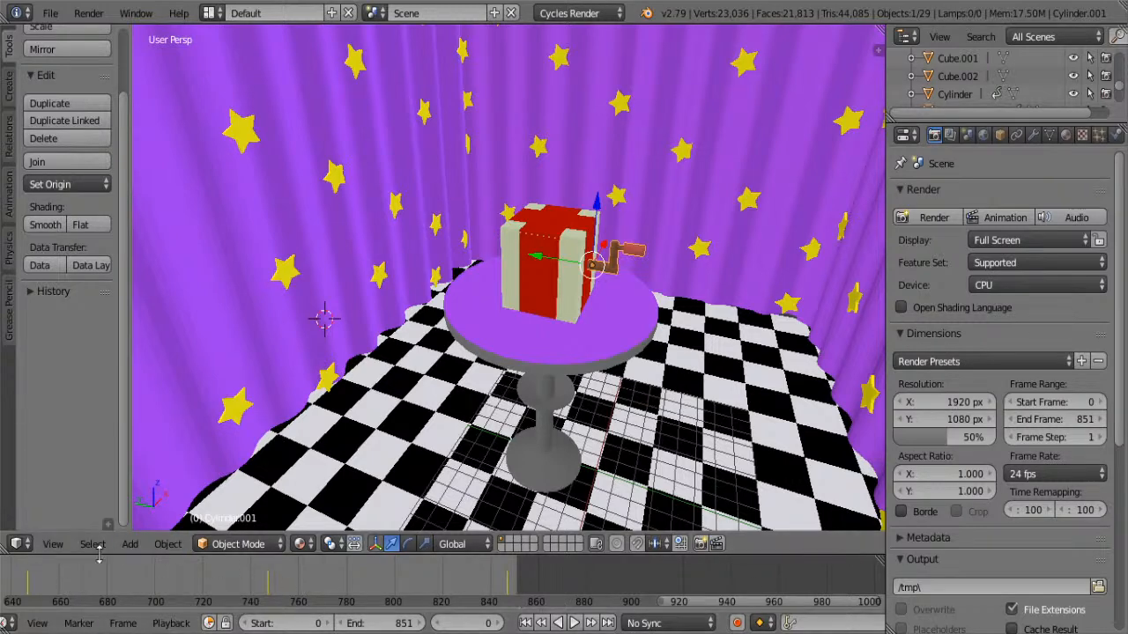
# Switch to the camera view, play the jack-in-the-box animation and stop it once Freddy has popped out
pyautogui.click(20, 544)
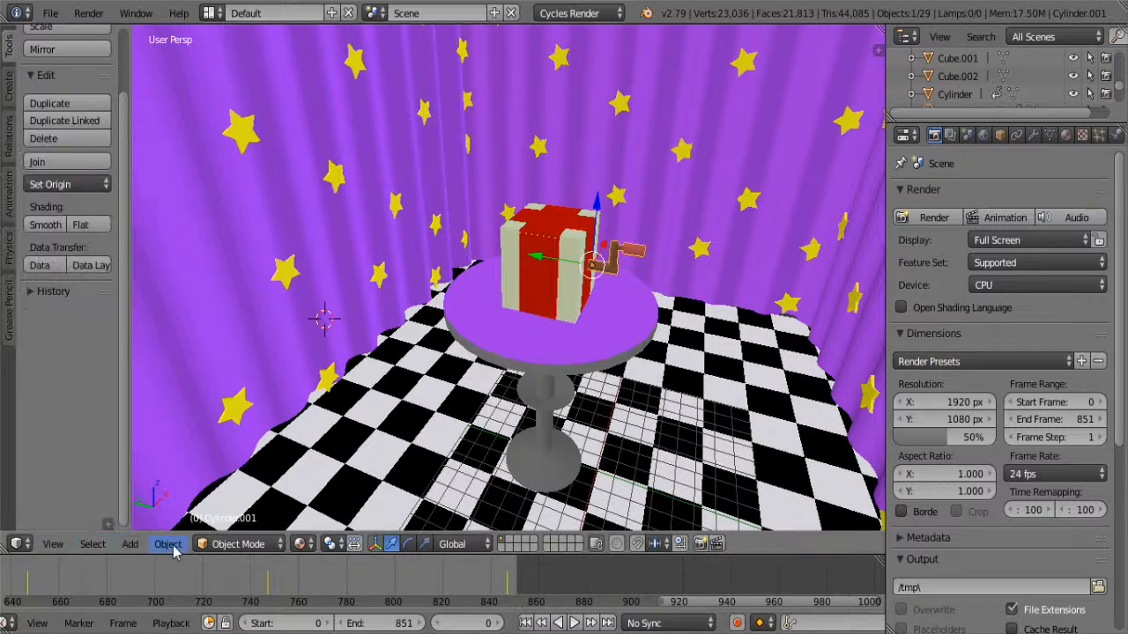
pyautogui.click(52, 544)
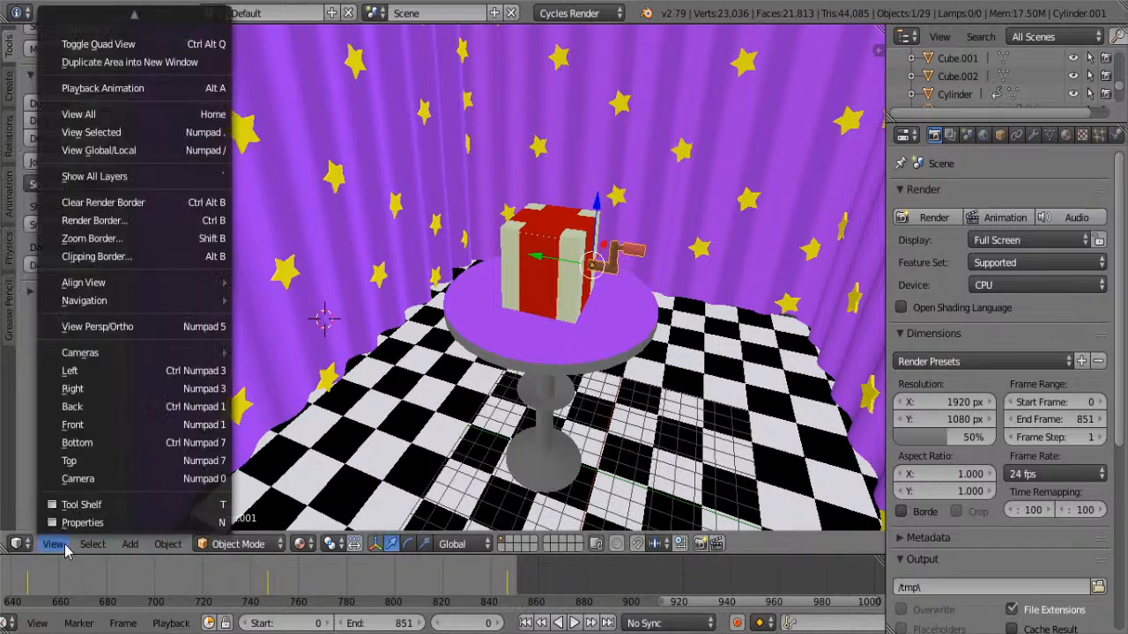
pyautogui.click(78, 478)
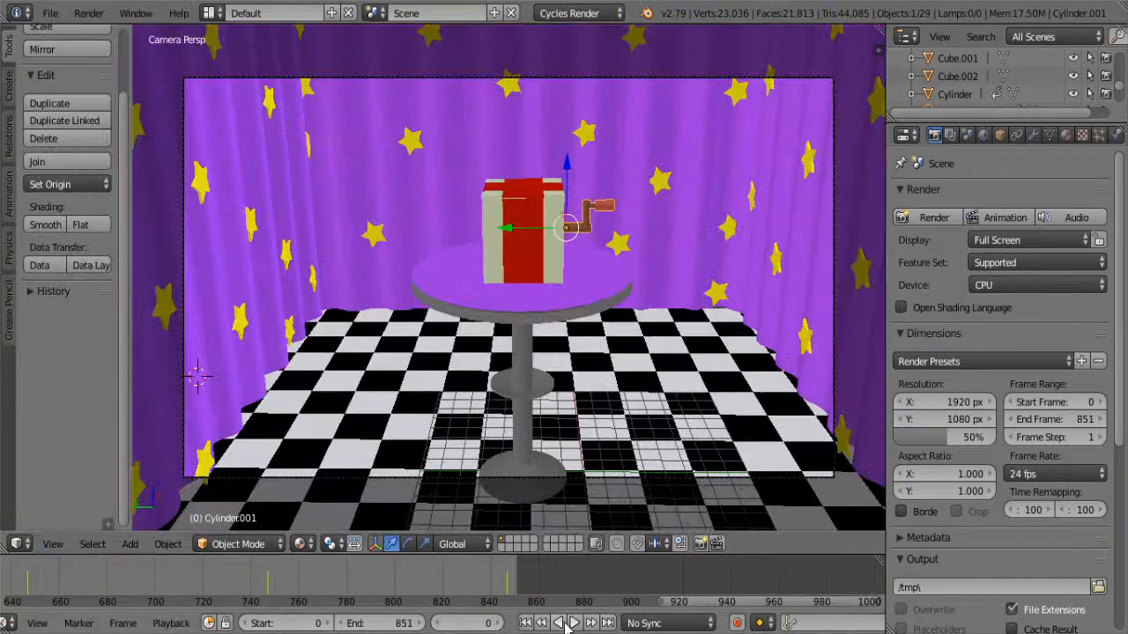
pyautogui.click(572, 623)
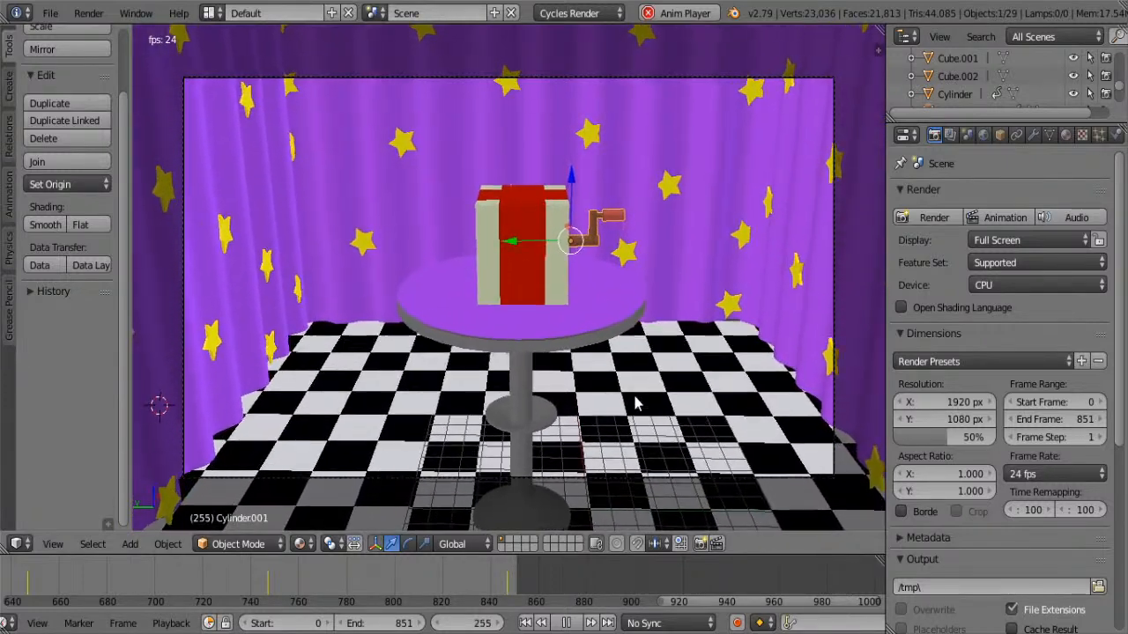
pyautogui.click(569, 623)
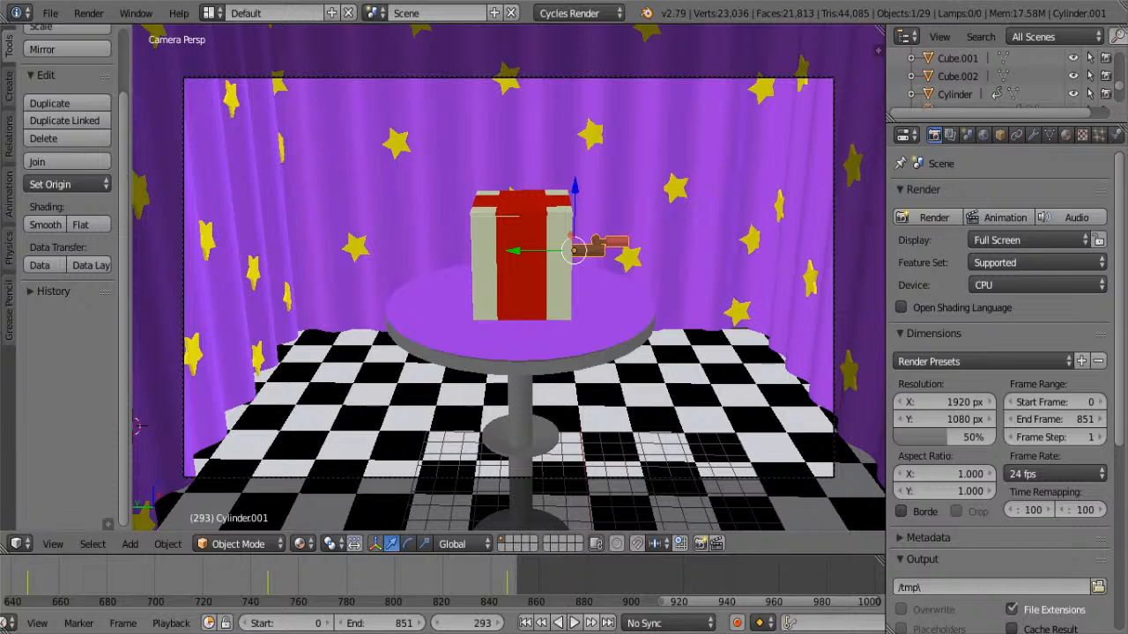
pyautogui.click(574, 622)
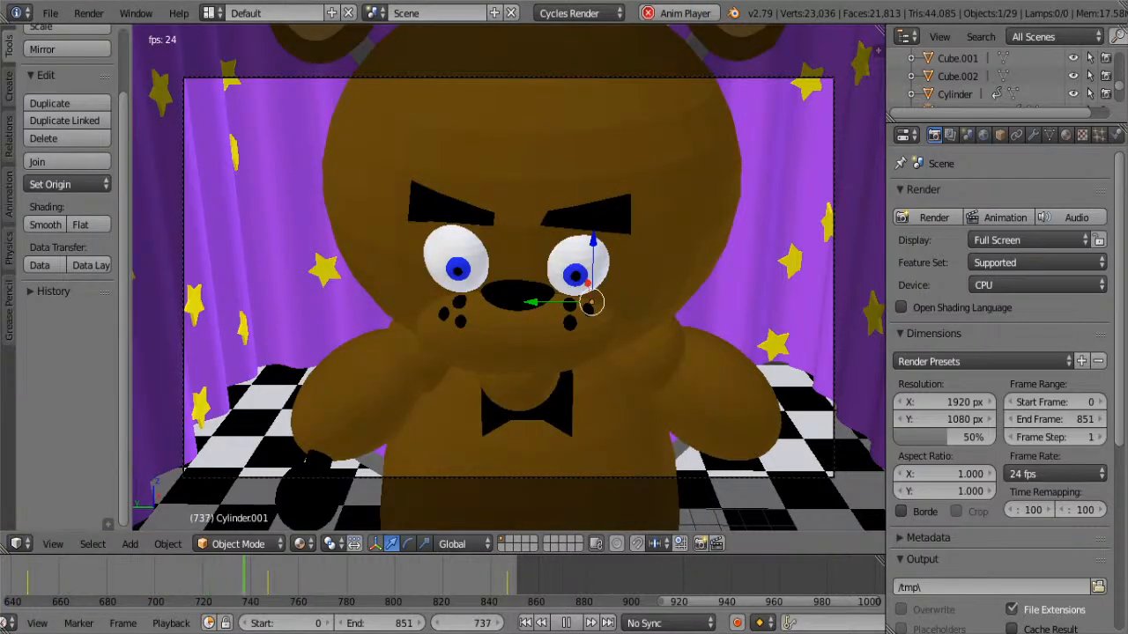
pyautogui.click(568, 624)
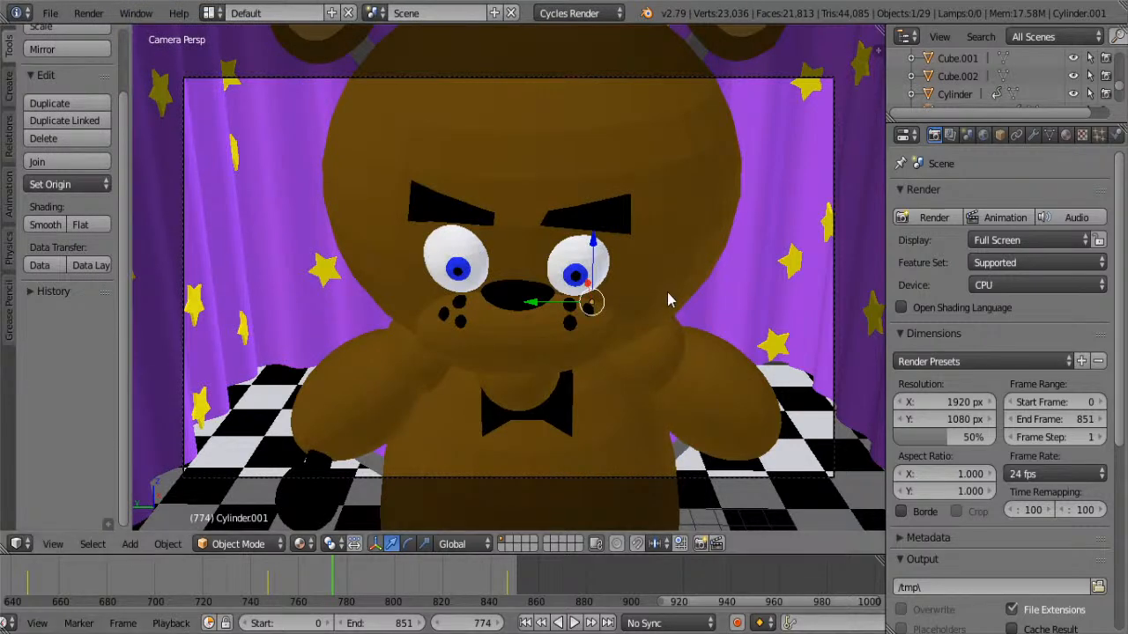
# Leave the camera view, select the spring inside the open box, and scrub the animation to frame 675
pyautogui.click(54, 544)
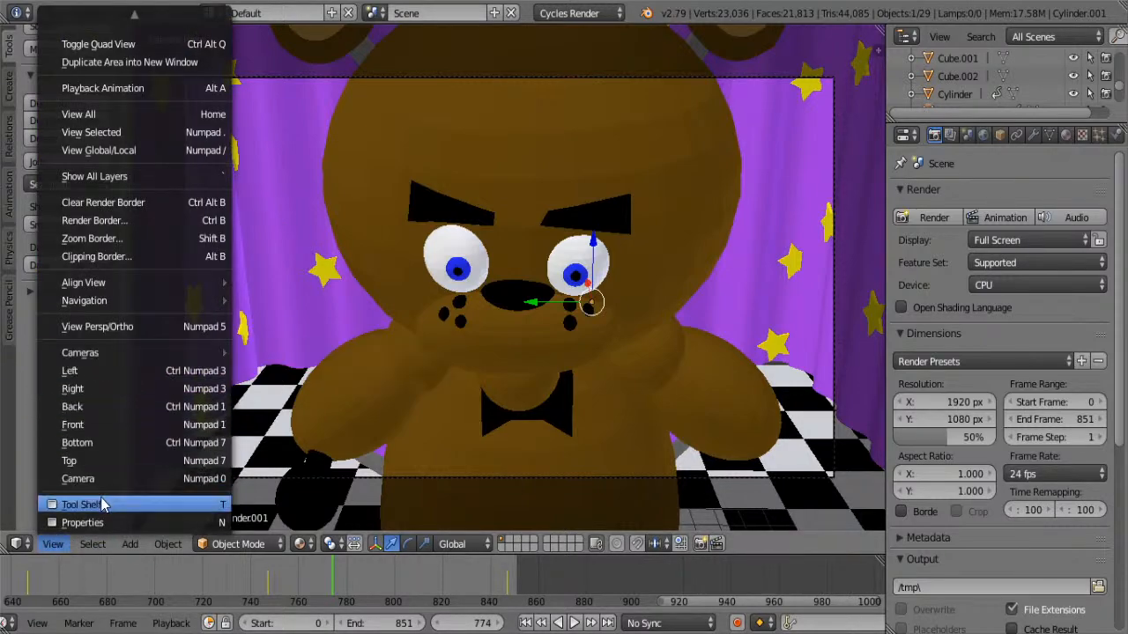
pyautogui.click(90, 477)
pyautogui.scroll(-3, 502, 423)
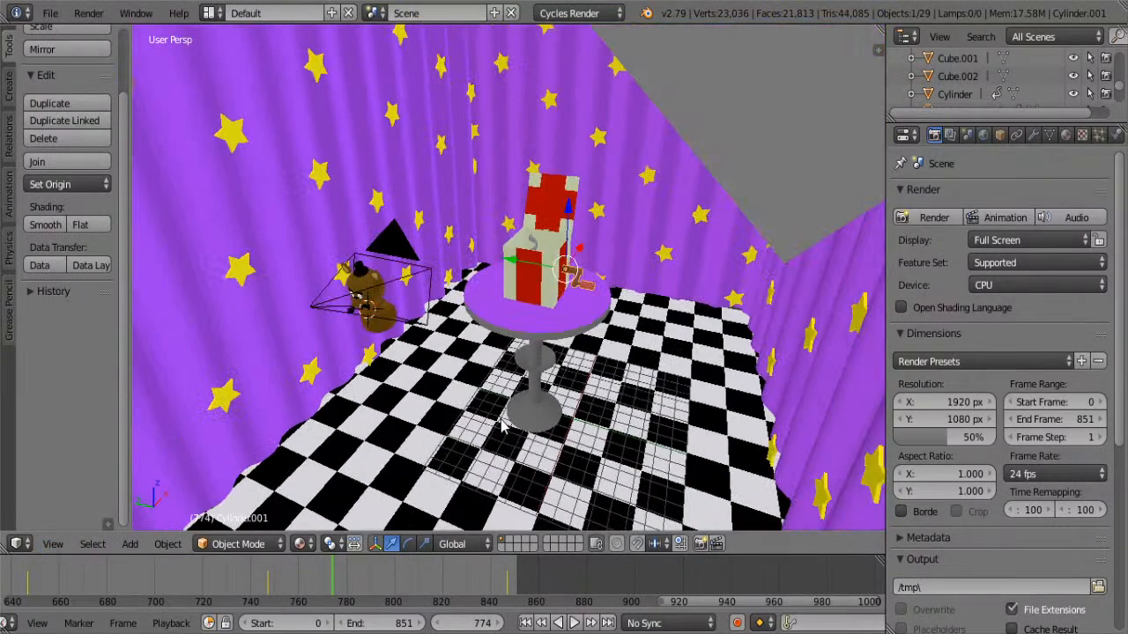
pyautogui.scroll(2, 452, 414)
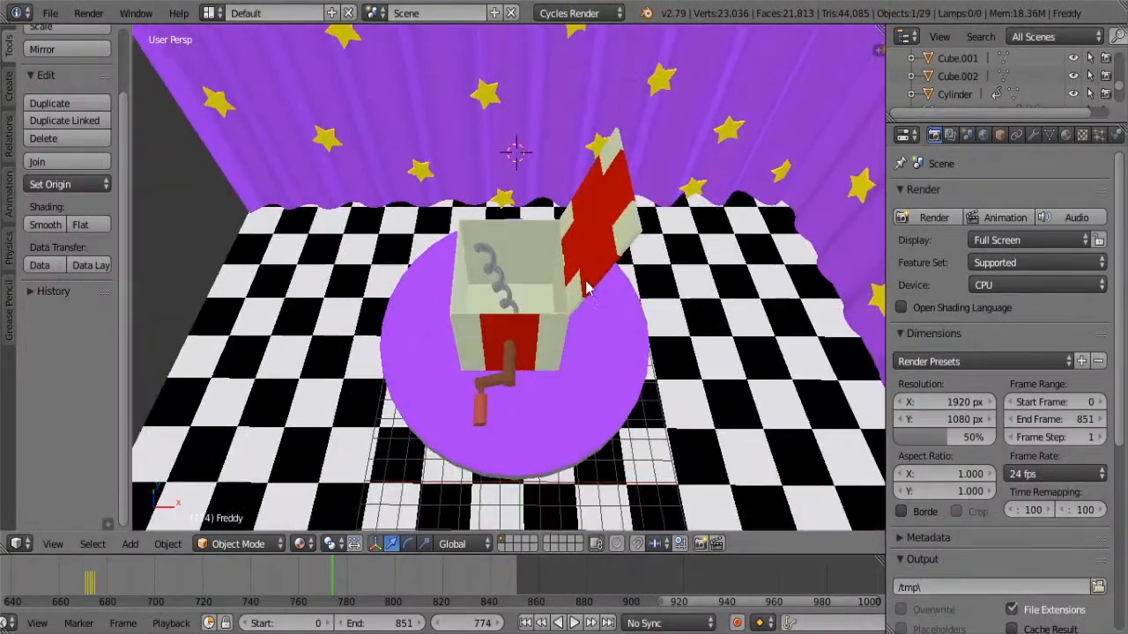
pyautogui.rightClick(493, 277)
pyautogui.hotkey('alt', 'a')
pyautogui.click(138, 597)
pyautogui.moveTo(139, 598); pyautogui.dragTo(95, 581)
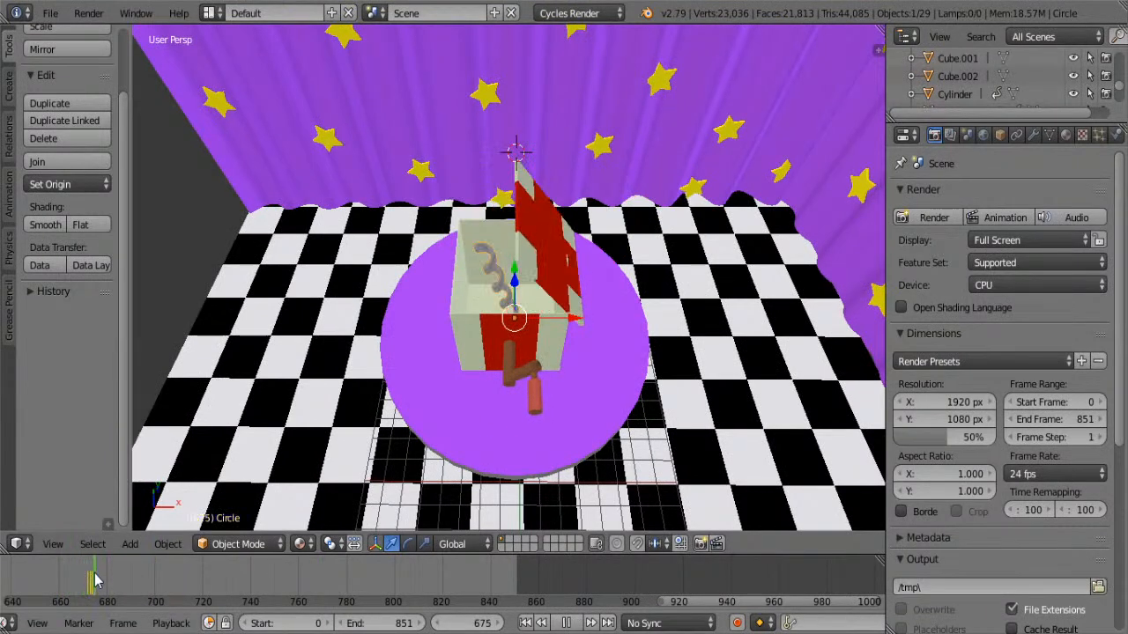
pyautogui.hotkey('alt', 'a')
# Examine the open box, its crank and the Freddy model from several angles
pyautogui.moveTo(368, 436); pyautogui.dragTo(524, 141, button='middle')
pyautogui.scroll(1, 534, 171)
pyautogui.keyDown('shift'); pyautogui.scroll(6, 547, 193); pyautogui.keyUp('shift')
pyautogui.scroll(-1, 548, 195)
pyautogui.moveTo(574, 213); pyautogui.dragTo(581, 252, button='middle')
pyautogui.scroll(3, 579, 238)
pyautogui.scroll(-3, 580, 238)
pyautogui.moveTo(516, 273); pyautogui.dragTo(536, 277, button='middle')
pyautogui.moveTo(637, 305); pyautogui.dragTo(642, 306, button='middle')
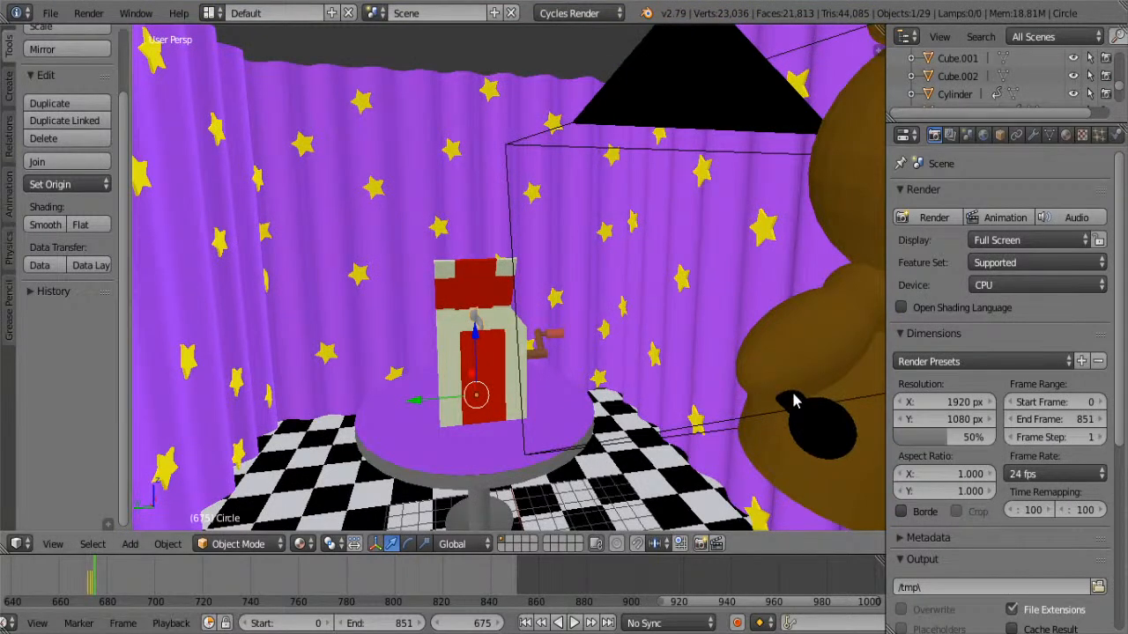
pyautogui.moveTo(744, 362); pyautogui.dragTo(720, 339, button='middle')
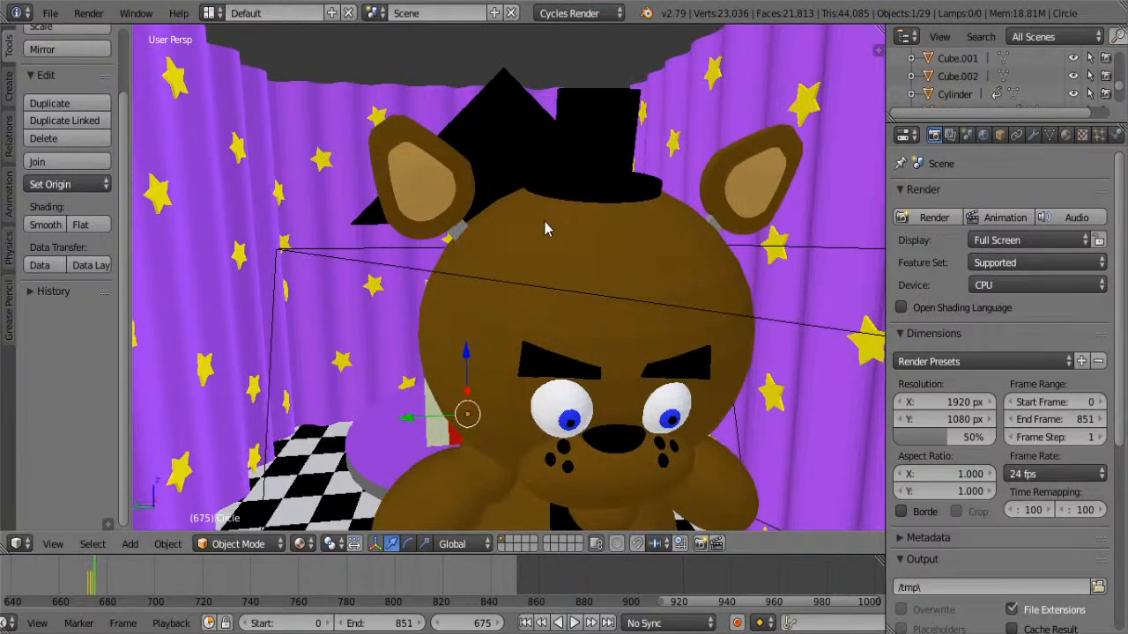
# Check the back curtain and the checkered floor in Edit Mode, and return to Object Mode
pyautogui.rightClick(613, 230)
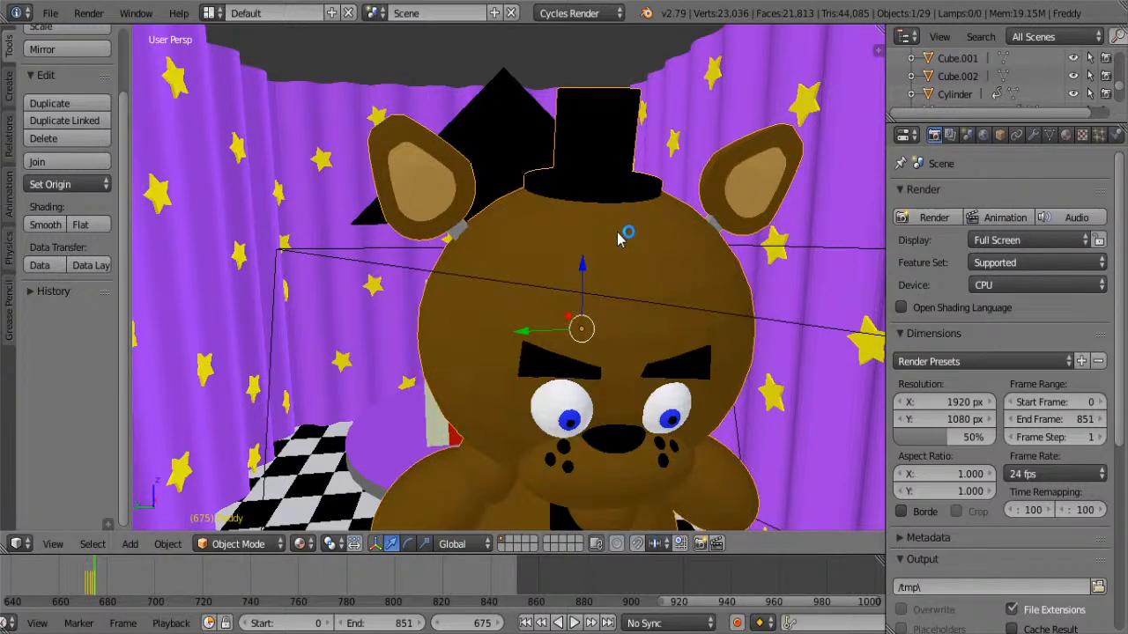
pyautogui.rightClick(591, 303)
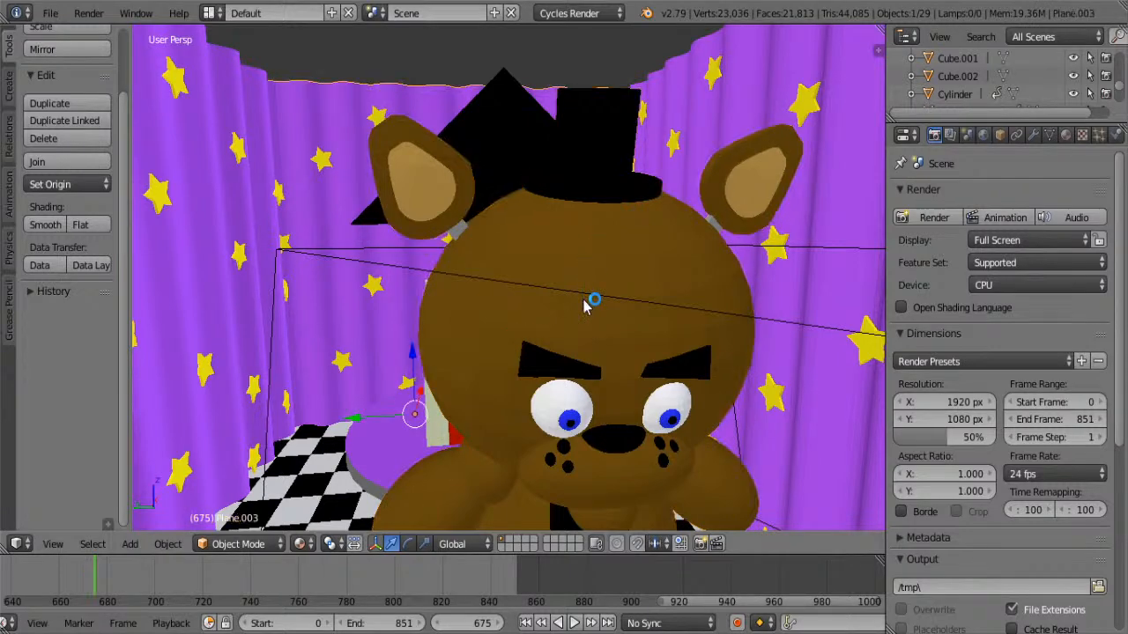
pyautogui.press('Tab')
pyautogui.press('Tab')
pyautogui.rightClick(615, 446)
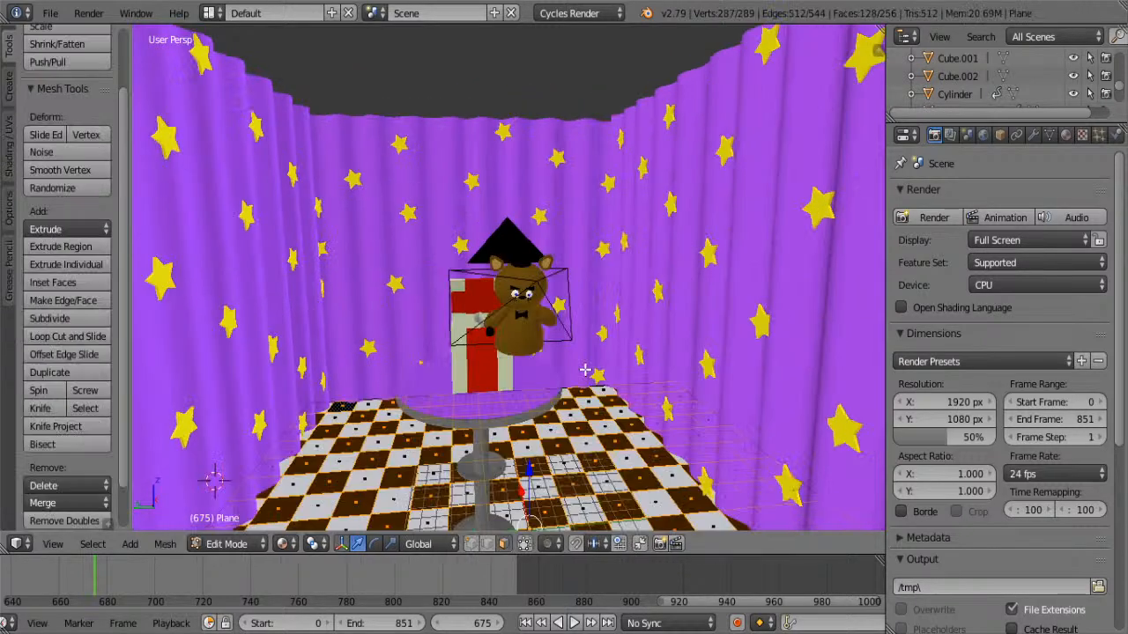
pyautogui.press('Tab')
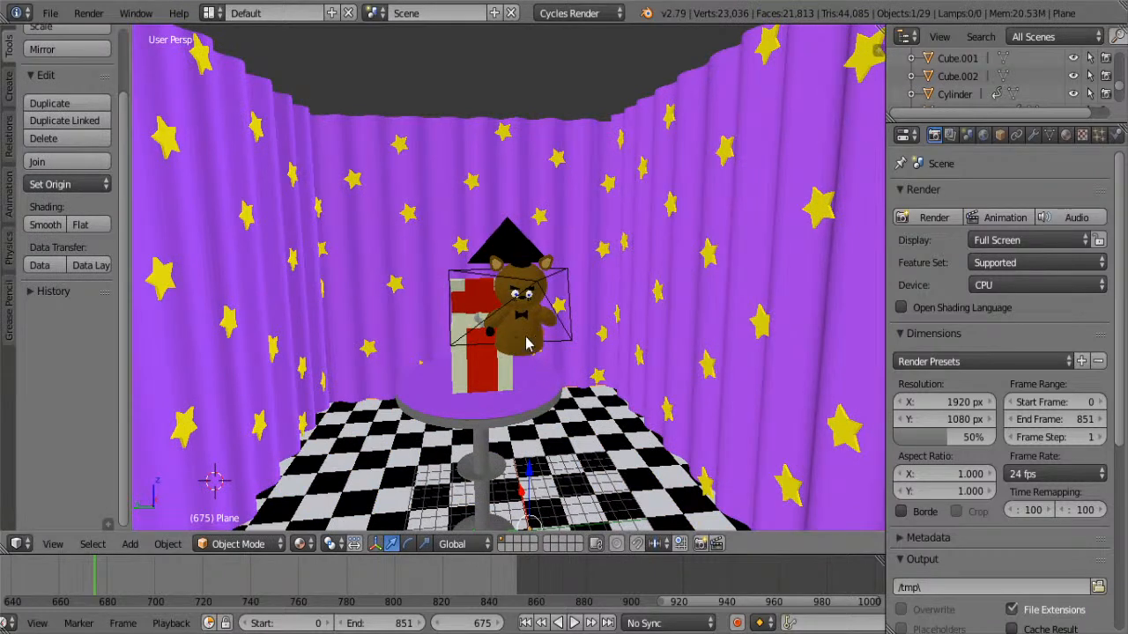
# Select the Freddy model and open its mesh in Edit Mode
pyautogui.rightClick(526, 342)
pyautogui.scroll(8, 521, 341)
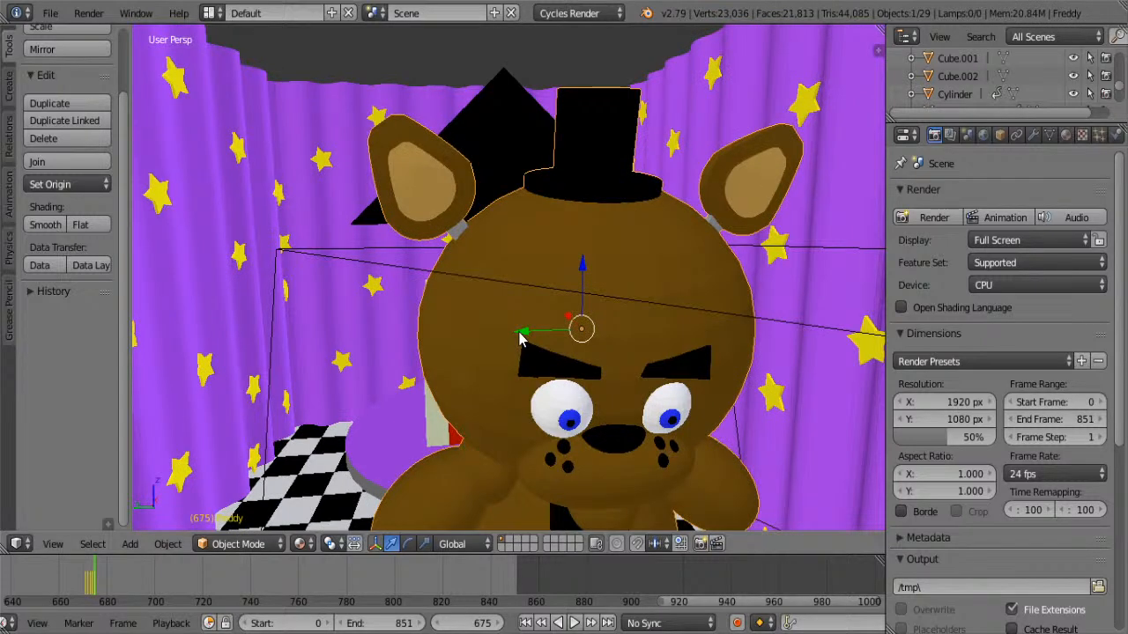
pyautogui.rightClick(520, 341)
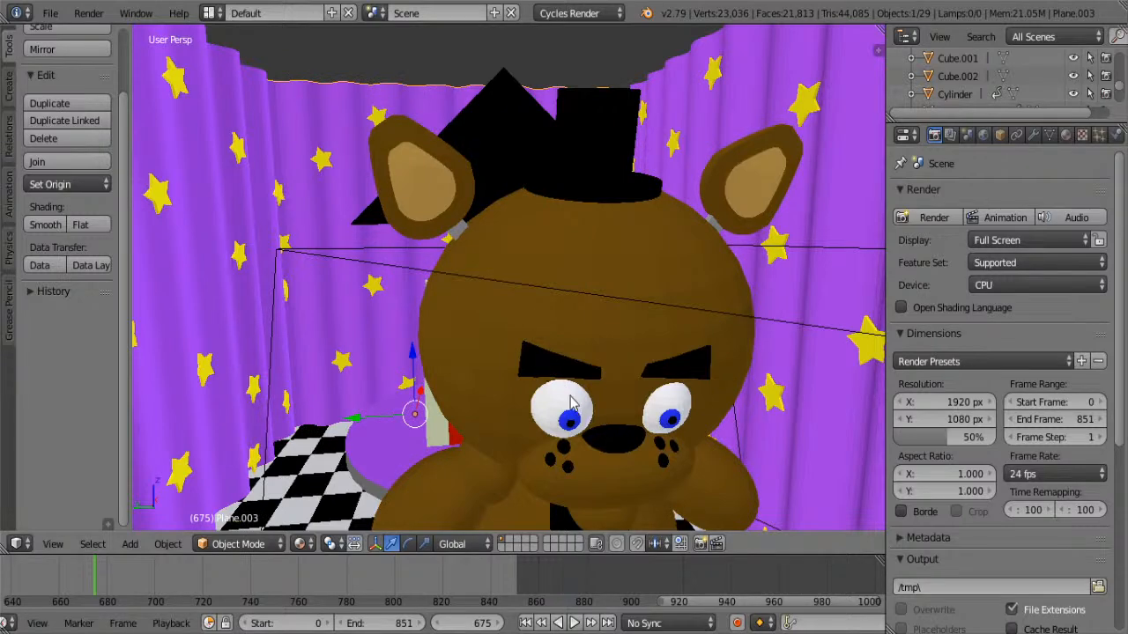
pyautogui.rightClick(584, 418)
pyautogui.press('Tab')
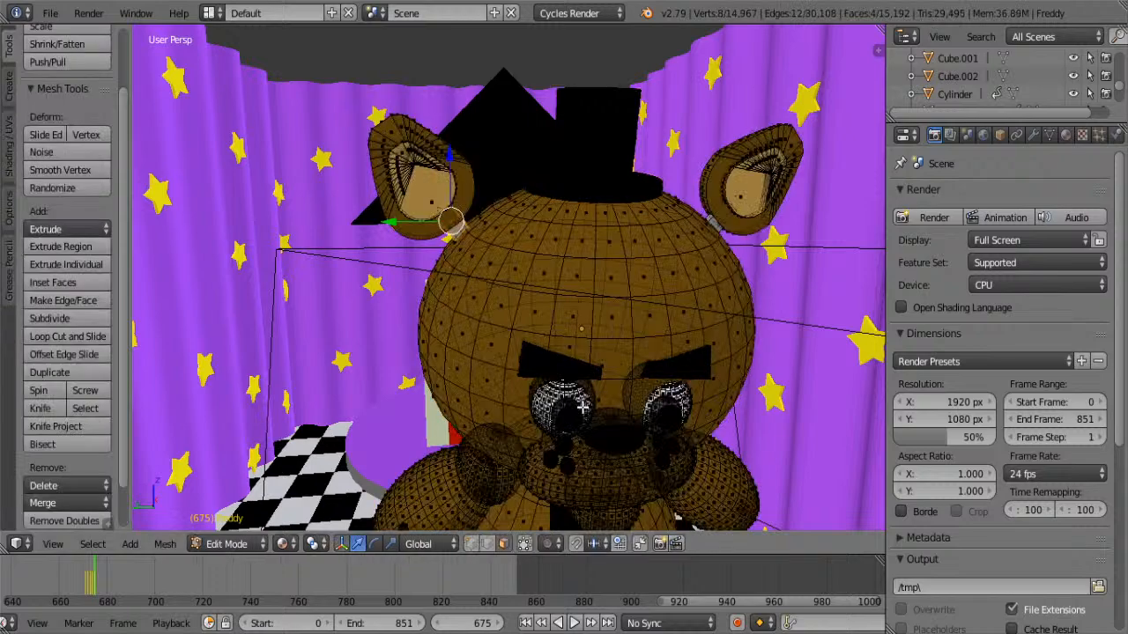
# Try wireframe and solid shading on the scene, and restore the coloured Material shading
pyautogui.scroll(-6, 582, 409)
pyautogui.scroll(-2, 581, 403)
pyautogui.scroll(2, 582, 403)
pyautogui.press('z')
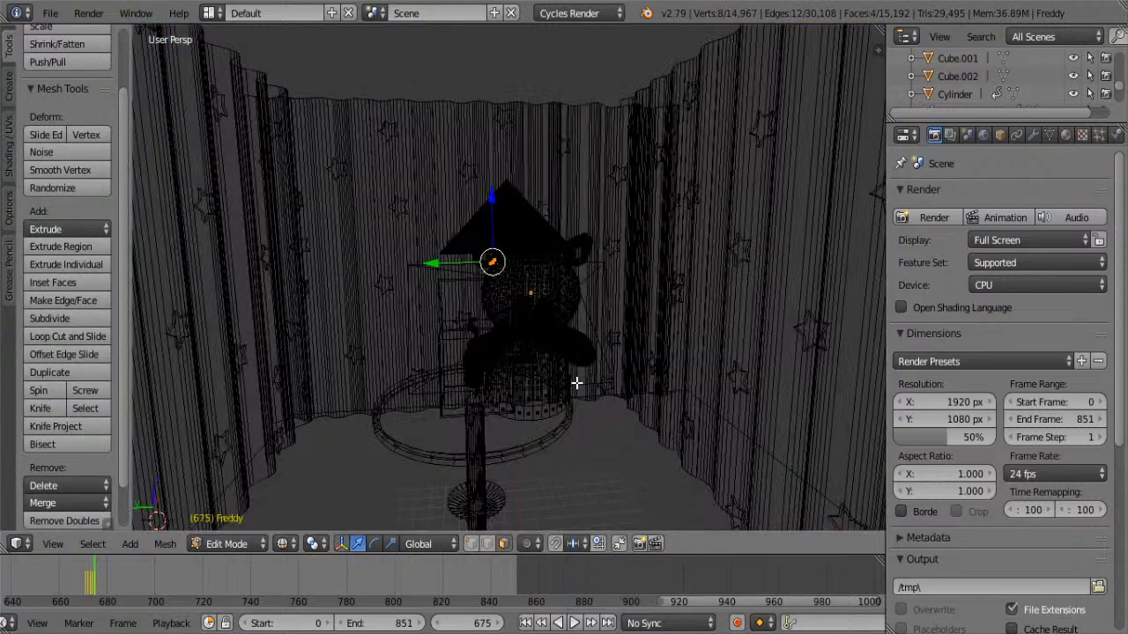
pyautogui.press('z')
pyautogui.scroll(5, 558, 385)
pyautogui.scroll(-3, 557, 385)
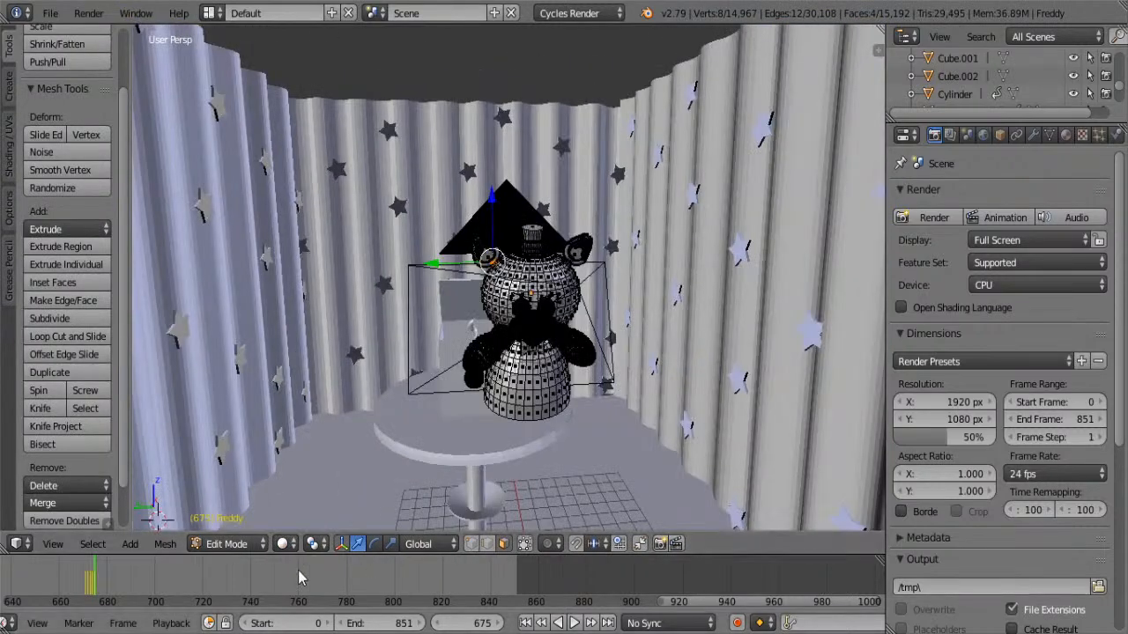
pyautogui.click(283, 544)
pyautogui.click(299, 443)
# Examine the mesh of Freddy's head up close and from different angles
pyautogui.scroll(3, 596, 368)
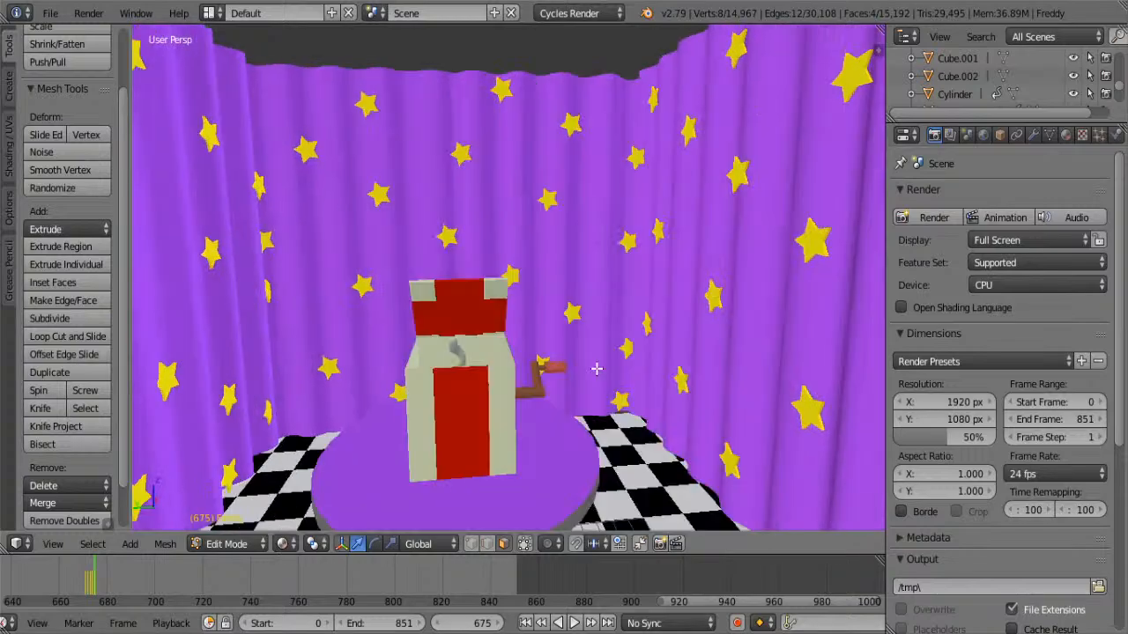
pyautogui.scroll(-1, 615, 379)
pyautogui.moveTo(613, 378); pyautogui.dragTo(609, 379, button='middle')
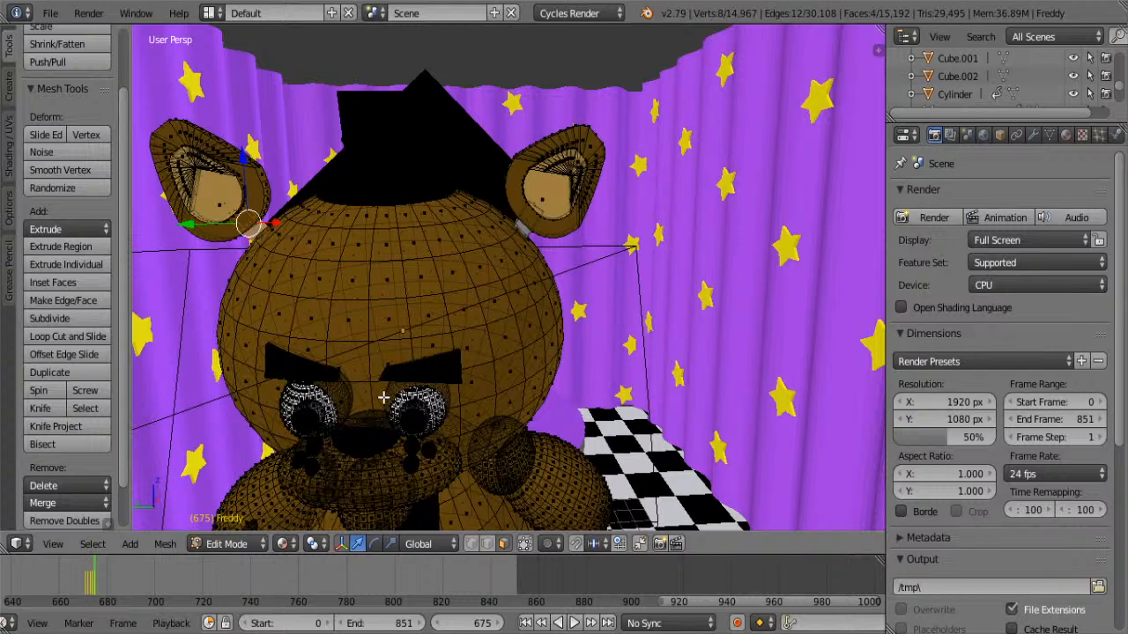
pyautogui.scroll(-8, 383, 397)
pyautogui.moveTo(530, 360); pyautogui.dragTo(470, 294, button='middle')
pyautogui.scroll(-5, 578, 256)
pyautogui.scroll(5, 471, 293)
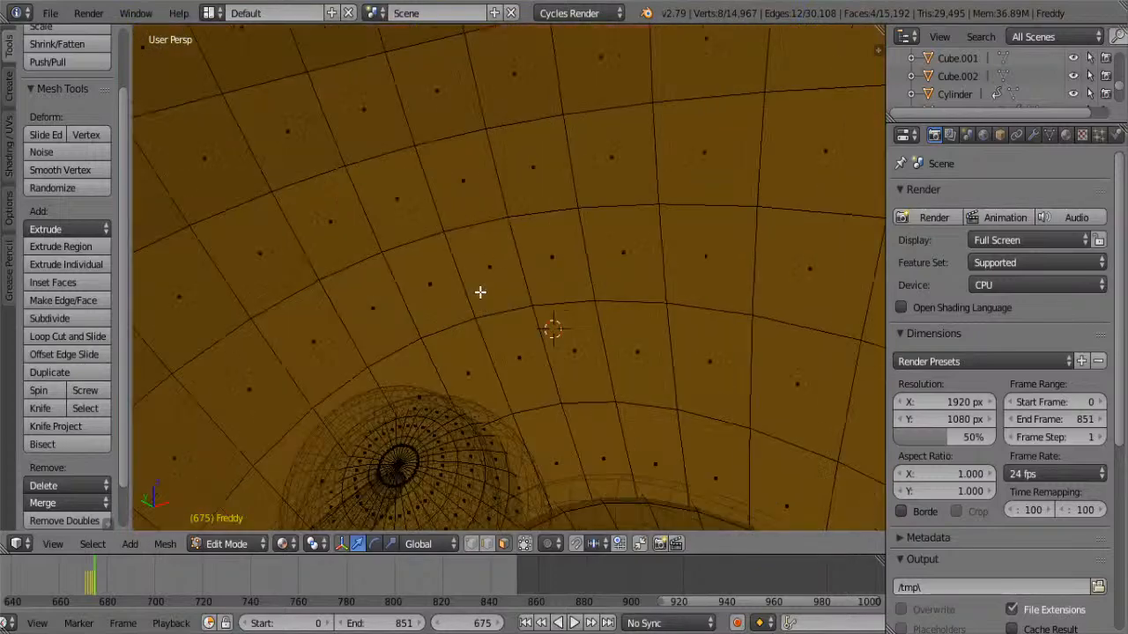
pyautogui.scroll(-6, 477, 291)
pyautogui.click(527, 310)
pyautogui.scroll(3, 571, 313)
pyautogui.moveTo(527, 310); pyautogui.dragTo(624, 289, button='middle')
pyautogui.scroll(5, 494, 223)
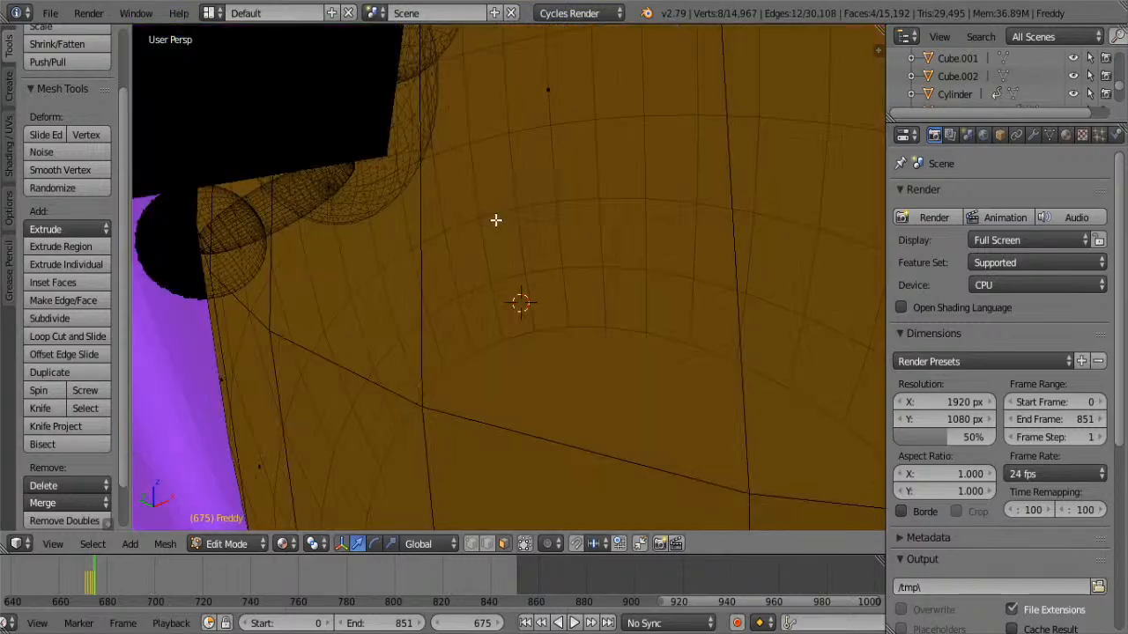
# Examine the mesh of Freddy's body, arms and face from the side and front, and leave Edit Mode
pyautogui.scroll(-6, 494, 213)
pyautogui.moveTo(516, 273); pyautogui.dragTo(538, 264, button='middle')
pyautogui.scroll(3, 551, 255)
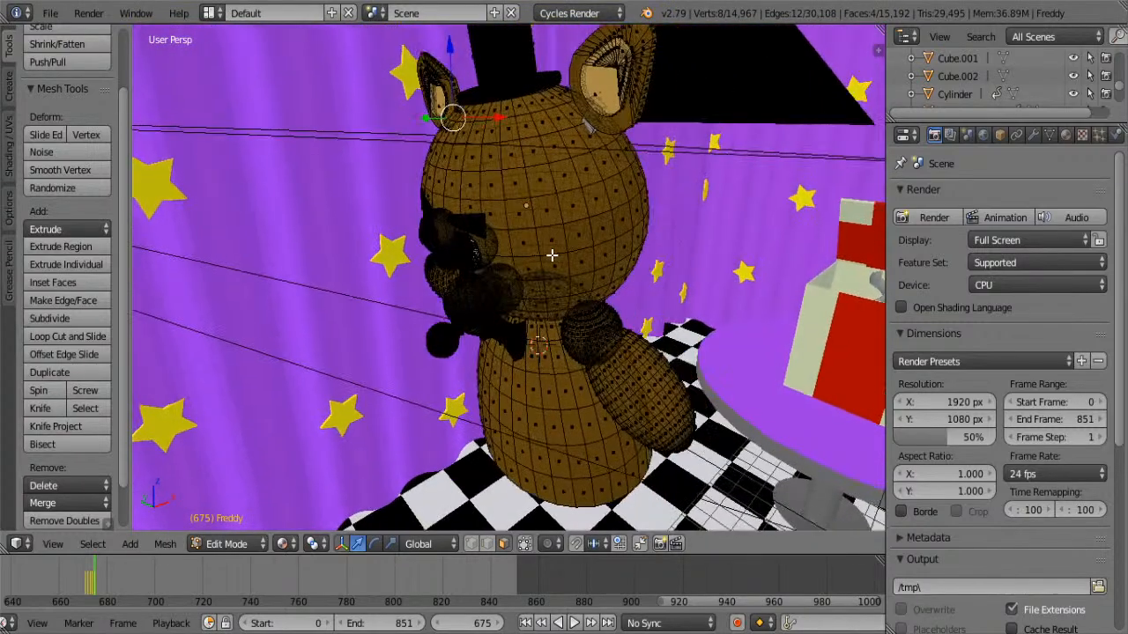
pyautogui.scroll(5, 533, 225)
pyautogui.scroll(-5, 533, 224)
pyautogui.moveTo(534, 225); pyautogui.dragTo(470, 189, button='middle')
pyautogui.scroll(-4, 550, 265)
pyautogui.scroll(4, 551, 264)
pyautogui.scroll(-3, 532, 272)
pyautogui.scroll(4, 471, 176)
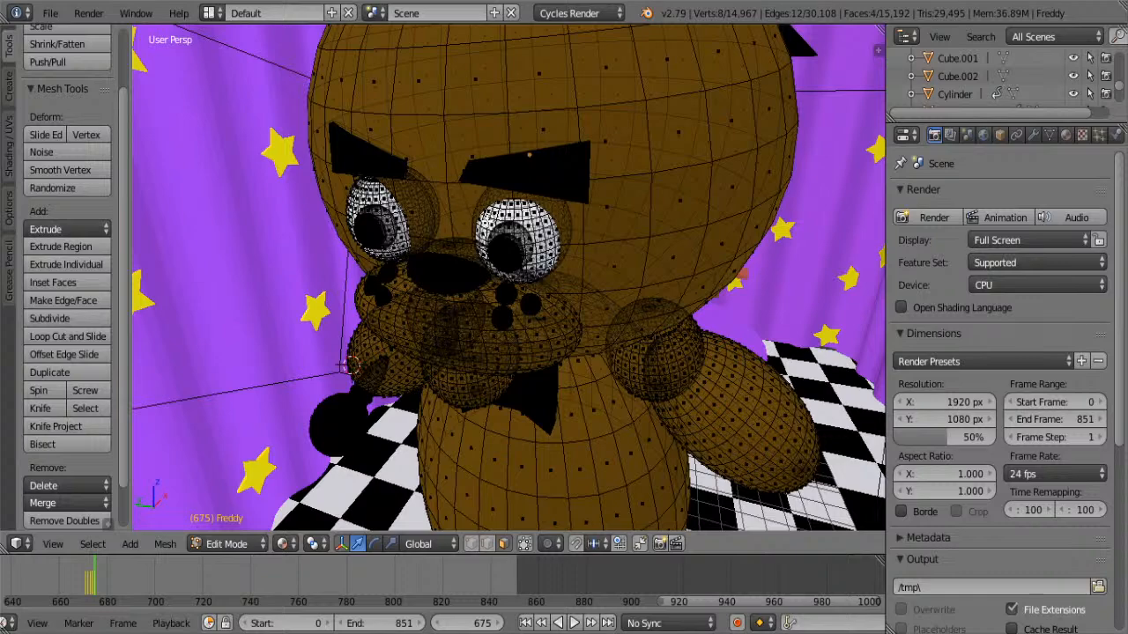
pyautogui.scroll(-6, 627, 307)
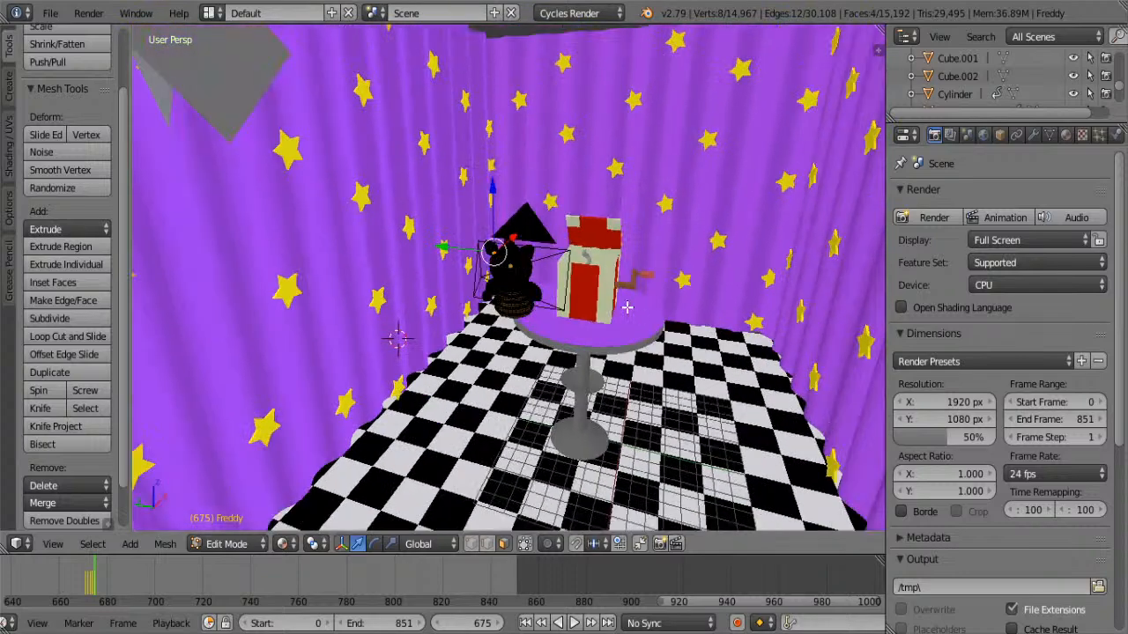
pyautogui.press('Tab')
# Select the side curtain and one of its yellow stars, and examine the star's shape from several angles
pyautogui.moveTo(605, 336)
pyautogui.mouseDown(button='middle')
pyautogui.moveTo(433, 380)
pyautogui.moveTo(410, 297)
pyautogui.moveTo(379, 242)
pyautogui.mouseUp(button='middle')
pyautogui.rightClick(404, 203)
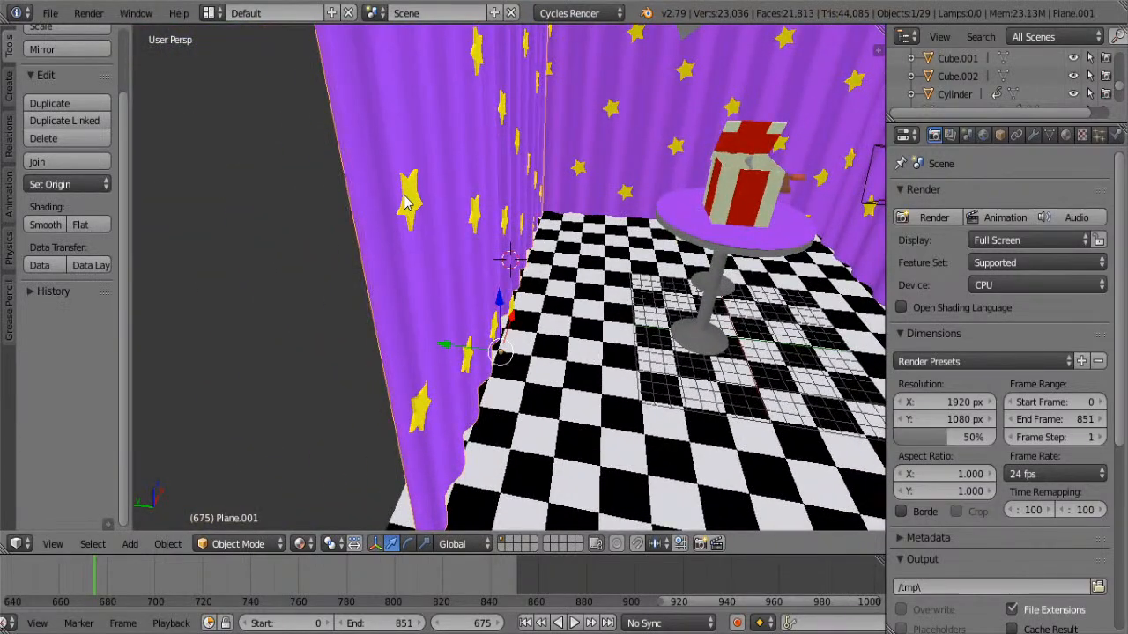
pyautogui.scroll(4, 405, 198)
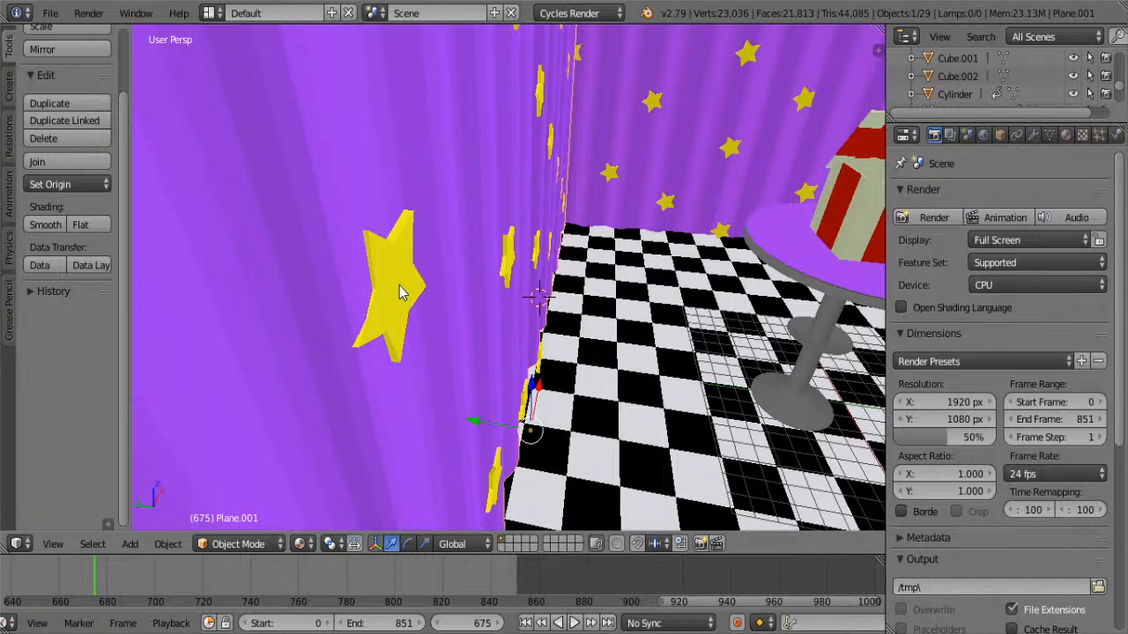
pyautogui.rightClick(399, 292)
pyautogui.moveTo(401, 287); pyautogui.dragTo(503, 263, button='middle')
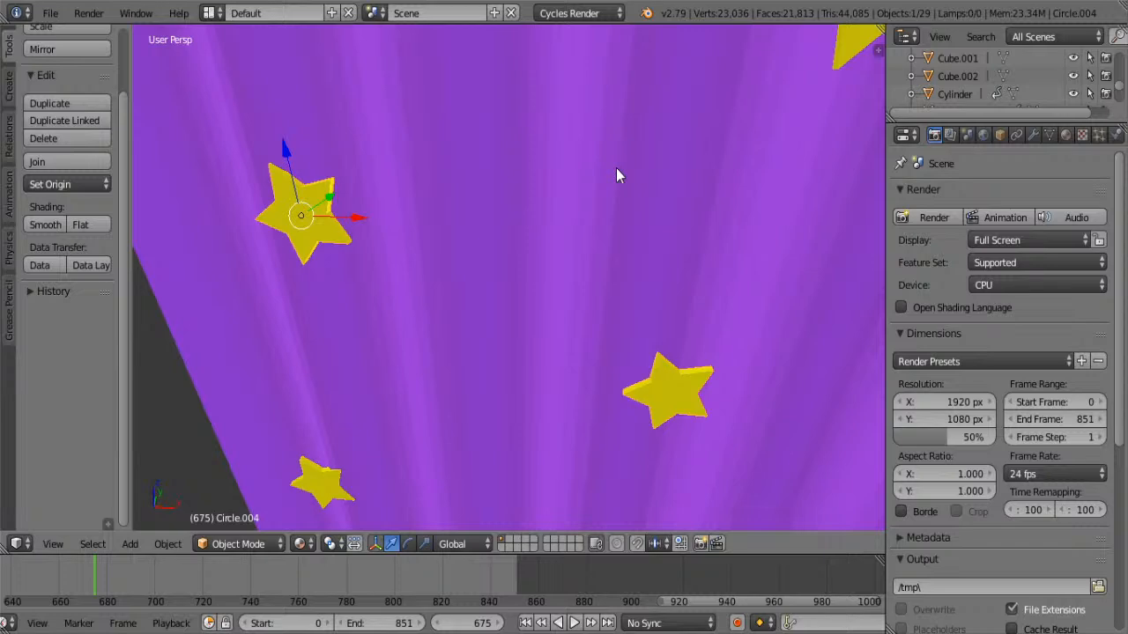
pyautogui.moveTo(386, 215); pyautogui.dragTo(445, 212, button='middle')
pyautogui.scroll(-4, 445, 211)
pyautogui.scroll(1, 516, 310)
pyautogui.moveTo(516, 310); pyautogui.dragTo(428, 338, button='middle')
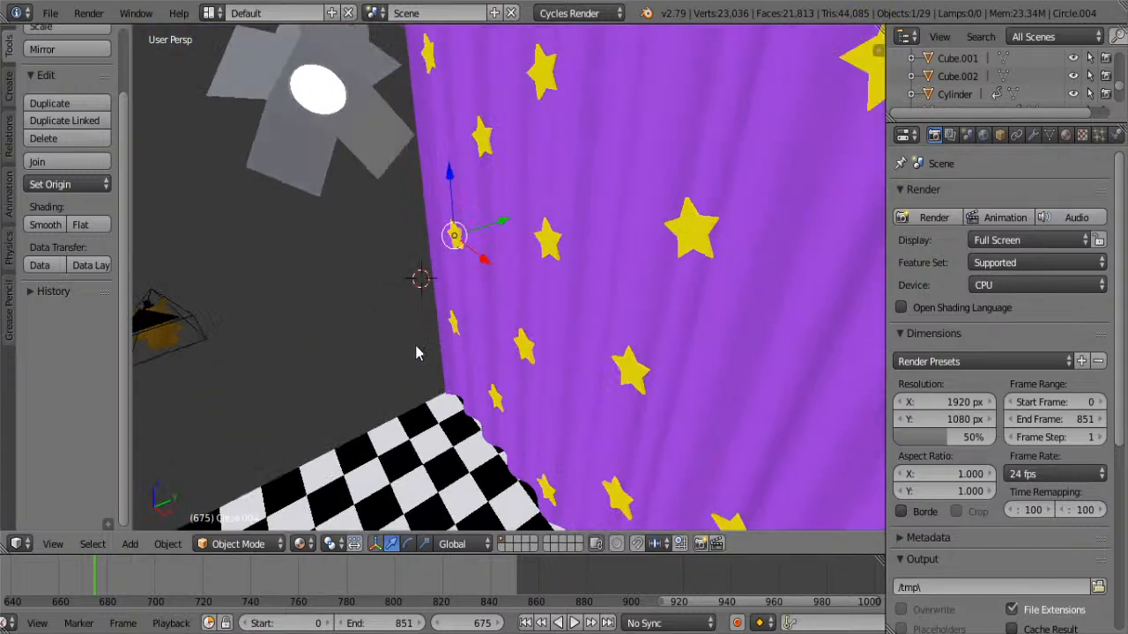
# Add a mesh circle at the 3D cursor beside the starry curtain and check its outline in Edit Mode
pyautogui.click(9, 85)
pyautogui.click(63, 115)
pyautogui.scroll(2, 360, 290)
pyautogui.moveTo(446, 355); pyautogui.dragTo(560, 339, button='middle')
pyautogui.press('Tab')
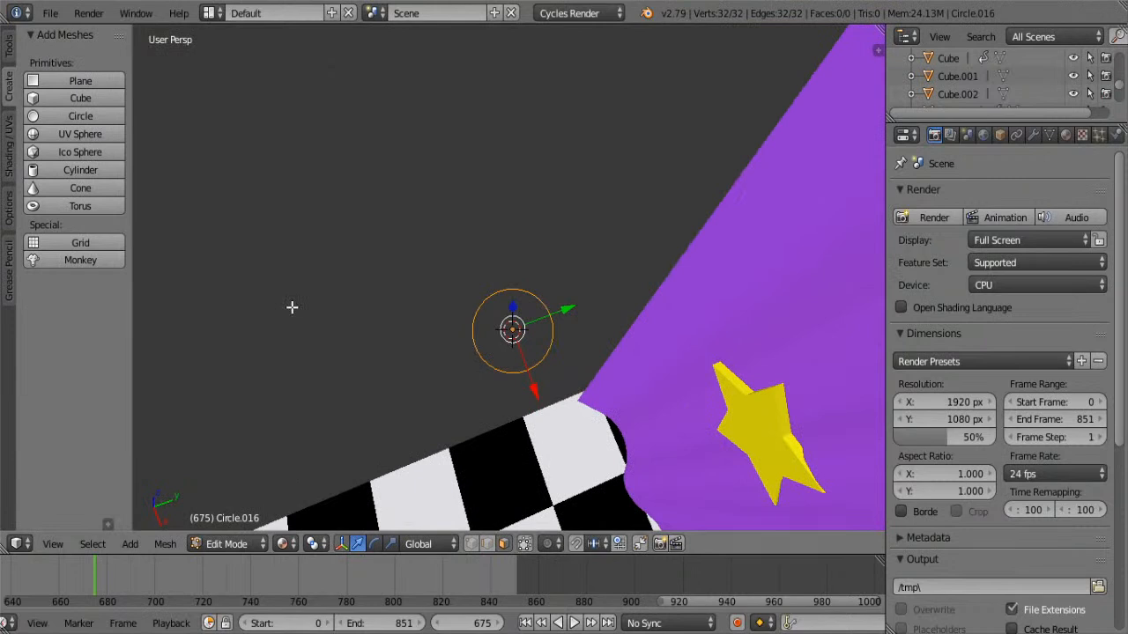
pyautogui.press('Tab')
pyautogui.scroll(-5, 126, 373)
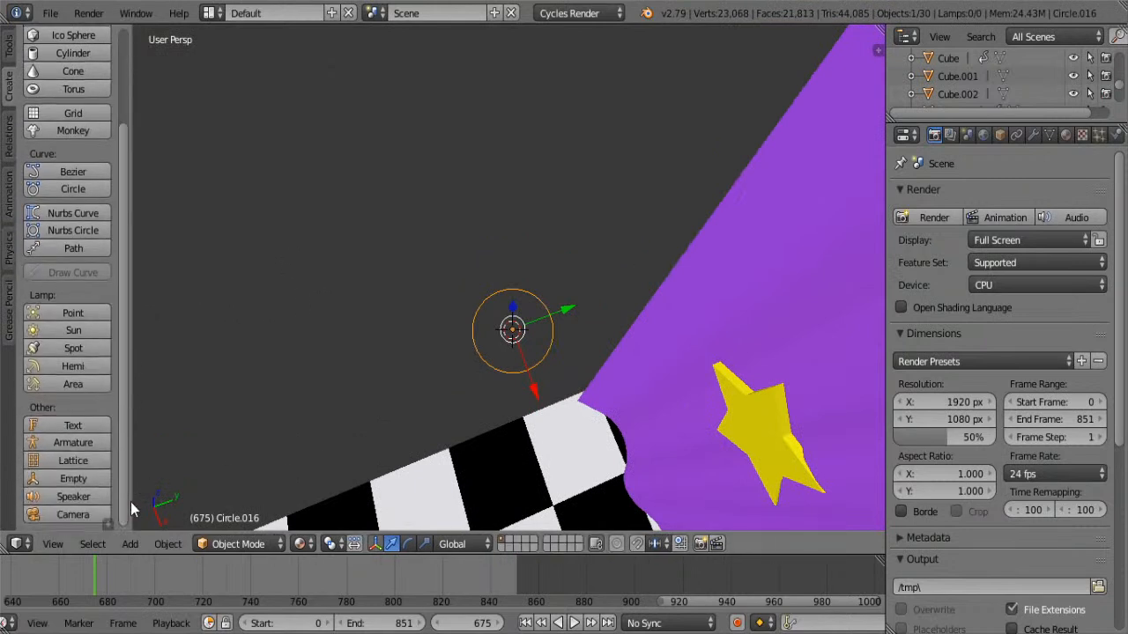
# Search the circle's mesh editing tools and options in Edit Mode for a command that fills its outline with a face
pyautogui.click(7, 54)
pyautogui.press('Tab')
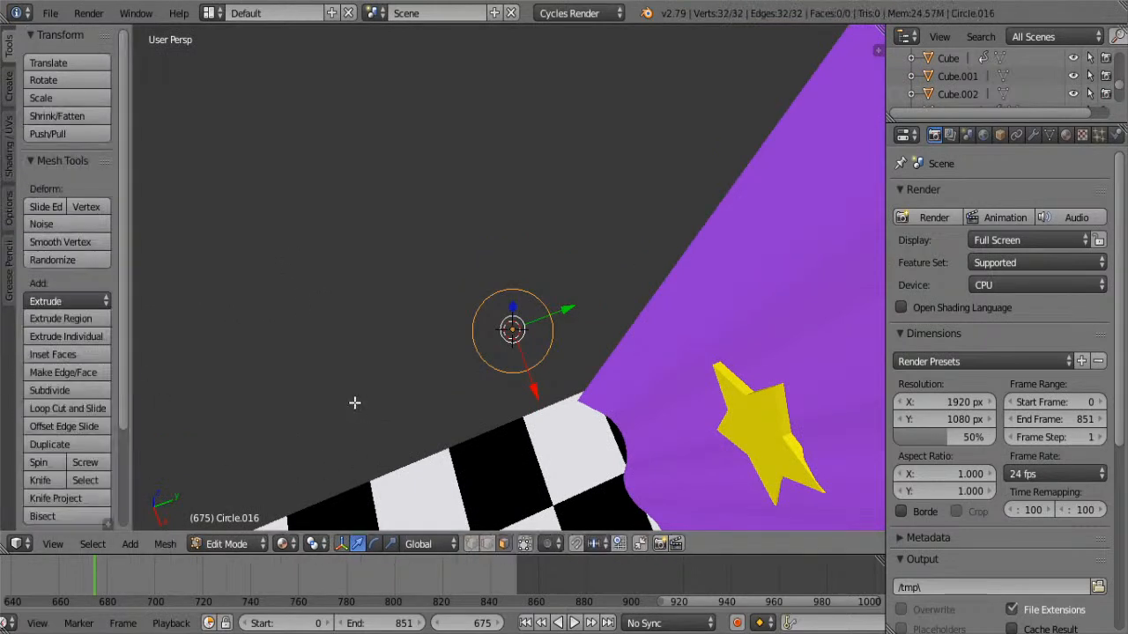
pyautogui.scroll(-4, 127, 374)
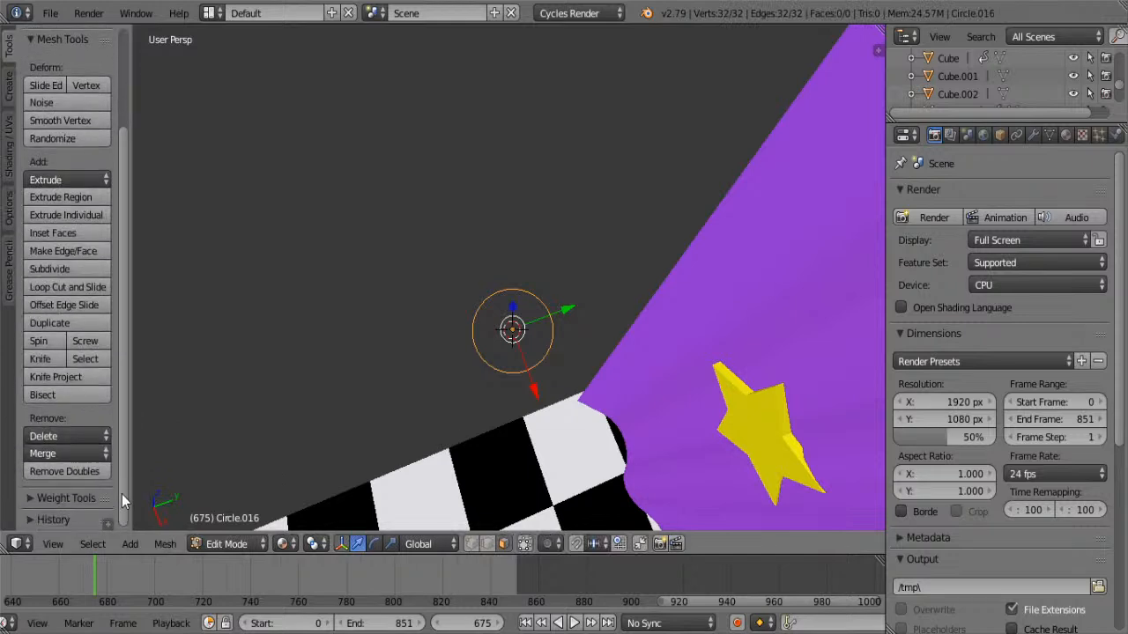
pyautogui.click(7, 86)
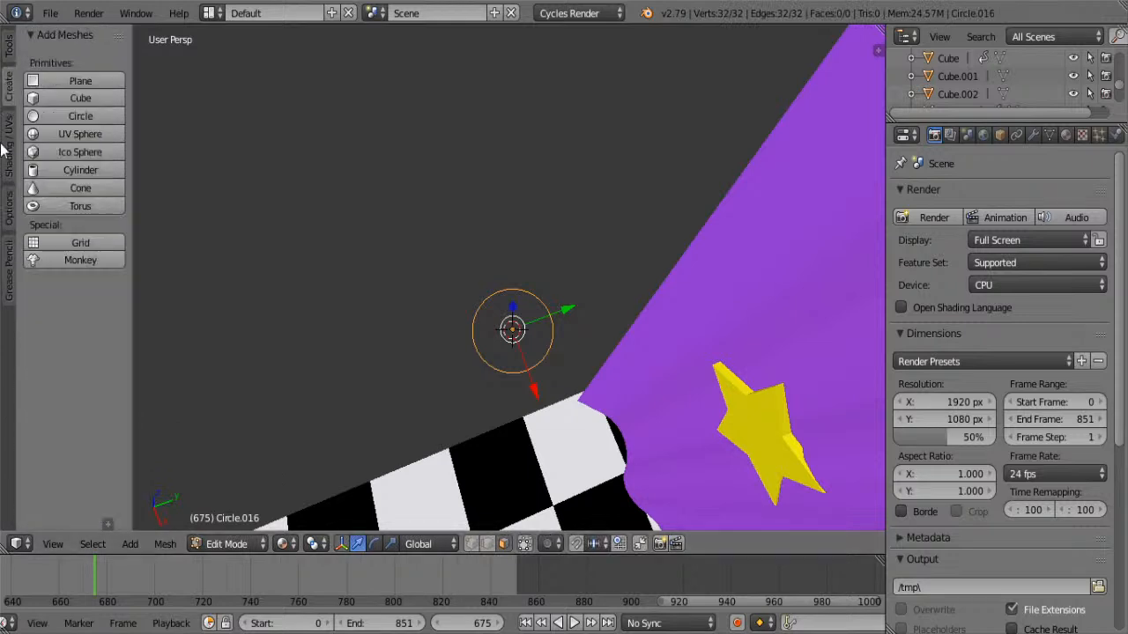
pyautogui.click(7, 157)
pyautogui.click(10, 216)
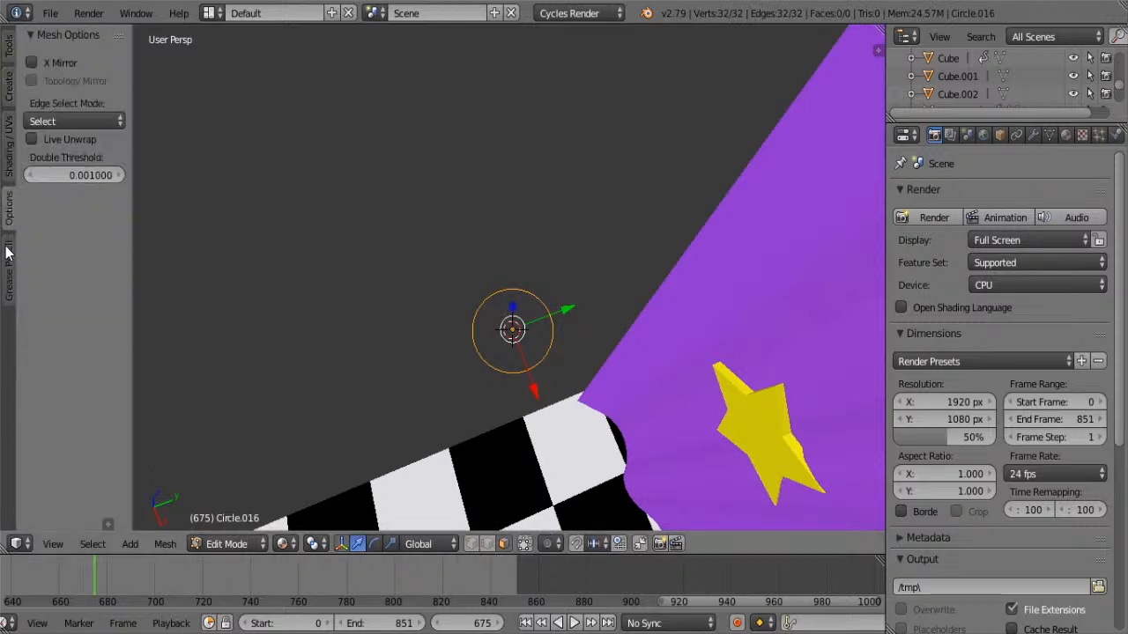
pyautogui.click(7, 280)
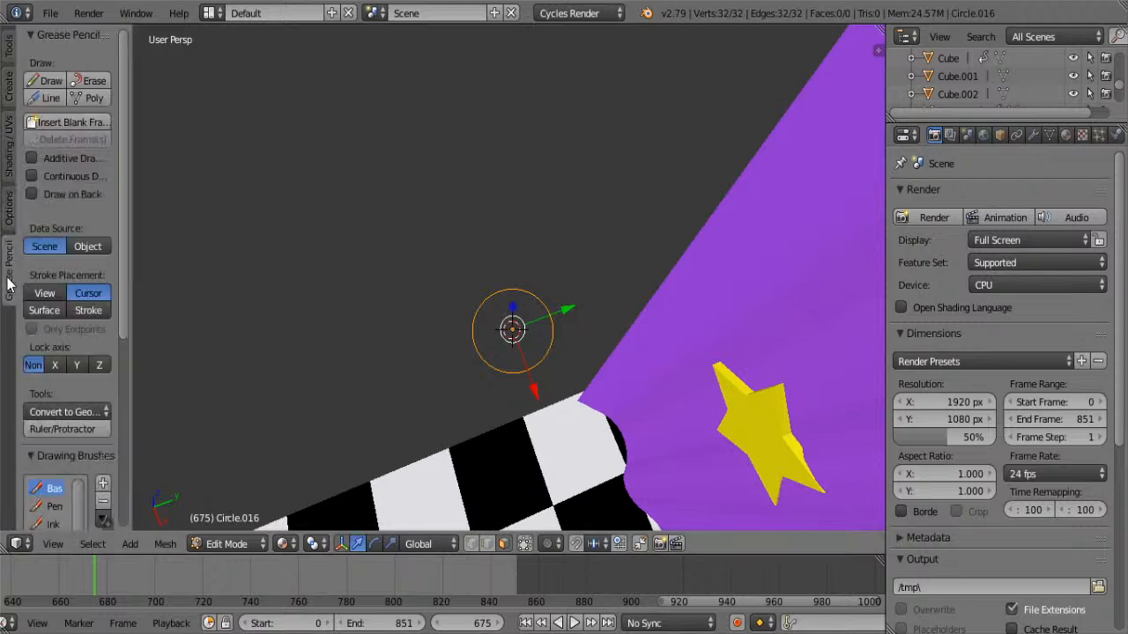
pyautogui.click(7, 216)
pyautogui.click(7, 137)
pyautogui.click(11, 81)
pyautogui.click(9, 45)
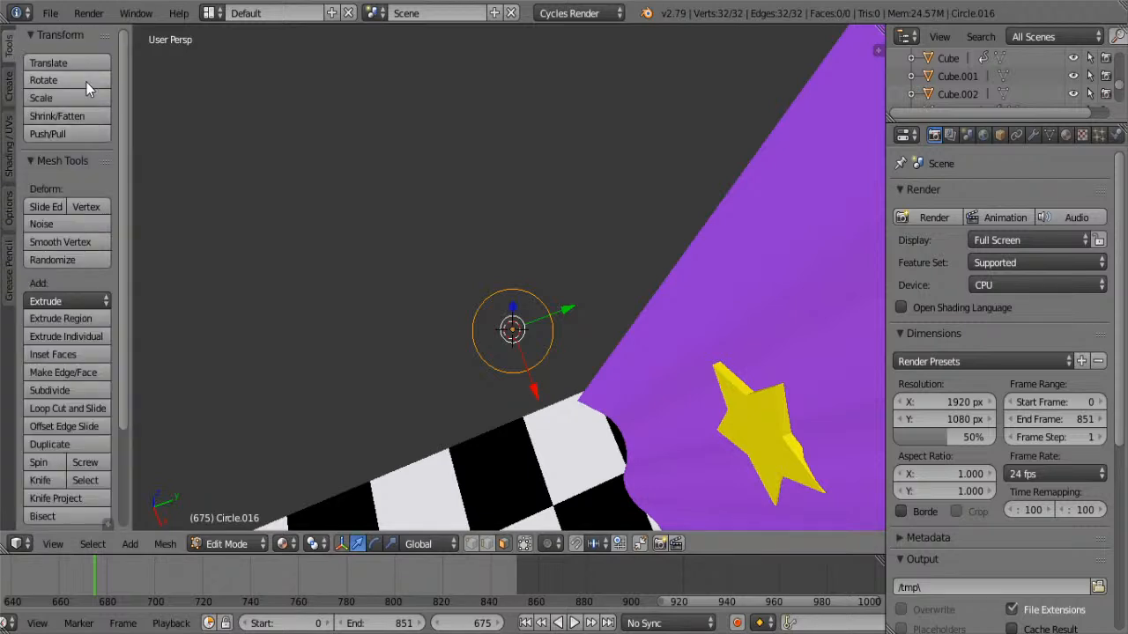
pyautogui.scroll(-2, 123, 162)
pyautogui.scroll(-2, 130, 264)
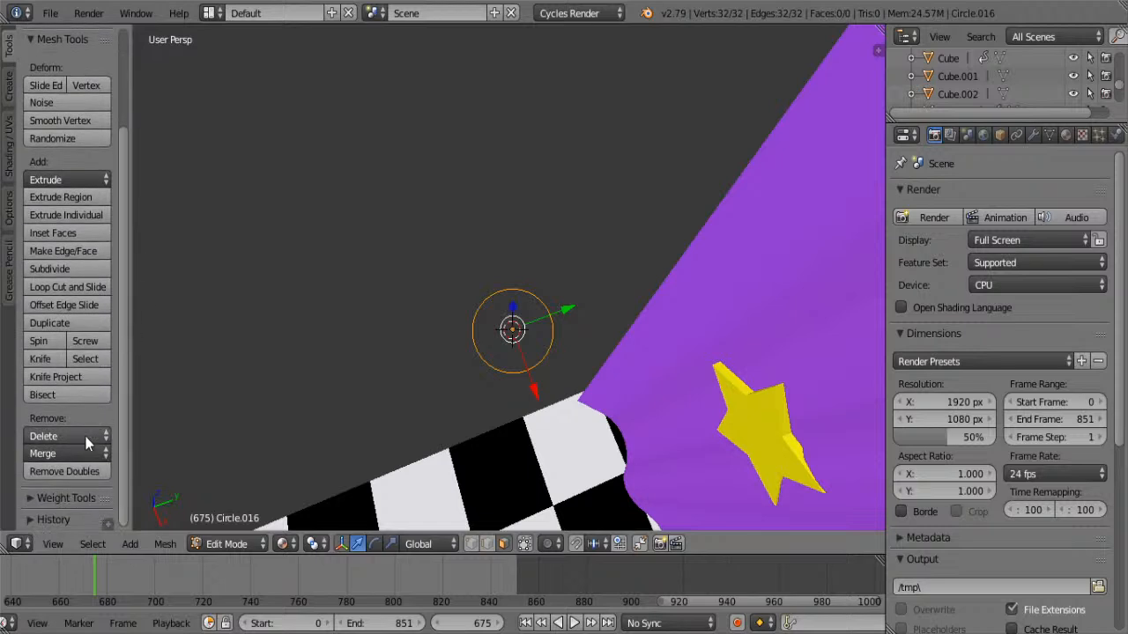
pyautogui.click(62, 500)
pyautogui.scroll(-4, 82, 462)
pyautogui.click(33, 525)
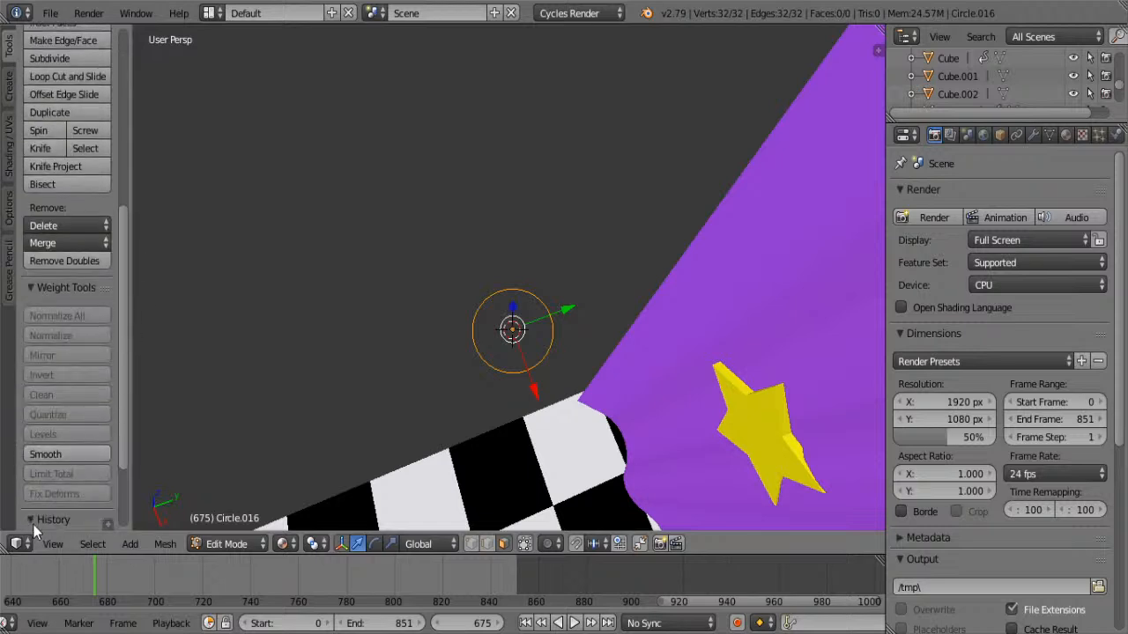
pyautogui.scroll(-5, 61, 474)
pyautogui.click(29, 409)
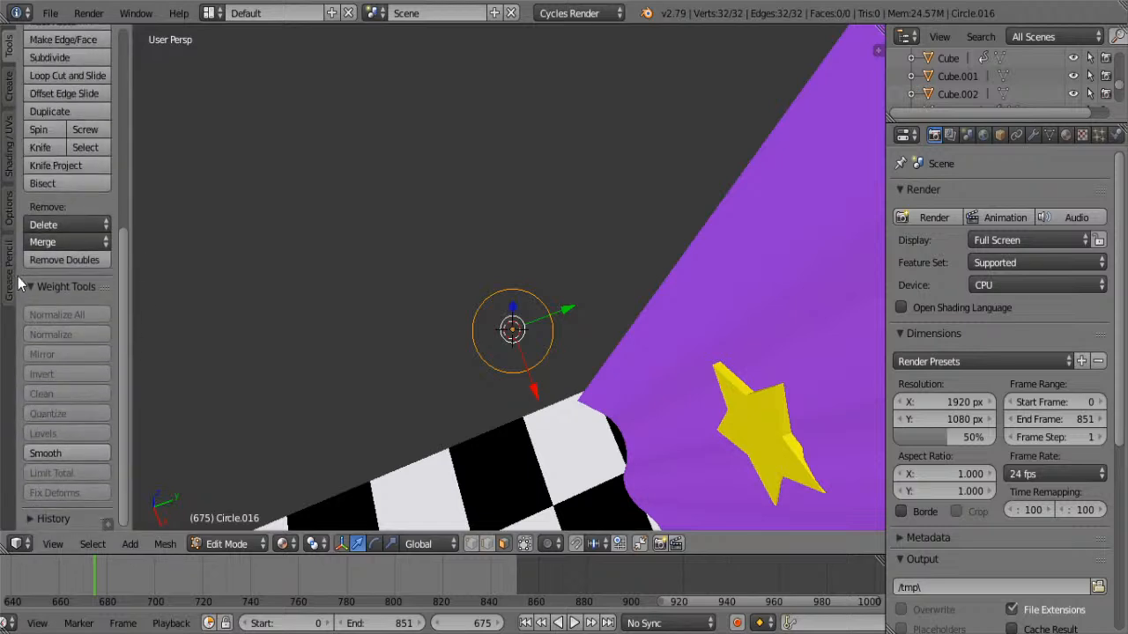
pyautogui.scroll(4, 20, 280)
pyautogui.scroll(4, 67, 137)
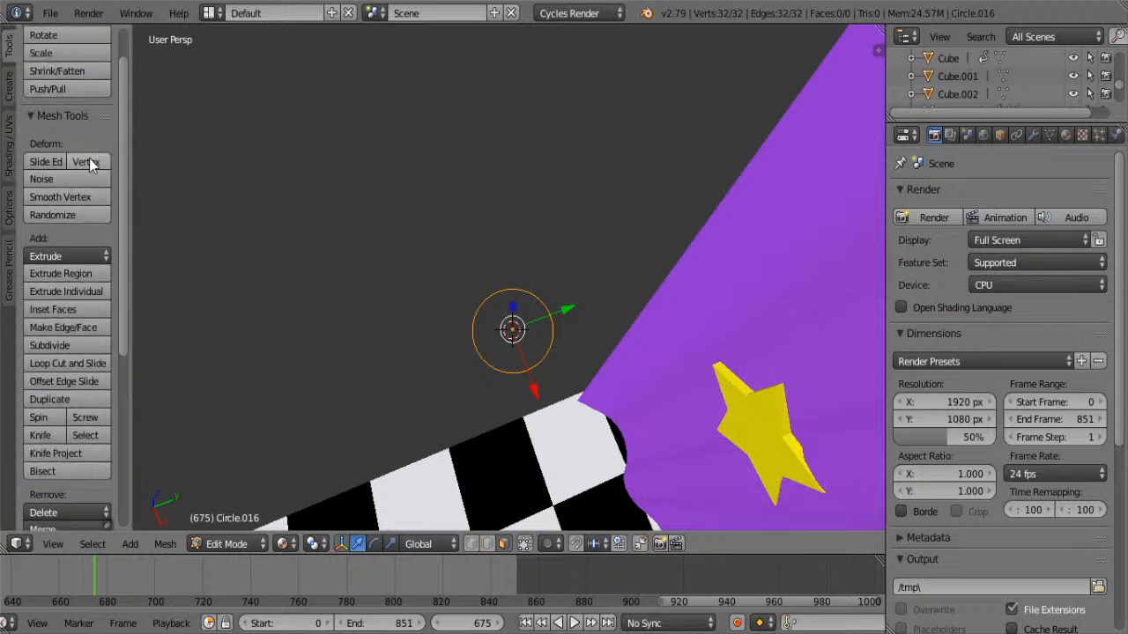
pyautogui.click(89, 162)
pyautogui.rightClick(346, 257)
pyautogui.click(9, 88)
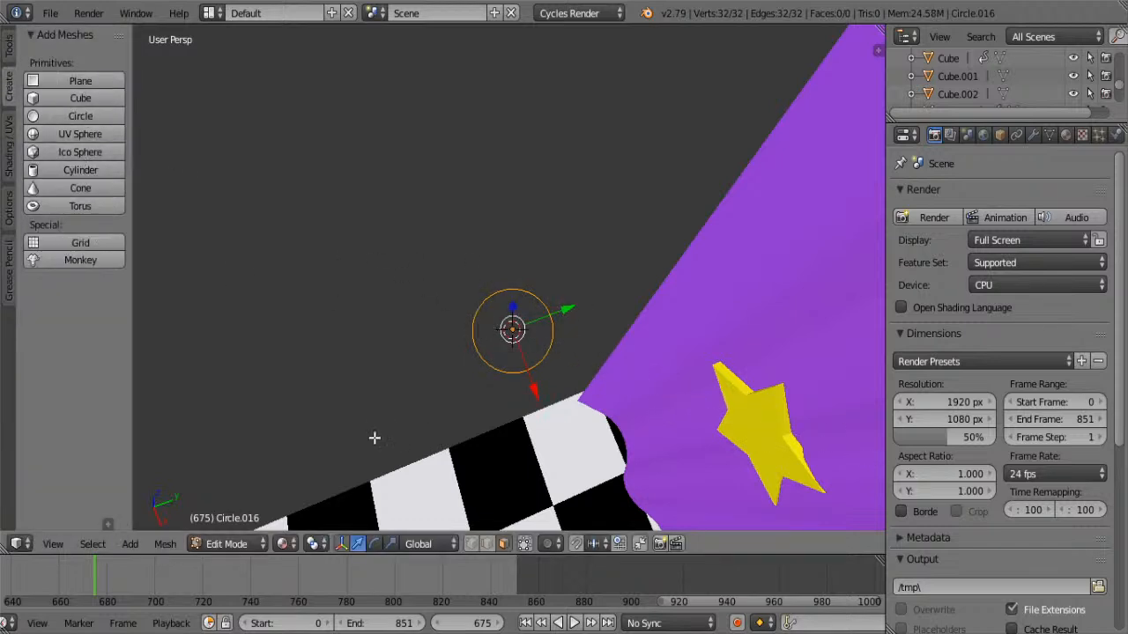
pyautogui.click(92, 544)
pyautogui.moveTo(163, 543)
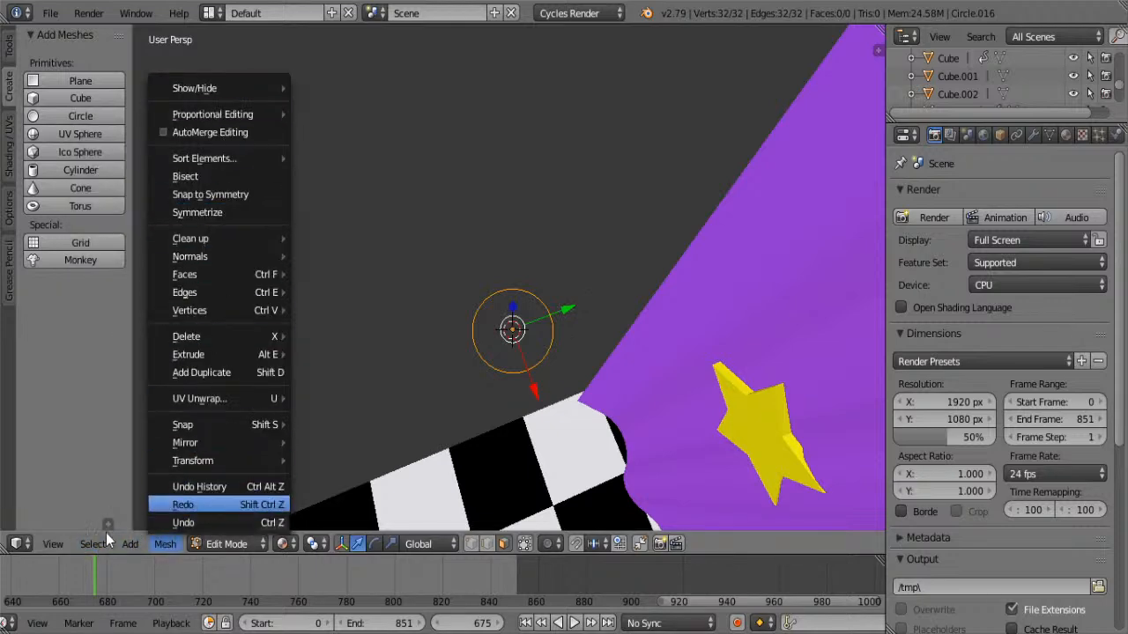
pyautogui.moveTo(66, 547)
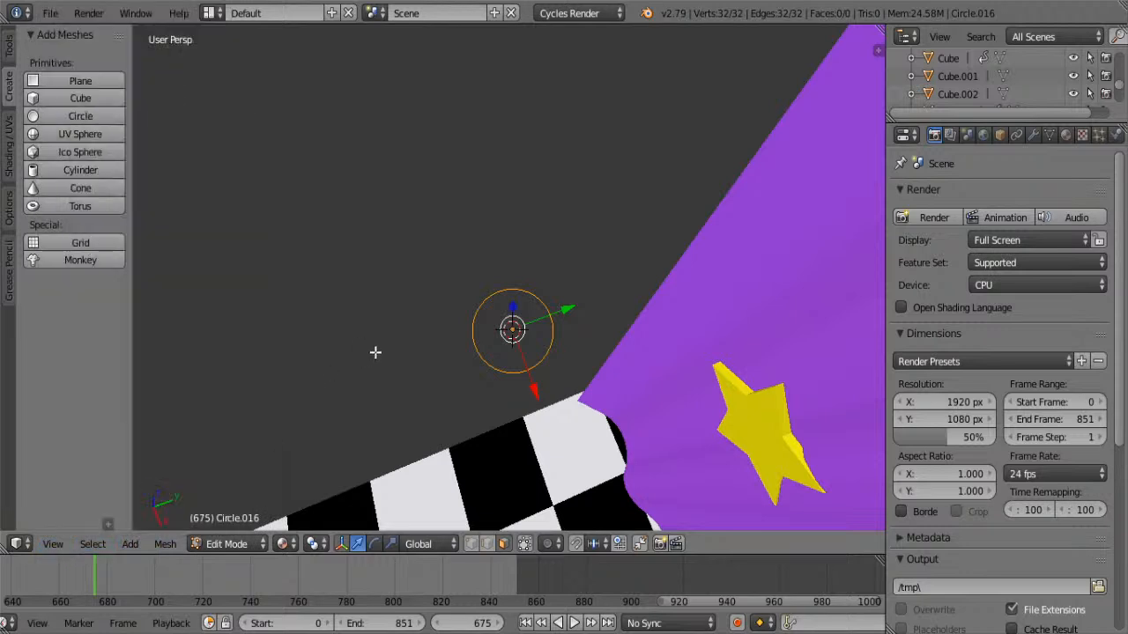
pyautogui.hotkey('shift', 'f')
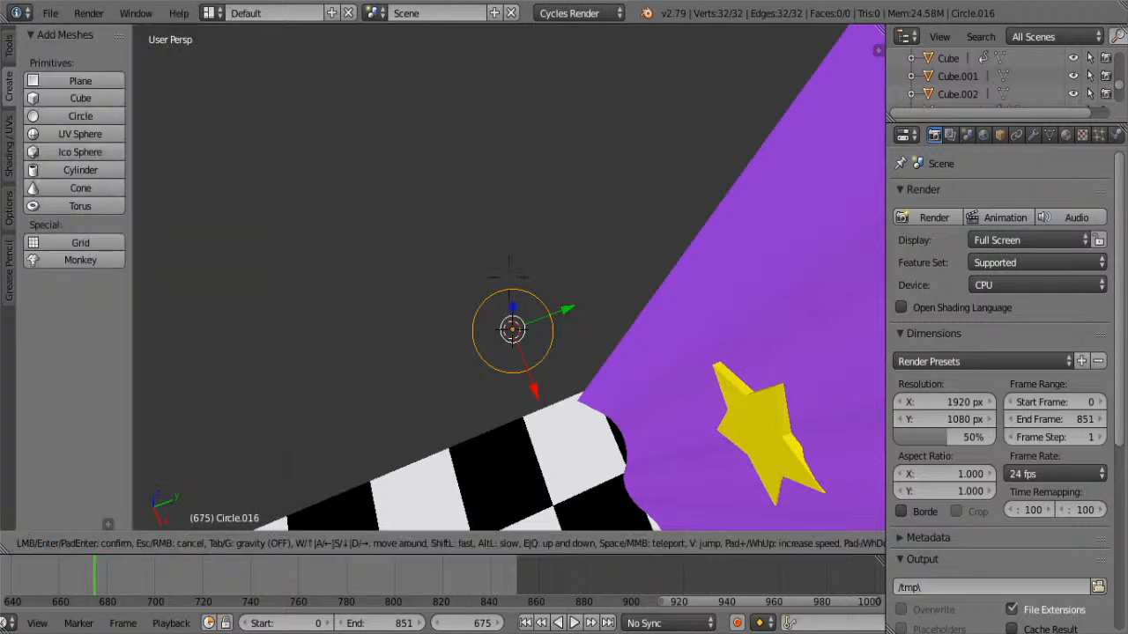
pyautogui.press('Escape')
# Try Intersect (Knife) on the circle, fill it with a face, and extrude the face upward into a tall cylinder
pyautogui.hotkey('ctrl', 'f')
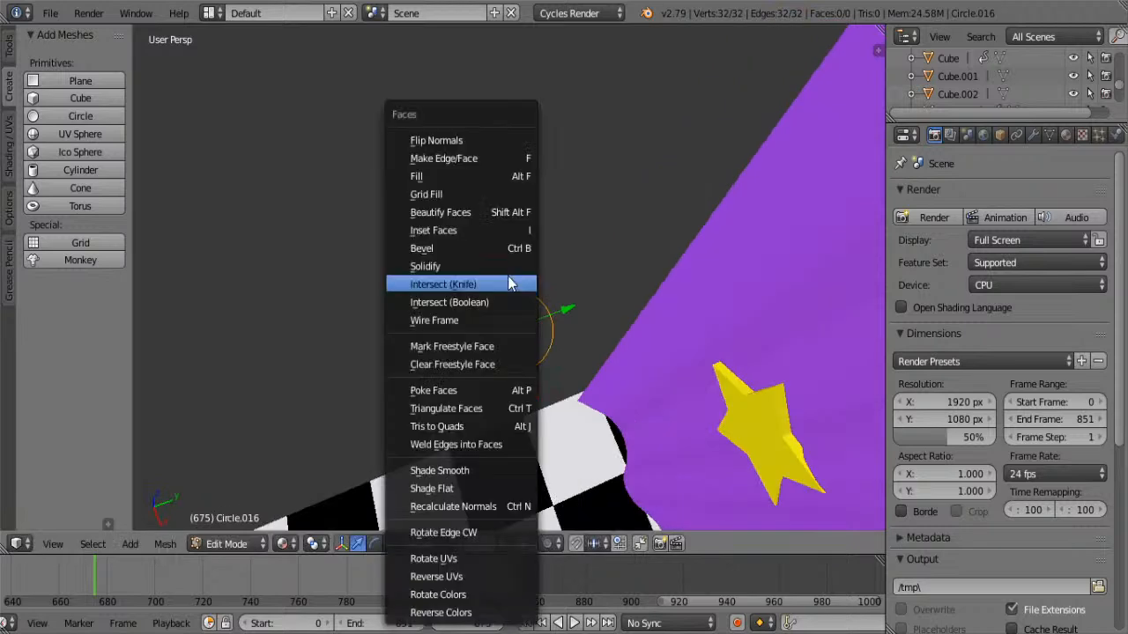
pyautogui.click(520, 283)
pyautogui.press('f')
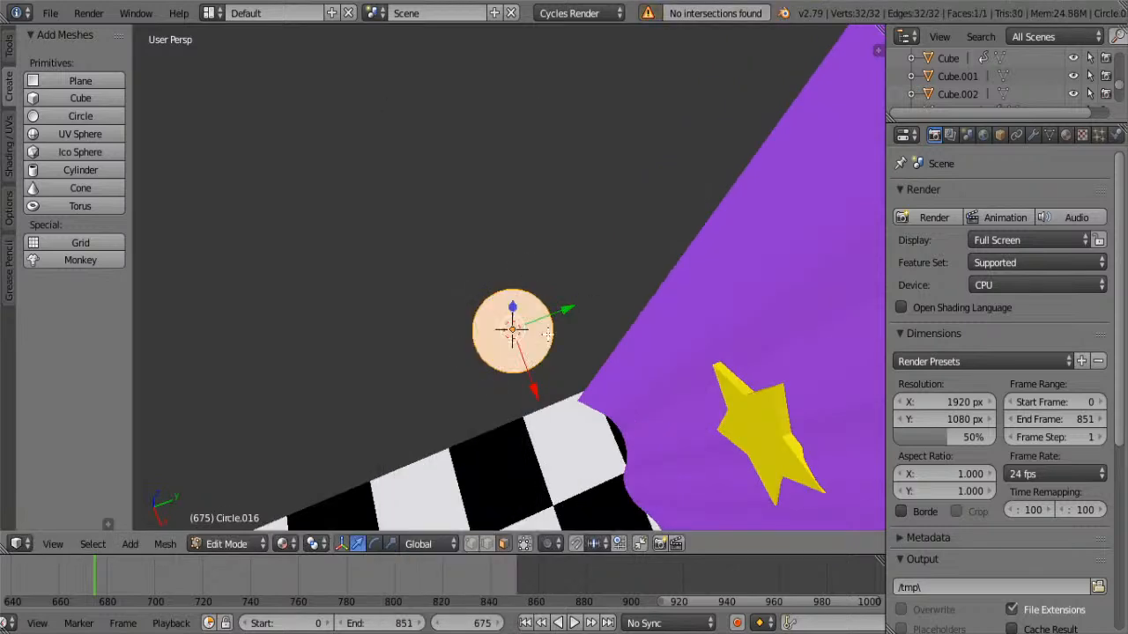
pyautogui.moveTo(535, 360); pyautogui.dragTo(526, 382, button='middle')
pyautogui.press('e')
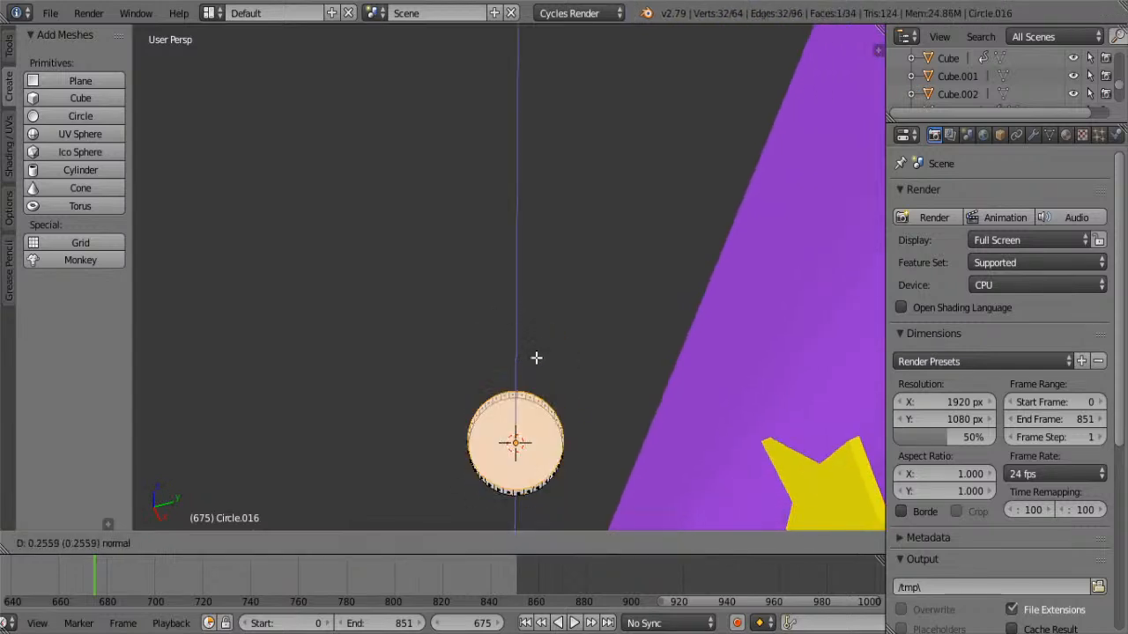
pyautogui.click(599, 460)
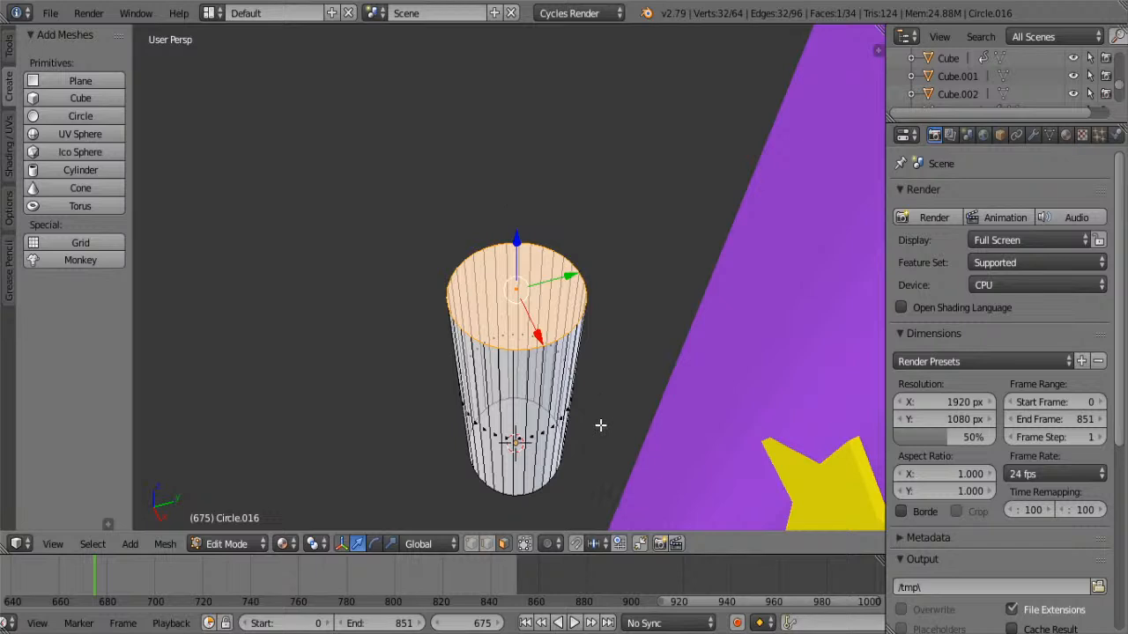
# Leave Edit Mode and delete the extruded cylinder beside the curtain
pyautogui.press('Tab')
pyautogui.press('x')
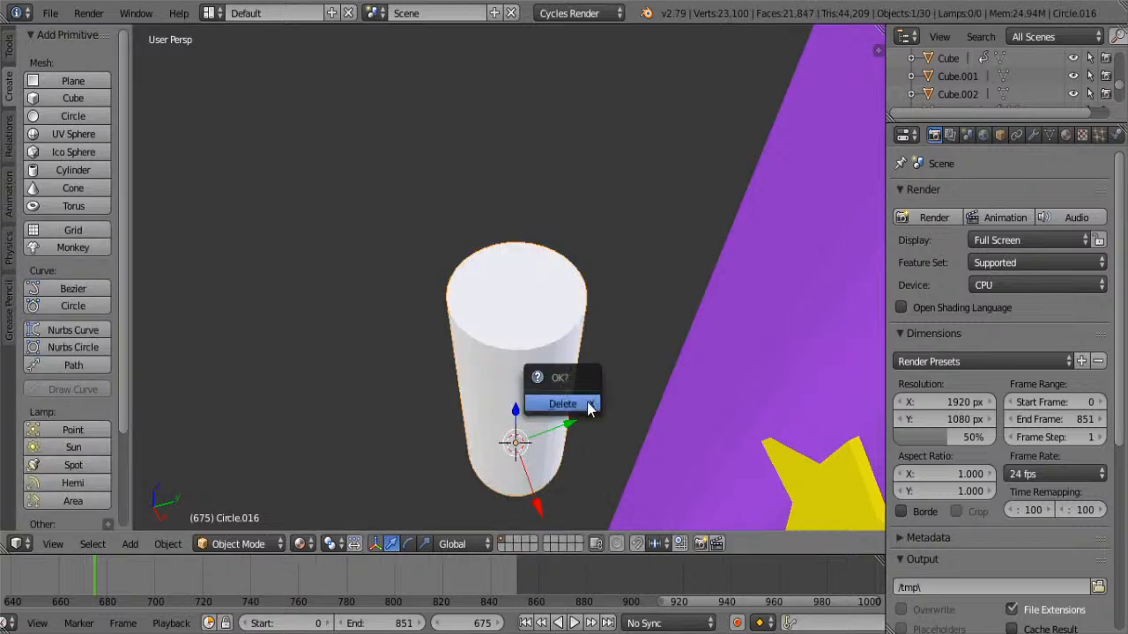
pyautogui.click(587, 402)
# Examine the starry side curtain from the front and from outside, and select the curtain
pyautogui.moveTo(585, 401); pyautogui.dragTo(673, 427, button='middle')
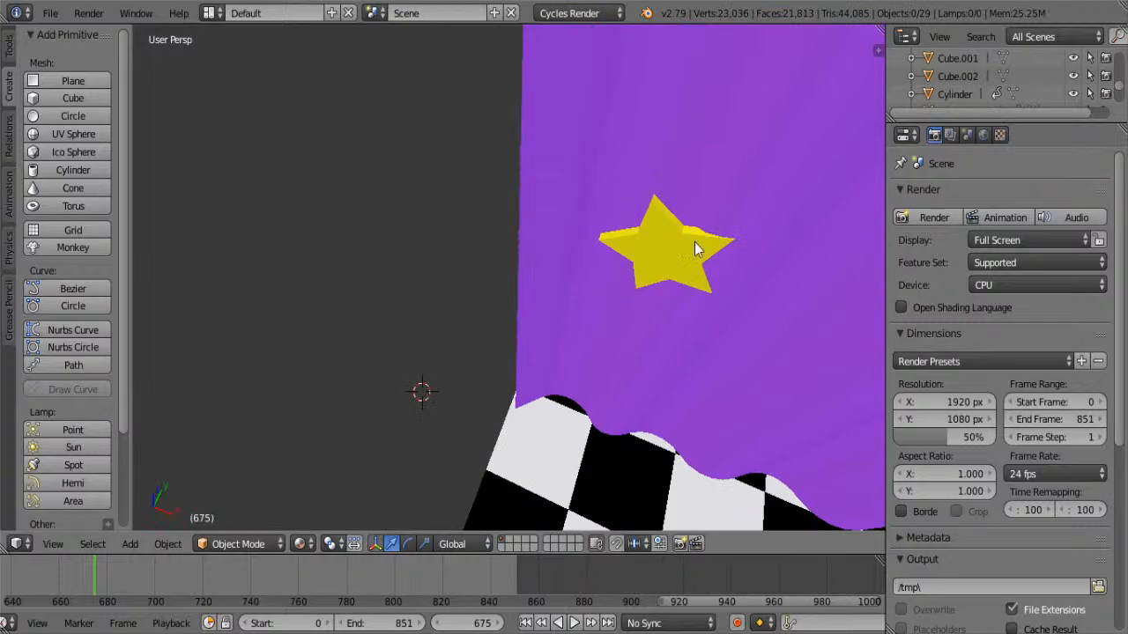
pyautogui.moveTo(690, 243); pyautogui.dragTo(179, 218, button='middle')
pyautogui.scroll(-3, 33, 187)
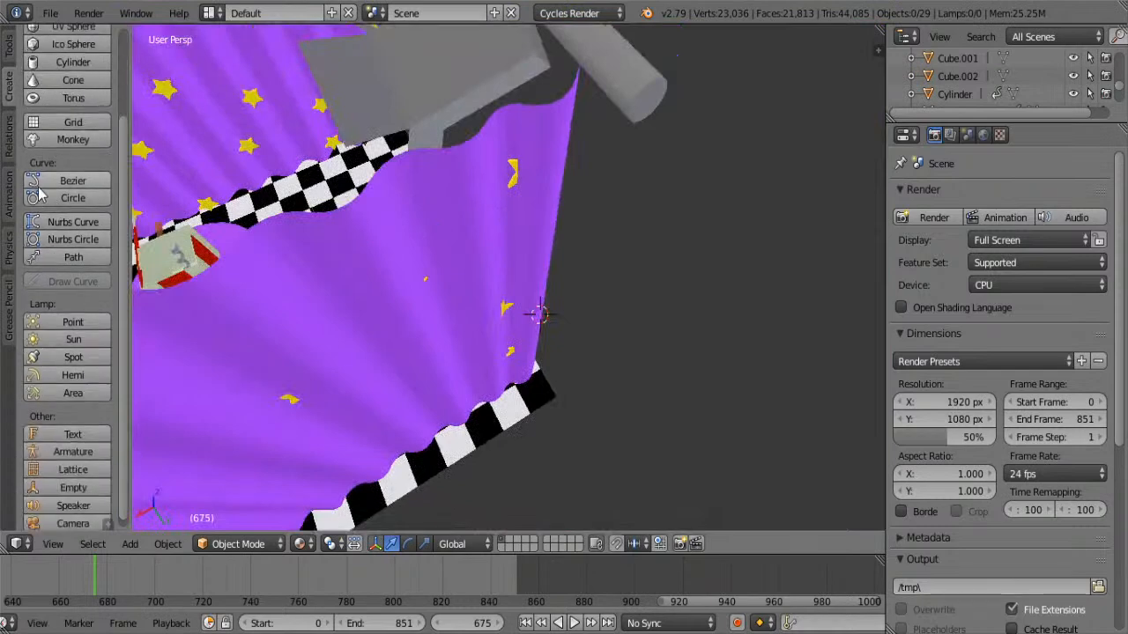
pyautogui.scroll(1, 39, 196)
pyautogui.scroll(1, 40, 196)
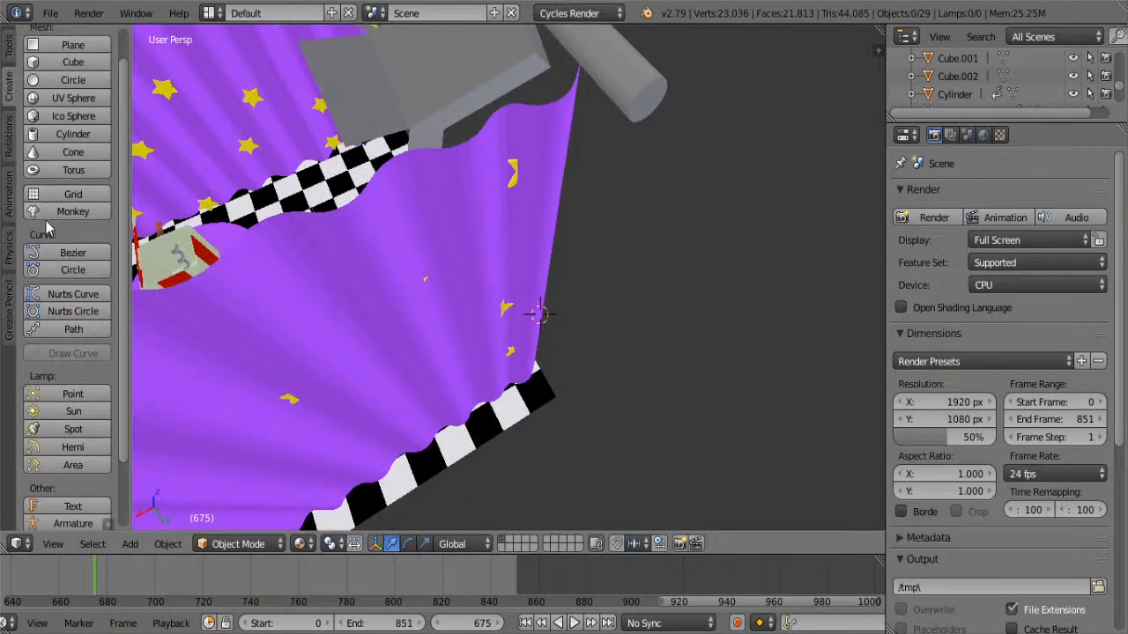
pyautogui.rightClick(441, 193)
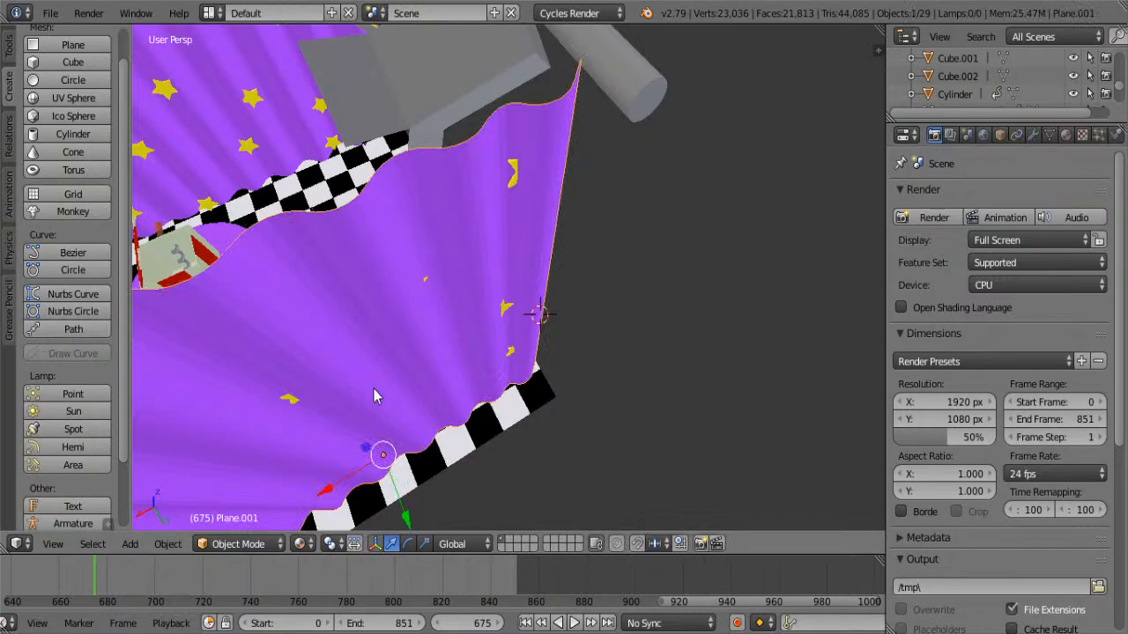
# Select one of the stage spotlights hanging from the rail and show its mesh in Edit Mode
pyautogui.moveTo(377, 396); pyautogui.dragTo(744, 280, button='middle')
pyautogui.scroll(-4, 724, 274)
pyautogui.moveTo(636, 275); pyautogui.dragTo(440, 259, button='middle')
pyautogui.scroll(5, 548, 279)
pyautogui.rightClick(417, 294)
pyautogui.press('Tab')
# Examine the spotlight's Glass material and its Emission surface settings, and leave Edit Mode
pyautogui.click(1065, 134)
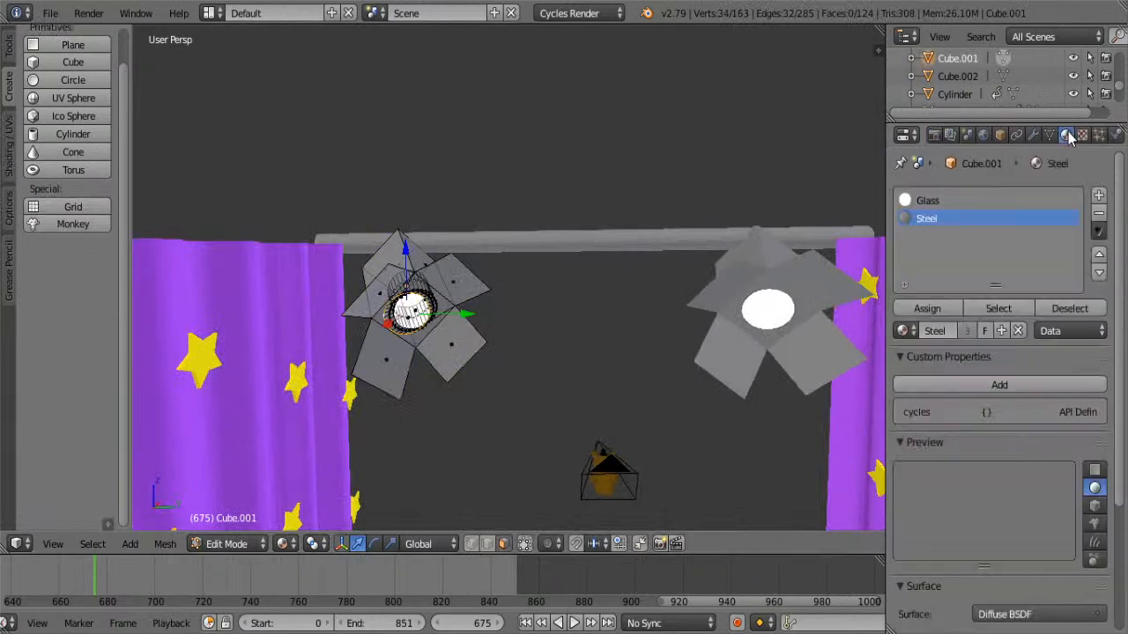
pyautogui.click(932, 201)
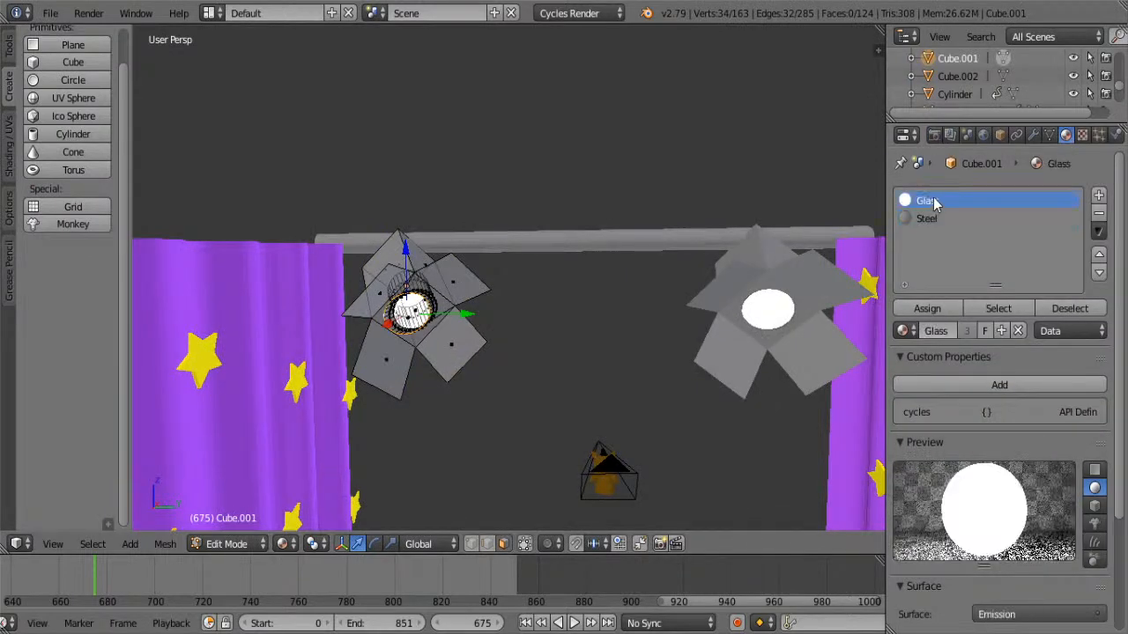
pyautogui.scroll(-2, 1035, 555)
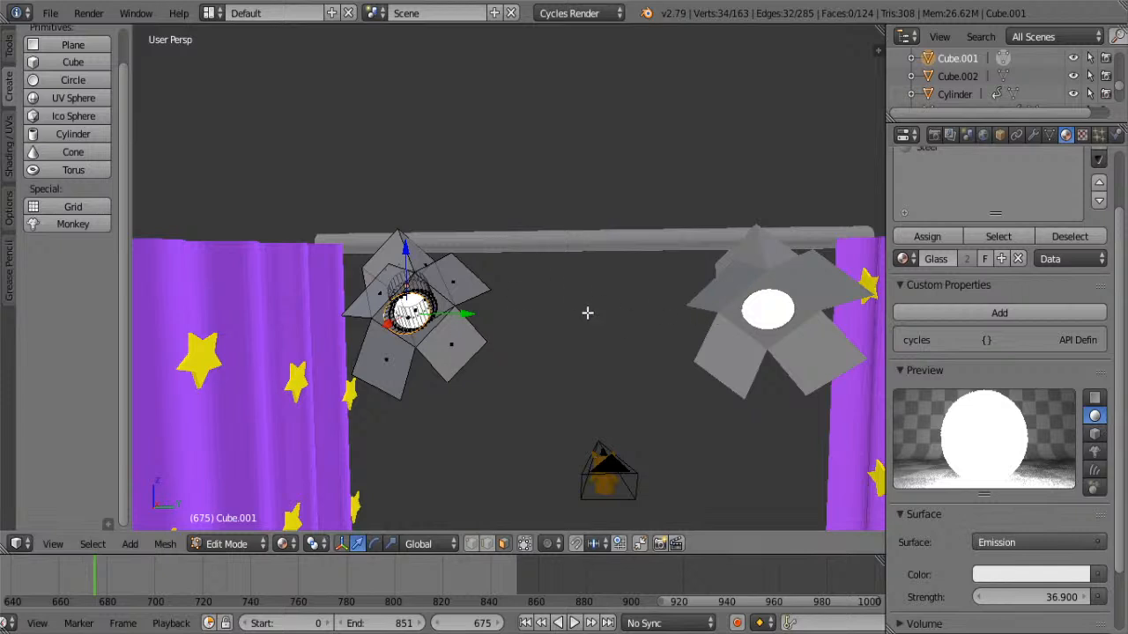
pyautogui.press('Tab')
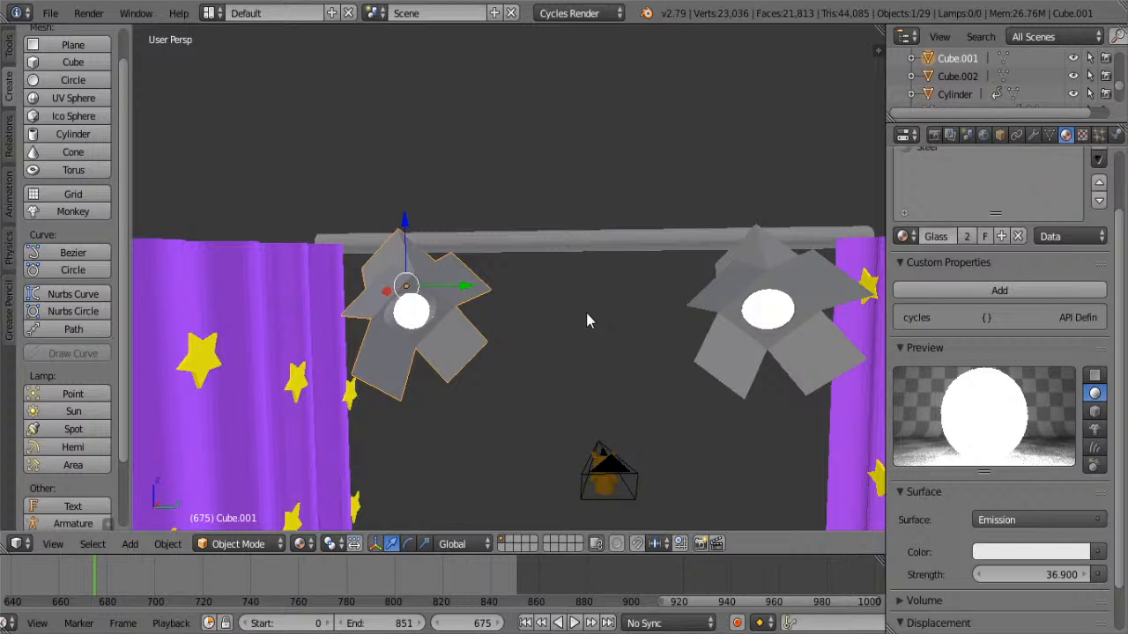
# Select the round table under the box and compare its curtins and Material.001 materials
pyautogui.moveTo(516, 335); pyautogui.dragTo(564, 352, button='middle')
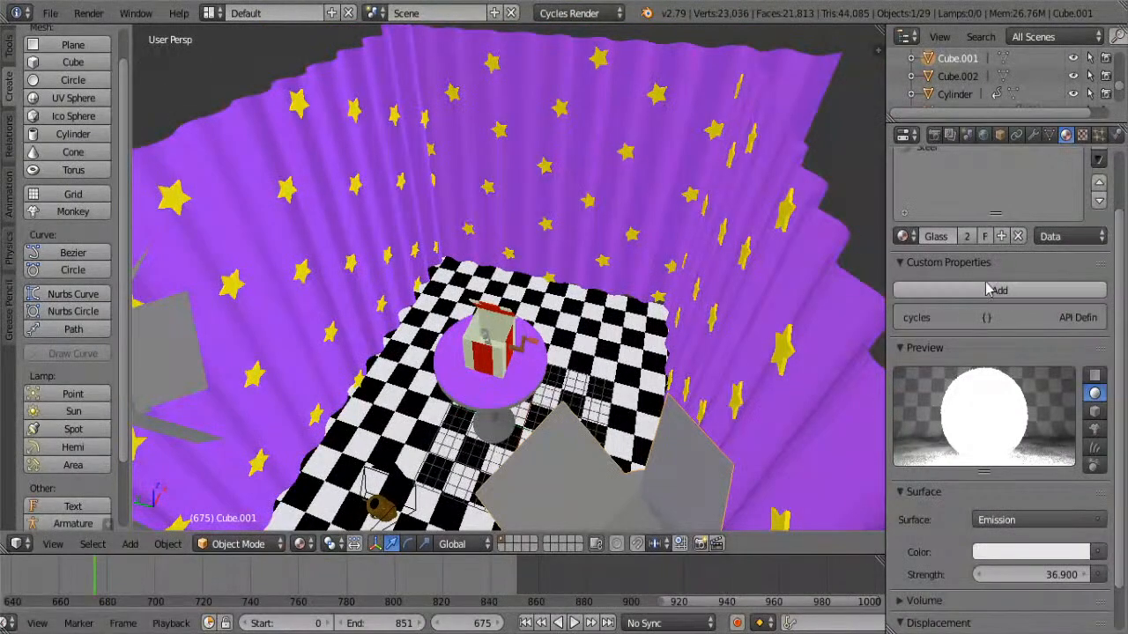
pyautogui.moveTo(670, 300); pyautogui.dragTo(548, 328, button='middle')
pyautogui.scroll(-5, 548, 328)
pyautogui.moveTo(667, 282); pyautogui.dragTo(567, 171, button='middle')
pyautogui.scroll(5, 625, 281)
pyautogui.scroll(-3, 522, 113)
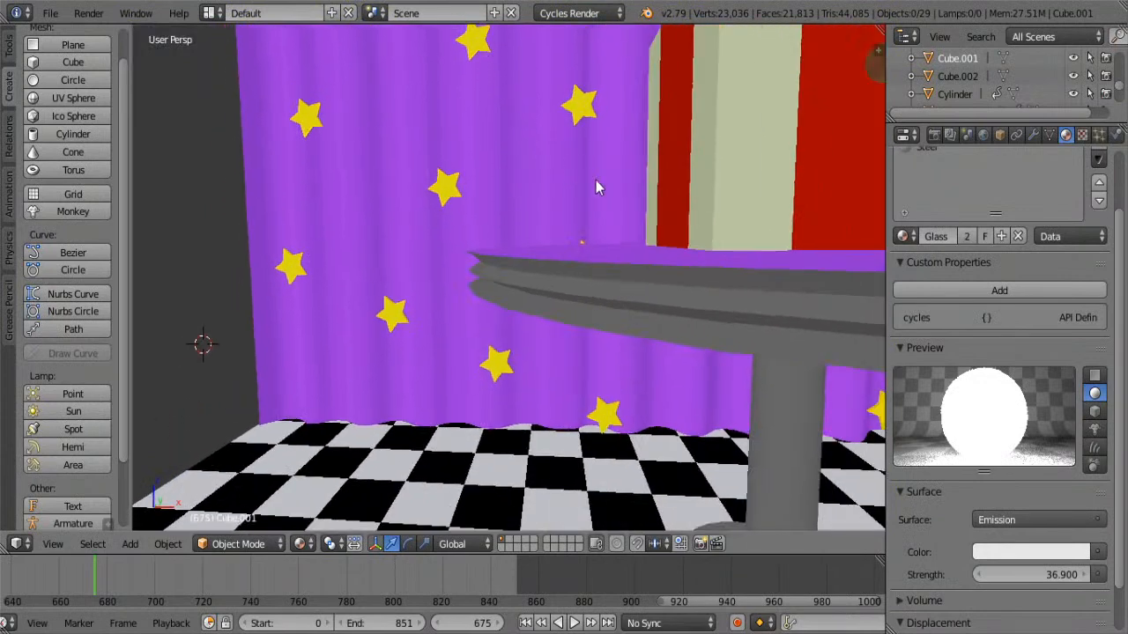
pyautogui.rightClick(740, 296)
pyautogui.scroll(3, 971, 188)
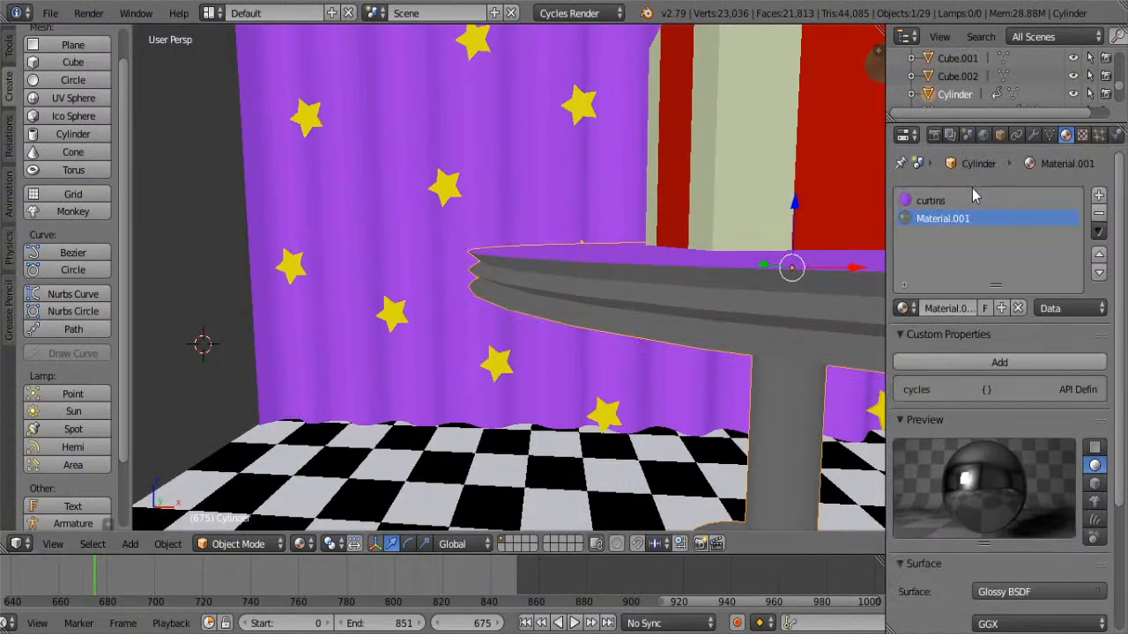
pyautogui.click(948, 199)
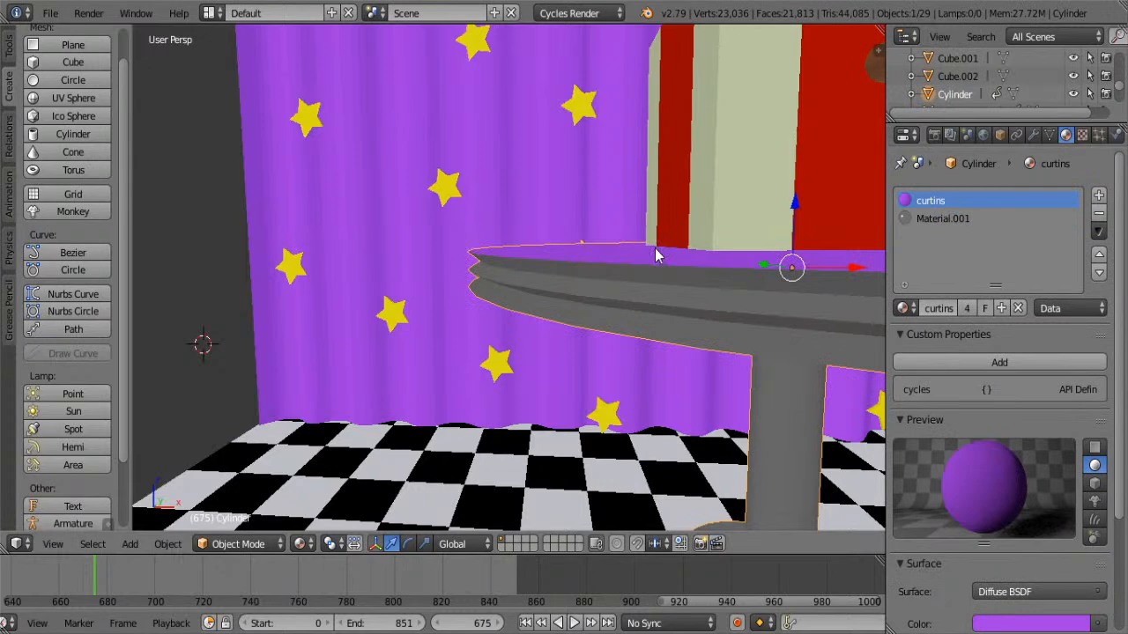
pyautogui.click(935, 220)
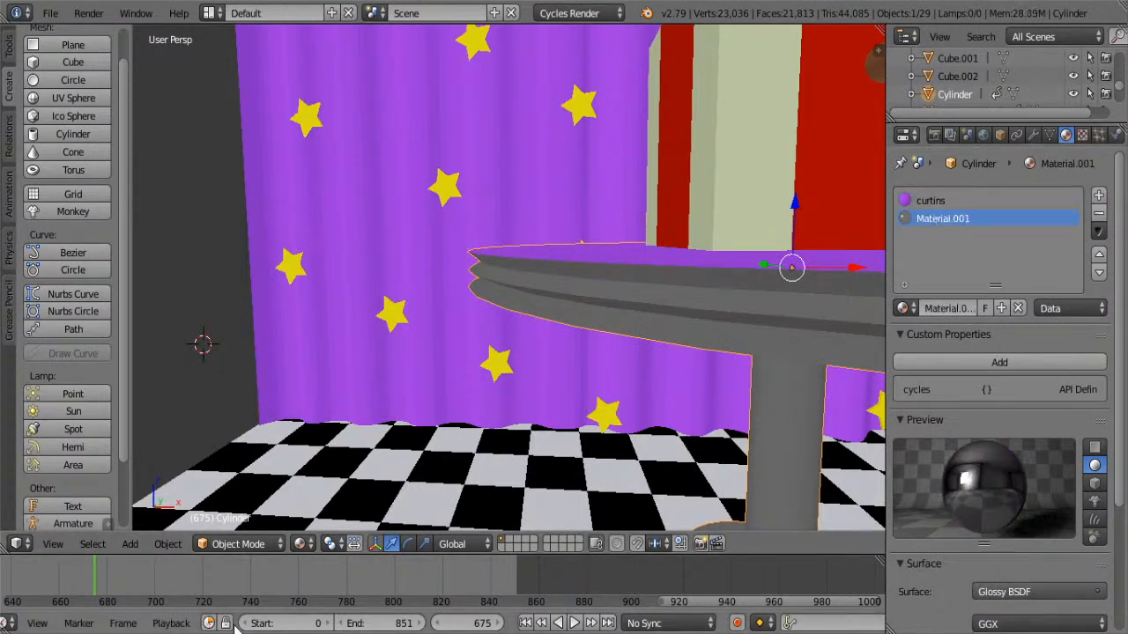
# Preview the table and curtain with Rendered viewport shading, and return the viewport to Material shading
pyautogui.click(299, 543)
pyautogui.click(322, 424)
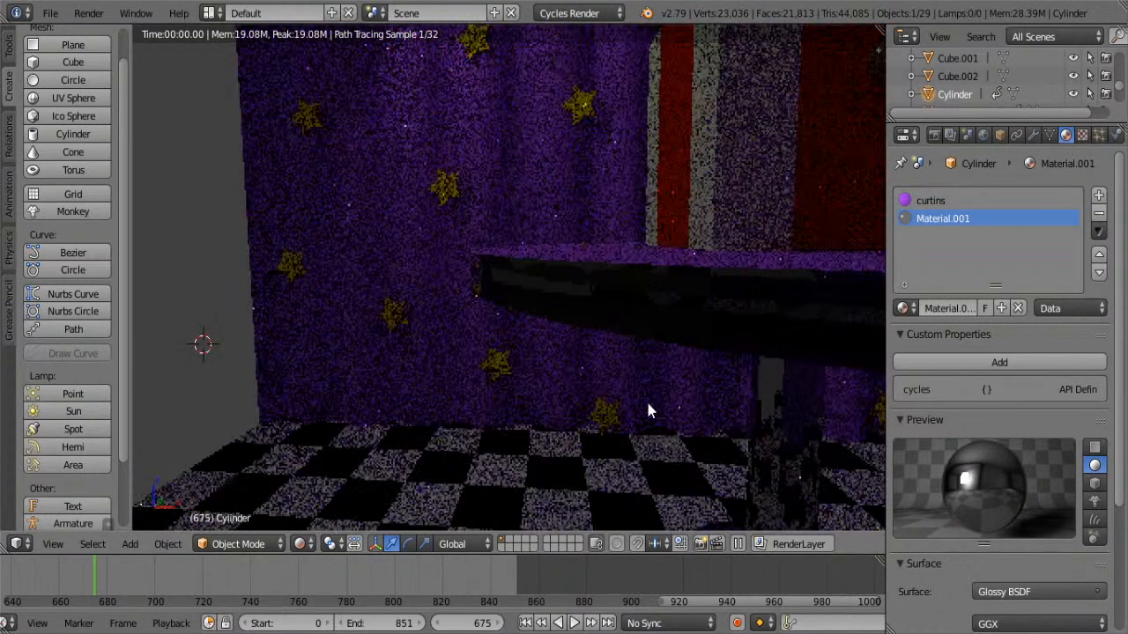
pyautogui.moveTo(645, 399); pyautogui.dragTo(666, 419, button='middle')
pyautogui.moveTo(746, 514); pyautogui.dragTo(792, 393, button='middle')
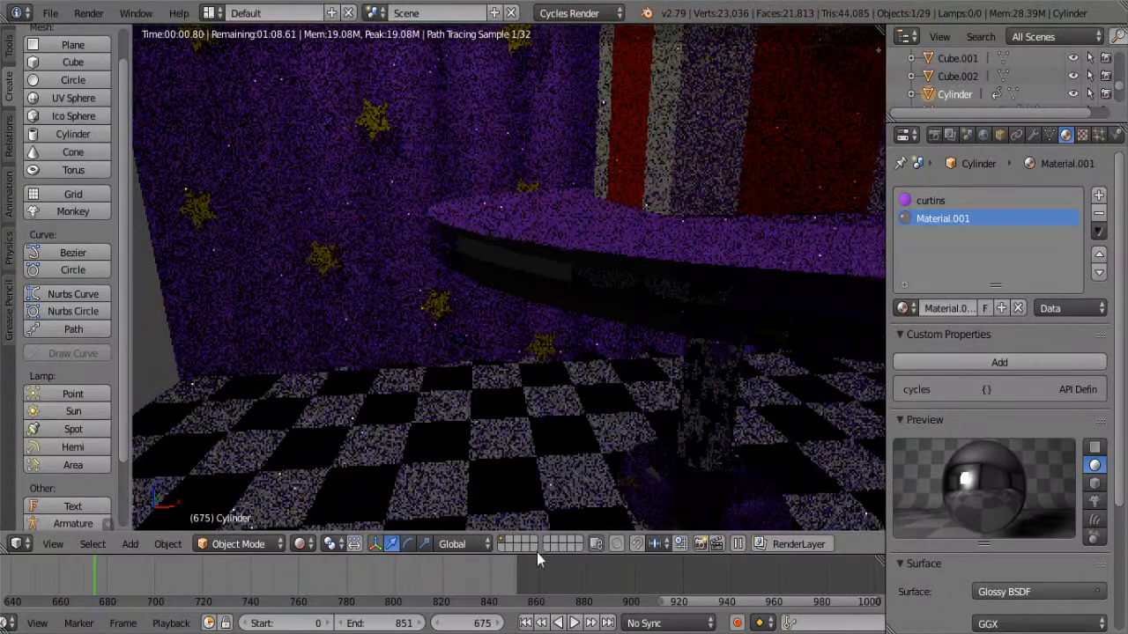
pyautogui.click(300, 544)
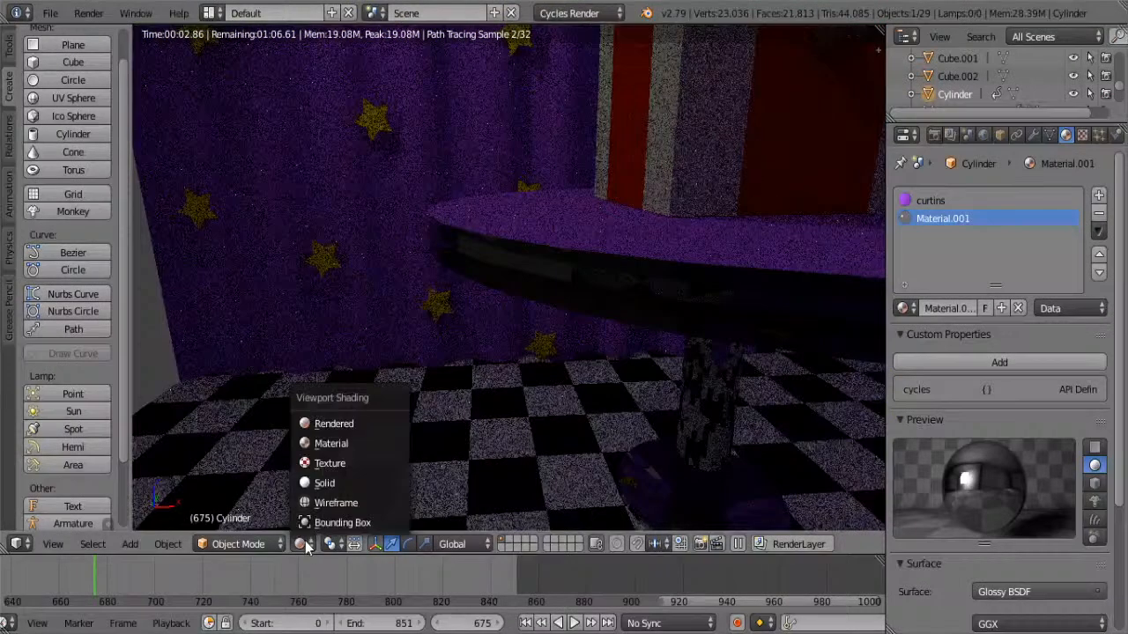
pyautogui.click(333, 441)
# Play the animation around the crank box and scrub back to frame 662
pyautogui.moveTo(675, 182); pyautogui.dragTo(286, 506, button='middle')
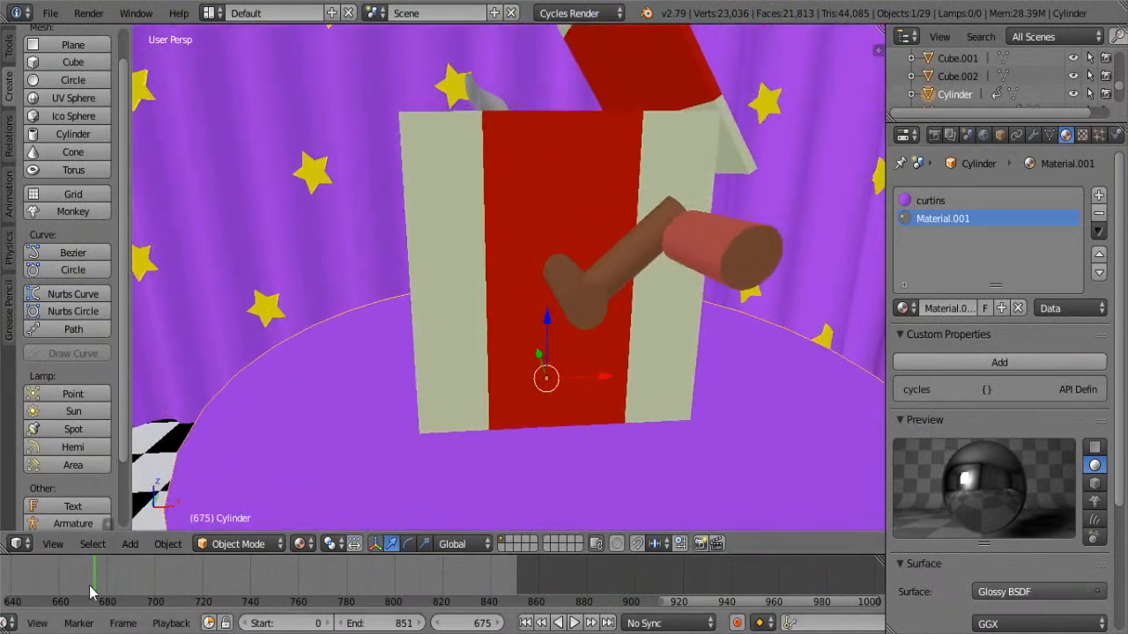
pyautogui.hotkey('alt', 'a')
pyautogui.moveTo(118, 579); pyautogui.dragTo(63, 577)
pyautogui.keyDown('shift'); pyautogui.moveTo(482, 284); pyautogui.dragTo(459, 328, button='middle'); pyautogui.keyUp('shift')
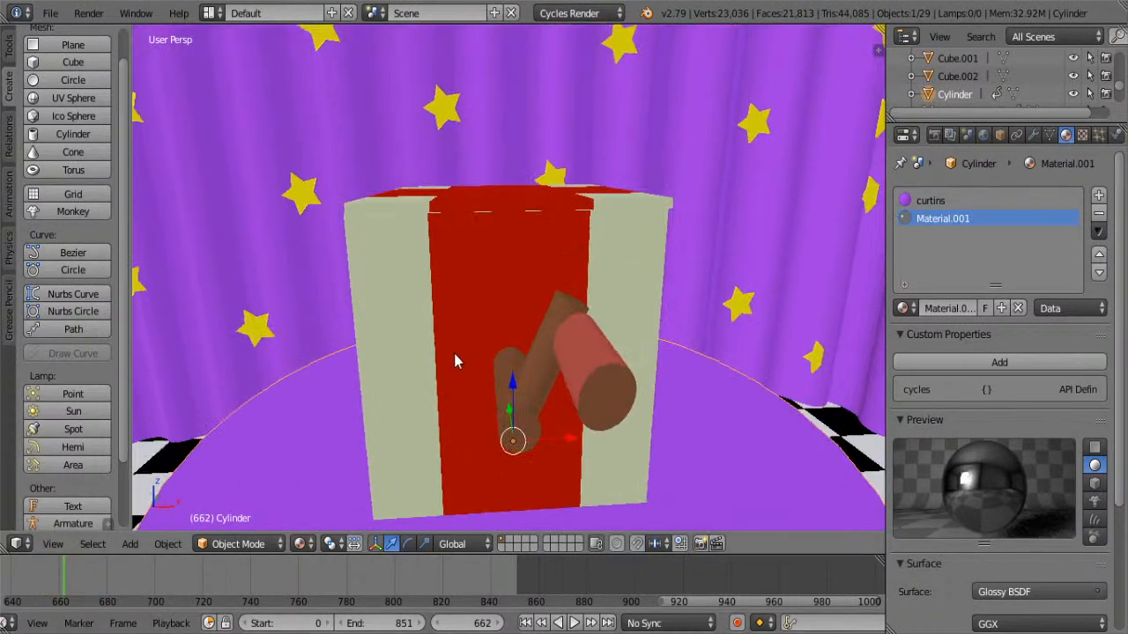
# Select the box's lid and play its opening from frame 662 in short stretches, up to frame 673
pyautogui.rightClick(535, 206)
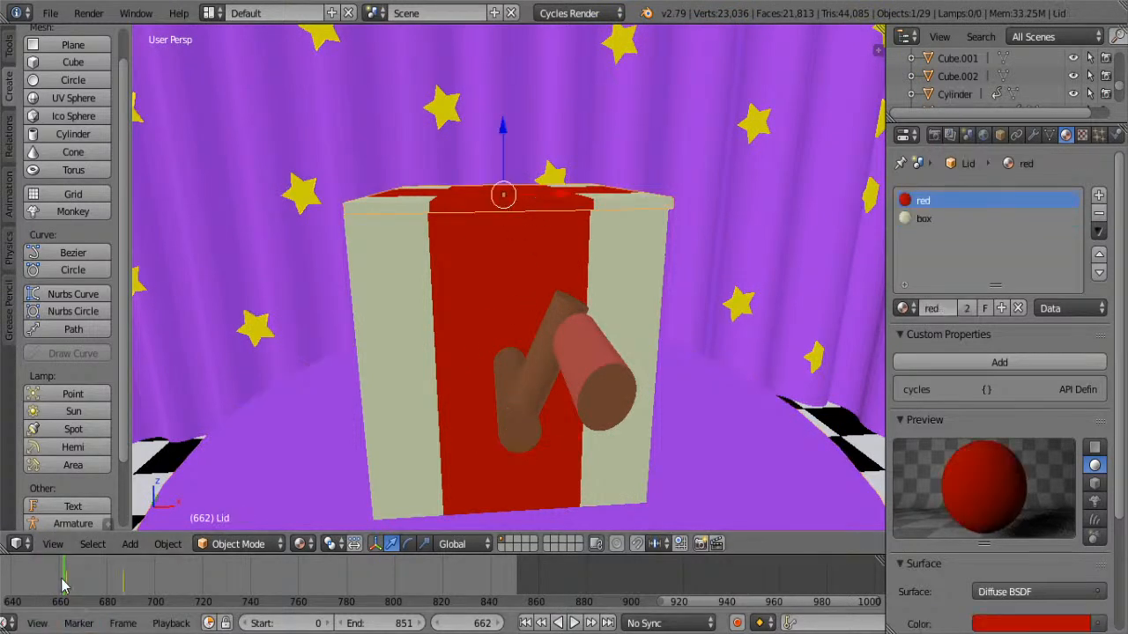
pyautogui.hotkey('alt', 'a')
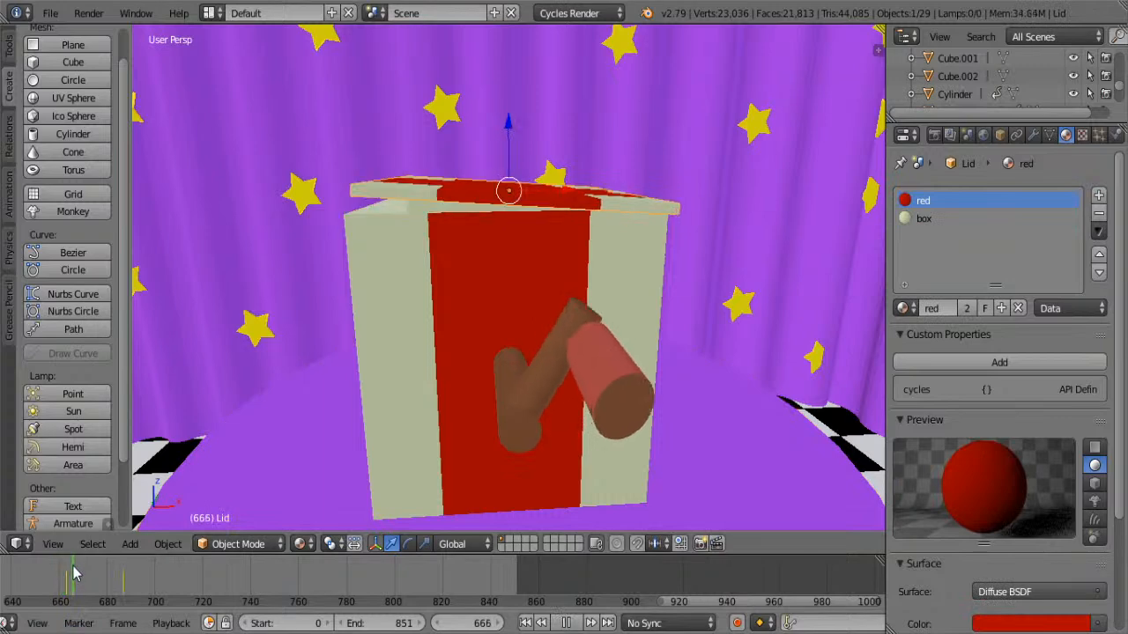
pyautogui.hotkey('alt', 'a')
pyautogui.moveTo(717, 264); pyautogui.dragTo(644, 302, button='middle')
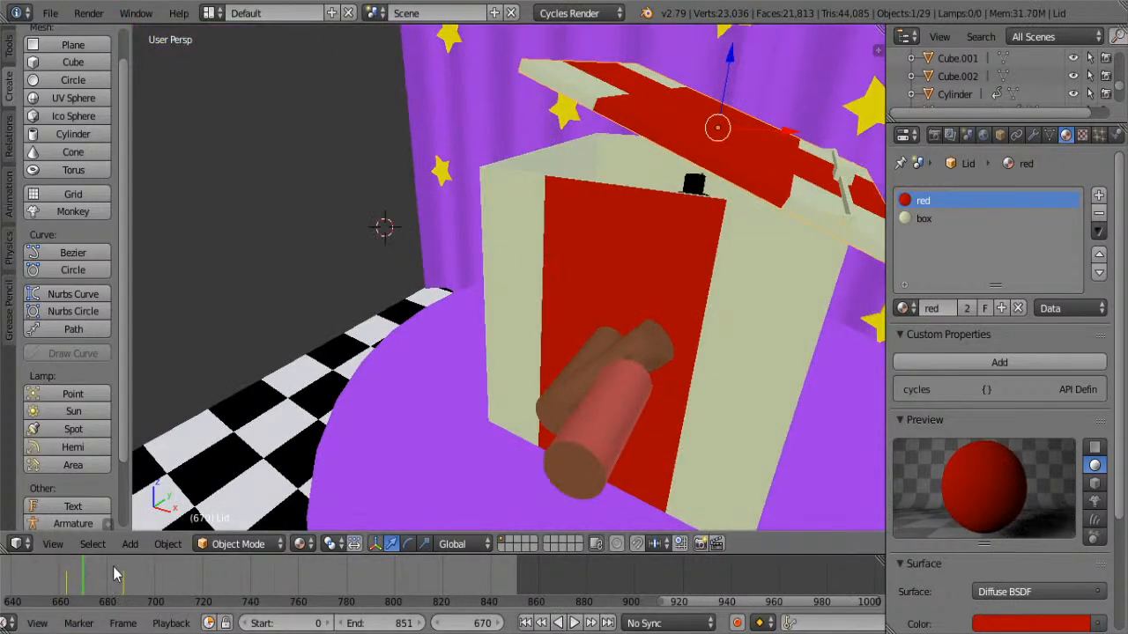
pyautogui.hotkey('alt', 'a')
pyautogui.hotkey('alt', 'a')
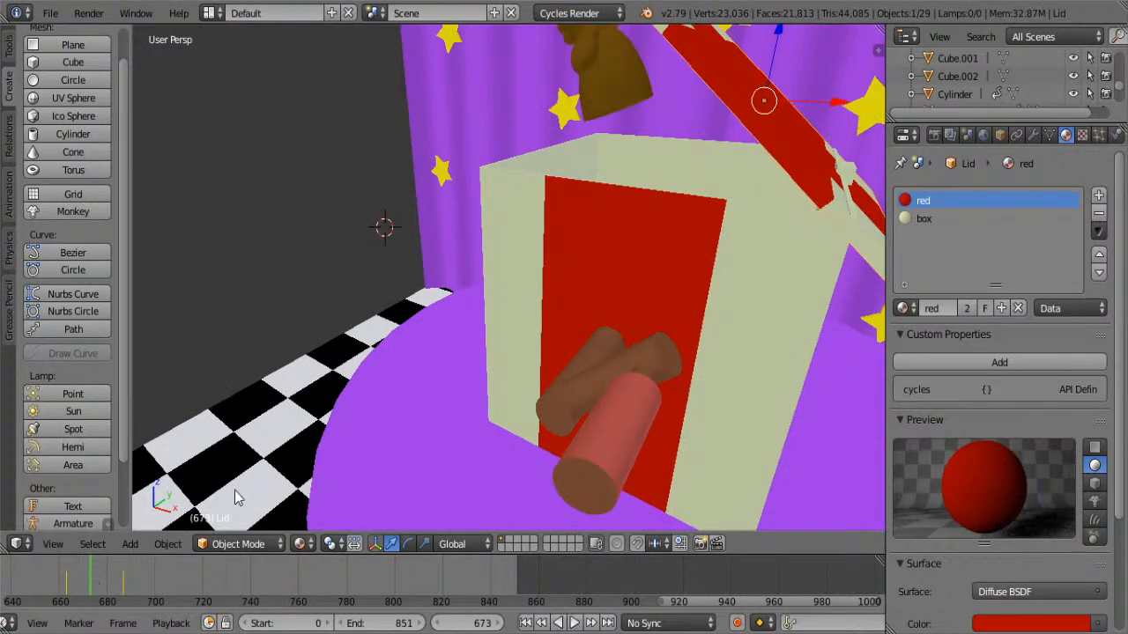
# Scrub the lid animation forward to frame 680 and back to frame 662, viewing the box from the crank side
pyautogui.moveTo(396, 379); pyautogui.dragTo(479, 359, button='middle')
pyautogui.moveTo(92, 577); pyautogui.dragTo(108, 604)
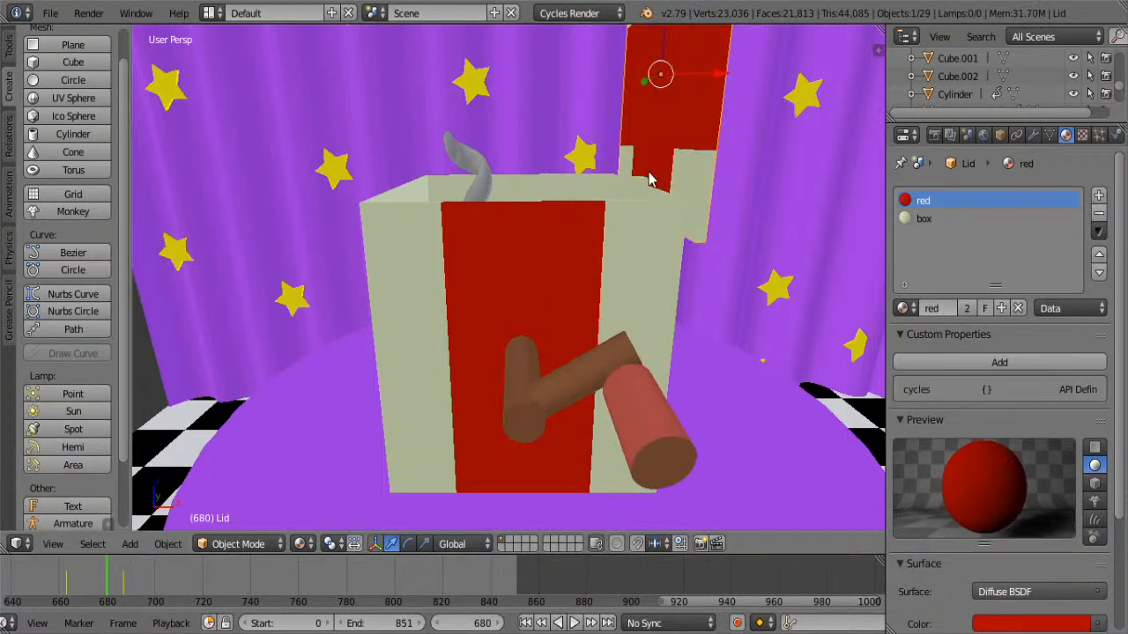
pyautogui.moveTo(81, 575); pyautogui.dragTo(64, 571)
# View the box within the whole stage, scrub to frame 673, and examine the popped-out Freddy from several sides
pyautogui.scroll(-8, 494, 344)
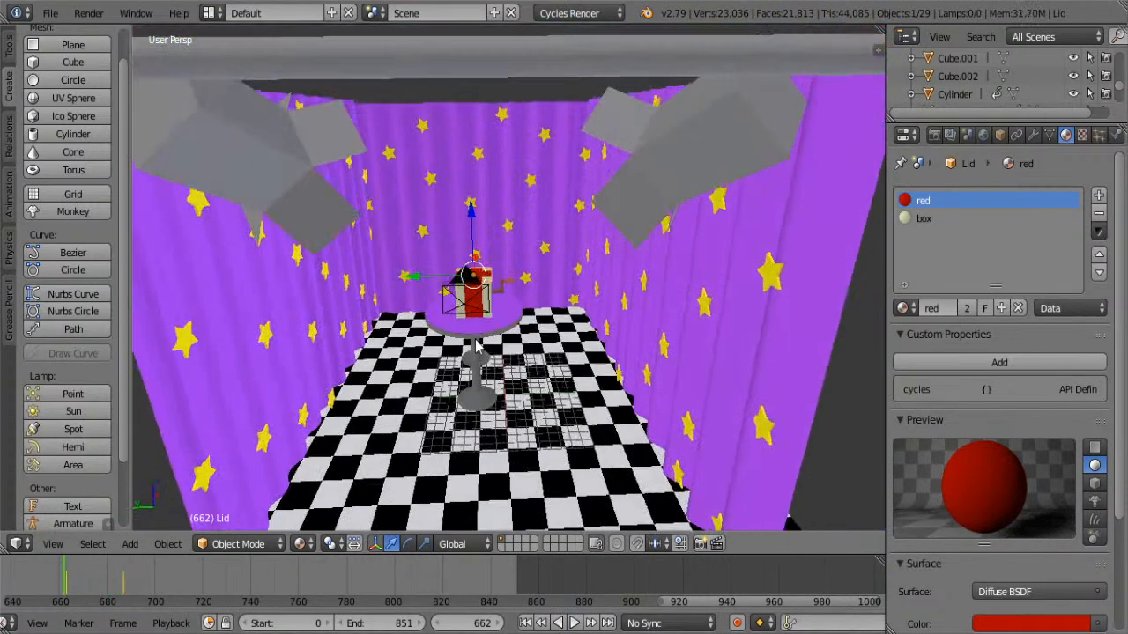
pyautogui.scroll(5, 476, 346)
pyautogui.moveTo(456, 347); pyautogui.dragTo(498, 280, button='middle')
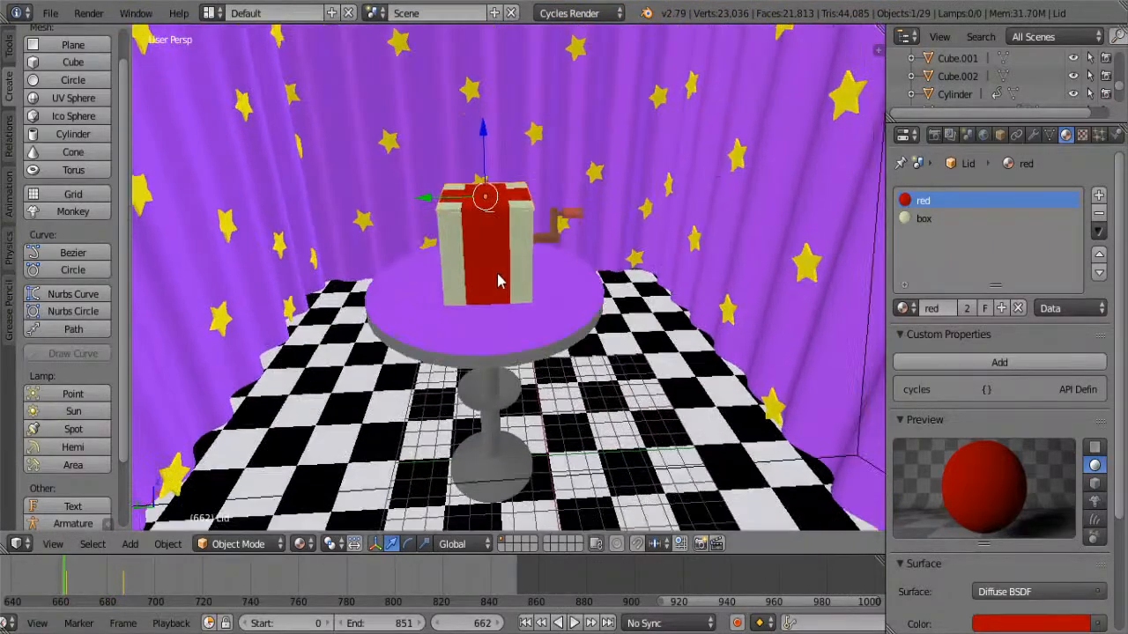
pyautogui.hotkey('alt', 'a')
pyautogui.moveTo(75, 568); pyautogui.dragTo(90, 574)
pyautogui.moveTo(438, 289); pyautogui.dragTo(564, 218, button='middle')
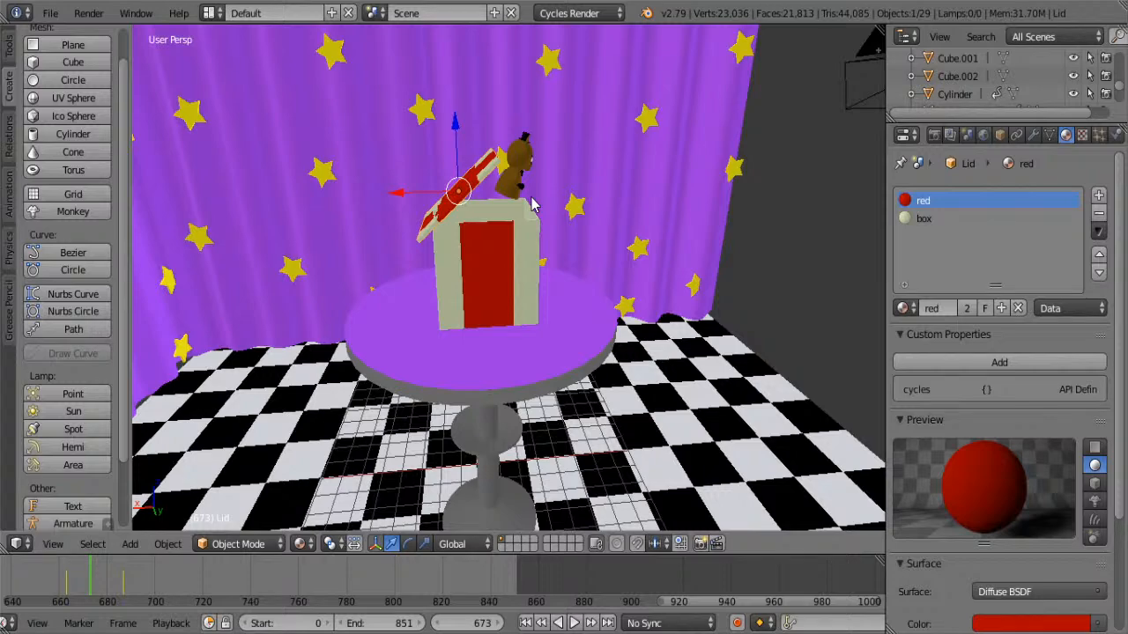
pyautogui.moveTo(533, 204); pyautogui.dragTo(539, 252, button='middle')
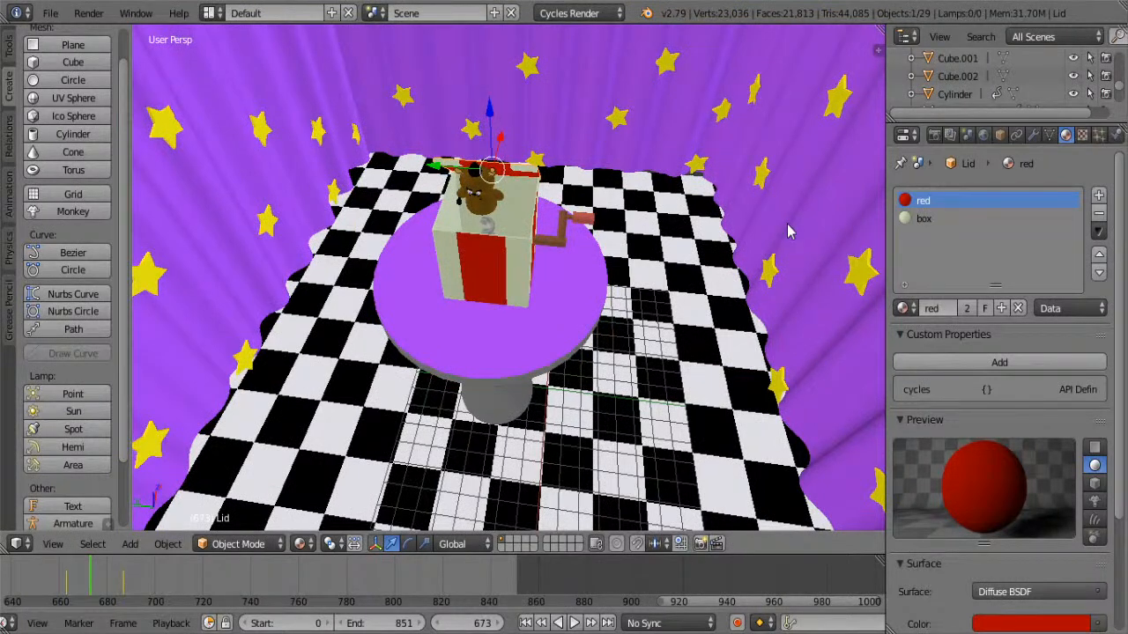
# Open the recent file Temple.blend
pyautogui.click(55, 16)
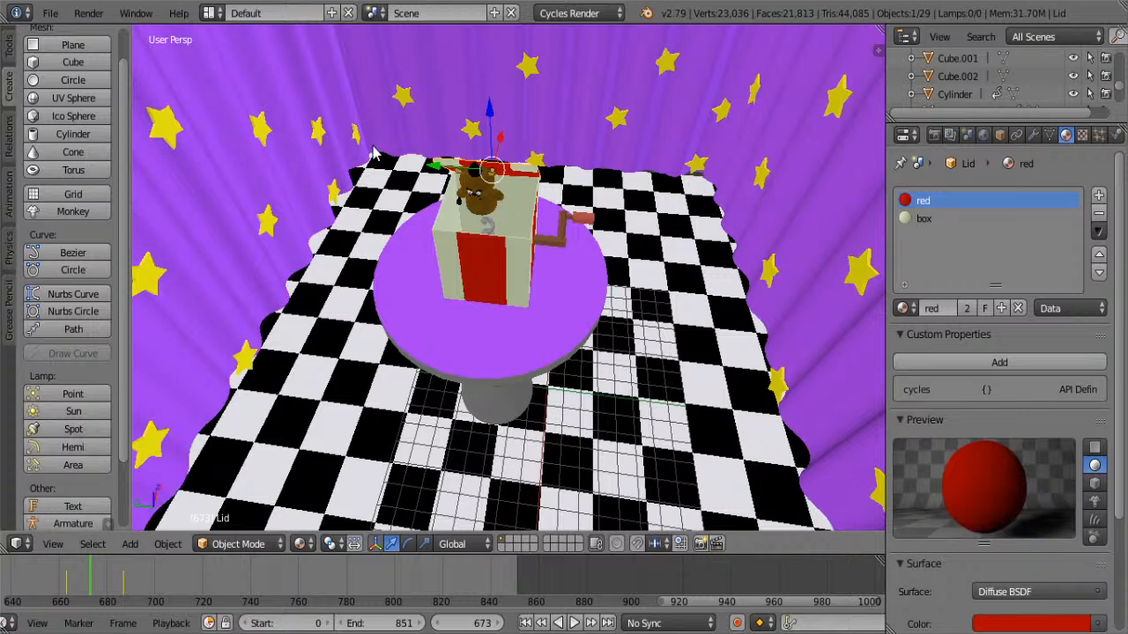
pyautogui.click(50, 14)
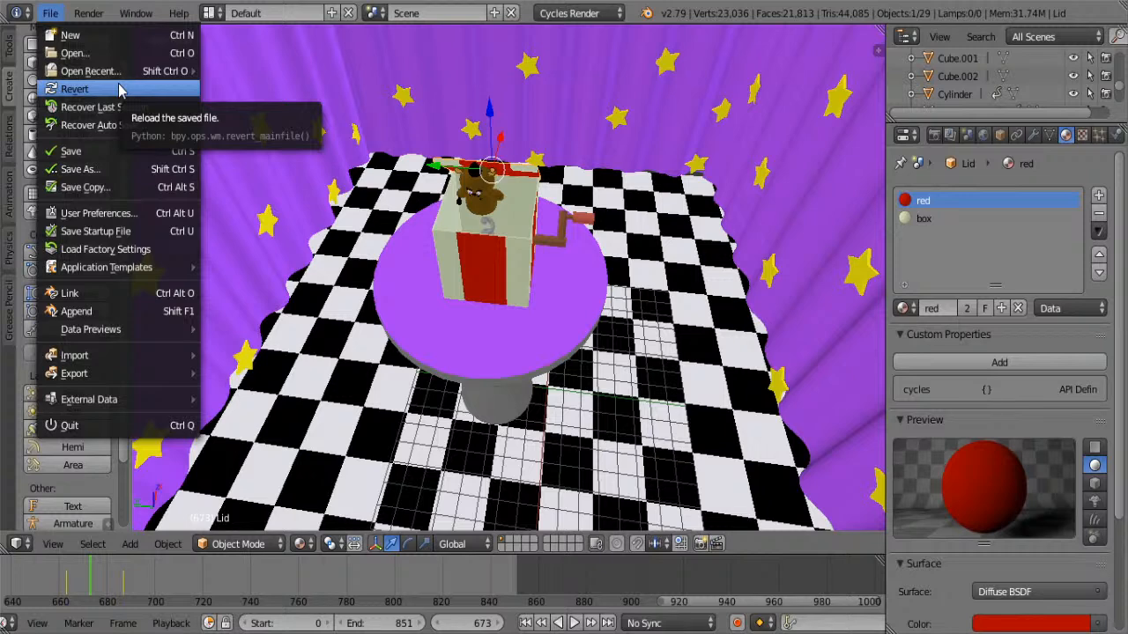
pyautogui.moveTo(144, 71)
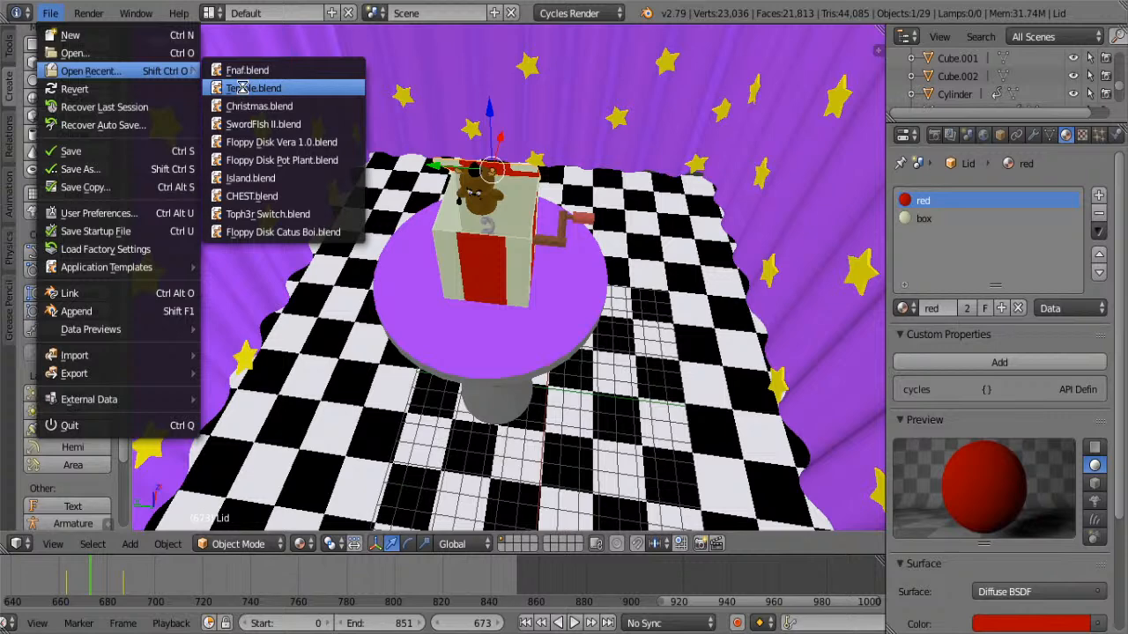
pyautogui.click(242, 88)
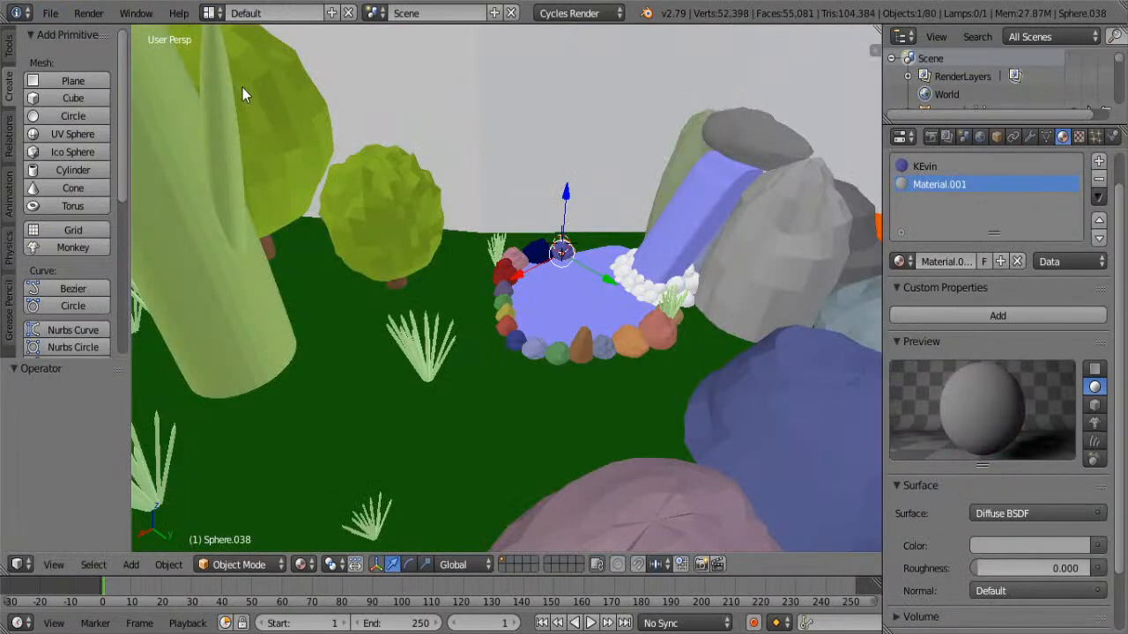
# Examine the white temple, its orange ground and entrance steps, and the rock-bordered pond garden beside it
pyautogui.scroll(-8, 479, 259)
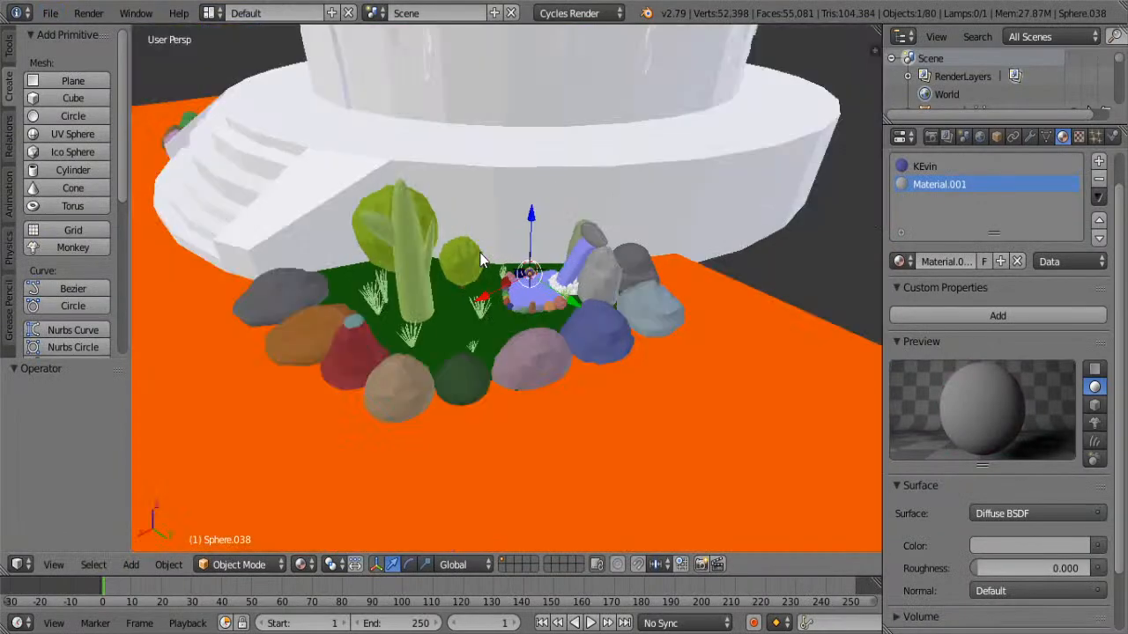
pyautogui.moveTo(476, 252); pyautogui.dragTo(648, 199, button='middle')
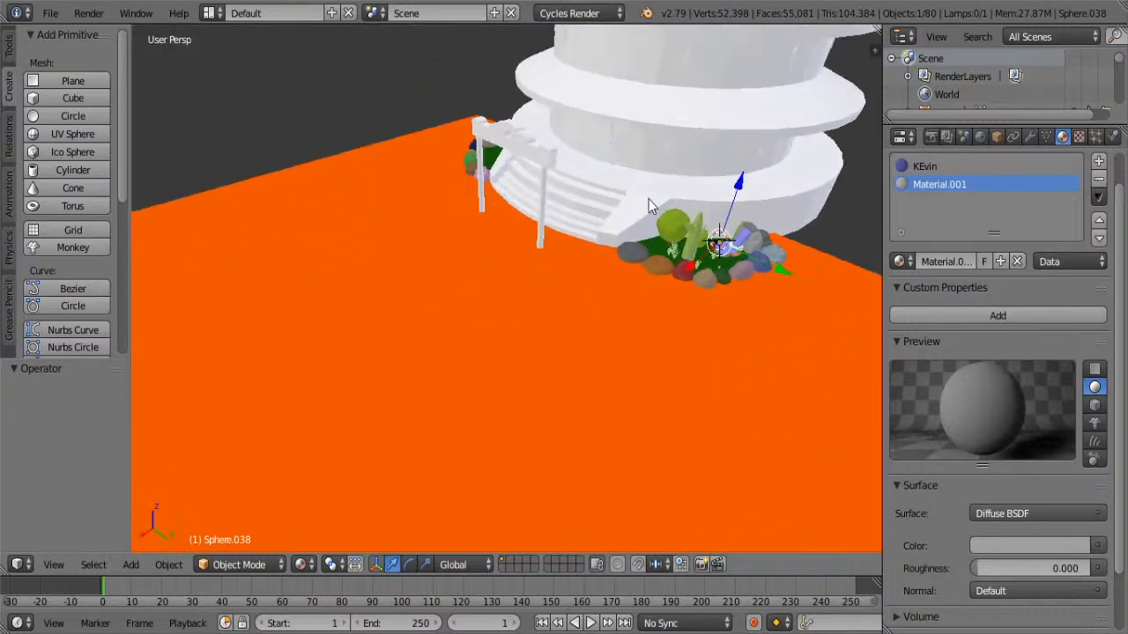
pyautogui.scroll(-3, 648, 199)
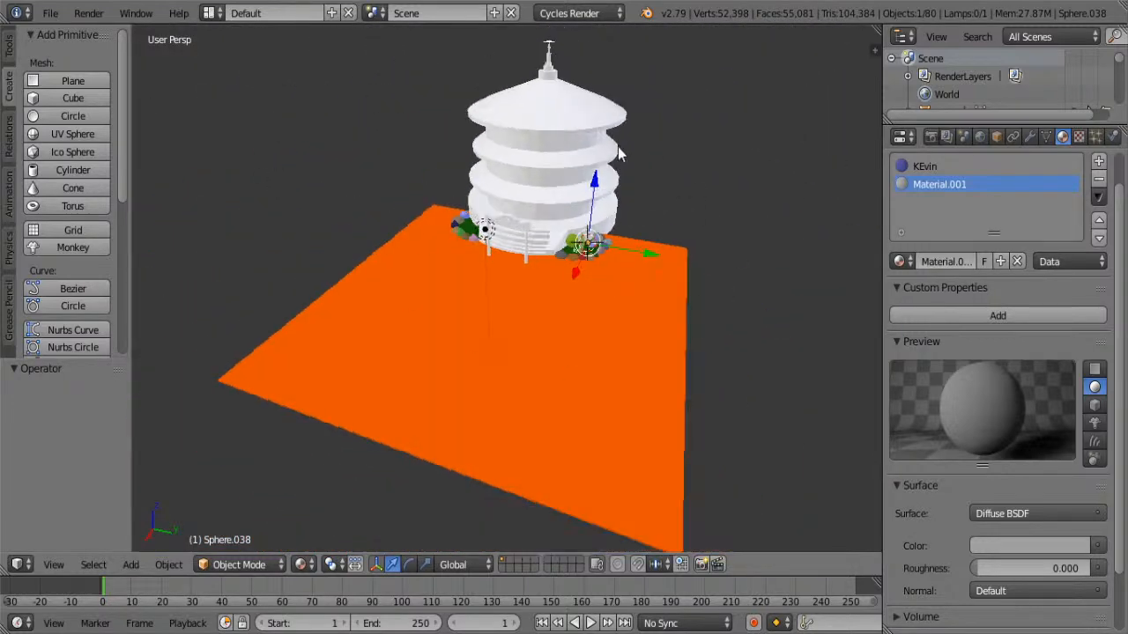
pyautogui.scroll(2, 581, 308)
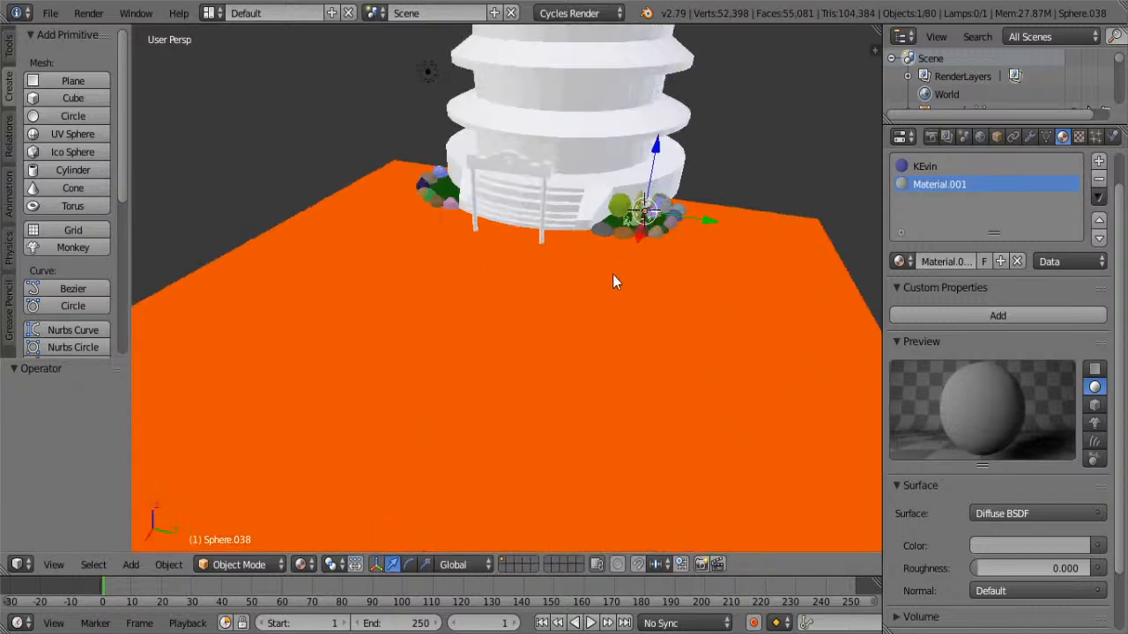
pyautogui.moveTo(649, 240); pyautogui.dragTo(549, 285, button='middle')
pyautogui.scroll(5, 549, 285)
pyautogui.moveTo(672, 262); pyautogui.dragTo(580, 290, button='middle')
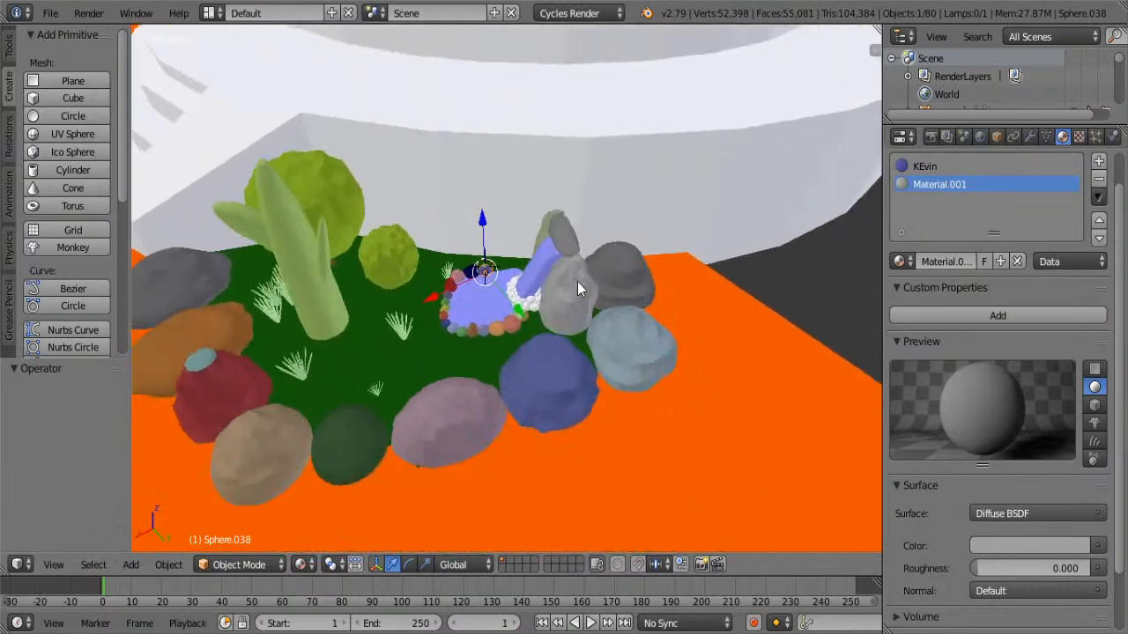
# Examine the pond's waterfall, foam spheres and stones, and the bed of coloured rocks on the temple's other side
pyautogui.scroll(8, 559, 305)
pyautogui.scroll(-8, 558, 312)
pyautogui.moveTo(487, 221); pyautogui.dragTo(473, 352, button='middle')
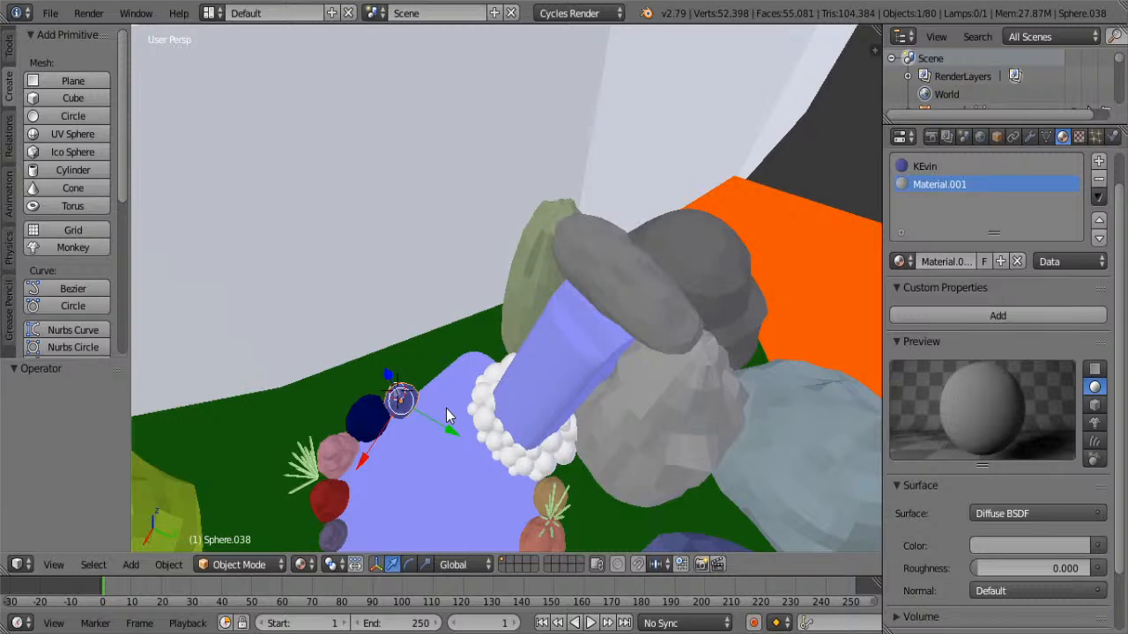
pyautogui.scroll(-3, 448, 416)
pyautogui.moveTo(426, 424); pyautogui.dragTo(559, 292, button='middle')
pyautogui.scroll(1, 367, 392)
pyautogui.scroll(2, 413, 209)
pyautogui.moveTo(412, 209); pyautogui.dragTo(603, 187, button='middle')
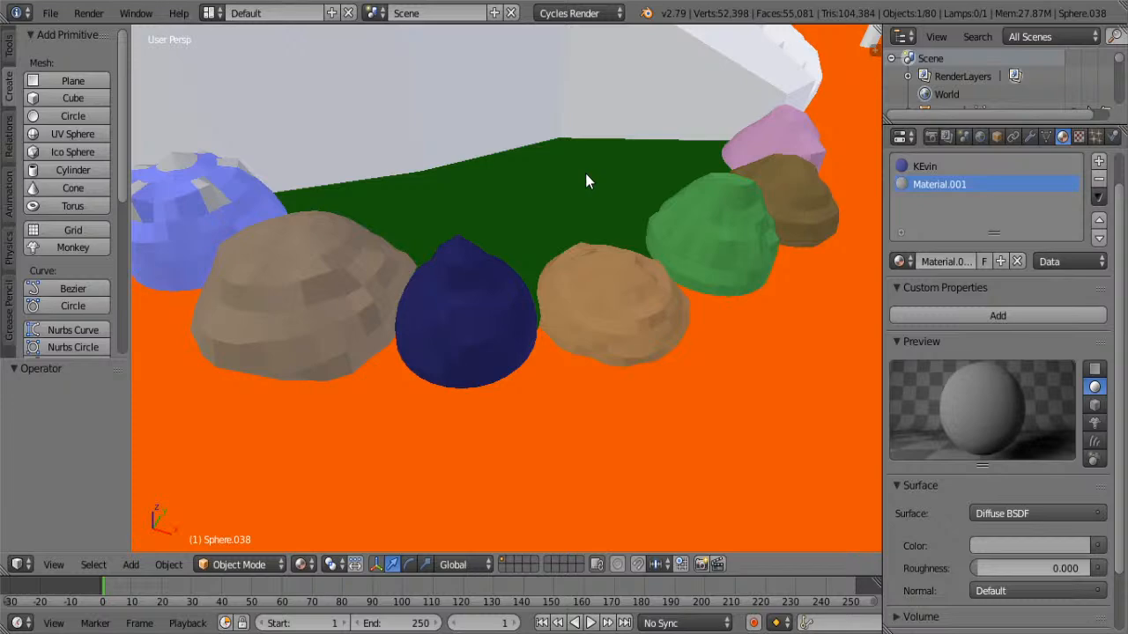
# Examine the rest of the temple surroundings and the pond garden's round bush, cactus and ring of stones
pyautogui.scroll(-5, 664, 120)
pyautogui.moveTo(664, 120); pyautogui.dragTo(461, 156, button='middle')
pyautogui.scroll(5, 516, 227)
pyautogui.scroll(-5, 516, 227)
pyautogui.moveTo(516, 227); pyautogui.dragTo(197, 248, button='middle')
pyautogui.scroll(6, 525, 239)
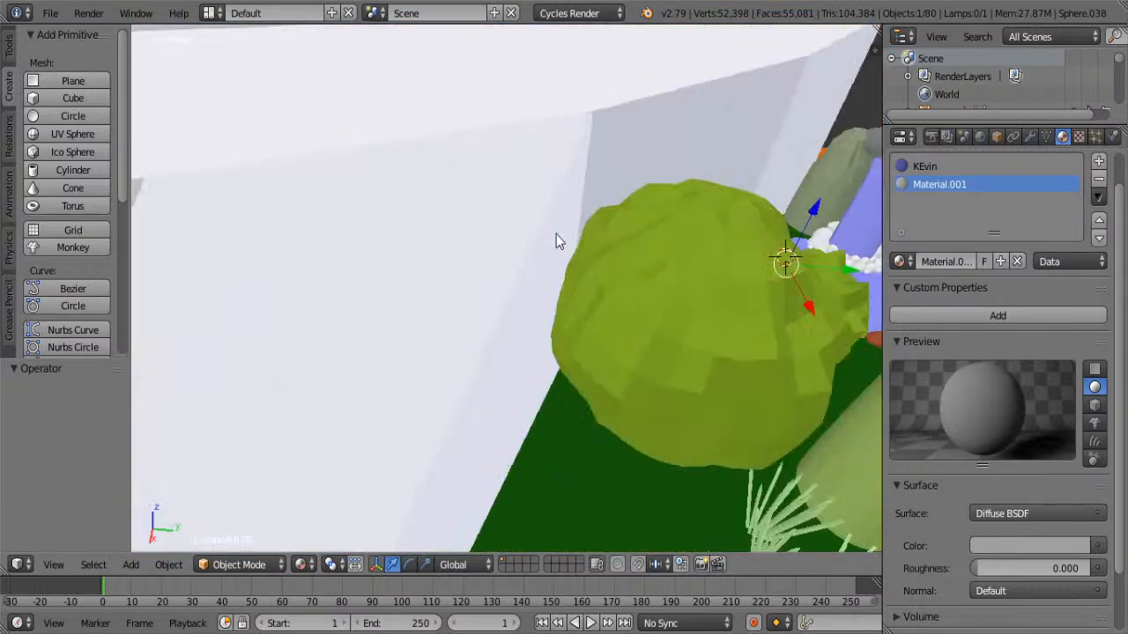
pyautogui.scroll(-5, 690, 261)
pyautogui.moveTo(690, 261); pyautogui.dragTo(590, 273, button='middle')
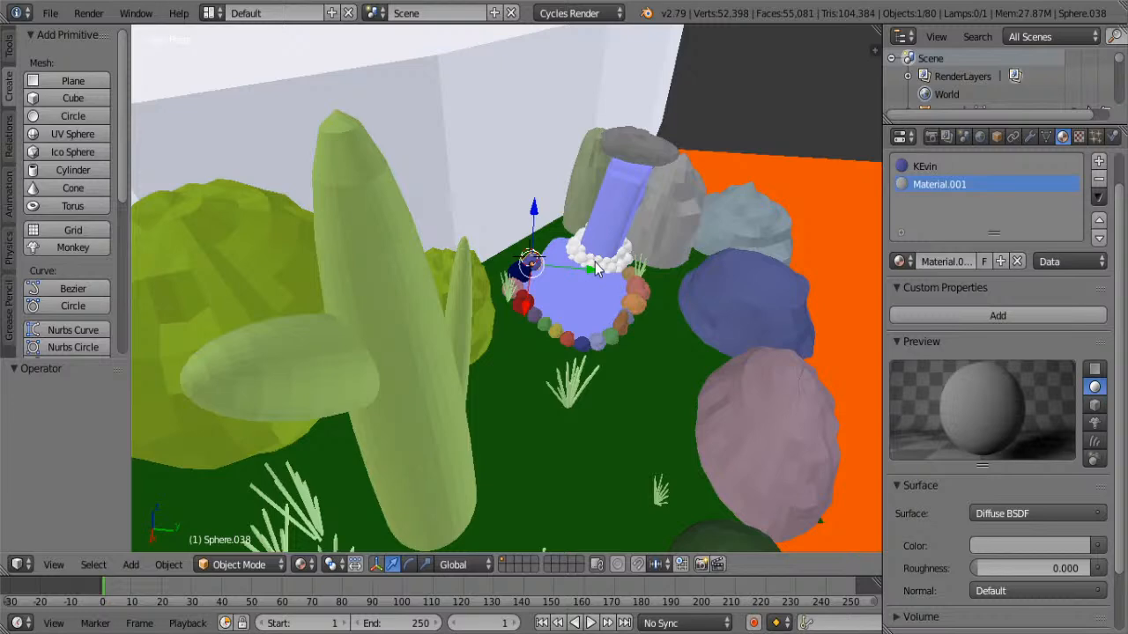
# Place the 3D cursor at the pond's edge, add a UV sphere there and scale it down to pond-stone size
pyautogui.scroll(5, 594, 262)
pyautogui.moveTo(589, 266); pyautogui.dragTo(314, 340, button='middle')
pyautogui.click(297, 358)
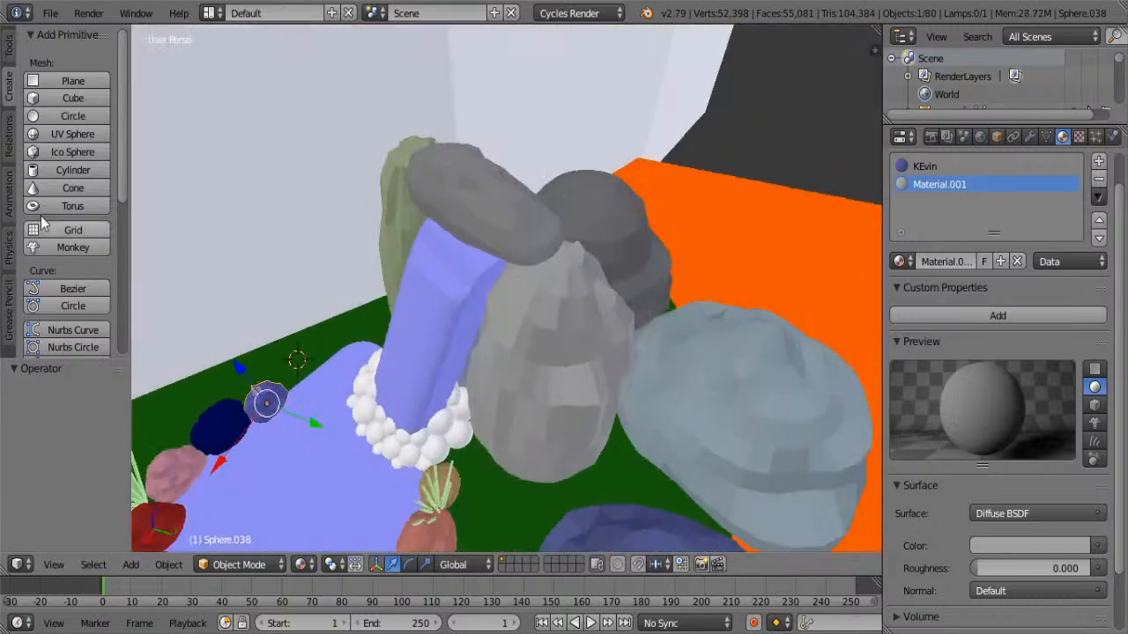
pyautogui.click(73, 134)
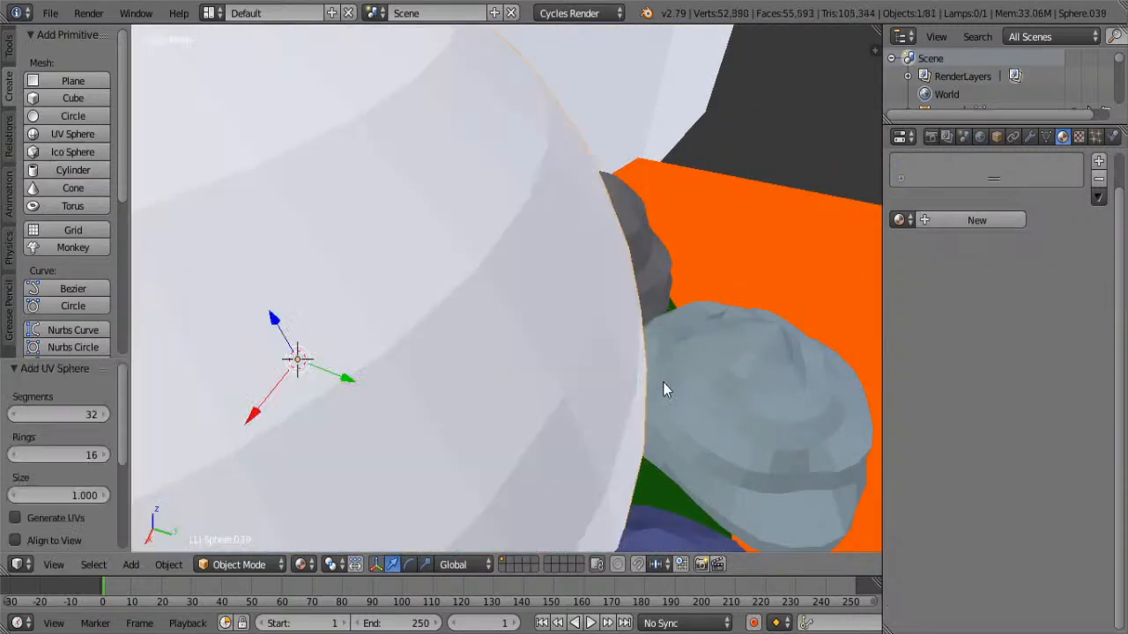
pyautogui.press('s')
pyautogui.click(322, 339)
pyautogui.moveTo(322, 339); pyautogui.dragTo(445, 263, button='middle')
pyautogui.press('s')
pyautogui.click(661, 236)
# Move the white sphere along X and Y to the end of the stone ring, finishing with a 0.004 shift along Y
pyautogui.moveTo(662, 235); pyautogui.dragTo(475, 276, button='middle')
pyautogui.keyDown('shift'); pyautogui.moveTo(356, 284); pyautogui.dragTo(527, 172, button='middle'); pyautogui.keyUp('shift')
pyautogui.keyDown('shift'); pyautogui.scroll(5, 387, 263); pyautogui.keyUp('shift')
pyautogui.keyDown('shift'); pyautogui.scroll(-5, 387, 263); pyautogui.keyUp('shift')
pyautogui.press('g')
pyautogui.click(532, 174)
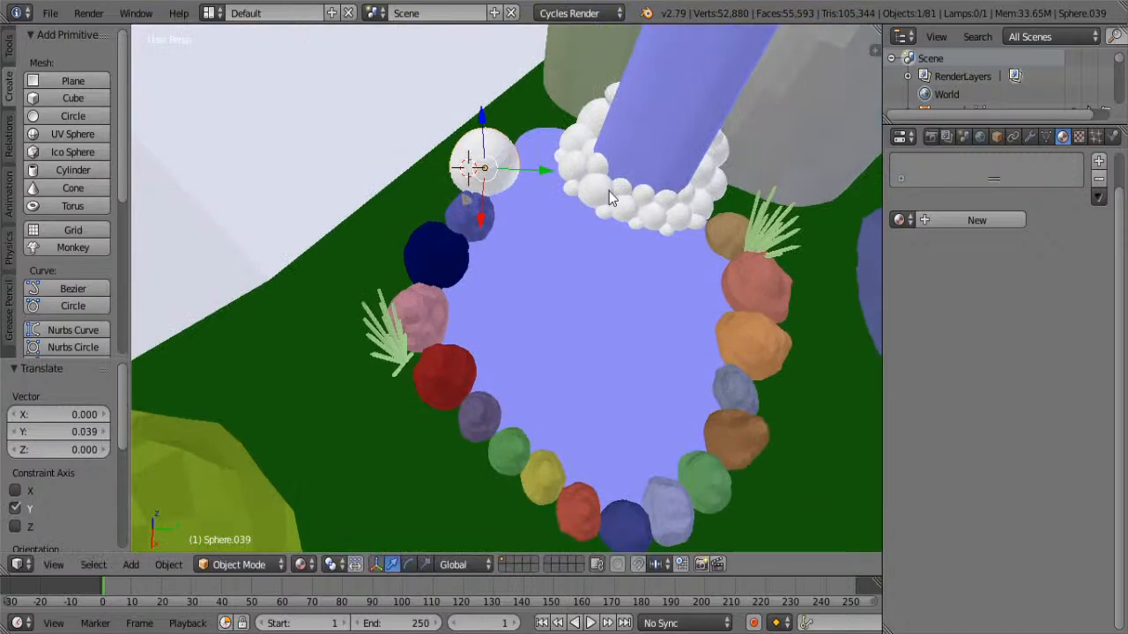
pyautogui.scroll(1, 510, 207)
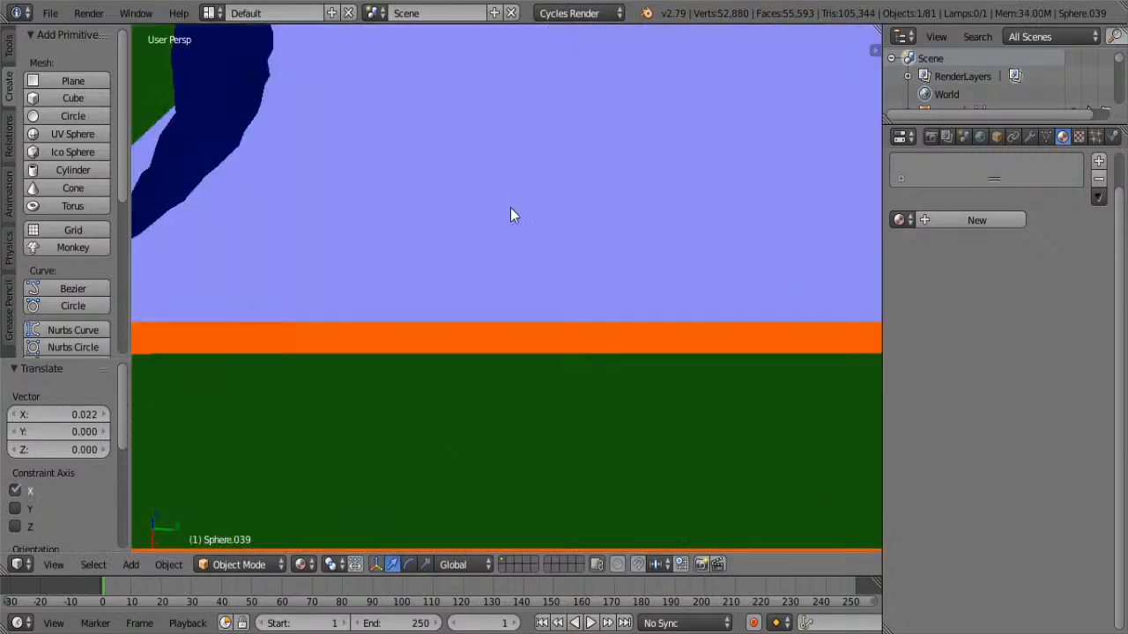
pyautogui.scroll(-1, 512, 204)
pyautogui.moveTo(532, 179); pyautogui.dragTo(451, 238, button='middle')
pyautogui.moveTo(486, 247); pyautogui.dragTo(495, 246)
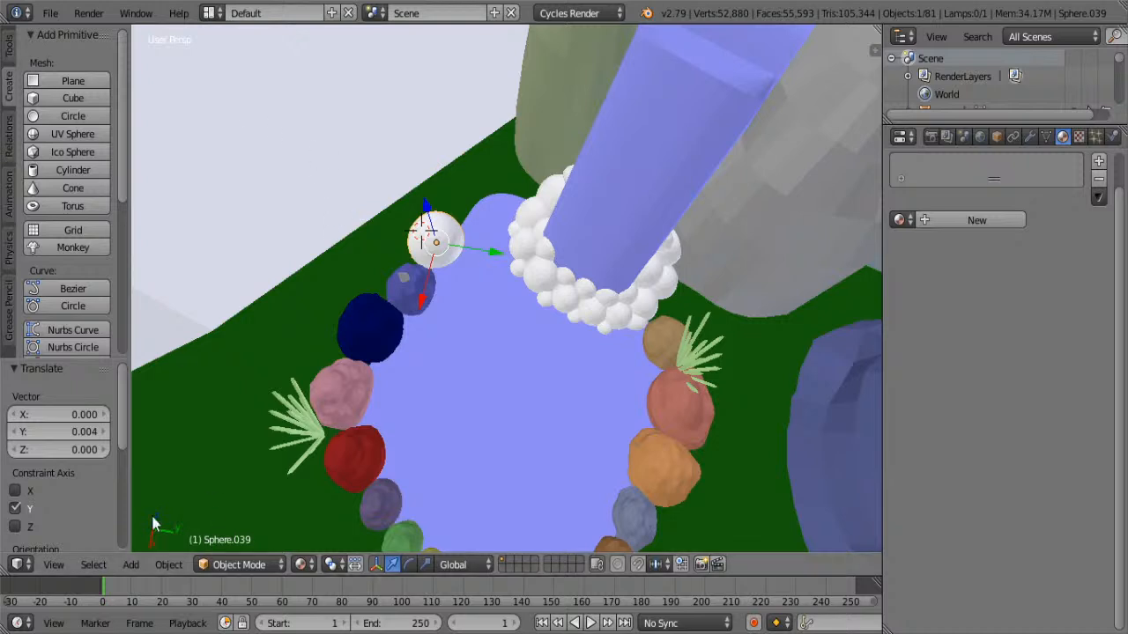
# Look through the object tools and switch the white sphere to Sculpt Mode
pyautogui.click(9, 48)
pyautogui.scroll(-2, 65, 278)
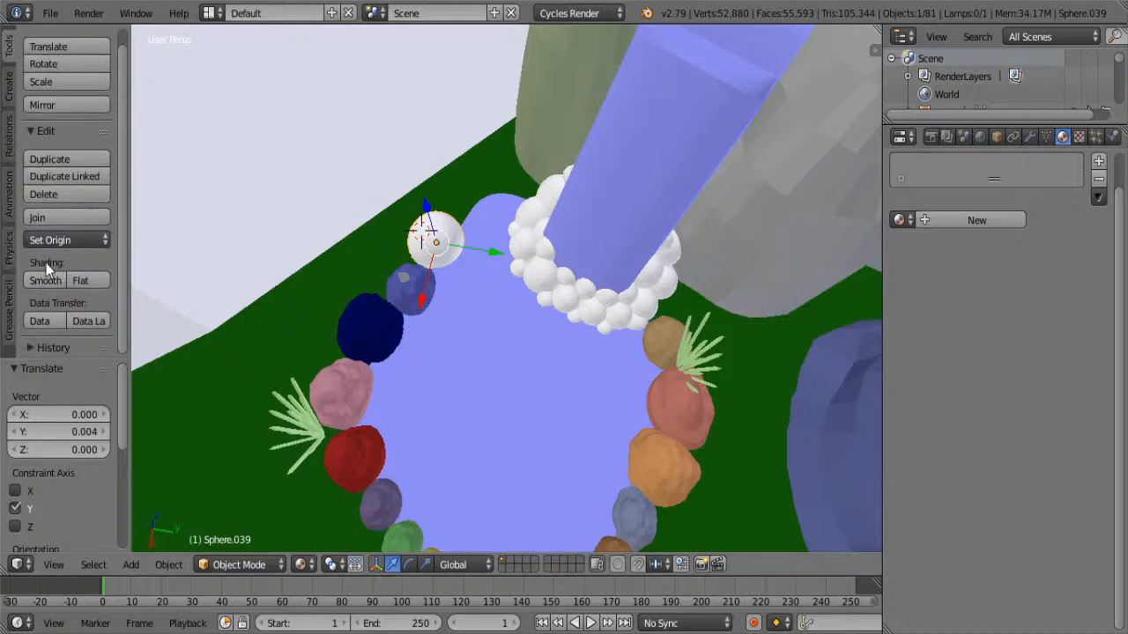
pyautogui.scroll(2, 42, 263)
pyautogui.click(236, 565)
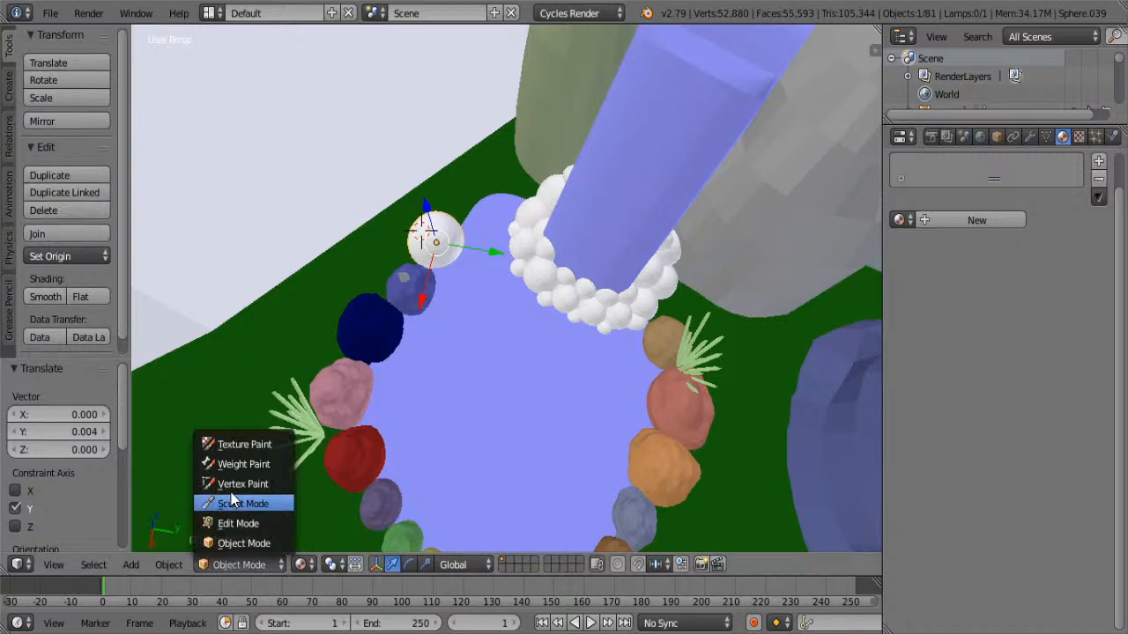
pyautogui.click(259, 504)
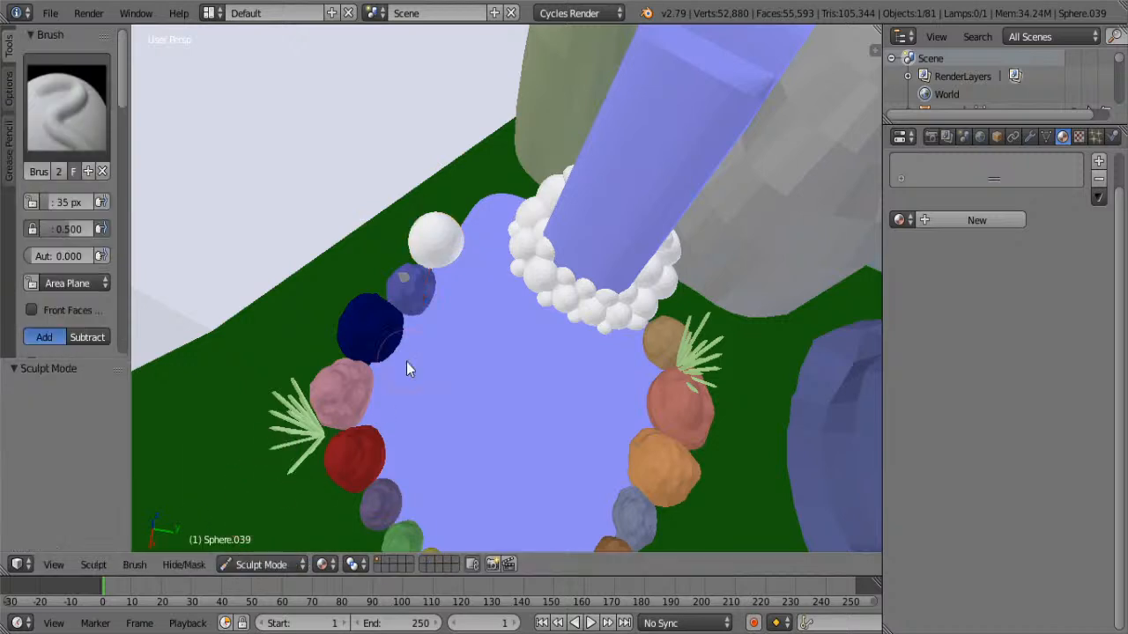
# Frame the white sphere up close through Edit Mode and put it back in Sculpt Mode
pyautogui.click(261, 565)
pyautogui.click(256, 541)
pyautogui.press('Tab')
pyautogui.scroll(5, 453, 245)
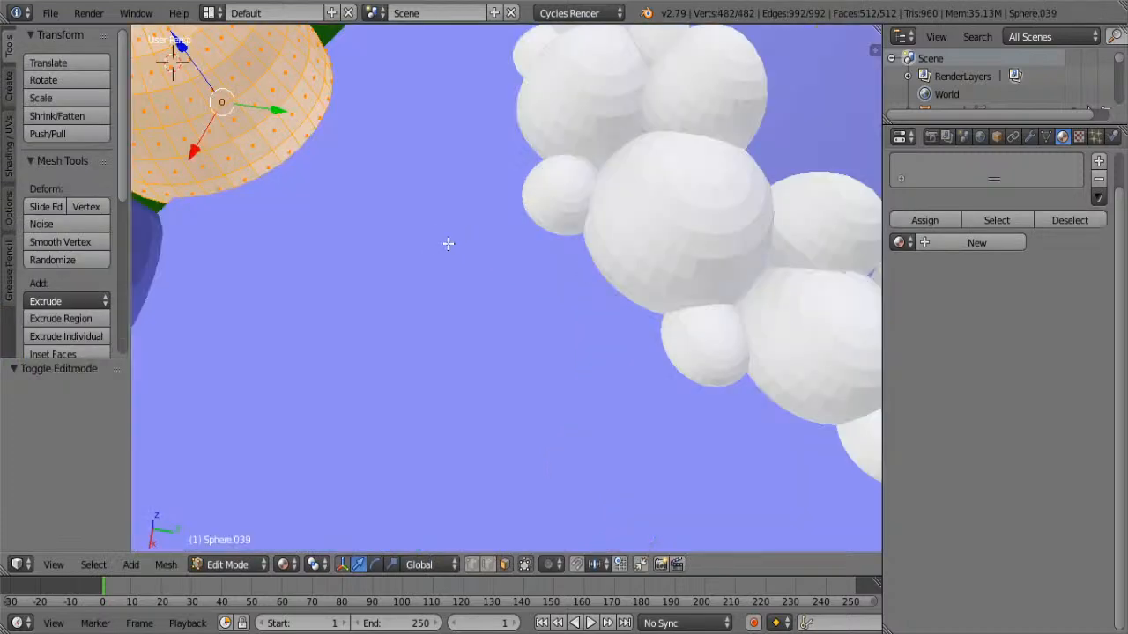
pyautogui.press('KP_Decimal')
pyautogui.click(256, 565)
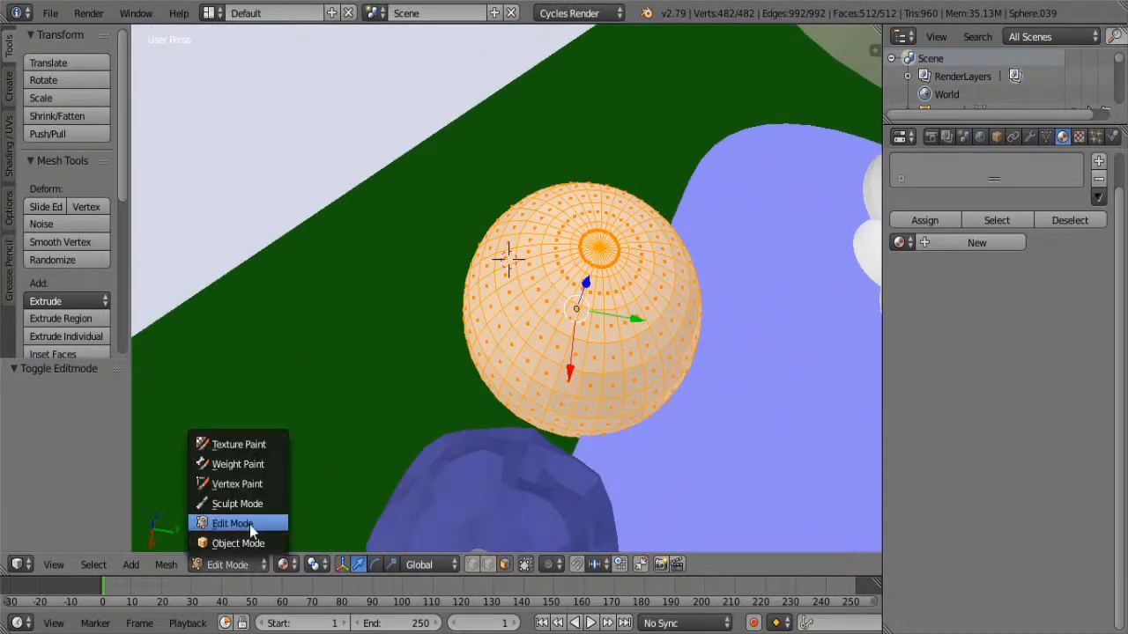
pyautogui.click(254, 503)
# Sculpt uneven bumps and ridges around the sides of the white sphere from several angles
pyautogui.moveTo(544, 407)
pyautogui.mouseDown()
pyautogui.moveTo(494, 211)
pyautogui.moveTo(677, 338)
pyautogui.moveTo(510, 294)
pyautogui.moveTo(466, 330)
pyautogui.moveTo(517, 408)
pyautogui.moveTo(499, 418)
pyautogui.moveTo(549, 459)
pyautogui.moveTo(536, 432)
pyautogui.moveTo(629, 452)
pyautogui.moveTo(710, 244)
pyautogui.moveTo(496, 238)
pyautogui.moveTo(448, 387)
pyautogui.moveTo(461, 296)
pyautogui.mouseUp()
pyautogui.moveTo(461, 296)
pyautogui.mouseDown(button='middle')
pyautogui.moveTo(730, 352)
pyautogui.moveTo(634, 268)
pyautogui.moveTo(535, 370)
pyautogui.mouseUp(button='middle')
pyautogui.moveTo(594, 343); pyautogui.dragTo(382, 312, button='middle')
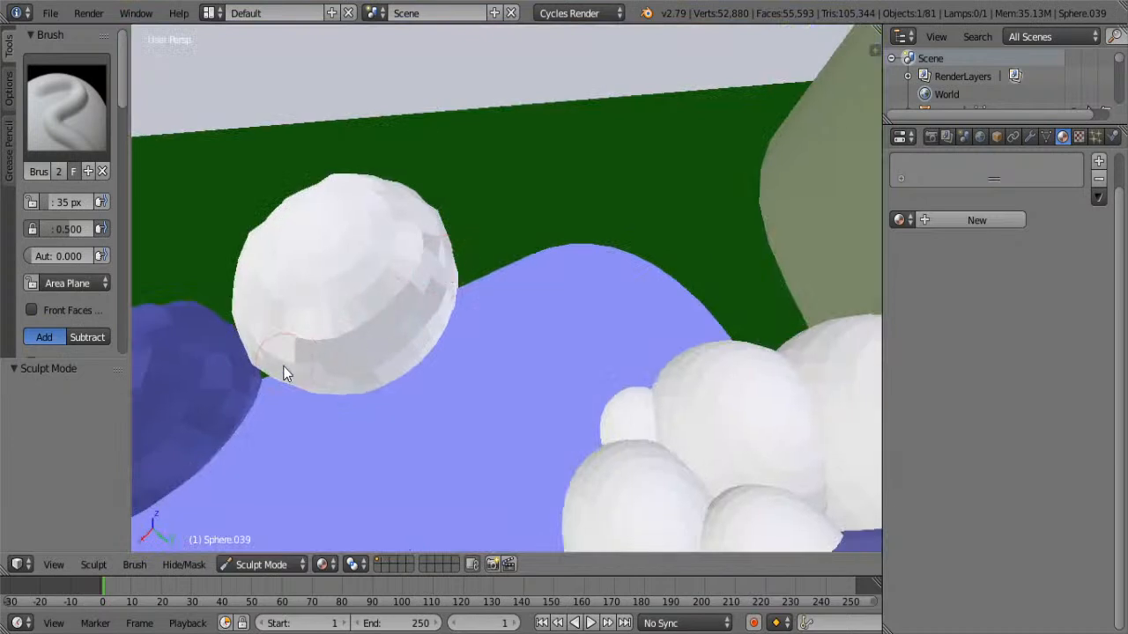
pyautogui.moveTo(275, 384)
pyautogui.mouseDown()
pyautogui.moveTo(384, 364)
pyautogui.moveTo(288, 323)
pyautogui.mouseUp()
pyautogui.moveTo(288, 329)
pyautogui.mouseDown(button='middle')
pyautogui.moveTo(652, 259)
pyautogui.moveTo(619, 327)
pyautogui.mouseUp(button='middle')
pyautogui.moveTo(619, 327)
pyautogui.mouseDown()
pyautogui.moveTo(620, 357)
pyautogui.moveTo(632, 308)
pyautogui.mouseUp()
pyautogui.moveTo(606, 375)
pyautogui.mouseDown()
pyautogui.moveTo(612, 390)
pyautogui.moveTo(717, 294)
pyautogui.moveTo(647, 370)
pyautogui.moveTo(679, 408)
pyautogui.mouseUp()
# Build up the top and remaining side of the white sphere with more brush strokes into a peaked rock
pyautogui.moveTo(679, 408); pyautogui.dragTo(410, 194, button='middle')
pyautogui.moveTo(338, 167)
pyautogui.mouseDown()
pyautogui.moveTo(340, 126)
pyautogui.moveTo(378, 173)
pyautogui.mouseUp()
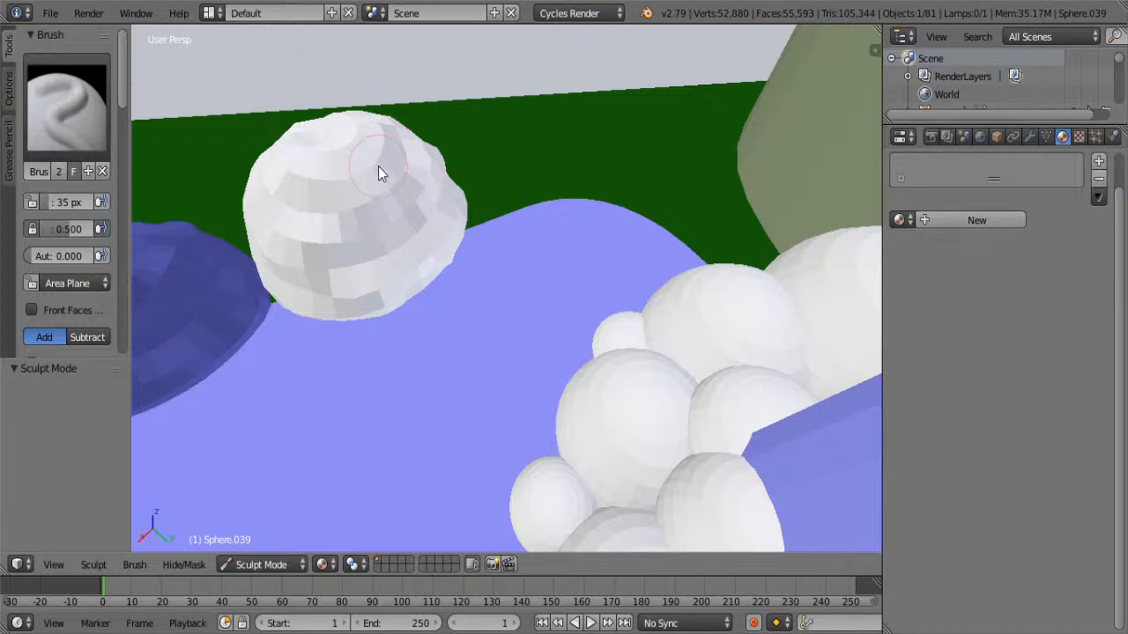
pyautogui.moveTo(378, 165)
pyautogui.mouseDown()
pyautogui.moveTo(327, 143)
pyautogui.moveTo(338, 121)
pyautogui.moveTo(335, 153)
pyautogui.mouseUp()
pyautogui.moveTo(335, 153); pyautogui.dragTo(456, 316, button='middle')
pyautogui.moveTo(439, 371); pyautogui.dragTo(458, 355)
pyautogui.moveTo(481, 333); pyautogui.dragTo(484, 270, button='middle')
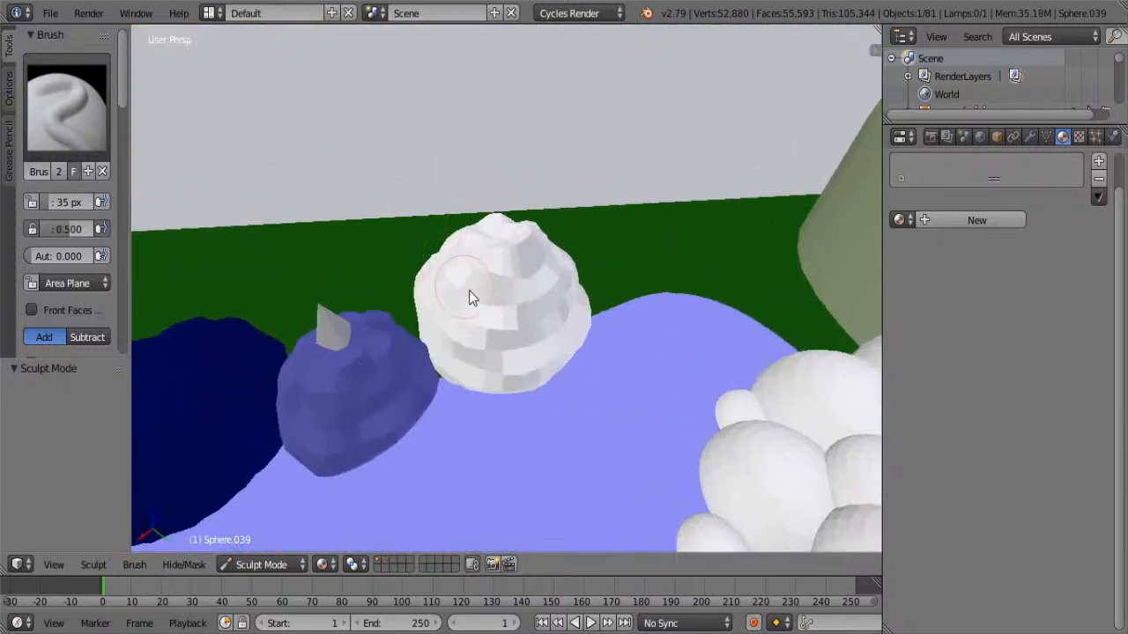
pyautogui.moveTo(529, 308); pyautogui.dragTo(530, 294, button='middle')
# Give the sculpted stone a new material named Papa Aggron
pyautogui.press('Tab')
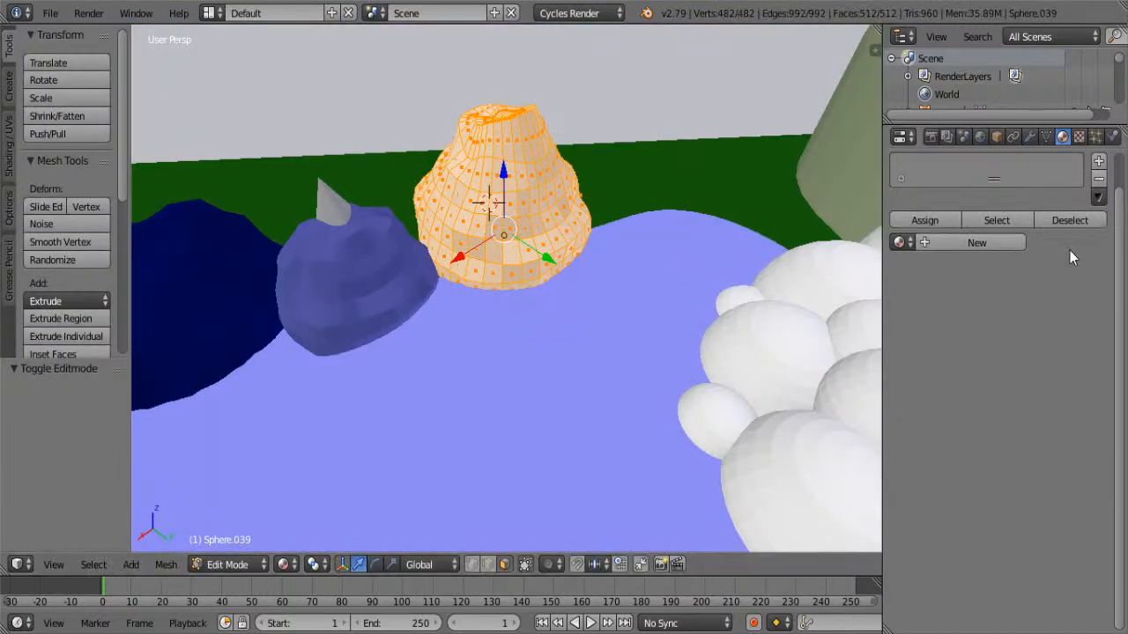
pyautogui.click(1098, 162)
pyautogui.click(963, 241)
pyautogui.doubleClick(938, 164)
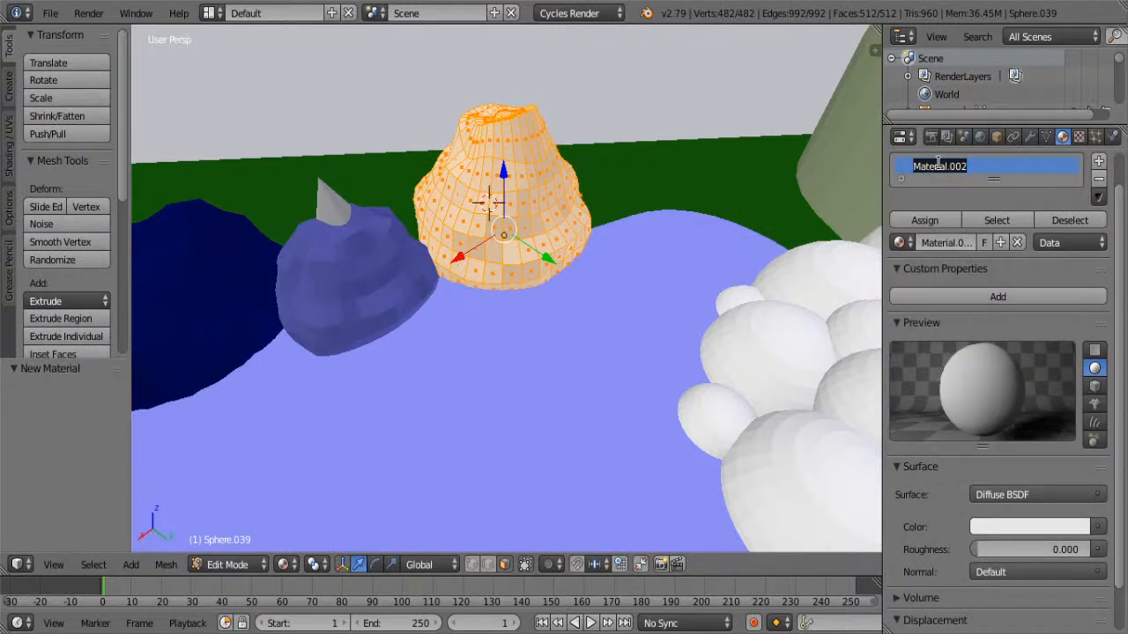
pyautogui.write('Papa Aggron')
pyautogui.press('Return')
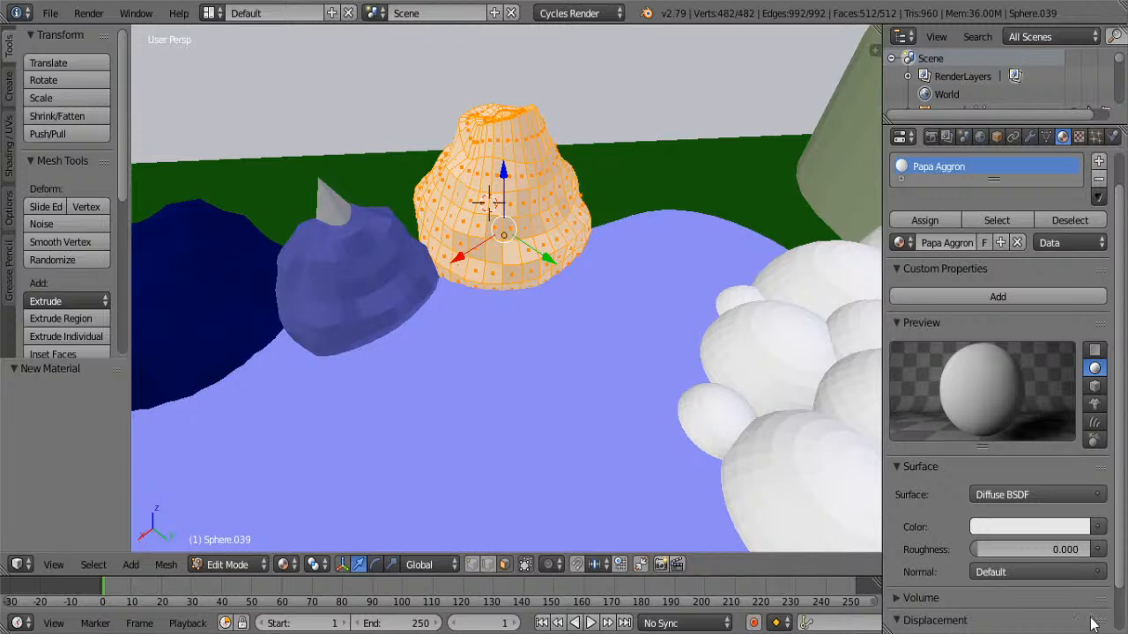
# Darken the Papa Aggron material's colour to grey and assign it to the whole stone
pyautogui.click(1032, 527)
pyautogui.moveTo(1075, 278); pyautogui.dragTo(1076, 345)
pyautogui.click(908, 220)
pyautogui.press('Tab')
pyautogui.press('Tab')
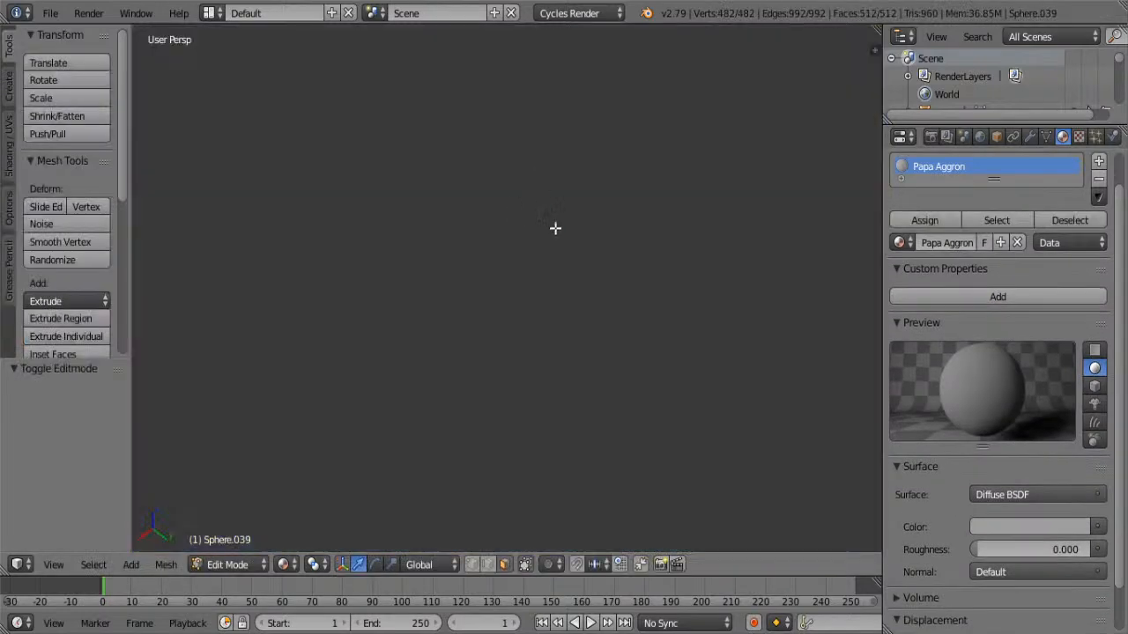
pyautogui.press('KP_Decimal')
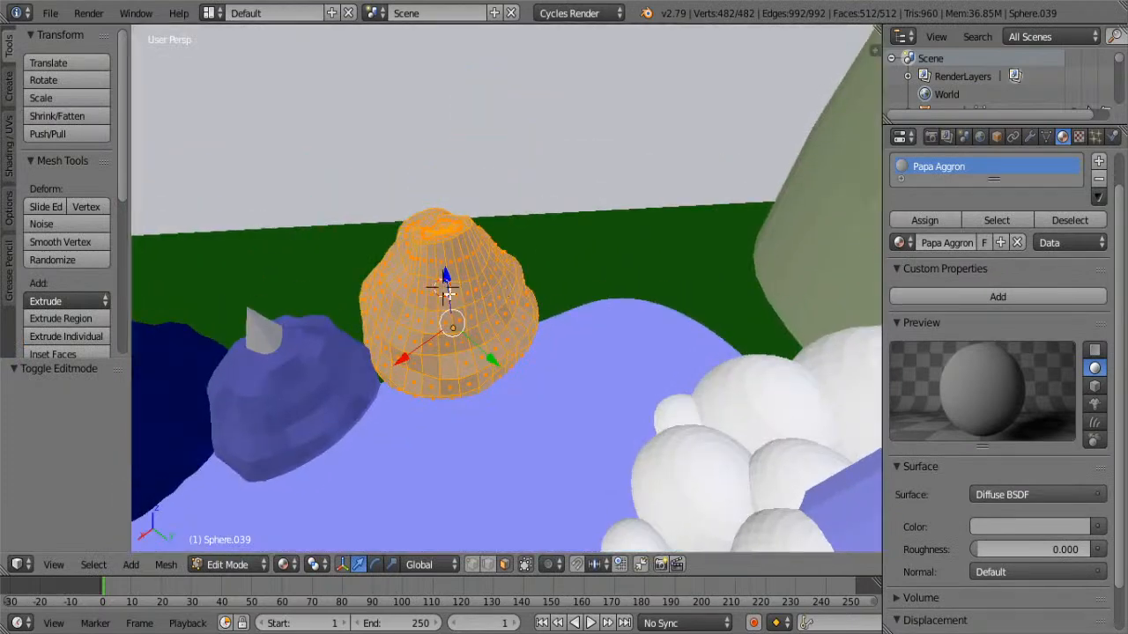
# Select faces near the grey stone's top and upper side plus a full face loop around its lower body
pyautogui.rightClick(460, 267)
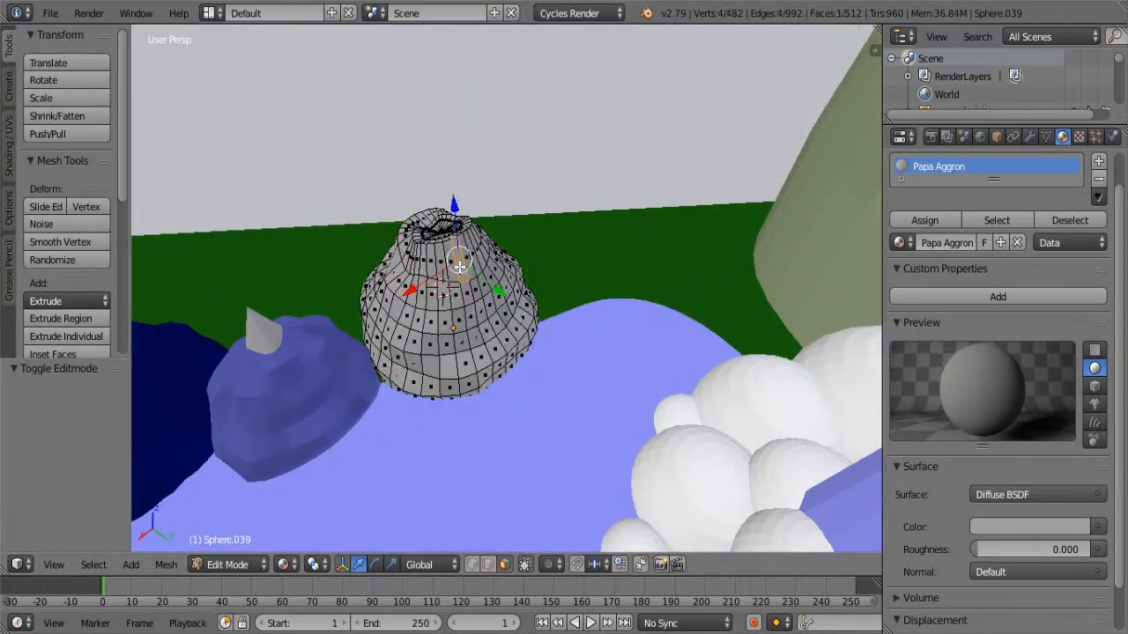
pyautogui.keyDown('shift'); pyautogui.rightClick(465, 260); pyautogui.keyUp('shift')
pyautogui.keyDown('shift'); pyautogui.rightClick(473, 258); pyautogui.keyUp('shift')
pyautogui.keyDown('shift'); pyautogui.rightClick(477, 253); pyautogui.keyUp('shift')
pyautogui.moveTo(437, 273); pyautogui.dragTo(546, 294, button='middle')
pyautogui.scroll(5, 475, 315)
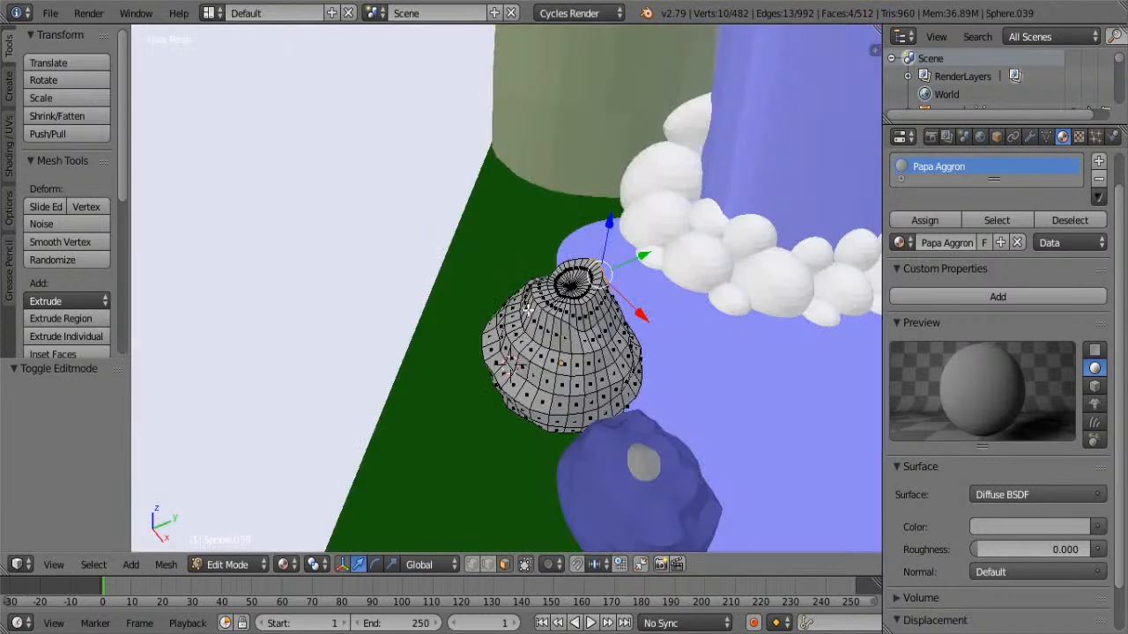
pyautogui.keyDown('shift'); pyautogui.rightClick(531, 311); pyautogui.keyUp('shift')
pyautogui.keyDown('shift'); pyautogui.rightClick(528, 306); pyautogui.keyUp('shift')
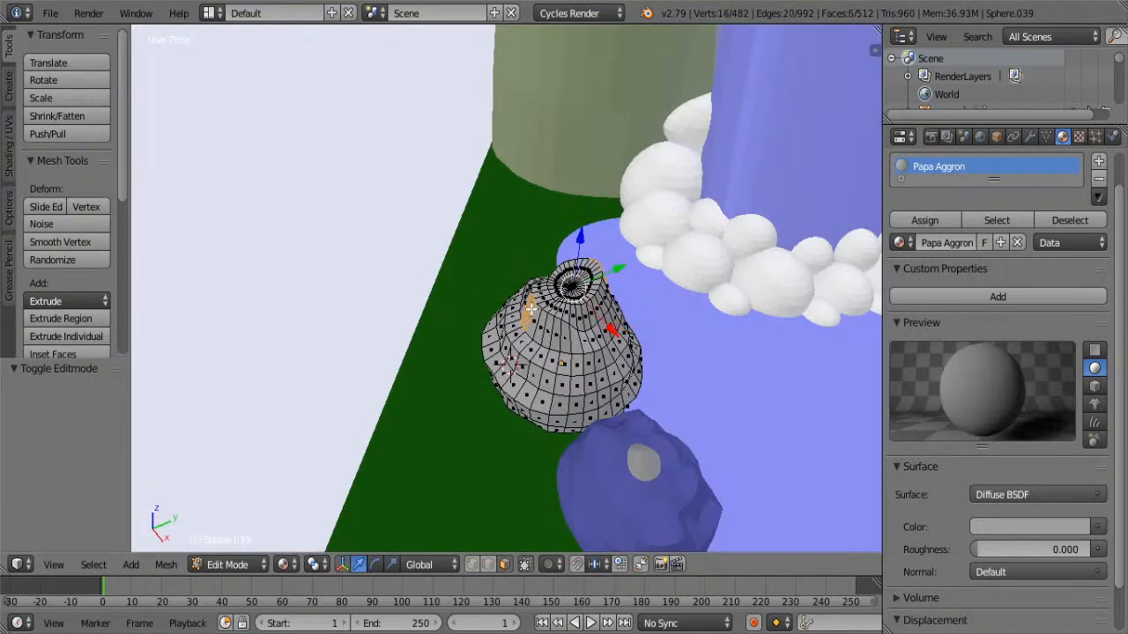
pyautogui.keyDown('shift'); pyautogui.rightClick(527, 302); pyautogui.keyUp('shift')
pyautogui.keyDown('shift'); pyautogui.rightClick(536, 319); pyautogui.keyUp('shift')
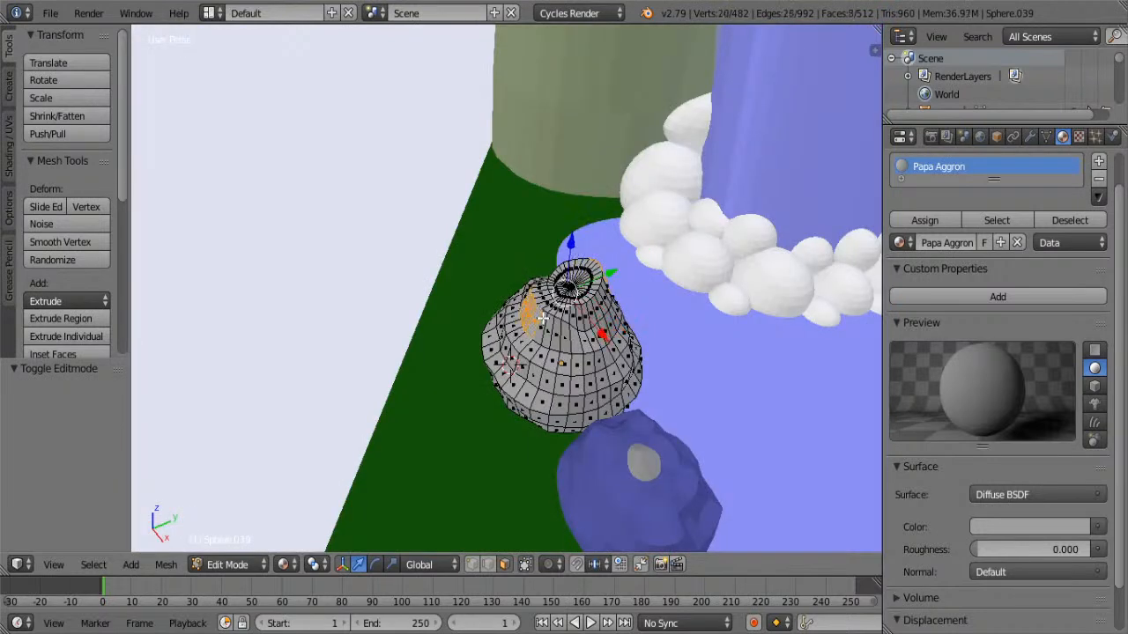
pyautogui.keyDown('alt'); pyautogui.keyDown('shift'); pyautogui.rightClick(518, 361); pyautogui.keyUp('shift'); pyautogui.keyUp('alt')
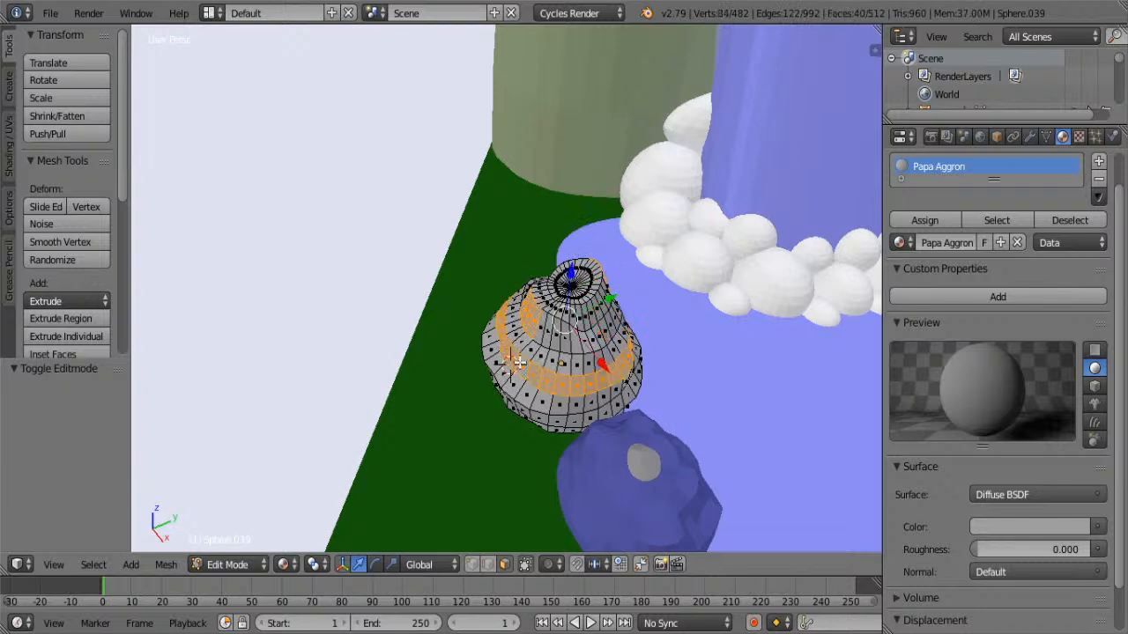
# Add a second material named PA in a very light grey and assign it to the selected faces
pyautogui.click(1098, 161)
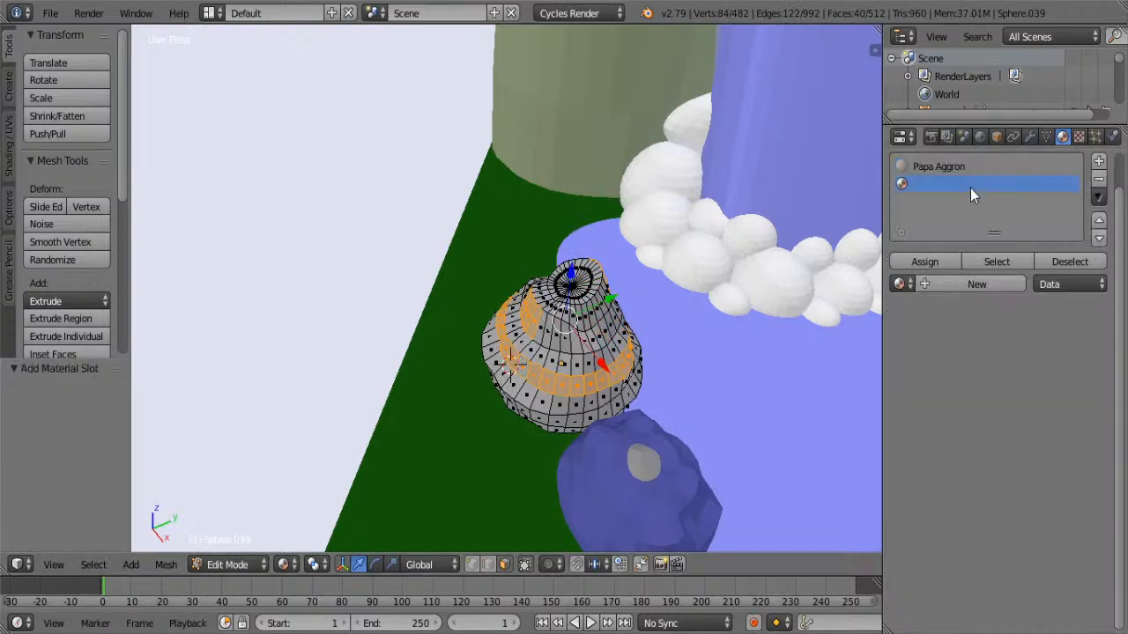
pyautogui.click(953, 286)
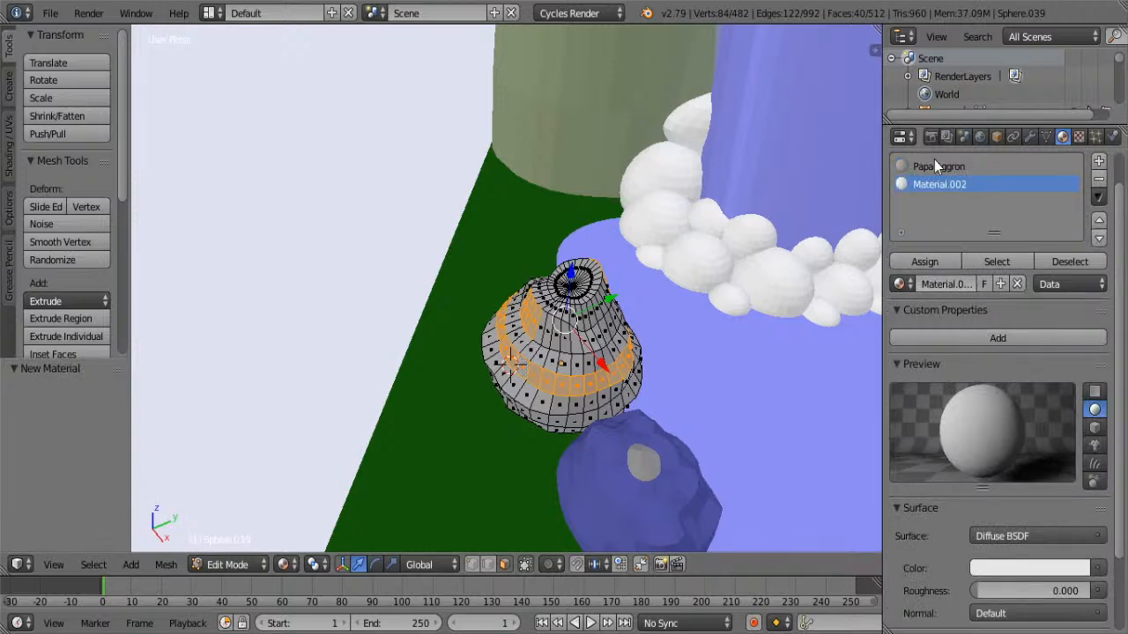
pyautogui.write('PA')
pyautogui.click(1012, 560)
pyautogui.moveTo(1075, 319); pyautogui.dragTo(1062, 324)
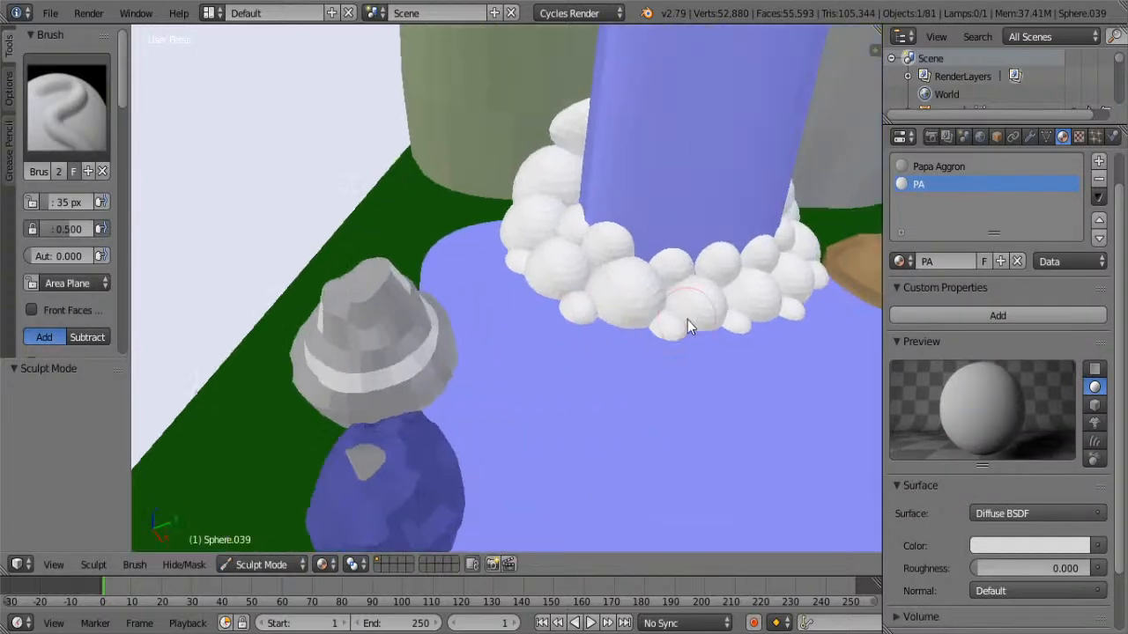
# Inspect individual faces of the banded grey stone and view it within the pond's stone ring
pyautogui.moveTo(688, 320)
pyautogui.mouseDown(button='middle')
pyautogui.moveTo(574, 317)
pyautogui.moveTo(522, 438)
pyautogui.moveTo(479, 282)
pyautogui.moveTo(526, 405)
pyautogui.mouseUp(button='middle')
pyautogui.press('Tab')
pyautogui.rightClick(563, 433)
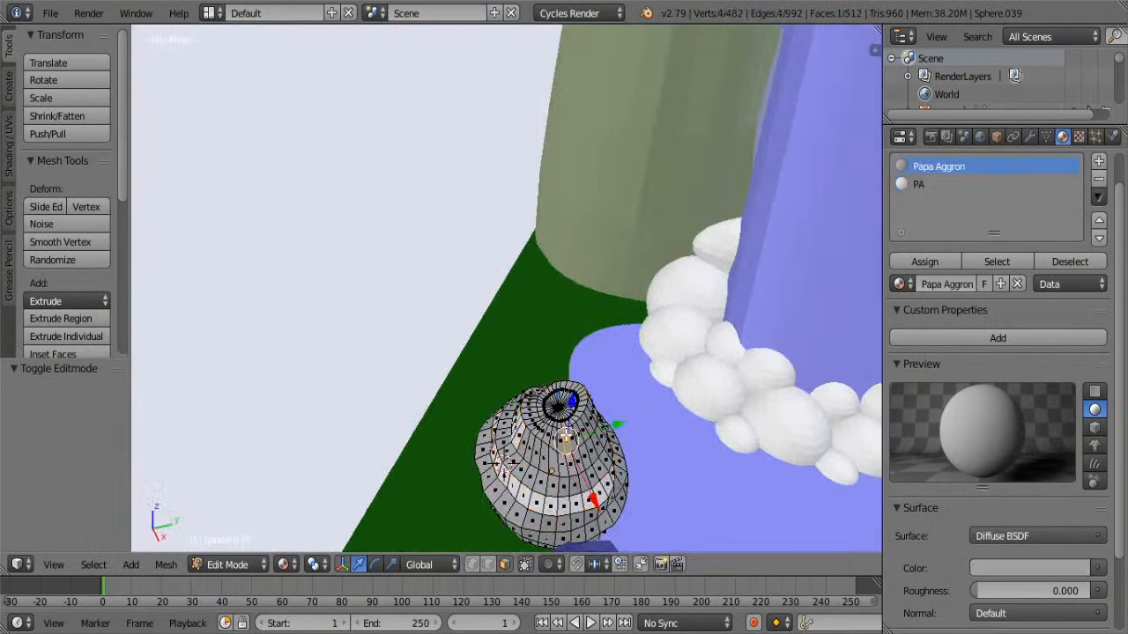
pyautogui.rightClick(559, 413)
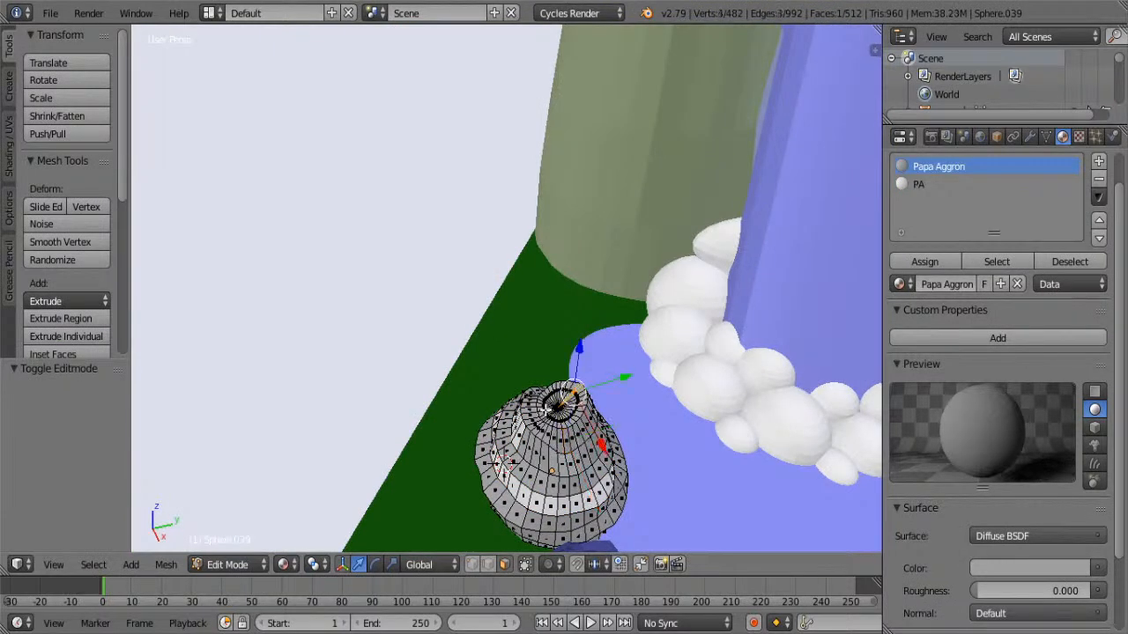
pyautogui.rightClick(527, 421)
pyautogui.moveTo(649, 474); pyautogui.dragTo(508, 268, button='middle')
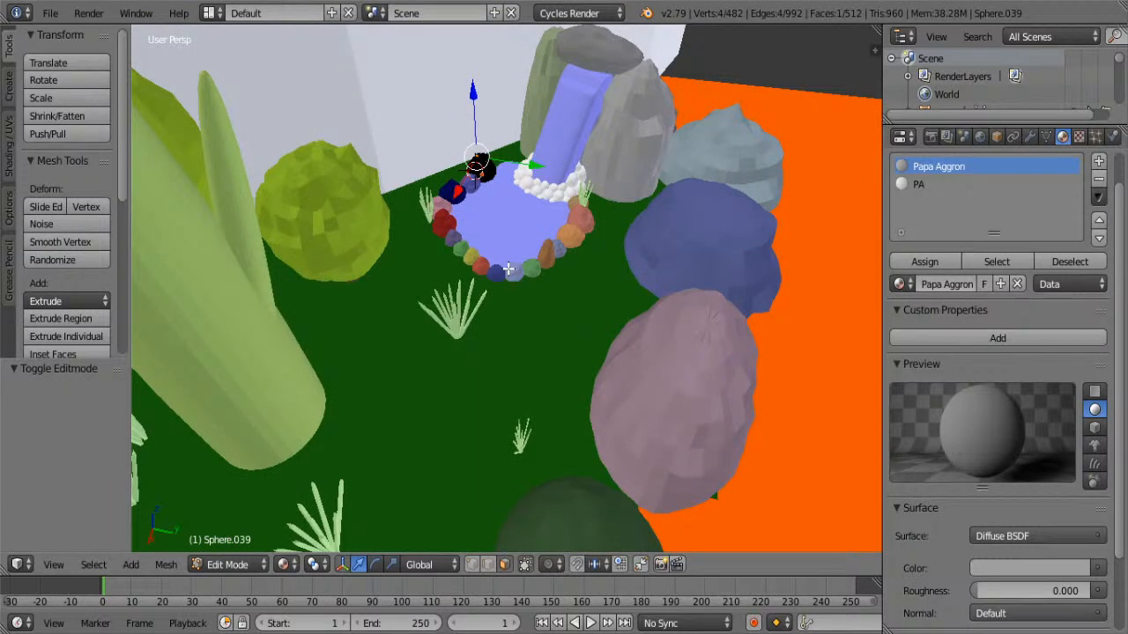
pyautogui.moveTo(508, 268); pyautogui.dragTo(516, 228, button='middle')
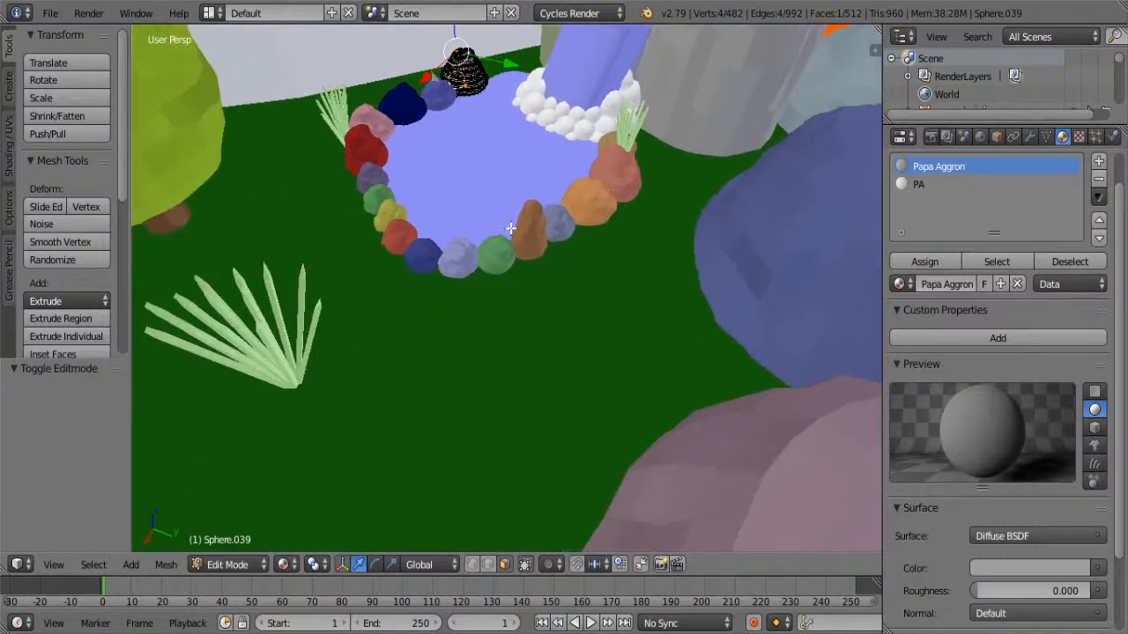
pyautogui.press('Tab')
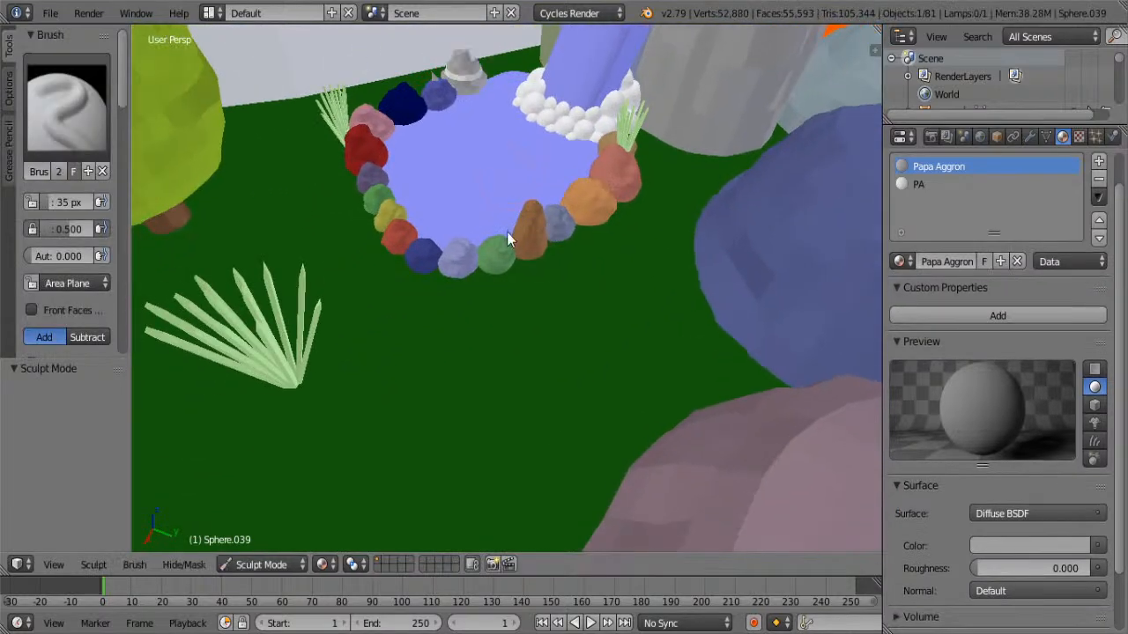
# Select the tall brown stone and examine it and the surrounding pond edge from several angles
pyautogui.rightClick(526, 243)
pyautogui.moveTo(546, 239); pyautogui.dragTo(528, 310, button='middle')
pyautogui.scroll(-6, 528, 303)
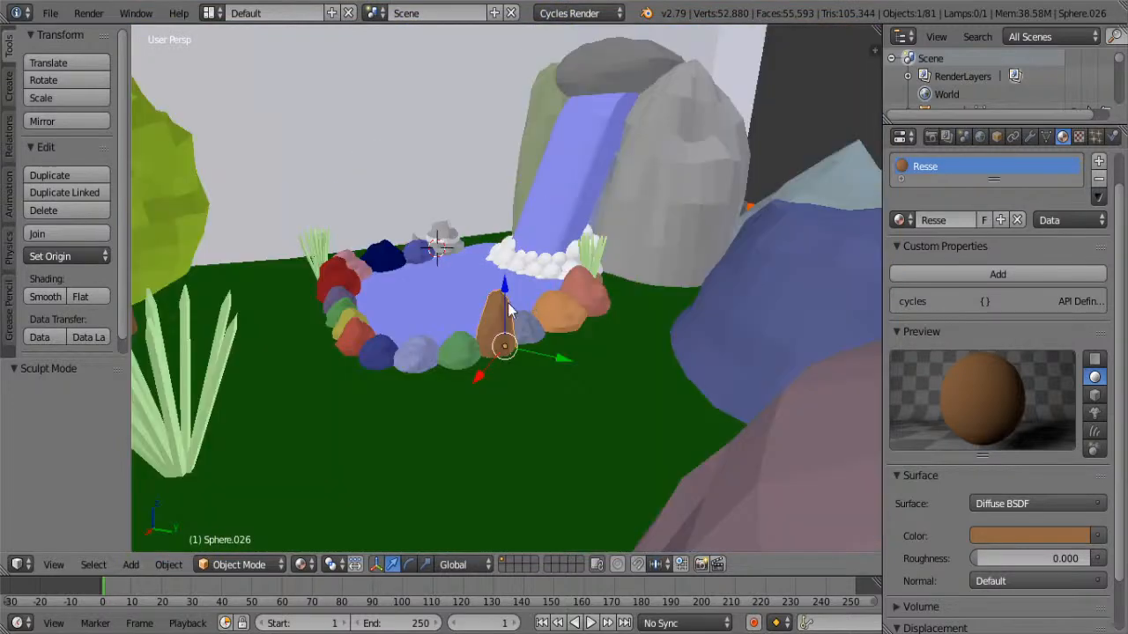
pyautogui.moveTo(518, 306); pyautogui.dragTo(415, 285, button='middle')
pyautogui.scroll(5, 475, 307)
pyautogui.scroll(-5, 376, 311)
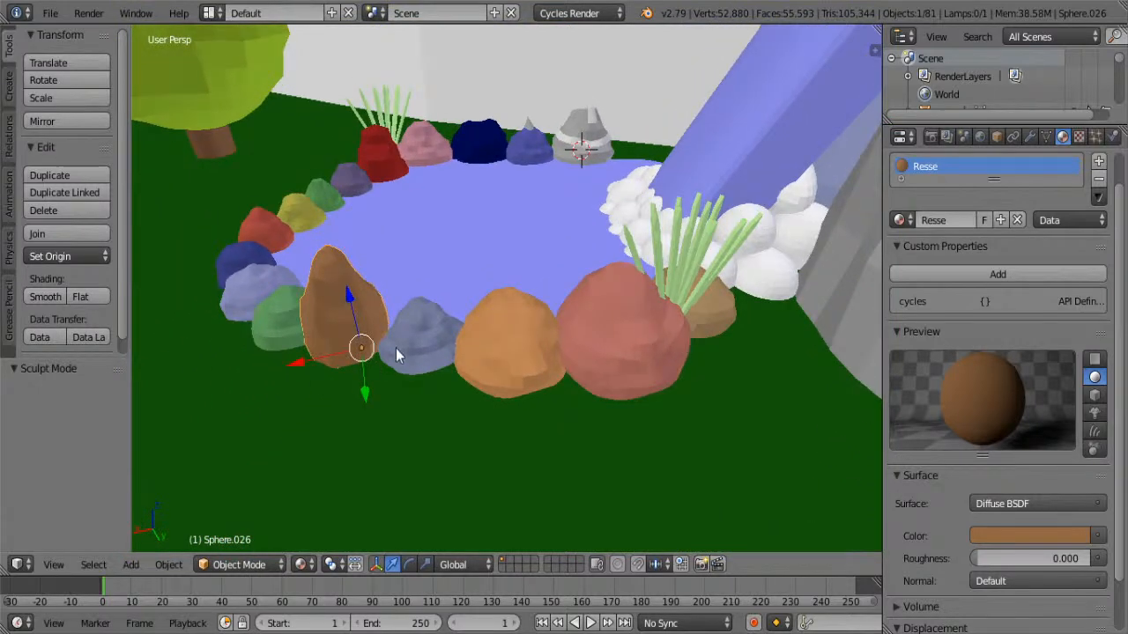
# Select the orange, blue-grey and green stones in turn to view the named material of each
pyautogui.rightClick(512, 348)
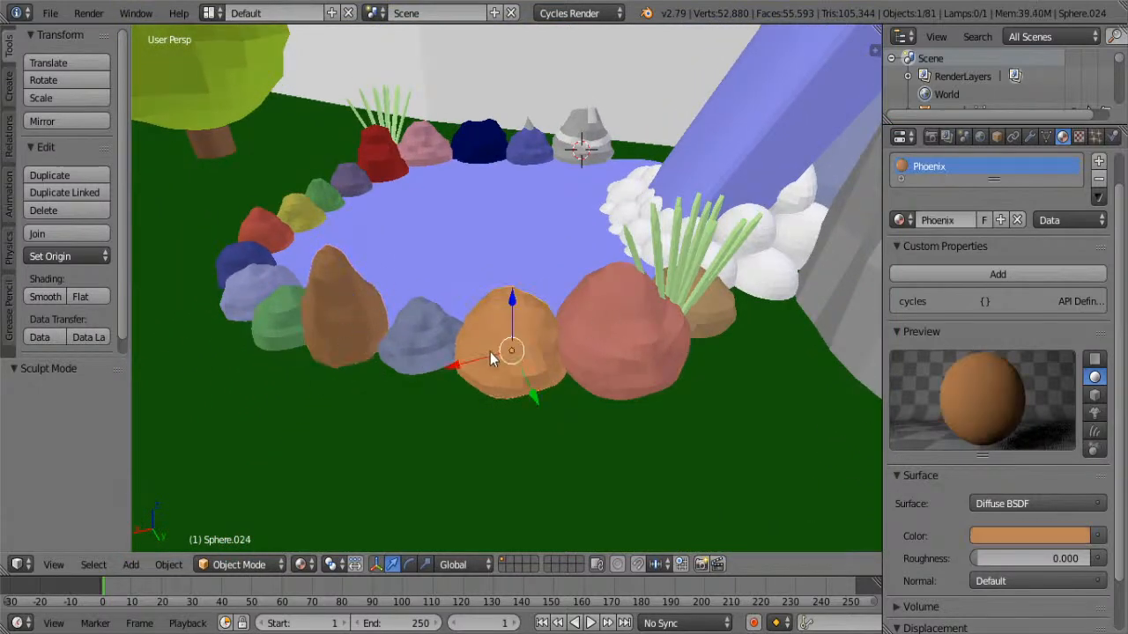
pyautogui.rightClick(416, 337)
pyautogui.rightClick(416, 337)
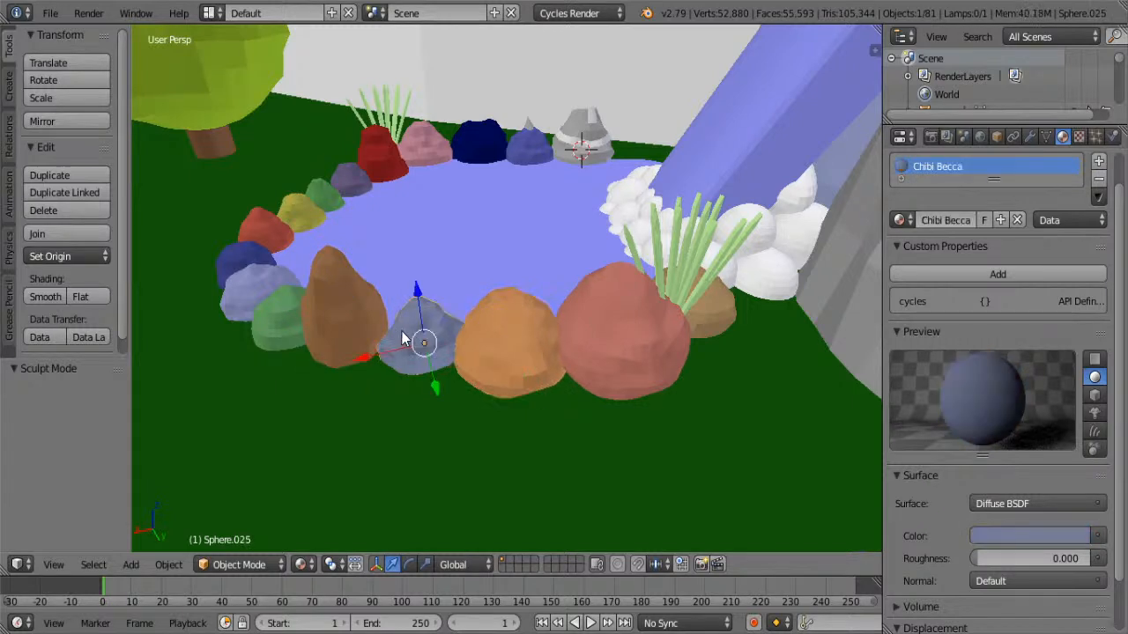
pyautogui.rightClick(278, 324)
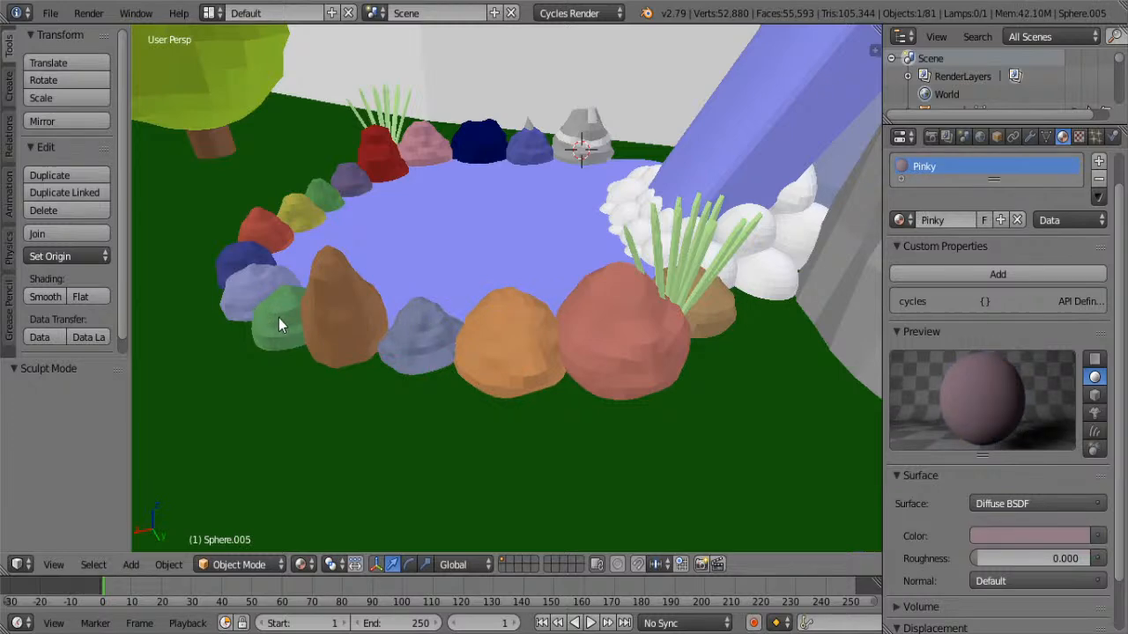
pyautogui.rightClick(278, 318)
pyautogui.moveTo(278, 318); pyautogui.dragTo(369, 277, button='middle')
pyautogui.rightClick(370, 277)
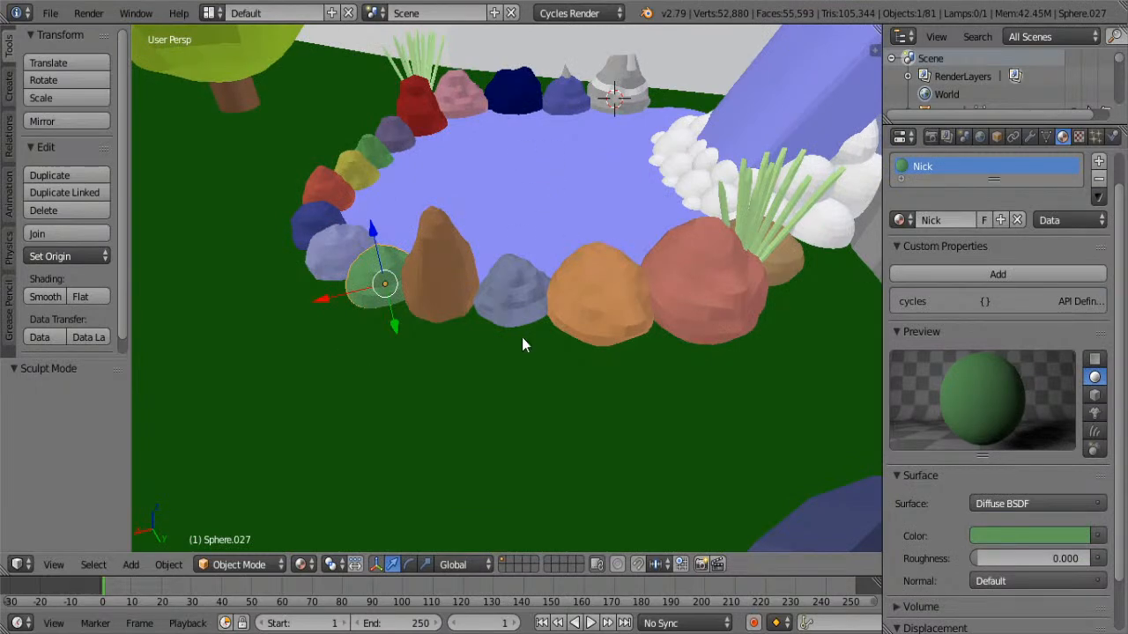
pyautogui.scroll(-2, 437, 301)
pyautogui.scroll(2, 439, 289)
pyautogui.moveTo(441, 284); pyautogui.dragTo(558, 208, button='middle')
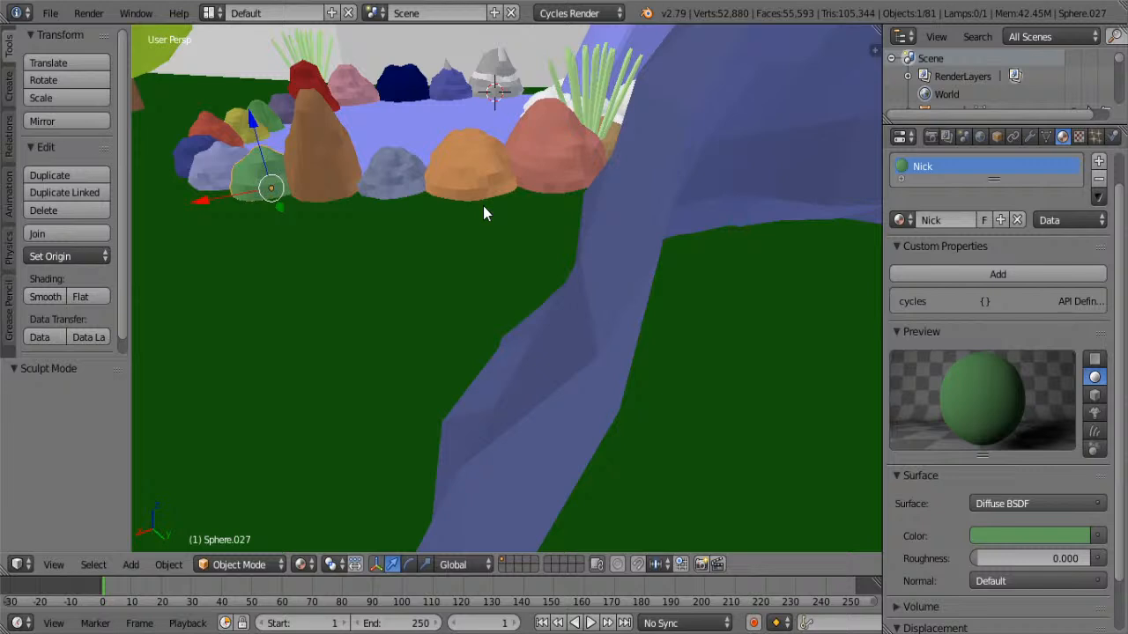
# Add a UV sphere at the pond's edge beyond the banded grey stone, scale it by -0.095 and shift it 0.013 along X
pyautogui.moveTo(483, 205); pyautogui.dragTo(535, 327, button='middle')
pyautogui.click(533, 326)
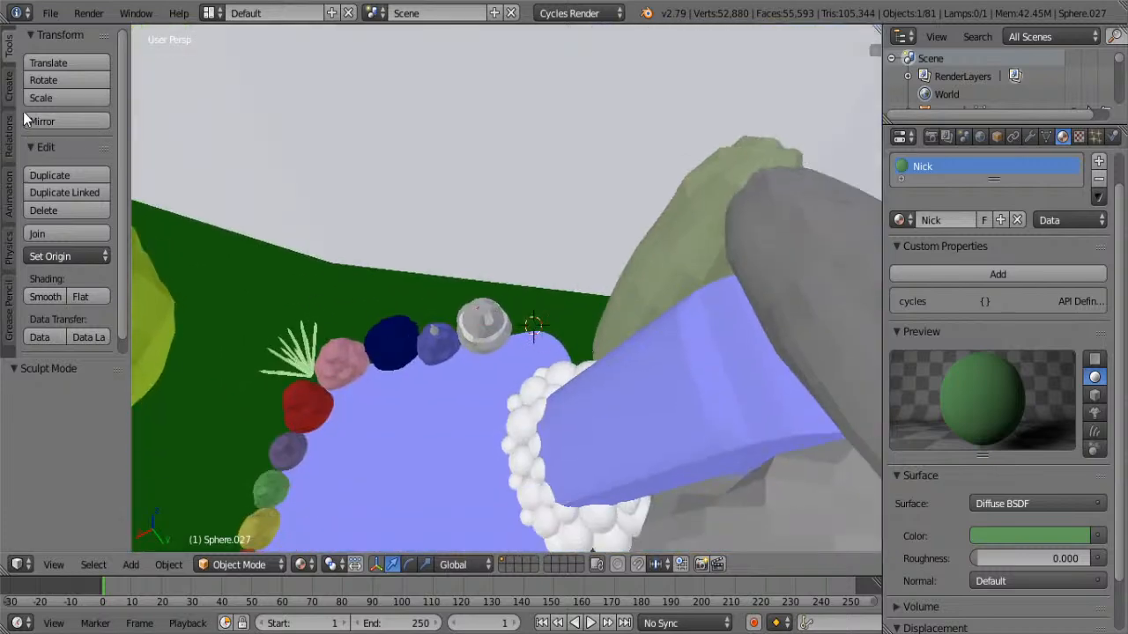
pyautogui.click(11, 88)
pyautogui.click(73, 134)
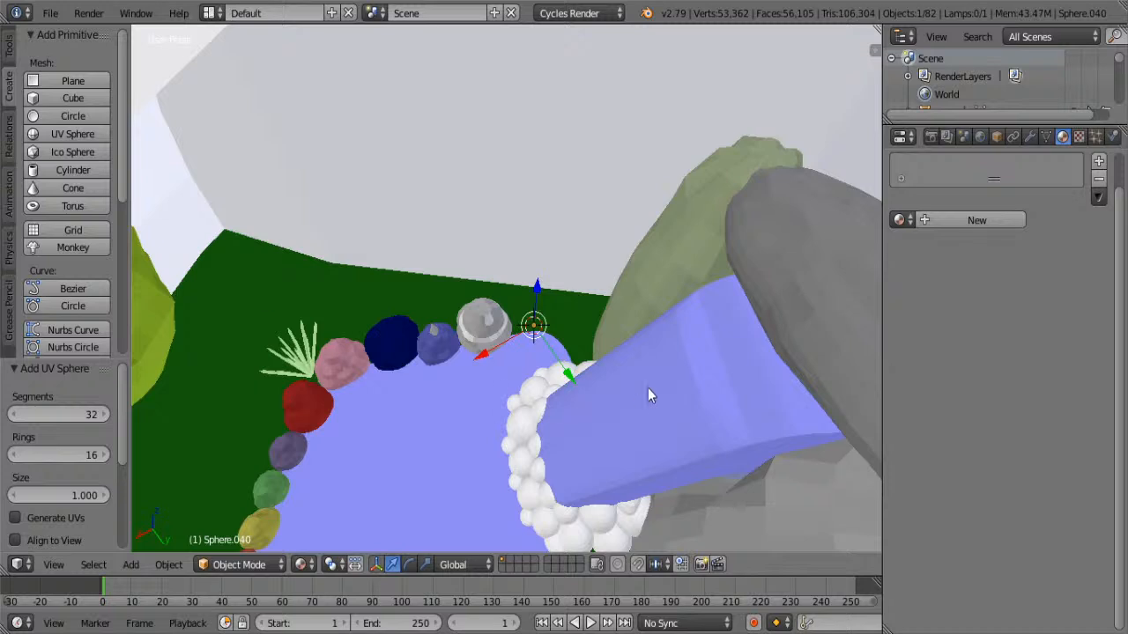
pyautogui.press('s')
pyautogui.click(500, 343)
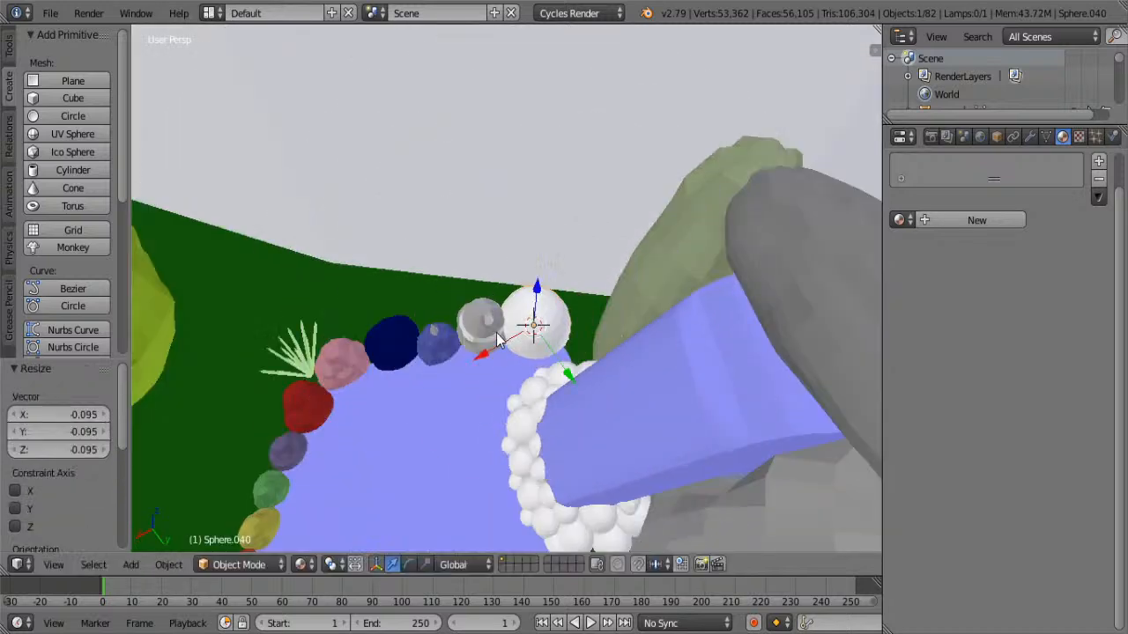
pyautogui.moveTo(496, 348)
pyautogui.mouseDown()
pyautogui.moveTo(566, 348)
pyautogui.moveTo(499, 353)
pyautogui.mouseUp()
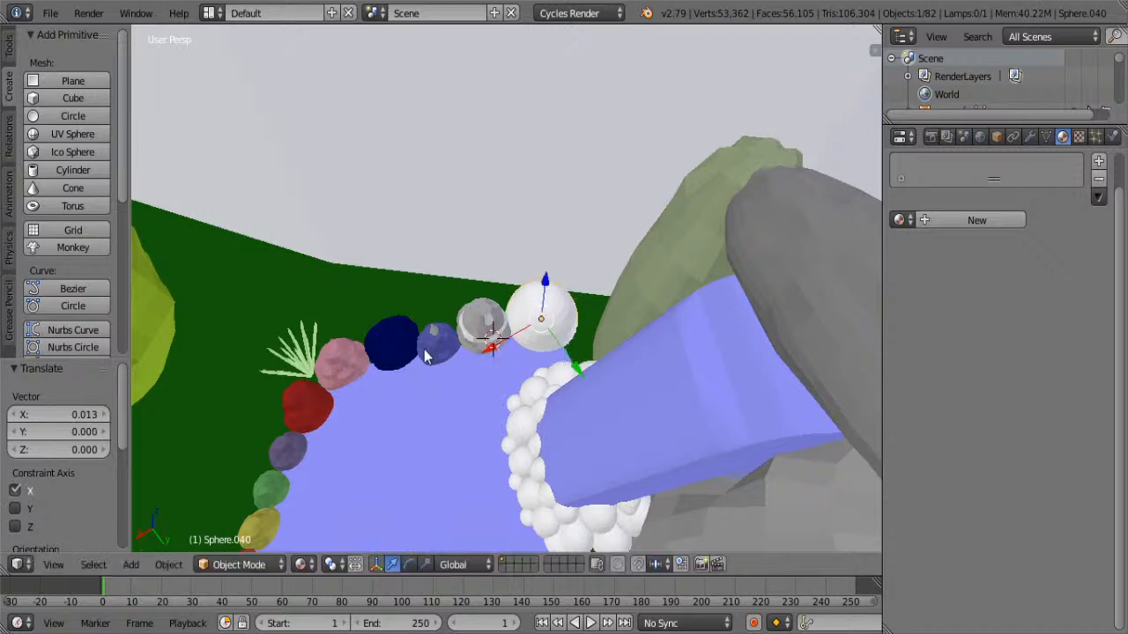
# Select the purple-blue, navy, pink, red, mauve and green stones in turn to view each one's named material
pyautogui.rightClick(444, 343)
pyautogui.rightClick(385, 339)
pyautogui.rightClick(327, 356)
pyautogui.rightClick(297, 409)
pyautogui.moveTo(322, 428); pyautogui.dragTo(403, 264, button='middle')
pyautogui.rightClick(428, 163)
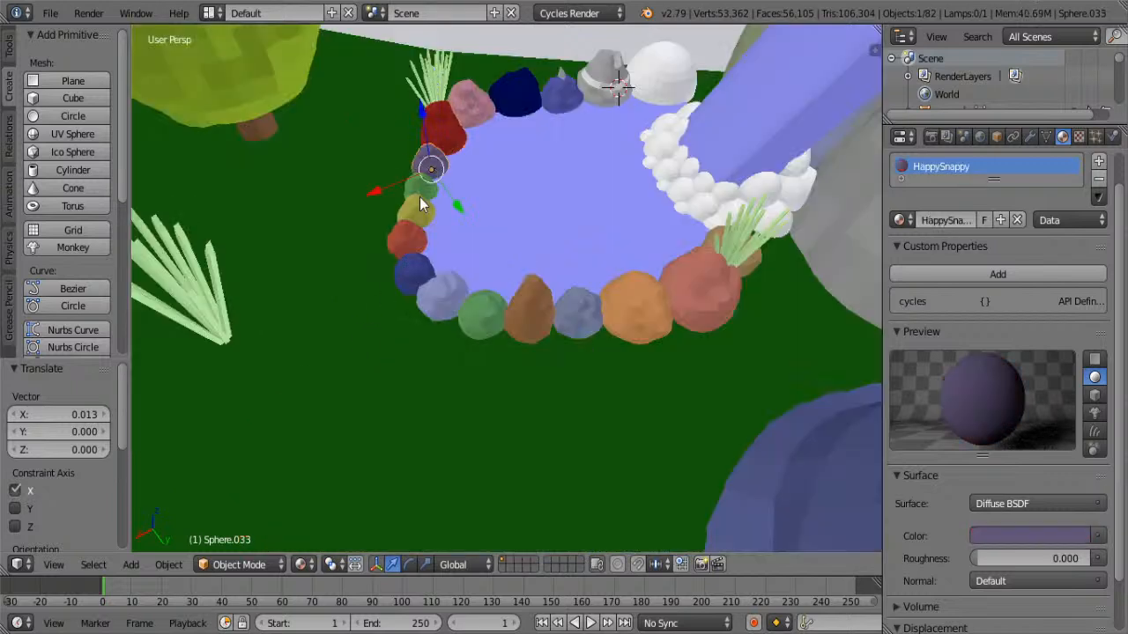
pyautogui.rightClick(420, 195)
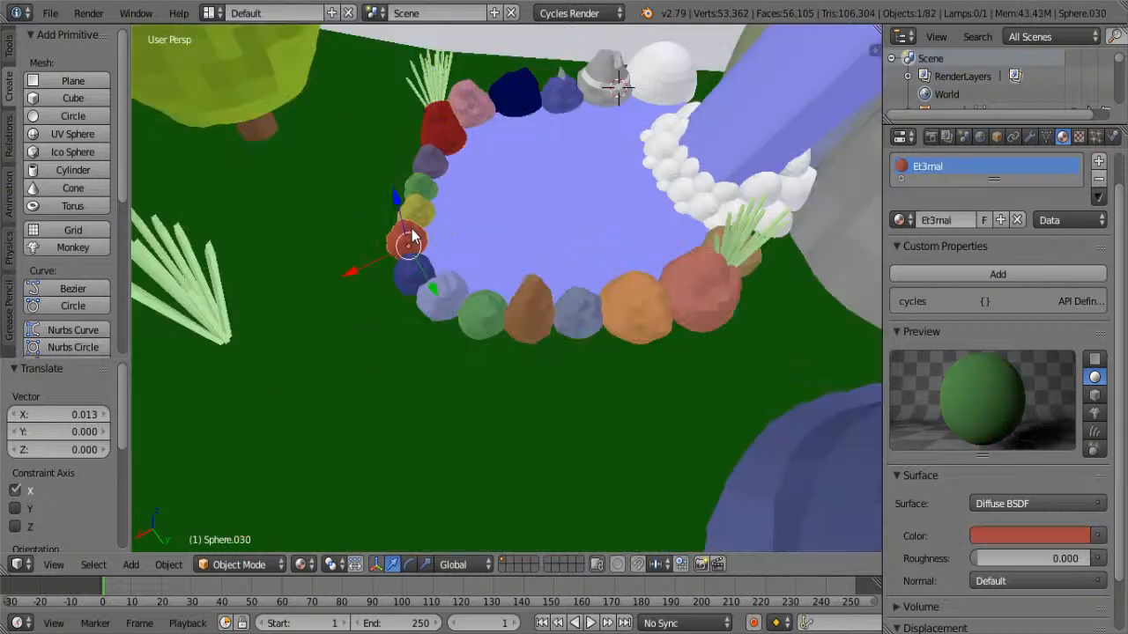
# Select the stones along the pond's near edge in turn, from the small red one to the large reddish one, to view their materials
pyautogui.rightClick(411, 233)
pyautogui.rightClick(421, 278)
pyautogui.rightClick(445, 294)
pyautogui.rightClick(482, 310)
pyautogui.rightClick(531, 307)
pyautogui.rightClick(577, 310)
pyautogui.rightClick(634, 299)
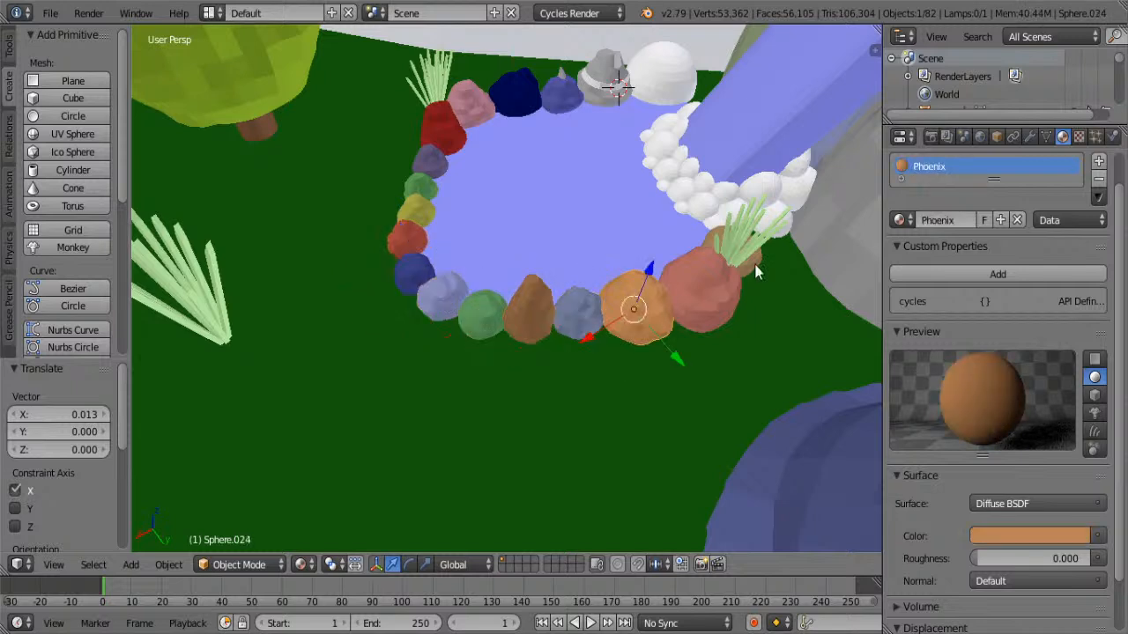
pyautogui.rightClick(714, 288)
# Scale the new white sphere by 0.502 and shift it 0.038 along X to sit beside the banded grey stone
pyautogui.rightClick(674, 97)
pyautogui.moveTo(686, 114); pyautogui.dragTo(599, 300, button='middle')
pyautogui.press('s')
pyautogui.click(572, 294)
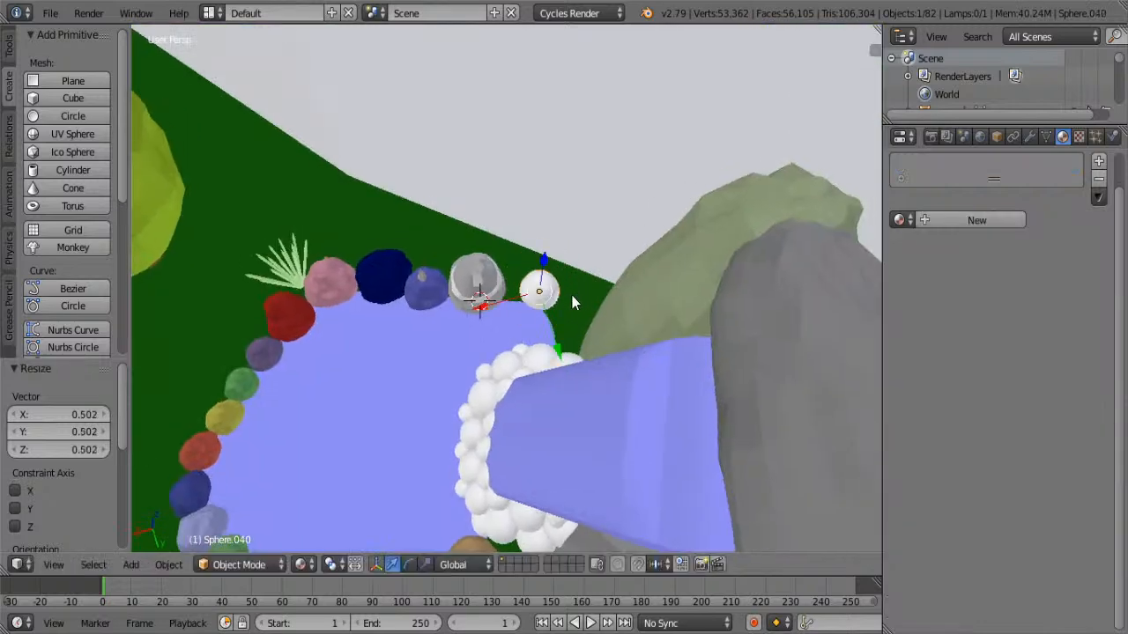
pyautogui.press('g')
pyautogui.press('x')
pyautogui.click(483, 307)
# Examine the resized white sphere and its position between the banded grey stone and the waterfall foam from several angles
pyautogui.scroll(3, 511, 310)
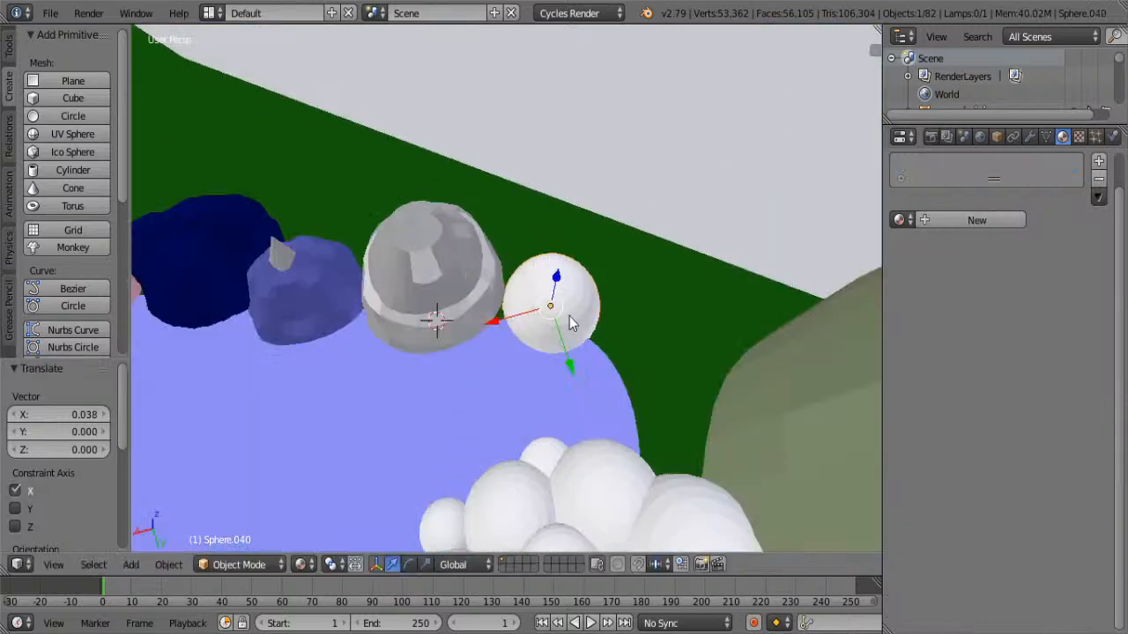
pyautogui.moveTo(575, 315)
pyautogui.keyDown('shift'); pyautogui.mouseDown(button='middle')
pyautogui.moveTo(569, 299)
pyautogui.moveTo(569, 326)
pyautogui.mouseUp(button='middle'); pyautogui.keyUp('shift')
pyautogui.scroll(1, 549, 322)
pyautogui.scroll(-1, 550, 323)
pyautogui.scroll(2, 551, 325)
pyautogui.scroll(-2, 526, 317)
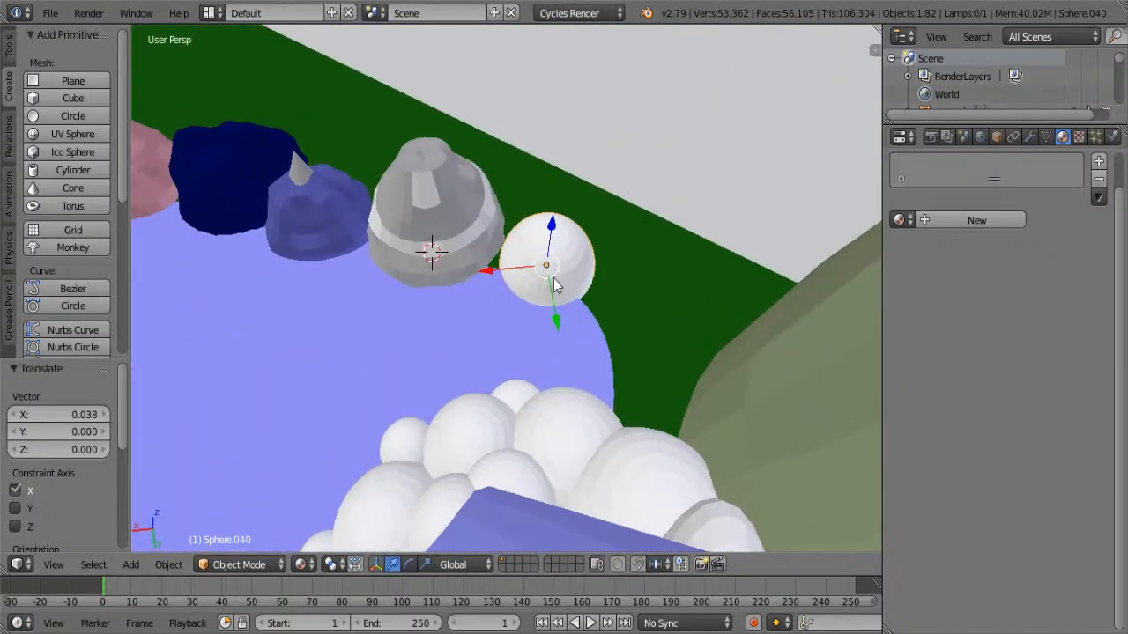
pyautogui.scroll(2, 526, 300)
pyautogui.scroll(-4, 521, 302)
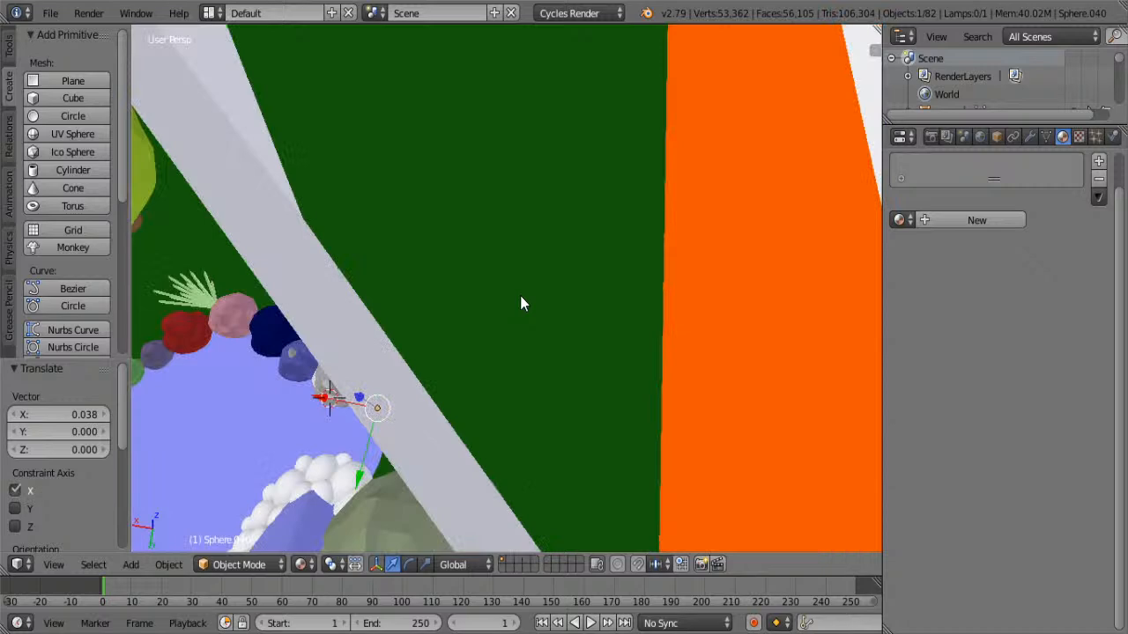
pyautogui.scroll(3, 525, 296)
pyautogui.keyDown('shift'); pyautogui.moveTo(369, 378); pyautogui.dragTo(476, 247, button='middle'); pyautogui.keyUp('shift')
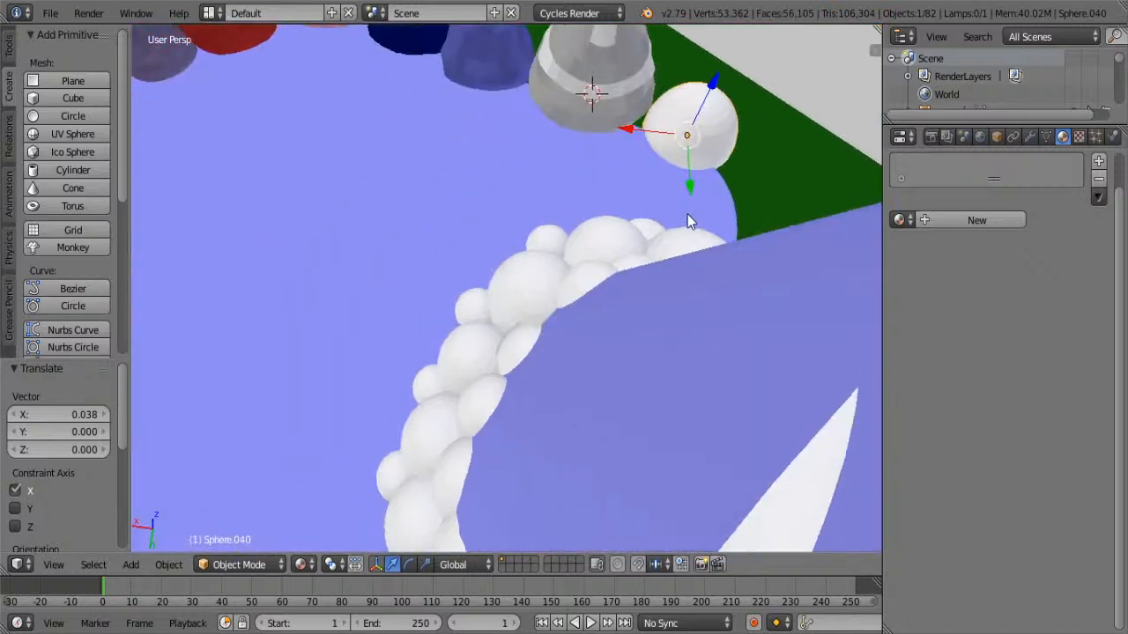
pyautogui.keyDown('shift'); pyautogui.moveTo(690, 214); pyautogui.dragTo(662, 246, button='middle'); pyautogui.keyUp('shift')
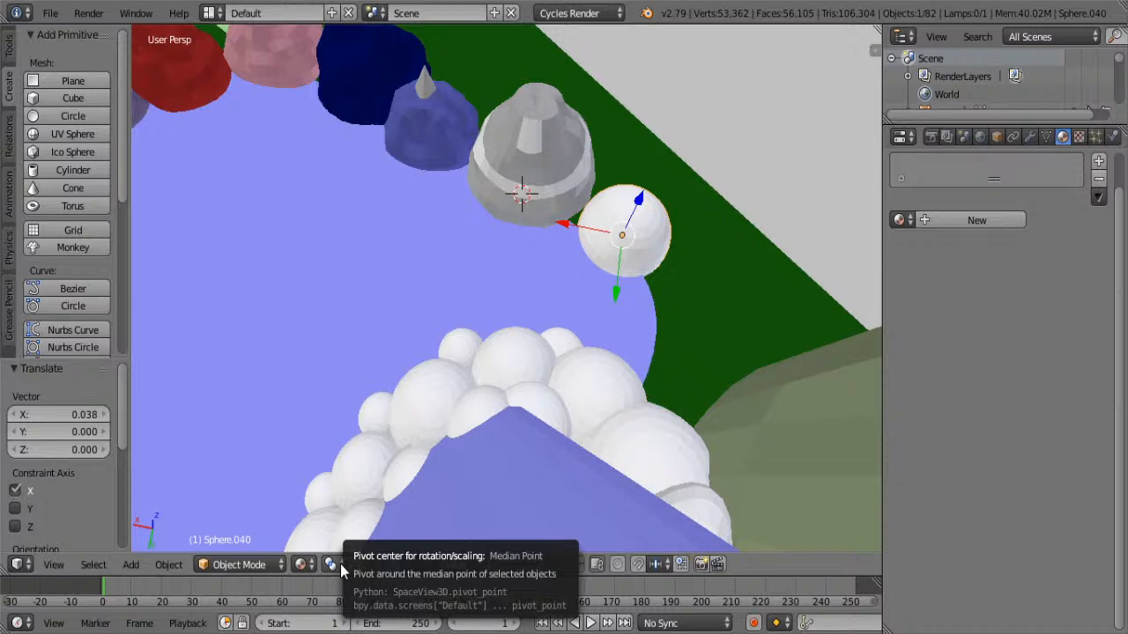
# Switch the white sphere to Sculpt Mode and carve its surface using the brush set to Subtract
pyautogui.click(258, 565)
pyautogui.click(259, 504)
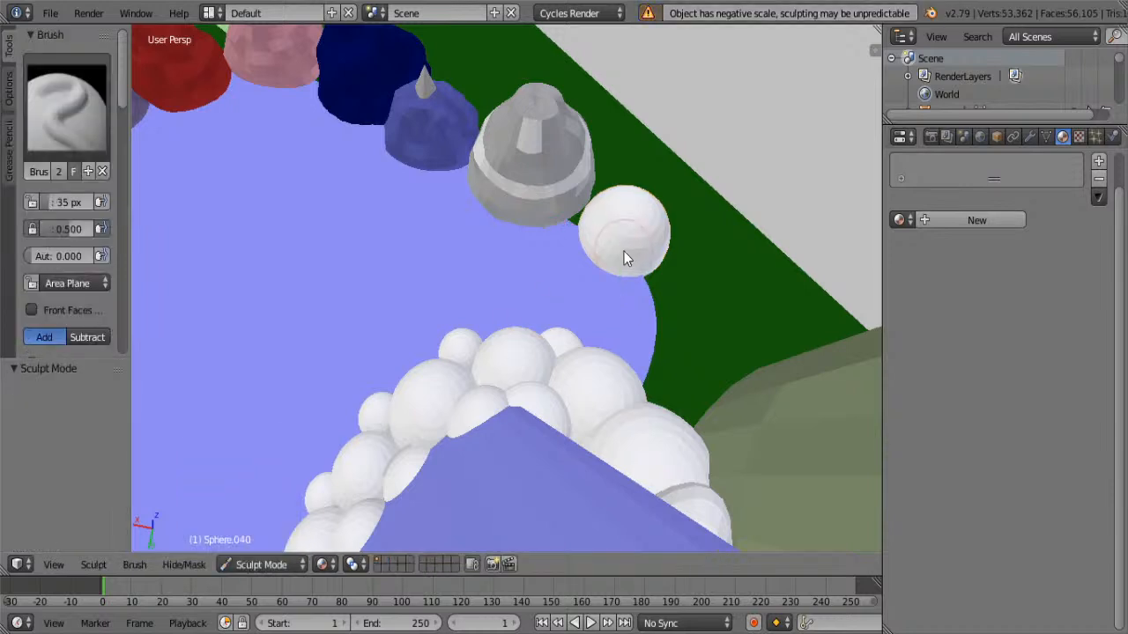
pyautogui.click(77, 338)
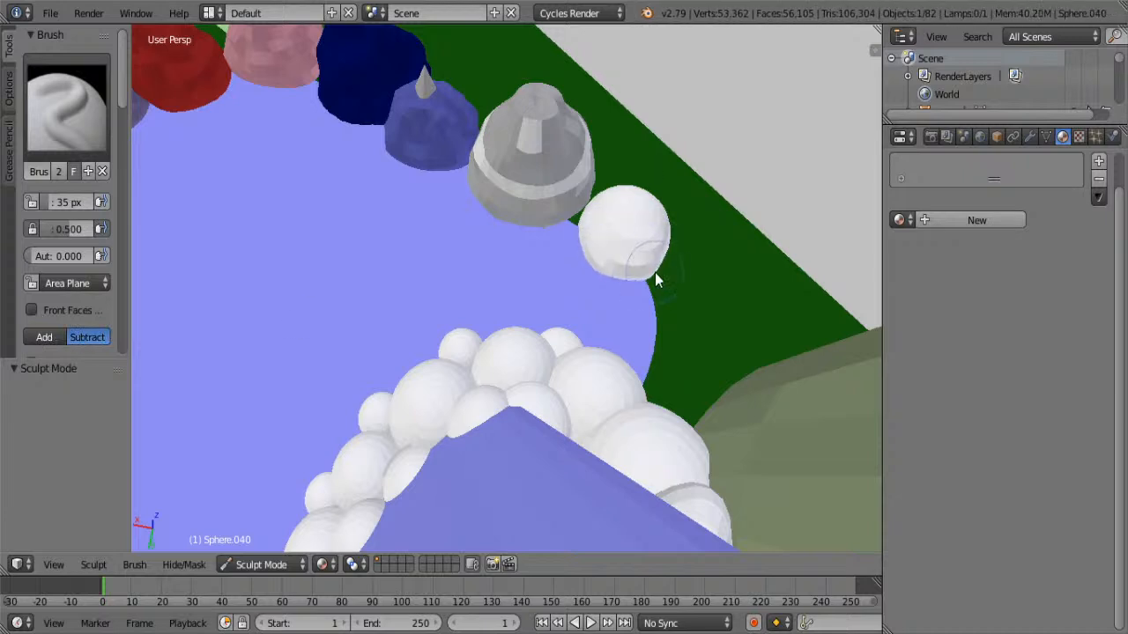
pyautogui.moveTo(608, 255)
pyautogui.mouseDown()
pyautogui.moveTo(594, 204)
pyautogui.moveTo(656, 199)
pyautogui.moveTo(659, 169)
pyautogui.moveTo(694, 222)
pyautogui.mouseUp()
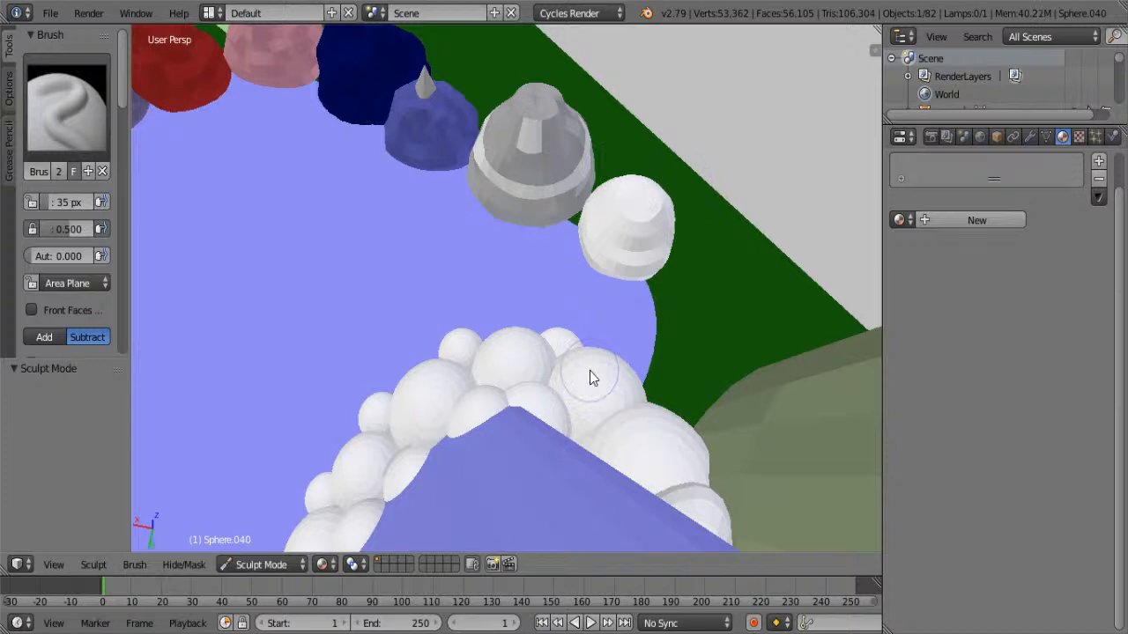
# Set the brush to Add and sculpt the top and upper sides of the white stone
pyautogui.click(39, 339)
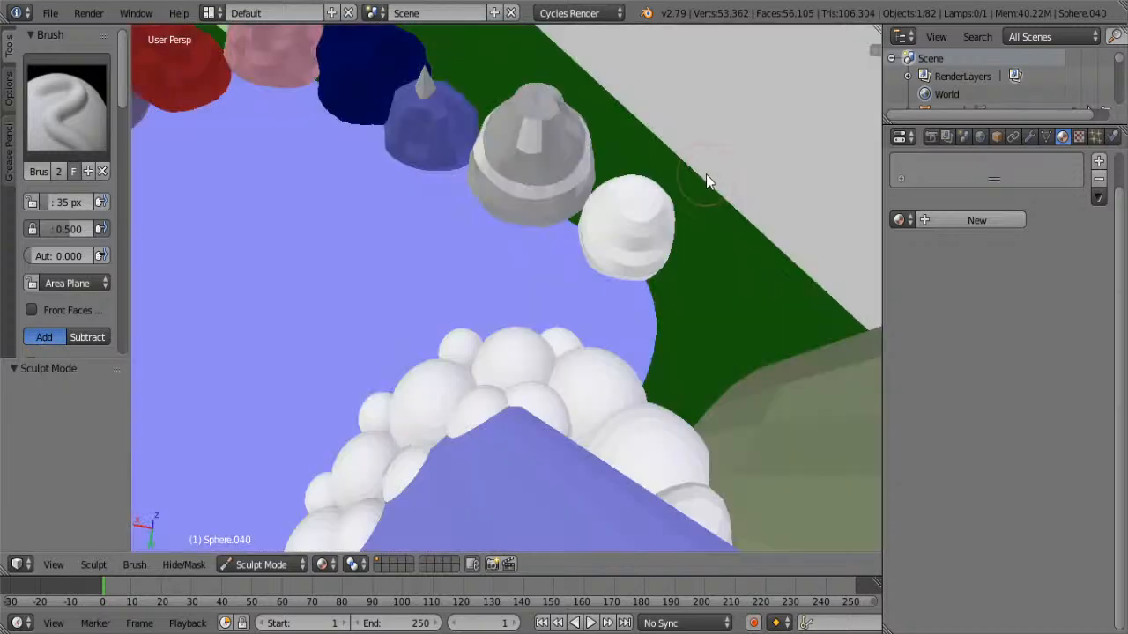
pyautogui.moveTo(705, 174); pyautogui.dragTo(648, 308, button='middle')
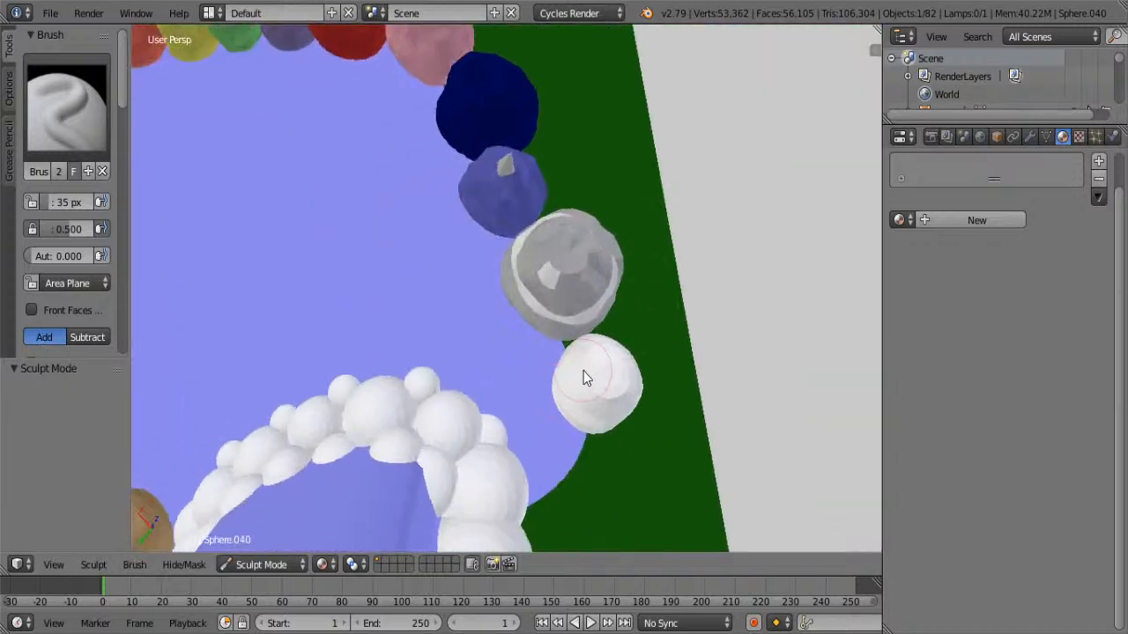
pyautogui.moveTo(593, 360); pyautogui.dragTo(625, 387)
pyautogui.moveTo(625, 387)
pyautogui.mouseDown(button='middle')
pyautogui.moveTo(547, 315)
pyautogui.moveTo(456, 325)
pyautogui.moveTo(400, 210)
pyautogui.moveTo(389, 465)
pyautogui.moveTo(346, 433)
pyautogui.moveTo(346, 413)
pyautogui.moveTo(706, 330)
pyautogui.moveTo(520, 358)
pyautogui.moveTo(519, 368)
pyautogui.mouseUp(button='middle')
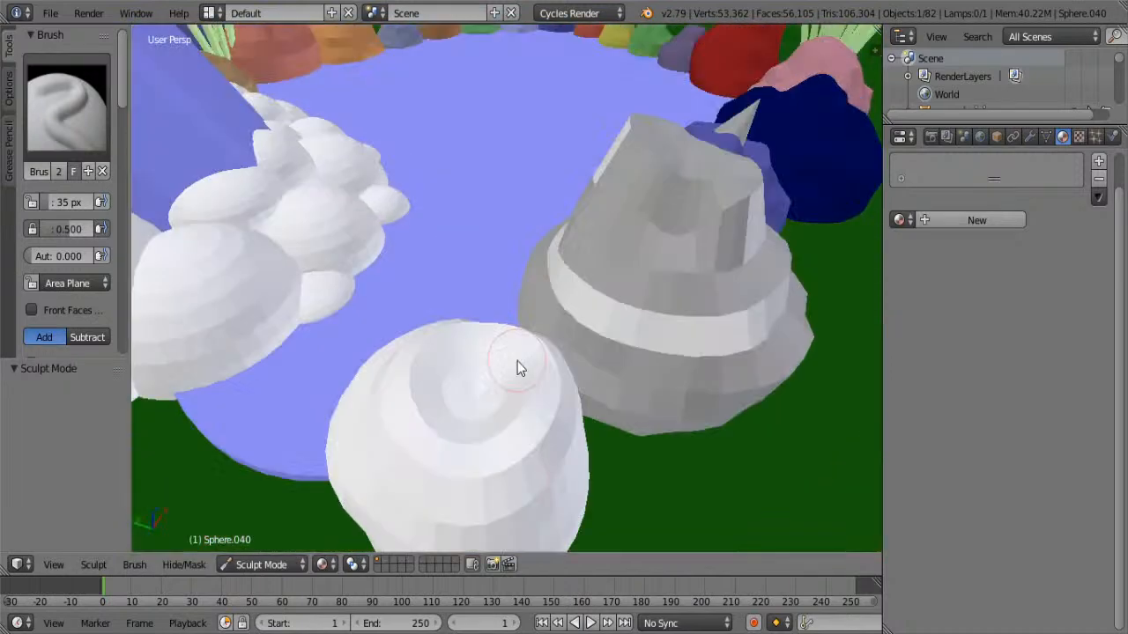
pyautogui.moveTo(490, 427); pyautogui.dragTo(400, 471)
pyautogui.moveTo(341, 409); pyautogui.dragTo(377, 369)
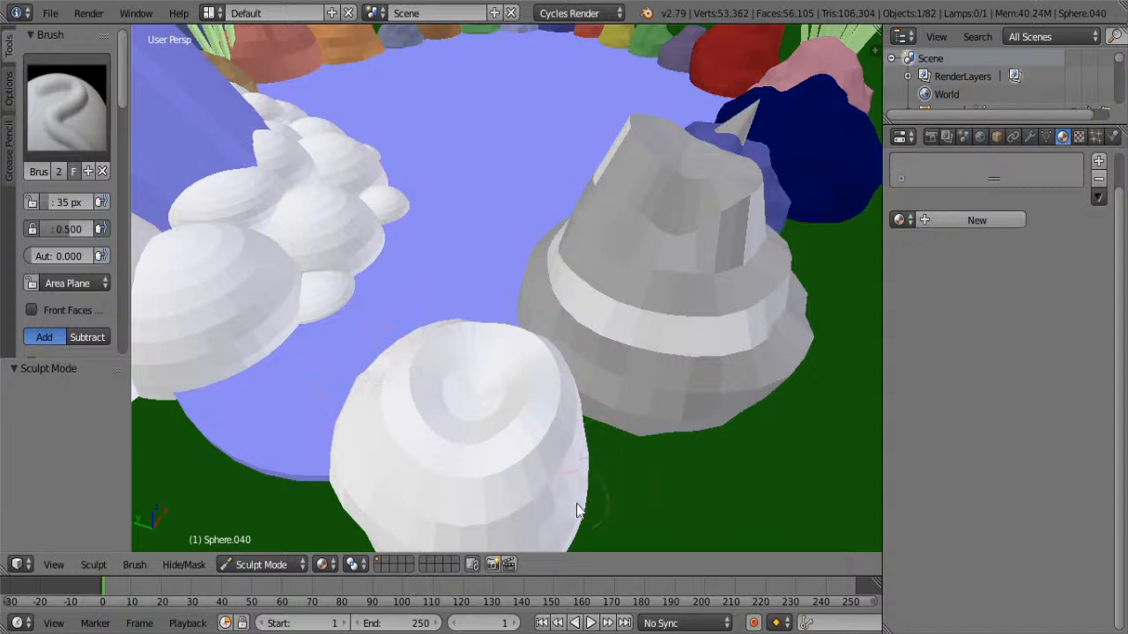
# Sculpt the lower sides of the white stone with the Add brush to give it an uneven, banded surface
pyautogui.moveTo(561, 513); pyautogui.dragTo(553, 423, button='middle')
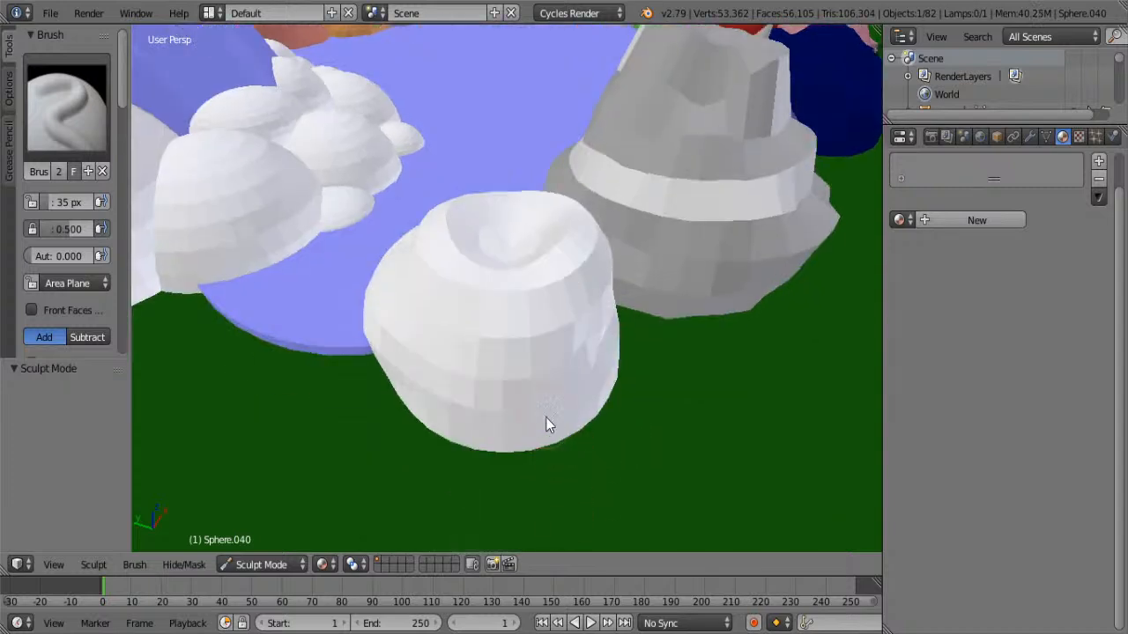
pyautogui.moveTo(492, 384); pyautogui.dragTo(644, 370)
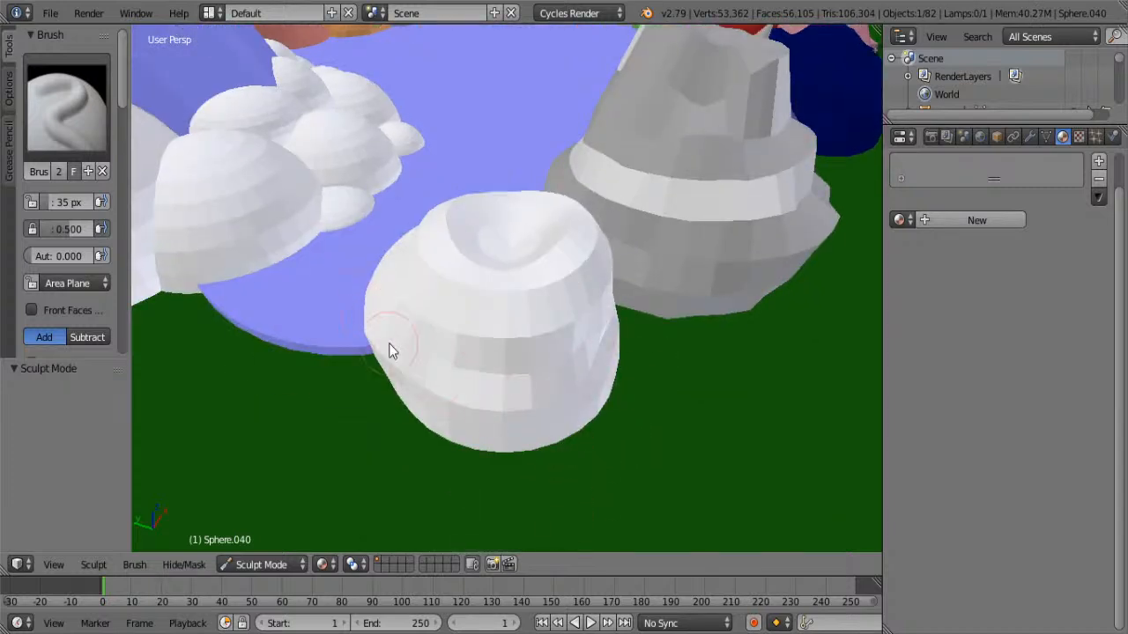
pyautogui.moveTo(379, 322); pyautogui.dragTo(503, 355, button='middle')
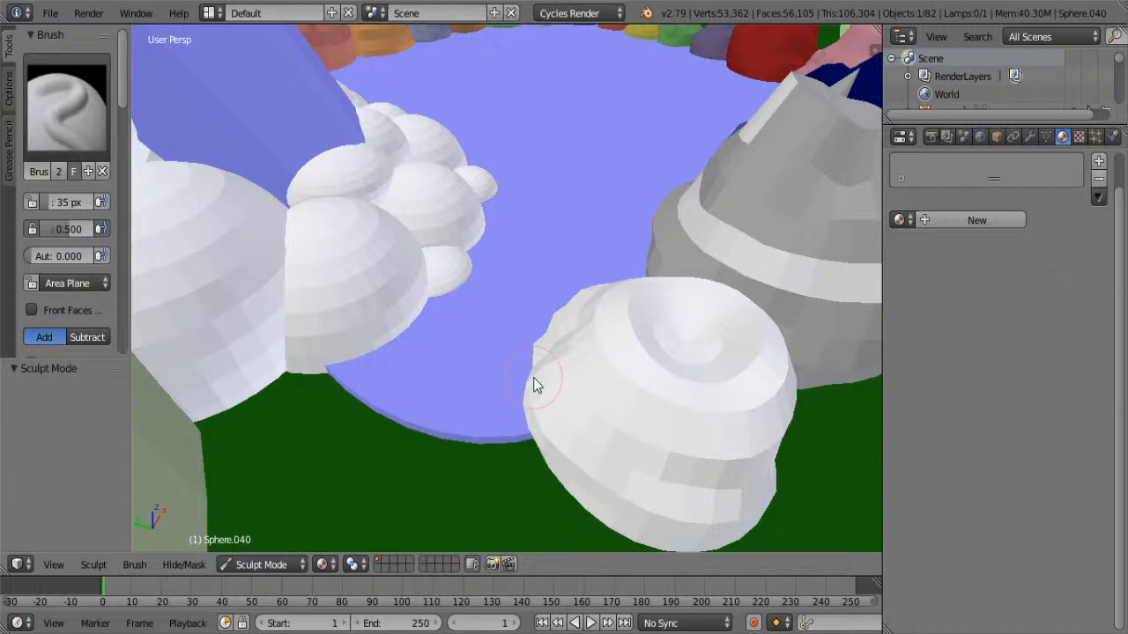
pyautogui.moveTo(533, 378); pyautogui.dragTo(727, 444, button='middle')
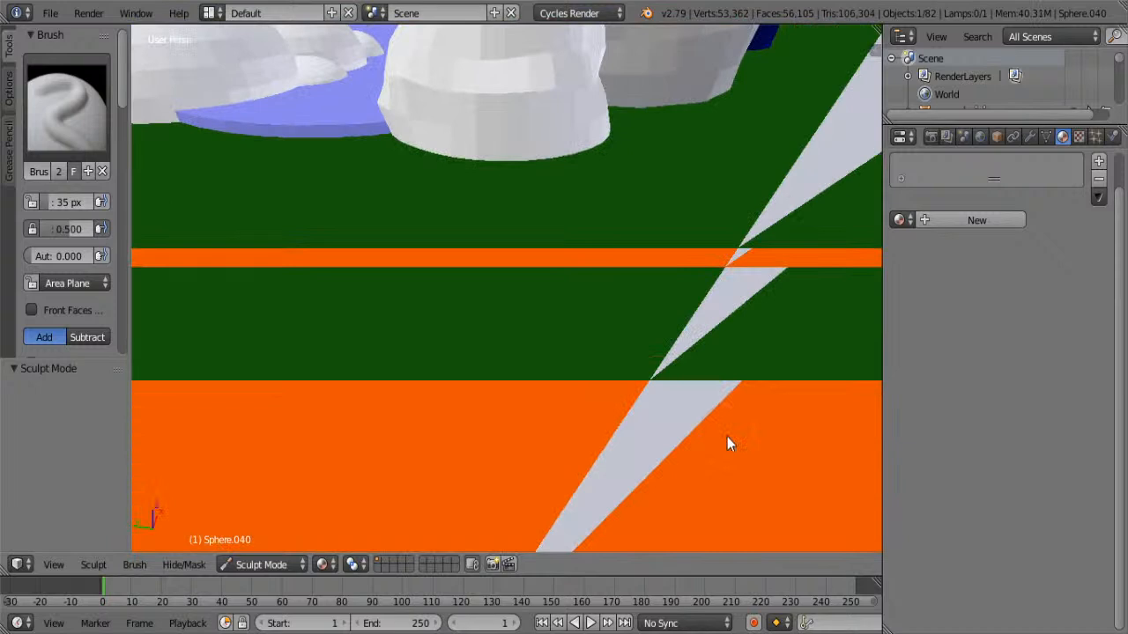
pyautogui.moveTo(620, 298); pyautogui.dragTo(621, 302, button='middle')
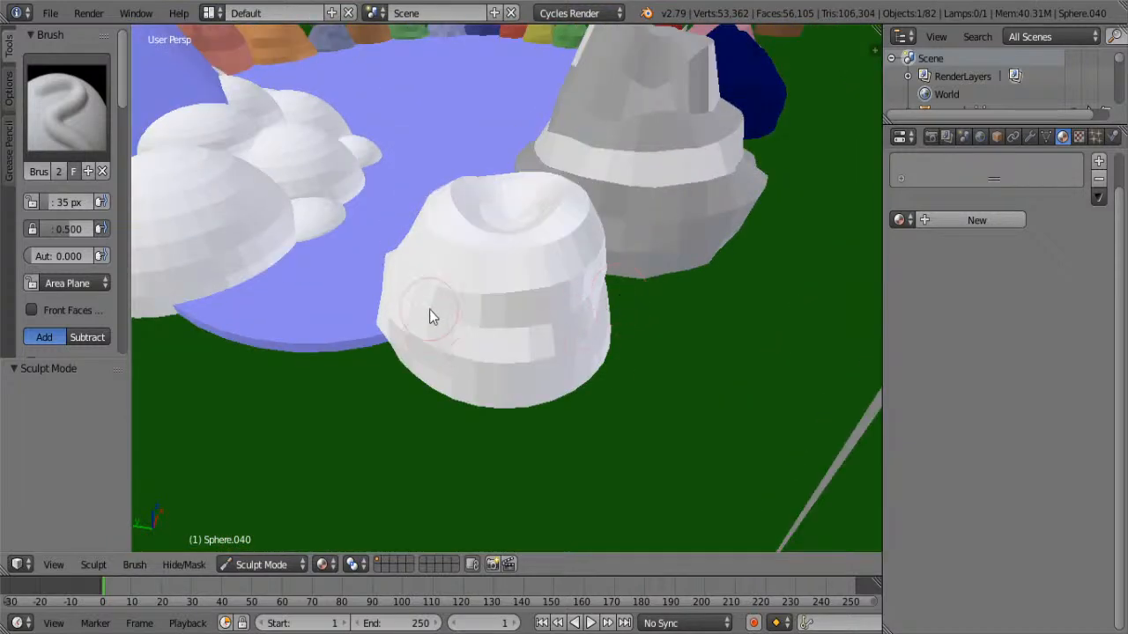
pyautogui.moveTo(410, 318); pyautogui.dragTo(474, 345)
# Leave Sculpt Mode and open the sculpted stone's mesh in Edit Mode
pyautogui.click(259, 562)
pyautogui.click(263, 542)
pyautogui.press('Tab')
pyautogui.press('Tab')
pyautogui.press('Tab')
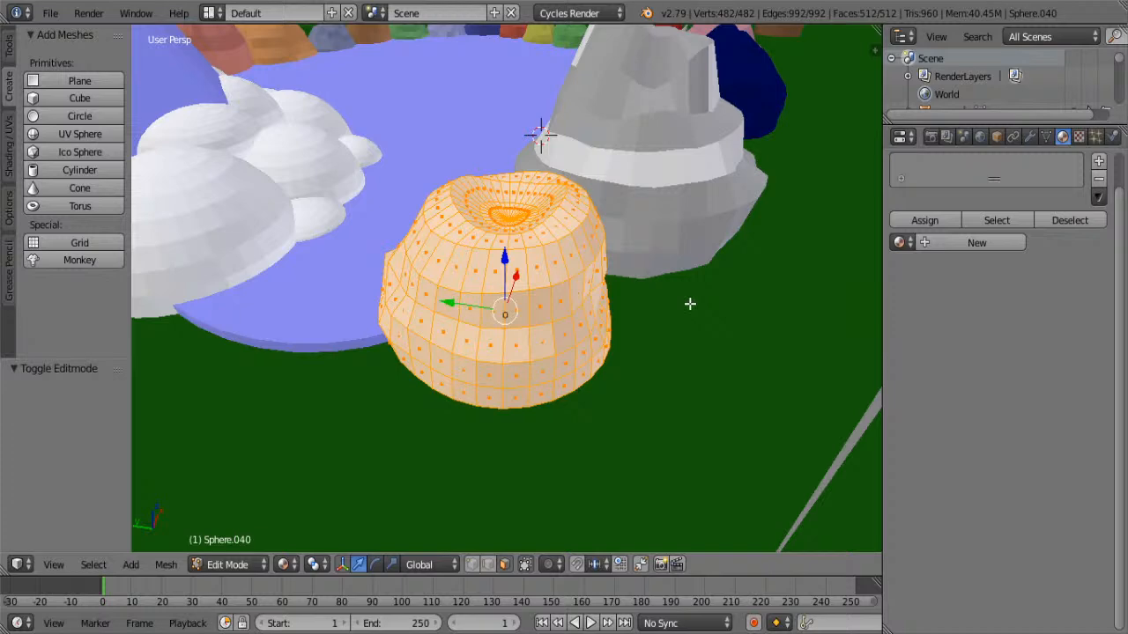
pyautogui.moveTo(690, 303); pyautogui.dragTo(666, 223, button='middle')
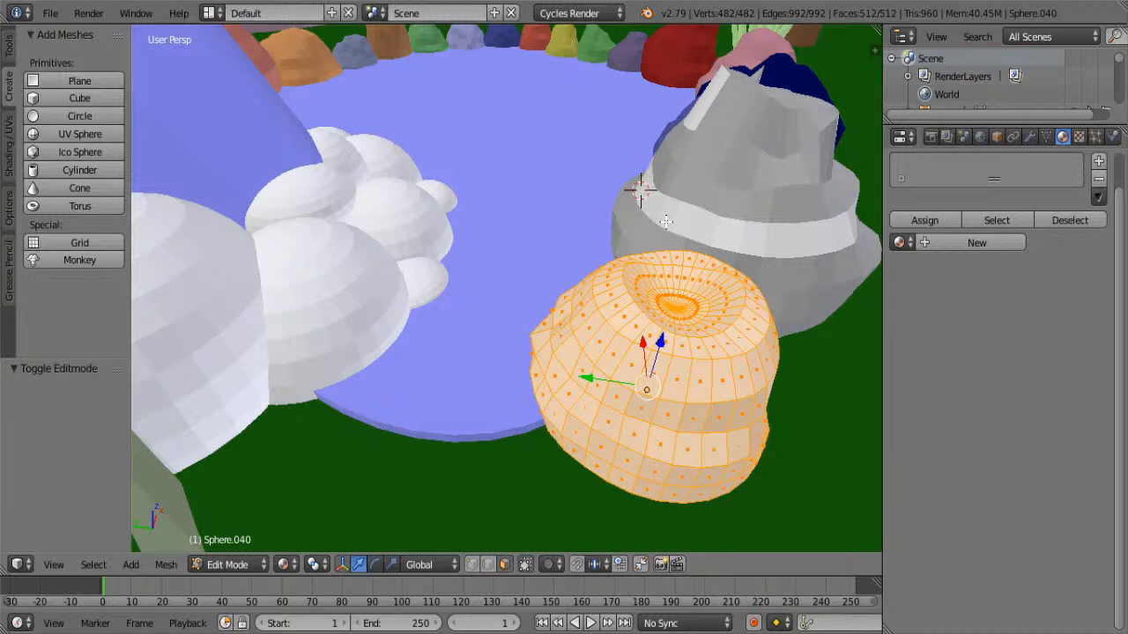
# Give the sculpted stone a new material named with the person's nickname, darken its colour to dark grey, and return to Object Mode
pyautogui.click(976, 242)
pyautogui.doubleClick(940, 165)
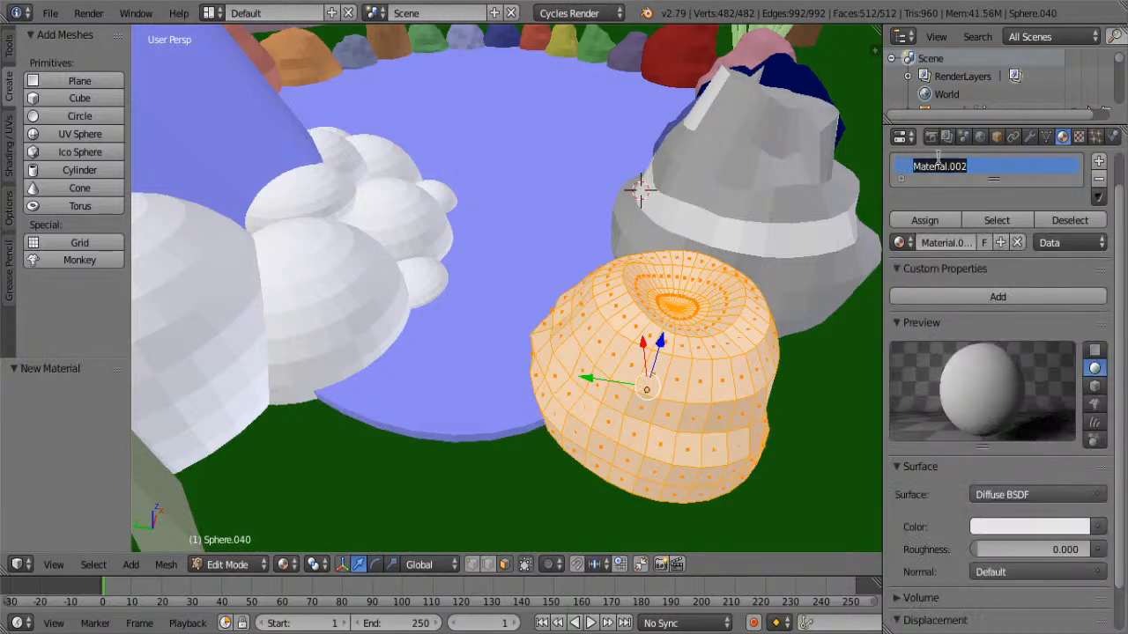
pyautogui.write('Mikey')
pyautogui.press('Return')
pyautogui.click(1014, 527)
pyautogui.moveTo(1076, 280); pyautogui.dragTo(1076, 365)
pyautogui.press('Tab')
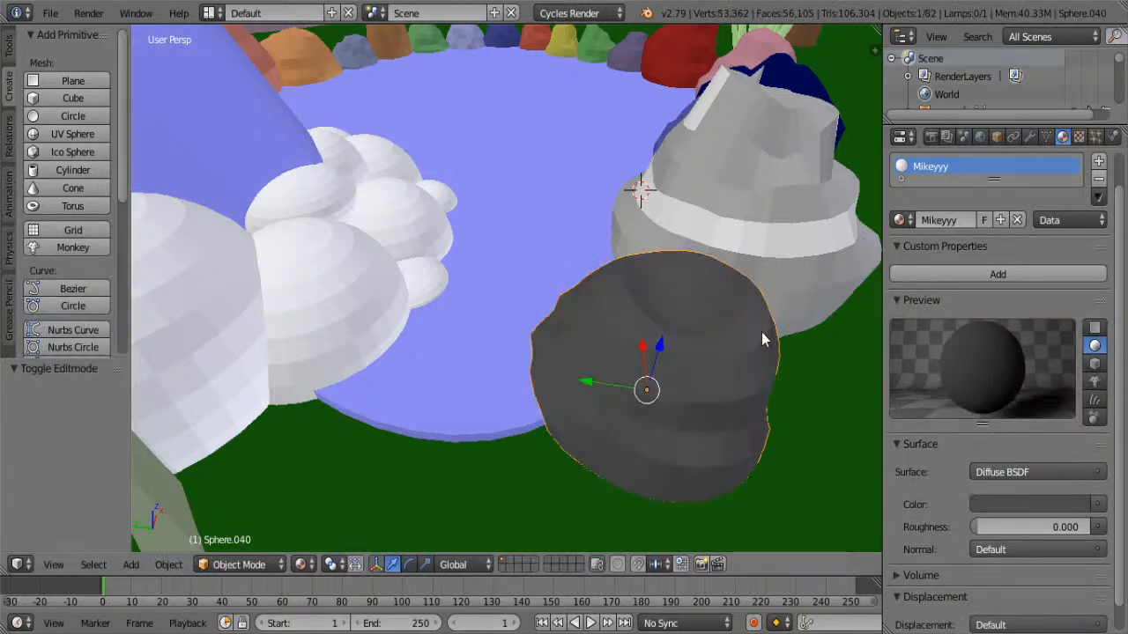
# Deselect the dark grey stone and view it within the whole ring of pond stones
pyautogui.moveTo(767, 327); pyautogui.dragTo(457, 314, button='middle')
pyautogui.press('a')
pyautogui.scroll(5, 457, 314)
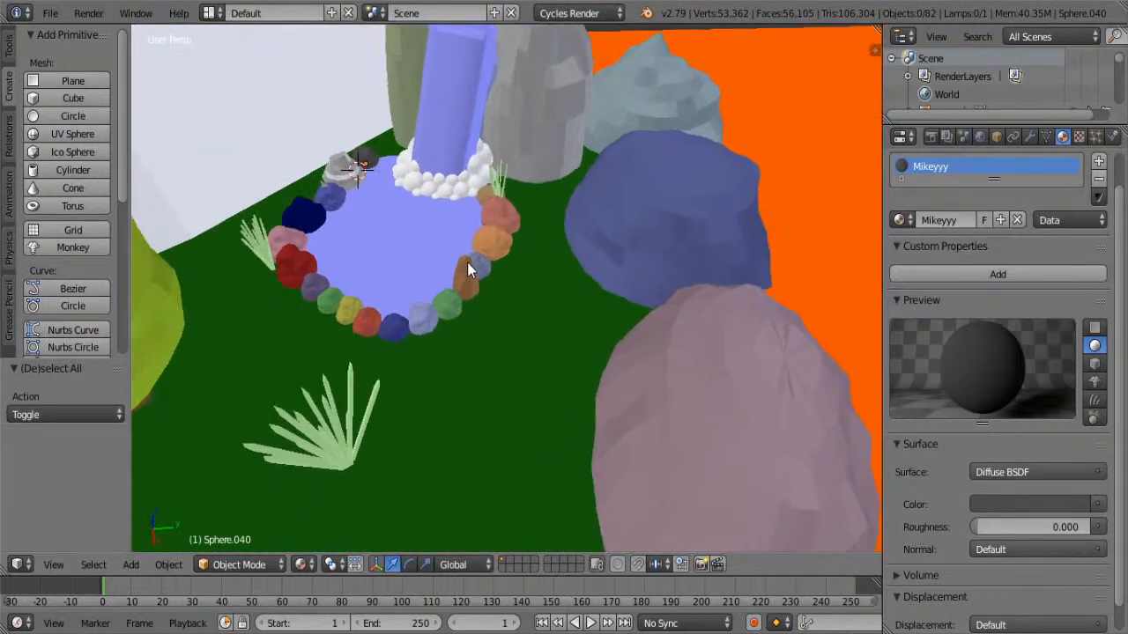
pyautogui.scroll(3, 512, 248)
pyautogui.moveTo(512, 248); pyautogui.dragTo(658, 350, button='middle')
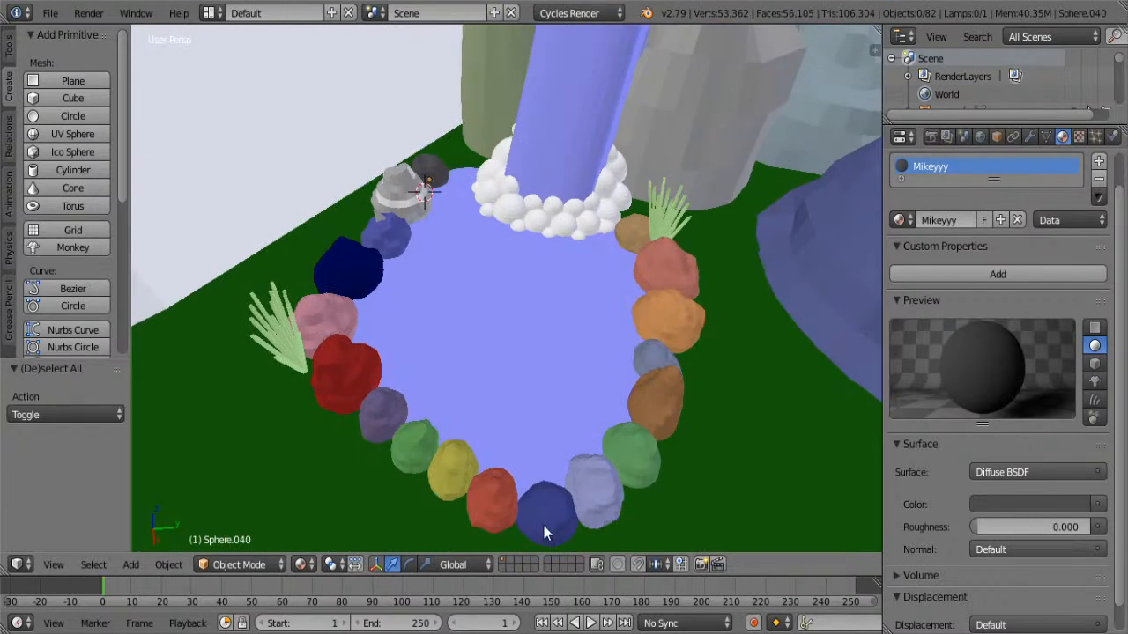
# Add a UV sphere at the pond's edge between the dark grey stone and the foam, scale it by about 0.06 and shift it -0.002 along Y
pyautogui.moveTo(470, 169); pyautogui.dragTo(545, 282, button='middle')
pyautogui.click(547, 267)
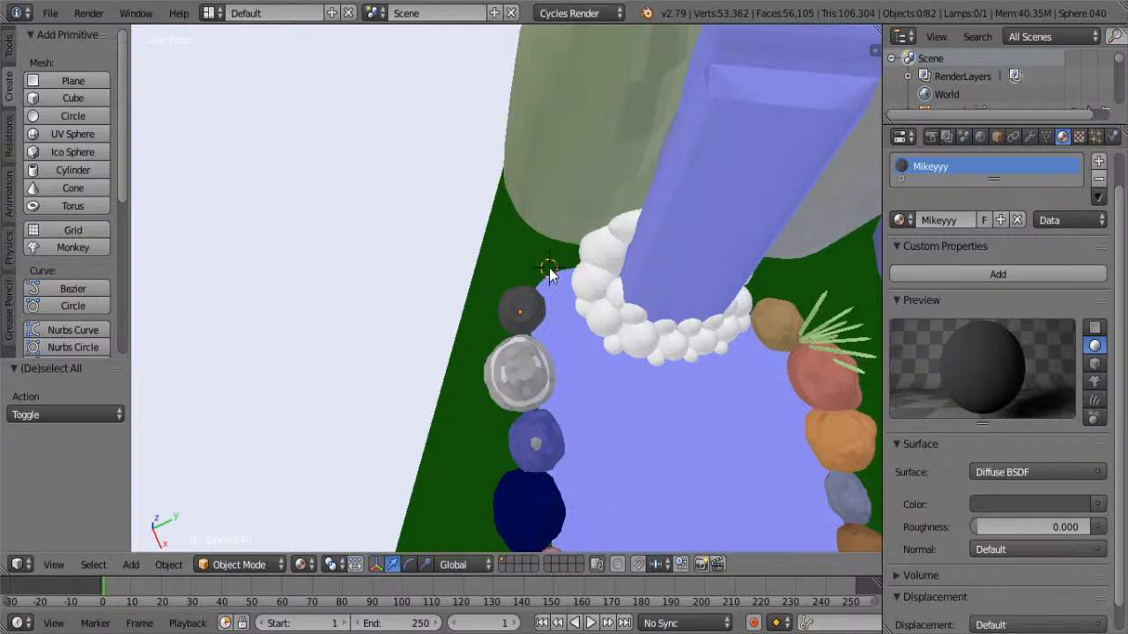
pyautogui.scroll(4, 555, 271)
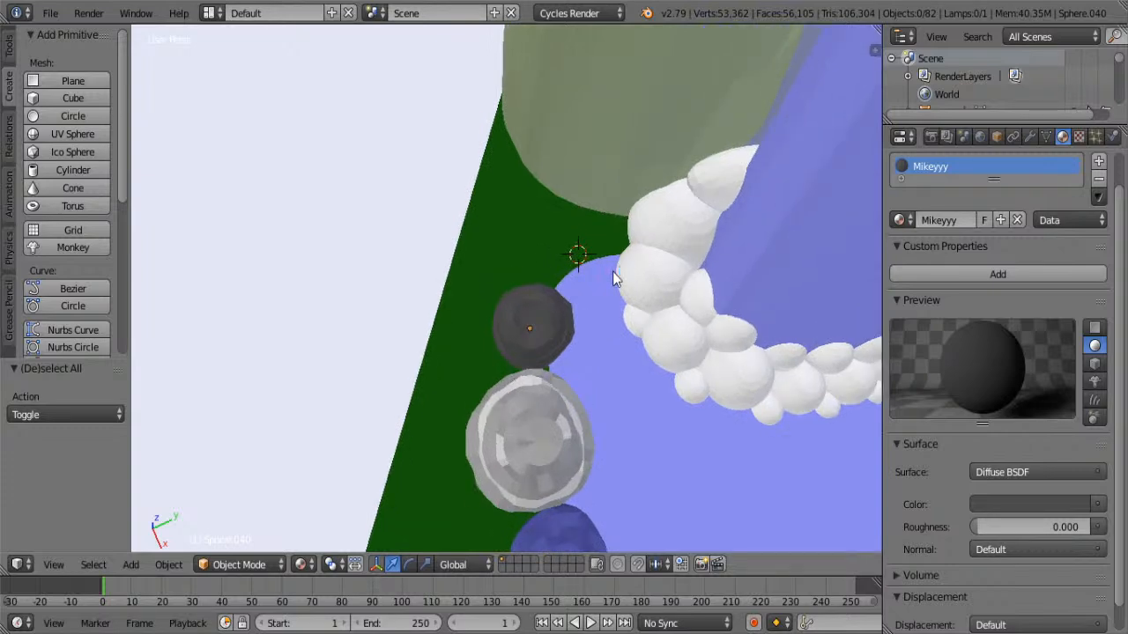
pyautogui.moveTo(618, 253); pyautogui.dragTo(515, 154, button='middle')
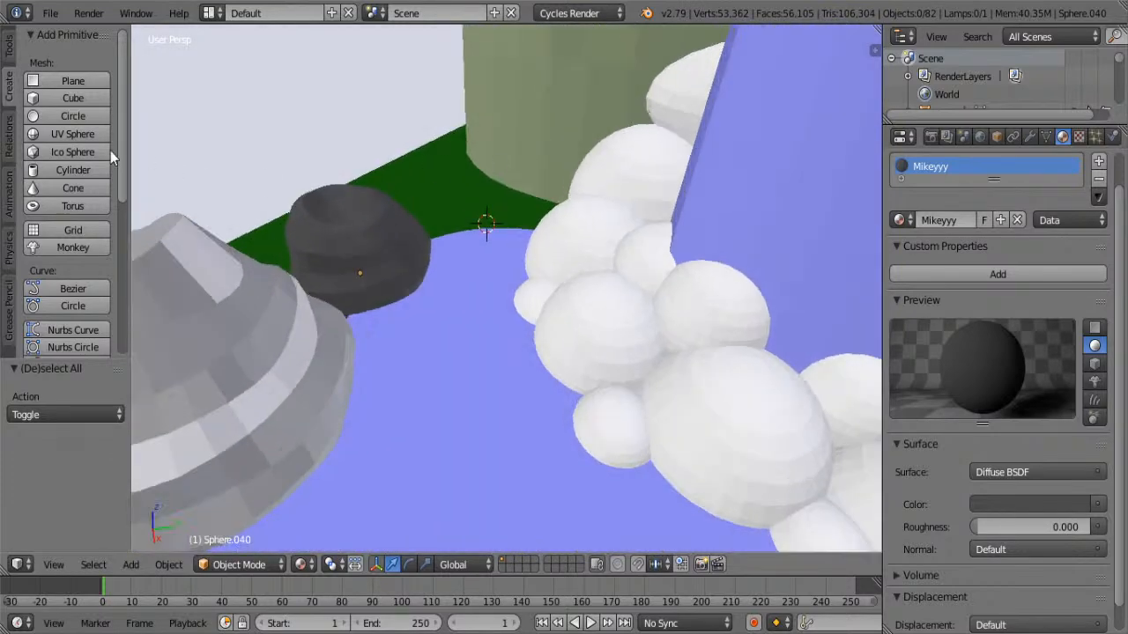
pyautogui.click(73, 134)
pyautogui.press('s')
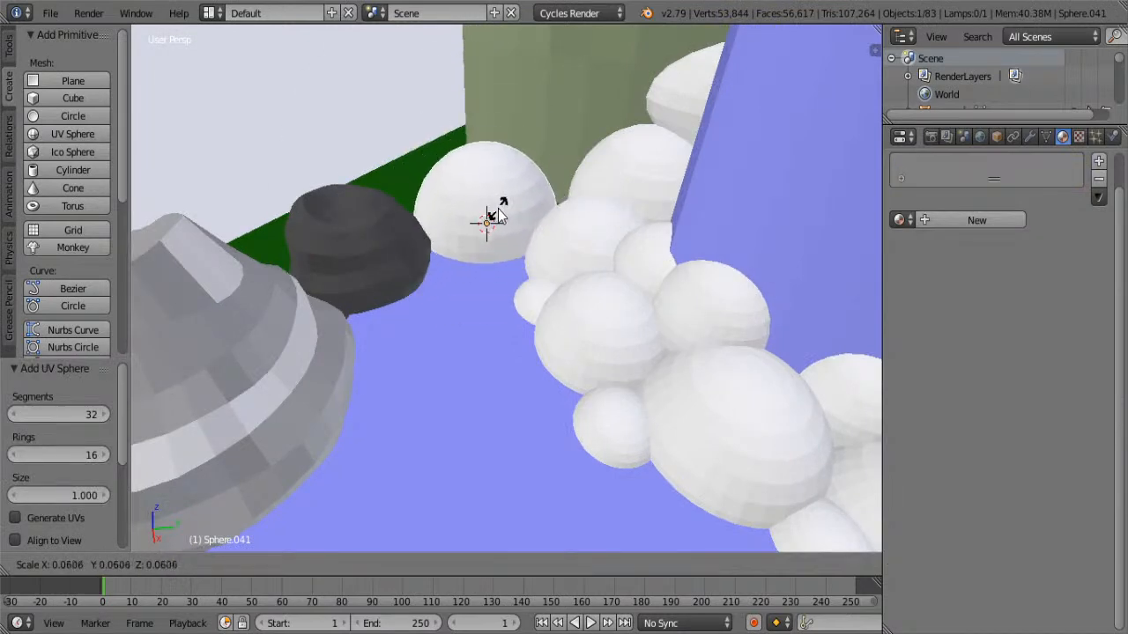
pyautogui.click(499, 217)
pyautogui.moveTo(499, 216); pyautogui.dragTo(531, 414, button='middle')
pyautogui.moveTo(522, 257); pyautogui.dragTo(344, 414)
# Switch the new sphere to Sculpt Mode and build up its top and front with the Add brush
pyautogui.click(302, 563)
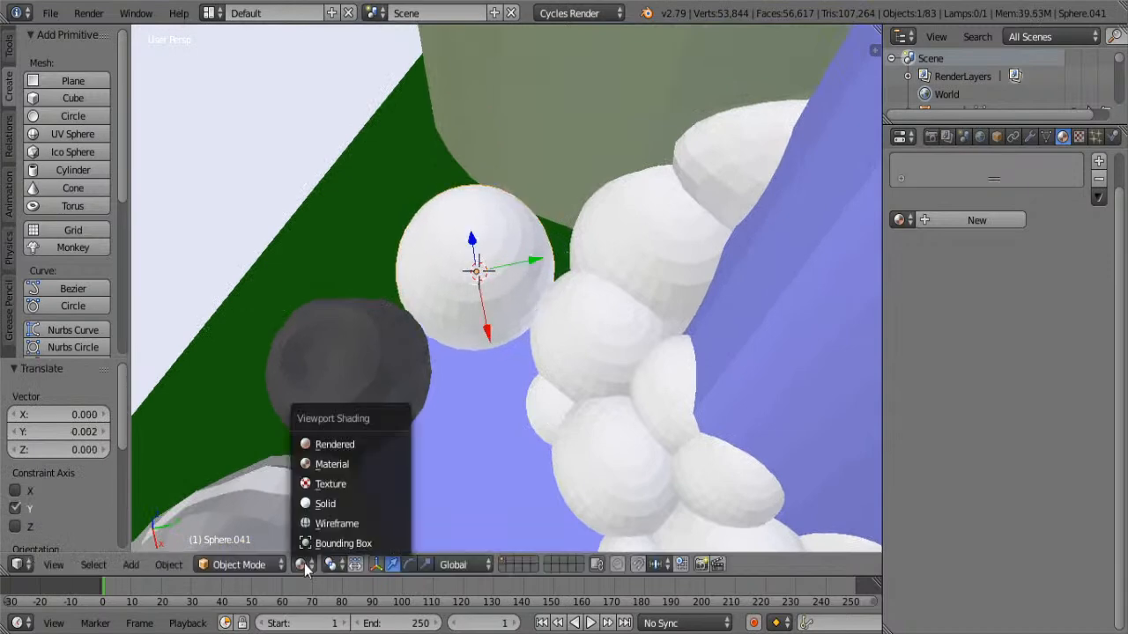
pyautogui.click(249, 566)
pyautogui.click(244, 504)
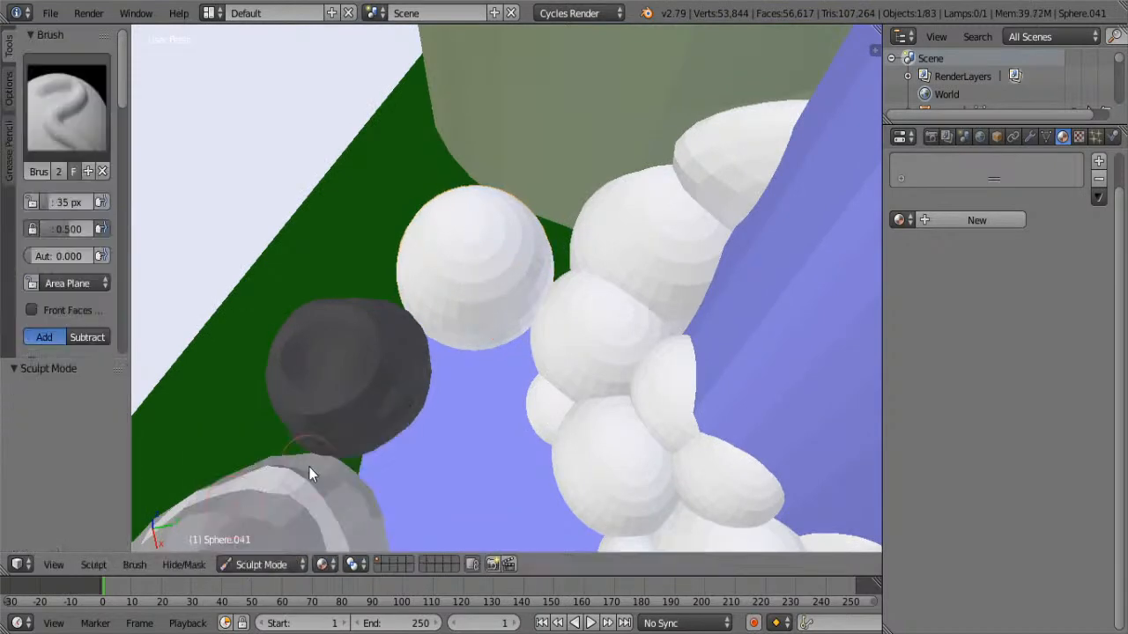
pyautogui.moveTo(484, 342)
pyautogui.mouseDown()
pyautogui.moveTo(433, 338)
pyautogui.moveTo(502, 363)
pyautogui.moveTo(475, 178)
pyautogui.moveTo(464, 202)
pyautogui.moveTo(510, 229)
pyautogui.mouseUp()
pyautogui.moveTo(510, 228)
pyautogui.mouseDown(button='middle')
pyautogui.moveTo(463, 328)
pyautogui.moveTo(458, 260)
pyautogui.mouseUp(button='middle')
pyautogui.moveTo(472, 214)
pyautogui.mouseDown()
pyautogui.moveTo(540, 321)
pyautogui.moveTo(453, 189)
pyautogui.moveTo(448, 201)
pyautogui.moveTo(576, 239)
pyautogui.moveTo(414, 393)
pyautogui.moveTo(696, 356)
pyautogui.moveTo(340, 378)
pyautogui.mouseUp()
# Build up the sides and back of the new white stone with the Add brush, then return to Object Mode
pyautogui.moveTo(340, 378)
pyautogui.mouseDown(button='middle')
pyautogui.moveTo(425, 372)
pyautogui.moveTo(464, 445)
pyautogui.moveTo(449, 430)
pyautogui.mouseUp(button='middle')
pyautogui.moveTo(194, 419)
pyautogui.mouseDown()
pyautogui.moveTo(211, 364)
pyautogui.moveTo(163, 573)
pyautogui.moveTo(250, 399)
pyautogui.moveTo(413, 345)
pyautogui.mouseUp()
pyautogui.moveTo(413, 346); pyautogui.dragTo(327, 383, button='middle')
pyautogui.moveTo(256, 536); pyautogui.dragTo(307, 432, button='middle')
pyautogui.moveTo(240, 481); pyautogui.dragTo(303, 444, button='middle')
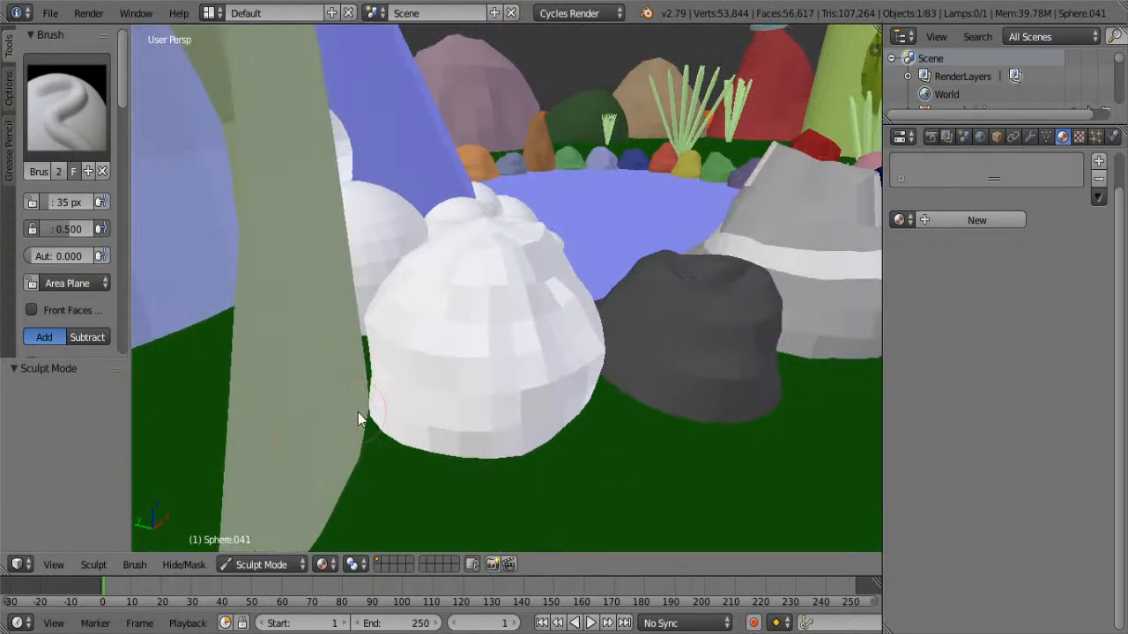
pyautogui.moveTo(529, 428)
pyautogui.mouseDown(button='middle')
pyautogui.moveTo(403, 396)
pyautogui.moveTo(533, 320)
pyautogui.moveTo(486, 285)
pyautogui.moveTo(475, 365)
pyautogui.moveTo(647, 300)
pyautogui.moveTo(589, 382)
pyautogui.moveTo(622, 354)
pyautogui.mouseUp(button='middle')
pyautogui.moveTo(622, 354)
pyautogui.mouseDown()
pyautogui.moveTo(555, 402)
pyautogui.moveTo(642, 345)
pyautogui.mouseUp()
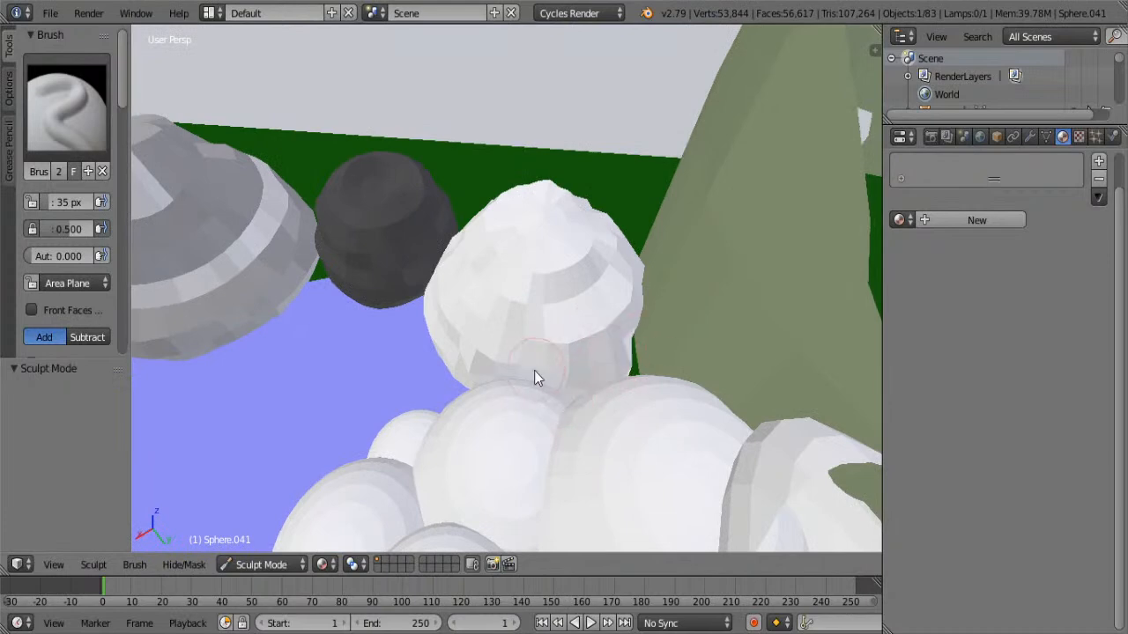
pyautogui.moveTo(450, 378); pyautogui.dragTo(550, 327, button='middle')
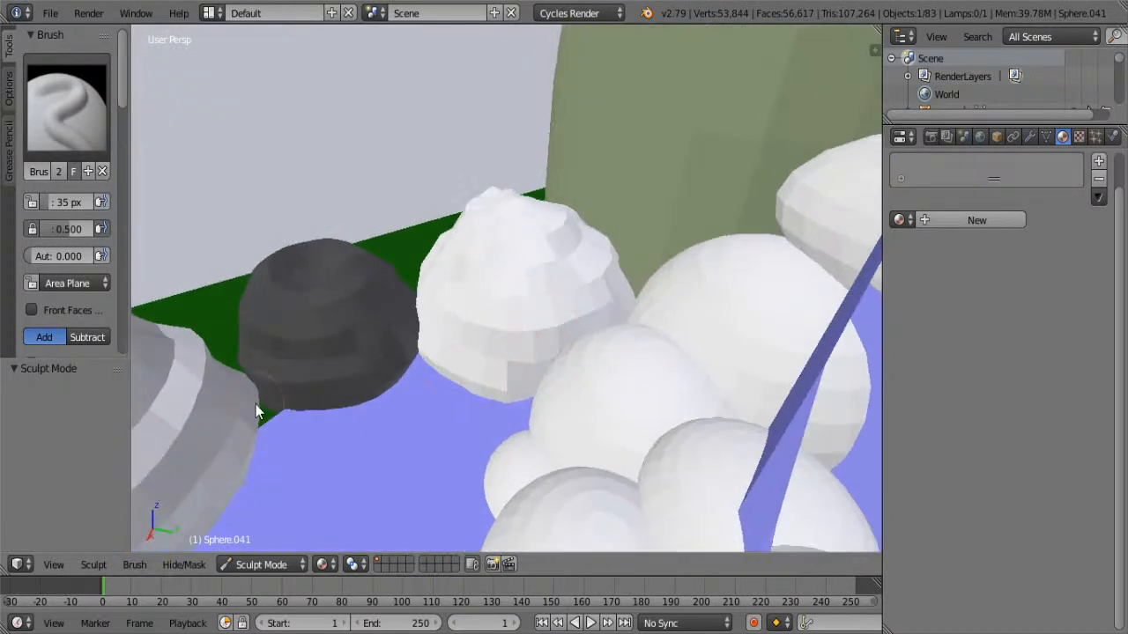
pyautogui.press('Tab')
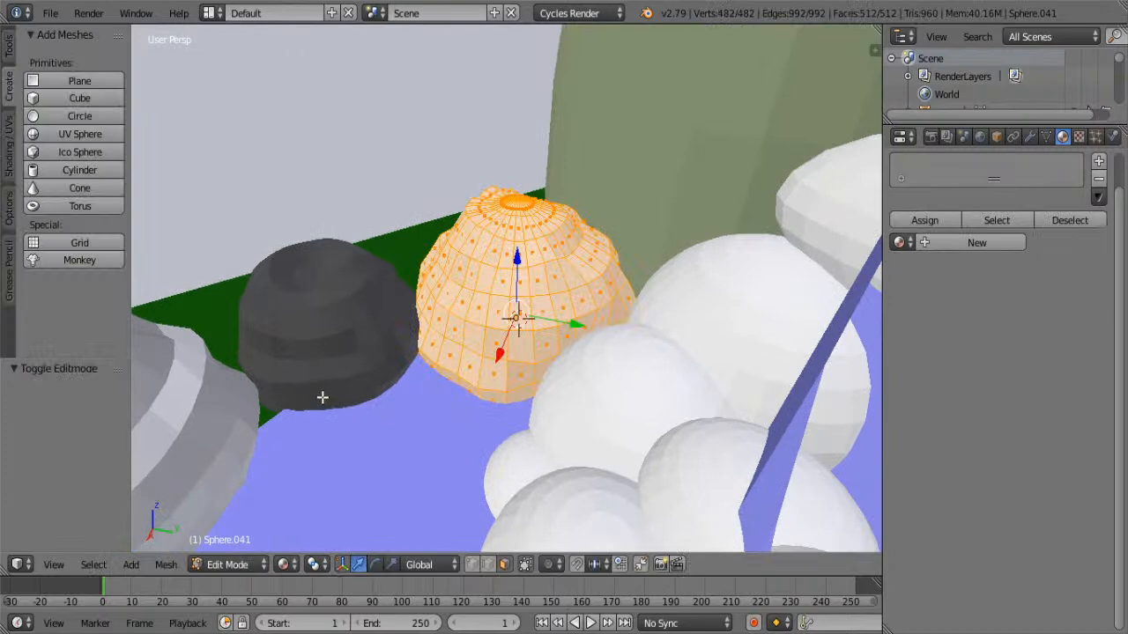
pyautogui.press('Tab')
pyautogui.hotkey('ctrl', 'z')
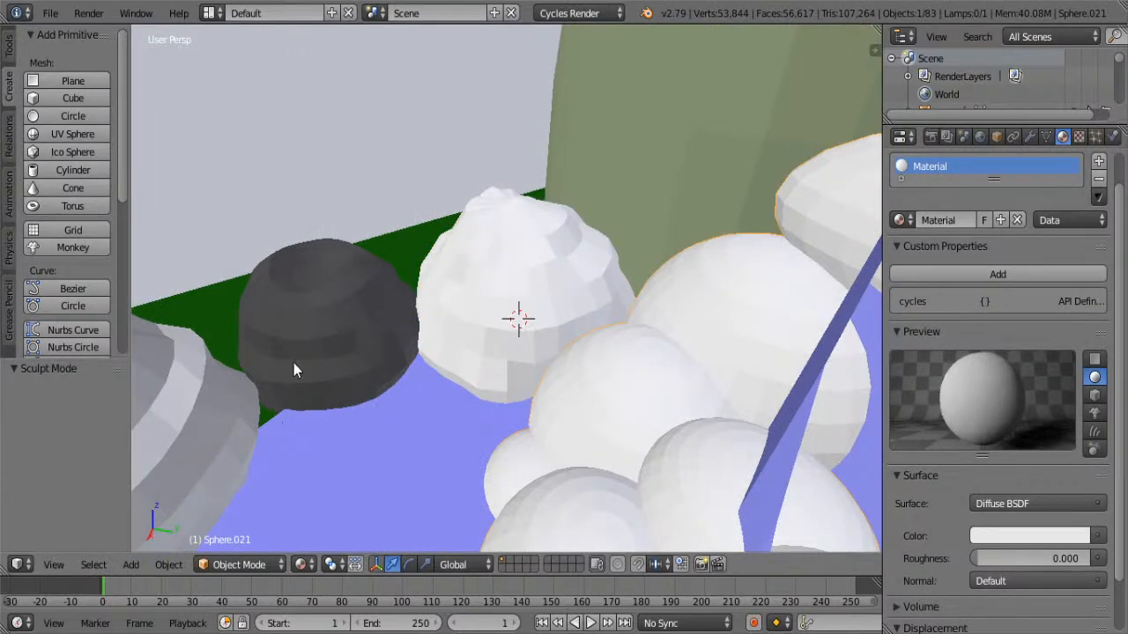
# Sculpt the dark grey stone's lower edge beside the striped grey stone with the brush set to Subtract, then leave Sculpt Mode
pyautogui.rightClick(294, 365)
pyautogui.press('Tab')
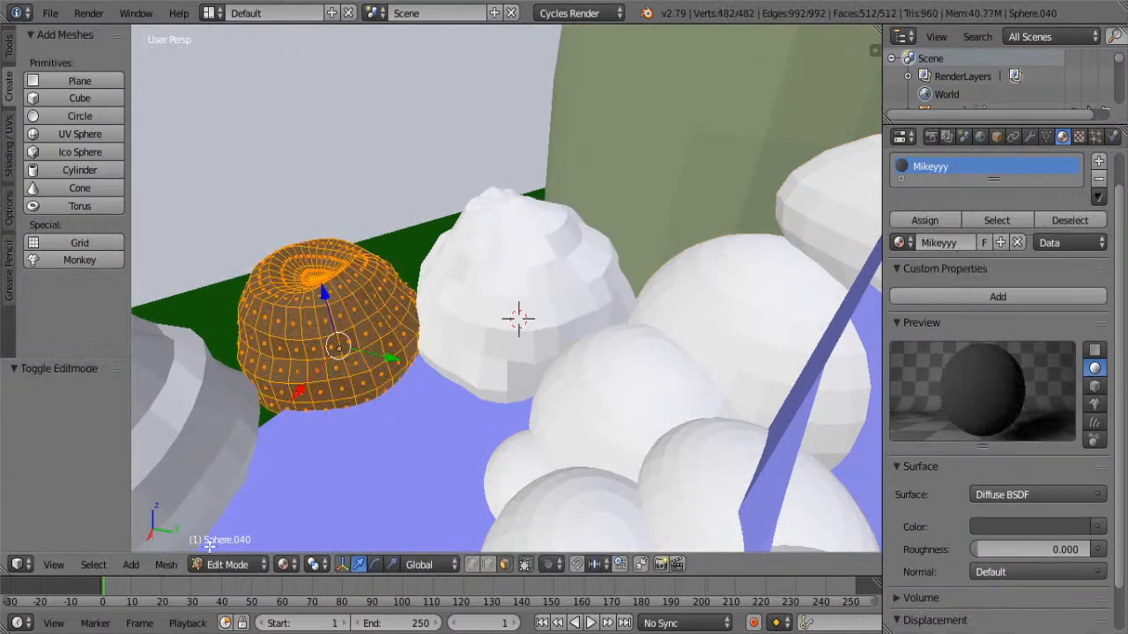
pyautogui.click(232, 566)
pyautogui.click(246, 503)
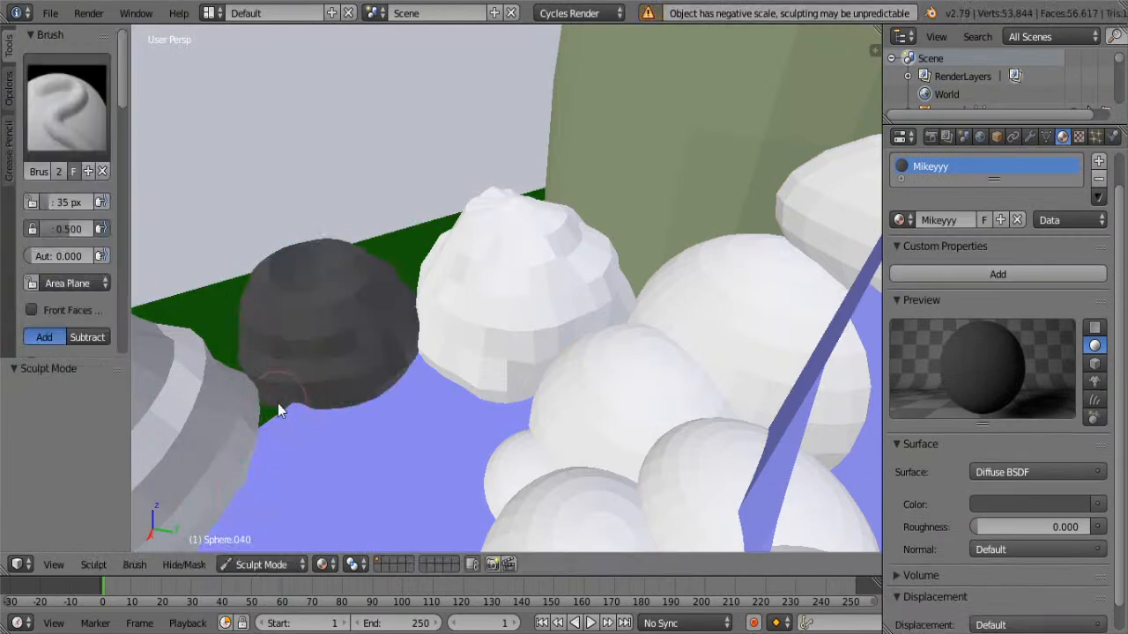
pyautogui.click(89, 338)
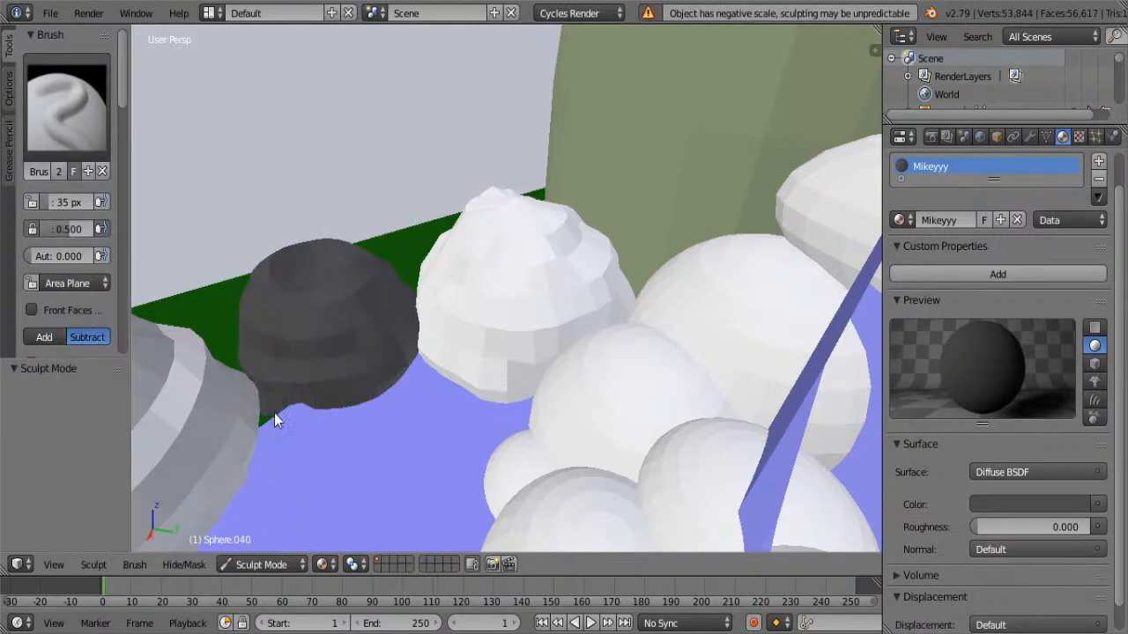
pyautogui.moveTo(266, 429)
pyautogui.mouseDown()
pyautogui.moveTo(249, 428)
pyautogui.moveTo(267, 447)
pyautogui.mouseUp()
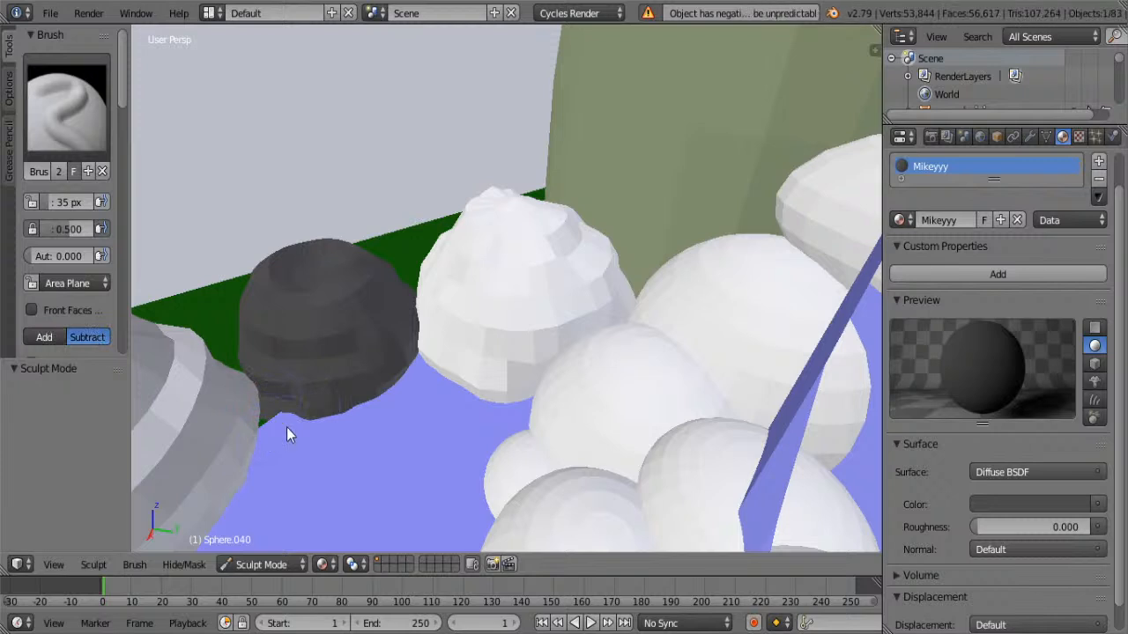
pyautogui.moveTo(291, 416)
pyautogui.mouseDown(button='middle')
pyautogui.moveTo(290, 428)
pyautogui.moveTo(297, 385)
pyautogui.moveTo(270, 400)
pyautogui.mouseUp(button='middle')
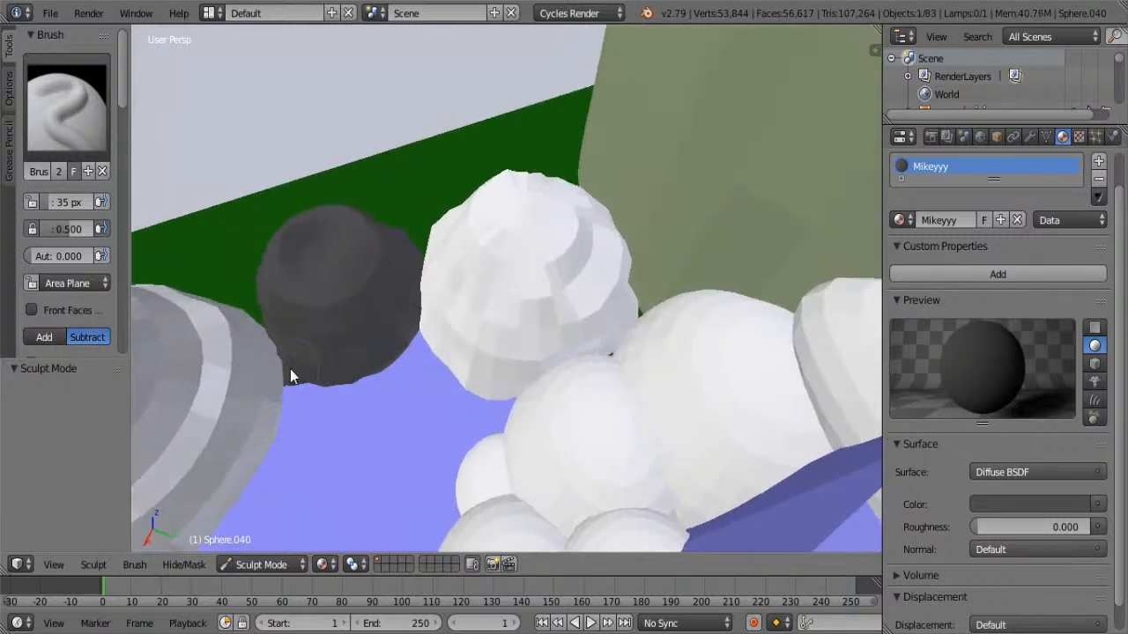
pyautogui.press('Tab')
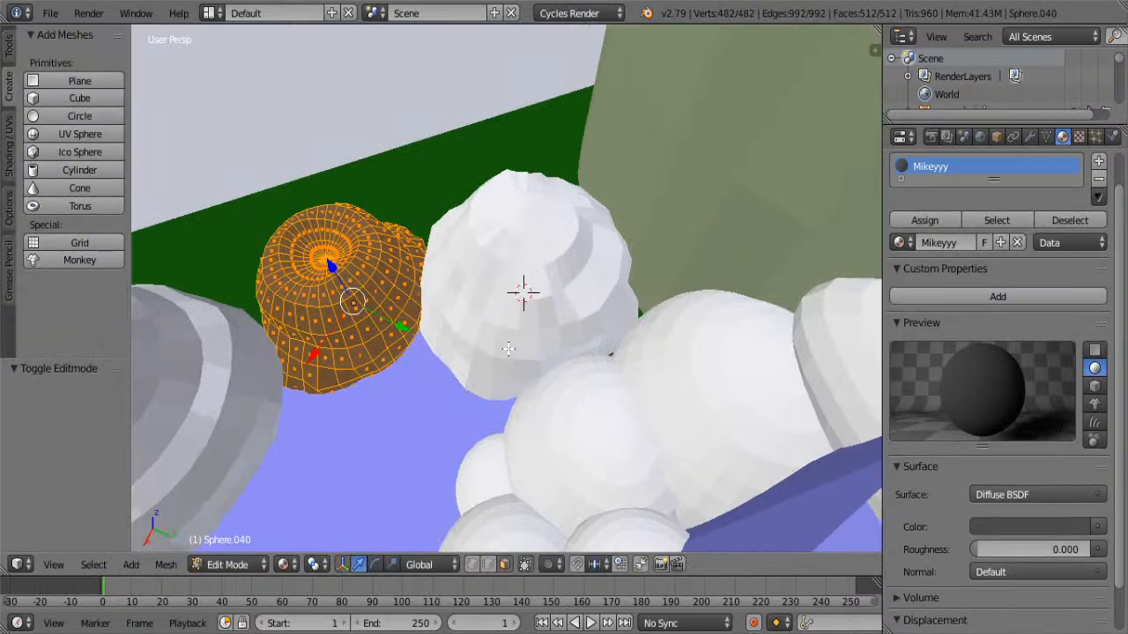
pyautogui.press('Tab')
# Give the white sculpted stone a new material named with the person's first name and set its colour to teal green
pyautogui.rightClick(494, 310)
pyautogui.click(274, 569)
pyautogui.click(285, 537)
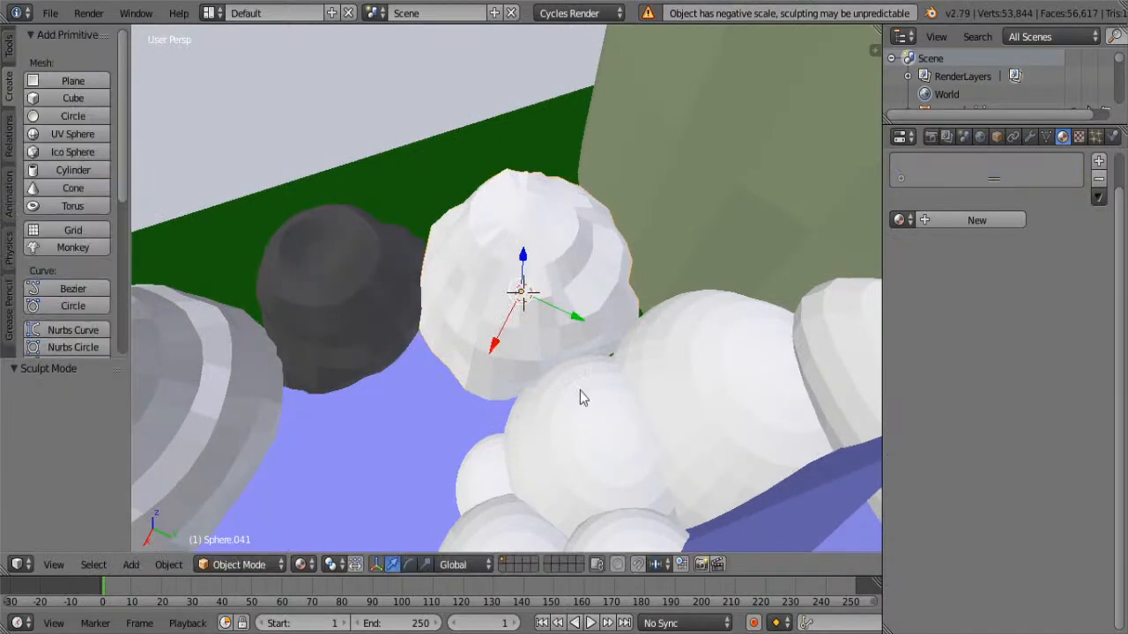
pyautogui.click(980, 222)
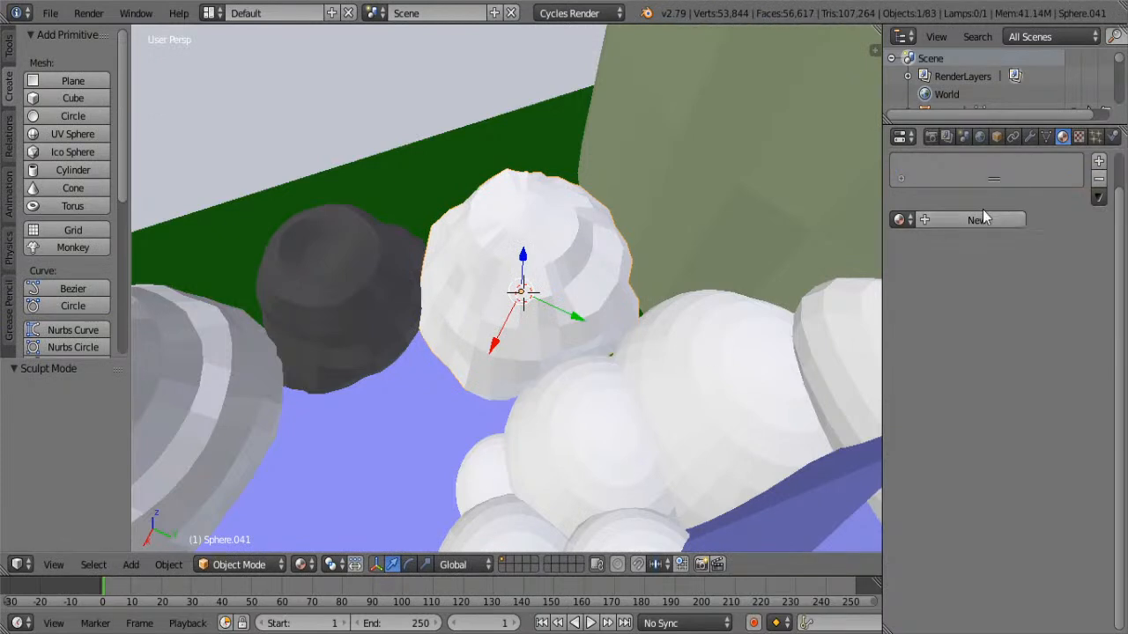
pyautogui.doubleClick(962, 166)
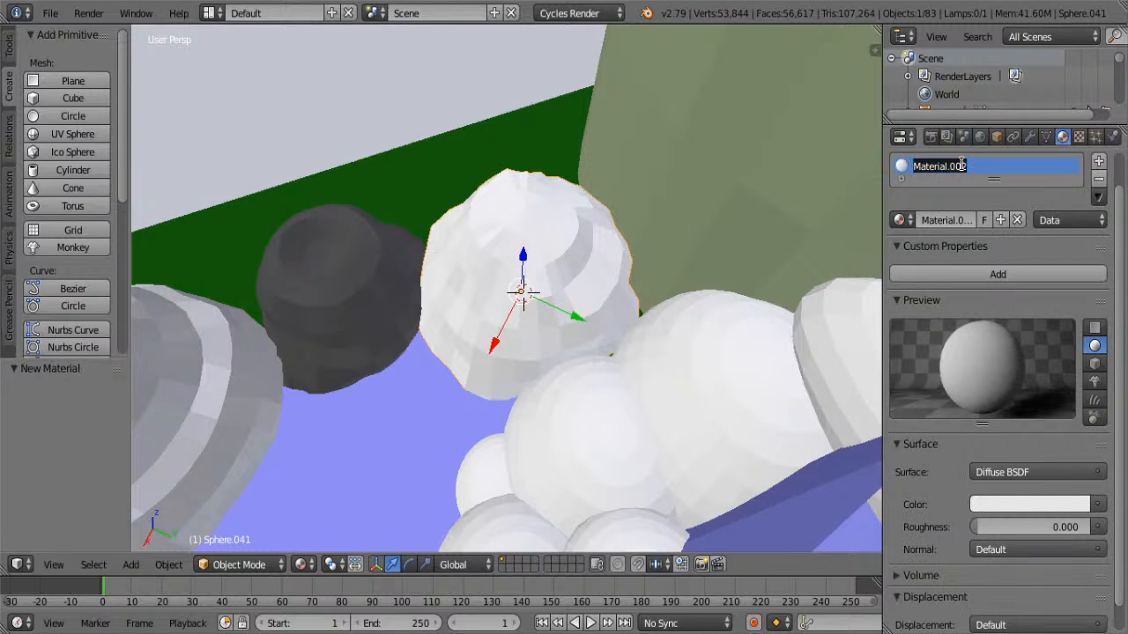
pyautogui.write('Mel')
pyautogui.click(1033, 504)
pyautogui.click(1031, 502)
pyautogui.moveTo(1006, 308)
pyautogui.mouseDown()
pyautogui.moveTo(1010, 277)
pyautogui.moveTo(990, 277)
pyautogui.mouseUp()
pyautogui.moveTo(1075, 269); pyautogui.dragTo(1076, 281)
# Select the large border rocks in turn, from the dark grey one round to the pale blue one, and examine their material names
pyautogui.scroll(-10, 630, 293)
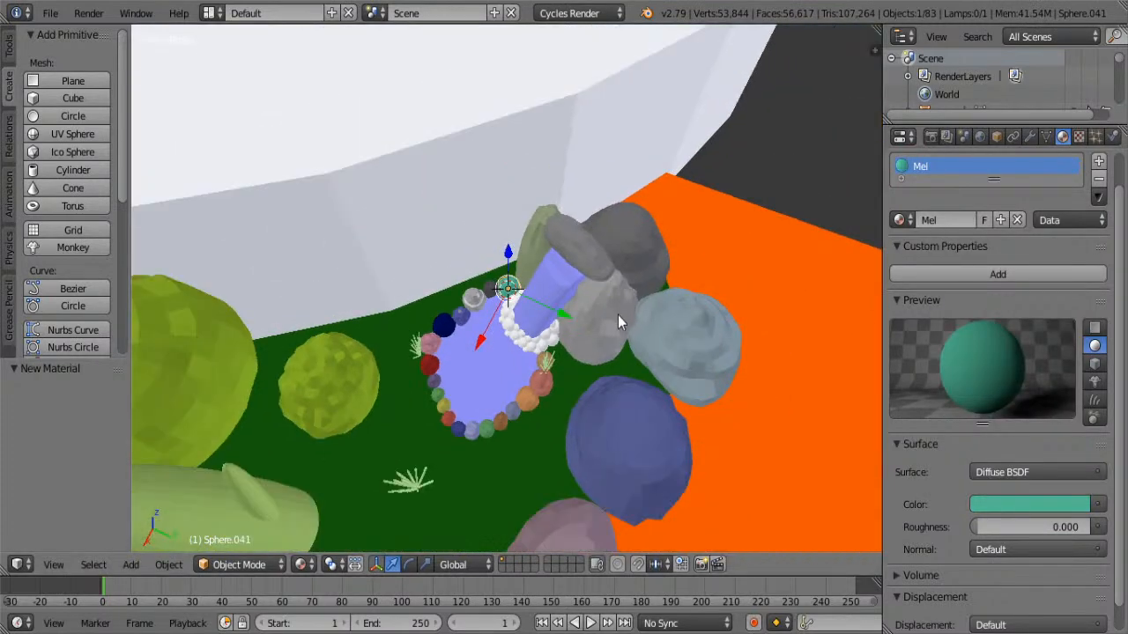
pyautogui.moveTo(617, 322); pyautogui.dragTo(636, 289, button='middle')
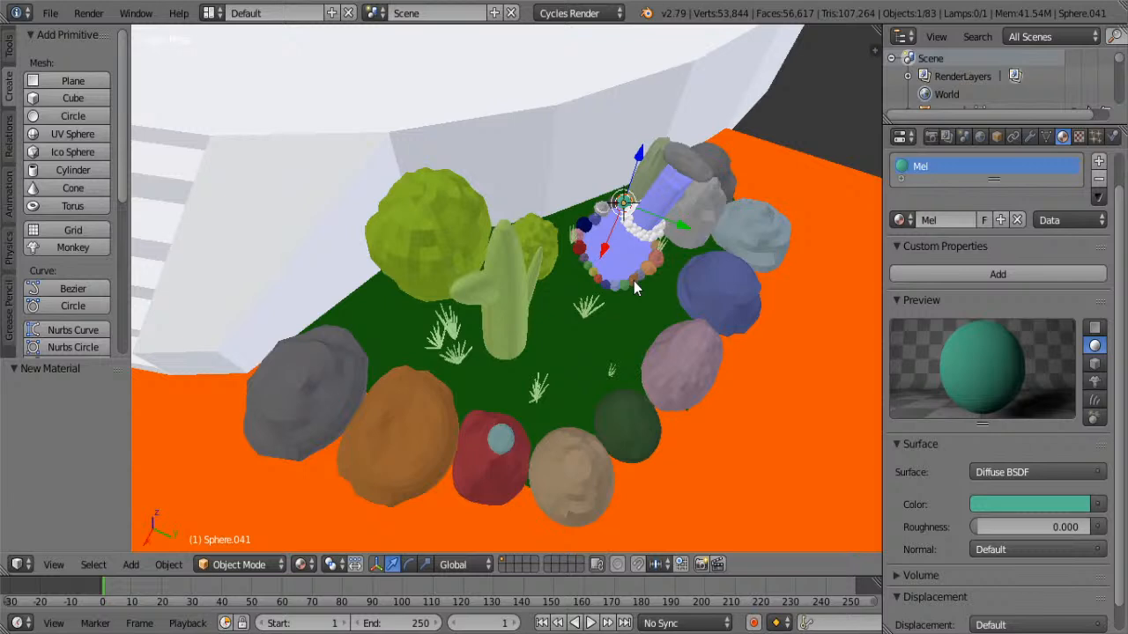
pyautogui.moveTo(534, 357); pyautogui.dragTo(374, 364, button='middle')
pyautogui.rightClick(374, 361)
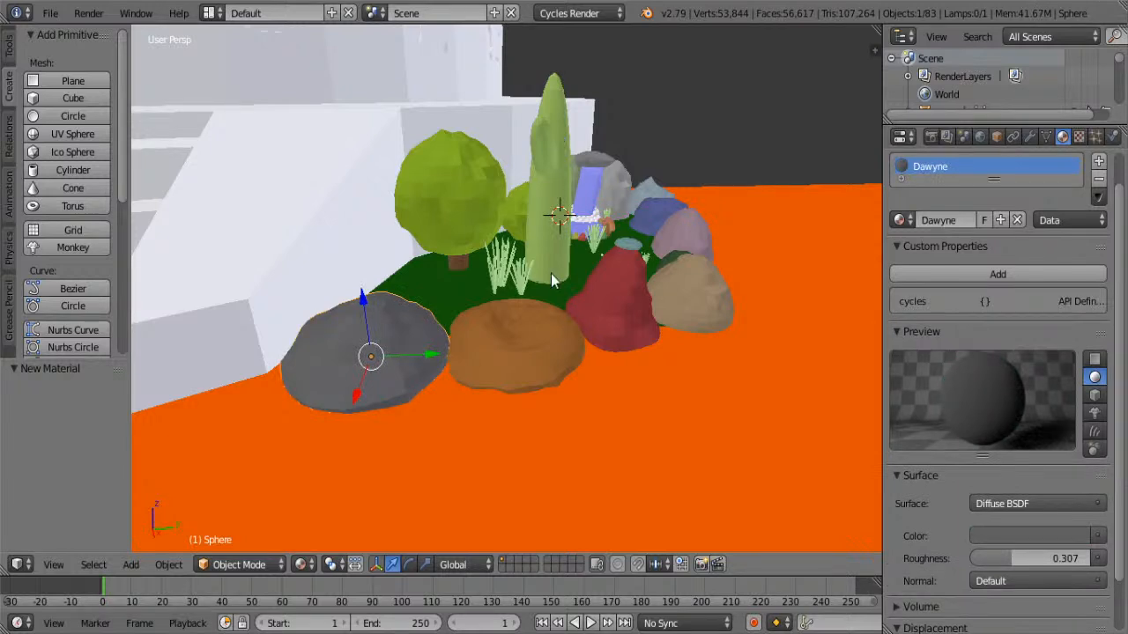
pyautogui.rightClick(492, 343)
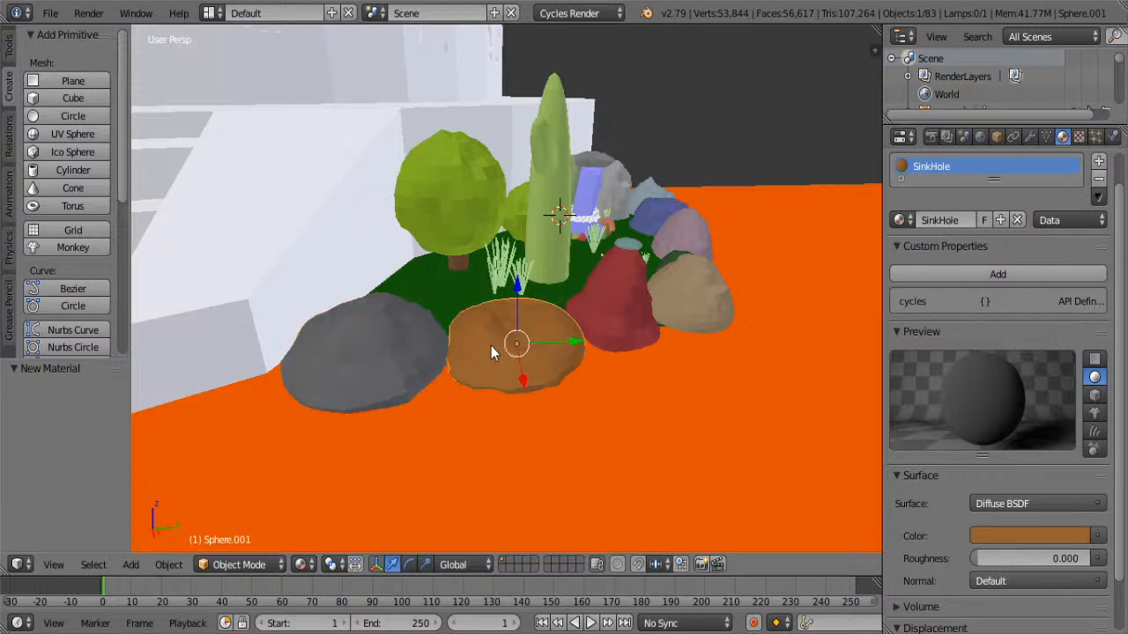
pyautogui.rightClick(615, 304)
pyautogui.moveTo(655, 322); pyautogui.dragTo(545, 375, button='middle')
pyautogui.rightClick(620, 264)
pyautogui.rightClick(532, 382)
pyautogui.rightClick(602, 361)
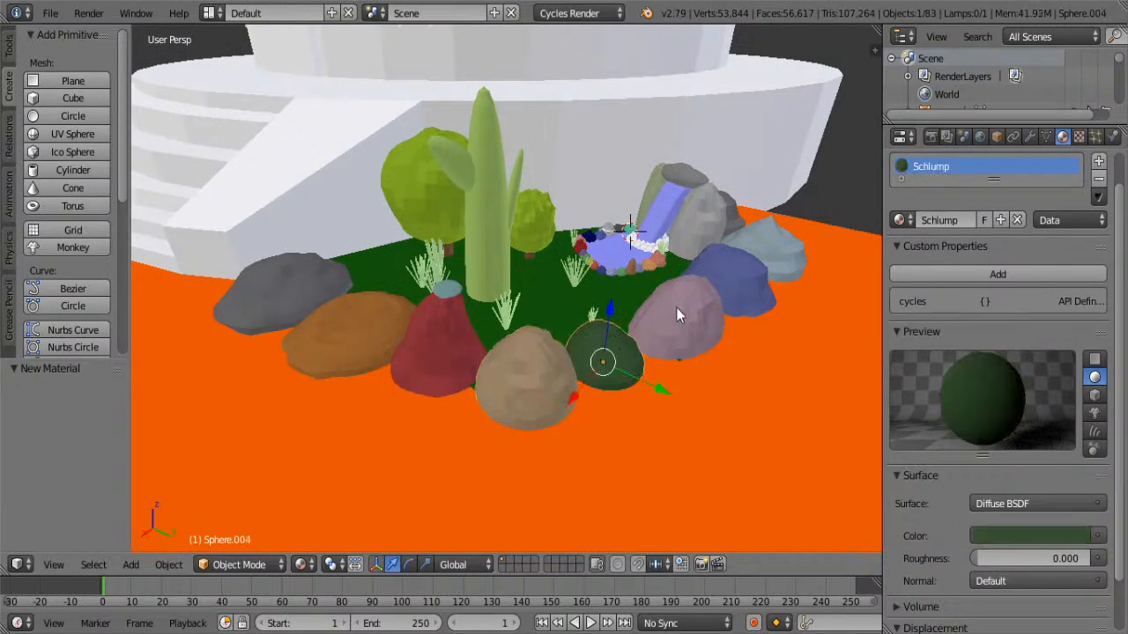
pyautogui.rightClick(700, 309)
pyautogui.moveTo(733, 312); pyautogui.dragTo(666, 401, button='middle')
pyautogui.rightClick(685, 417)
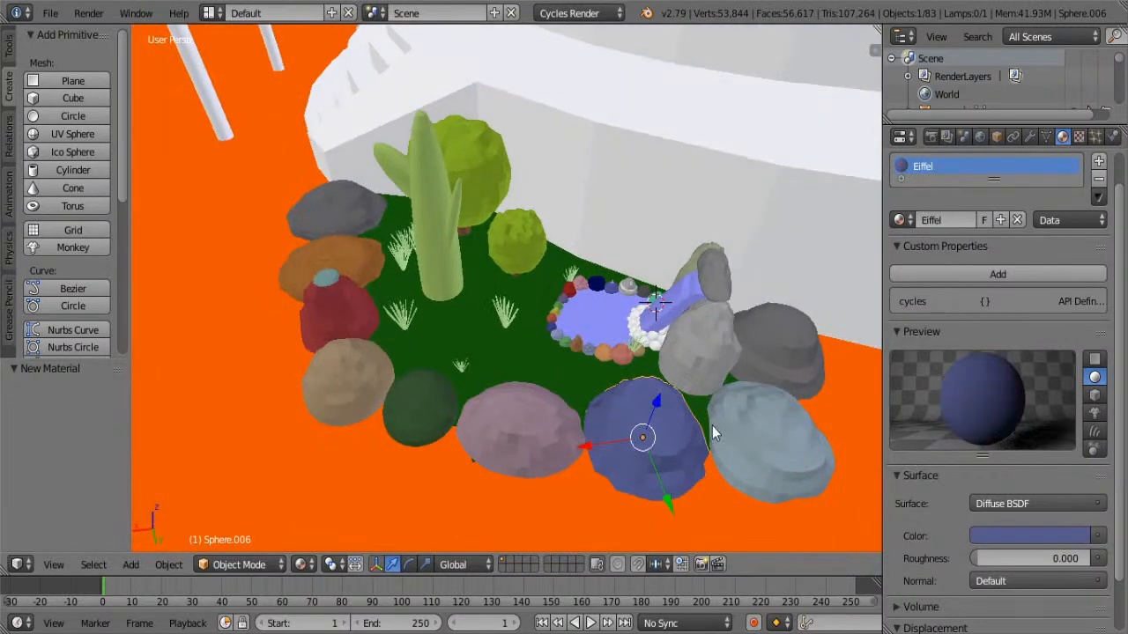
pyautogui.rightClick(769, 428)
# Inspect the peak of the pale blue rock and check the material names of the dark grey rock and the waterfall rocks
pyautogui.moveTo(769, 428); pyautogui.dragTo(566, 246, button='middle')
pyautogui.scroll(3, 733, 385)
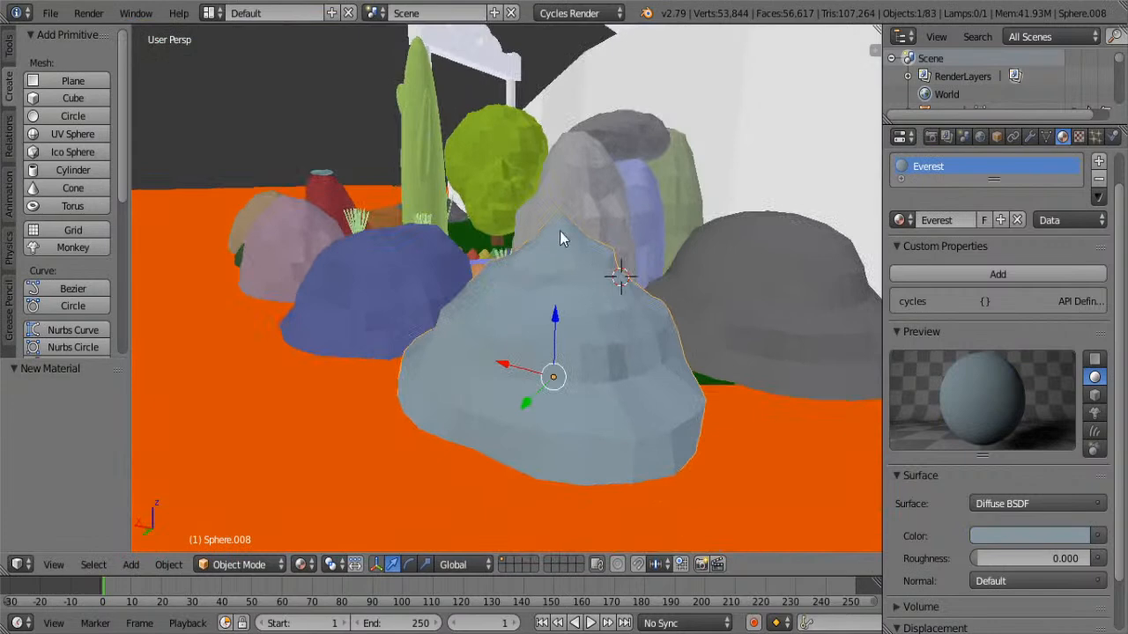
pyautogui.rightClick(727, 270)
pyautogui.moveTo(728, 243); pyautogui.dragTo(647, 473, button='middle')
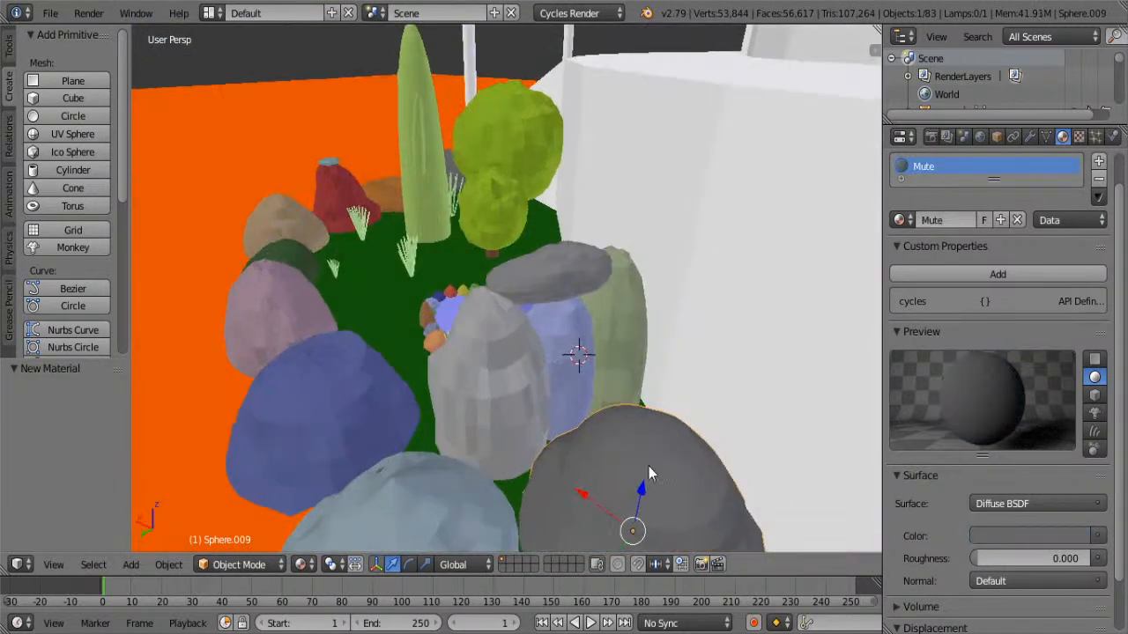
pyautogui.rightClick(566, 352)
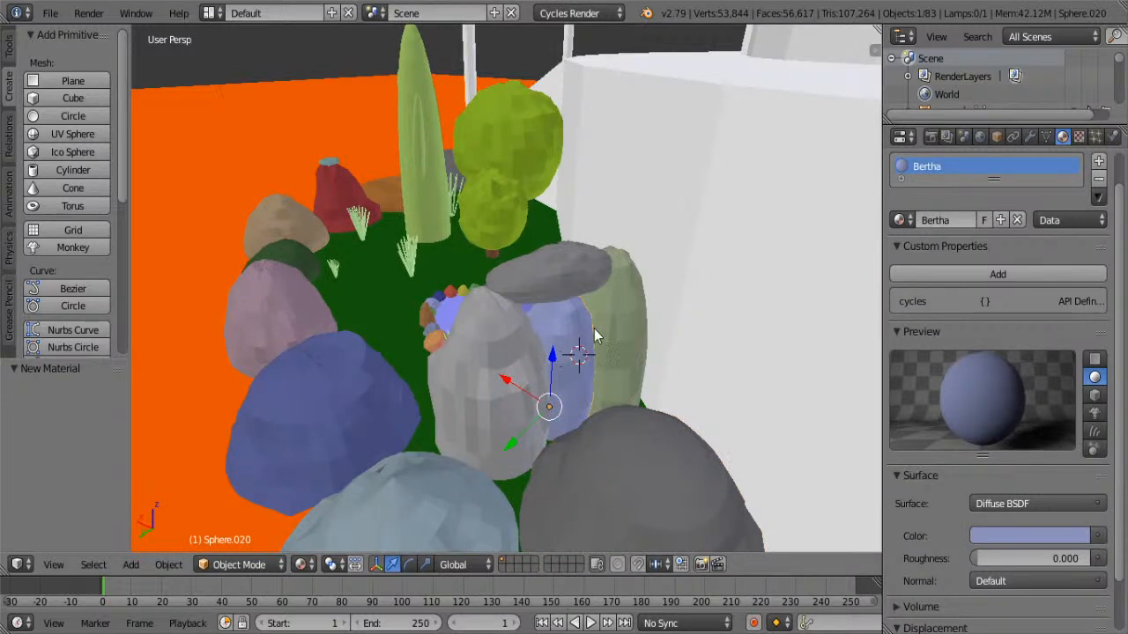
pyautogui.rightClick(495, 385)
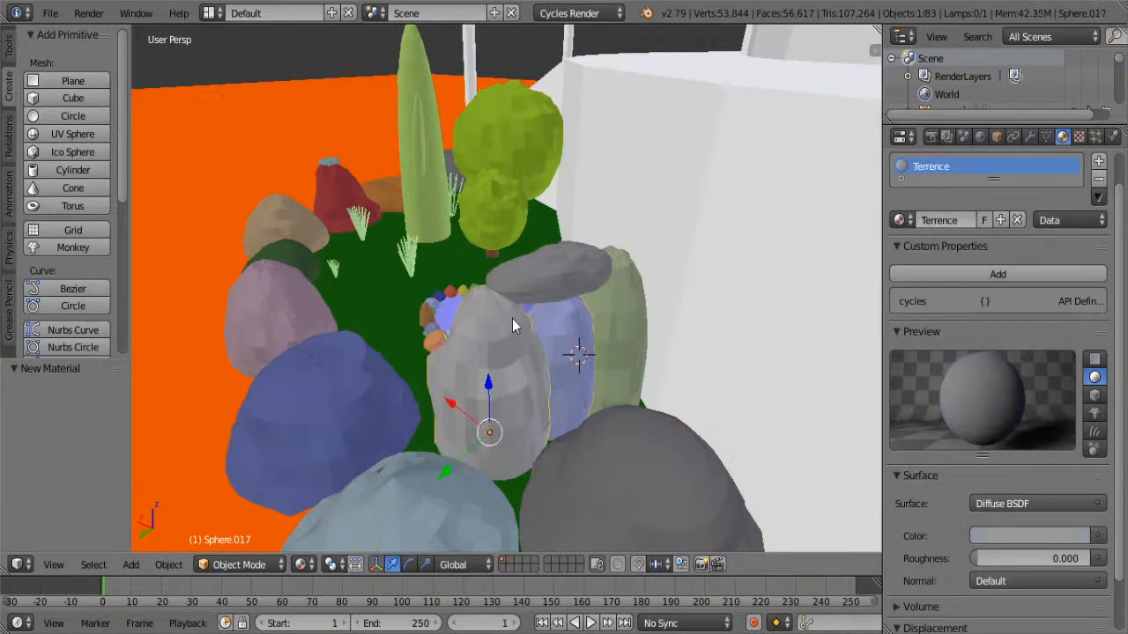
pyautogui.rightClick(557, 278)
pyautogui.rightClick(610, 315)
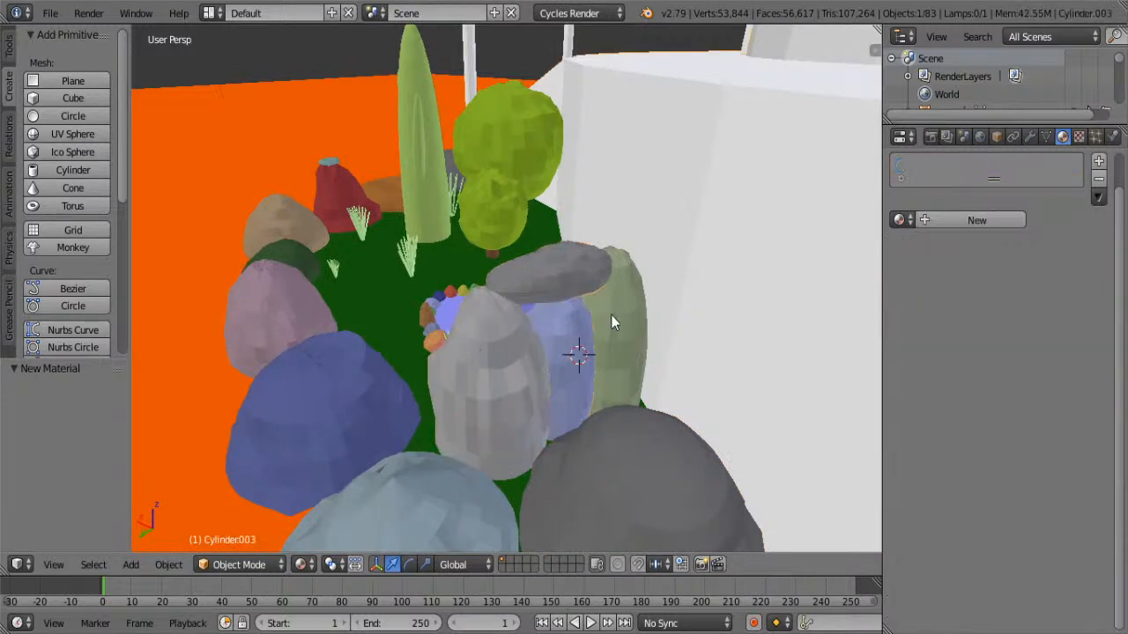
pyautogui.rightClick(620, 327)
pyautogui.moveTo(619, 326); pyautogui.dragTo(800, 335, button='middle')
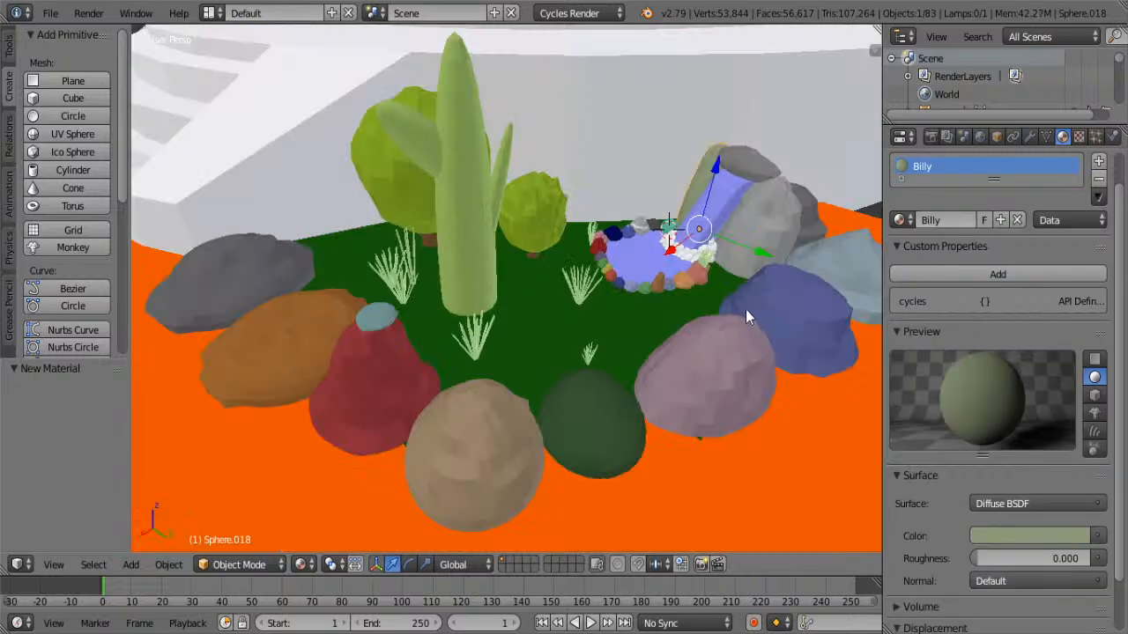
# Select the pond stones from the tan one beside the grass to the tall brown one and read their material names
pyautogui.moveTo(745, 309); pyautogui.dragTo(584, 342, button='middle')
pyautogui.scroll(2, 747, 292)
pyautogui.scroll(2, 673, 347)
pyautogui.scroll(5, 628, 356)
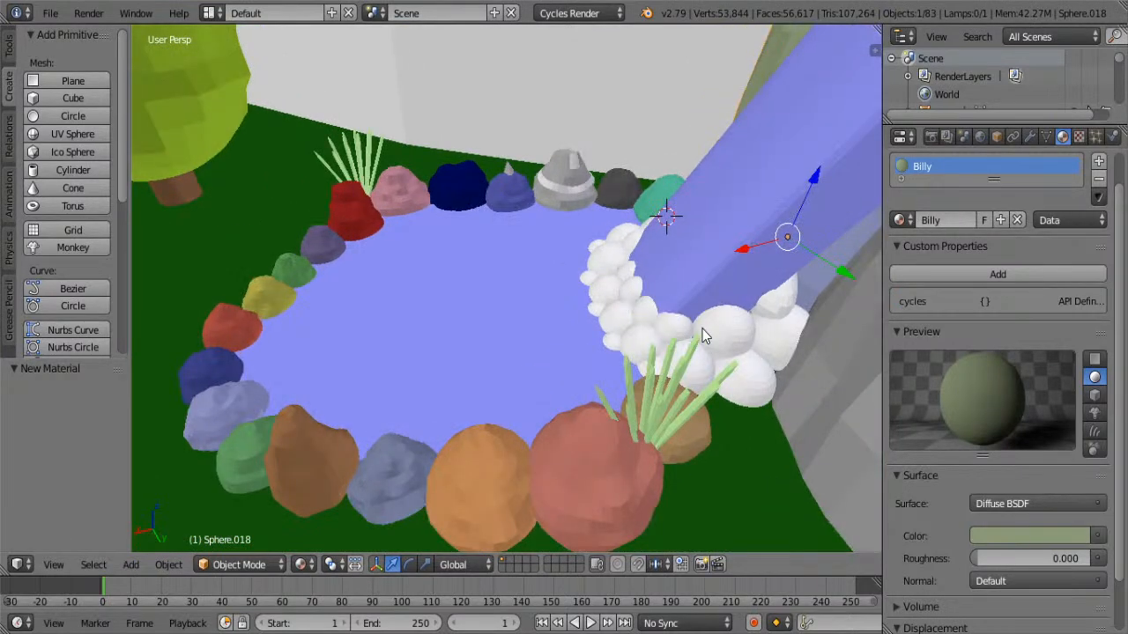
pyautogui.rightClick(691, 432)
pyautogui.rightClick(686, 434)
pyautogui.scroll(4, 691, 444)
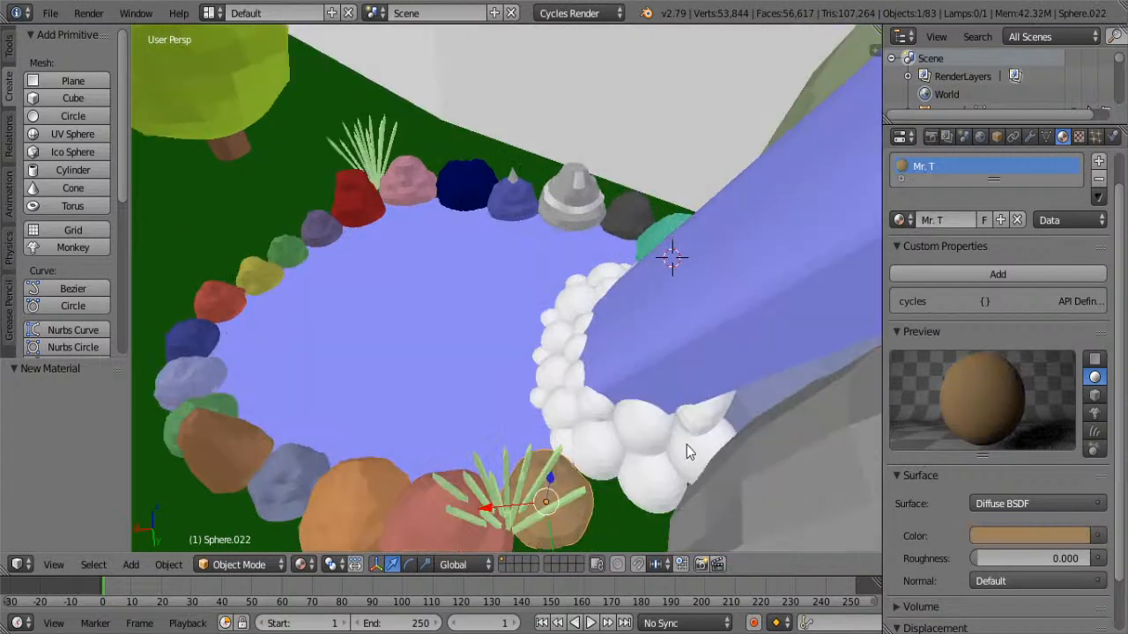
pyautogui.rightClick(438, 463)
pyautogui.scroll(-5, 459, 462)
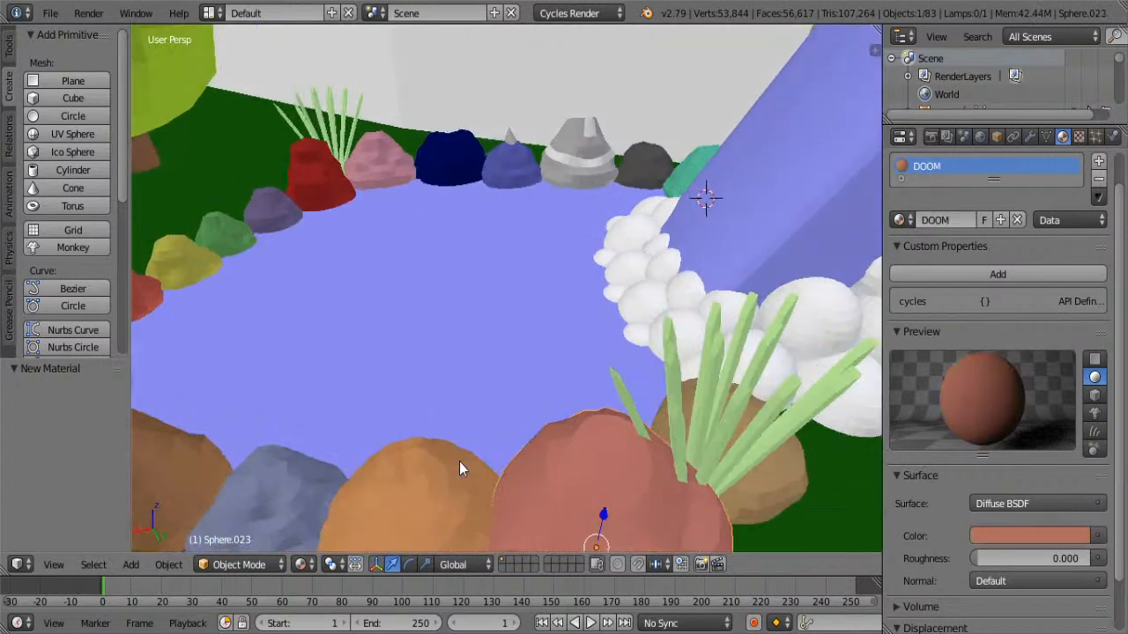
pyautogui.rightClick(448, 441)
pyautogui.moveTo(447, 440); pyautogui.dragTo(475, 434, button='middle')
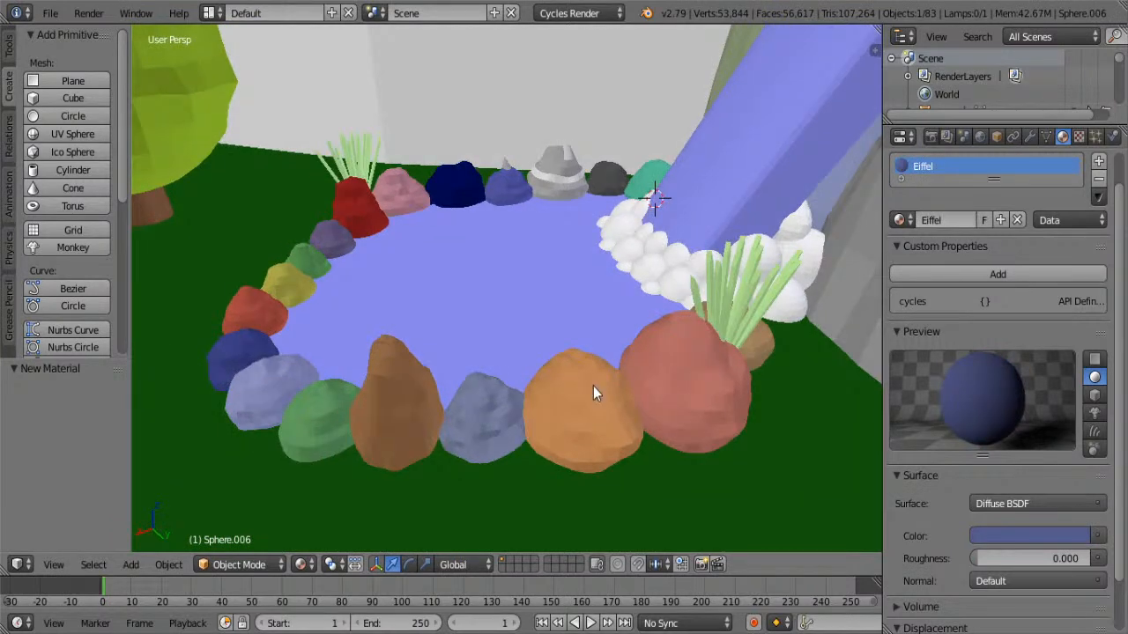
pyautogui.rightClick(593, 386)
pyautogui.rightClick(499, 417)
pyautogui.rightClick(479, 412)
pyautogui.rightClick(479, 412)
pyautogui.rightClick(479, 412)
pyautogui.rightClick(479, 412)
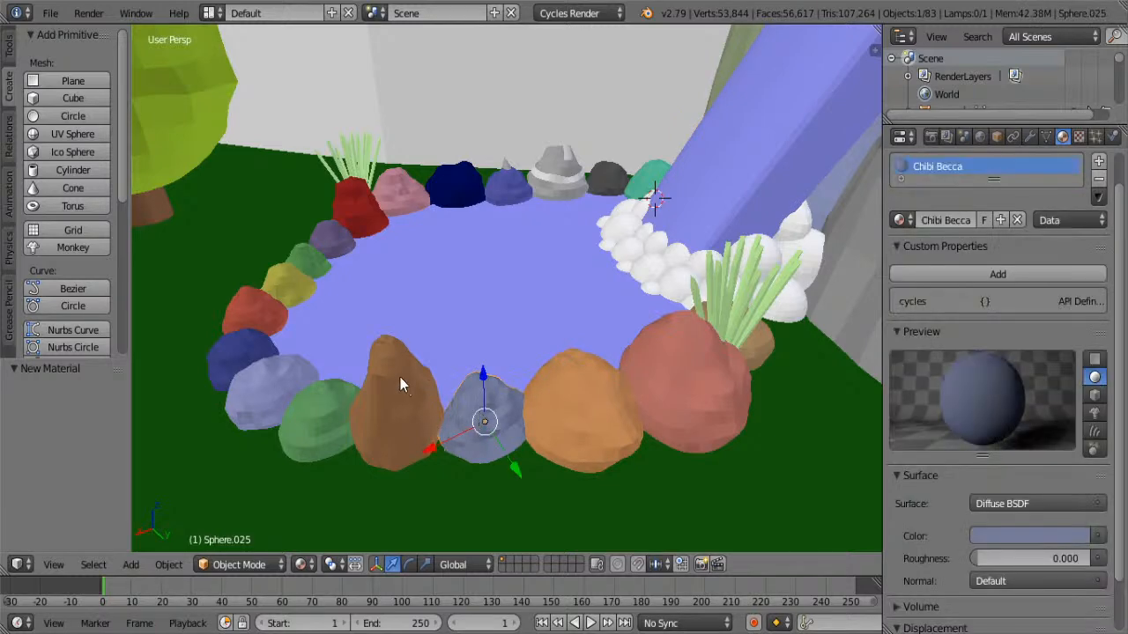
pyautogui.rightClick(395, 391)
# Check the material names of the green, lavender and dark blue stones next to the tall brown one
pyautogui.moveTo(393, 394); pyautogui.dragTo(568, 358, button='middle')
pyautogui.rightClick(675, 301)
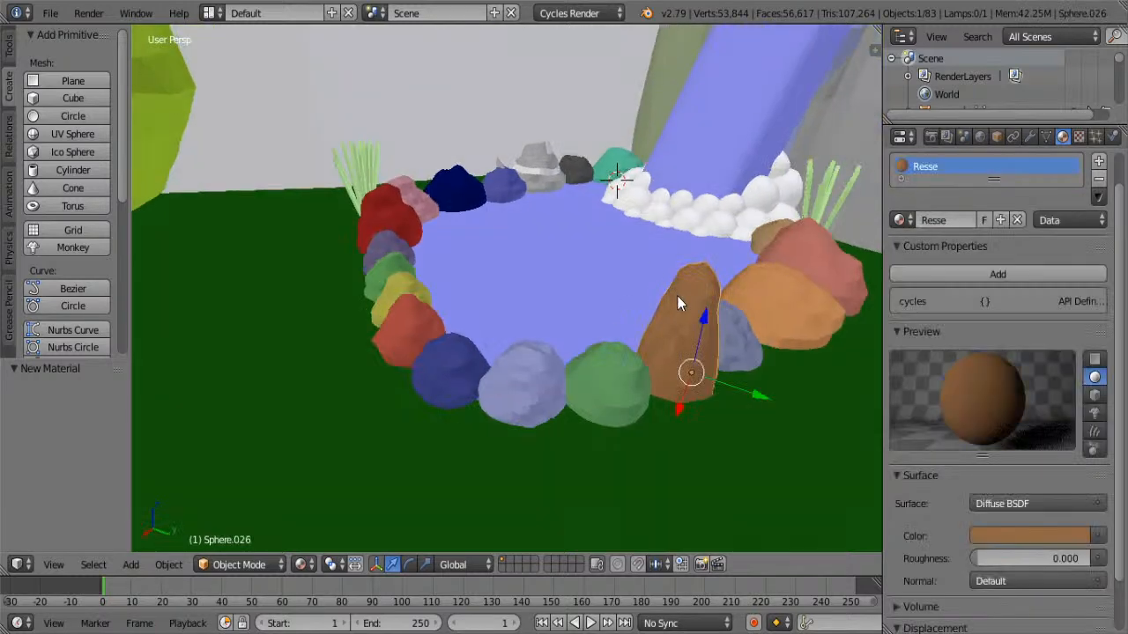
pyautogui.rightClick(625, 368)
pyautogui.rightClick(543, 390)
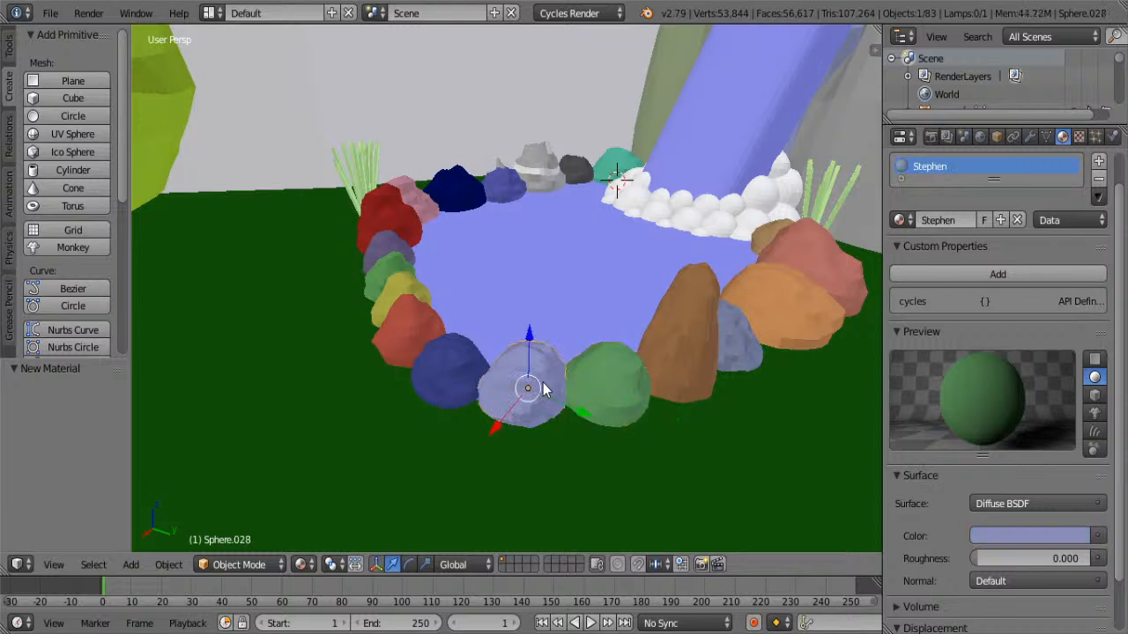
pyautogui.rightClick(453, 384)
pyautogui.moveTo(447, 378); pyautogui.dragTo(620, 456, button='middle')
pyautogui.rightClick(608, 423)
pyautogui.rightClick(573, 506)
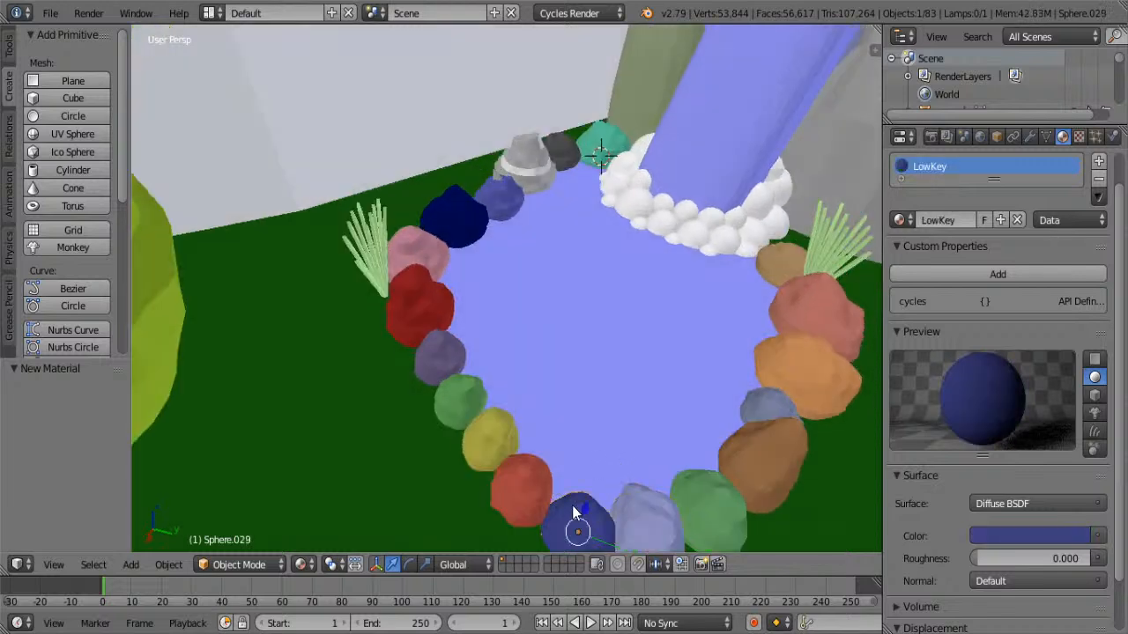
# Go through the pond's far side stones from the orange-red one to the pink one, reading each material name
pyautogui.rightClick(523, 488)
pyautogui.rightClick(485, 445)
pyautogui.rightClick(452, 399)
pyautogui.rightClick(436, 366)
pyautogui.rightClick(432, 308)
pyautogui.rightClick(434, 265)
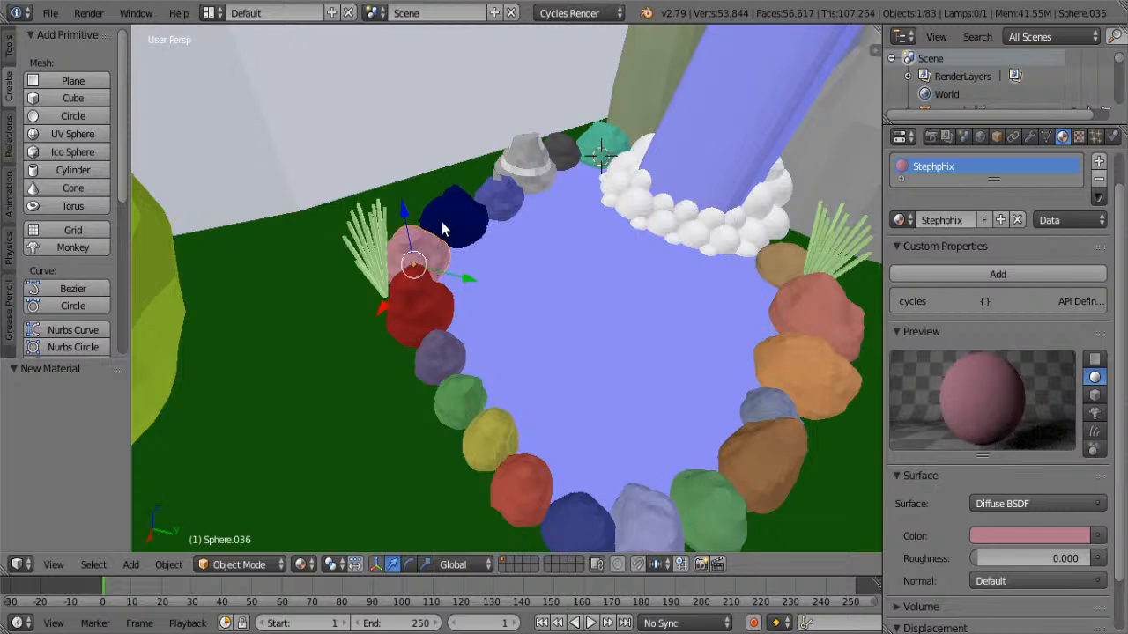
# Read the material names of the remaining pond stones, from the dark blue one to the teal one beside the waterfall foam
pyautogui.rightClick(465, 205)
pyautogui.rightClick(499, 193)
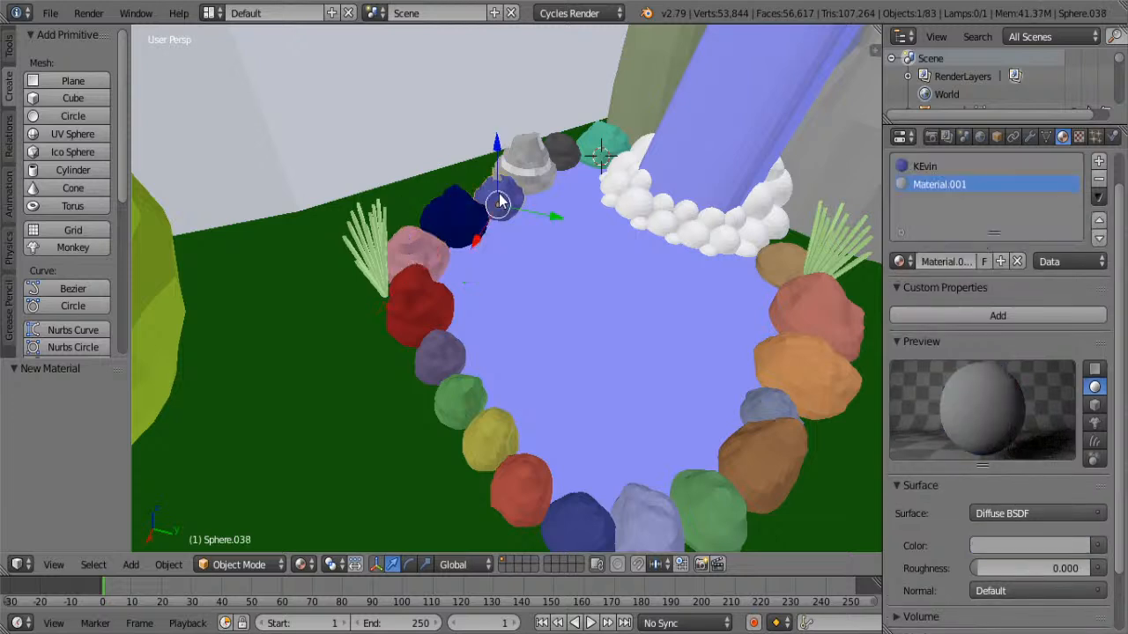
pyautogui.rightClick(529, 156)
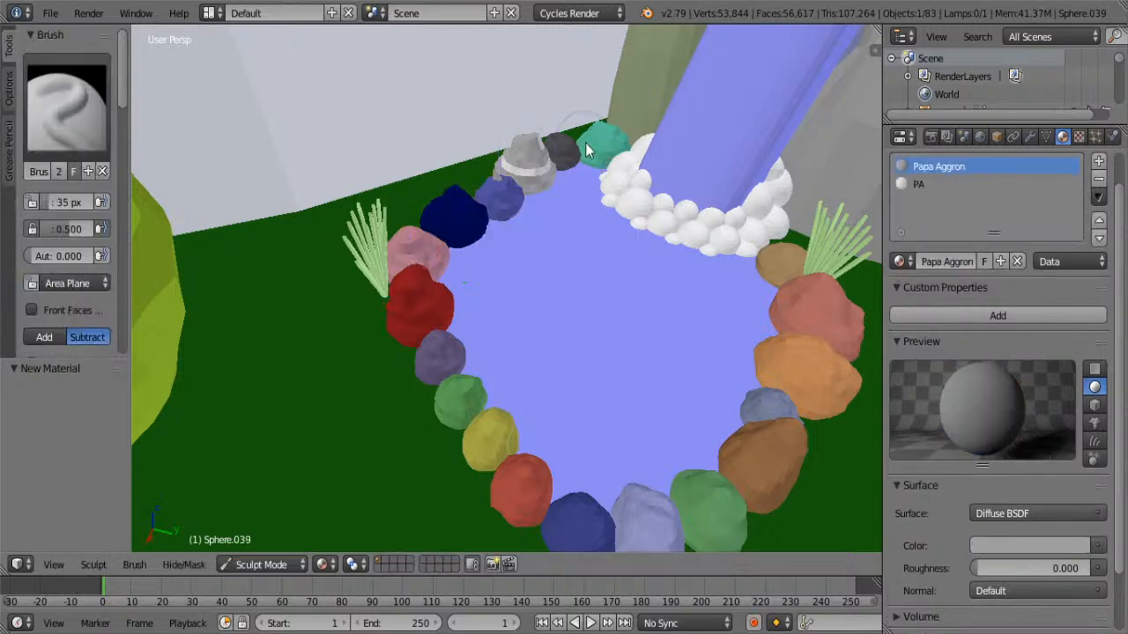
pyautogui.rightClick(553, 146)
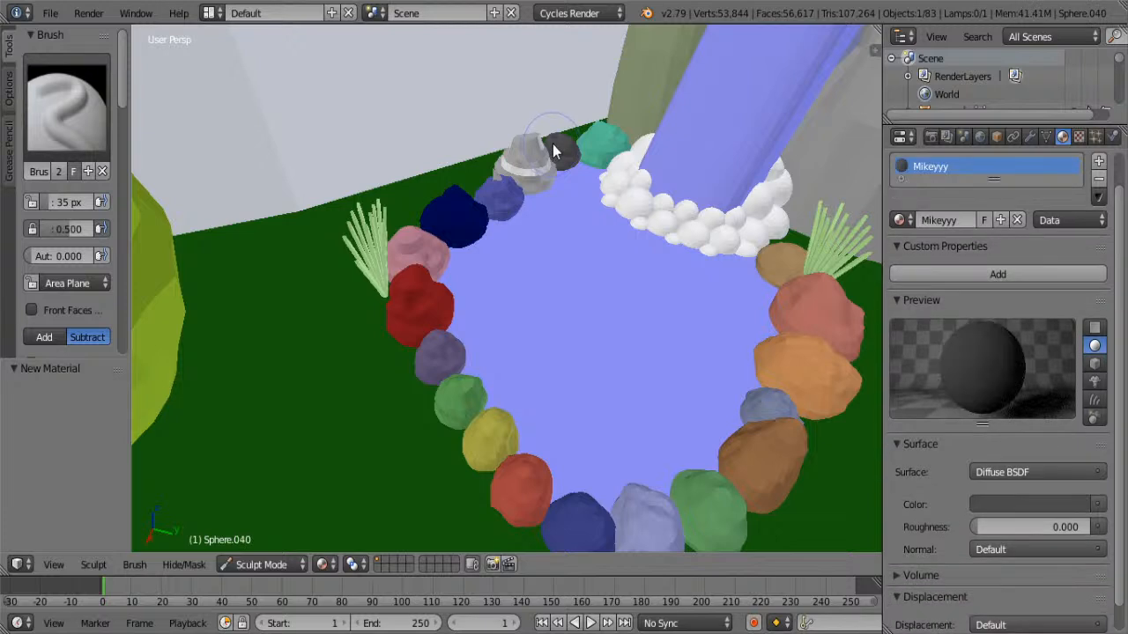
pyautogui.rightClick(608, 145)
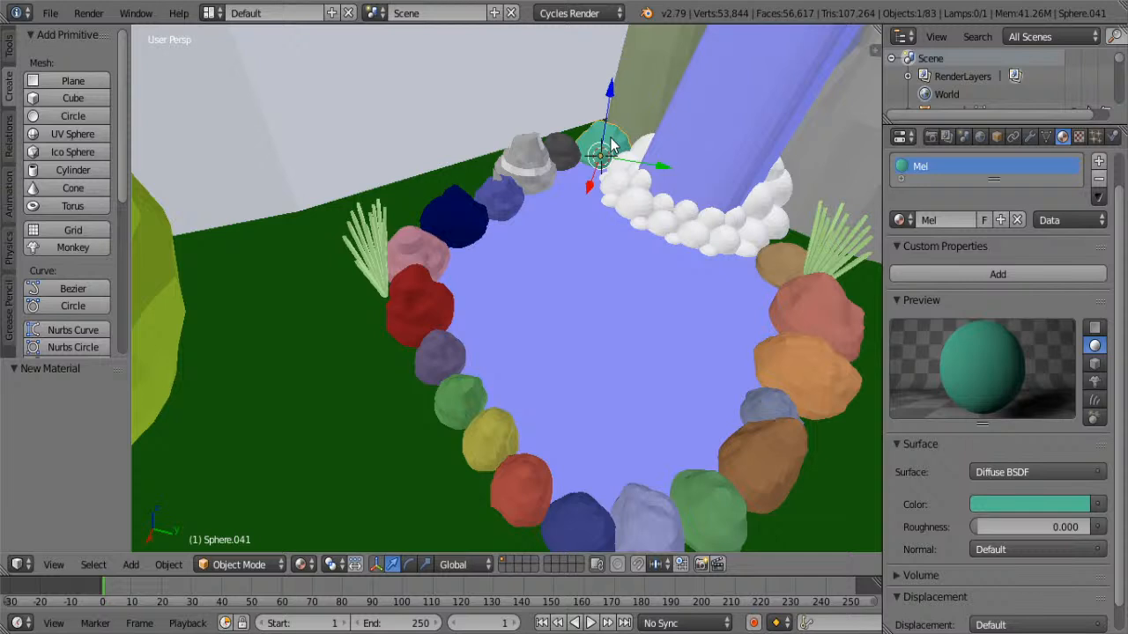
# Review the whole garden, including the cactus, bushes, grass tufts, border rocks and pond
pyautogui.scroll(-10, 481, 185)
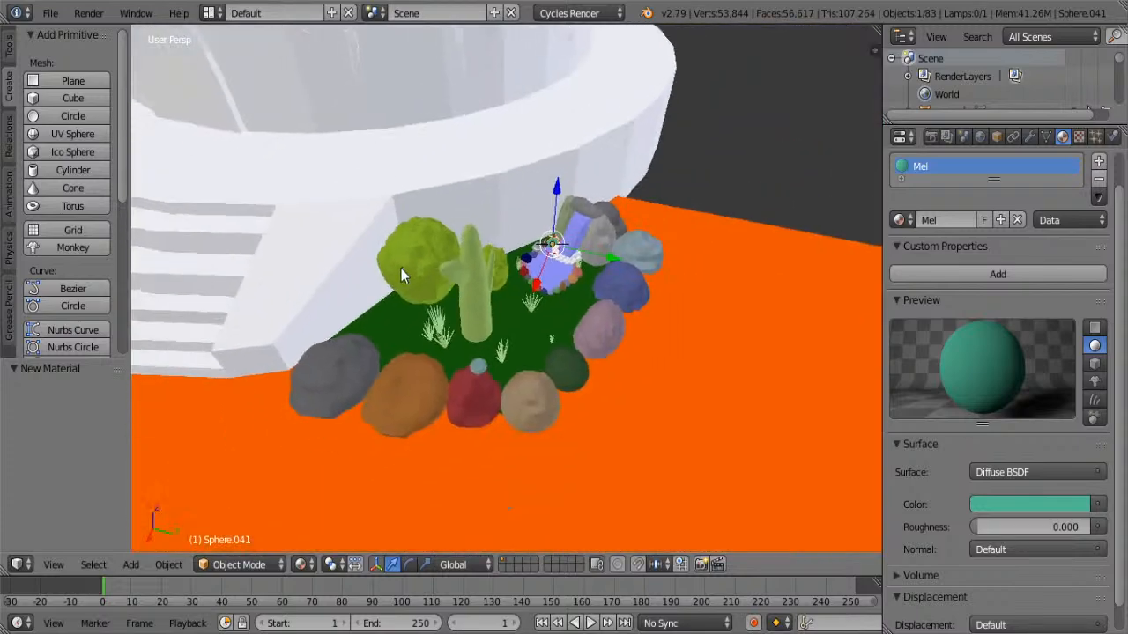
pyautogui.keyDown('shift'); pyautogui.moveTo(400, 268); pyautogui.dragTo(479, 247, button='middle'); pyautogui.keyUp('shift')
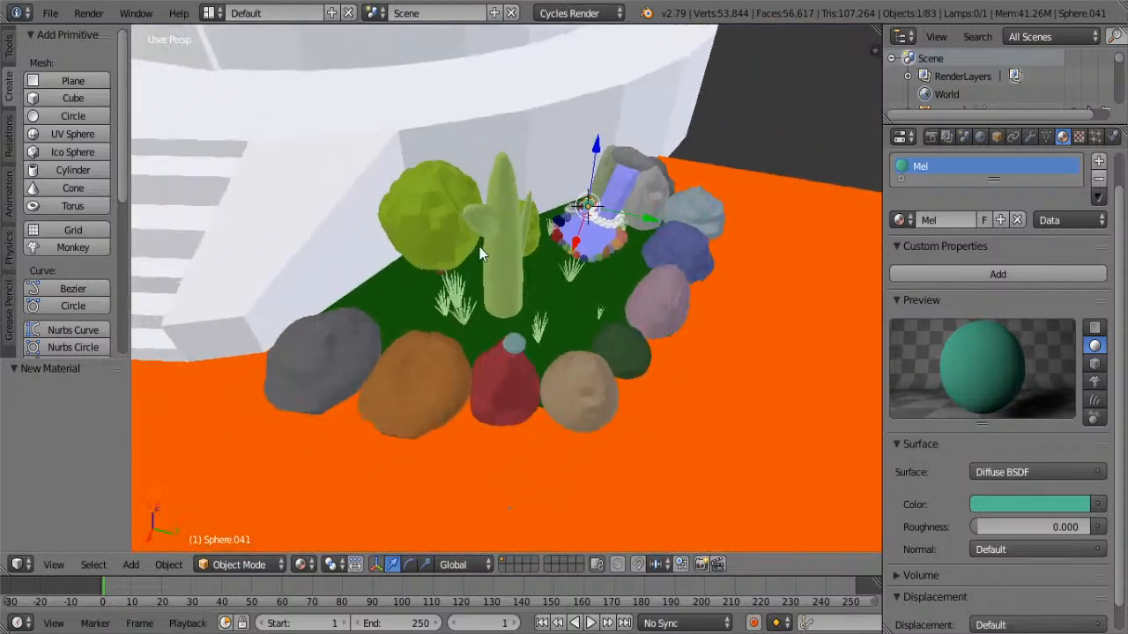
pyautogui.scroll(3, 529, 232)
pyautogui.moveTo(554, 222); pyautogui.dragTo(523, 230, button='middle')
pyautogui.moveTo(493, 345); pyautogui.dragTo(472, 295, button='middle')
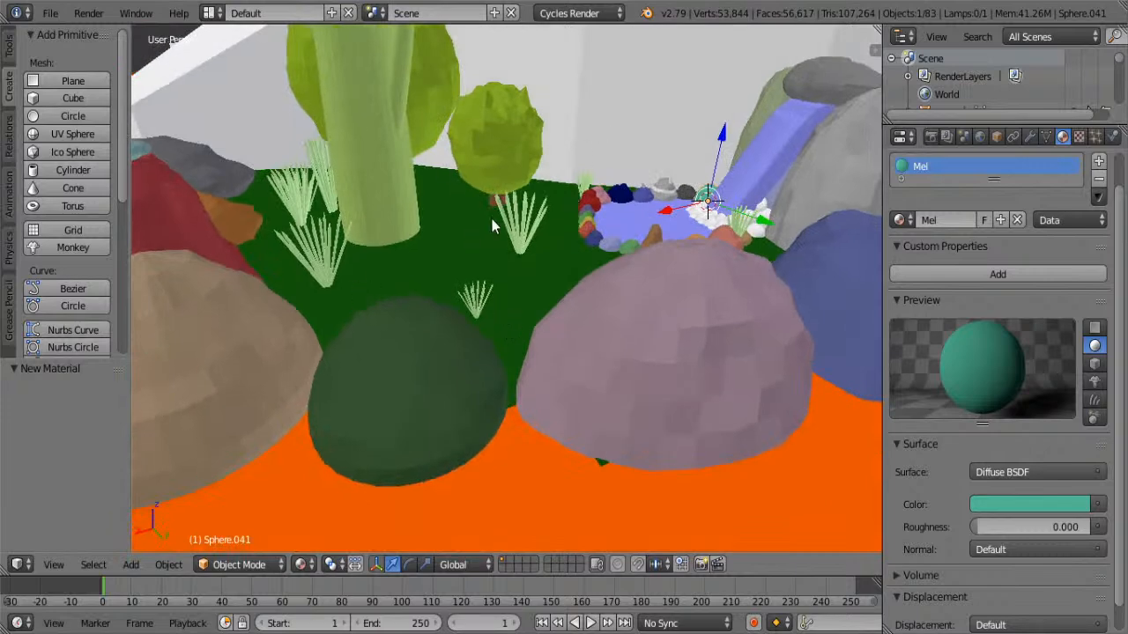
pyautogui.moveTo(355, 255); pyautogui.dragTo(473, 362, button='middle')
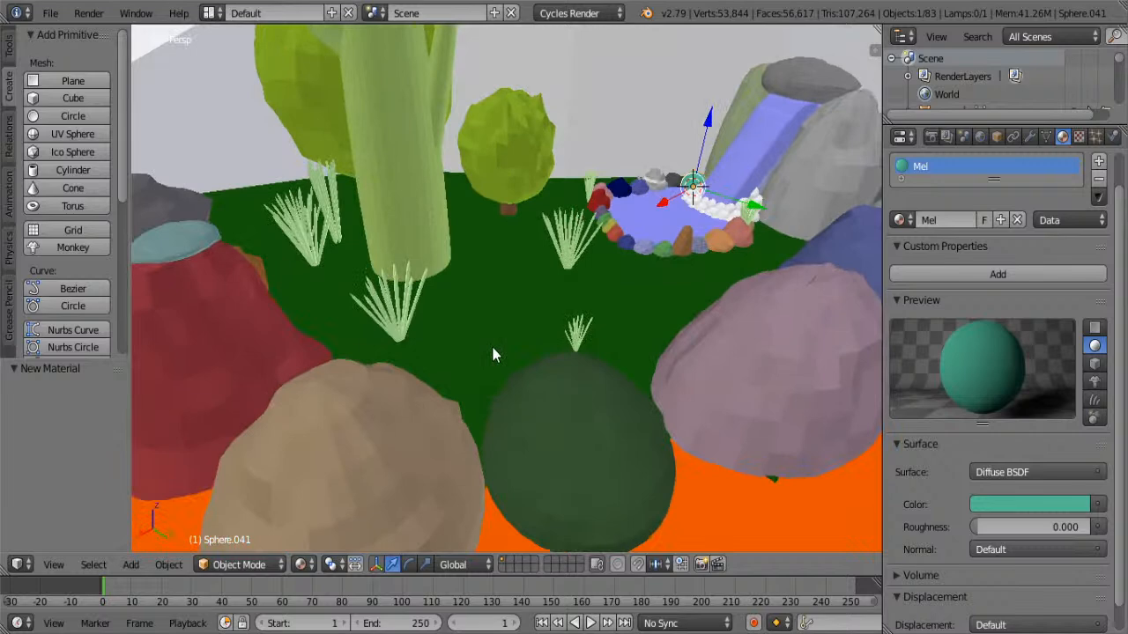
# Move the grass plane's edge that sticks out beneath the mauve rock by -0.039 along X
pyautogui.rightClick(773, 484)
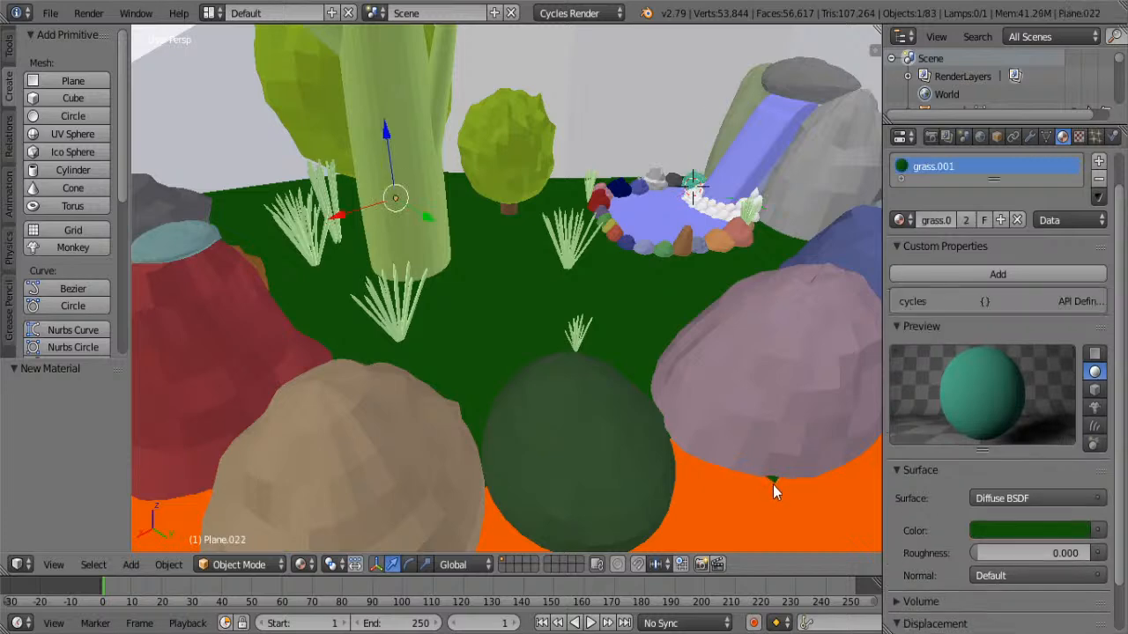
pyautogui.press('Tab')
pyautogui.scroll(2, 783, 521)
pyautogui.moveTo(781, 521); pyautogui.dragTo(499, 522, button='middle')
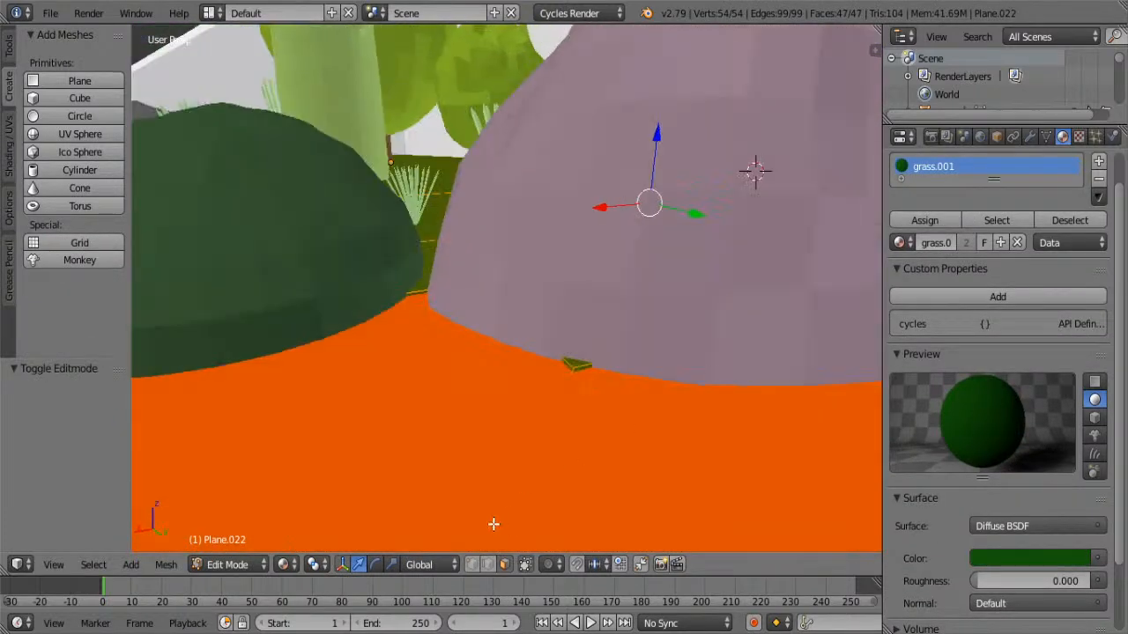
pyautogui.rightClick(577, 370)
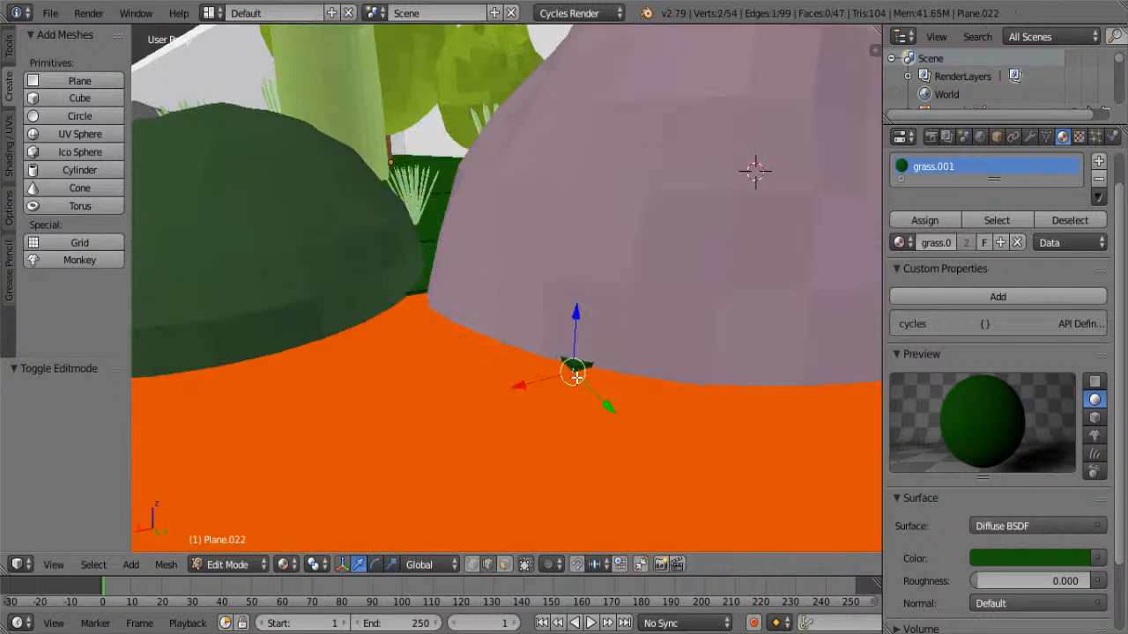
pyautogui.press('g')
pyautogui.press('z')
pyautogui.click(564, 381)
pyautogui.moveTo(690, 405); pyautogui.dragTo(659, 378, button='middle')
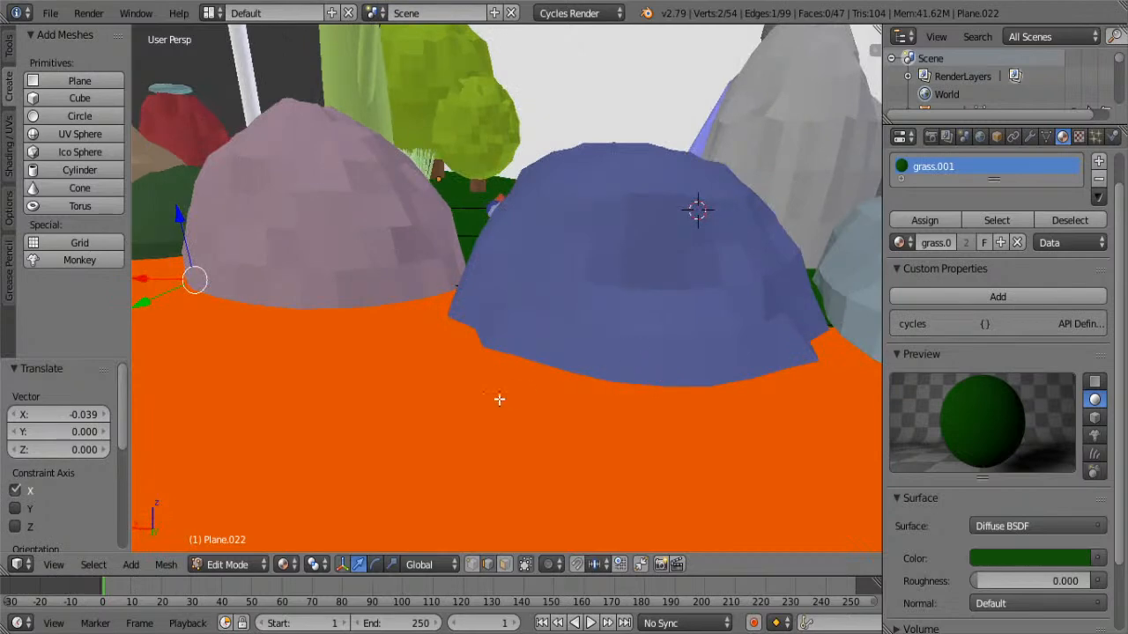
pyautogui.press('Tab')
# View the full temple with both gardens, deselect the grass plane and place the 3D cursor in the empty space beside the roof
pyautogui.moveTo(338, 359); pyautogui.dragTo(630, 368, button='middle')
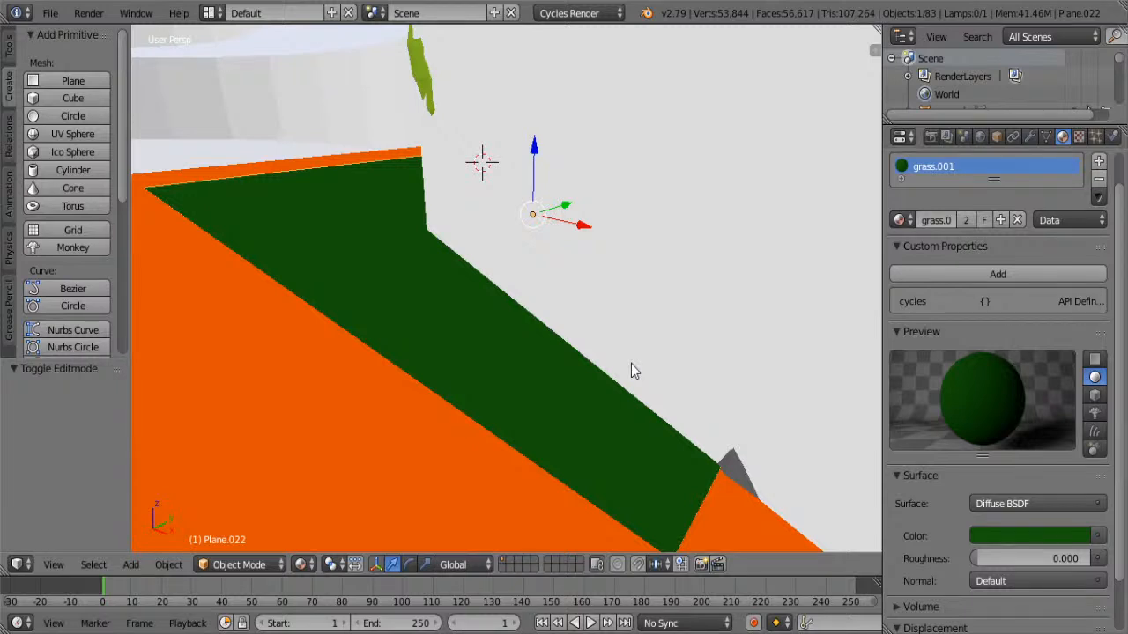
pyautogui.scroll(-9, 542, 392)
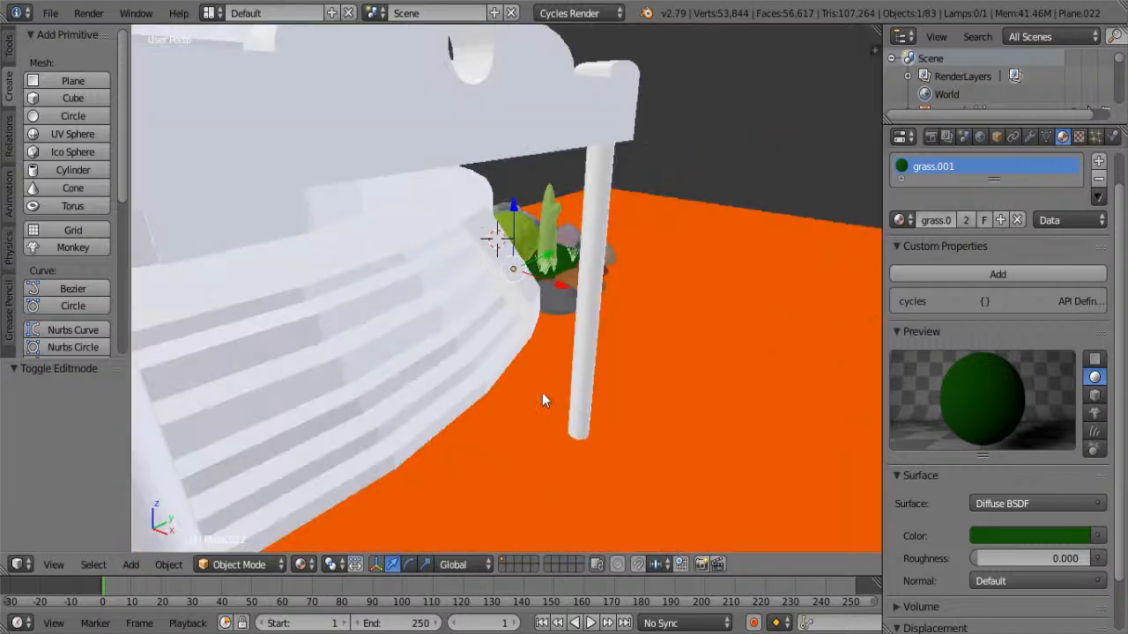
pyautogui.moveTo(512, 390); pyautogui.dragTo(523, 426, button='middle')
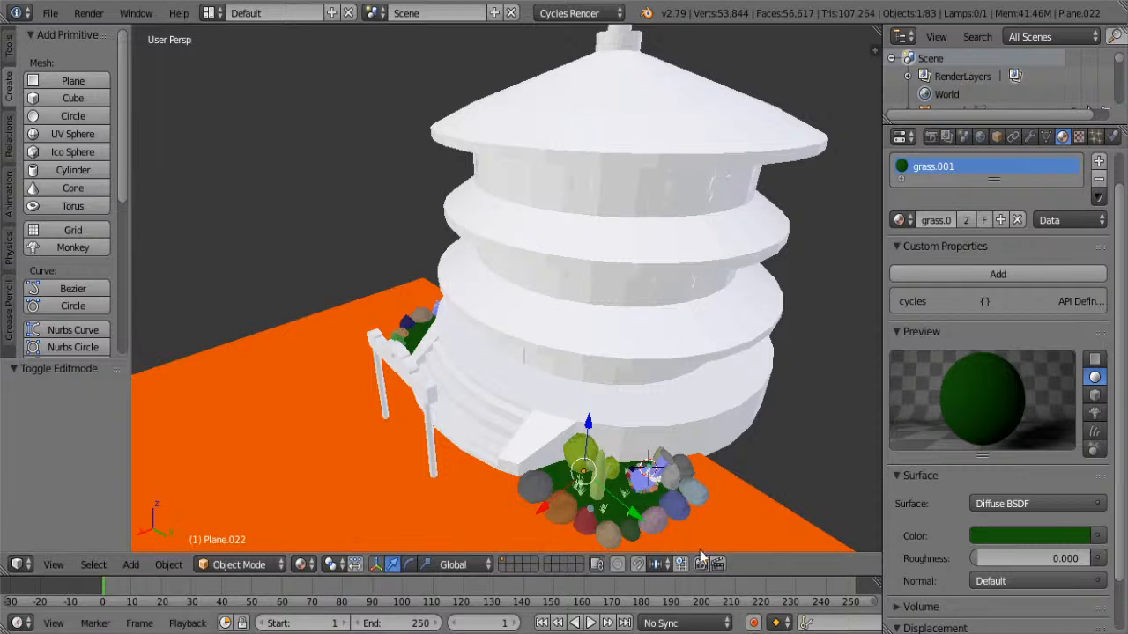
pyautogui.press('a')
pyautogui.click(288, 128)
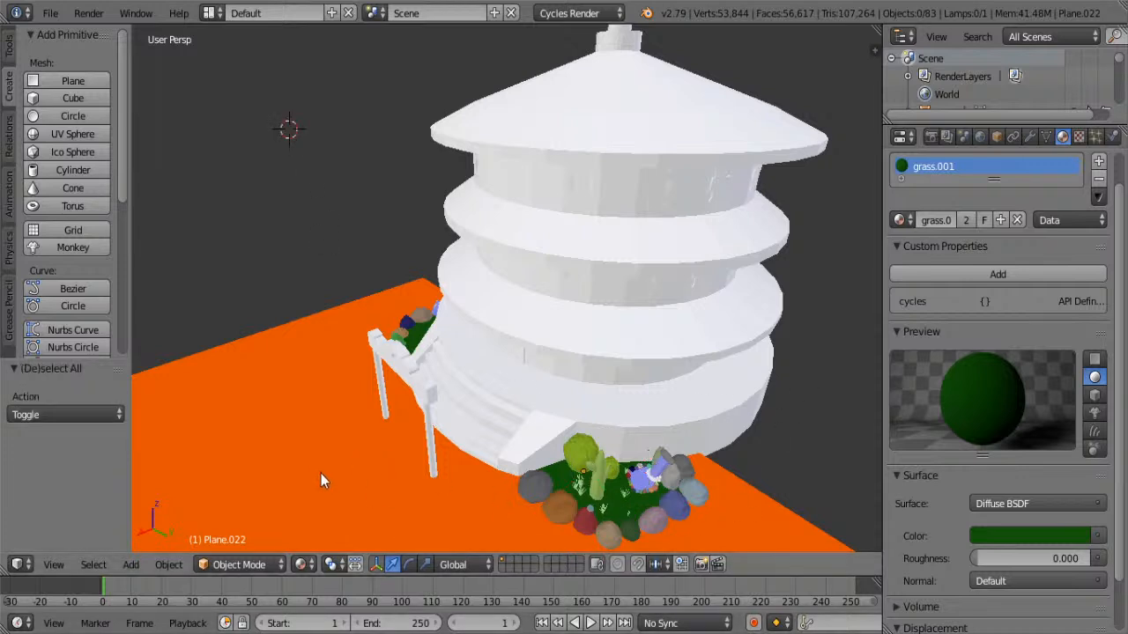
# Check the orange ground's material, deselect it and inspect the temple from several sides
pyautogui.scroll(-2, 310, 509)
pyautogui.scroll(-2, 410, 422)
pyautogui.rightClick(392, 473)
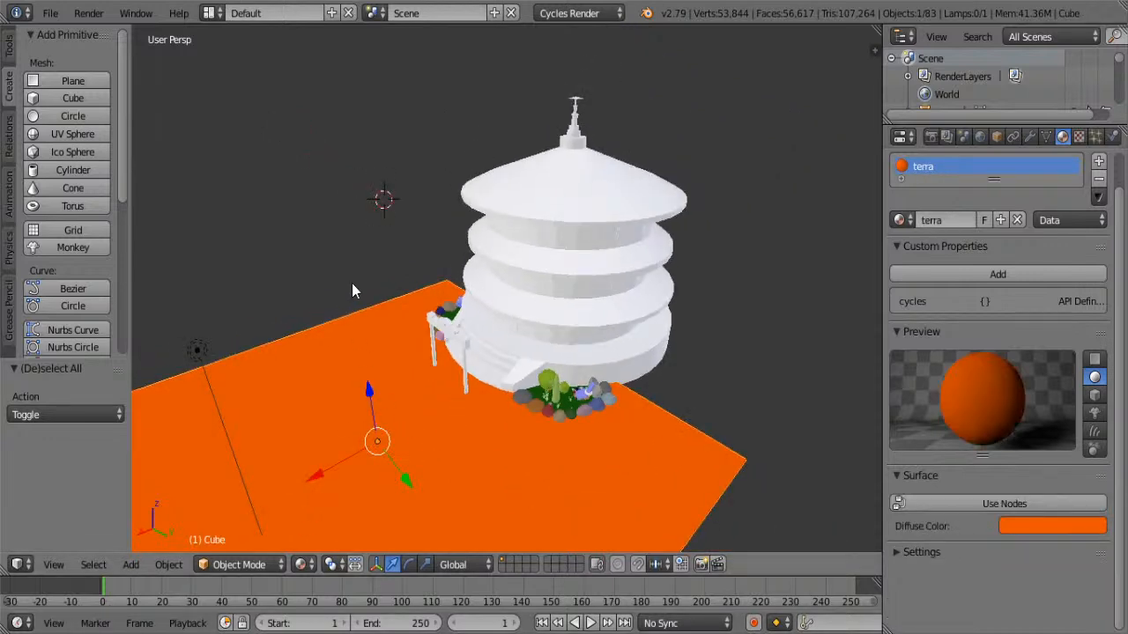
pyautogui.press('a')
pyautogui.scroll(2, 485, 323)
pyautogui.moveTo(498, 324); pyautogui.dragTo(640, 181, button='middle')
pyautogui.moveTo(430, 369); pyautogui.dragTo(304, 356, button='middle')
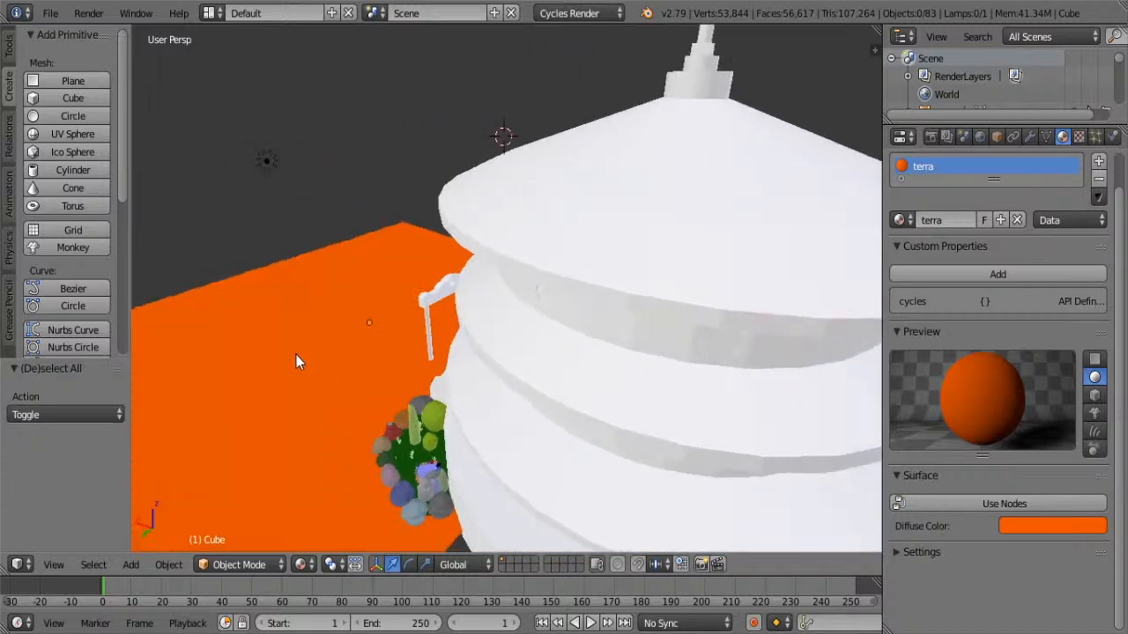
pyautogui.moveTo(331, 180); pyautogui.dragTo(616, 313, button='middle')
pyautogui.moveTo(762, 331); pyautogui.dragTo(702, 412, button='middle')
pyautogui.scroll(2, 657, 359)
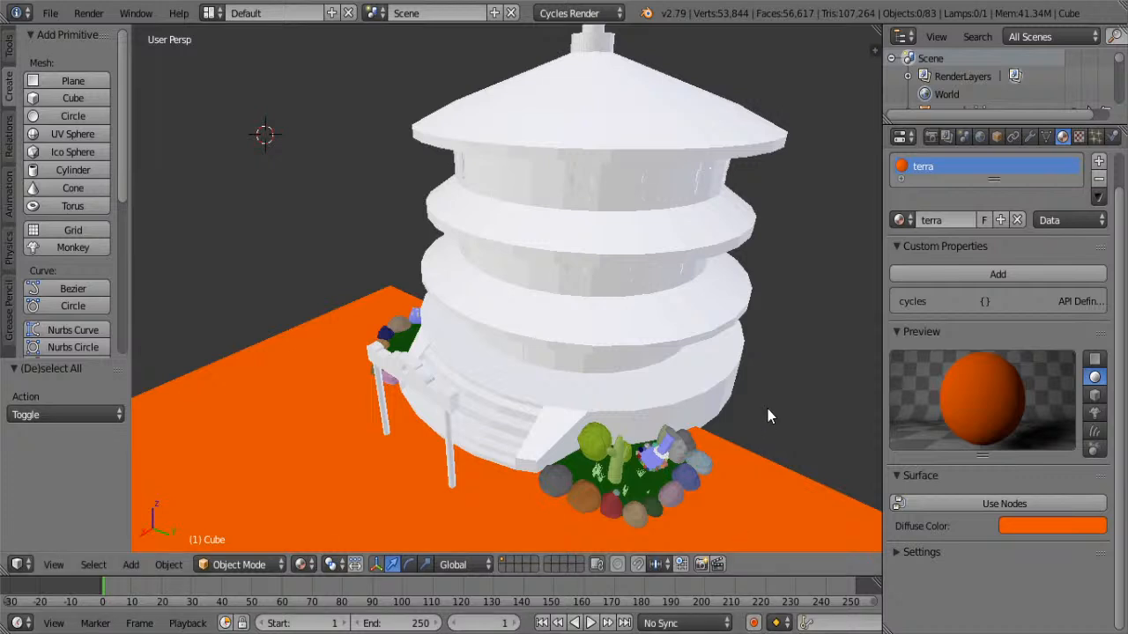
# Add a cube on the bare garden's grass beside the grey-brown stone and shrink it to a small block
pyautogui.moveTo(344, 348); pyautogui.dragTo(592, 343, button='middle')
pyautogui.scroll(3, 595, 370)
pyautogui.click(597, 404)
pyautogui.moveTo(694, 450); pyautogui.dragTo(546, 441, button='middle')
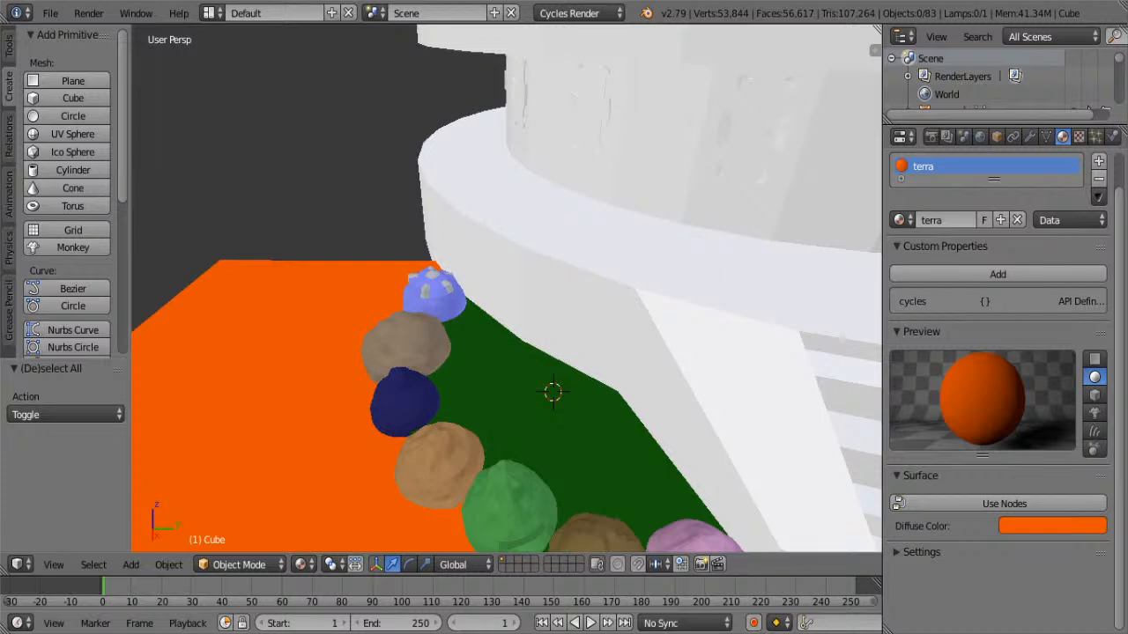
pyautogui.click(469, 370)
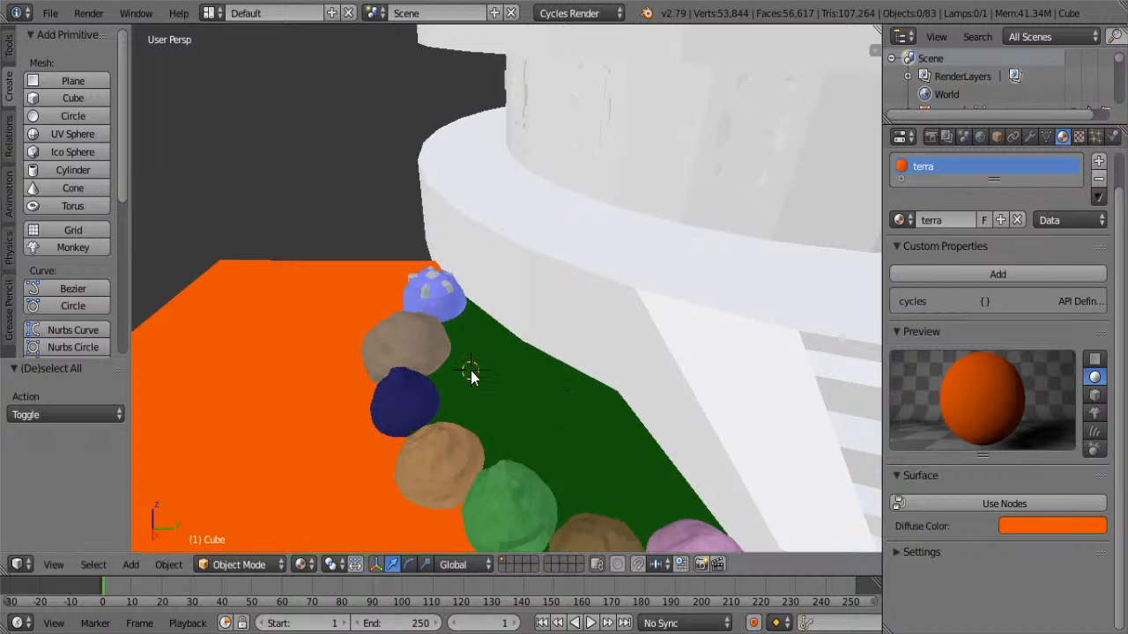
pyautogui.click(74, 98)
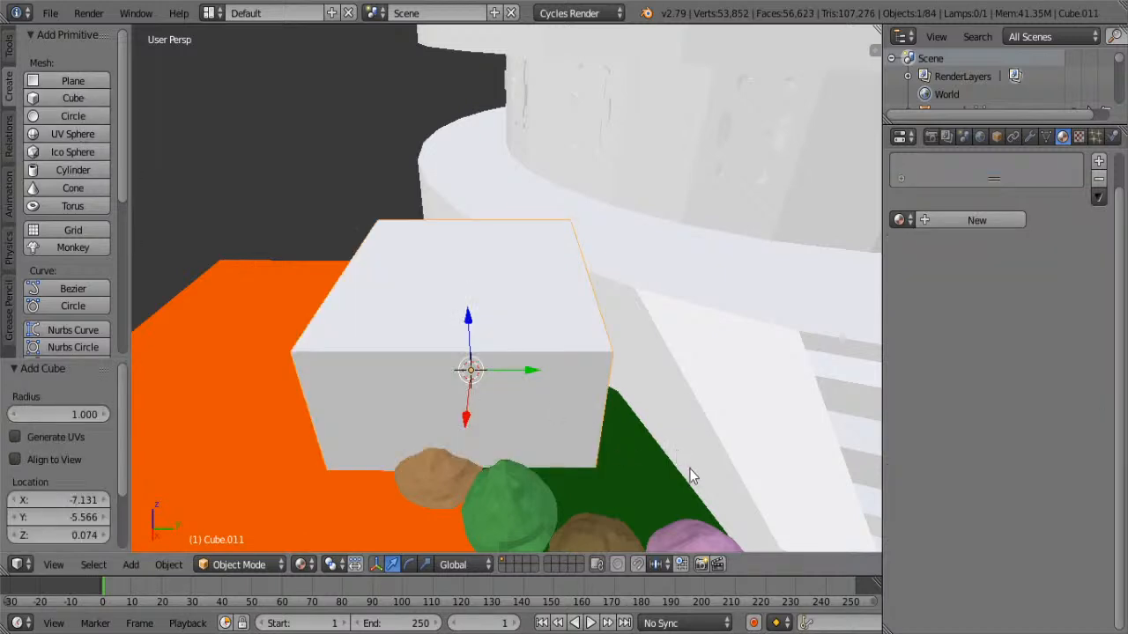
pyautogui.press('s')
pyautogui.click(535, 392)
# Move the small cube 0.268 along Y, raise it 0.765 along Z and scale it uniformly by 0.656
pyautogui.press('g')
pyautogui.press('y')
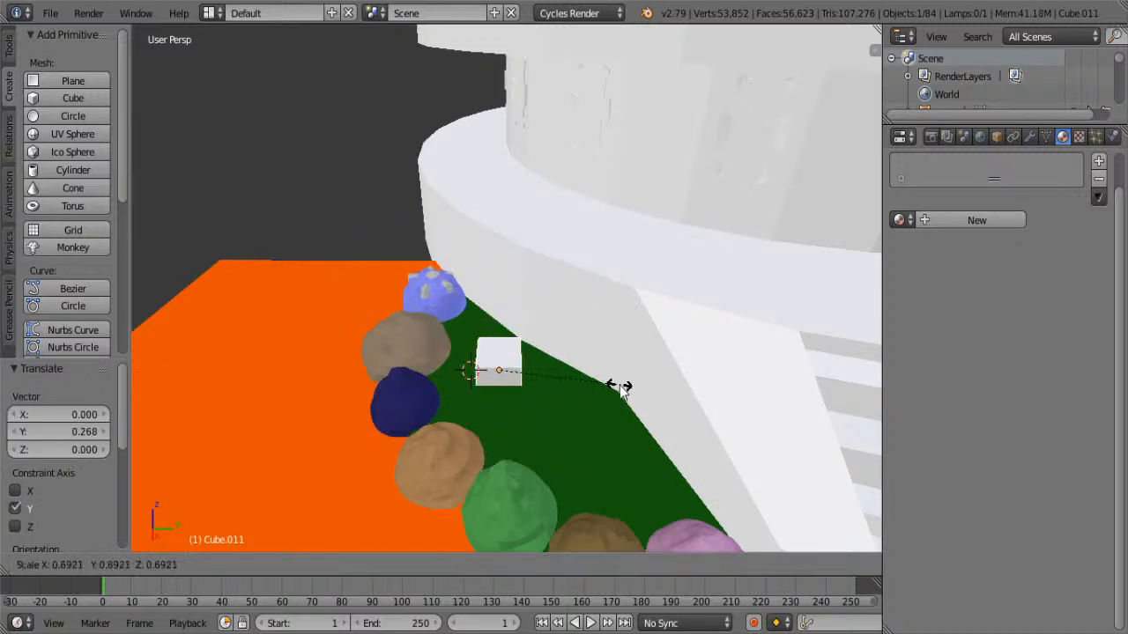
pyautogui.click(617, 385)
pyautogui.press('g')
pyautogui.press('z')
pyautogui.click(506, 267)
pyautogui.press('s')
pyautogui.press('z')
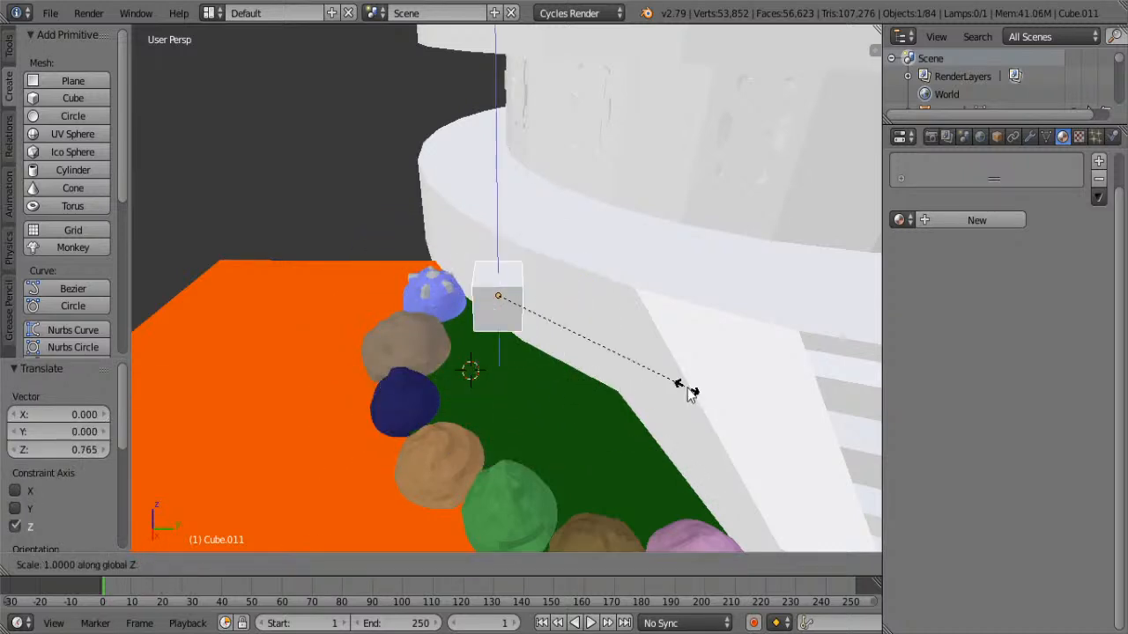
pyautogui.press('z')
pyautogui.press('z')
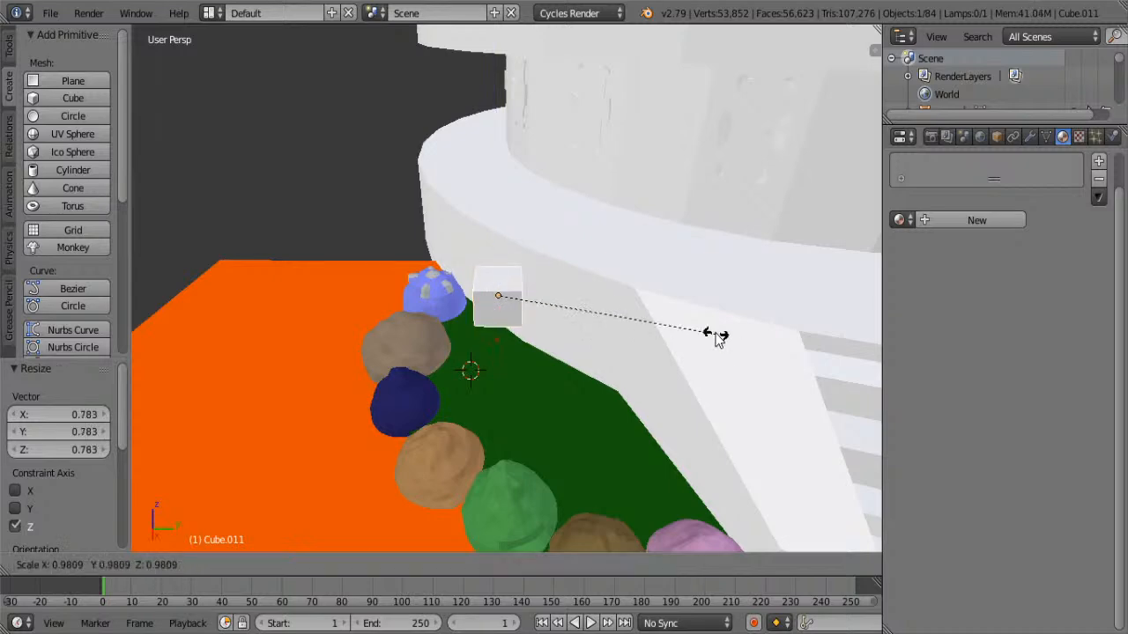
pyautogui.click(647, 304)
# Reposition the small cube in front of the temple's base wall
pyautogui.scroll(5, 591, 344)
pyautogui.moveTo(593, 344); pyautogui.dragTo(541, 358, button='middle')
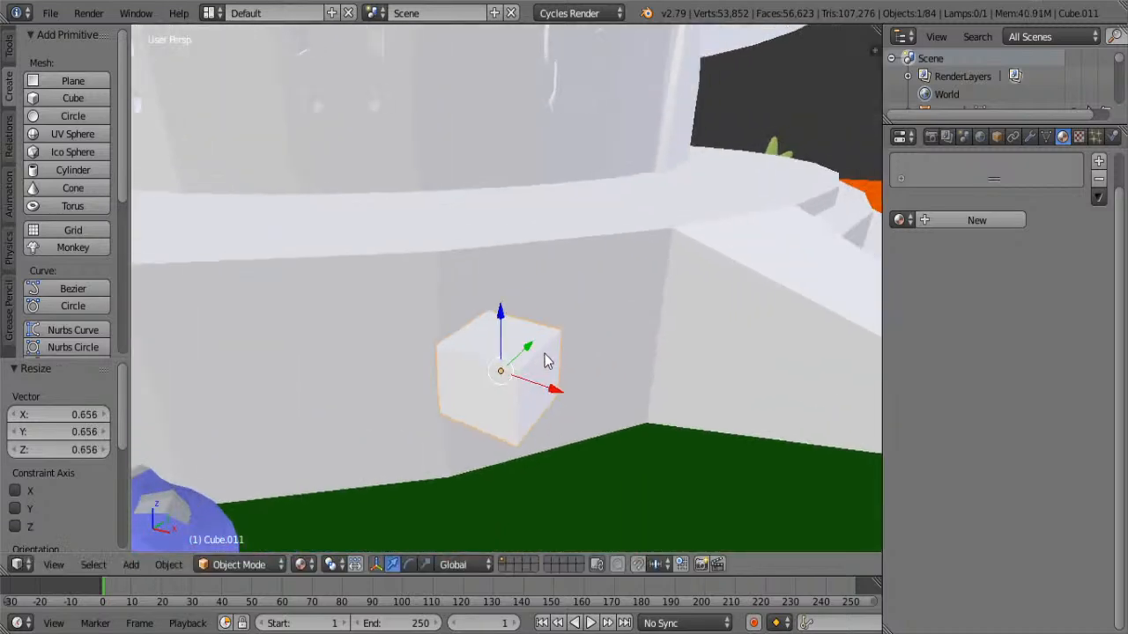
pyautogui.moveTo(529, 373); pyautogui.dragTo(758, 413)
pyautogui.moveTo(756, 404); pyautogui.dragTo(565, 385, button='middle')
pyautogui.moveTo(302, 372); pyautogui.dragTo(310, 458)
# Subdivide the cube's bottom face twice with one cut each time, making a four-by-four grid
pyautogui.press('Tab')
pyautogui.moveTo(314, 457); pyautogui.dragTo(348, 295, button='middle')
pyautogui.click(9, 48)
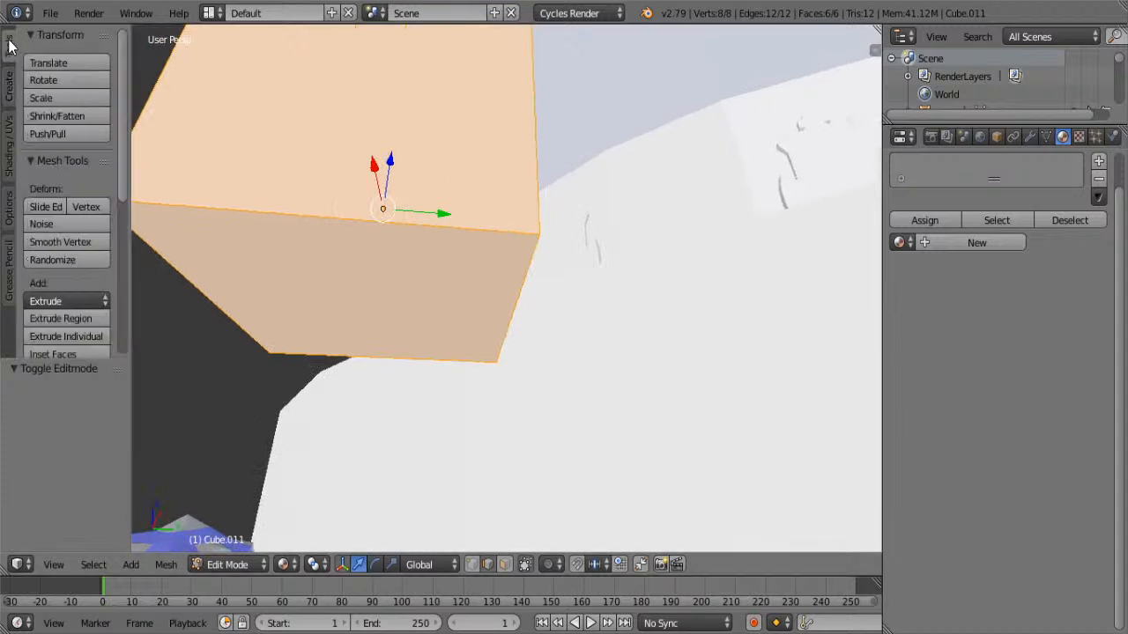
pyautogui.click(9, 145)
pyautogui.keyDown('ctrl'); pyautogui.scroll(1, 11, 297); pyautogui.keyUp('ctrl')
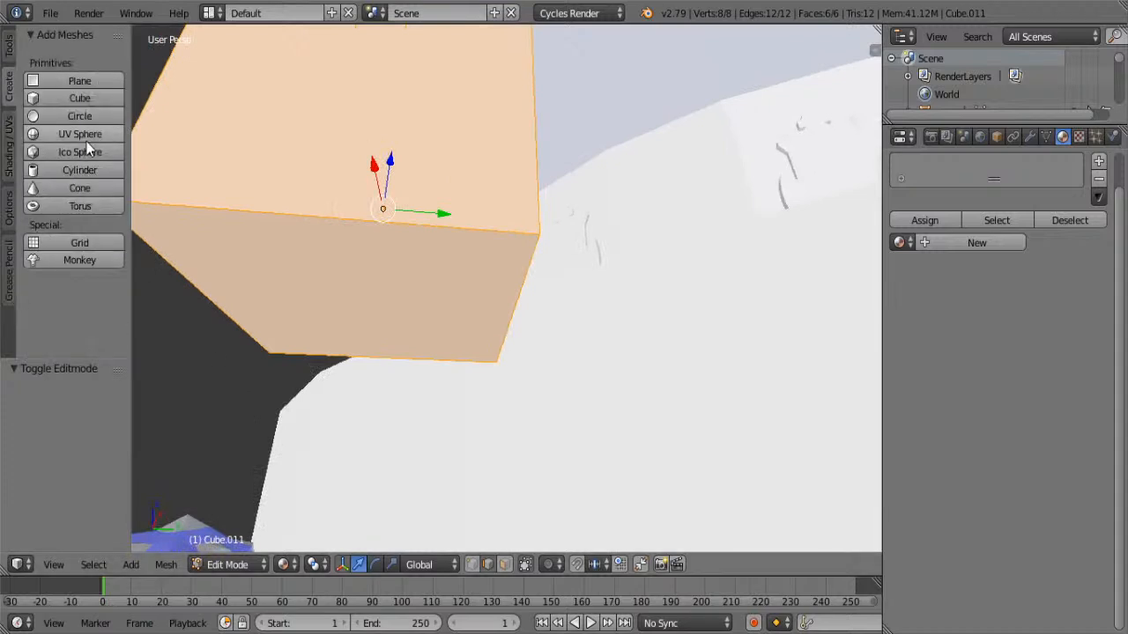
pyautogui.keyDown('ctrl'); pyautogui.scroll(1, 93, 151); pyautogui.keyUp('ctrl')
pyautogui.scroll(-3, 88, 185)
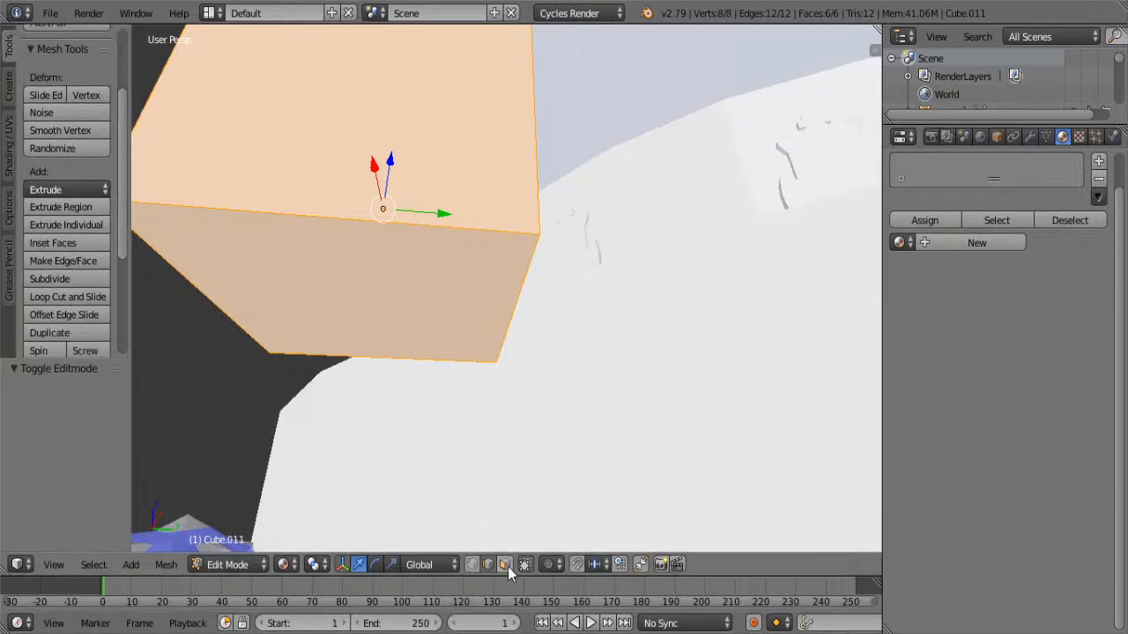
pyautogui.rightClick(416, 276)
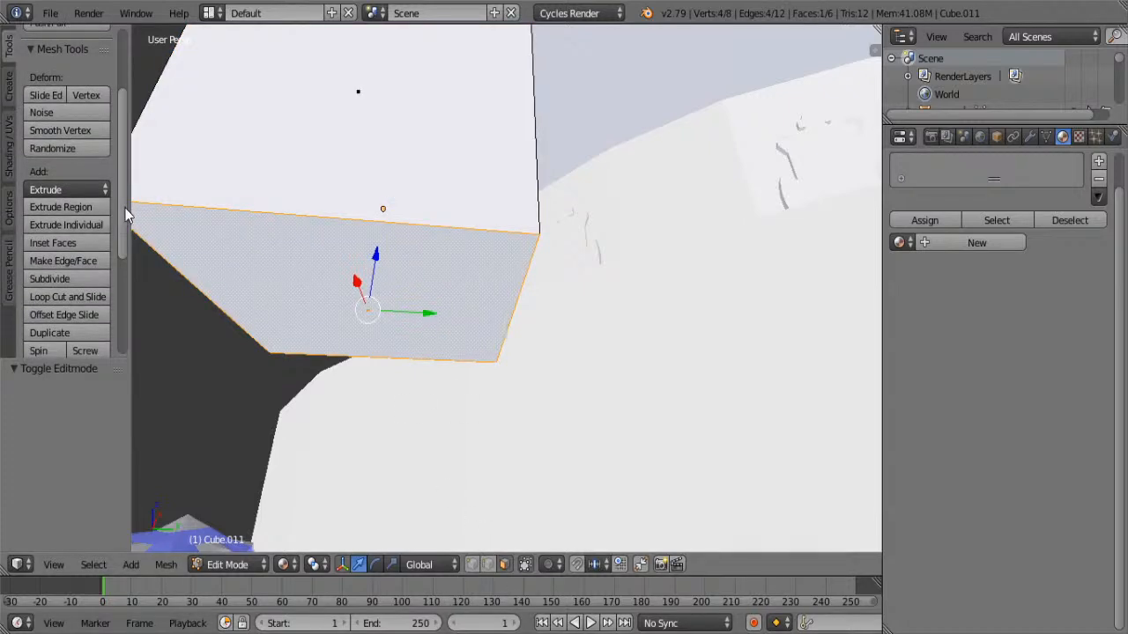
pyautogui.scroll(-2, 88, 207)
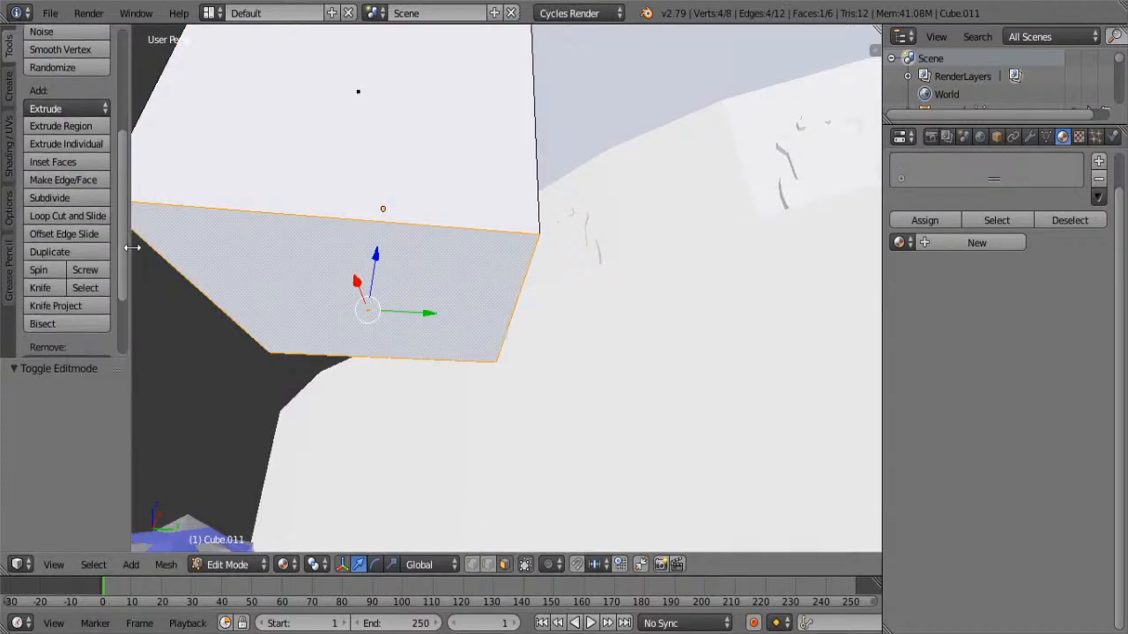
pyautogui.click(82, 203)
pyautogui.click(84, 201)
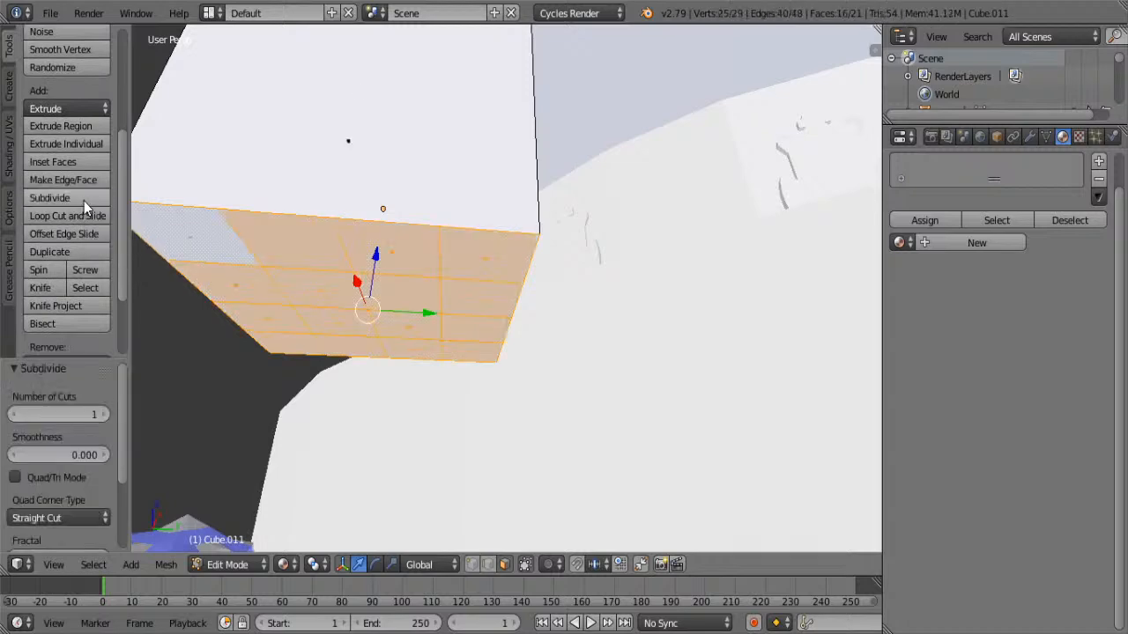
# Extrude the four corner faces of the cube's underside downward 0.037 along Z to form short legs
pyautogui.moveTo(254, 260); pyautogui.dragTo(272, 260, button='middle')
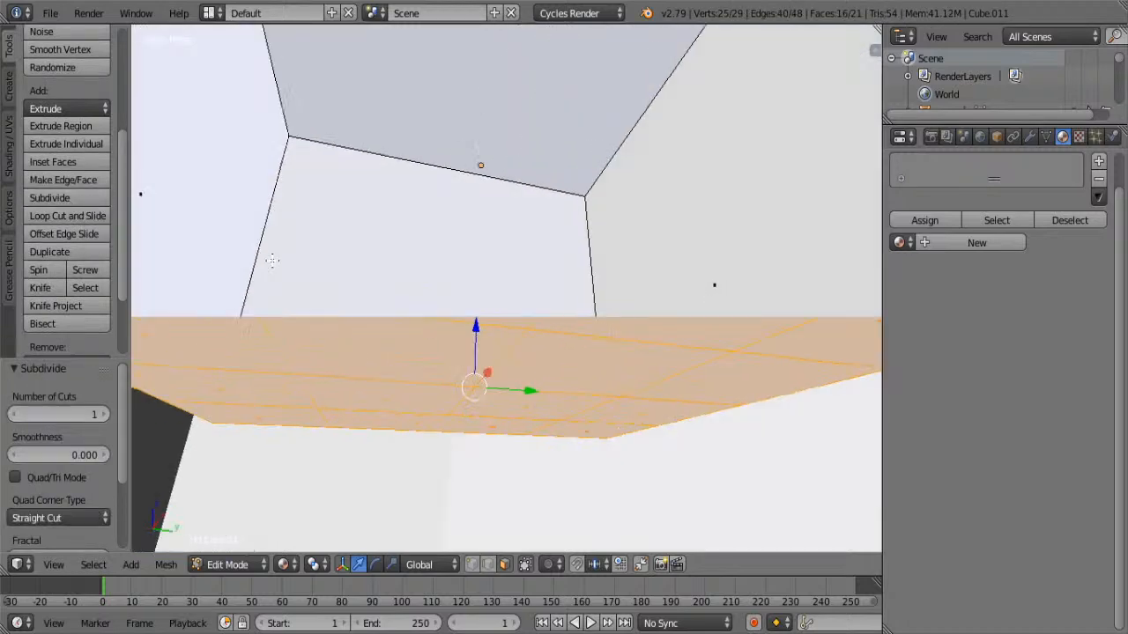
pyautogui.scroll(-5, 272, 260)
pyautogui.rightClick(436, 280)
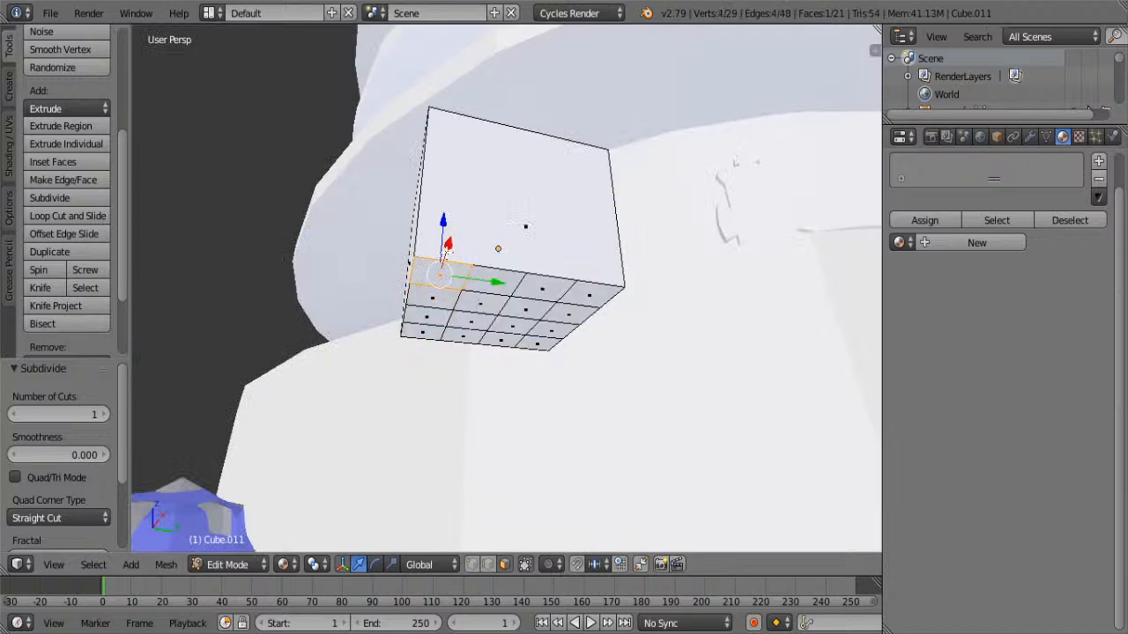
pyautogui.keyDown('shift'); pyautogui.rightClick(419, 333); pyautogui.keyUp('shift')
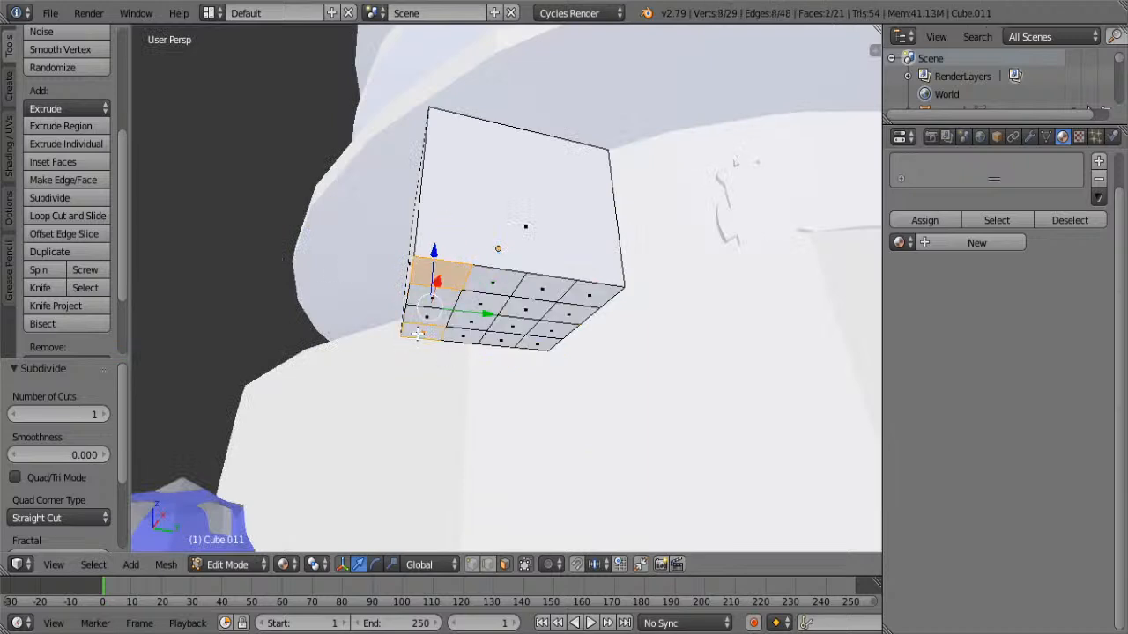
pyautogui.keyDown('shift'); pyautogui.rightClick(533, 346); pyautogui.keyUp('shift')
pyautogui.keyDown('shift'); pyautogui.rightClick(586, 297); pyautogui.keyUp('shift')
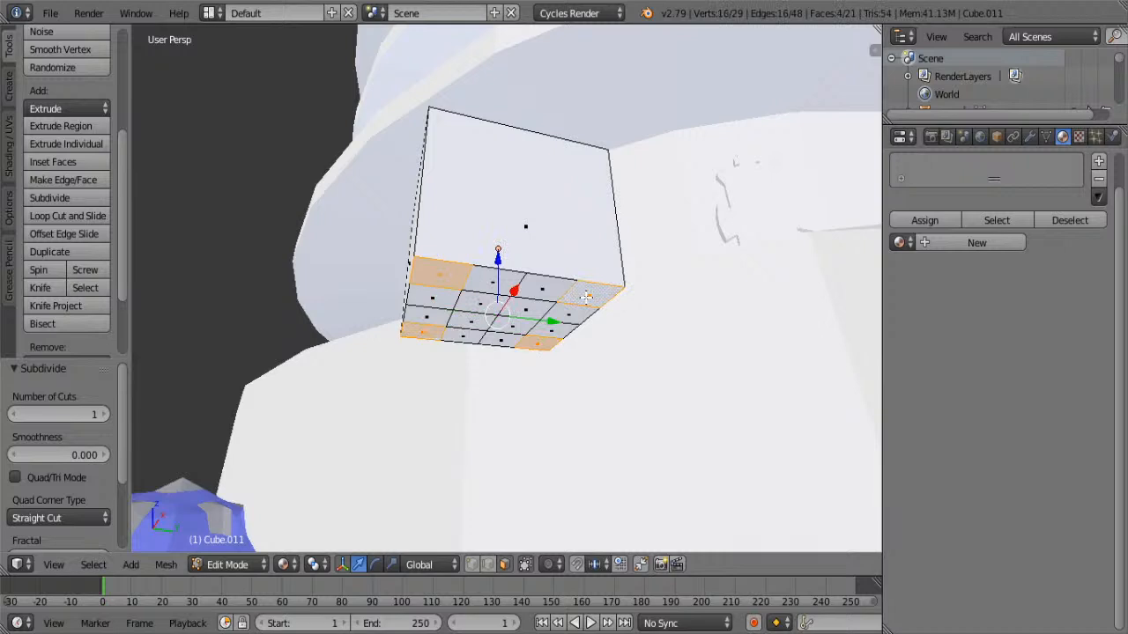
pyautogui.press('e')
pyautogui.rightClick(585, 297)
pyautogui.moveTo(496, 254); pyautogui.dragTo(498, 290)
pyautogui.moveTo(498, 290); pyautogui.dragTo(716, 483, button='middle')
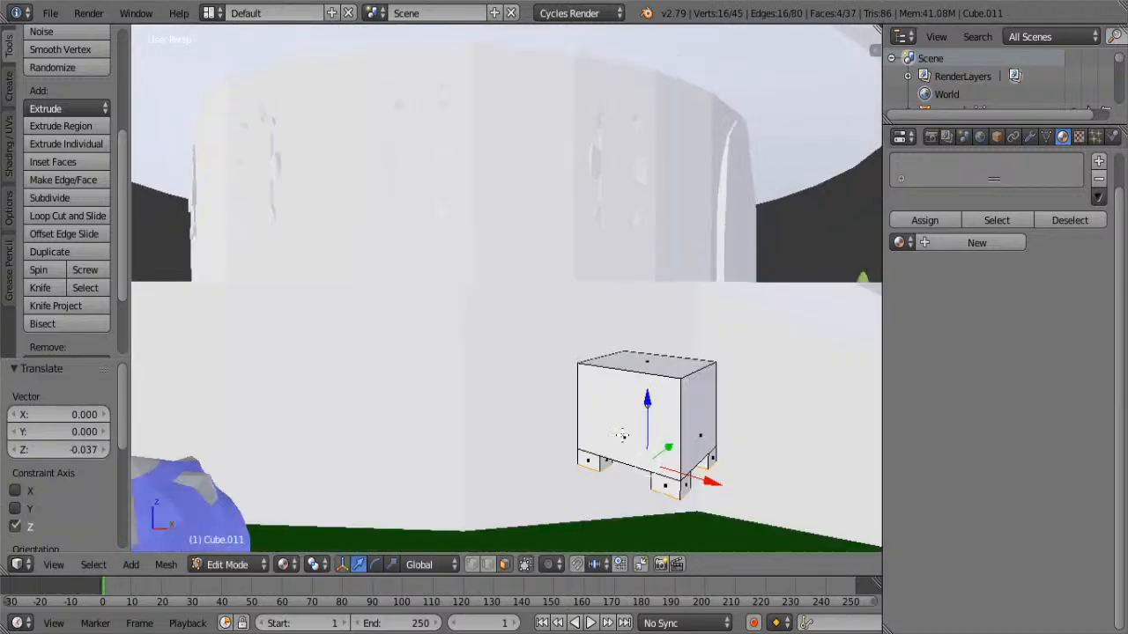
# Splay the four leg ends outward by scaling them 1.310 along X and slightly along Y
pyautogui.moveTo(719, 487); pyautogui.dragTo(731, 494)
pyautogui.hotkey('ctrl', 'z')
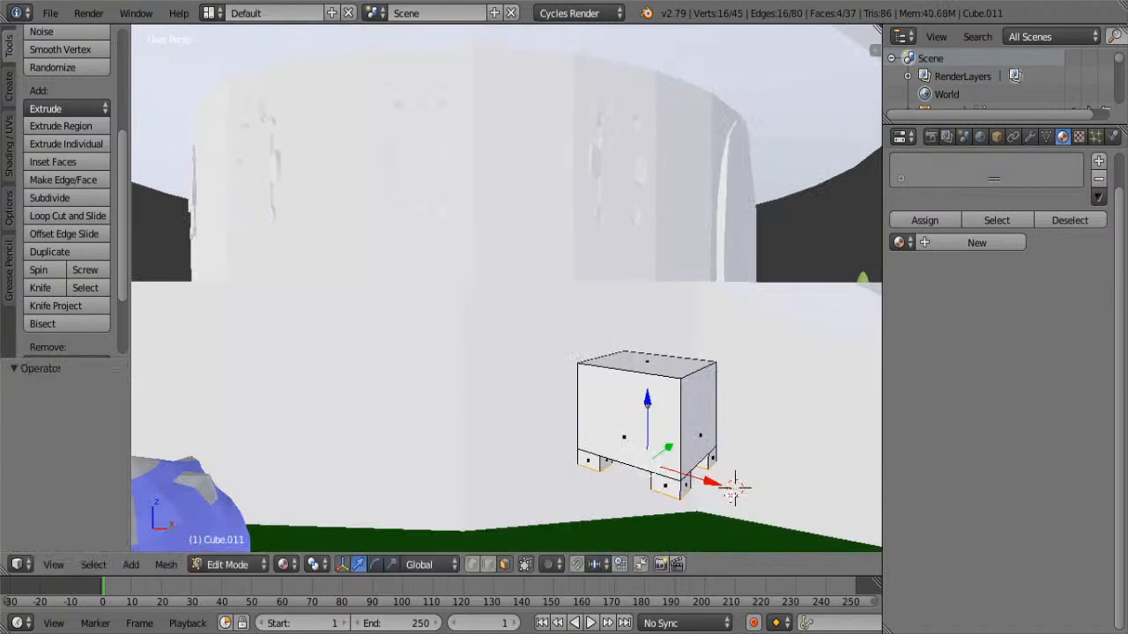
pyautogui.press('s')
pyautogui.press('x')
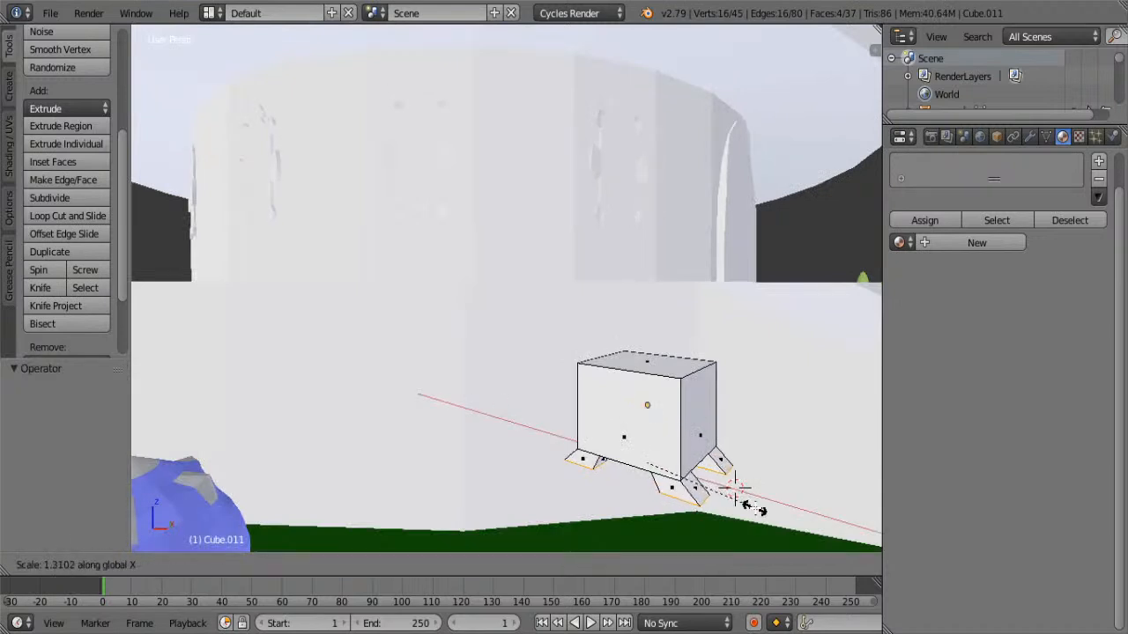
pyautogui.click(755, 508)
pyautogui.press('s')
pyautogui.press('y')
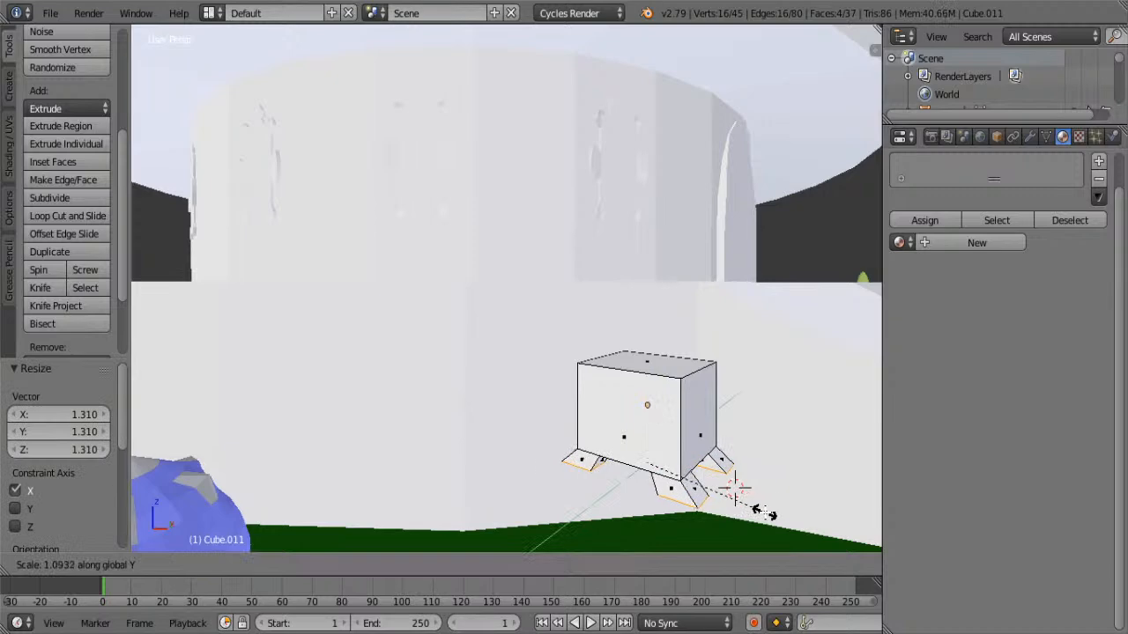
pyautogui.click(793, 511)
# Lengthen the legs by lowering their end faces 0.023 and a further 0.018 along Z
pyautogui.scroll(3, 622, 368)
pyautogui.moveTo(622, 368); pyautogui.dragTo(518, 292, button='middle')
pyautogui.scroll(-3, 498, 264)
pyautogui.moveTo(509, 265); pyautogui.dragTo(510, 278)
pyautogui.moveTo(504, 269); pyautogui.dragTo(624, 387, button='middle')
pyautogui.keyDown('shift'); pyautogui.moveTo(621, 335); pyautogui.dragTo(510, 280, button='middle'); pyautogui.keyUp('shift')
pyautogui.scroll(2, 509, 280)
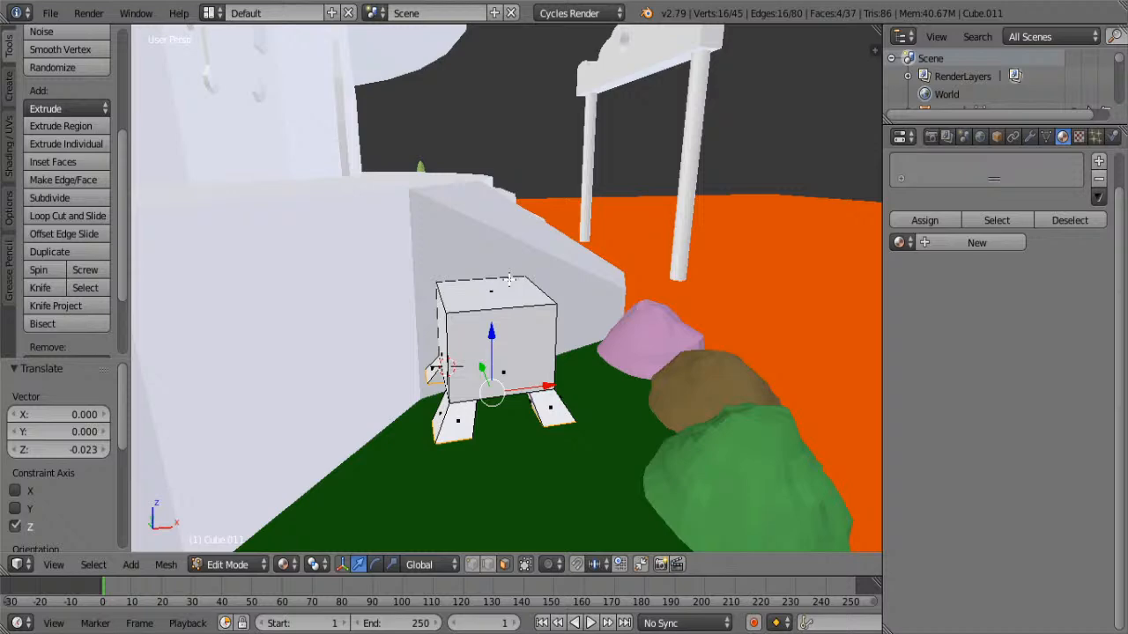
pyautogui.moveTo(491, 340); pyautogui.dragTo(491, 347)
pyautogui.moveTo(568, 409); pyautogui.dragTo(481, 418, button='middle')
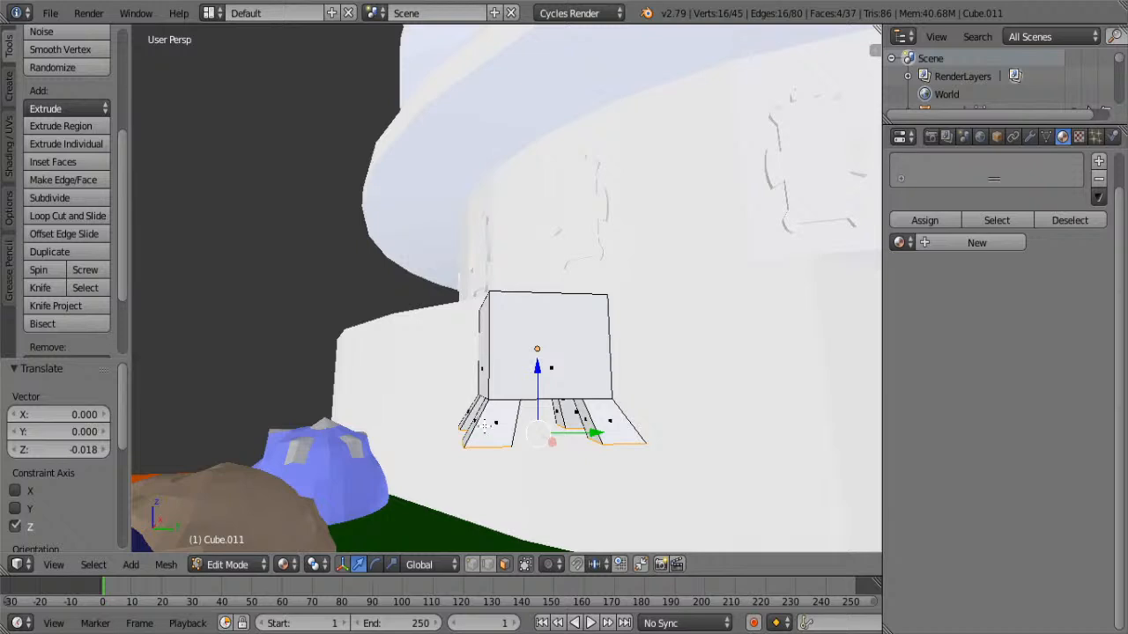
# Spread the leg ends further by scaling them 1.180 along X and 1.106 along Y
pyautogui.moveTo(755, 415); pyautogui.dragTo(722, 364, button='middle')
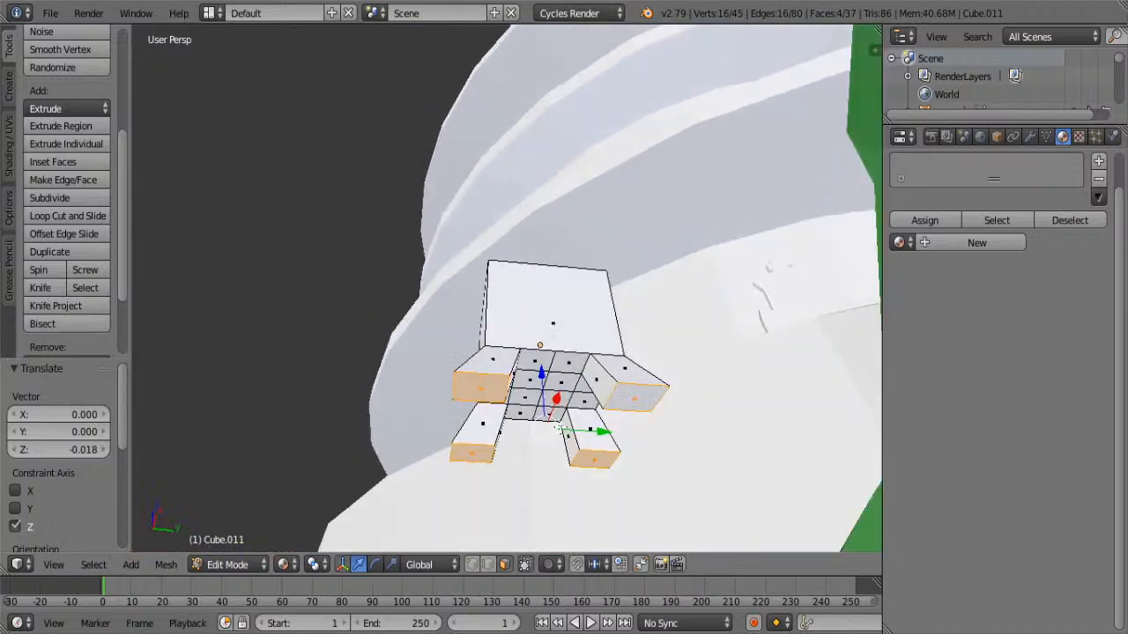
pyautogui.press('s')
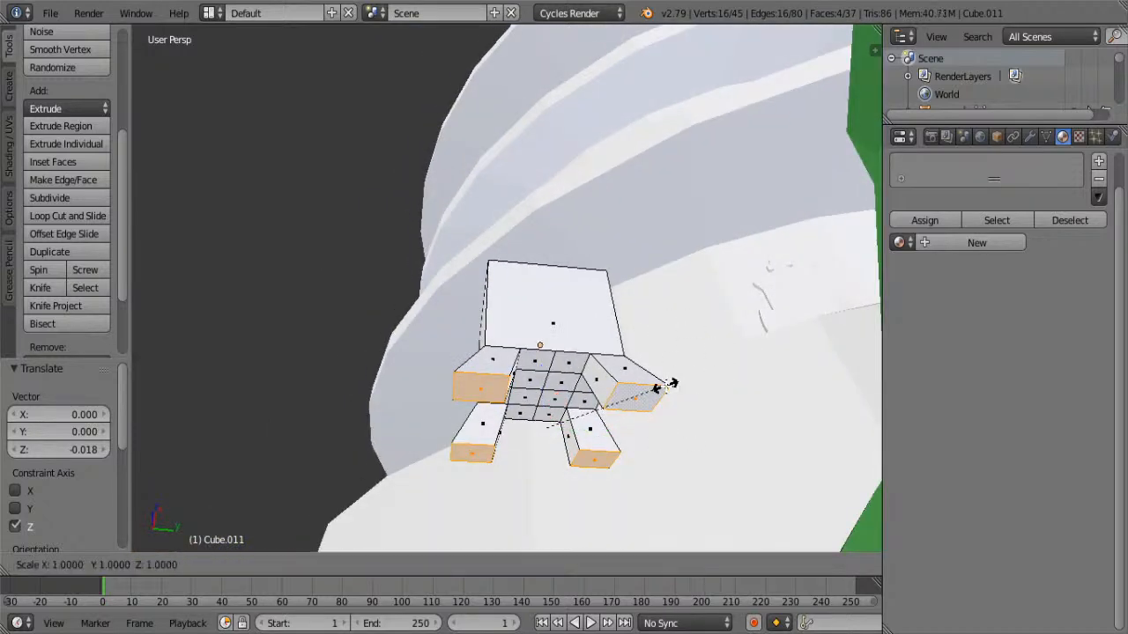
pyautogui.press('x')
pyautogui.click(690, 394)
pyautogui.press('s')
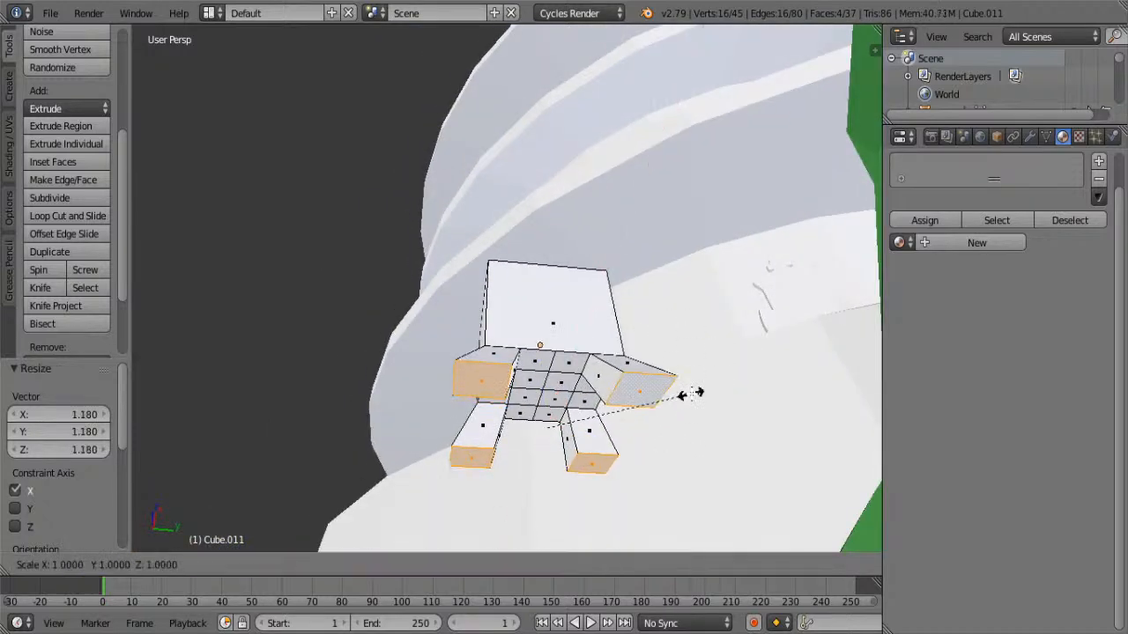
pyautogui.press('y')
pyautogui.click(703, 392)
# Raise the four leg end faces 0.015 along Z
pyautogui.moveTo(703, 392); pyautogui.dragTo(523, 503, button='middle')
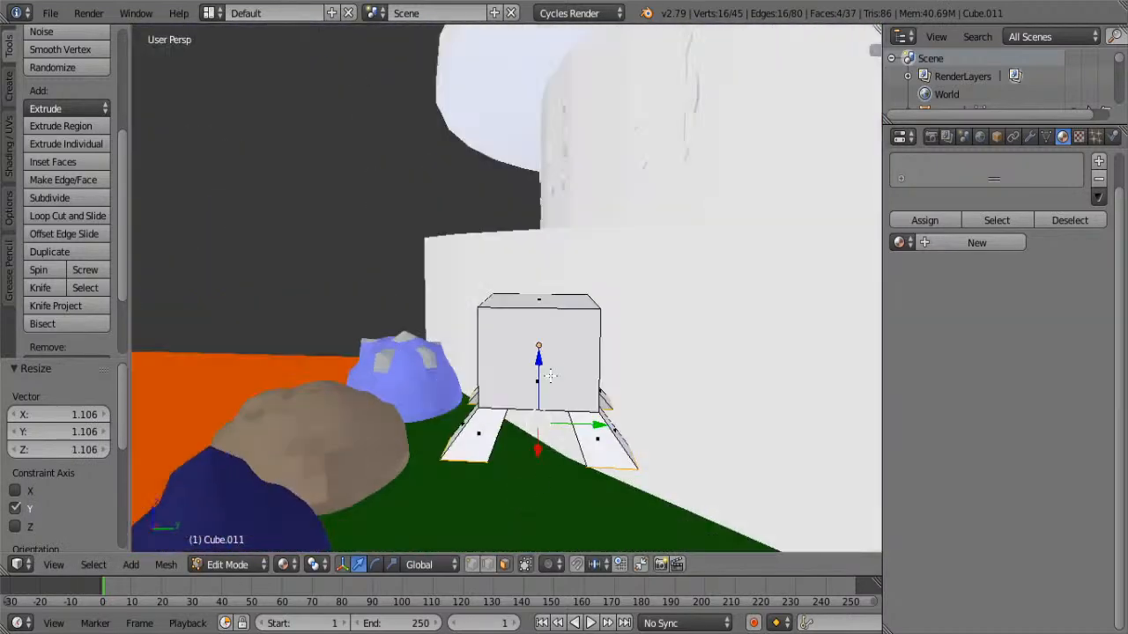
pyautogui.press('g')
pyautogui.press('z')
pyautogui.click(597, 420)
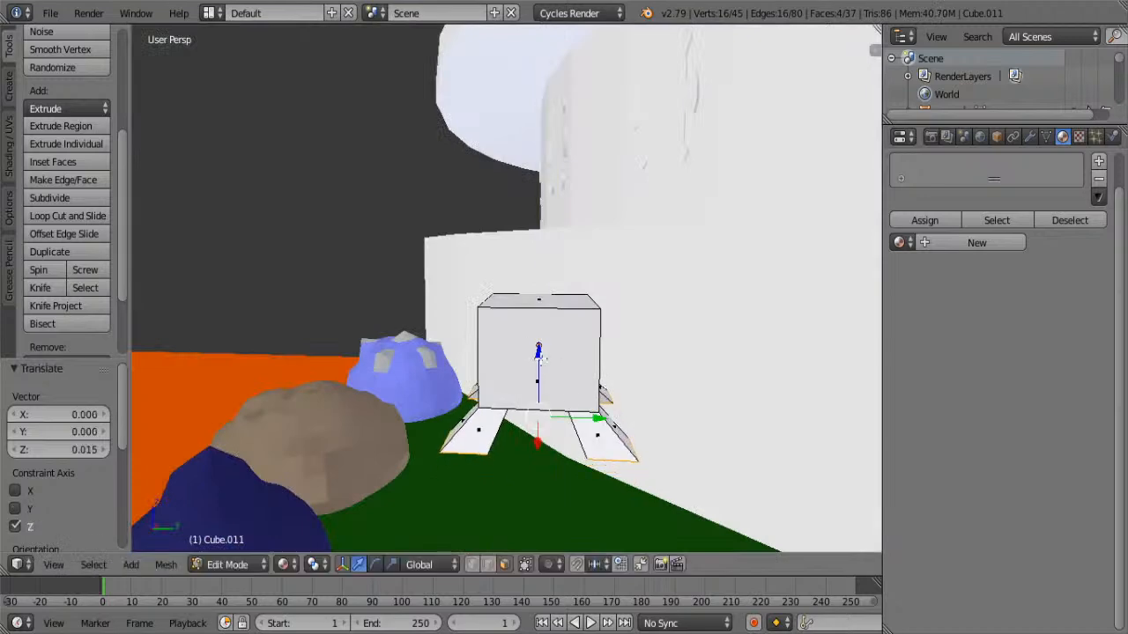
# Lower the whole legged block to the garden's grass by 0.508 and another 0.010 along Z
pyautogui.press('Tab')
pyautogui.moveTo(561, 312); pyautogui.dragTo(514, 343, button='middle')
pyautogui.press('g')
pyautogui.press('z')
pyautogui.click(509, 467)
pyautogui.moveTo(509, 467); pyautogui.dragTo(429, 253, button='middle')
pyautogui.press('g')
pyautogui.press('z')
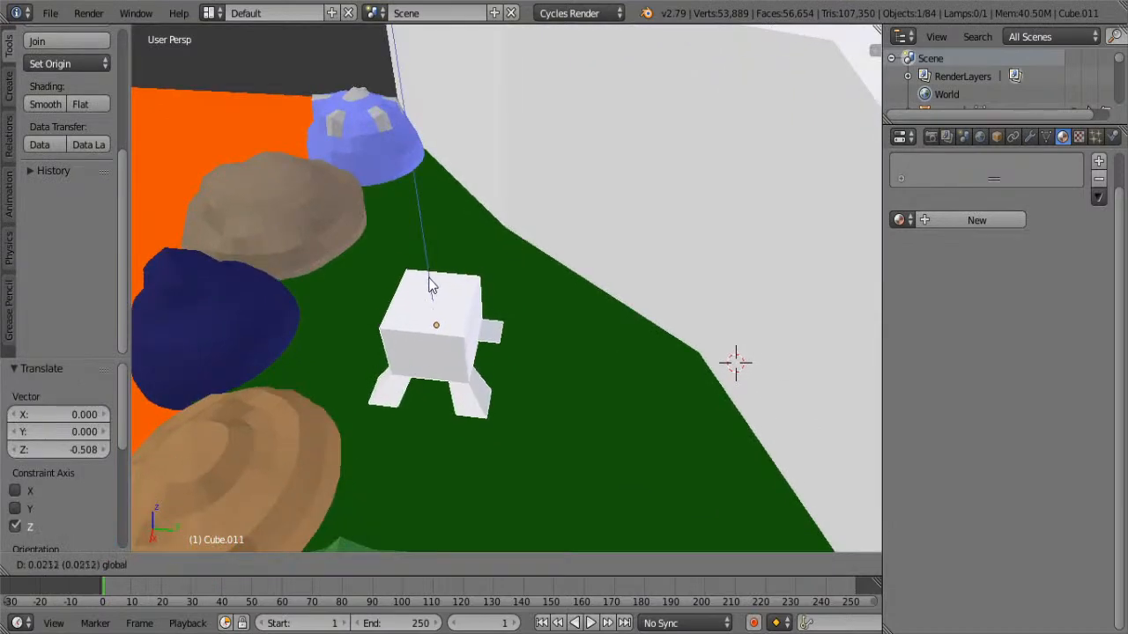
pyautogui.click(430, 291)
# Fine-tune the block's height so its feet rest on the grass, starting with a 0.000930 move along Z
pyautogui.moveTo(430, 291); pyautogui.dragTo(535, 229, button='middle')
pyautogui.scroll(6, 696, 272)
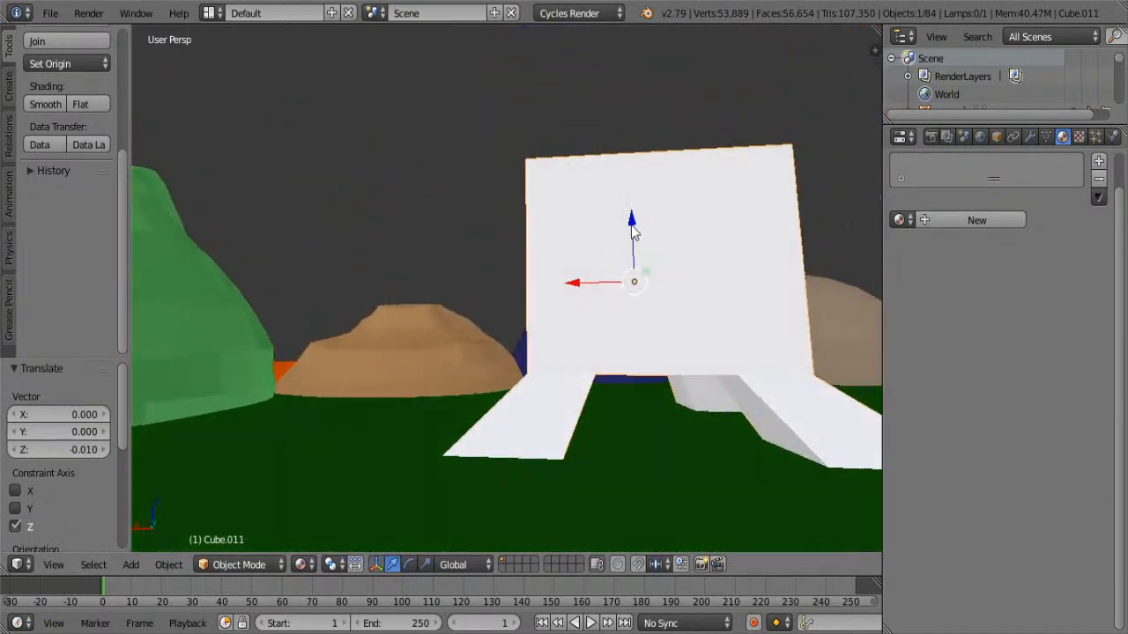
pyautogui.press('g')
pyautogui.press('z')
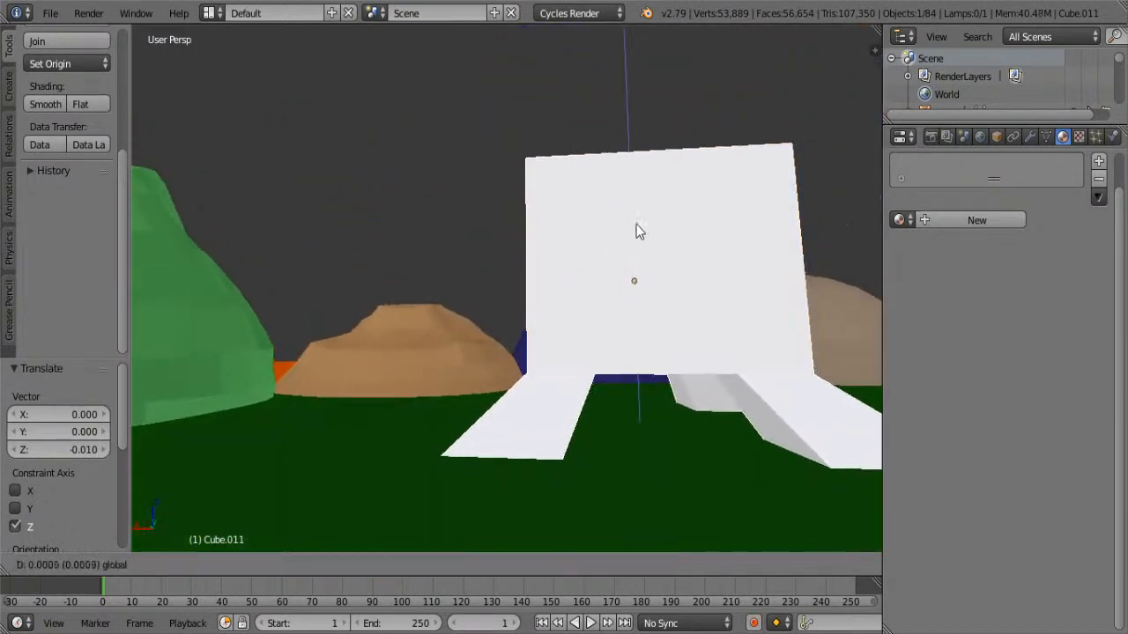
pyautogui.click(637, 232)
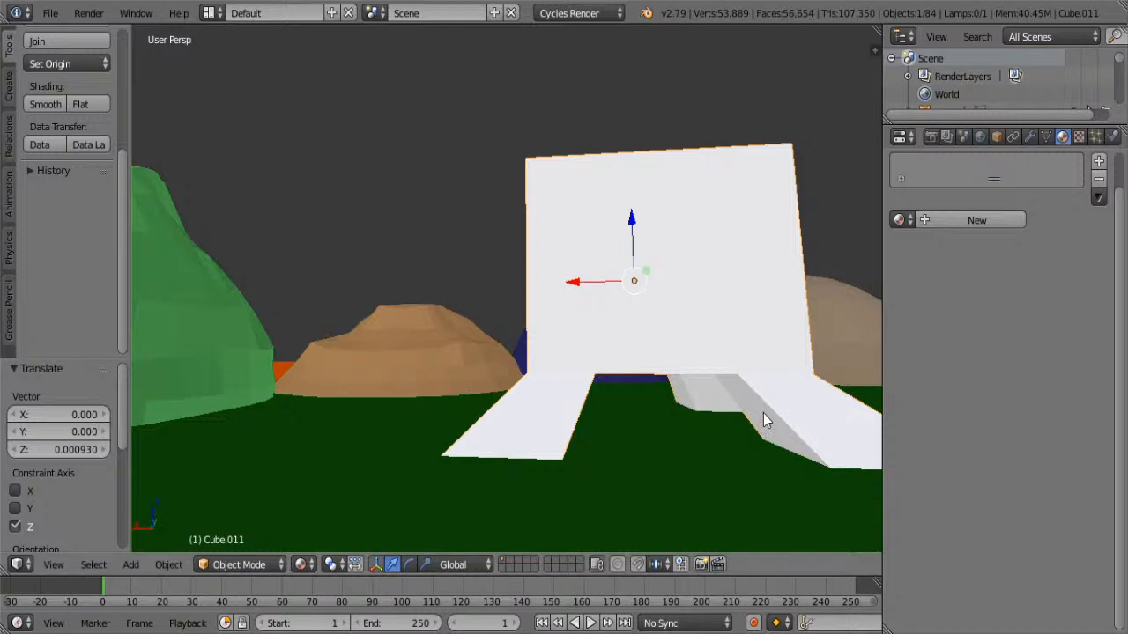
pyautogui.moveTo(667, 352); pyautogui.dragTo(667, 313, button='middle')
pyautogui.press('g')
pyautogui.press('z')
pyautogui.click(632, 258)
# Inset the block's top face with a thickness of 0.1452
pyautogui.moveTo(632, 258); pyautogui.dragTo(619, 277, button='middle')
pyautogui.press('Tab')
pyautogui.rightClick(562, 207)
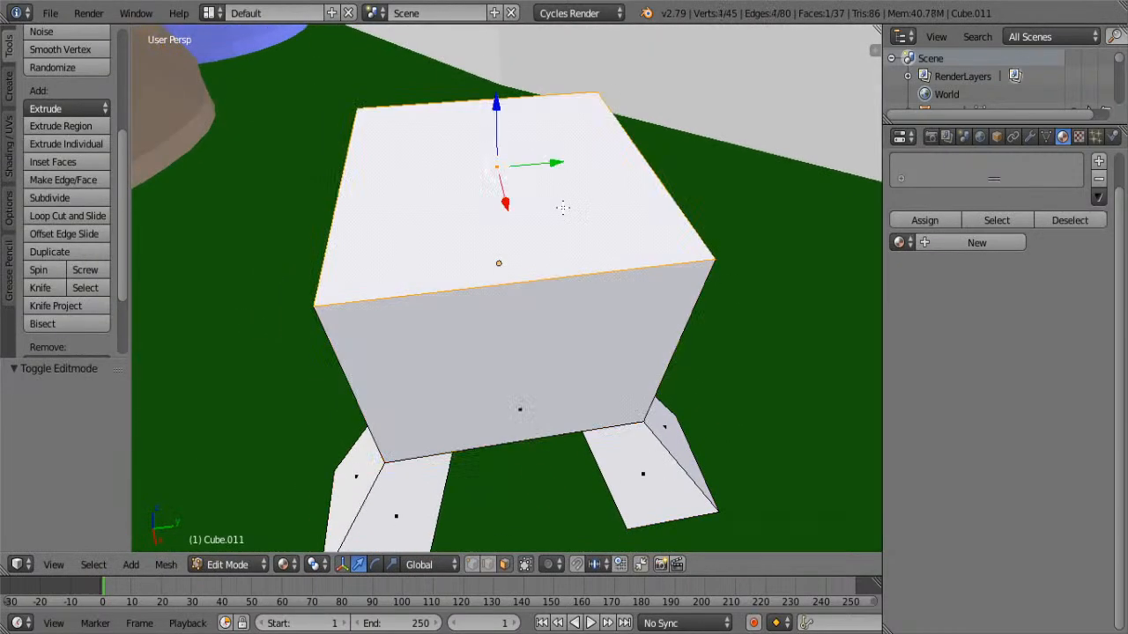
pyautogui.scroll(-5, 563, 207)
pyautogui.moveTo(529, 168); pyautogui.dragTo(633, 229, button='middle')
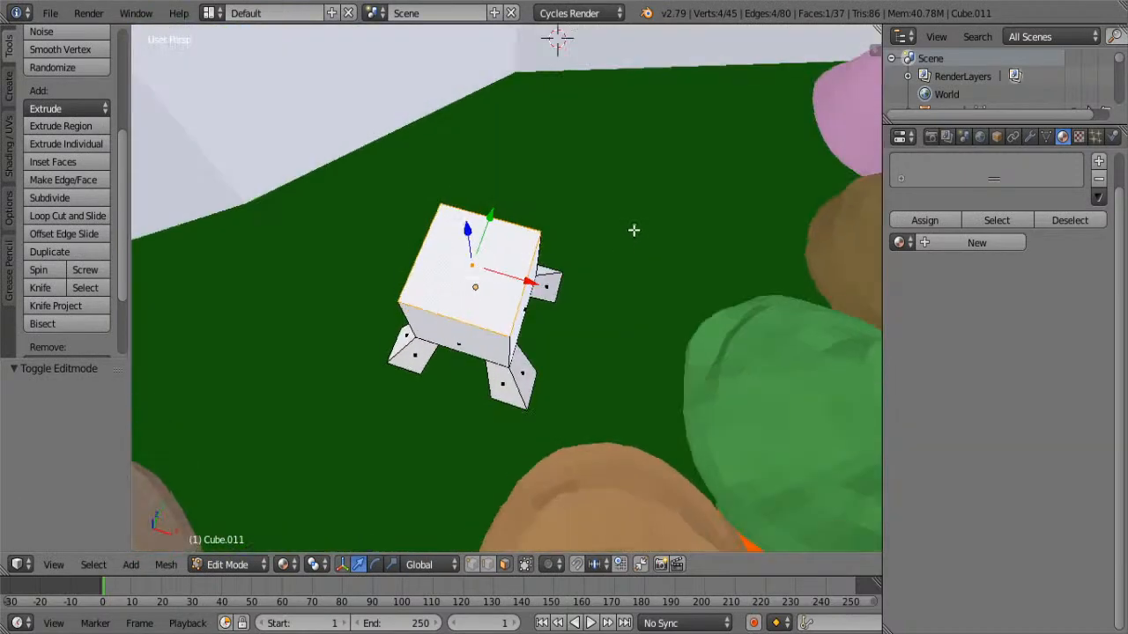
pyautogui.press('Tab')
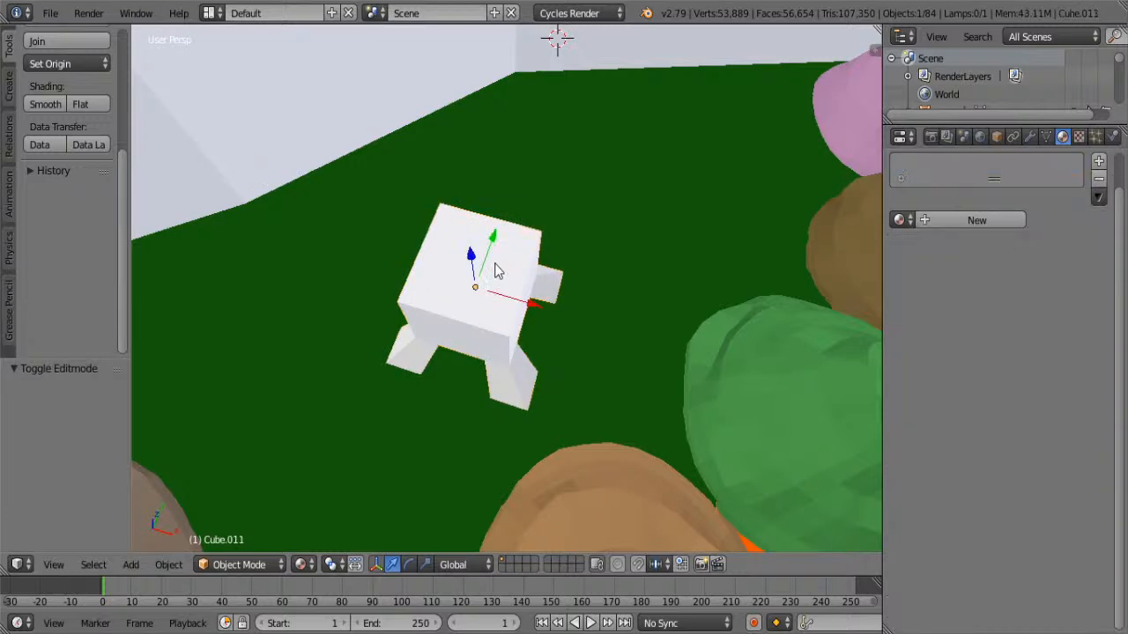
pyautogui.press('Tab')
pyautogui.moveTo(496, 270); pyautogui.dragTo(528, 249, button='middle')
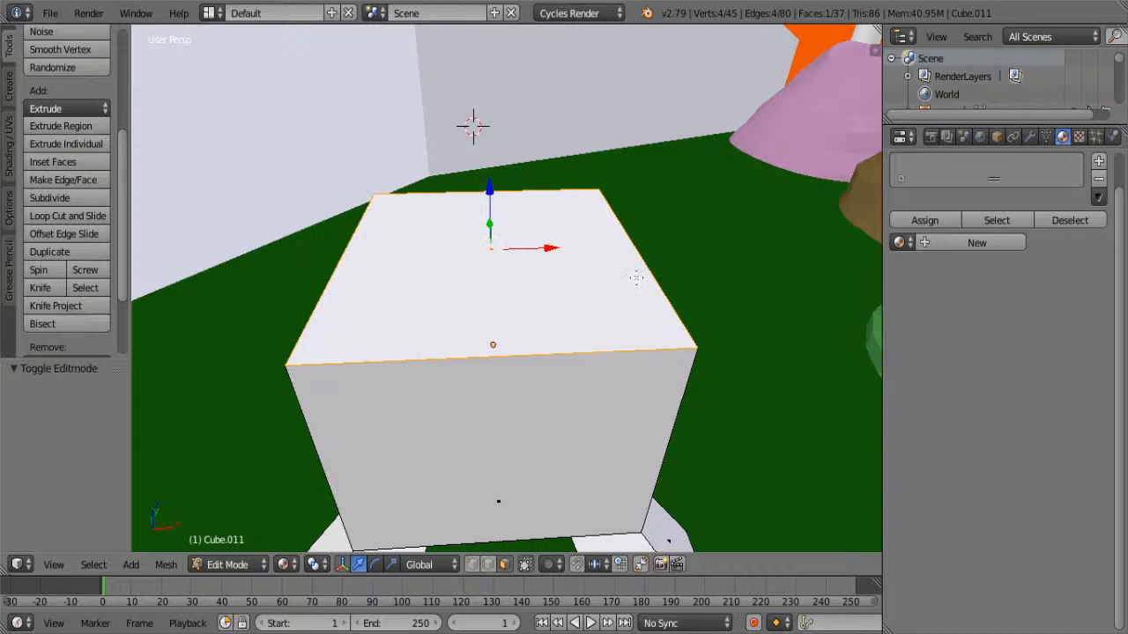
pyautogui.click(46, 161)
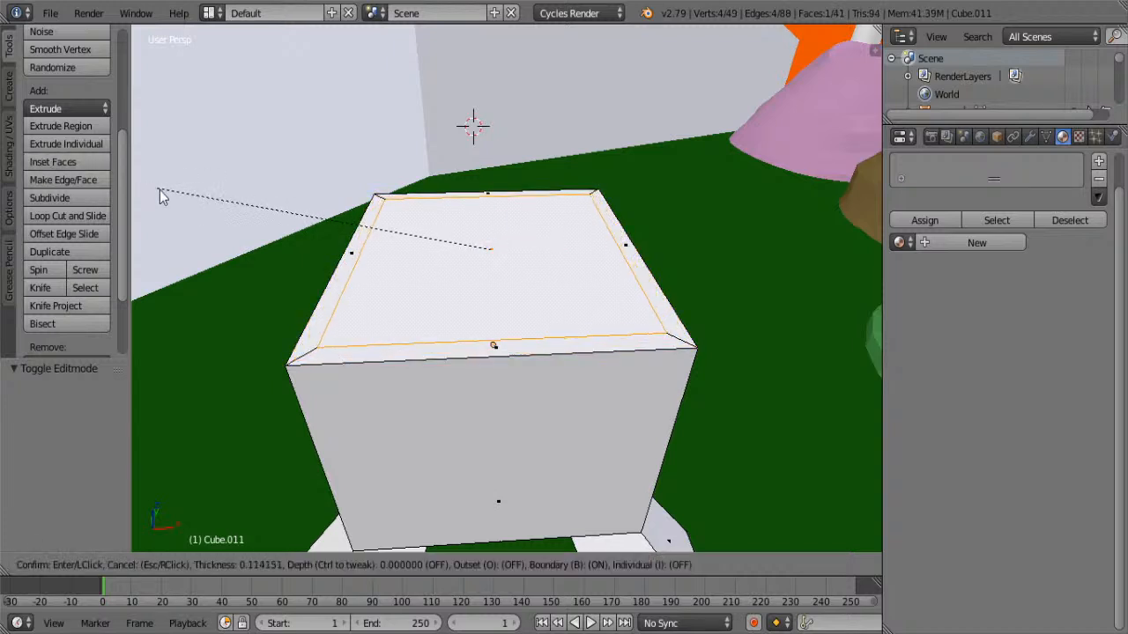
pyautogui.click(195, 199)
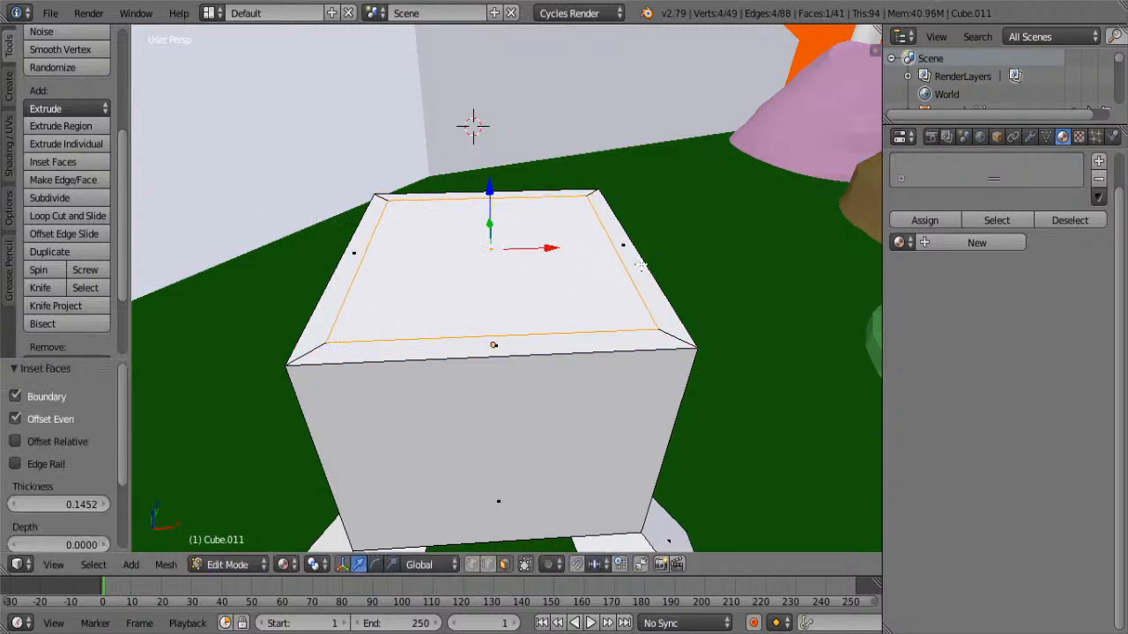
# Extrude the inset top face upward into an upper block and extrude a thin band 0.013 high above it
pyautogui.press('e')
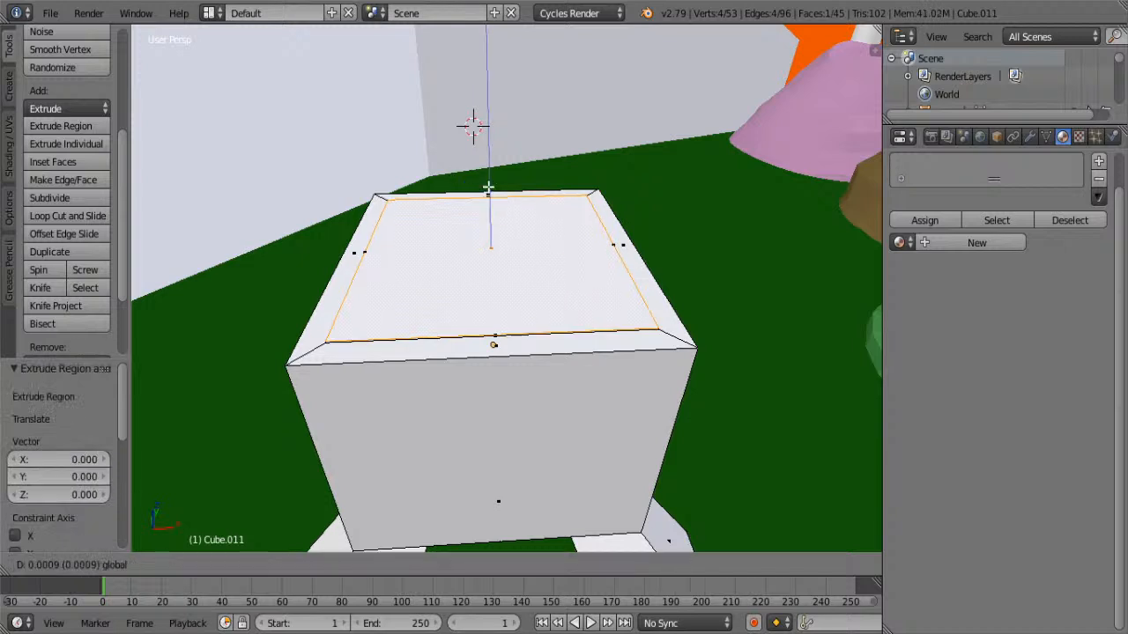
pyautogui.click(490, 186)
pyautogui.press('e')
pyautogui.rightClick(490, 186)
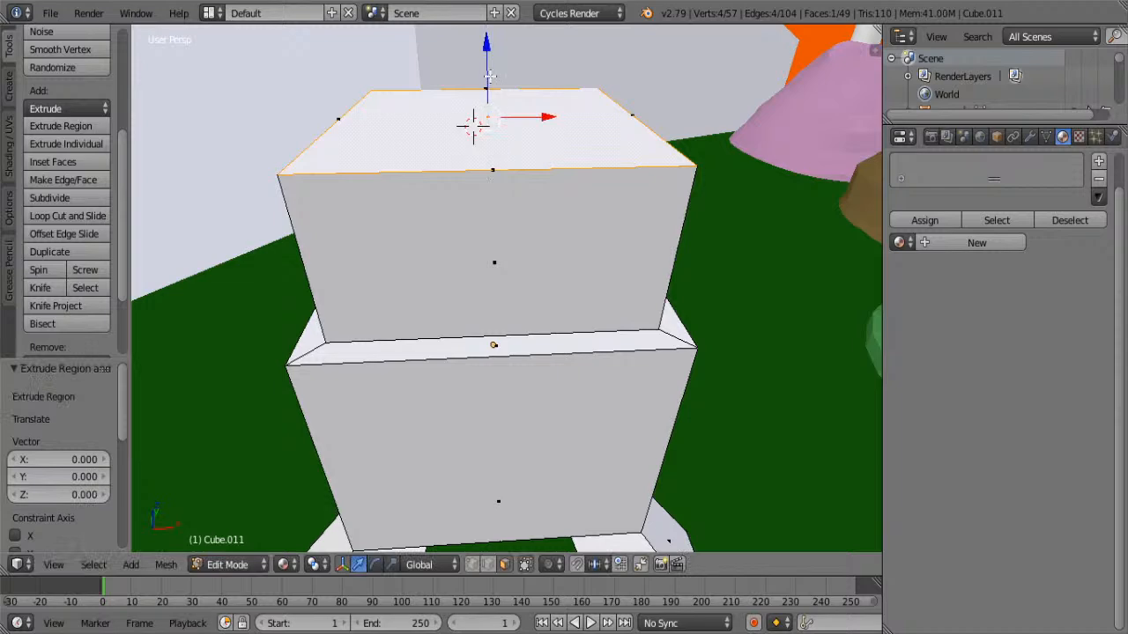
pyautogui.press('e')
pyautogui.click(490, 71)
pyautogui.moveTo(667, 213); pyautogui.dragTo(574, 290, button='middle')
pyautogui.scroll(-6, 573, 291)
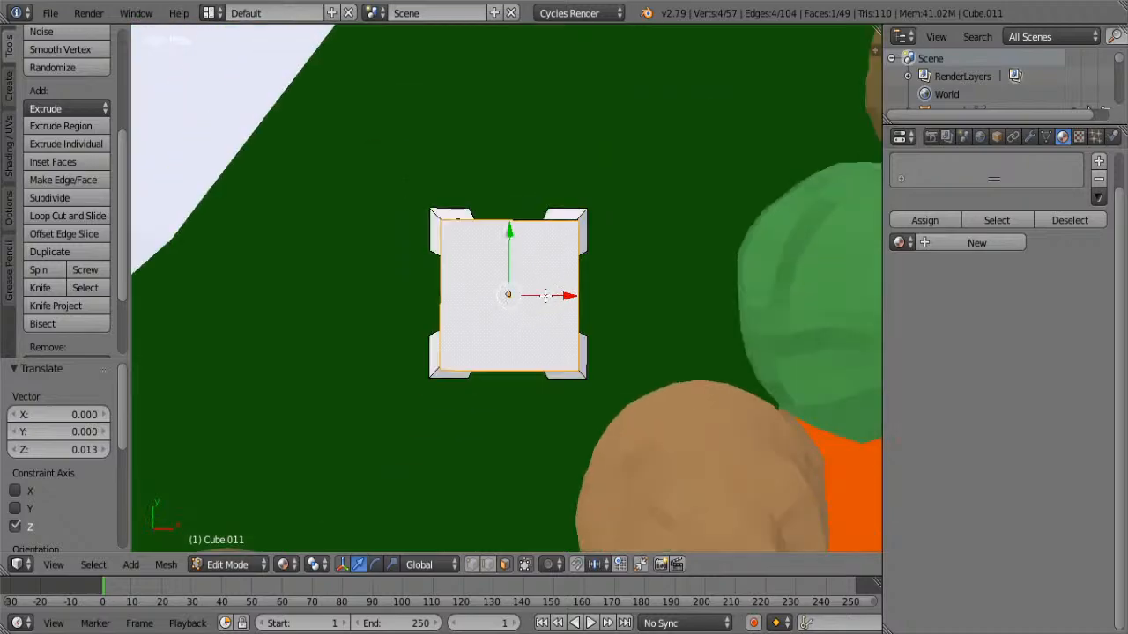
pyautogui.scroll(5, 545, 293)
pyautogui.moveTo(546, 293); pyautogui.dragTo(523, 332, button='middle')
pyautogui.press('e')
pyautogui.click(537, 342)
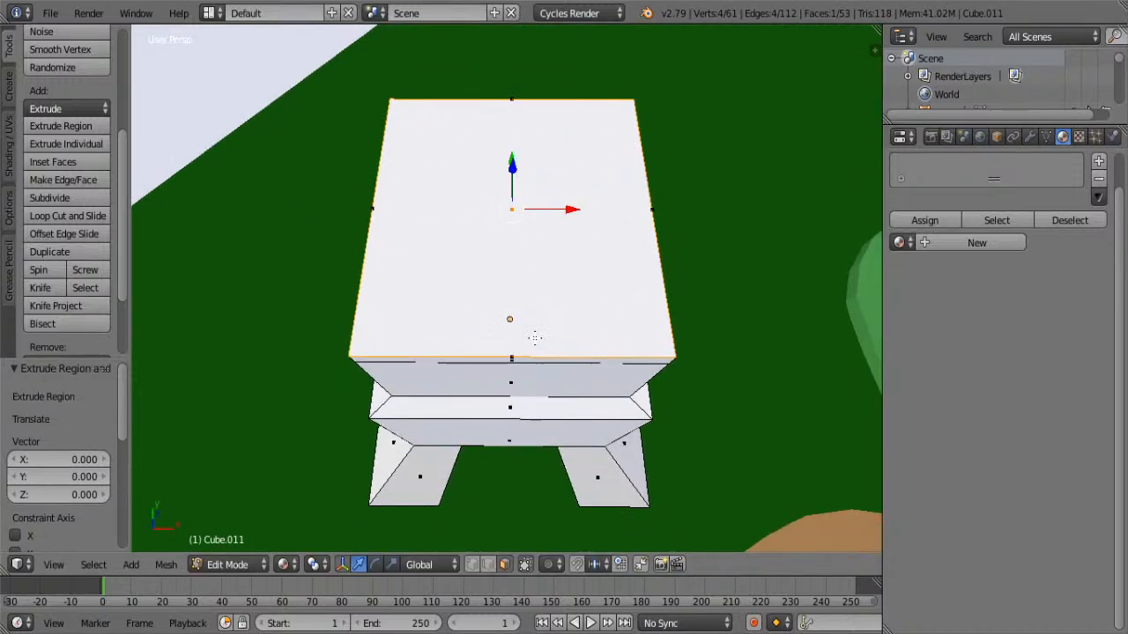
pyautogui.press('s')
pyautogui.press('Escape')
pyautogui.hotkey('ctrl', 'z')
# Try to flare the upper block's top face by scaling it uniformly by 1.077
pyautogui.press('s')
pyautogui.click(546, 359)
pyautogui.moveTo(546, 359); pyautogui.dragTo(724, 269, button='middle')
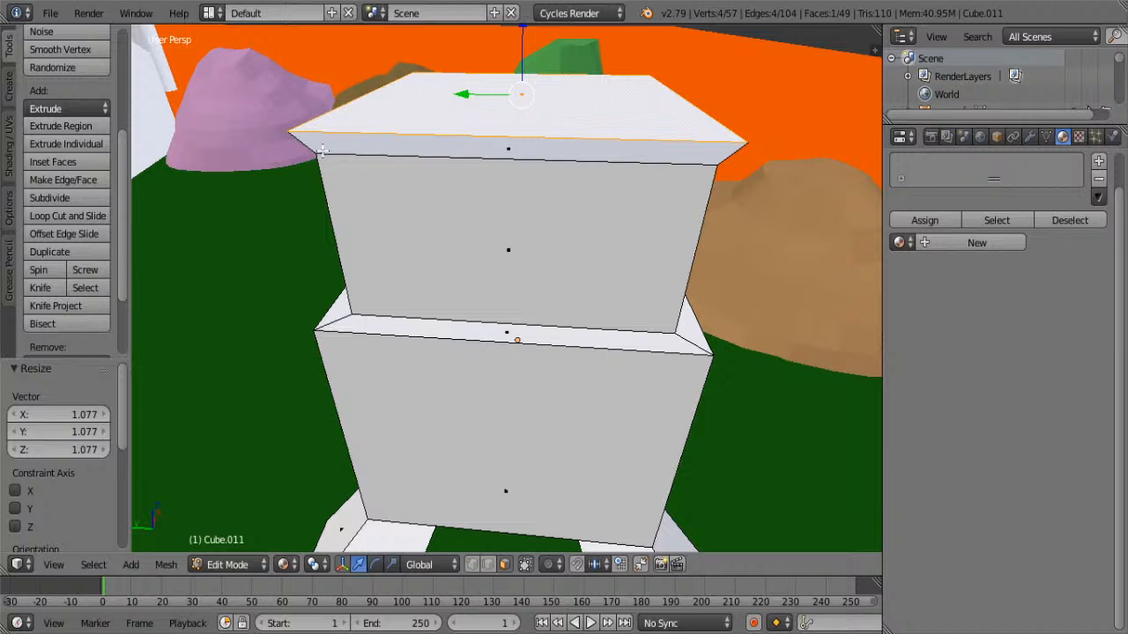
pyautogui.hotkey('ctrl', 'z')
pyautogui.hotkey('ctrl', 'z')
# Raise the top face 0.019 along Z and scale up the loop of side faces around the thin band
pyautogui.moveTo(502, 139)
pyautogui.mouseDown(button='middle')
pyautogui.moveTo(516, 105)
pyautogui.moveTo(518, 154)
pyautogui.mouseUp(button='middle')
pyautogui.moveTo(522, 132); pyautogui.dragTo(516, 156)
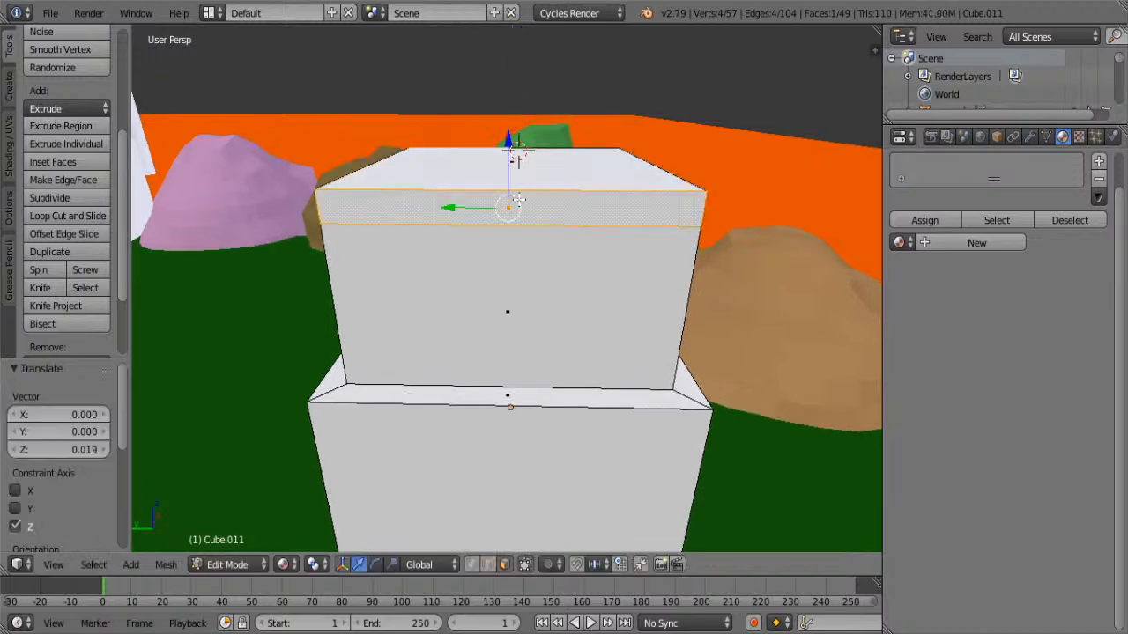
pyautogui.press('a')
pyautogui.keyDown('alt'); pyautogui.rightClick(693, 207); pyautogui.keyUp('alt')
pyautogui.moveTo(693, 207); pyautogui.dragTo(670, 220, button='middle')
pyautogui.press('s')
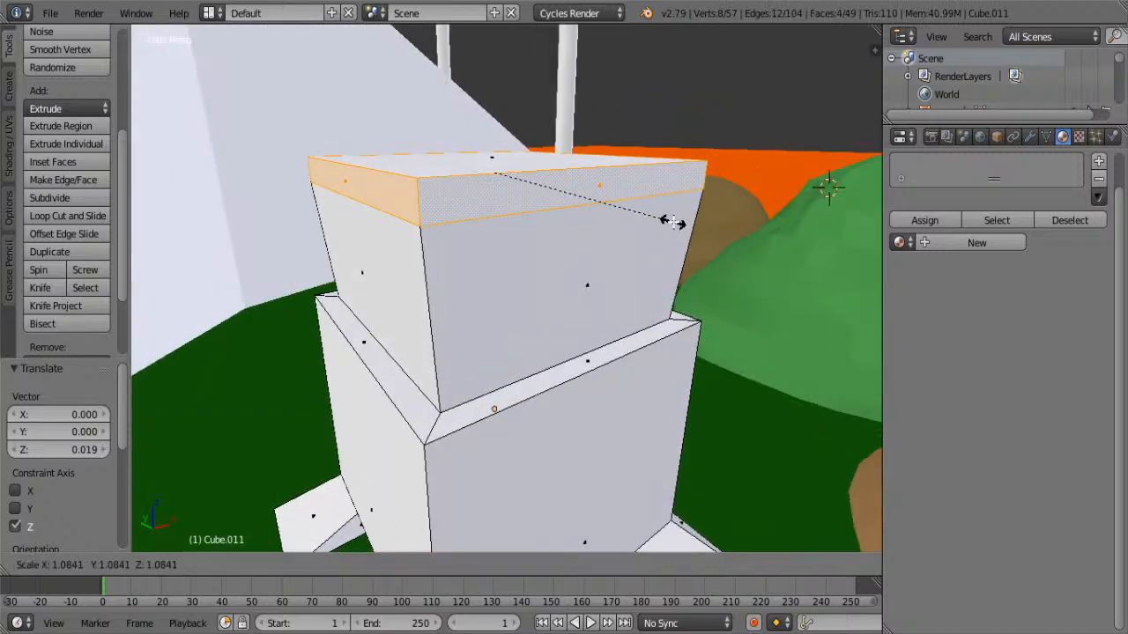
# Cancel the scaling and undo the extrusions above the body, back to its inset top face
pyautogui.press('Escape')
pyautogui.press('a')
pyautogui.hotkey('ctrl', 'z')
pyautogui.hotkey('ctrl', 'z')
pyautogui.hotkey('ctrl', 'z')
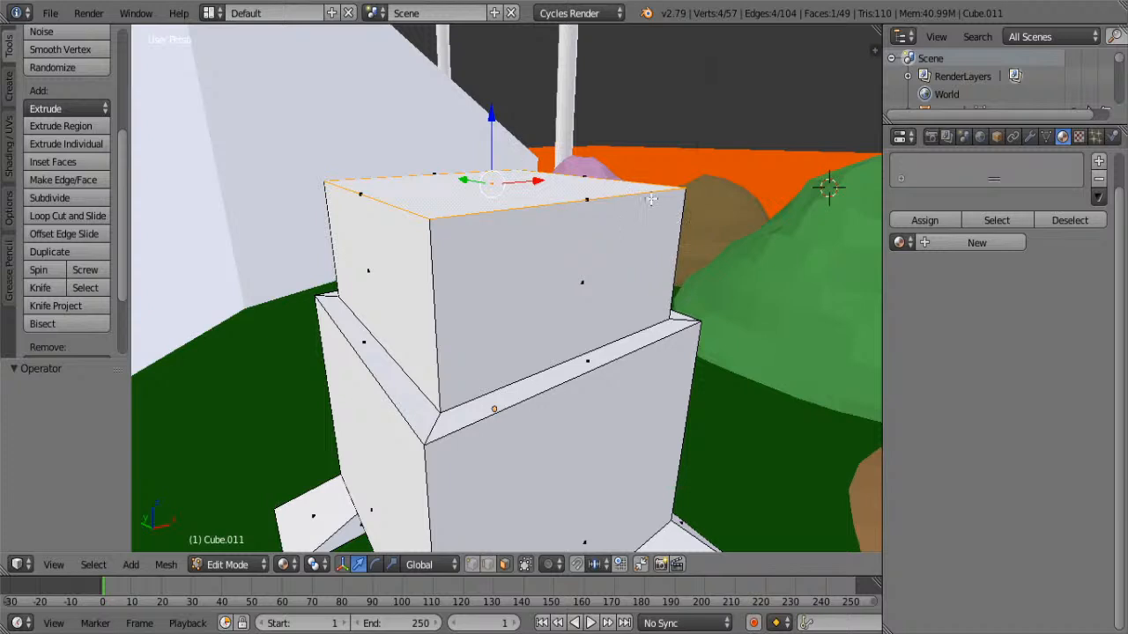
pyautogui.press('e')
pyautogui.press('Escape')
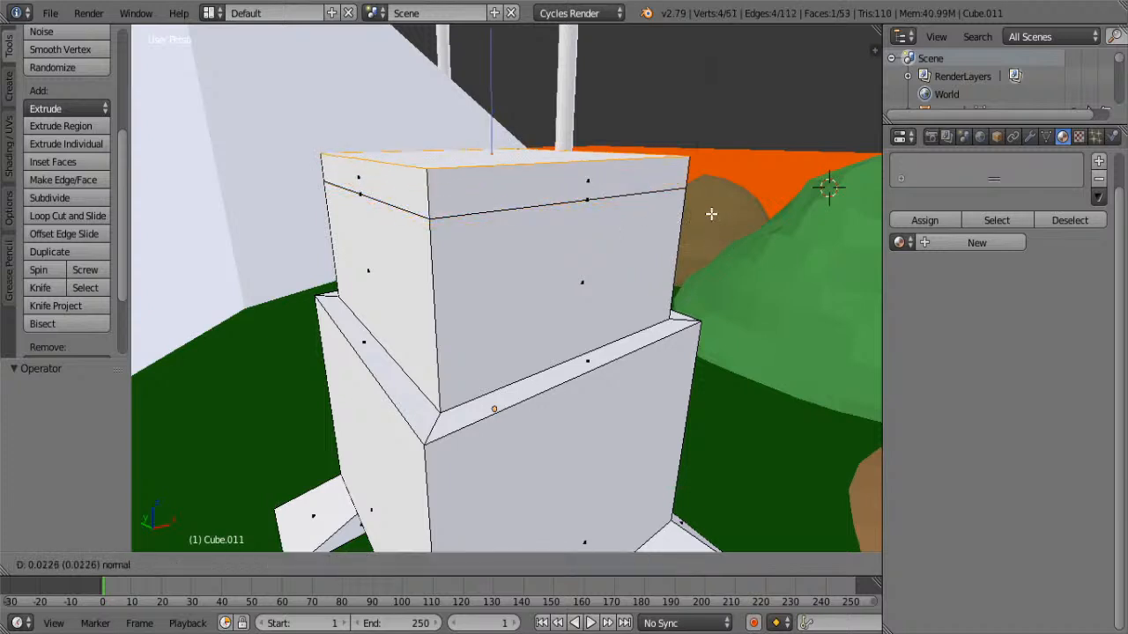
pyautogui.hotkey('ctrl', 'z')
pyautogui.hotkey('ctrl', 'z')
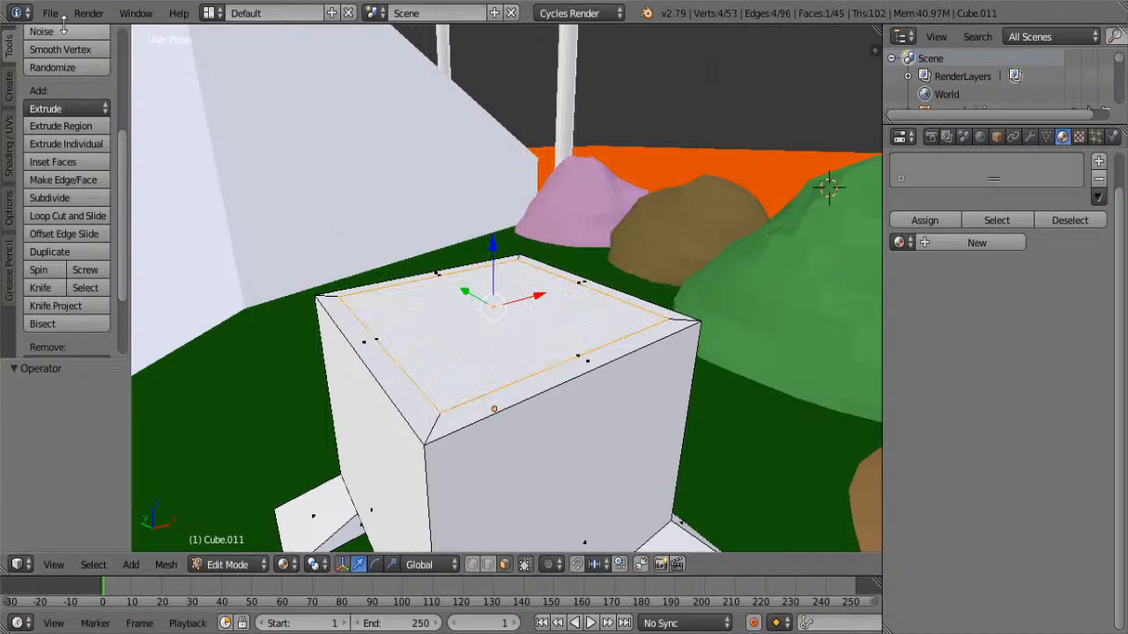
pyautogui.click(89, 13)
pyautogui.moveTo(178, 13)
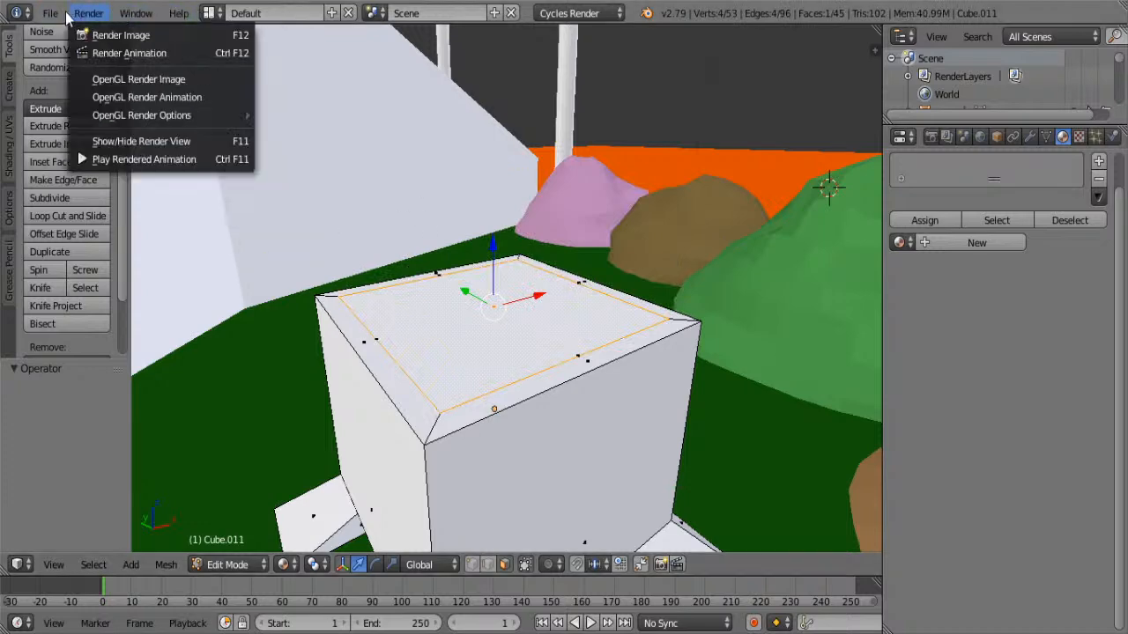
pyautogui.moveTo(50, 14)
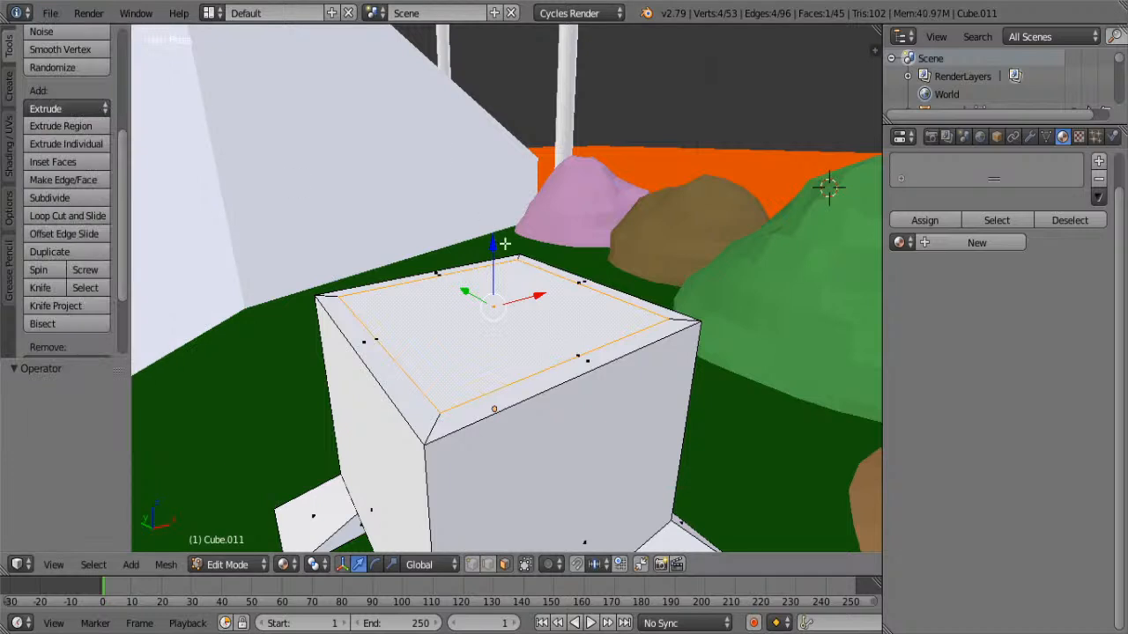
# Raise the body's inset top face into a narrower block and extrude its top face again in place
pyautogui.press('e')
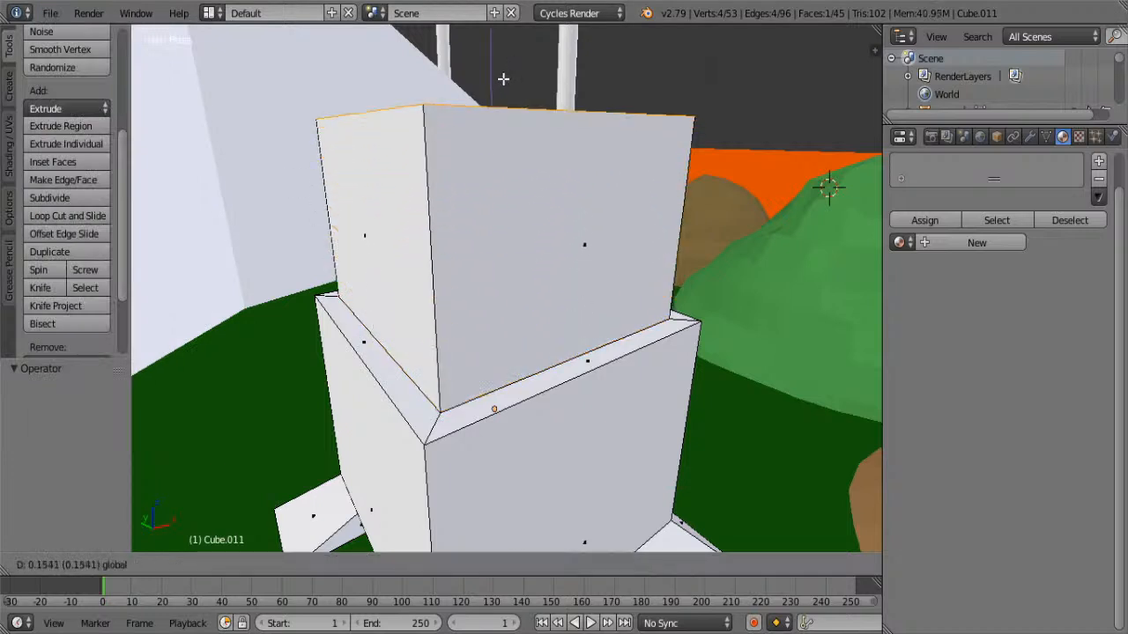
pyautogui.click(503, 56)
pyautogui.moveTo(588, 122); pyautogui.dragTo(594, 142, button='middle')
pyautogui.press('e')
pyautogui.rightClick(594, 142)
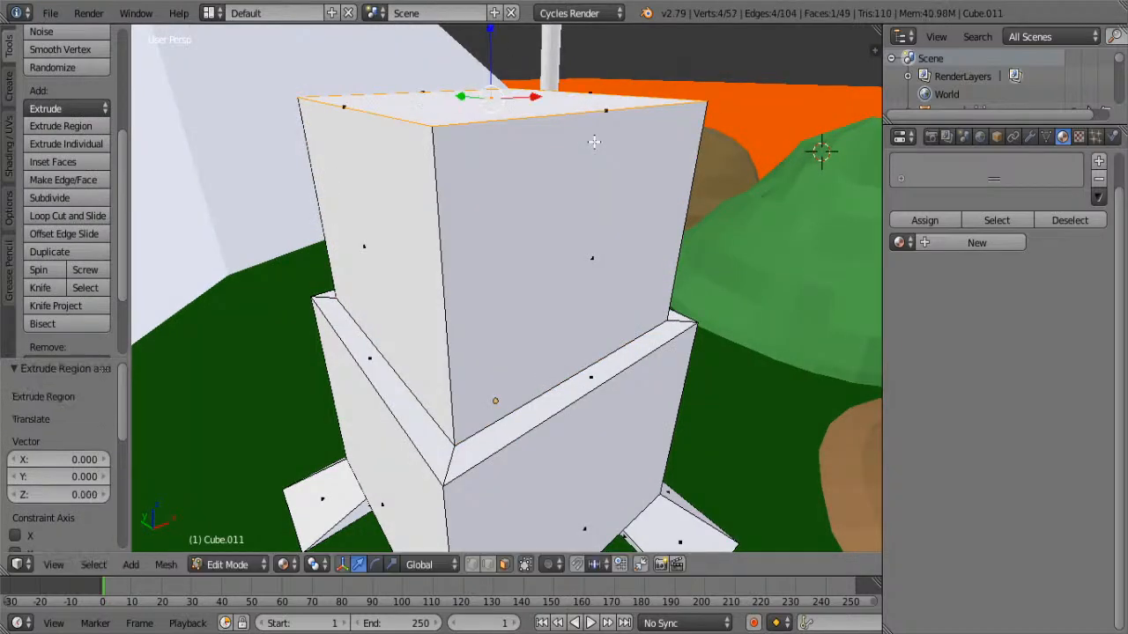
# Try to widen the new top face into an overhanging rim and raise it 0.045, and undo both changes
pyautogui.press('s')
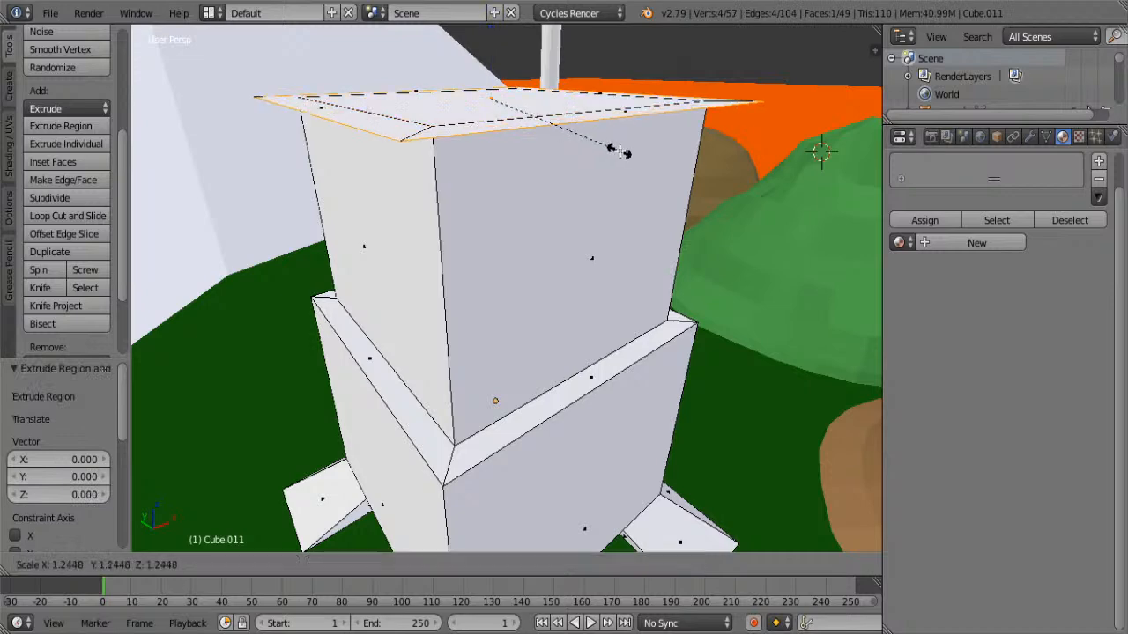
pyautogui.click(627, 158)
pyautogui.moveTo(611, 146); pyautogui.dragTo(619, 170, button='middle')
pyautogui.press('s')
pyautogui.click(662, 179)
pyautogui.moveTo(491, 70); pyautogui.dragTo(491, 58)
pyautogui.moveTo(491, 58); pyautogui.dragTo(504, 164, button='middle')
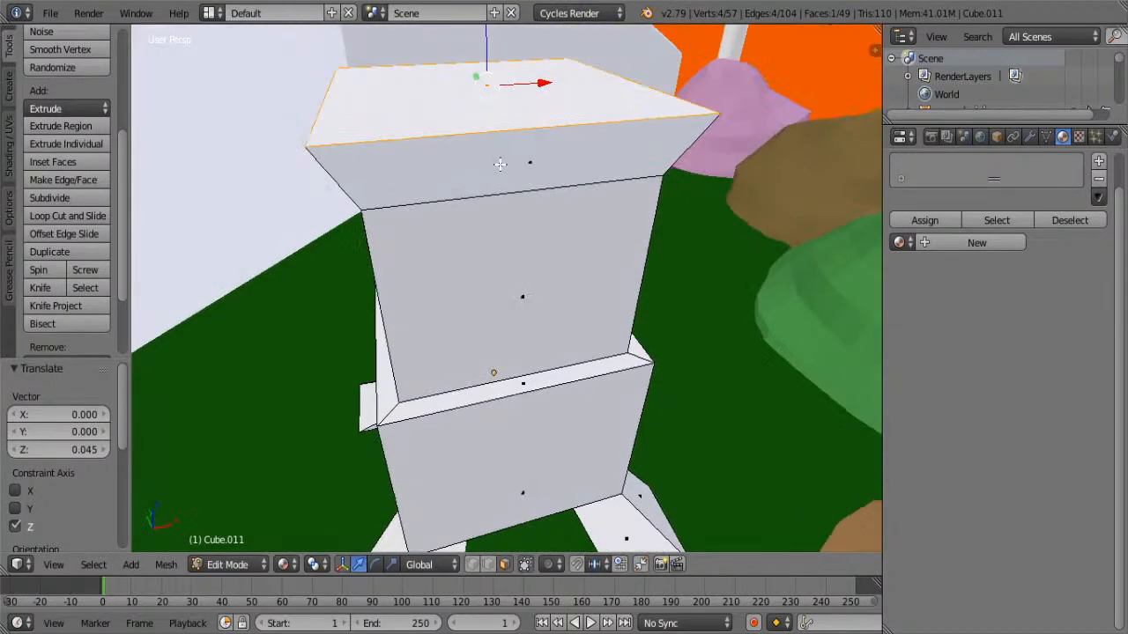
pyautogui.hotkey('ctrl', 'z')
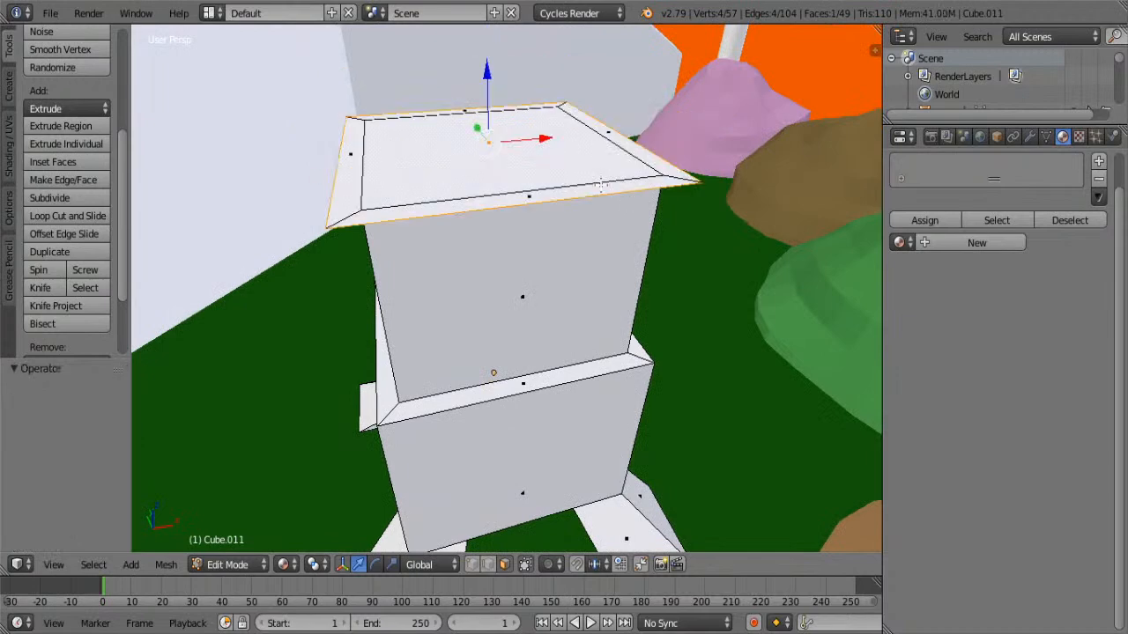
pyautogui.hotkey('ctrl', 'z')
# Raise the newly extruded top face 0.020 along Z to form a thin band around the block
pyautogui.press('g')
pyautogui.press('z')
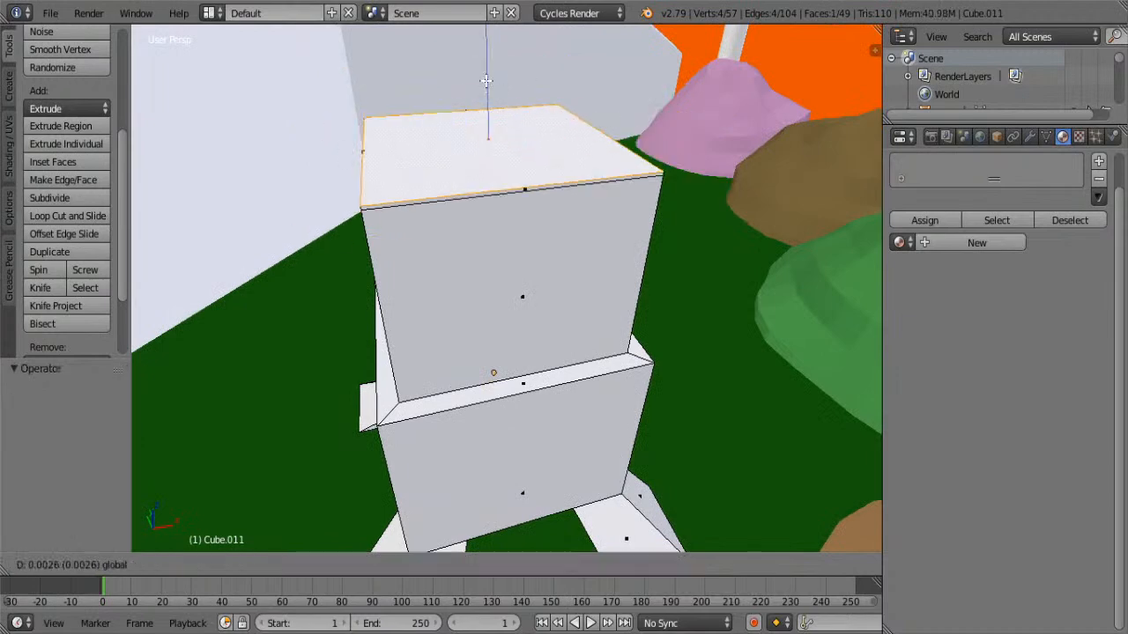
pyautogui.click(485, 64)
# Select the loop of four side faces on the thin band above the narrower block
pyautogui.keyDown('alt'); pyautogui.click(448, 181); pyautogui.keyUp('alt')
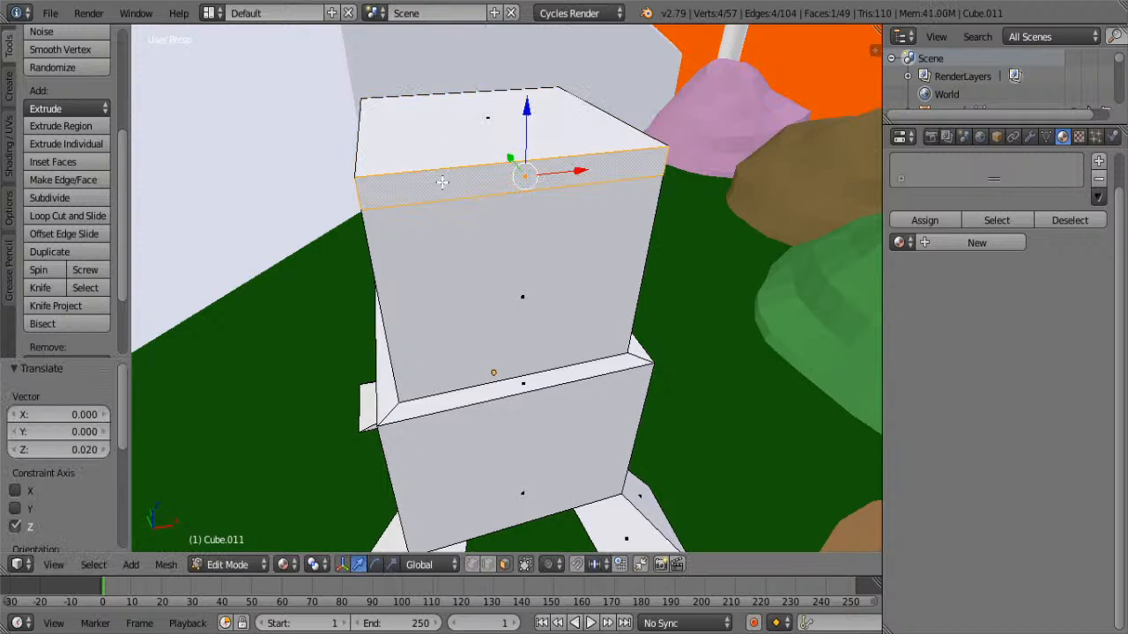
pyautogui.press('a')
pyautogui.keyDown('alt'); pyautogui.rightClick(358, 192); pyautogui.keyUp('alt')
pyautogui.press('s')
pyautogui.press('Escape')
pyautogui.press('a')
pyautogui.rightClick(388, 183)
pyautogui.press('a')
pyautogui.keyDown('alt'); pyautogui.rightClick(361, 198); pyautogui.keyUp('alt')
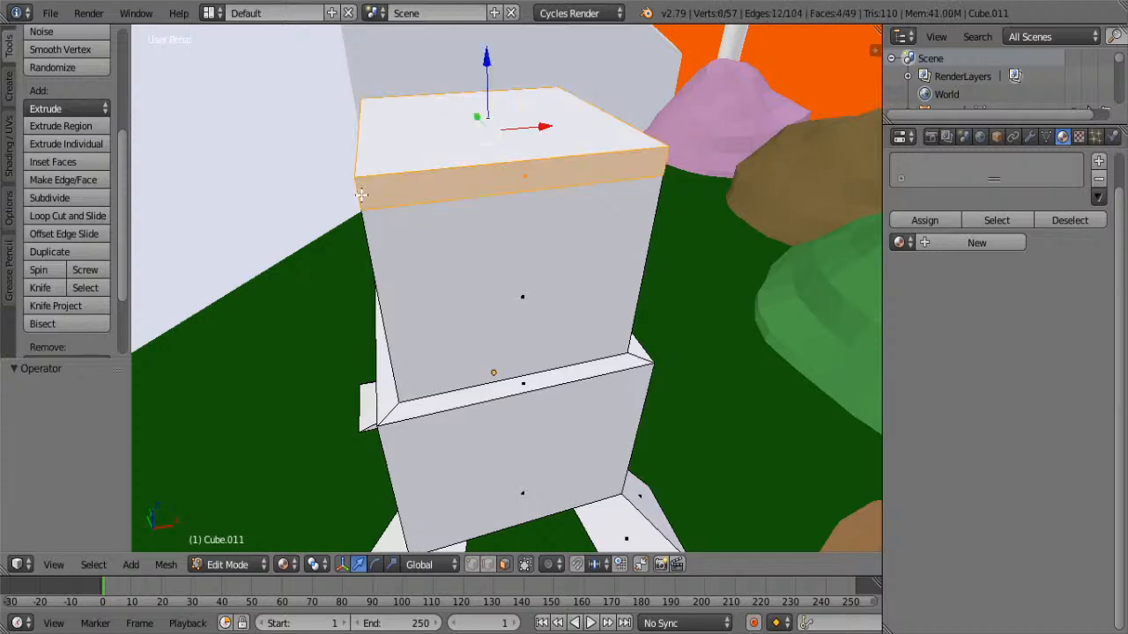
# Extrude the thin band's side faces in place and scale them outward by 1.197 into an overhanging rim
pyautogui.moveTo(525, 110); pyautogui.dragTo(769, 234, button='middle')
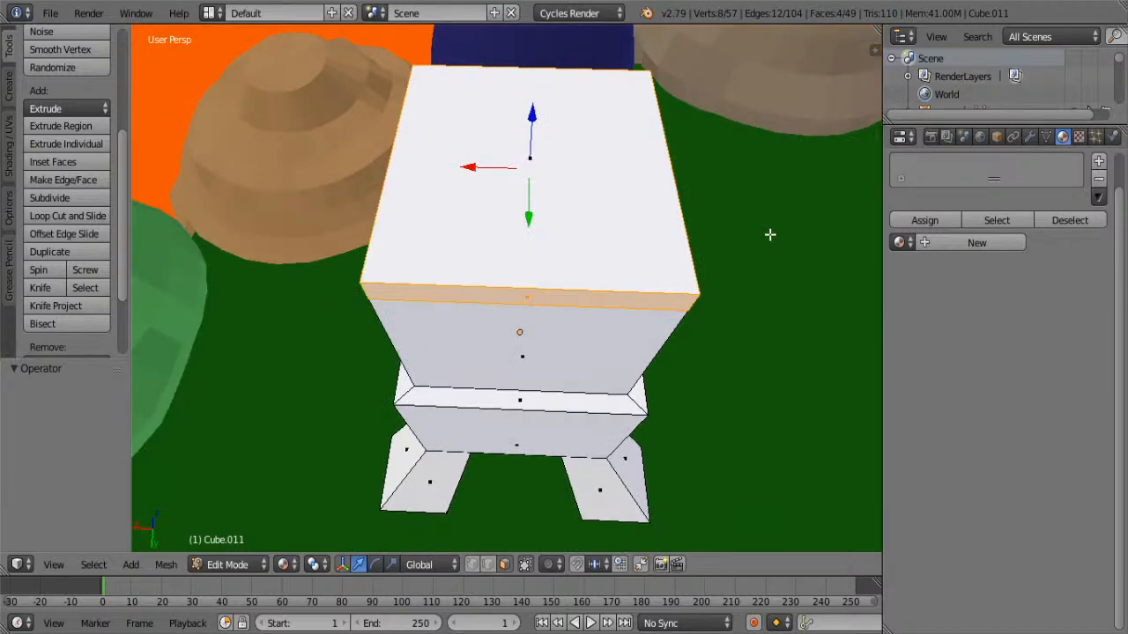
pyautogui.moveTo(769, 235); pyautogui.dragTo(818, 228, button='middle')
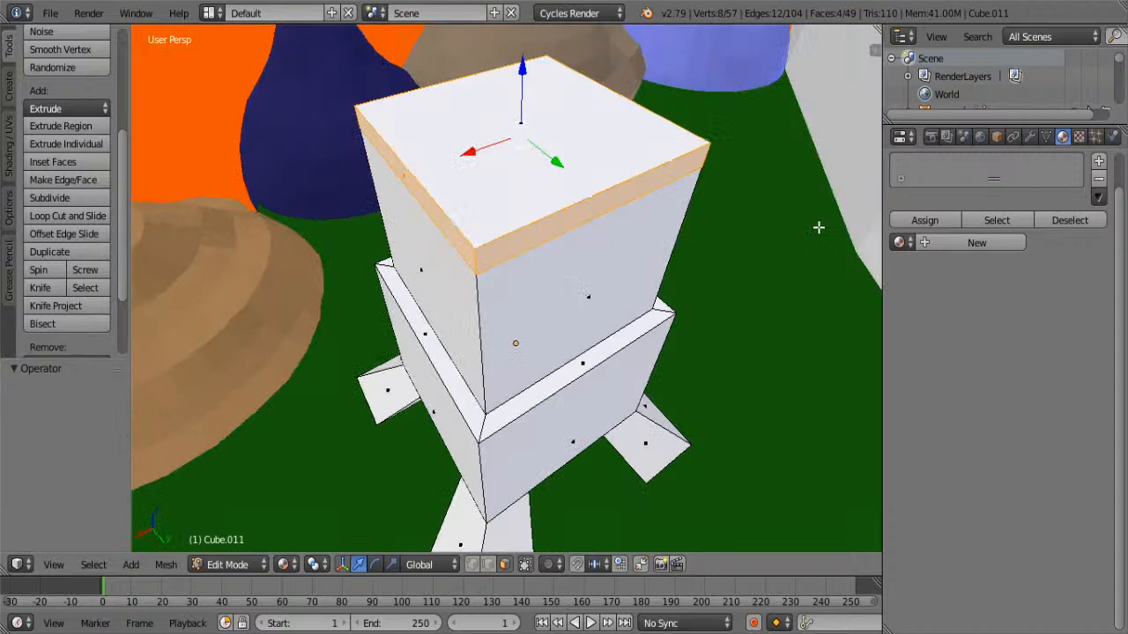
pyautogui.press('e')
pyautogui.rightClick(667, 248)
pyautogui.press('s')
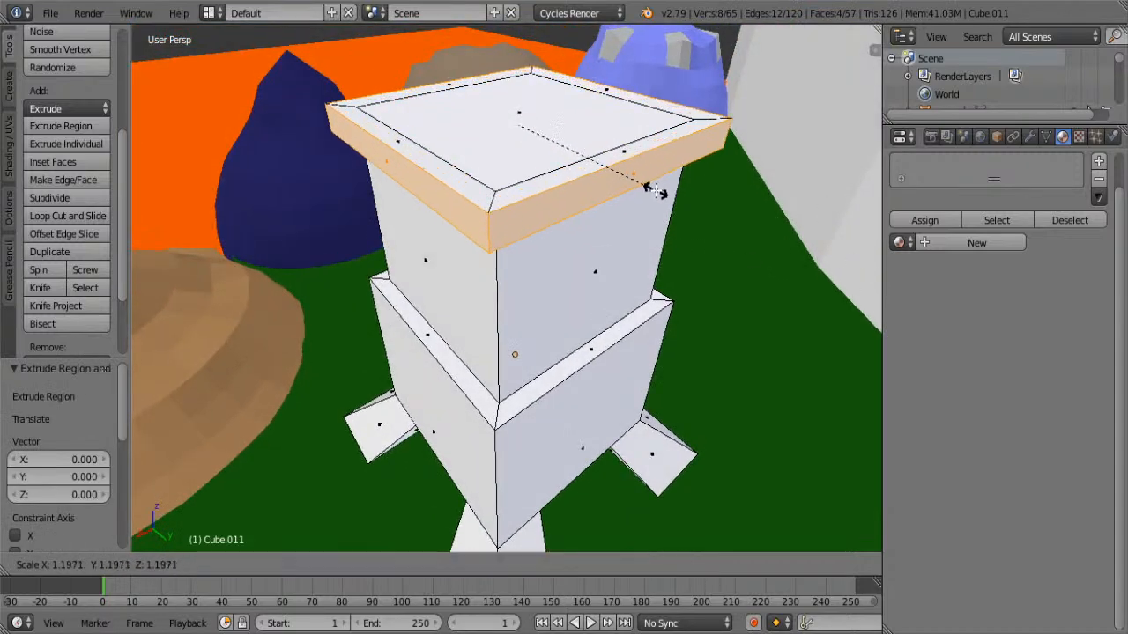
pyautogui.click(650, 186)
pyautogui.moveTo(650, 186); pyautogui.dragTo(448, 132, button='middle')
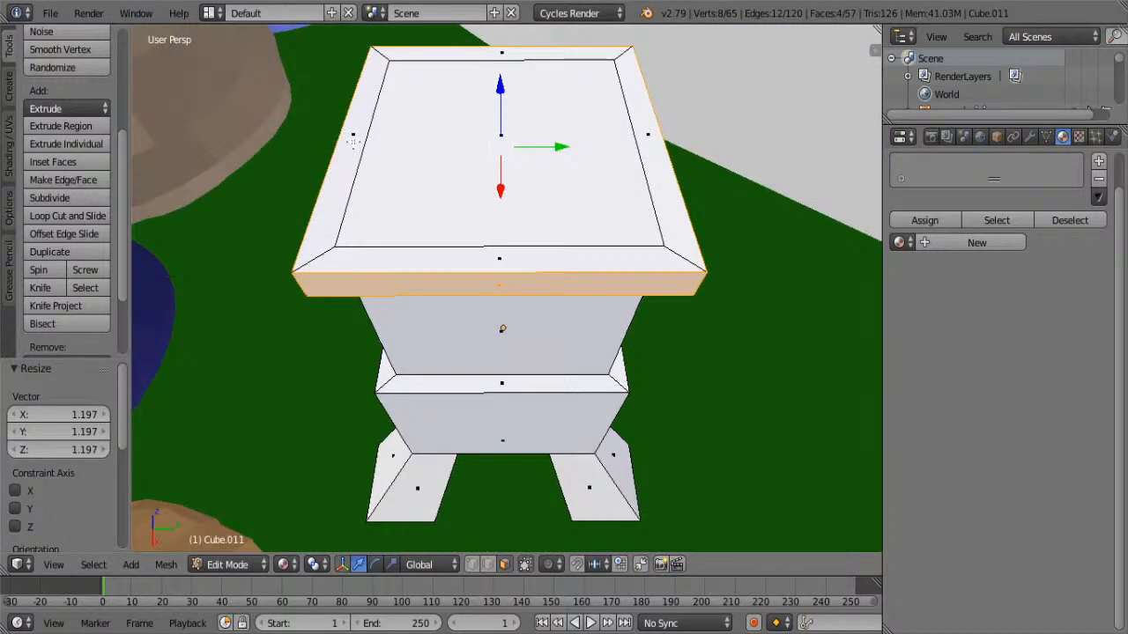
pyautogui.keyDown('shift'); pyautogui.rightClick(448, 132); pyautogui.keyUp('shift')
pyautogui.keyDown('shift'); pyautogui.rightClick(661, 151); pyautogui.keyUp('shift')
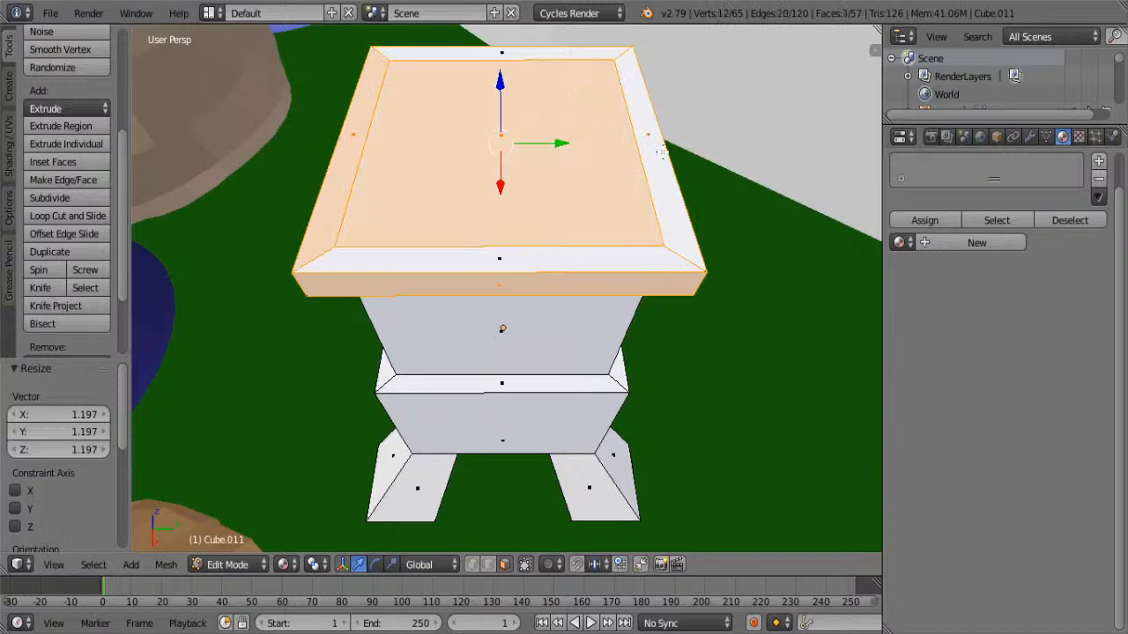
pyautogui.keyDown('shift'); pyautogui.rightClick(517, 58); pyautogui.keyUp('shift')
pyautogui.moveTo(475, 270); pyautogui.dragTo(497, 93, button='middle')
# Extrude the rim's inner face and four surrounding top faces together, raising them into a wide block with a last move of 0.039
pyautogui.rightClick(467, 149)
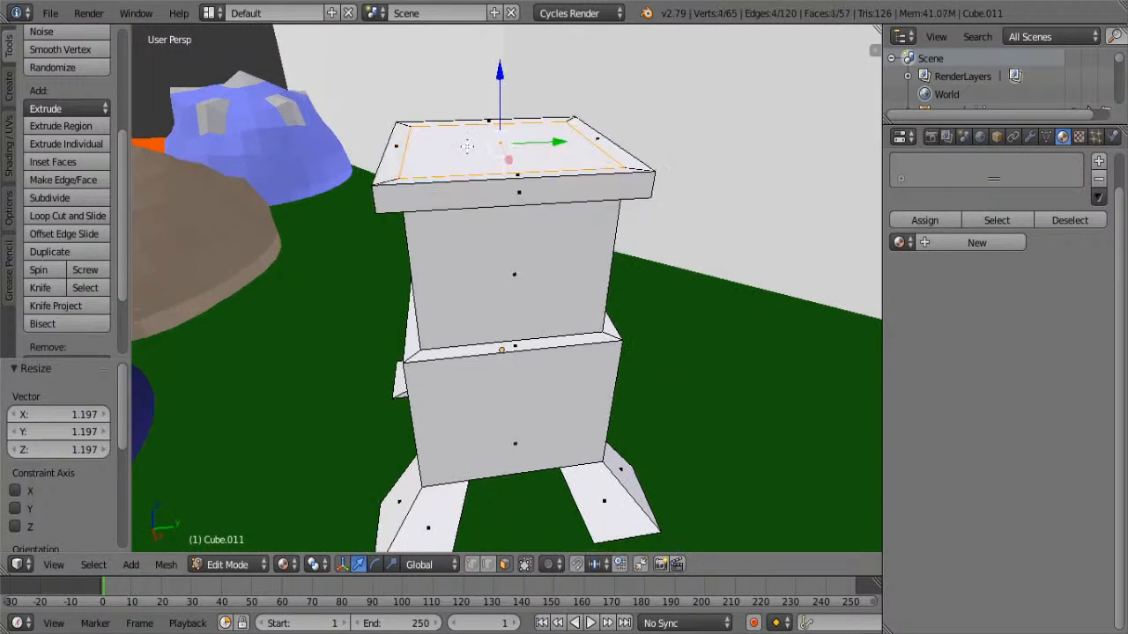
pyautogui.keyDown('shift'); pyautogui.rightClick(409, 154); pyautogui.keyUp('shift')
pyautogui.moveTo(546, 175); pyautogui.dragTo(522, 248, button='middle')
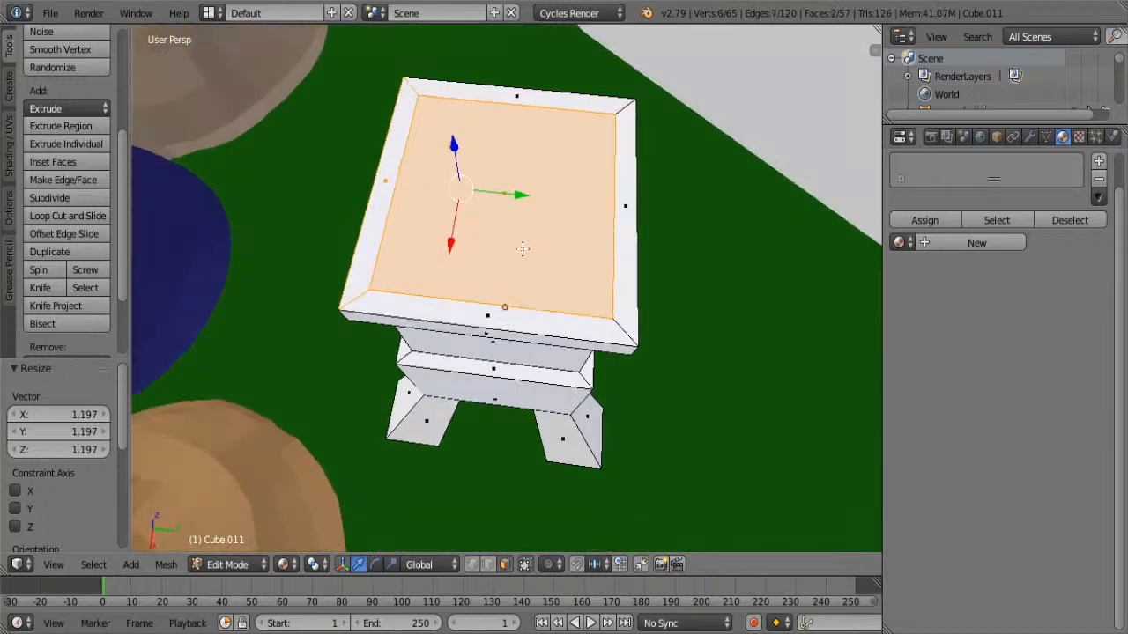
pyautogui.keyDown('shift'); pyautogui.rightClick(502, 321); pyautogui.keyUp('shift')
pyautogui.keyDown('shift'); pyautogui.rightClick(631, 243); pyautogui.keyUp('shift')
pyautogui.keyDown('shift'); pyautogui.rightClick(541, 91); pyautogui.keyUp('shift')
pyautogui.press('e')
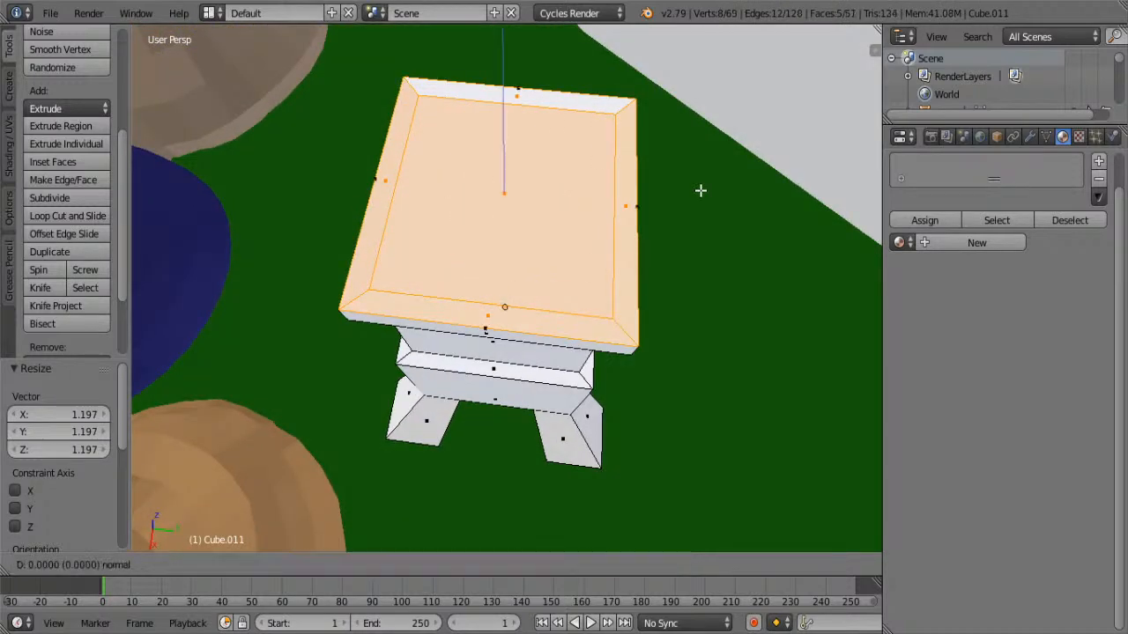
pyautogui.click(700, 188)
pyautogui.moveTo(504, 152); pyautogui.dragTo(502, 85)
pyautogui.moveTo(501, 84)
pyautogui.mouseDown(button='middle')
pyautogui.moveTo(530, 183)
pyautogui.moveTo(472, 200)
pyautogui.moveTo(498, 78)
pyautogui.mouseUp(button='middle')
pyautogui.moveTo(499, 78); pyautogui.dragTo(503, 44)
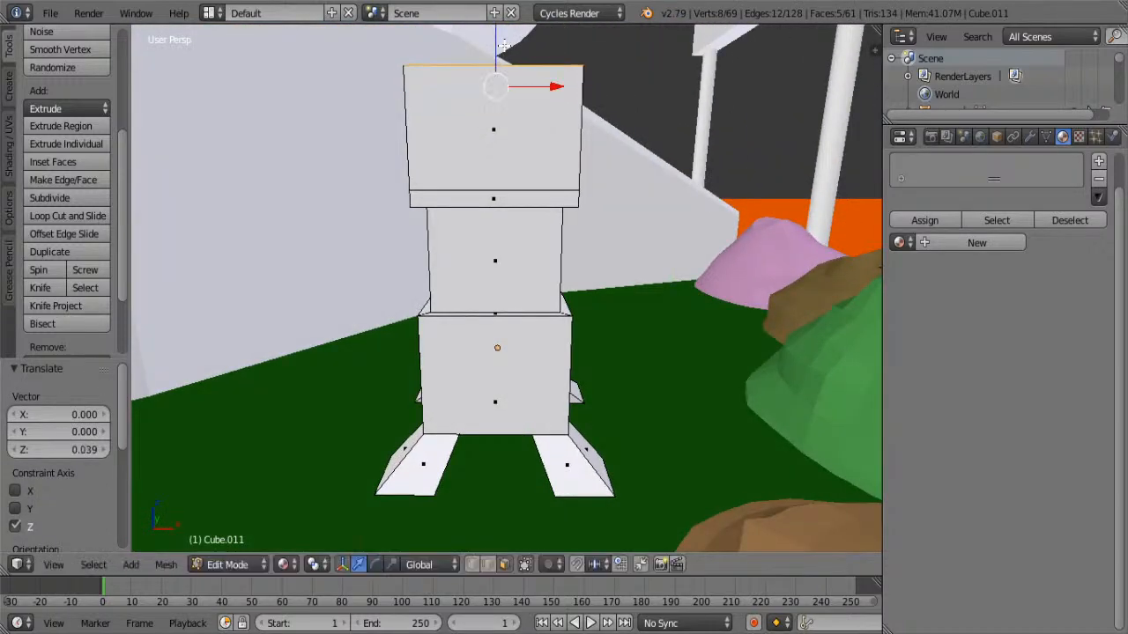
# Extrude the inner top face of the wide block upward into another narrower block
pyautogui.moveTo(634, 98); pyautogui.dragTo(466, 189, button='middle')
pyautogui.rightClick(466, 189)
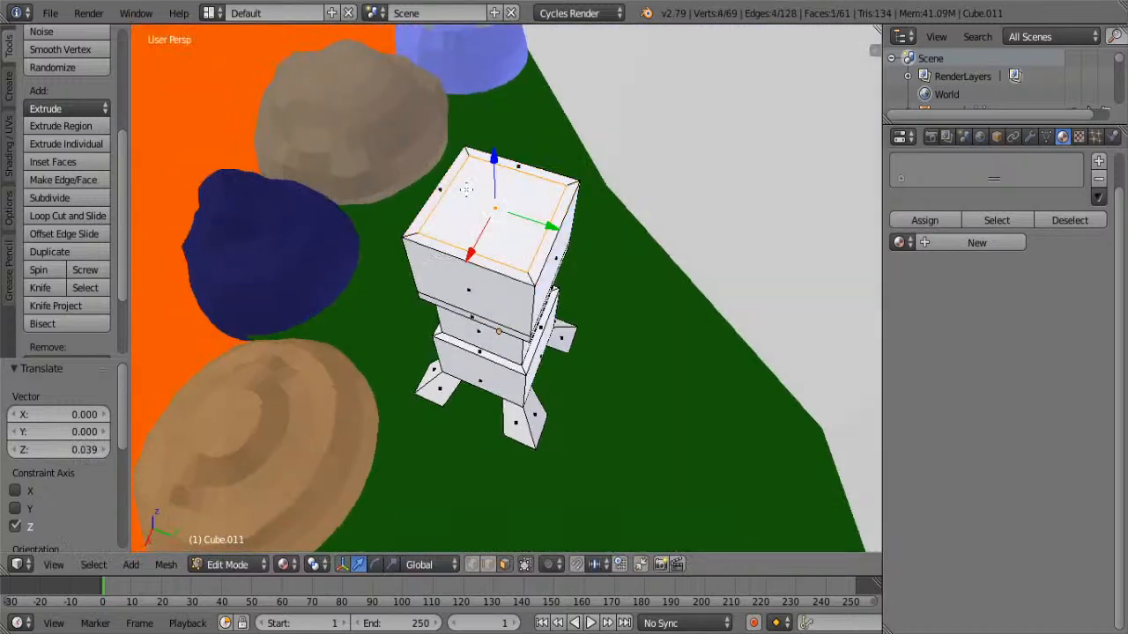
pyautogui.moveTo(494, 159); pyautogui.dragTo(496, 90)
pyautogui.hotkey('ctrl', 'z')
pyautogui.press('e')
pyautogui.rightClick(535, 164)
pyautogui.moveTo(496, 90); pyautogui.dragTo(529, 277, button='middle')
# Extrude the second narrow block's top face again and raise it 0.034 along Z as a thin band
pyautogui.scroll(5, 520, 246)
pyautogui.press('e')
pyautogui.rightClick(530, 278)
pyautogui.click(474, 146)
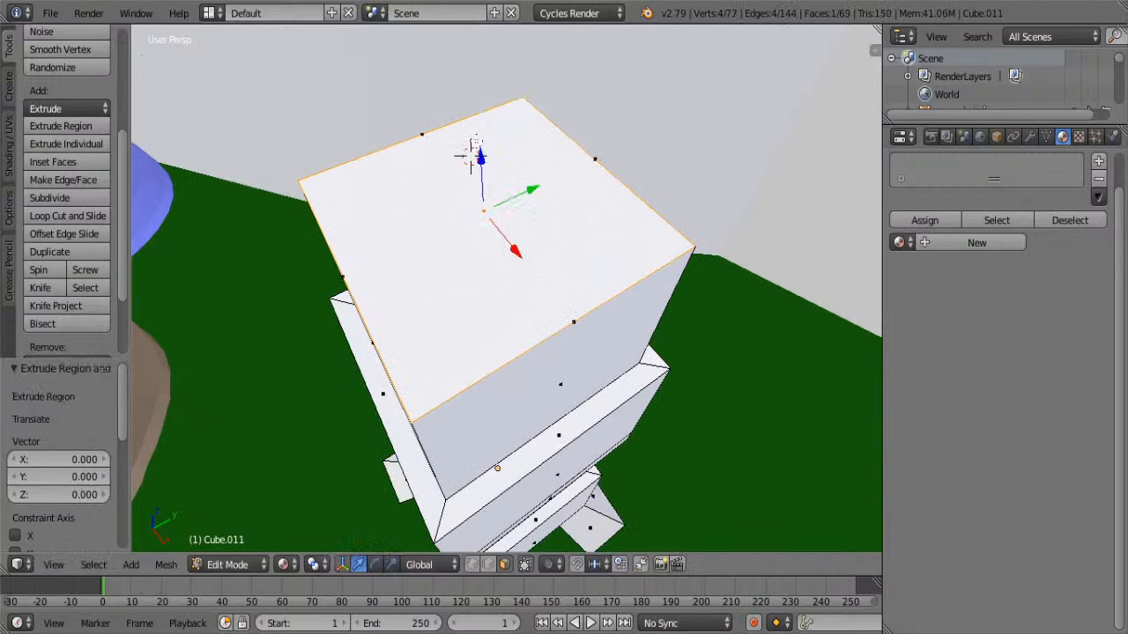
pyautogui.moveTo(480, 158); pyautogui.dragTo(480, 132)
# Select all four side faces of the thin band at the top of the second narrow block
pyautogui.rightClick(555, 323)
pyautogui.moveTo(555, 324); pyautogui.dragTo(508, 197, button='middle')
pyautogui.keyDown('shift'); pyautogui.rightClick(509, 197); pyautogui.keyUp('shift')
pyautogui.scroll(3, 652, 250)
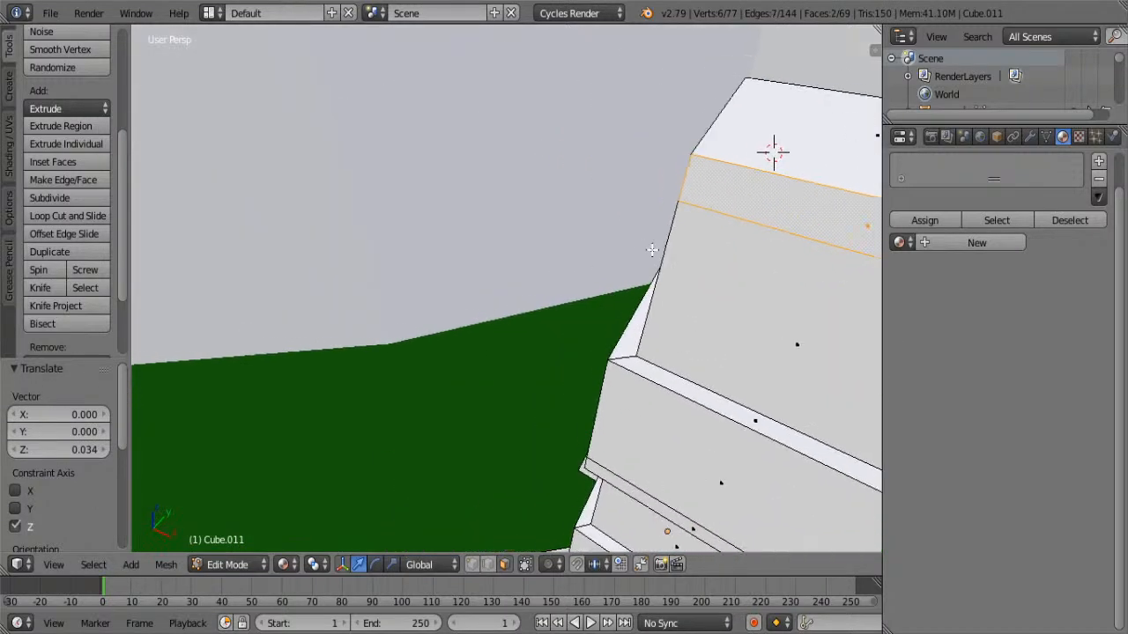
pyautogui.scroll(-4, 612, 244)
pyautogui.moveTo(611, 244); pyautogui.dragTo(403, 220, button='middle')
pyautogui.keyDown('shift'); pyautogui.rightClick(599, 35); pyautogui.keyUp('shift')
pyautogui.scroll(3, 403, 219)
pyautogui.keyDown('shift'); pyautogui.rightClick(365, 374); pyautogui.keyUp('shift')
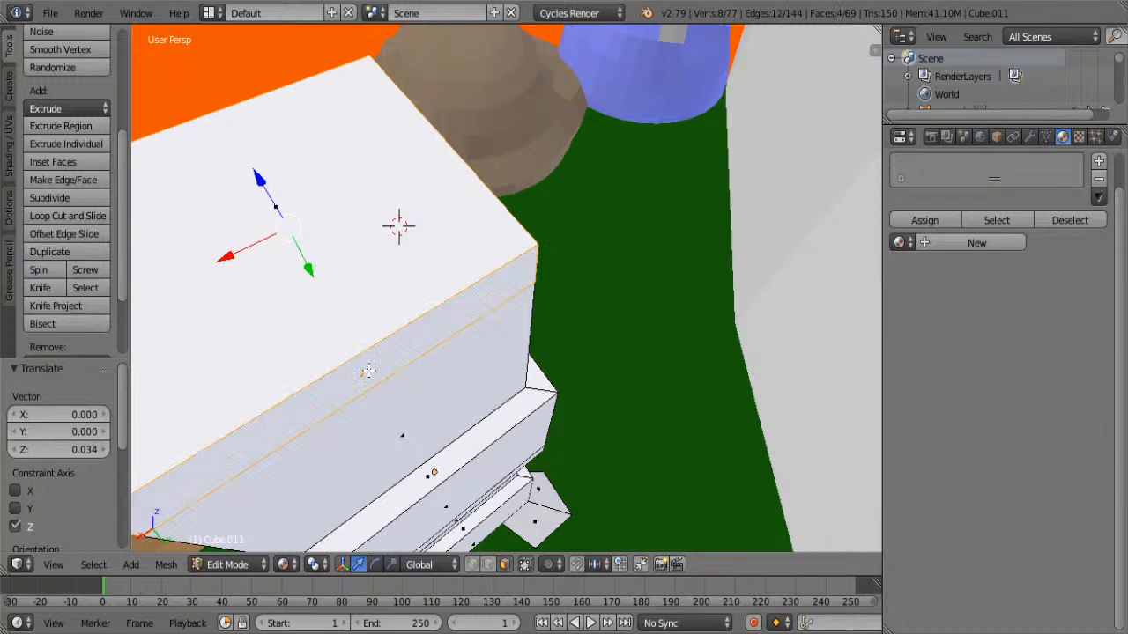
pyautogui.moveTo(400, 409); pyautogui.dragTo(534, 301, button='middle')
# Extrude the second band's side faces in place and scale them outward by 1.215
pyautogui.press('e')
pyautogui.rightClick(535, 301)
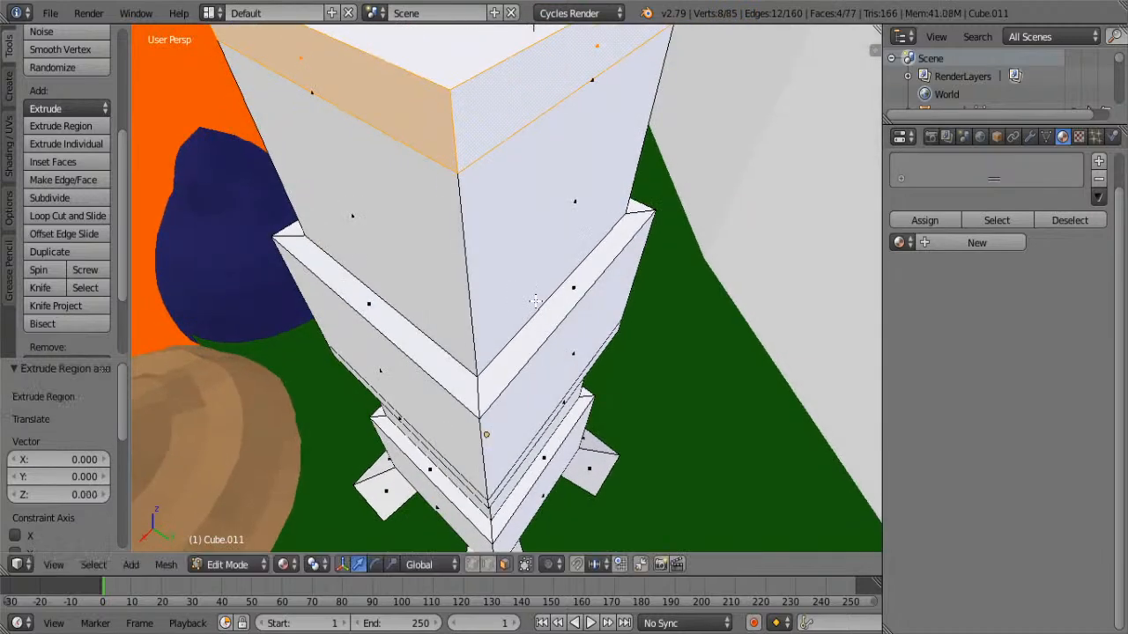
pyautogui.scroll(-5, 535, 246)
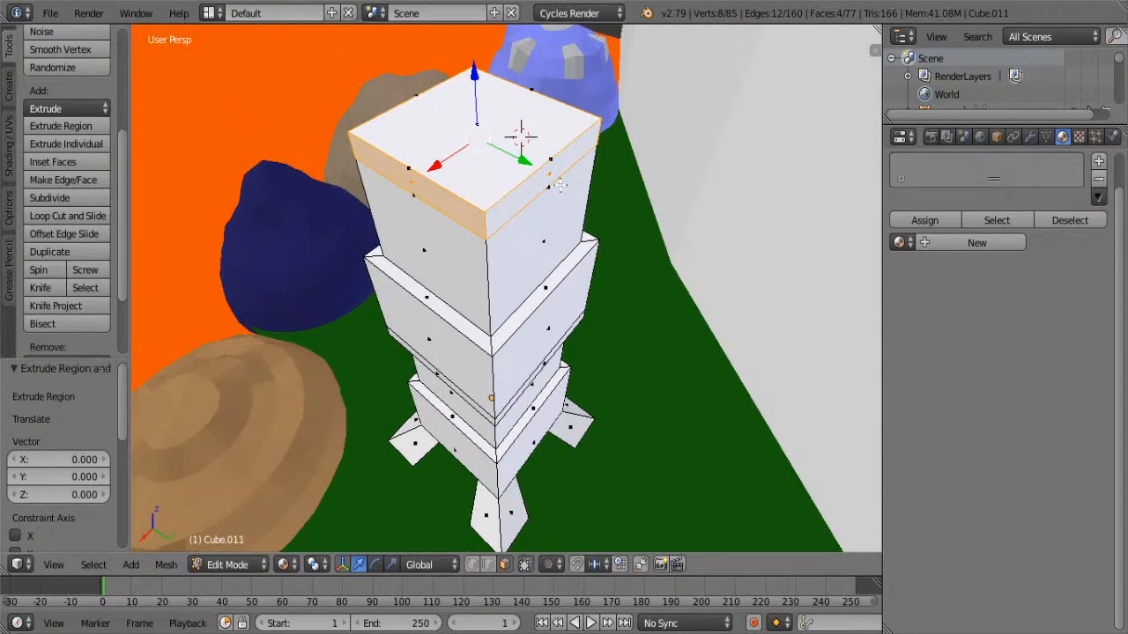
pyautogui.press('s')
pyautogui.click(551, 201)
pyautogui.moveTo(551, 201); pyautogui.dragTo(450, 258, button='middle')
pyautogui.keyDown('shift'); pyautogui.rightClick(450, 257); pyautogui.keyUp('shift')
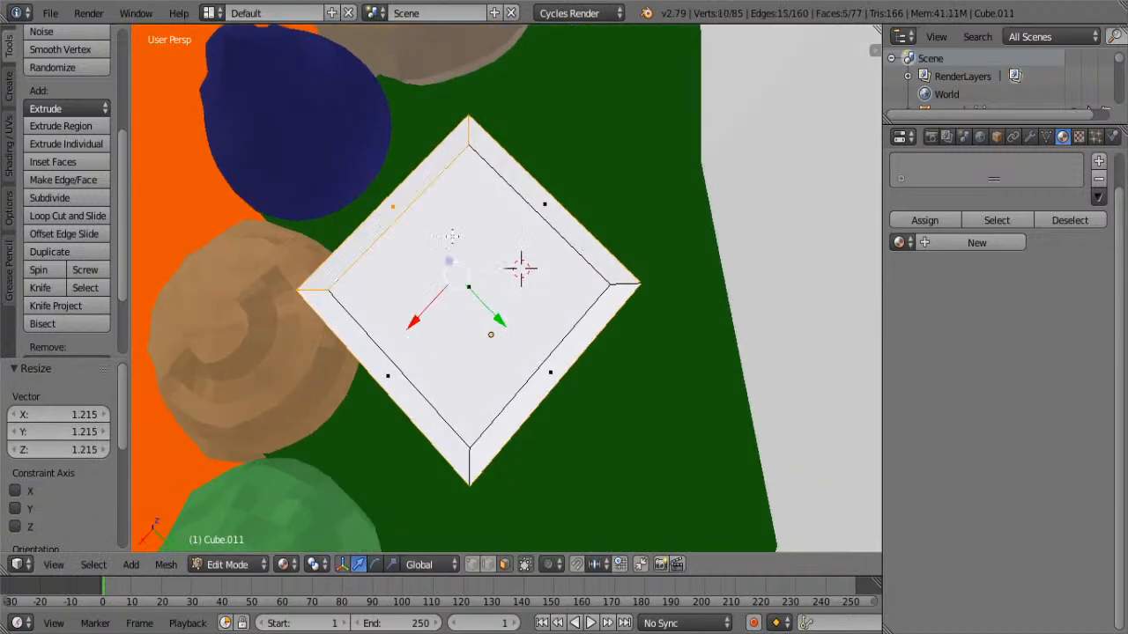
pyautogui.keyDown('shift'); pyautogui.rightClick(560, 211); pyautogui.keyUp('shift')
pyautogui.keyDown('shift'); pyautogui.rightClick(568, 359); pyautogui.keyUp('shift')
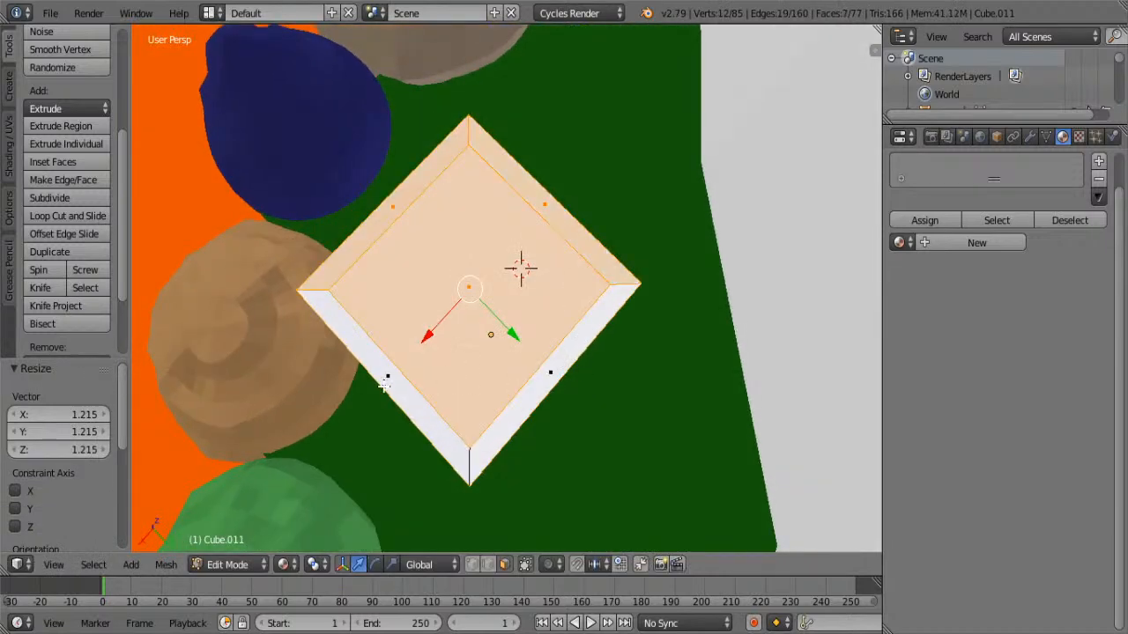
pyautogui.moveTo(471, 401); pyautogui.dragTo(348, 179, button='middle')
# Select the uppermost rim's inner face and four surrounding top faces and raise them 0.116 plus a further 0.075 along Z
pyautogui.rightClick(441, 109)
pyautogui.keyDown('shift'); pyautogui.rightClick(350, 177); pyautogui.keyUp('shift')
pyautogui.keyDown('shift'); pyautogui.rightClick(385, 112); pyautogui.keyUp('shift')
pyautogui.keyDown('shift'); pyautogui.rightClick(553, 98); pyautogui.keyUp('shift')
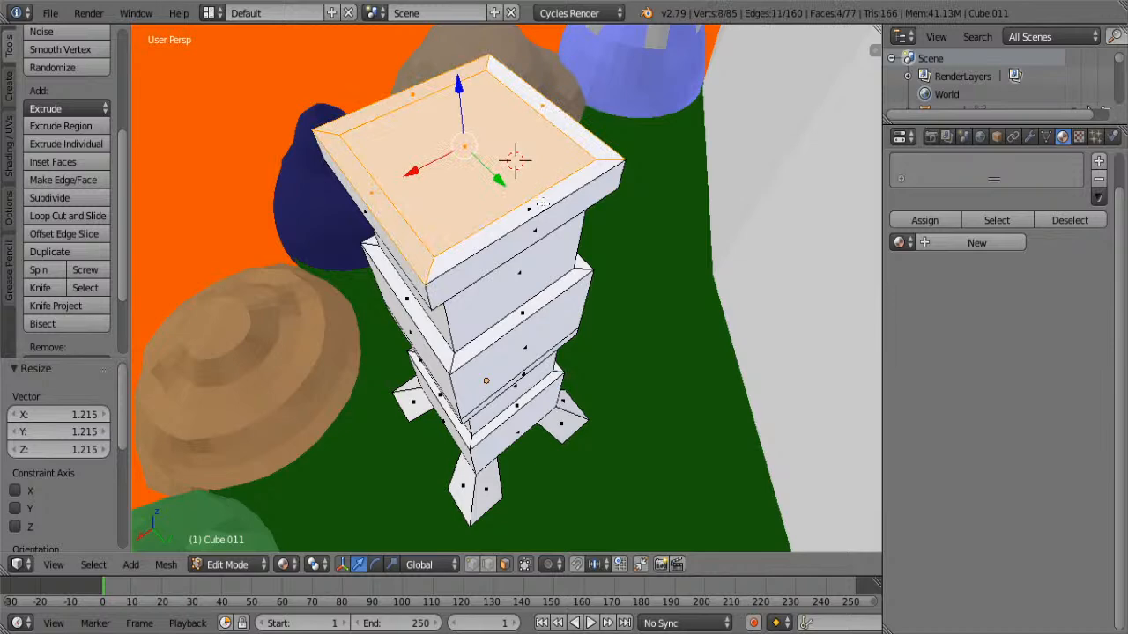
pyautogui.keyDown('shift'); pyautogui.rightClick(542, 203); pyautogui.keyUp('shift')
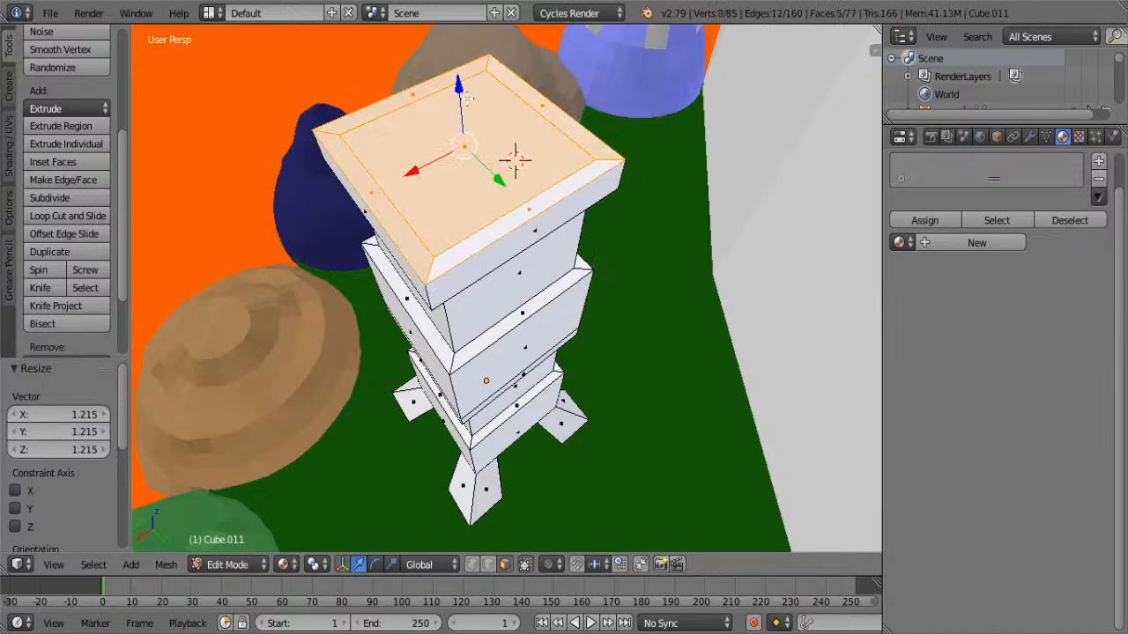
pyautogui.press('e')
pyautogui.press('Return')
pyautogui.moveTo(454, 594); pyautogui.dragTo(650, 422, button='middle')
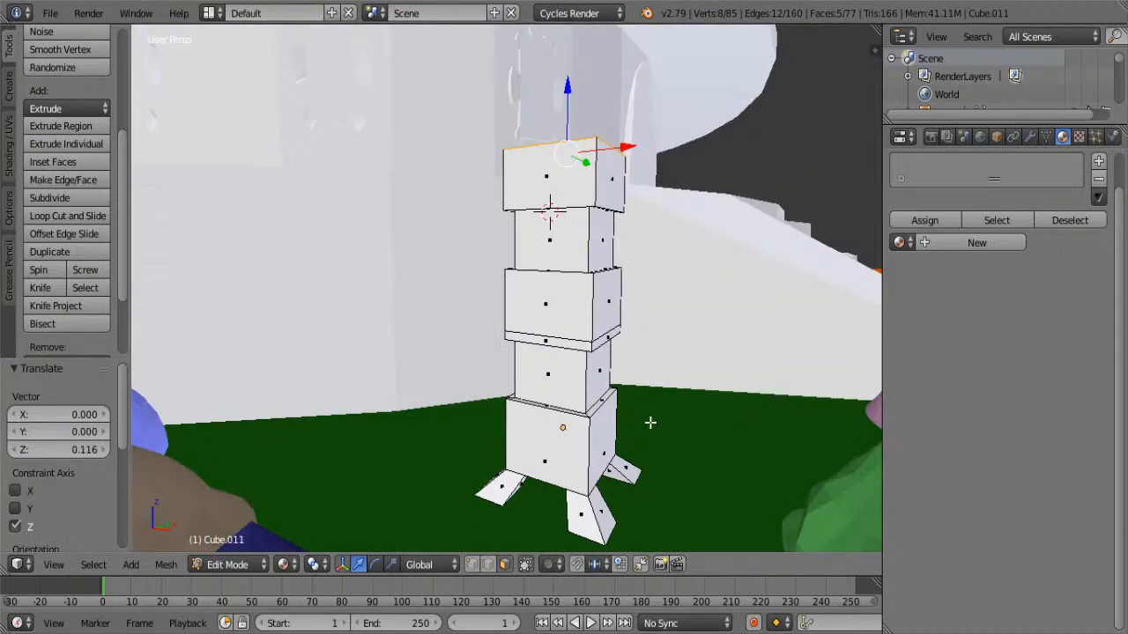
pyautogui.moveTo(568, 88); pyautogui.dragTo(570, 59)
pyautogui.moveTo(570, 59); pyautogui.dragTo(446, 230, button='middle')
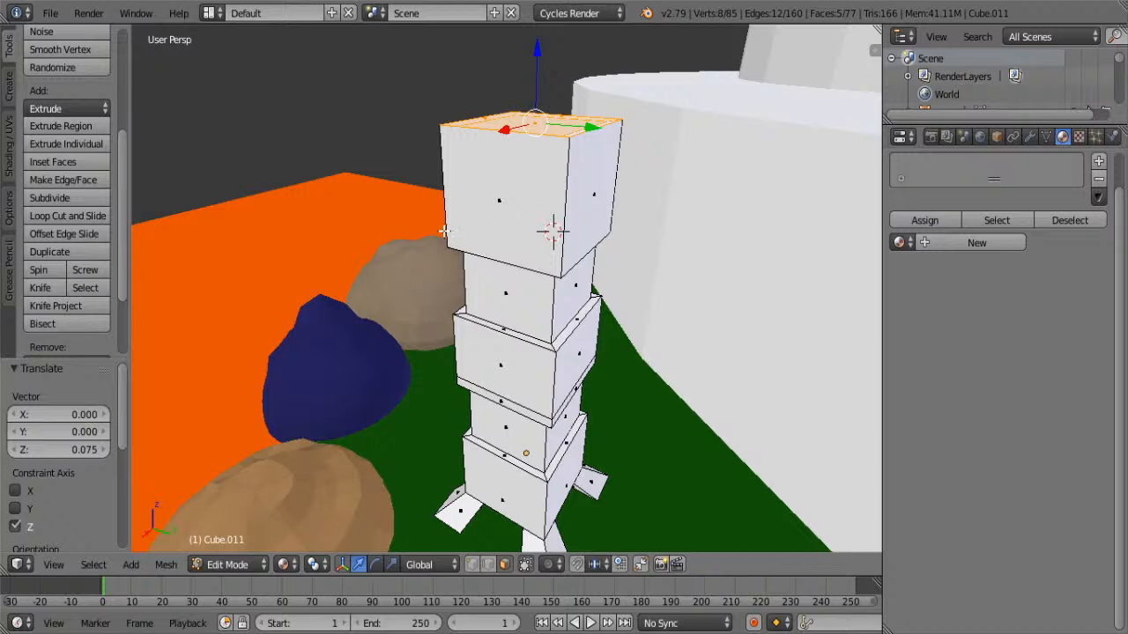
pyautogui.moveTo(578, 208); pyautogui.dragTo(712, 294, button='middle')
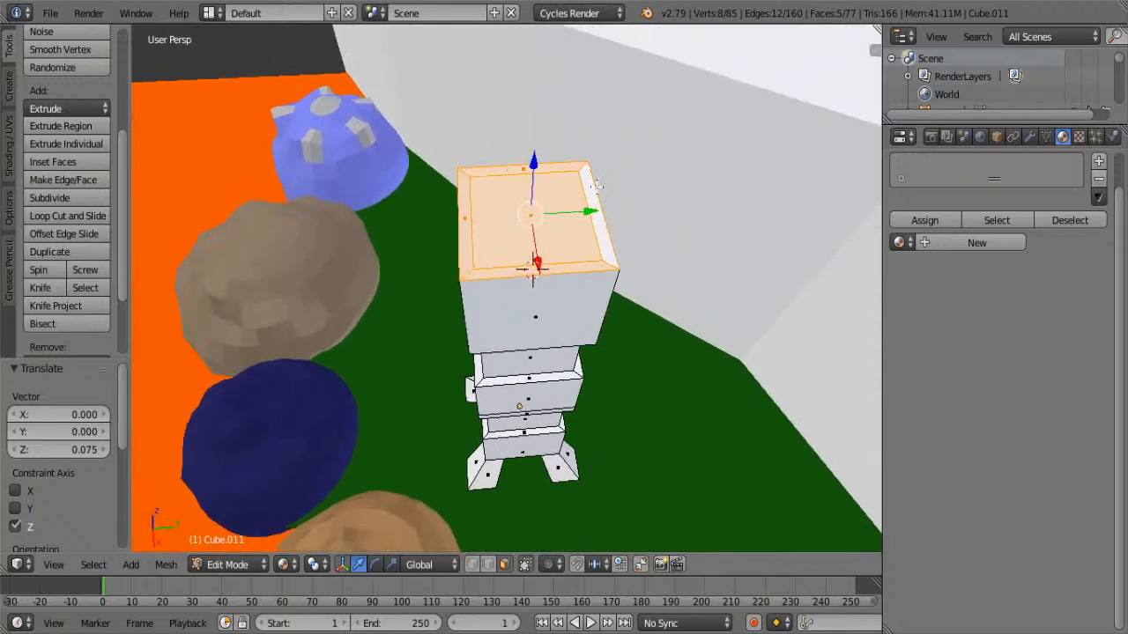
# Raise the top block's inner top face along Z, scale it inward and lower it 0.009 to form a sloped cap
pyautogui.rightClick(555, 214)
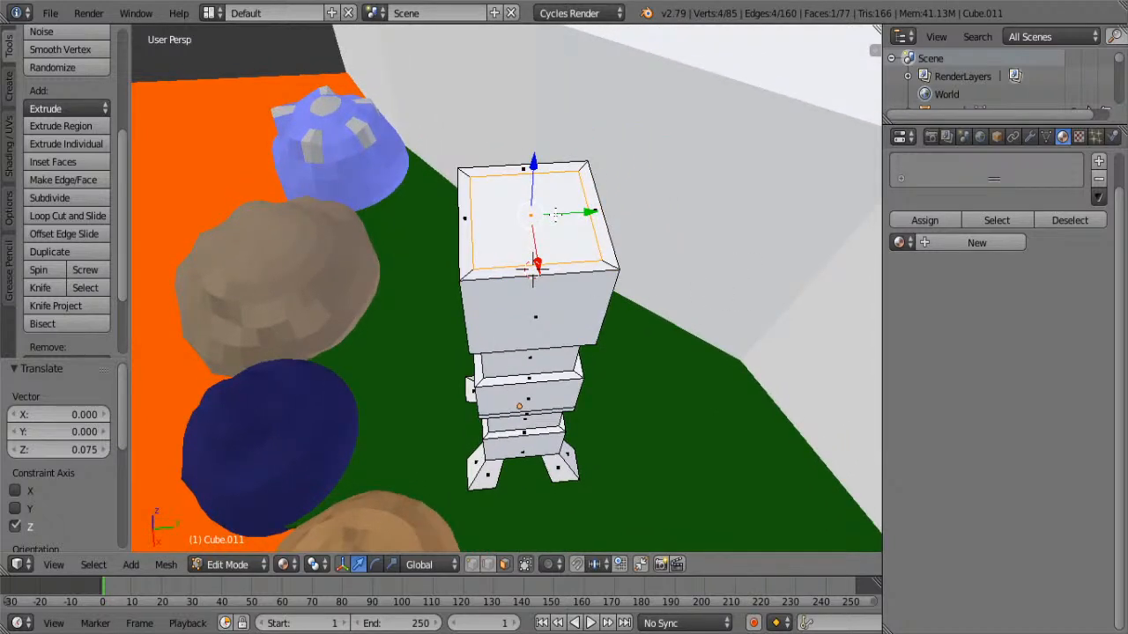
pyautogui.press('e')
pyautogui.click(587, 241)
pyautogui.moveTo(533, 166); pyautogui.dragTo(535, 145)
pyautogui.moveTo(589, 290); pyautogui.dragTo(549, 279, button='middle')
pyautogui.moveTo(499, 106); pyautogui.dragTo(496, 141)
pyautogui.press('s')
pyautogui.click(594, 154)
pyautogui.moveTo(498, 198); pyautogui.dragTo(551, 253, button='middle')
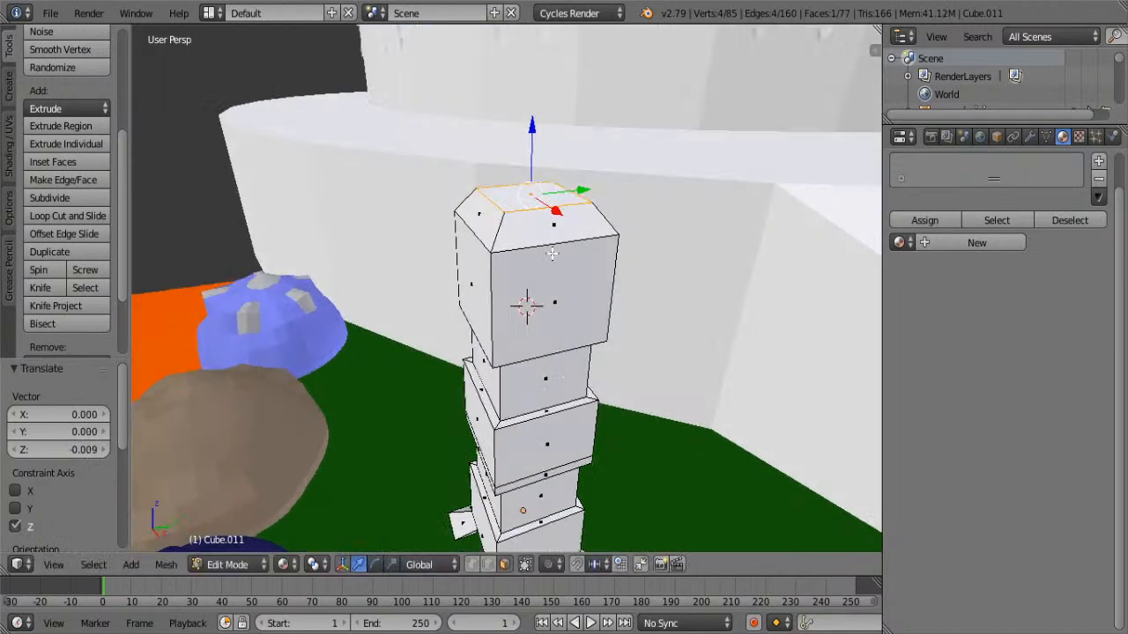
# Select the four edges around the base of the sloped cap and extrude them in place
pyautogui.click(489, 564)
pyautogui.rightClick(558, 245)
pyautogui.keyDown('shift'); pyautogui.rightClick(478, 238); pyautogui.keyUp('shift')
pyautogui.moveTo(546, 247); pyautogui.dragTo(438, 296, button='middle')
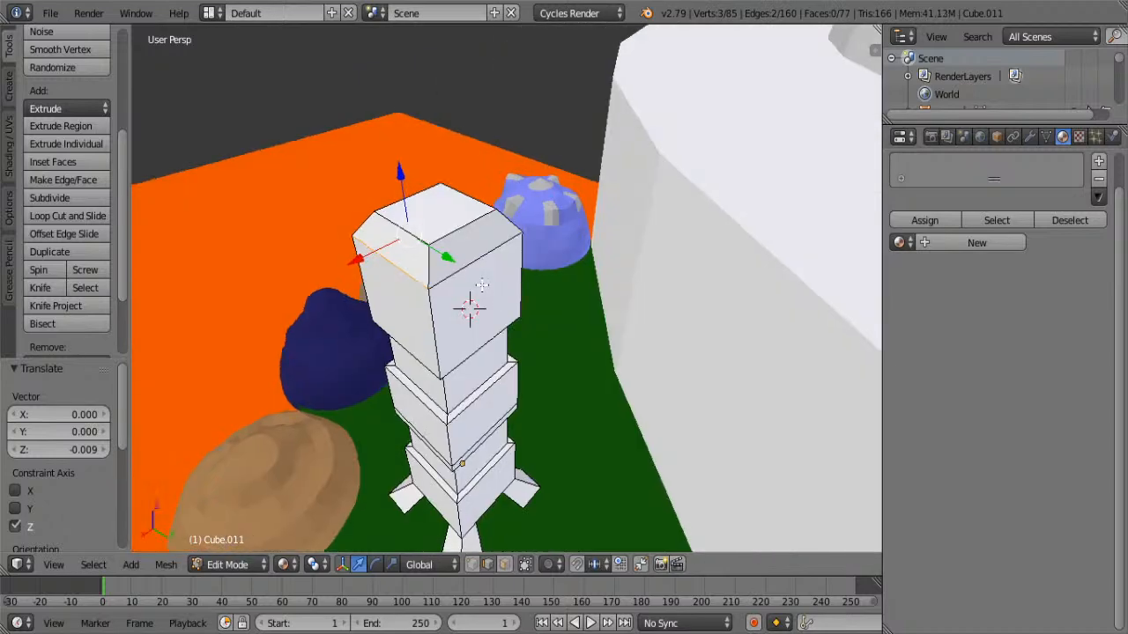
pyautogui.keyDown('shift'); pyautogui.rightClick(467, 262); pyautogui.keyUp('shift')
pyautogui.moveTo(510, 236); pyautogui.dragTo(412, 269, button='middle')
pyautogui.keyDown('shift'); pyautogui.rightClick(466, 219); pyautogui.keyUp('shift')
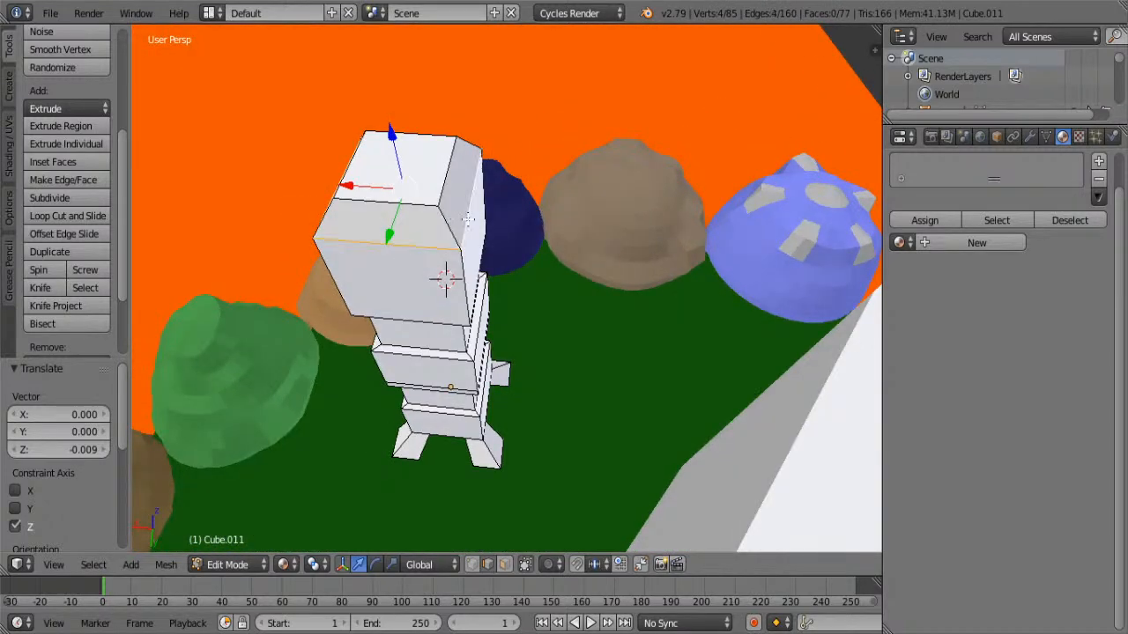
pyautogui.press('e')
pyautogui.click(467, 219)
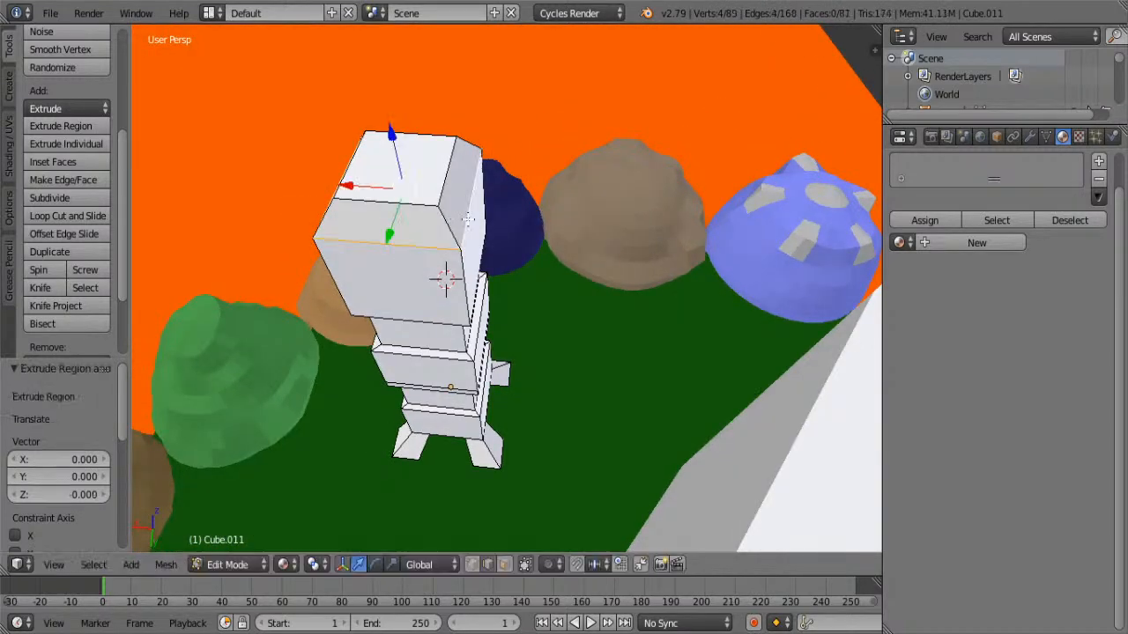
# Scale the extruded rim edges outward by 1.866 along X and widen them along Y
pyautogui.press('x')
pyautogui.press('s')
pyautogui.press('x')
pyautogui.click(691, 226)
pyautogui.press('s')
pyautogui.press('y')
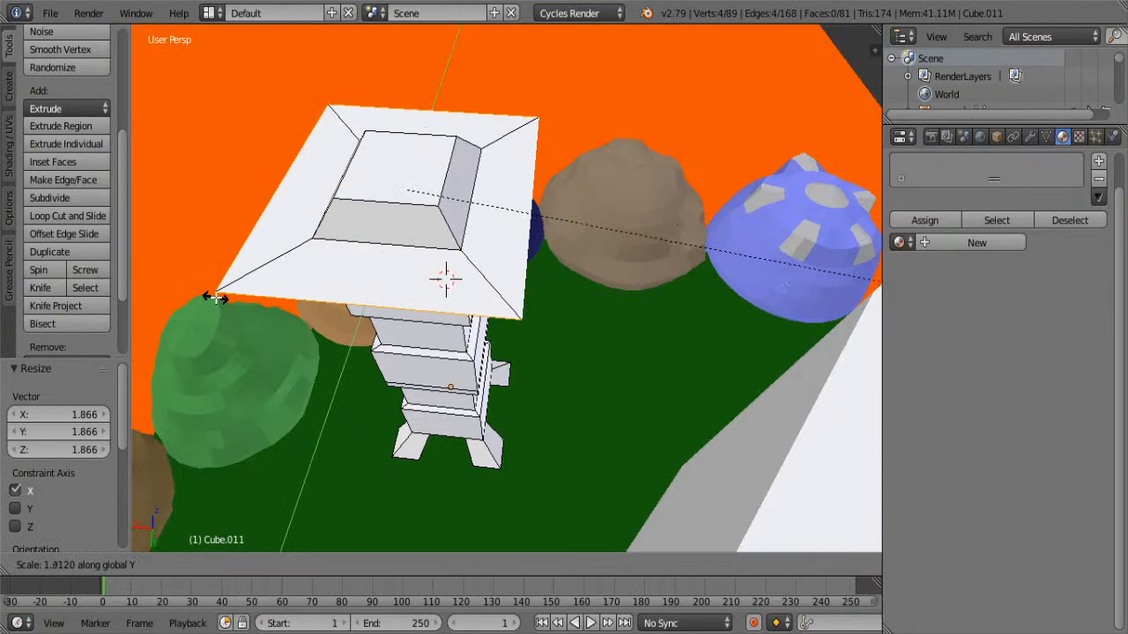
pyautogui.click(217, 302)
# Try lowering the rim 0.055 along Z and scaling it inward, and undo back to the unscaled extrusion
pyautogui.moveTo(362, 298); pyautogui.dragTo(393, 211, button='middle')
pyautogui.moveTo(409, 115); pyautogui.dragTo(402, 132)
pyautogui.press('s')
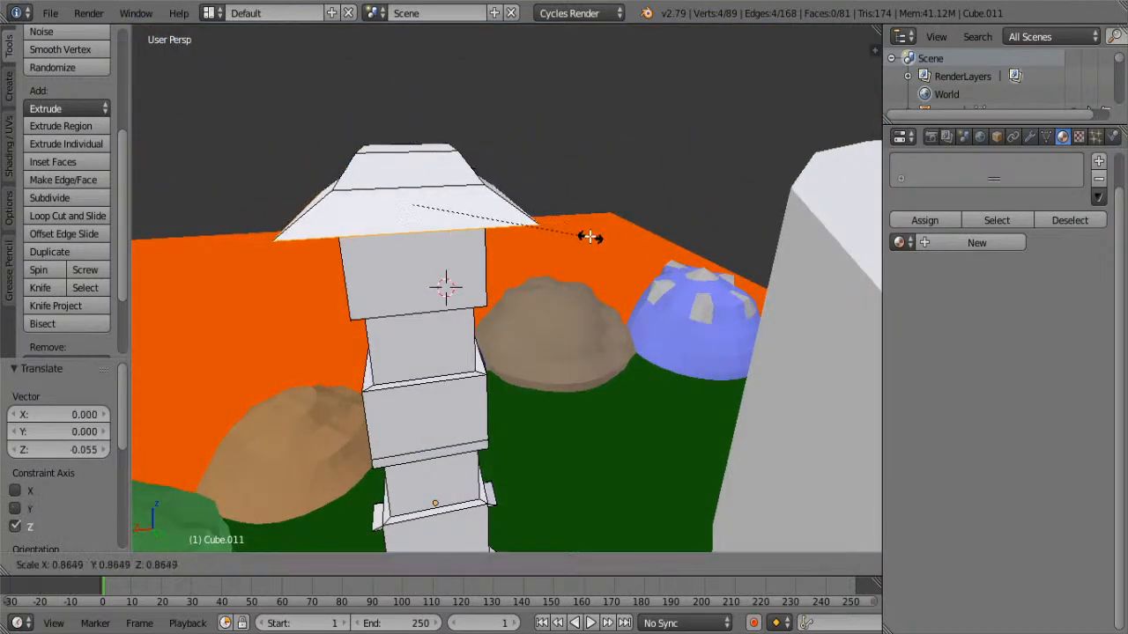
pyautogui.click(576, 234)
pyautogui.moveTo(574, 235); pyautogui.dragTo(542, 290, button='middle')
pyautogui.hotkey('ctrl', 'z')
pyautogui.hotkey('ctrl', 'z')
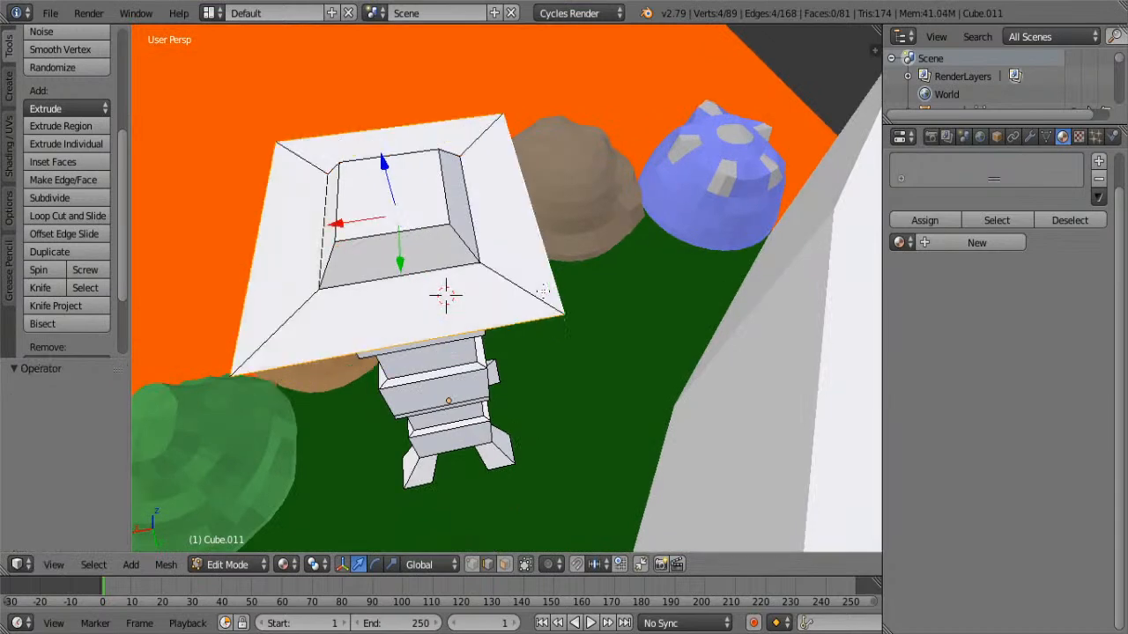
pyautogui.hotkey('ctrl', 'z')
pyautogui.hotkey('ctrl', 'z')
# Scale the extruded rim edges uniformly outward and lower them 0.096 along Z to form overhanging roof slopes
pyautogui.press('s')
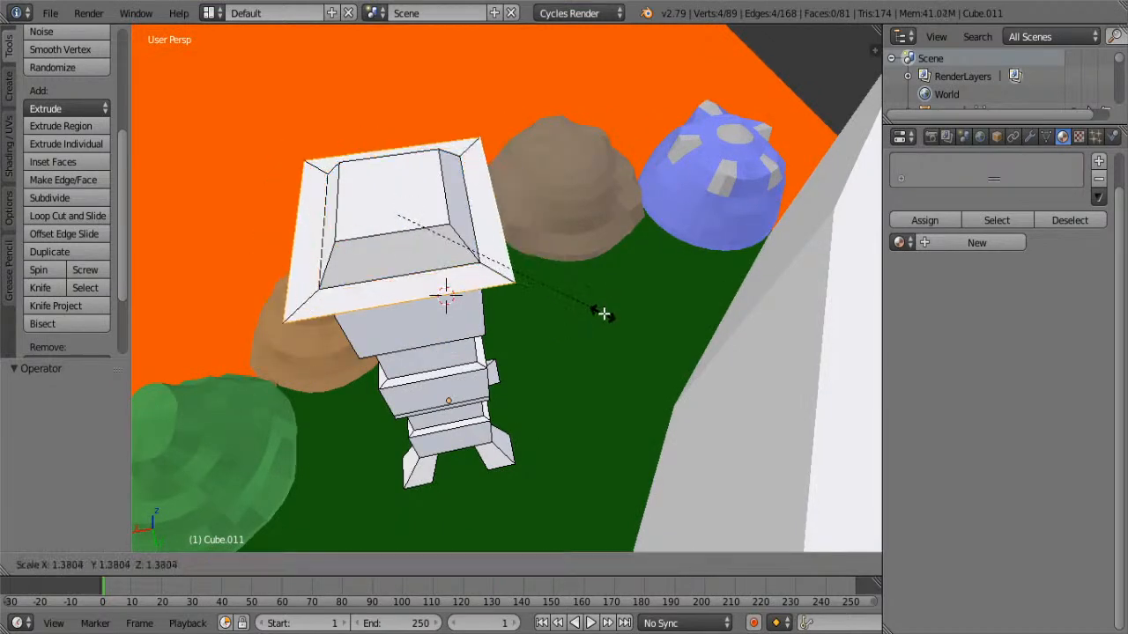
pyautogui.click(622, 325)
pyautogui.moveTo(621, 325); pyautogui.dragTo(420, 106, button='middle')
pyautogui.moveTo(418, 107); pyautogui.dragTo(410, 171)
pyautogui.moveTo(372, 320); pyautogui.dragTo(740, 361, button='middle')
pyautogui.moveTo(636, 359); pyautogui.dragTo(572, 366, button='middle')
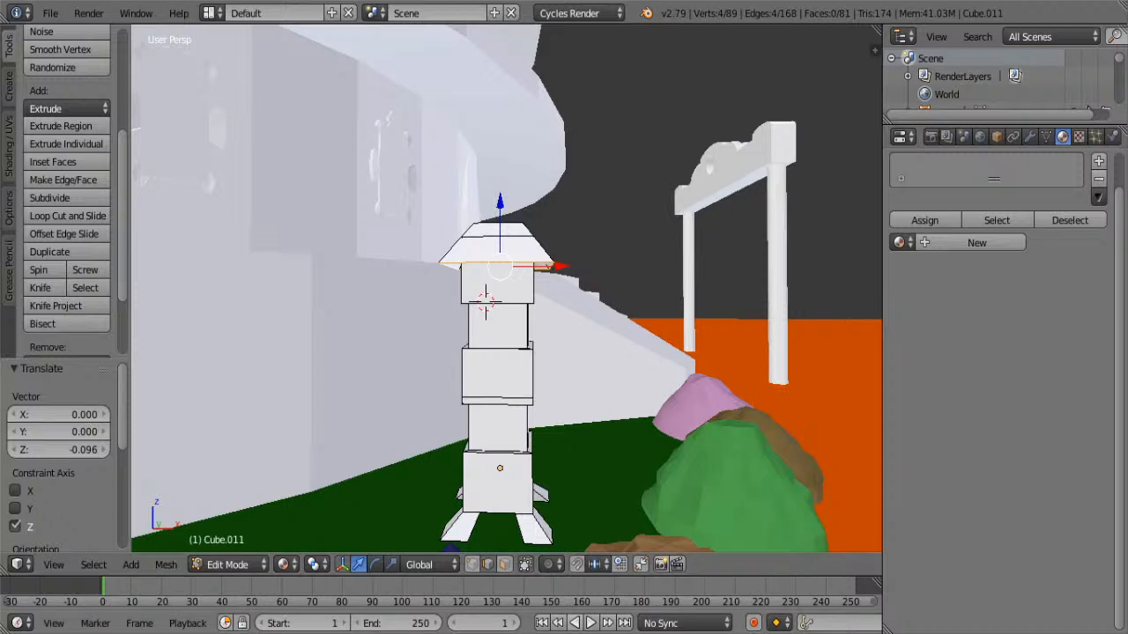
# Select all four lower sloping faces of the roof in face selection mode
pyautogui.moveTo(573, 343); pyautogui.dragTo(548, 372, button='middle')
pyautogui.scroll(3, 548, 373)
pyautogui.scroll(3, 493, 343)
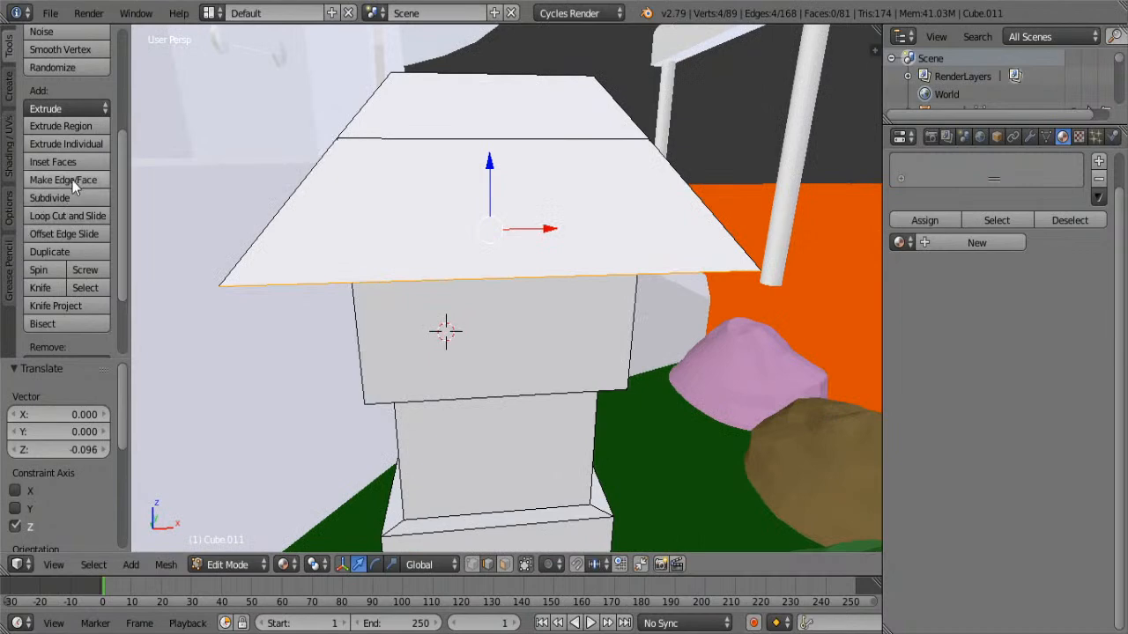
pyautogui.click(504, 563)
pyautogui.rightClick(455, 170)
pyautogui.moveTo(418, 203); pyautogui.dragTo(640, 252, button='middle')
pyautogui.scroll(-3, 508, 233)
pyautogui.keyDown('shift'); pyautogui.rightClick(502, 236); pyautogui.keyUp('shift')
pyautogui.keyDown('shift'); pyautogui.rightClick(484, 261); pyautogui.keyUp('shift')
pyautogui.keyDown('shift'); pyautogui.rightClick(421, 249); pyautogui.keyUp('shift')
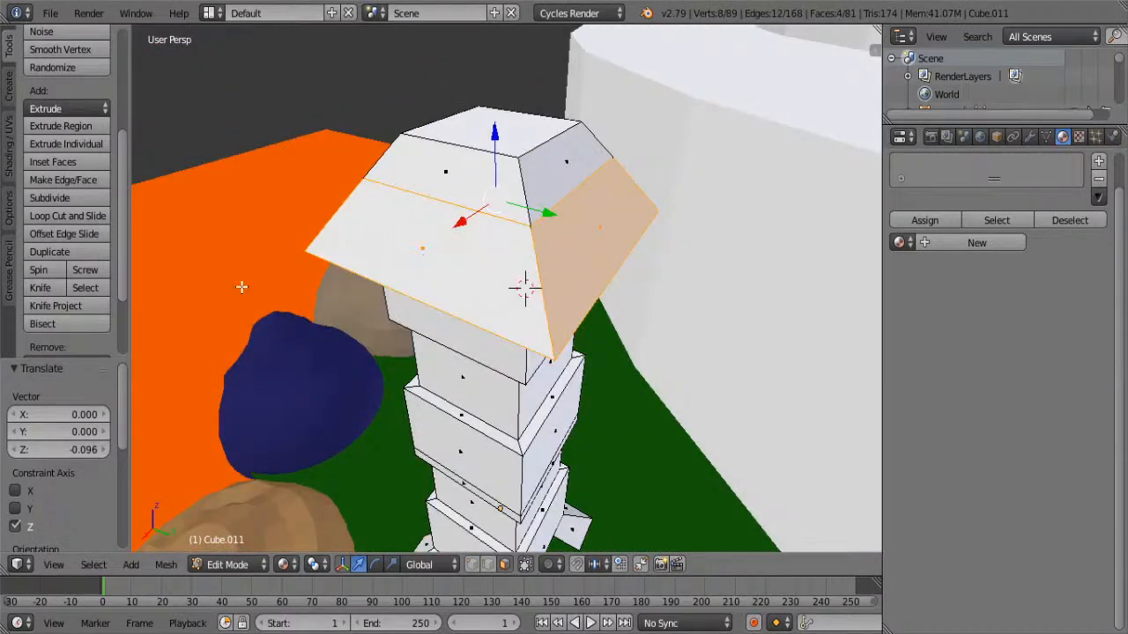
# Subdivide the four lower roof faces three times with one cut each, and undo the last subdivision
pyautogui.click(59, 196)
pyautogui.click(57, 195)
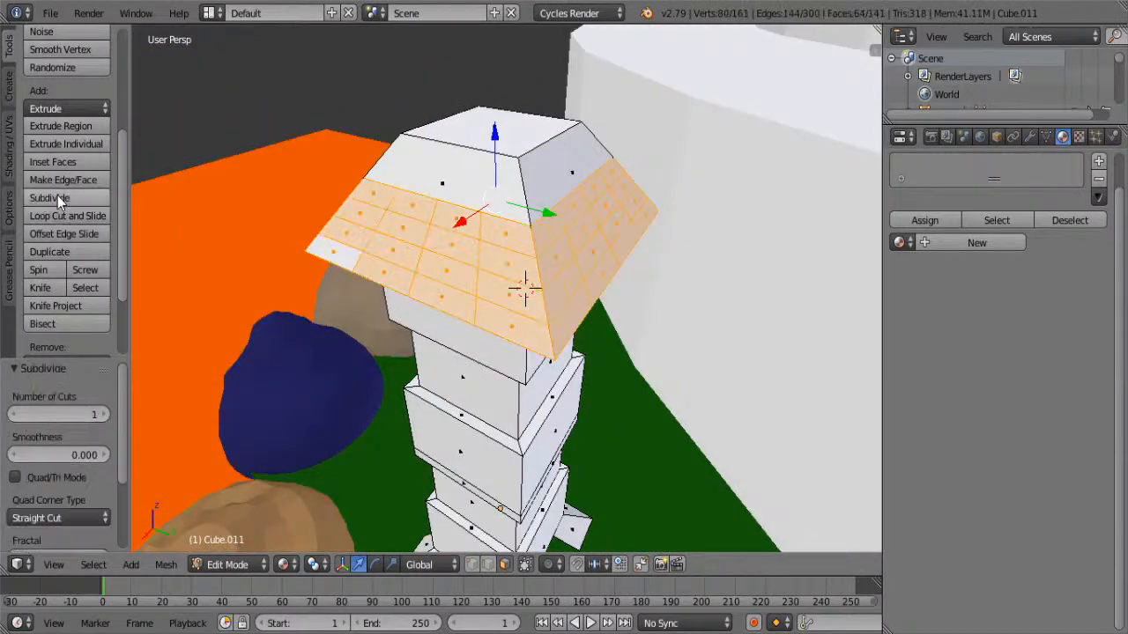
pyautogui.click(58, 195)
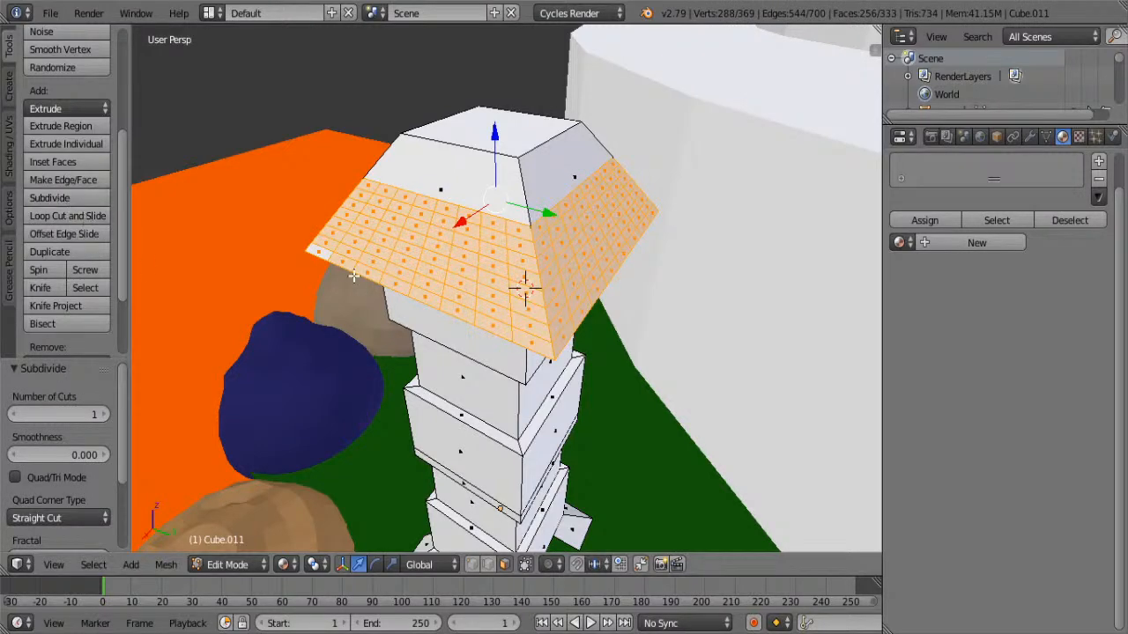
pyautogui.hotkey('ctrl', 'z')
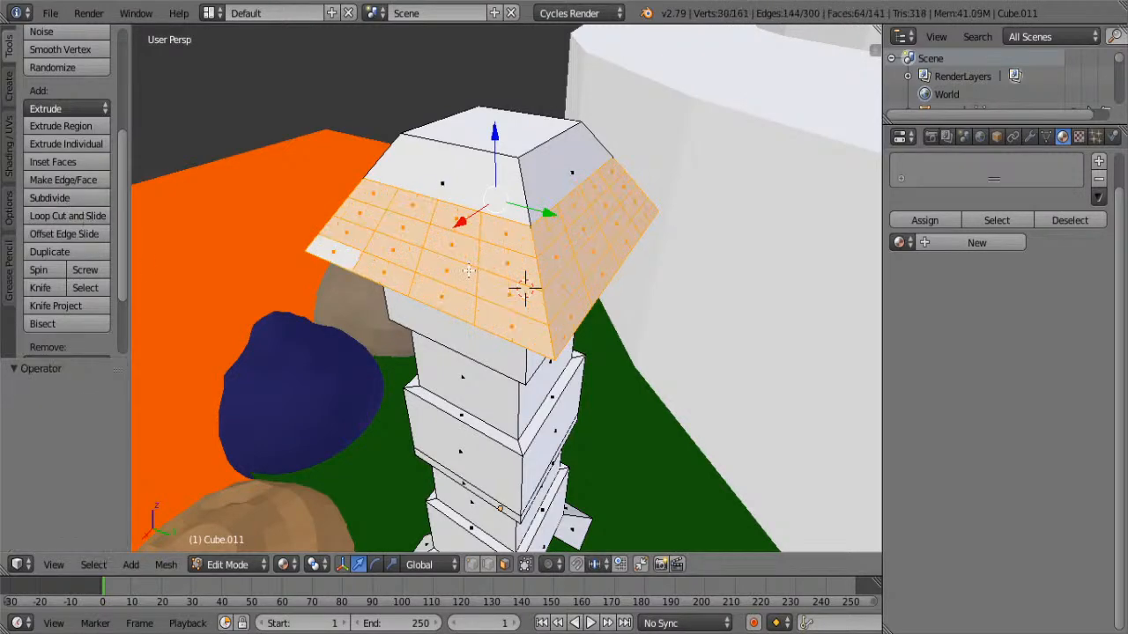
# Try moving a single vertex on the roof's lower edge, and undo the moves
pyautogui.moveTo(374, 279); pyautogui.dragTo(327, 188, button='middle')
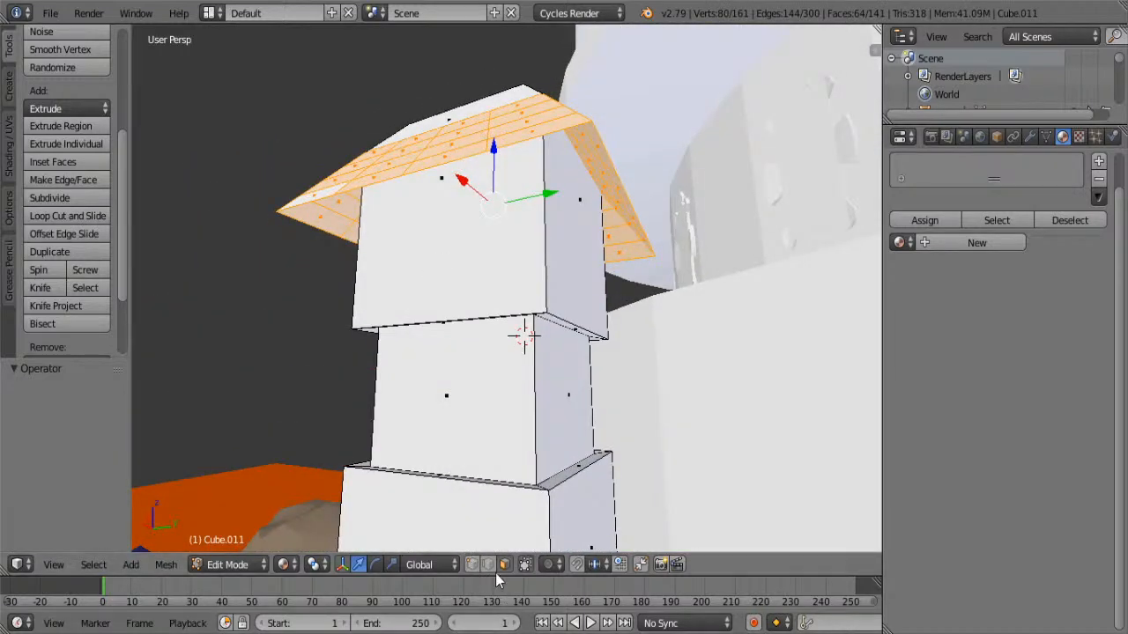
pyautogui.moveTo(434, 261); pyautogui.dragTo(433, 345, button='middle')
pyautogui.scroll(4, 433, 344)
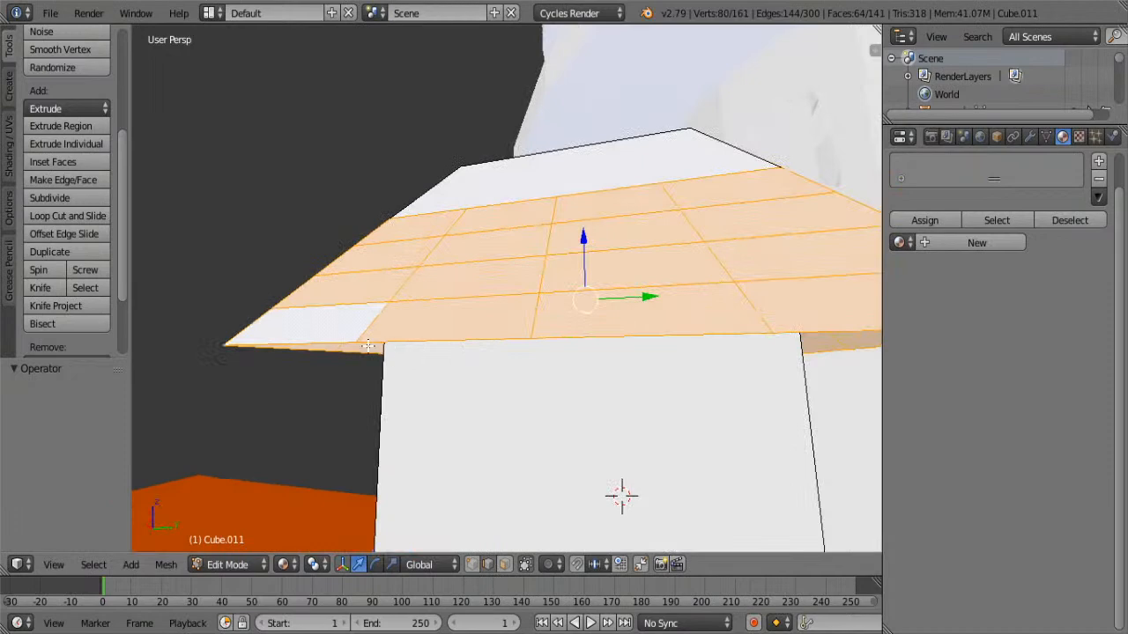
pyautogui.rightClick(368, 344)
pyautogui.rightClick(354, 341)
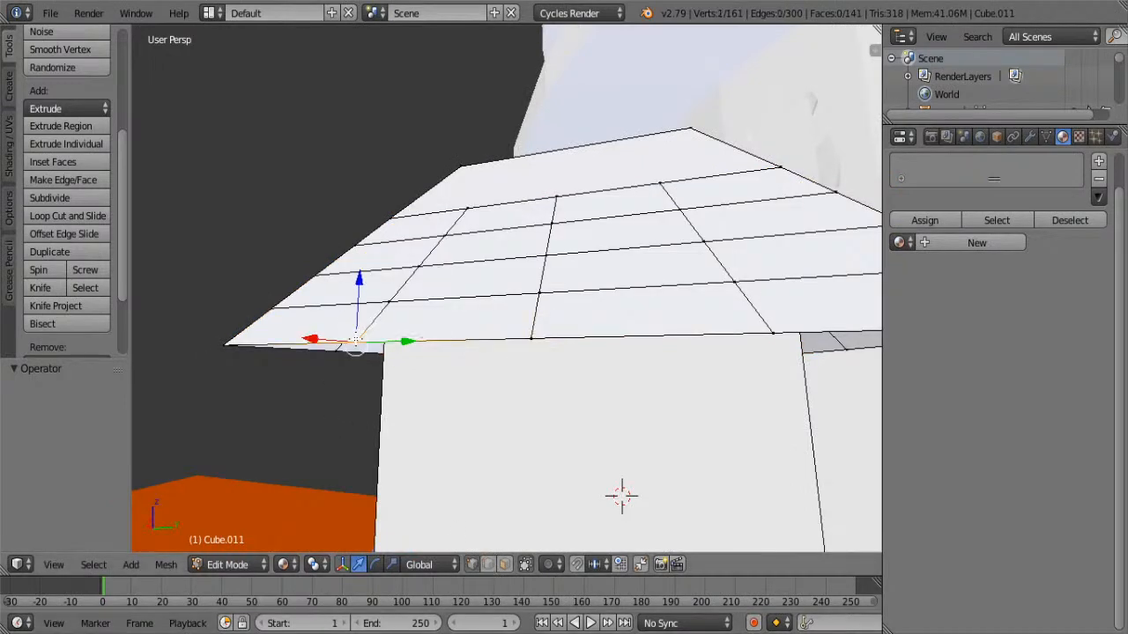
pyautogui.moveTo(354, 341); pyautogui.dragTo(403, 193, button='middle')
pyautogui.moveTo(414, 91); pyautogui.dragTo(413, 132)
pyautogui.moveTo(617, 164); pyautogui.dragTo(528, 257, button='middle')
pyautogui.moveTo(491, 111); pyautogui.dragTo(483, 141)
pyautogui.hotkey('ctrl', 'z')
pyautogui.hotkey('ctrl', 'z')
pyautogui.hotkey('ctrl', 'z')
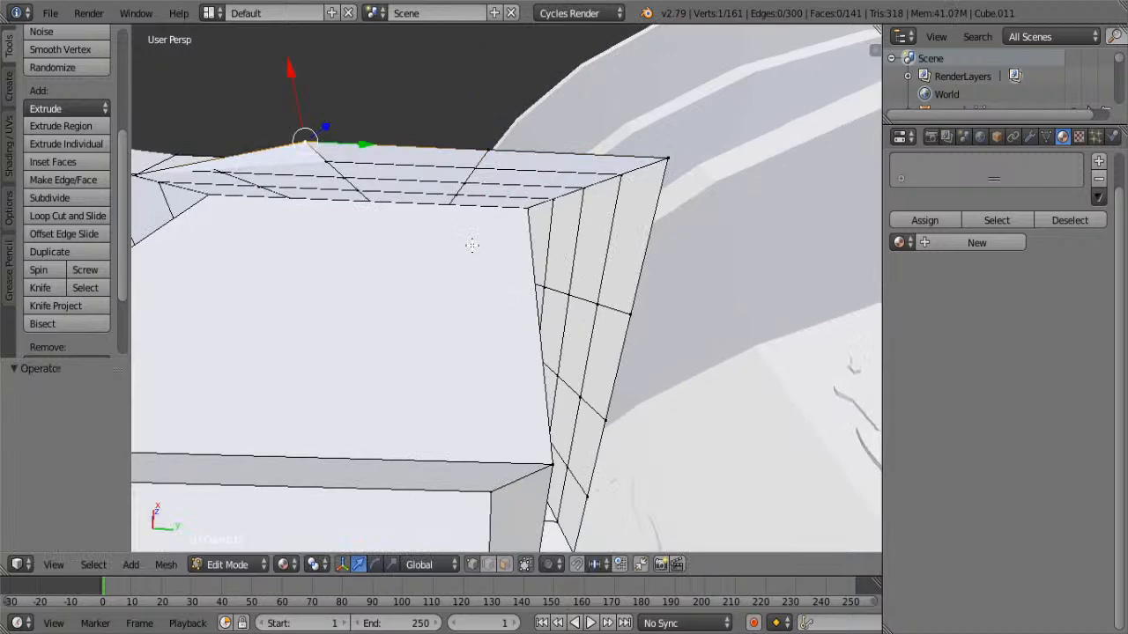
# Add further subdivision vertices along the other stretches of the roof's lower edge to the selection
pyautogui.moveTo(278, 258); pyautogui.dragTo(334, 265, button='middle')
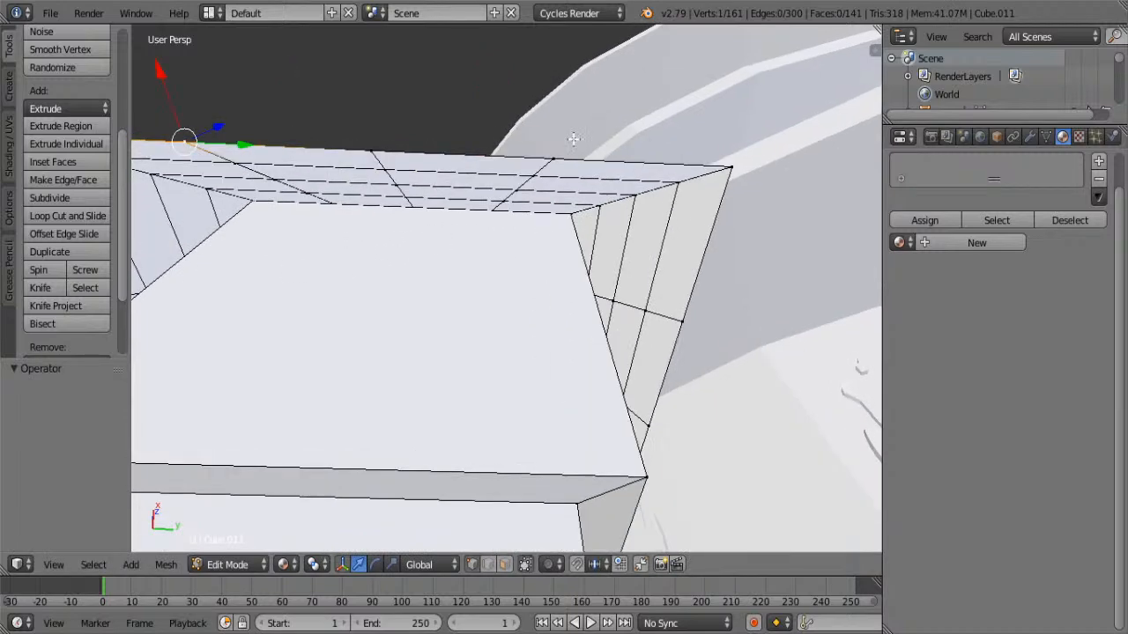
pyautogui.keyDown('shift'); pyautogui.rightClick(553, 159); pyautogui.keyUp('shift')
pyautogui.moveTo(705, 215); pyautogui.dragTo(700, 228, button='middle')
pyautogui.keyDown('shift'); pyautogui.rightClick(608, 144); pyautogui.keyUp('shift')
pyautogui.keyDown('shift'); pyautogui.rightClick(842, 310); pyautogui.keyUp('shift')
pyautogui.moveTo(842, 310); pyautogui.dragTo(561, 55, button='middle')
pyautogui.moveTo(630, 77); pyautogui.dragTo(561, 104, button='middle')
pyautogui.keyDown('shift'); pyautogui.rightClick(547, 62); pyautogui.keyUp('shift')
pyautogui.keyDown('shift'); pyautogui.rightClick(821, 155); pyautogui.keyUp('shift')
# Scale the selected vertices on the roof's lower edge inward by 0.909
pyautogui.moveTo(823, 156); pyautogui.dragTo(559, 453, button='middle')
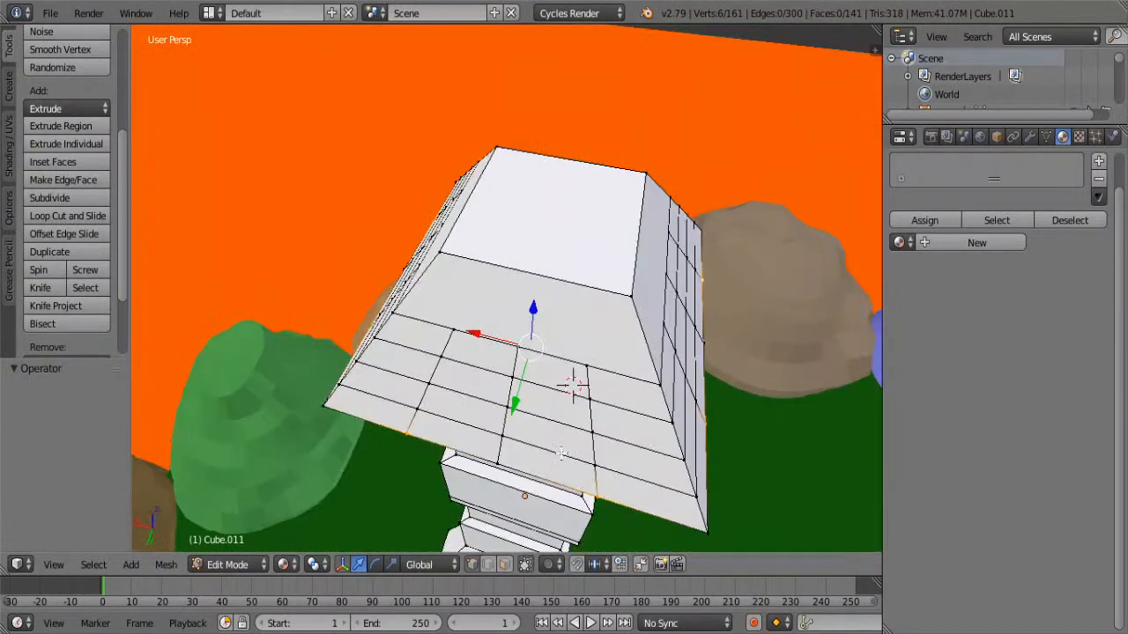
pyautogui.moveTo(494, 428); pyautogui.dragTo(541, 421, button='middle')
pyautogui.press('s')
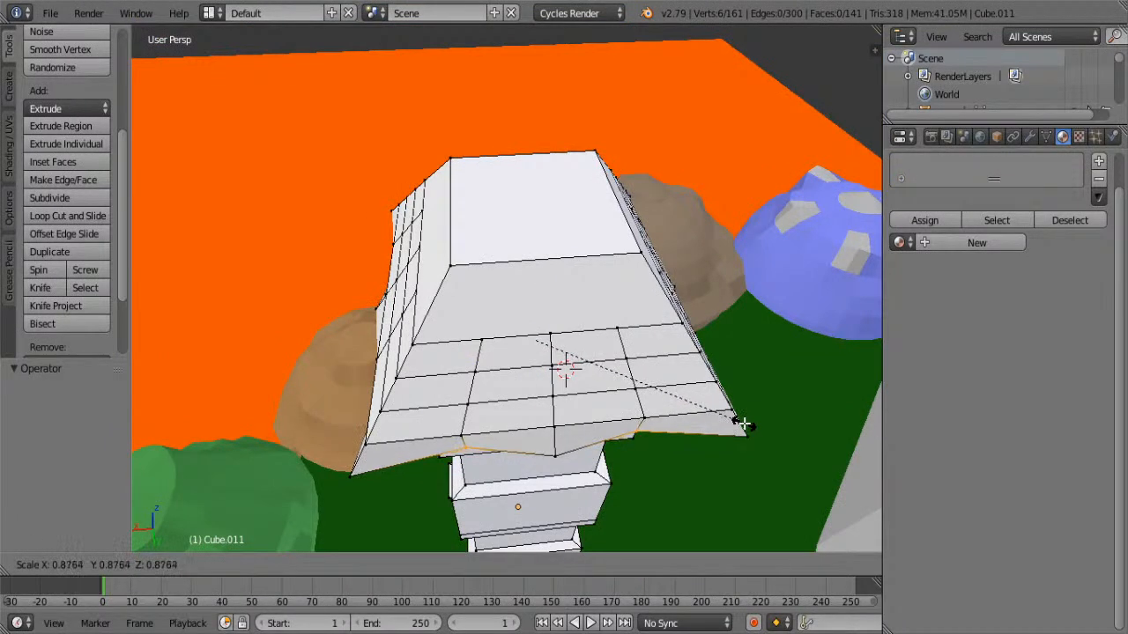
pyautogui.click(750, 428)
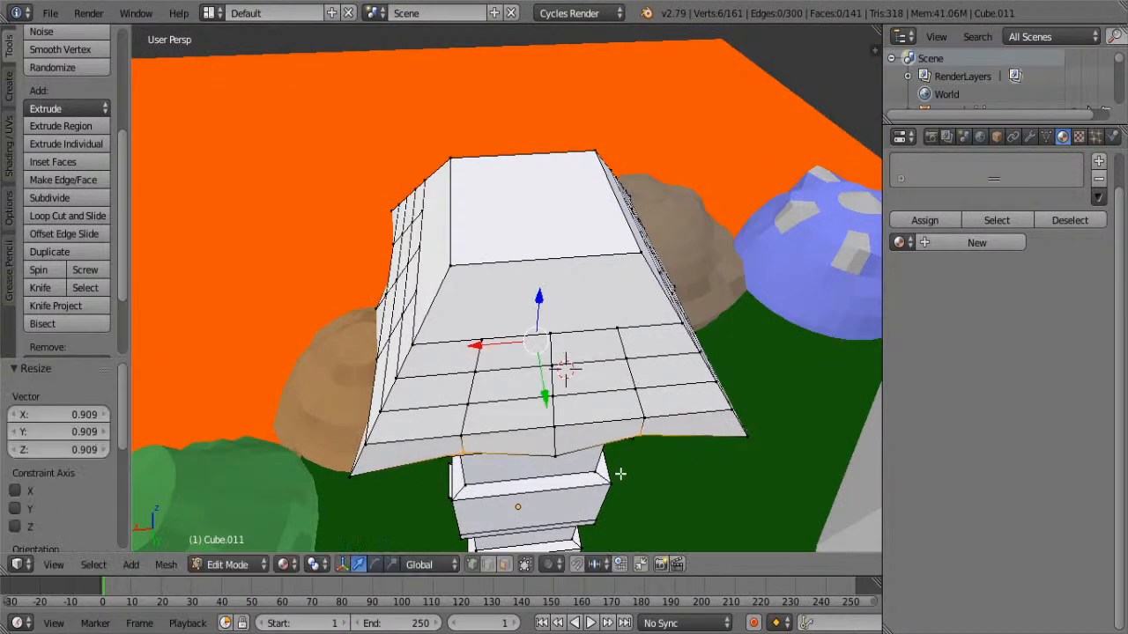
# Try to bevel the roof's lower edge vertices and a single edge at the eave
pyautogui.hotkey('ctrl', 'b')
pyautogui.rightClick(659, 471)
pyautogui.press('a')
pyautogui.moveTo(529, 423); pyautogui.dragTo(743, 188, button='middle')
pyautogui.rightClick(652, 192)
pyautogui.moveTo(722, 247); pyautogui.dragTo(603, 275, button='middle')
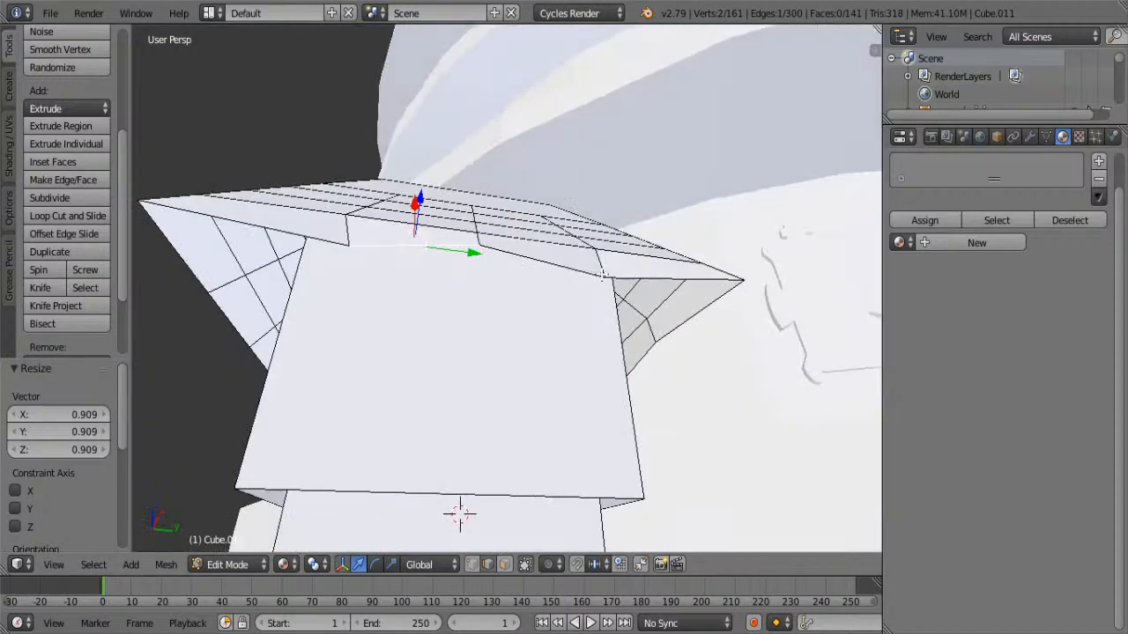
pyautogui.hotkey('ctrl', 'b')
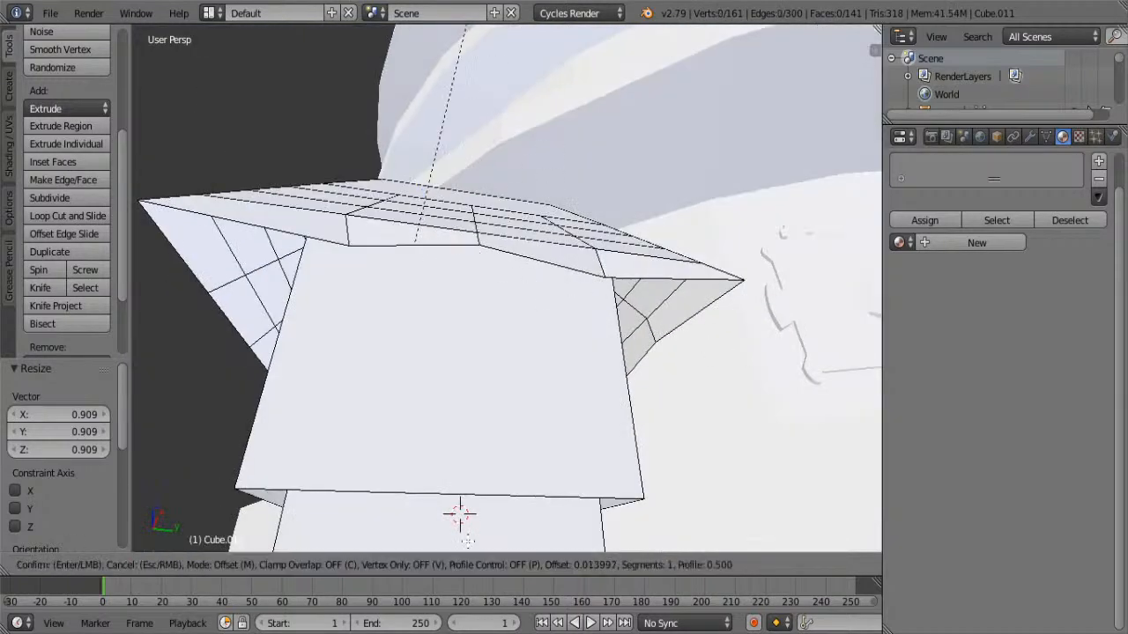
pyautogui.press('Escape')
# Undo the scaling of the roof's lower edge vertices and switch to face selection mode
pyautogui.moveTo(493, 370); pyautogui.dragTo(578, 410, button='middle')
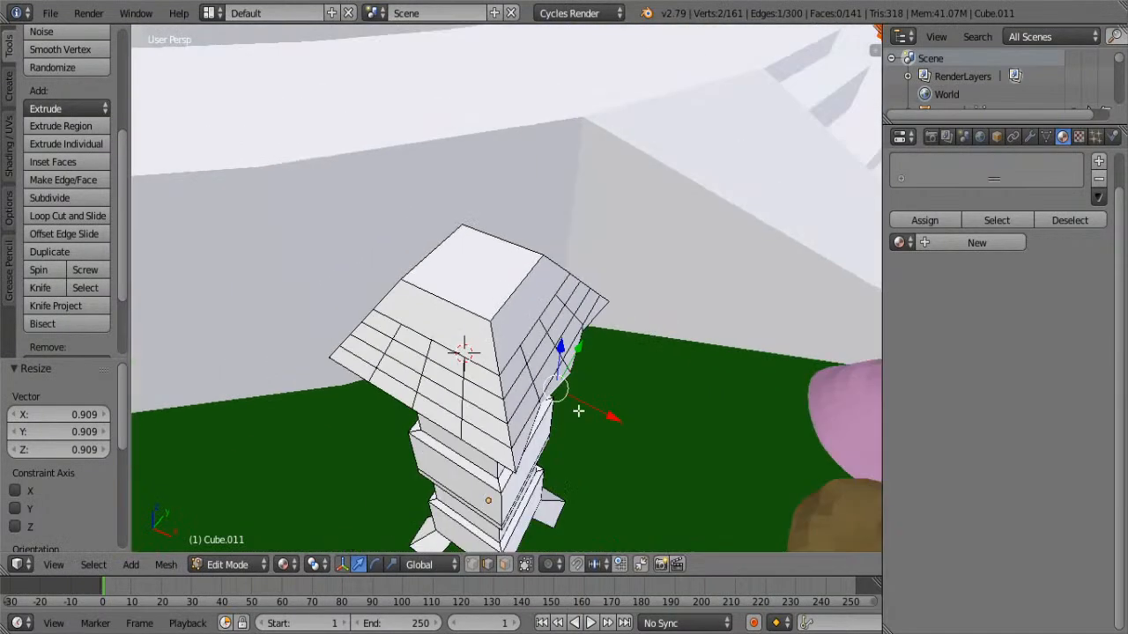
pyautogui.keyDown('alt'); pyautogui.rightClick(677, 396); pyautogui.keyUp('alt')
pyautogui.keyDown('alt'); pyautogui.rightClick(677, 397); pyautogui.keyUp('alt')
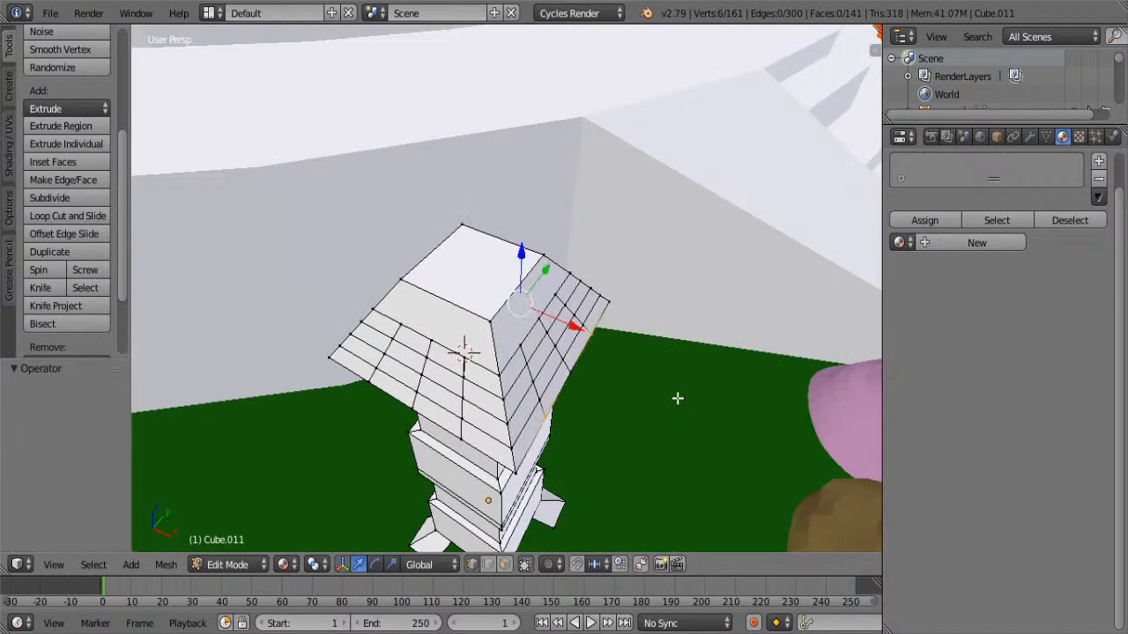
pyautogui.click(504, 564)
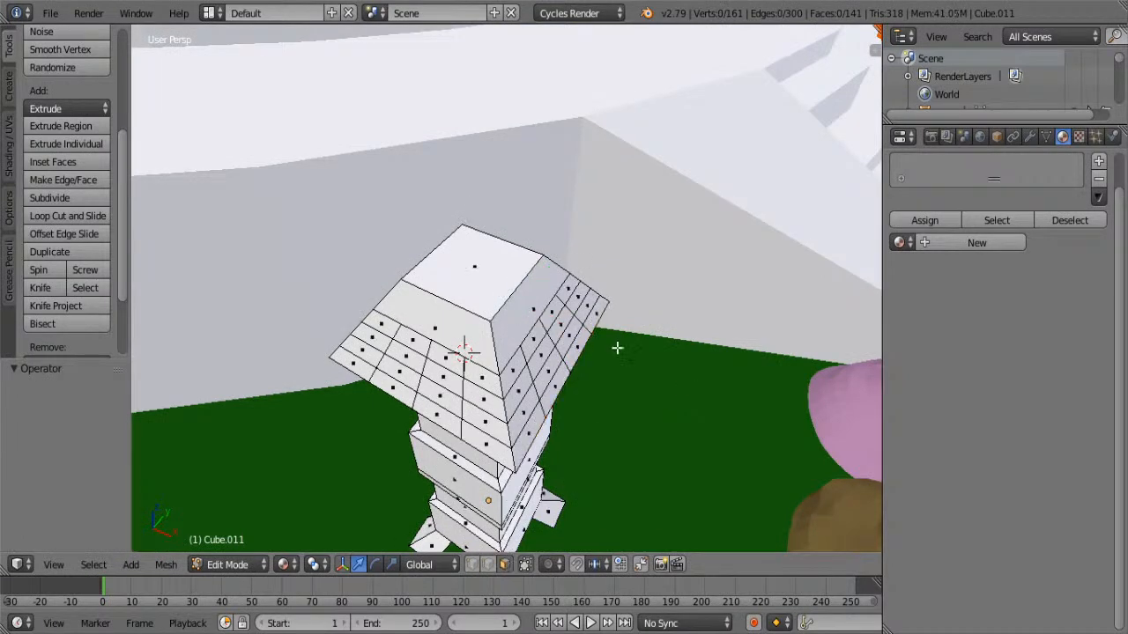
pyautogui.press('Tab')
pyautogui.press('Tab')
pyautogui.rightClick(474, 258)
pyautogui.moveTo(500, 318); pyautogui.dragTo(558, 318, button='middle')
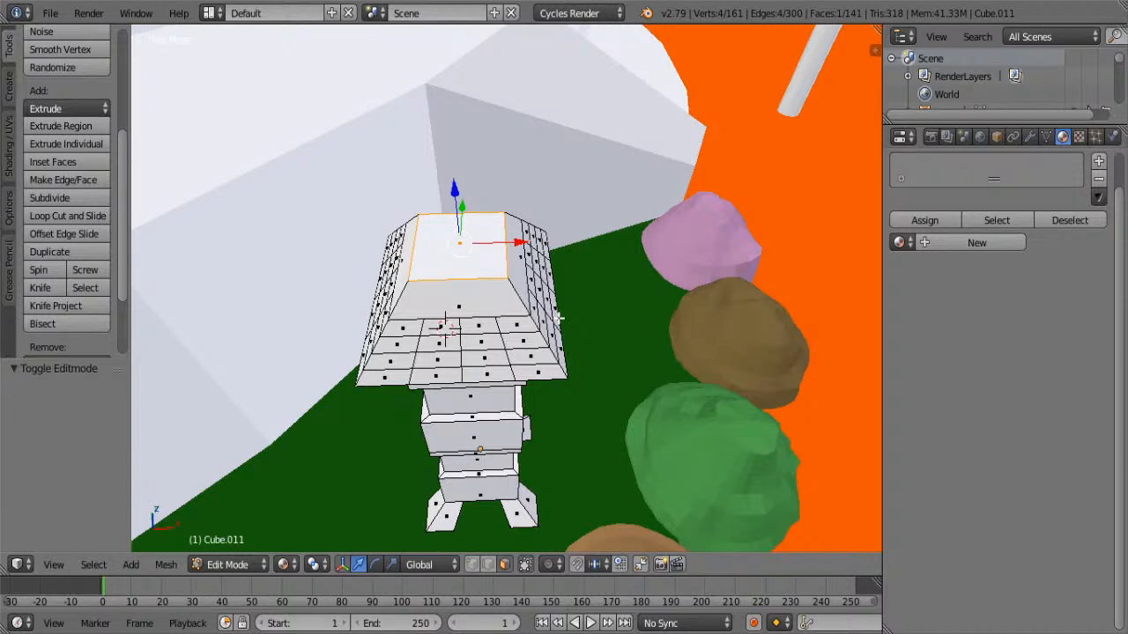
pyautogui.scroll(3, 557, 317)
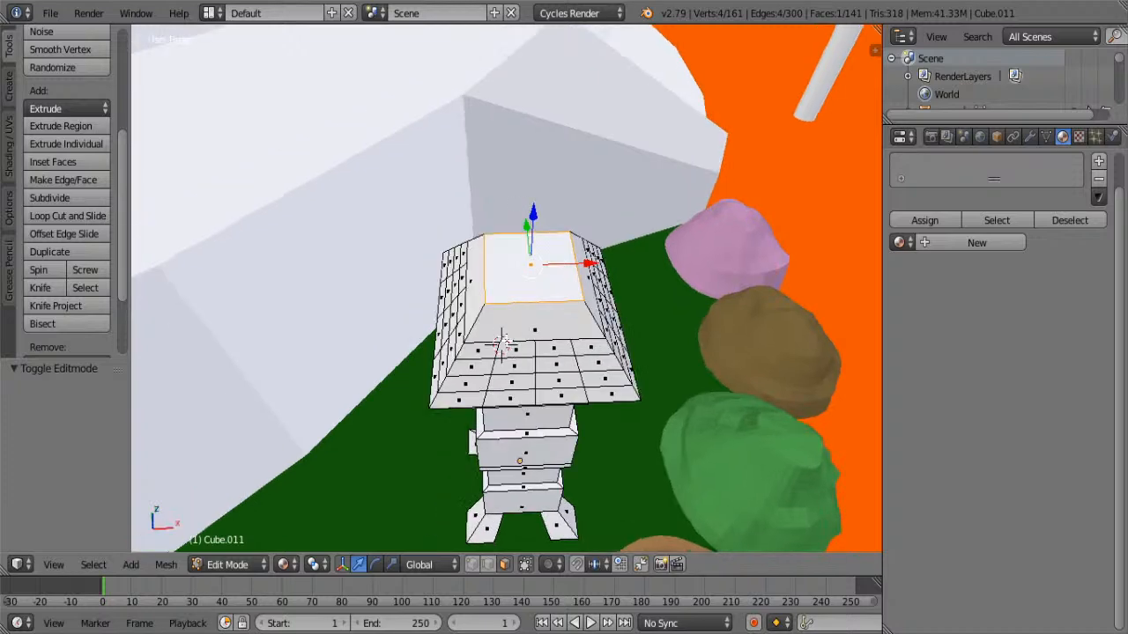
pyautogui.press('a')
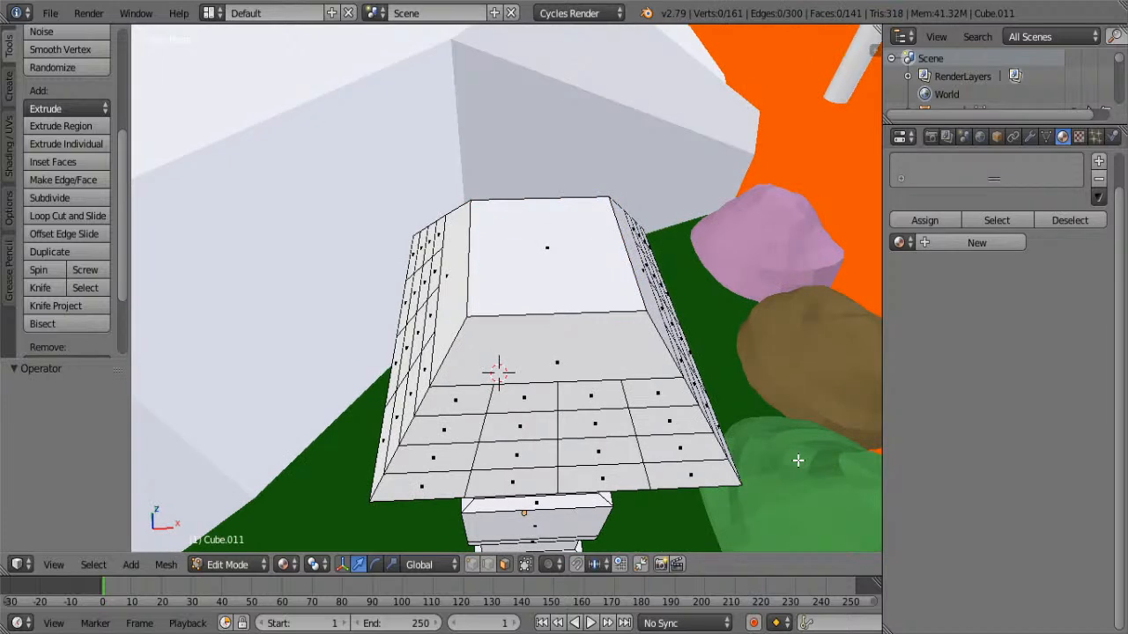
# Undo the vertex selections and subdivisions back to the four undivided lower roof faces
pyautogui.hotkey('ctrl', 'z')
pyautogui.hotkey('ctrl', 'z')
pyautogui.hotkey('ctrl', 'z')
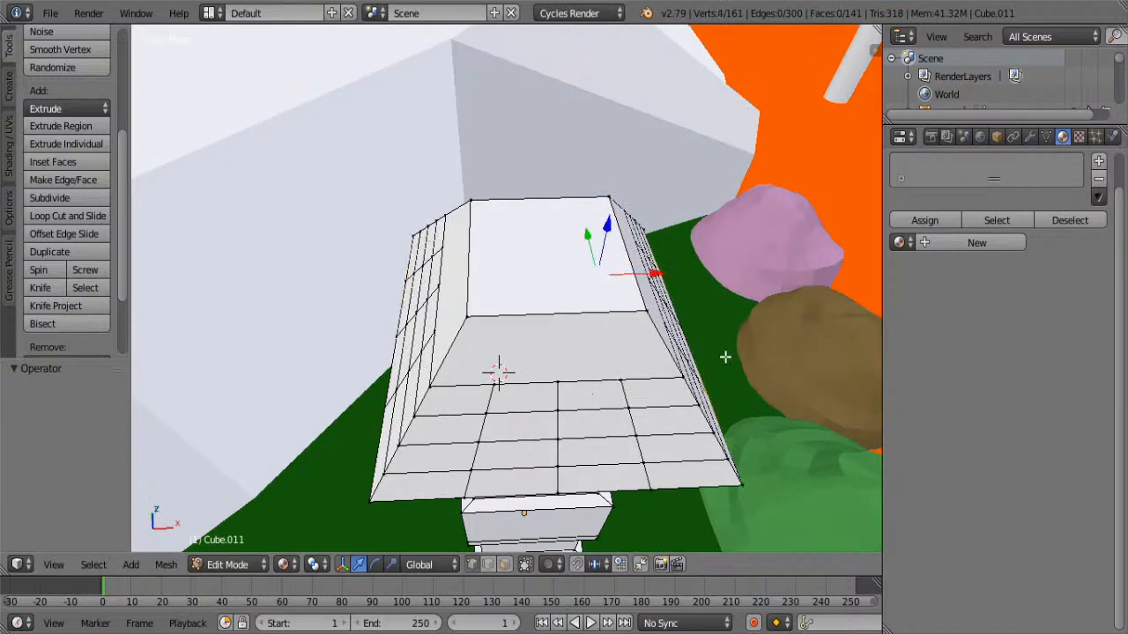
pyautogui.hotkey('ctrl', 'z')
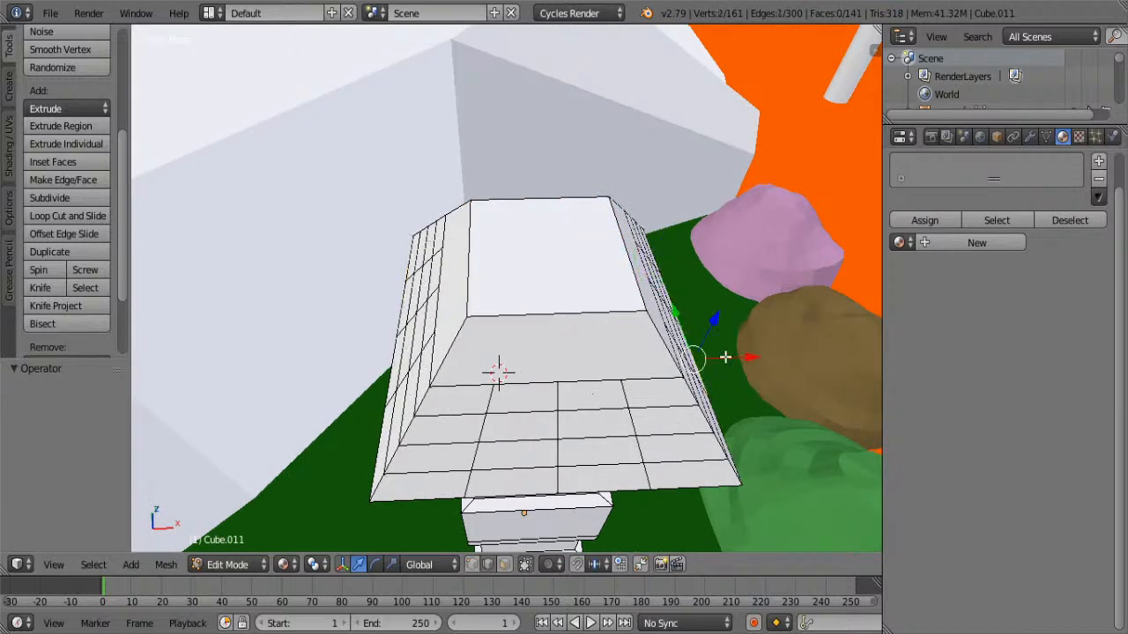
pyautogui.hotkey('ctrl', 'z')
pyautogui.hotkey('ctrl', 'z')
pyautogui.hotkey('ctrl', 'z')
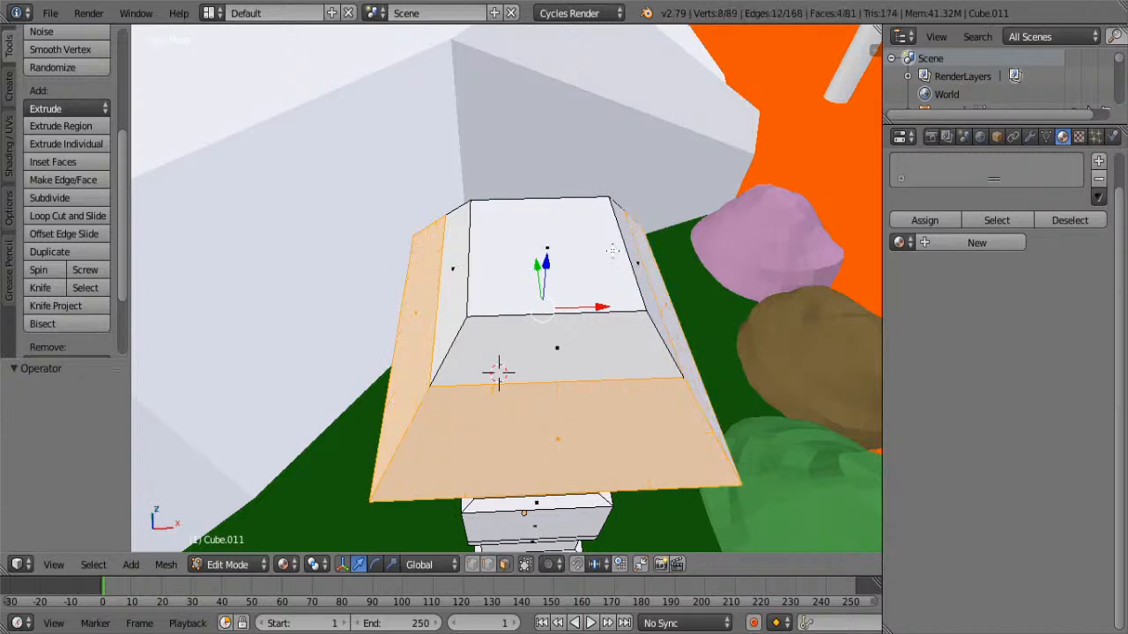
# Inset the roof's flat top face to leave a smaller square in its centre
pyautogui.rightClick(546, 215)
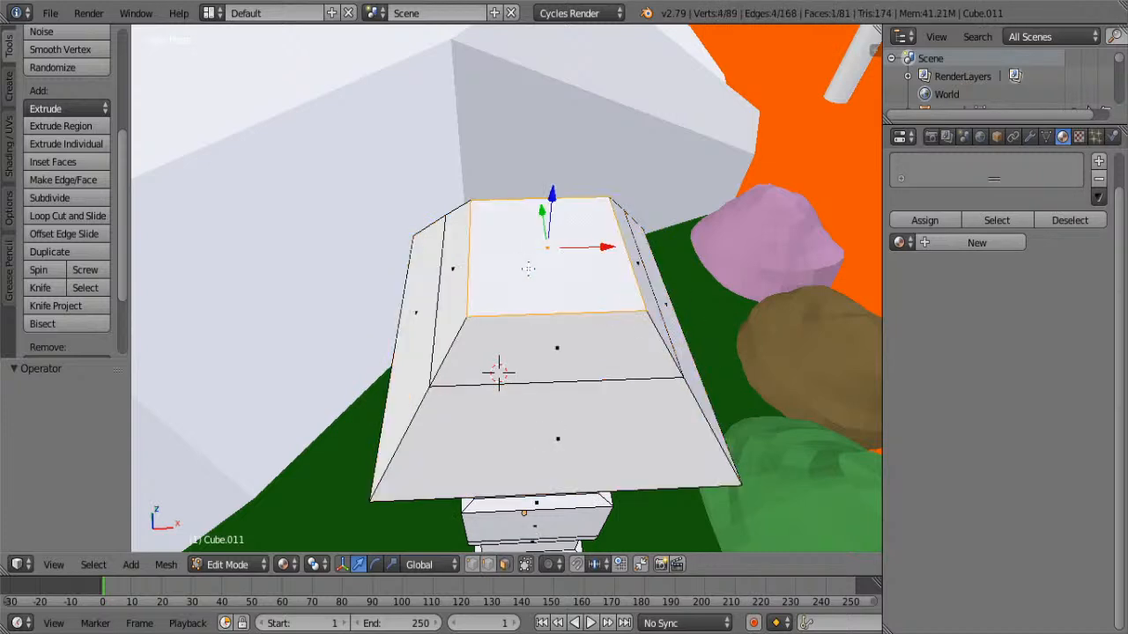
pyautogui.click(70, 161)
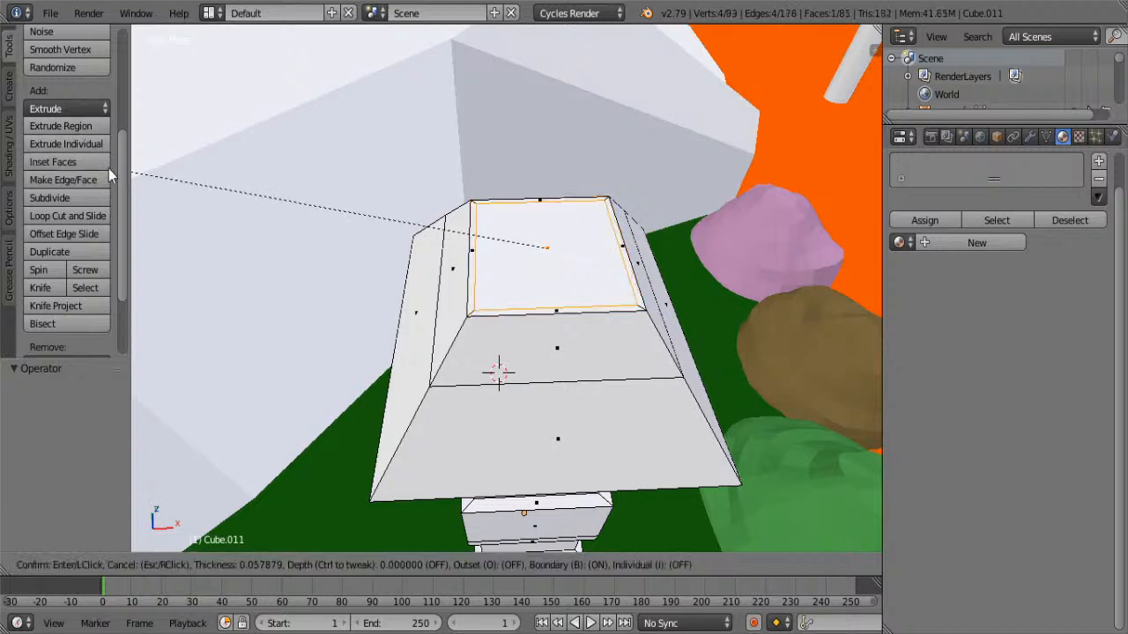
pyautogui.click(426, 251)
# Extrude the inset square upward into a low block on top of the roof and fine-tune its height
pyautogui.keyDown('shift'); pyautogui.moveTo(672, 271); pyautogui.dragTo(543, 277, button='middle'); pyautogui.keyUp('shift')
pyautogui.moveTo(422, 292); pyautogui.dragTo(400, 207, button='middle')
pyautogui.keyDown('shift'); pyautogui.moveTo(401, 207); pyautogui.dragTo(444, 338, button='middle'); pyautogui.keyUp('shift')
pyautogui.press('e')
pyautogui.click(489, 344)
pyautogui.moveTo(472, 327); pyautogui.dragTo(467, 309)
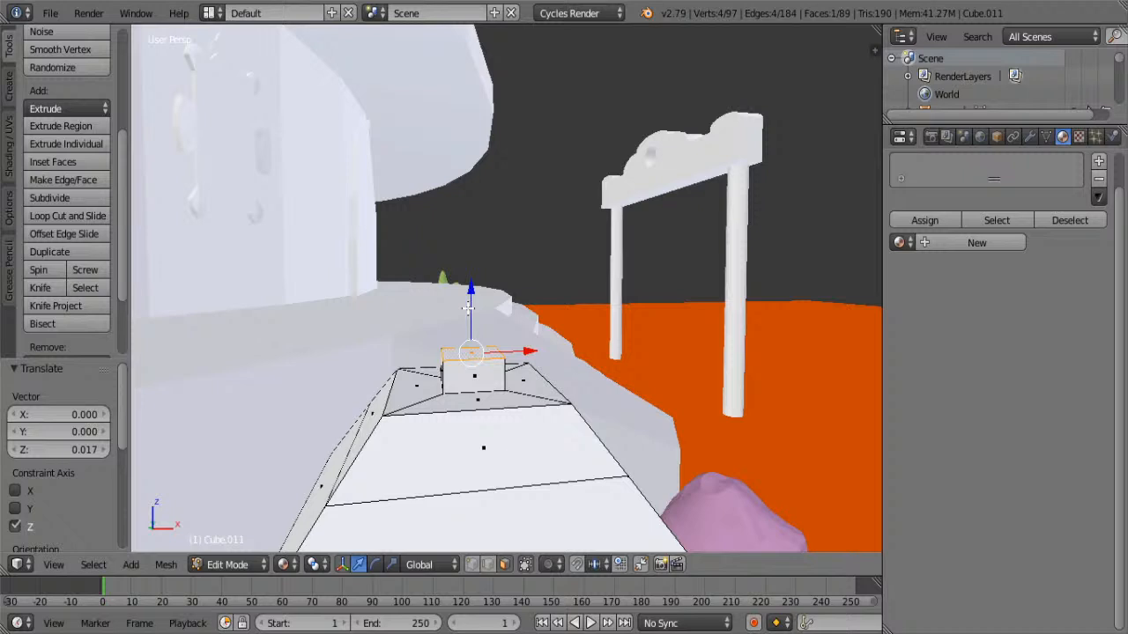
pyautogui.moveTo(470, 302); pyautogui.dragTo(471, 299)
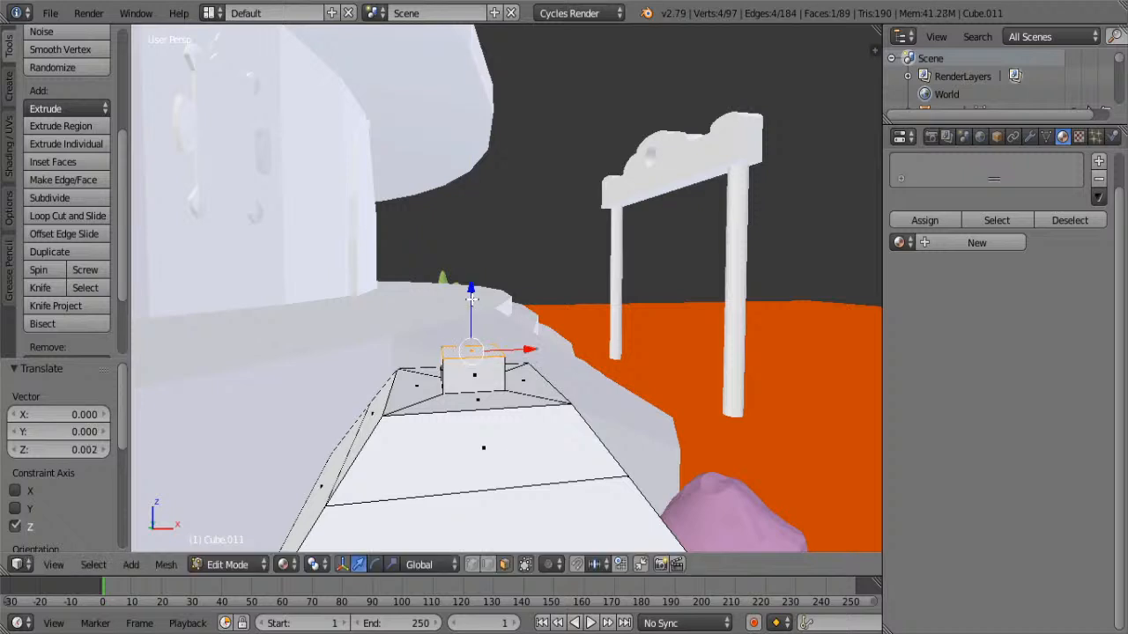
# Inset the low block's top face slightly and extrude it 0.296 upward along Z into a tall post
pyautogui.moveTo(511, 333); pyautogui.dragTo(655, 459, button='middle')
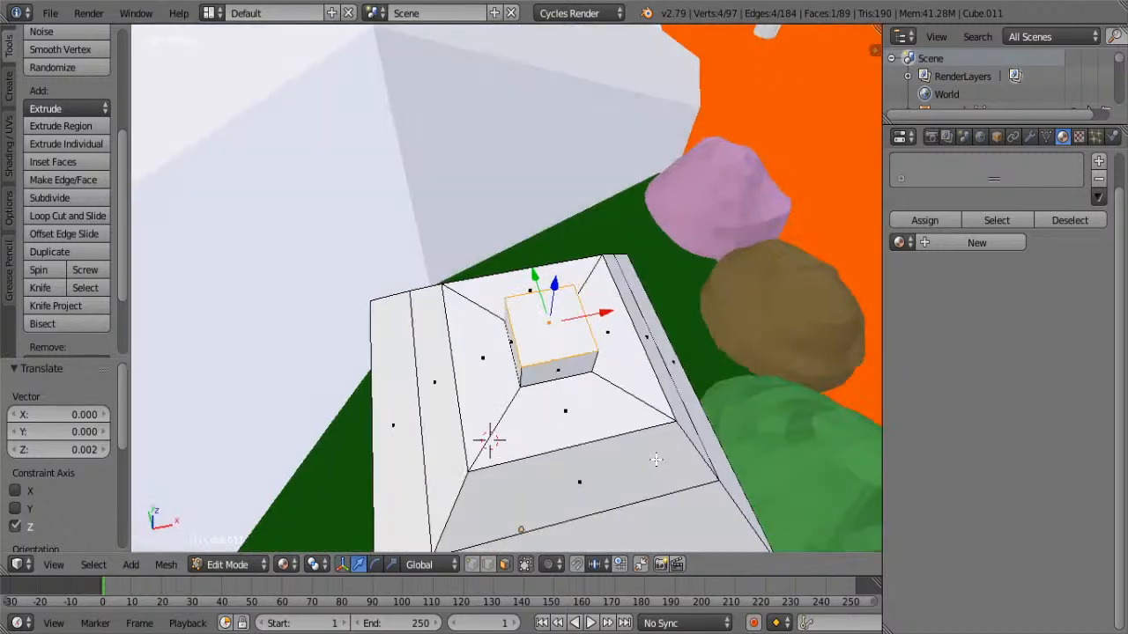
pyautogui.click(44, 162)
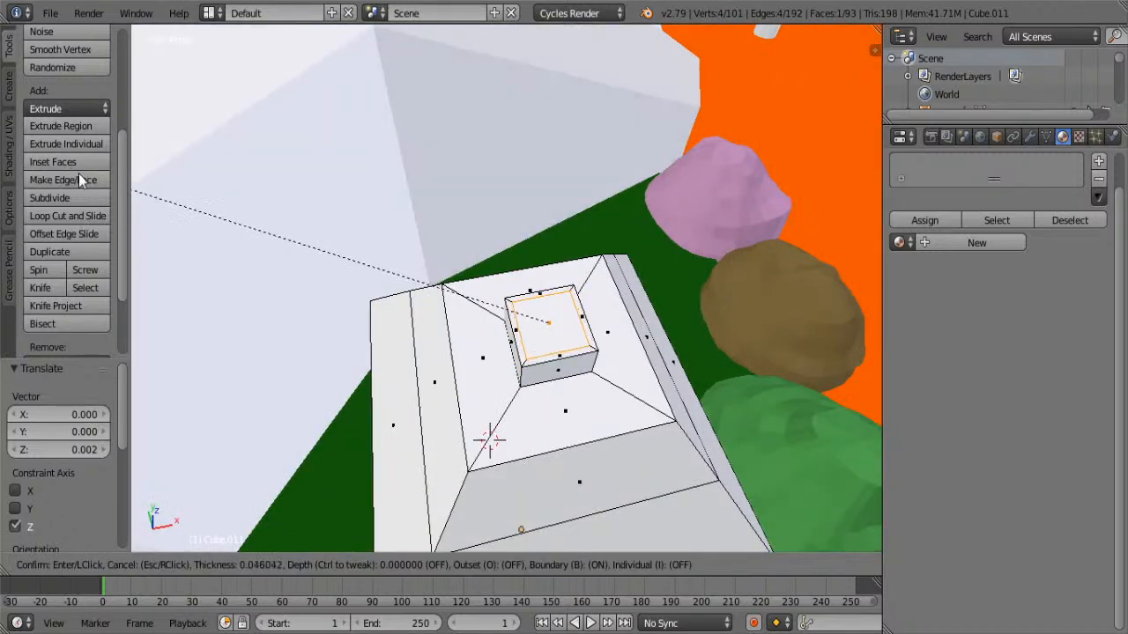
pyautogui.click(139, 234)
pyautogui.press('e')
pyautogui.rightClick(564, 365)
pyautogui.moveTo(556, 285); pyautogui.dragTo(563, 33)
pyautogui.scroll(-5, 508, 300)
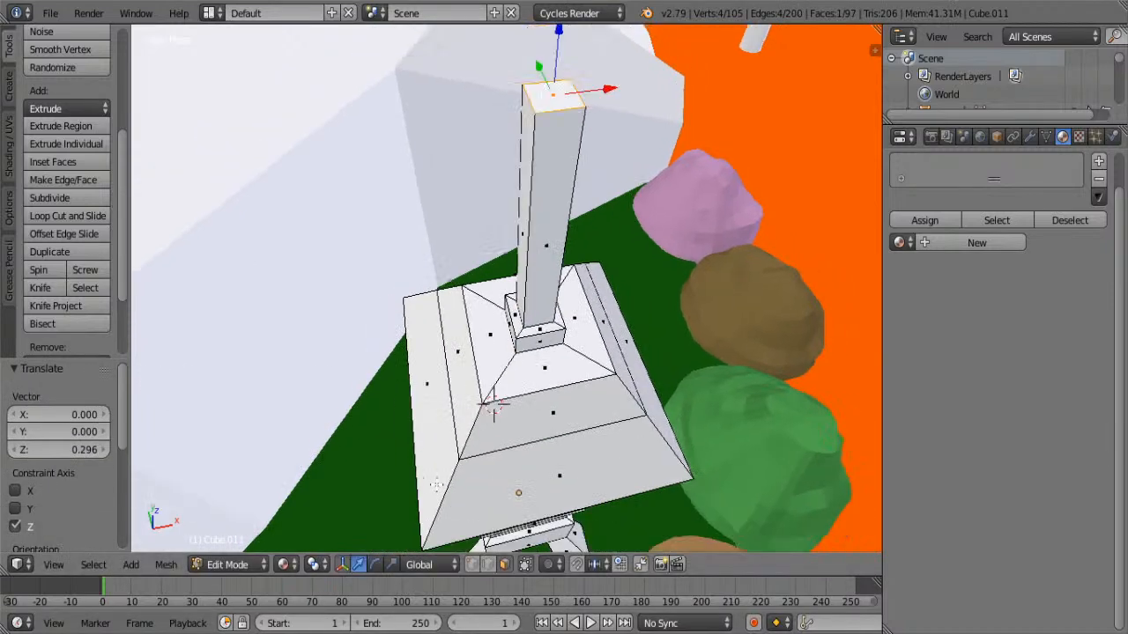
# Add a UV sphere with 32 segments and 16 rings at the post's base, shrink it and shift it along X
pyautogui.click(539, 296)
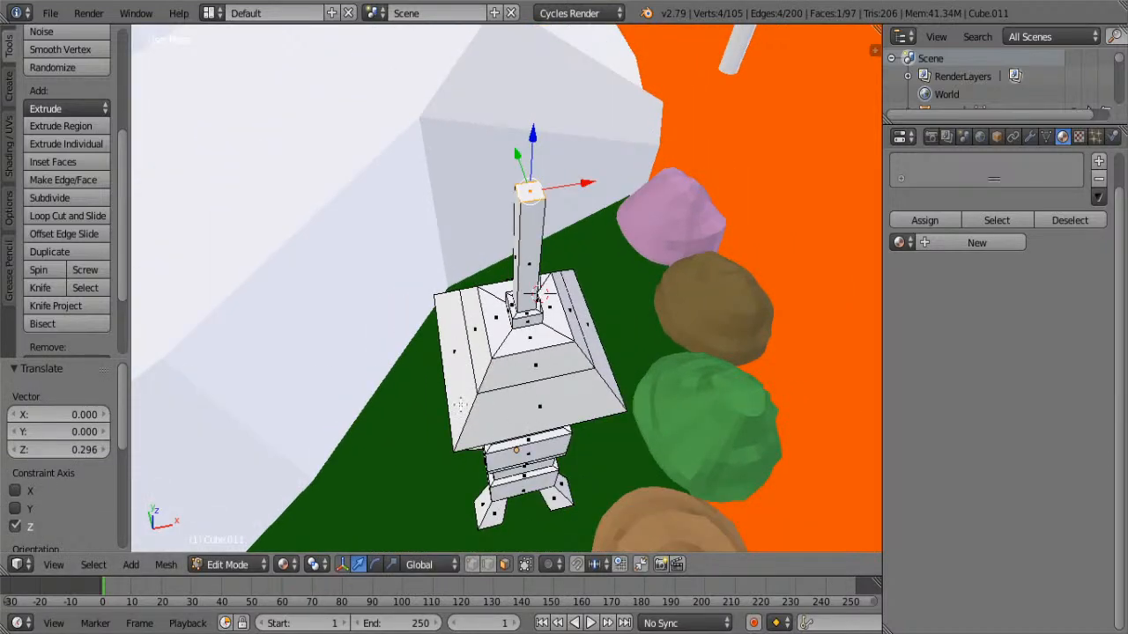
pyautogui.click(8, 86)
pyautogui.click(75, 137)
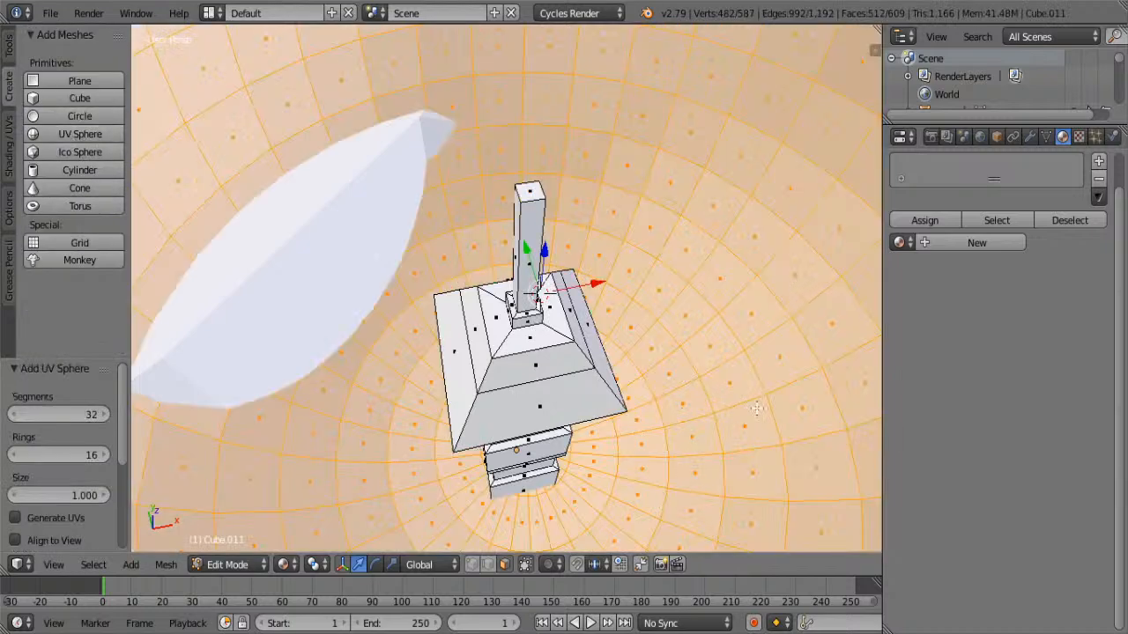
pyautogui.press('s')
pyautogui.click(617, 294)
pyautogui.press('g')
pyautogui.press('x')
pyautogui.click(542, 293)
pyautogui.press('s')
pyautogui.click(623, 341)
# Move the sphere along Y toward the post and raise it 0.116 along Z
pyautogui.press('g')
pyautogui.press('y')
pyautogui.click(541, 331)
pyautogui.press('g')
pyautogui.press('z')
pyautogui.click(539, 297)
# Centre the sphere on the post along Y
pyautogui.moveTo(507, 297); pyautogui.dragTo(637, 323, button='middle')
pyautogui.scroll(3, 502, 315)
pyautogui.moveTo(501, 313); pyautogui.dragTo(524, 291, button='middle')
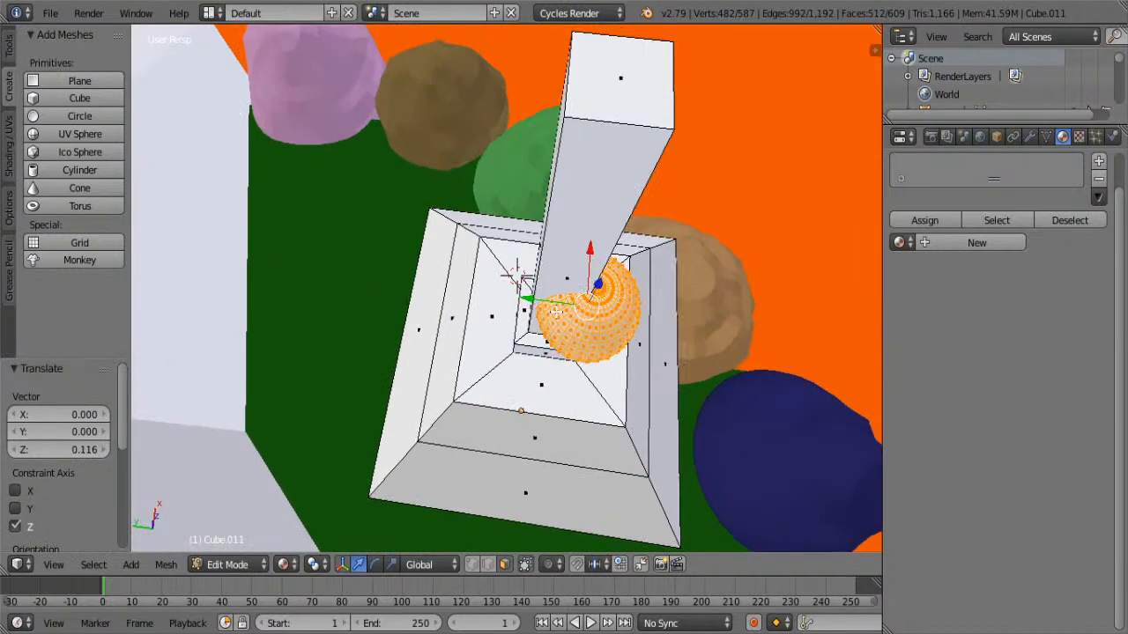
pyautogui.press('g')
pyautogui.press('y')
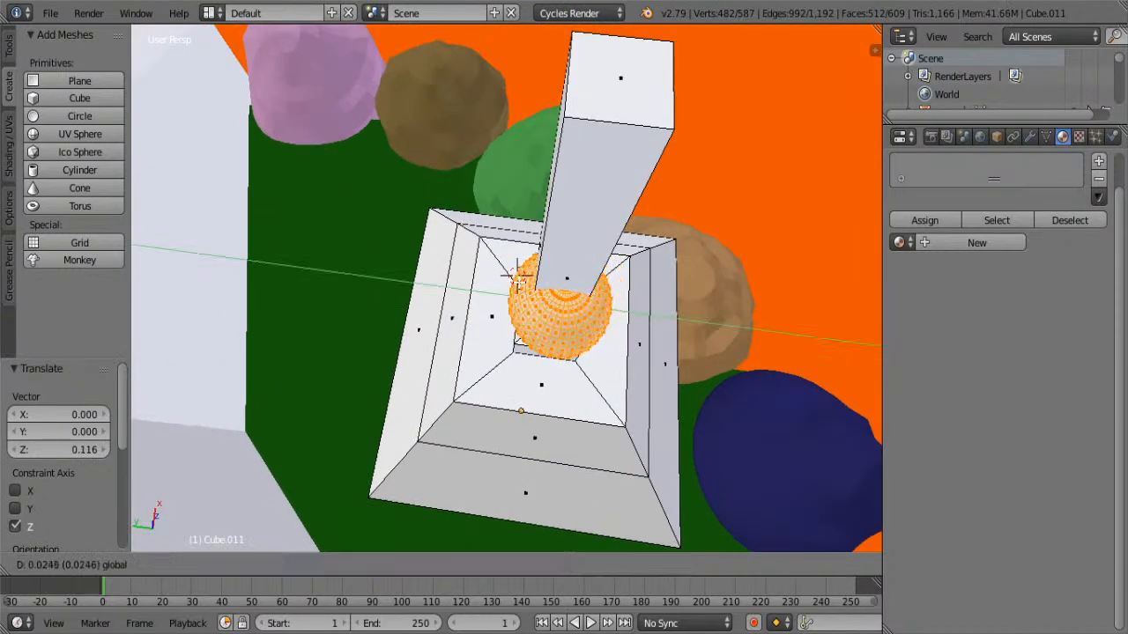
pyautogui.click(522, 280)
pyautogui.press('g')
pyautogui.press('y')
pyautogui.click(499, 311)
# Align the sphere with the post along X and seat it vertically on the low block
pyautogui.moveTo(655, 278); pyautogui.dragTo(684, 303, button='middle')
pyautogui.press('g')
pyautogui.press('x')
pyautogui.click(520, 229)
pyautogui.moveTo(587, 233); pyautogui.dragTo(562, 274, button='middle')
pyautogui.moveTo(581, 330); pyautogui.dragTo(597, 331)
pyautogui.moveTo(534, 260); pyautogui.dragTo(537, 328)
pyautogui.press('g')
pyautogui.press('x')
pyautogui.click(546, 341)
pyautogui.moveTo(537, 327); pyautogui.dragTo(537, 249, button='middle')
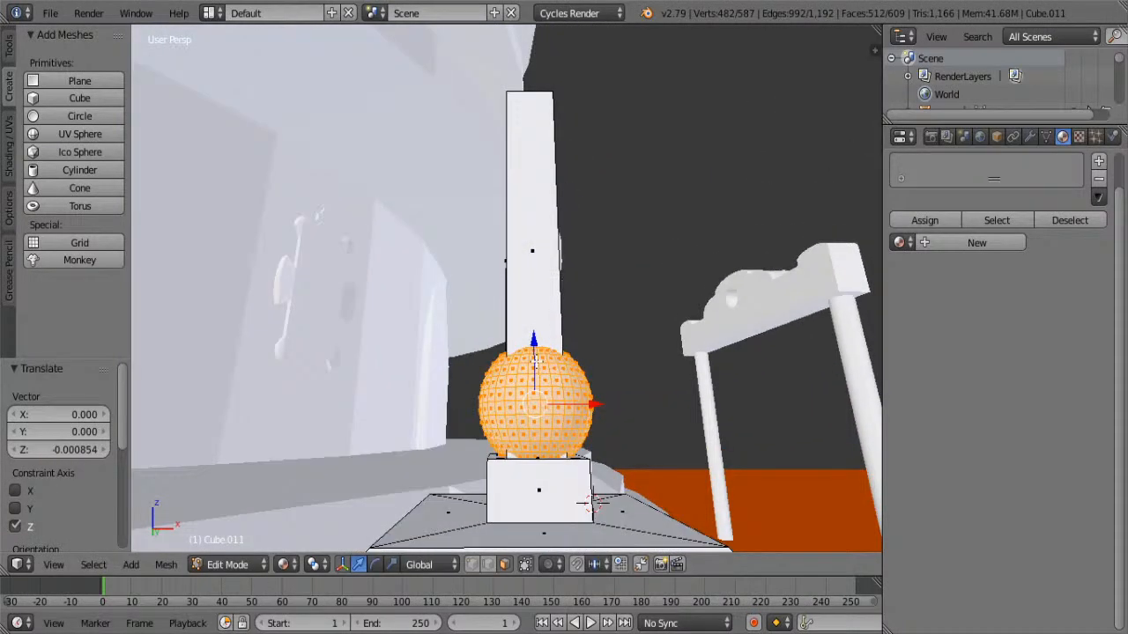
pyautogui.moveTo(535, 361); pyautogui.dragTo(535, 366)
# Lower the post's top face into the upper part of the sphere and scale it by 0.845
pyautogui.moveTo(535, 365); pyautogui.dragTo(740, 383, button='middle')
pyautogui.moveTo(556, 305); pyautogui.dragTo(546, 302, button='middle')
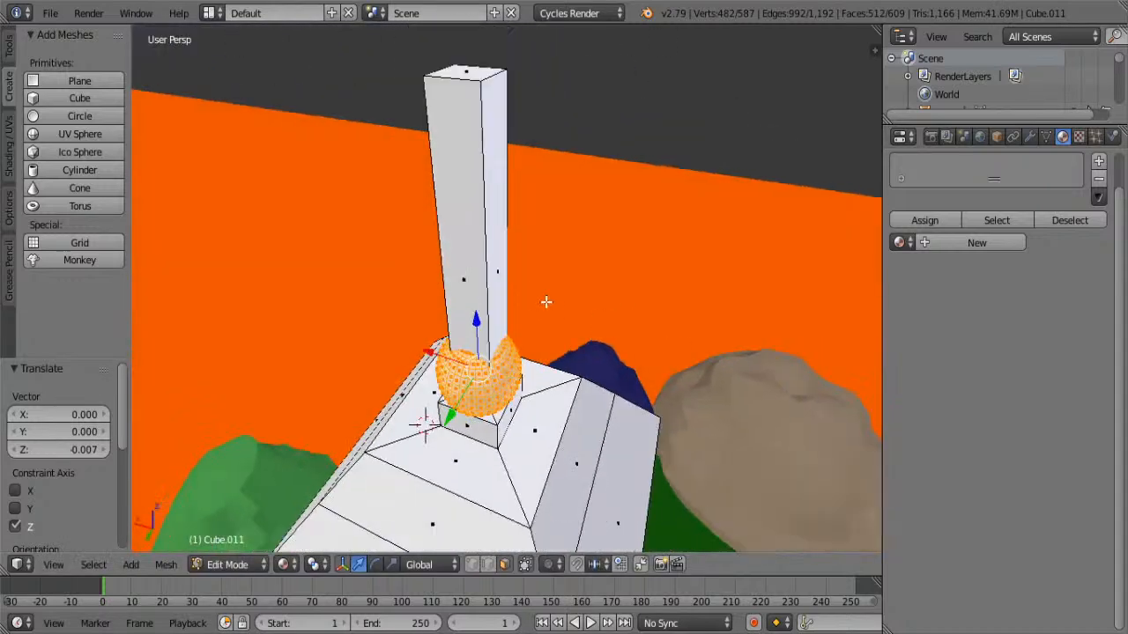
pyautogui.rightClick(461, 56)
pyautogui.moveTo(470, 55); pyautogui.dragTo(494, 123)
pyautogui.hotkey('ctrl', 'z')
pyautogui.moveTo(465, 50); pyautogui.dragTo(499, 337)
pyautogui.press('s')
pyautogui.click(568, 335)
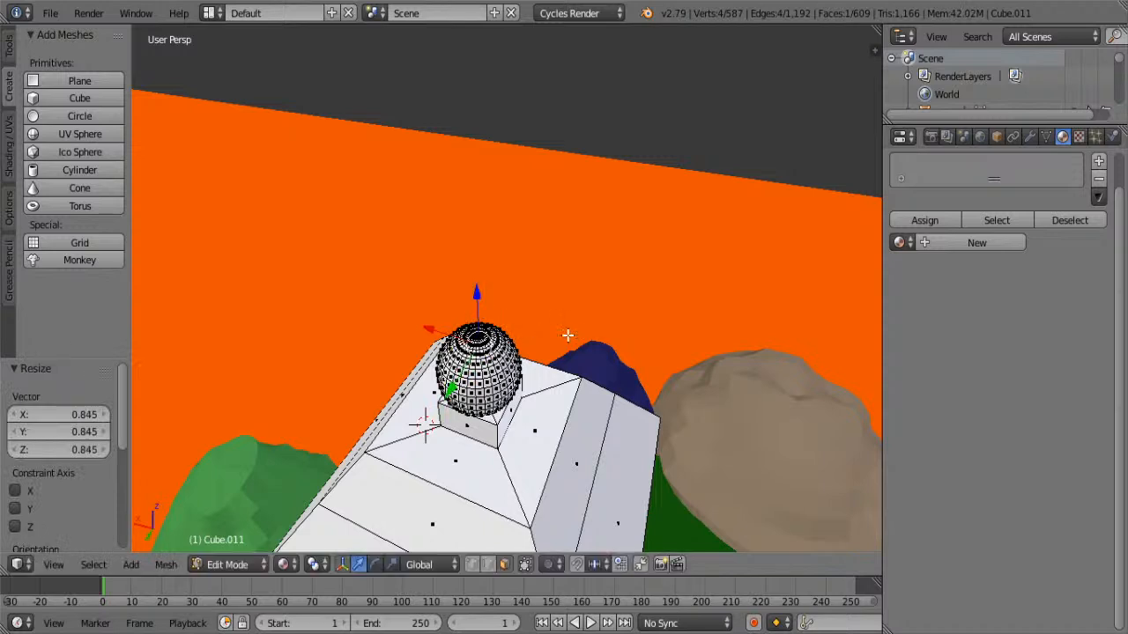
# Extrude the lowered post face in place and scale the new face inward
pyautogui.press('e')
pyautogui.rightClick(568, 335)
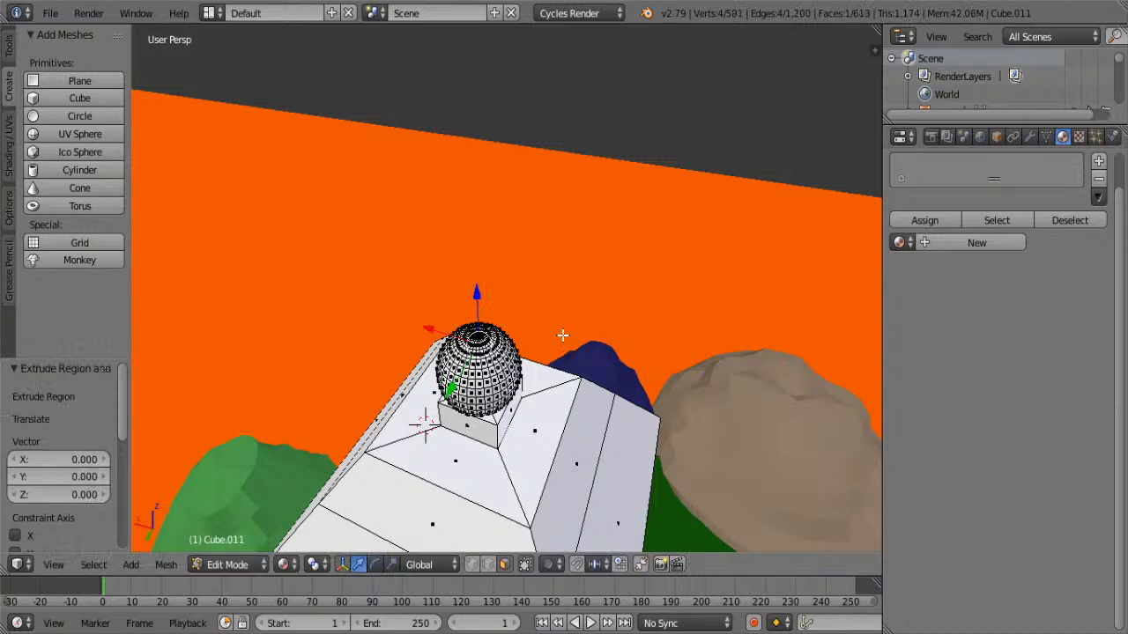
pyautogui.moveTo(476, 294); pyautogui.dragTo(474, 217)
pyautogui.moveTo(507, 256); pyautogui.dragTo(555, 365, button='middle')
pyautogui.hotkey('ctrl', 'z')
pyautogui.press('s')
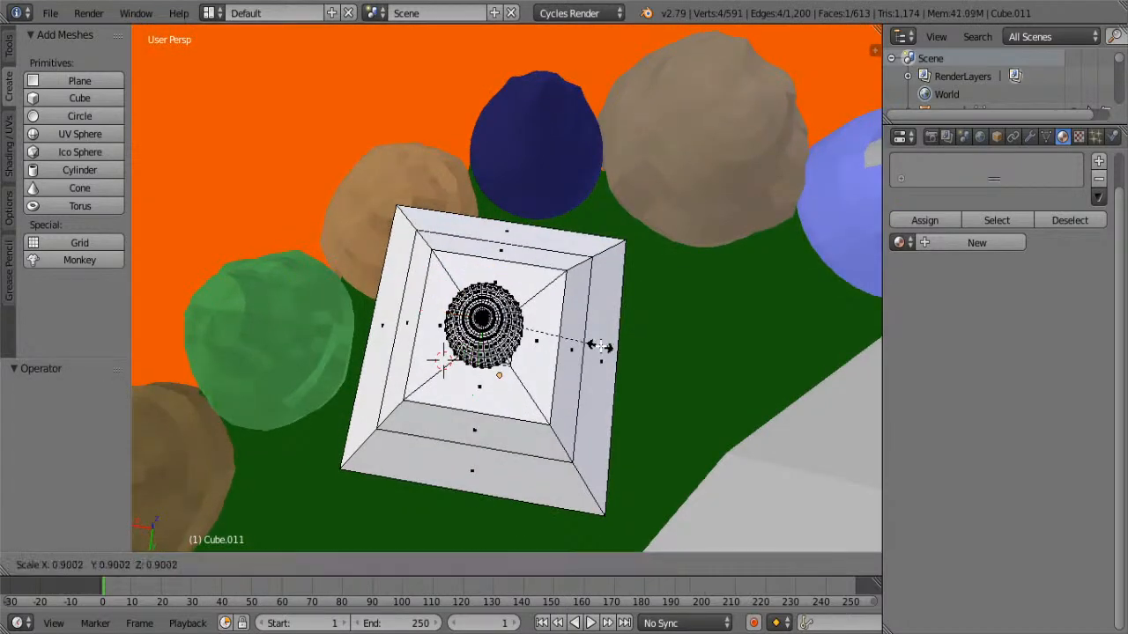
pyautogui.click(593, 345)
# Extrude the narrowed face up out of the sphere and adjust its height to form a short neck
pyautogui.moveTo(525, 319); pyautogui.dragTo(523, 212, button='middle')
pyautogui.press('e')
pyautogui.rightClick(511, 281)
pyautogui.moveTo(491, 302); pyautogui.dragTo(494, 70)
pyautogui.moveTo(481, 174); pyautogui.dragTo(675, 153, button='middle')
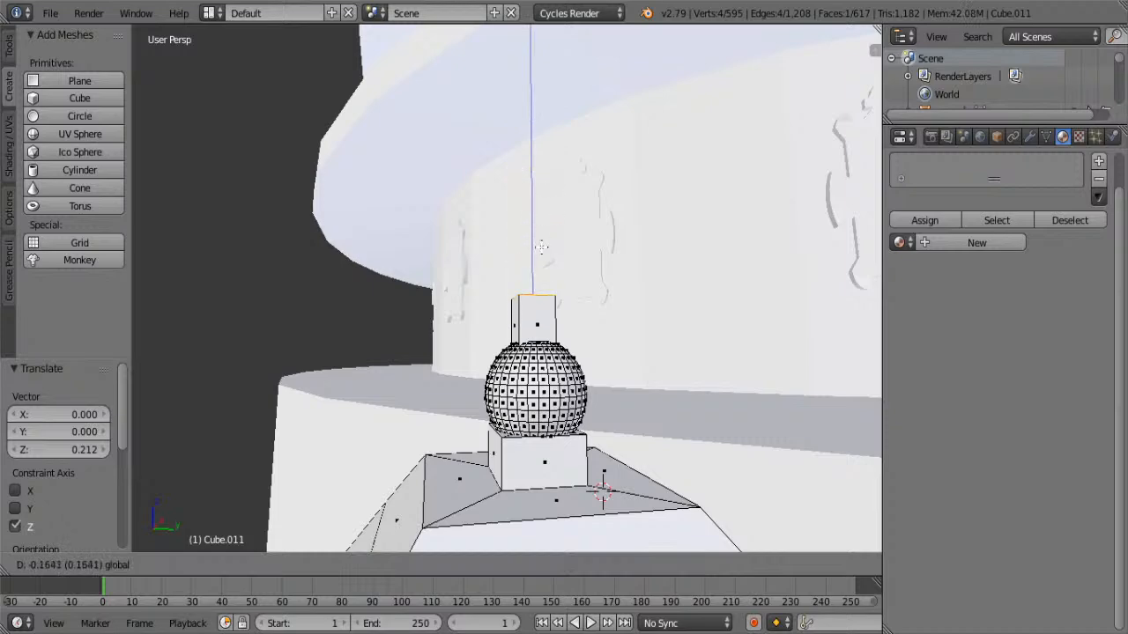
pyautogui.click(541, 185)
pyautogui.moveTo(663, 234); pyautogui.dragTo(617, 287, button='middle')
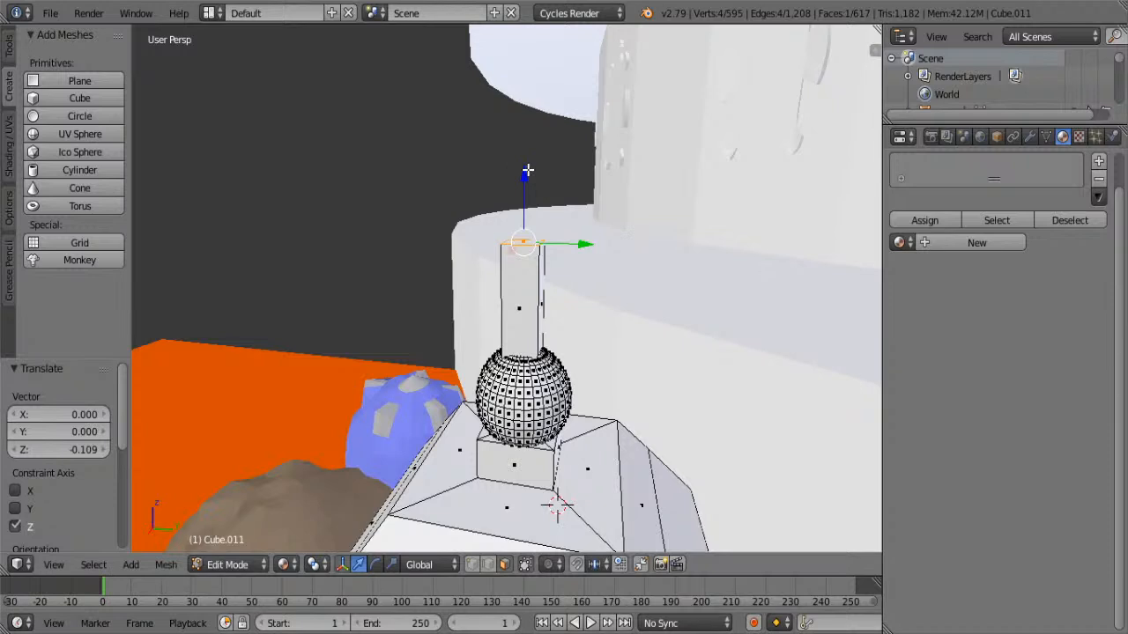
pyautogui.moveTo(528, 170); pyautogui.dragTo(526, 192)
pyautogui.press('e')
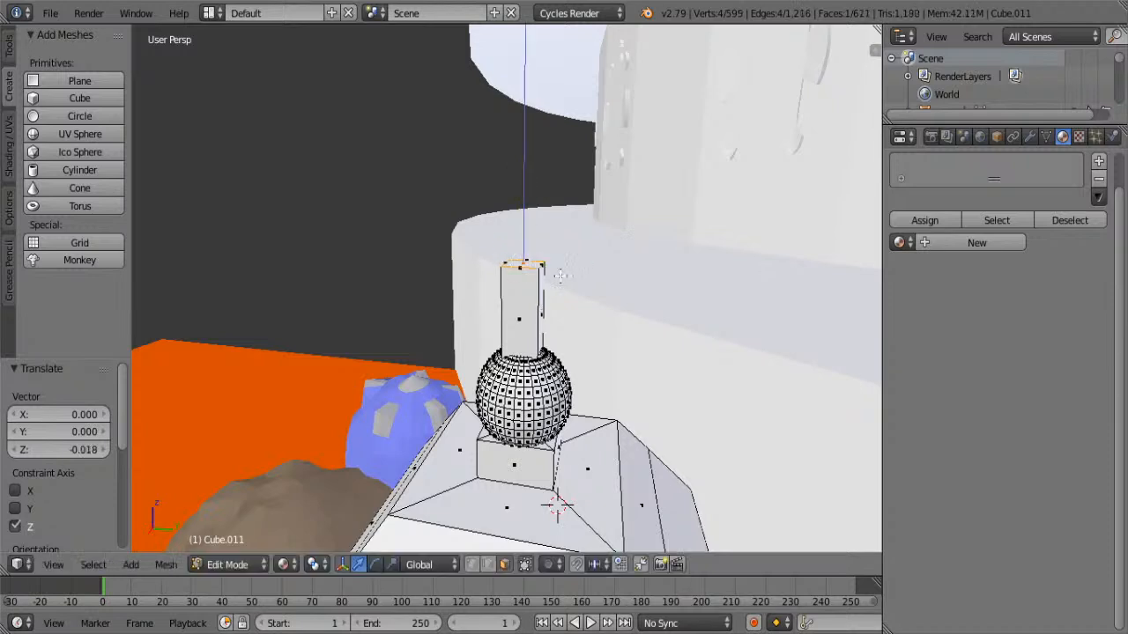
pyautogui.click(560, 276)
pyautogui.hotkey('ctrl', 'z')
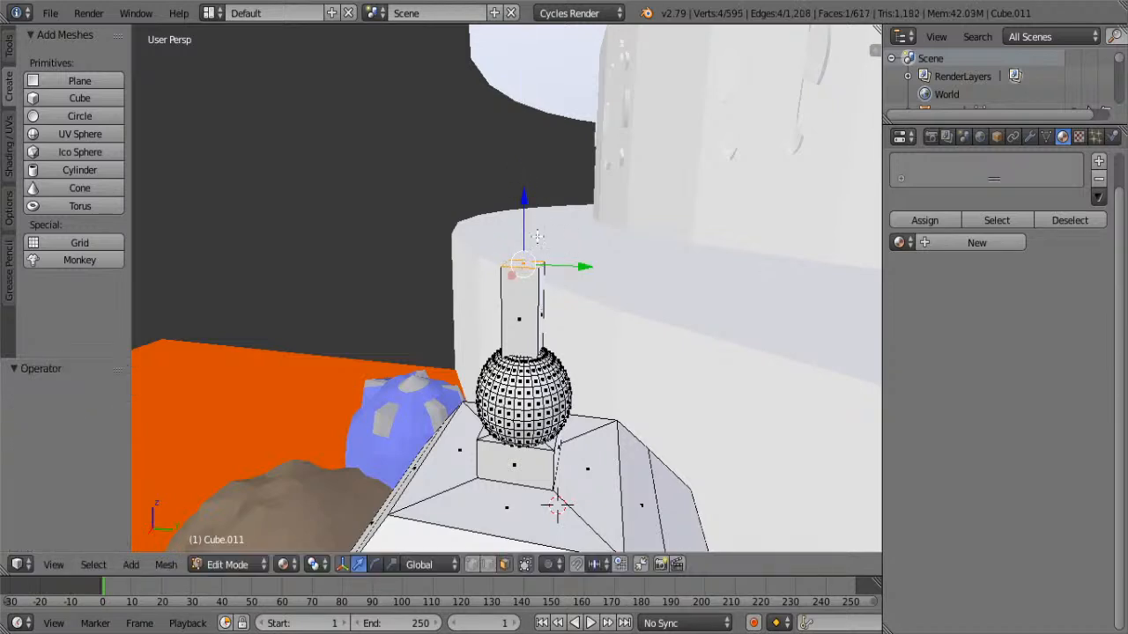
# Lower the neck's top by 0.010 and extrude two short stacked segments above it
pyautogui.moveTo(524, 214); pyautogui.dragTo(529, 228)
pyautogui.moveTo(594, 233); pyautogui.dragTo(548, 321, button='middle')
pyautogui.scroll(2, 547, 279)
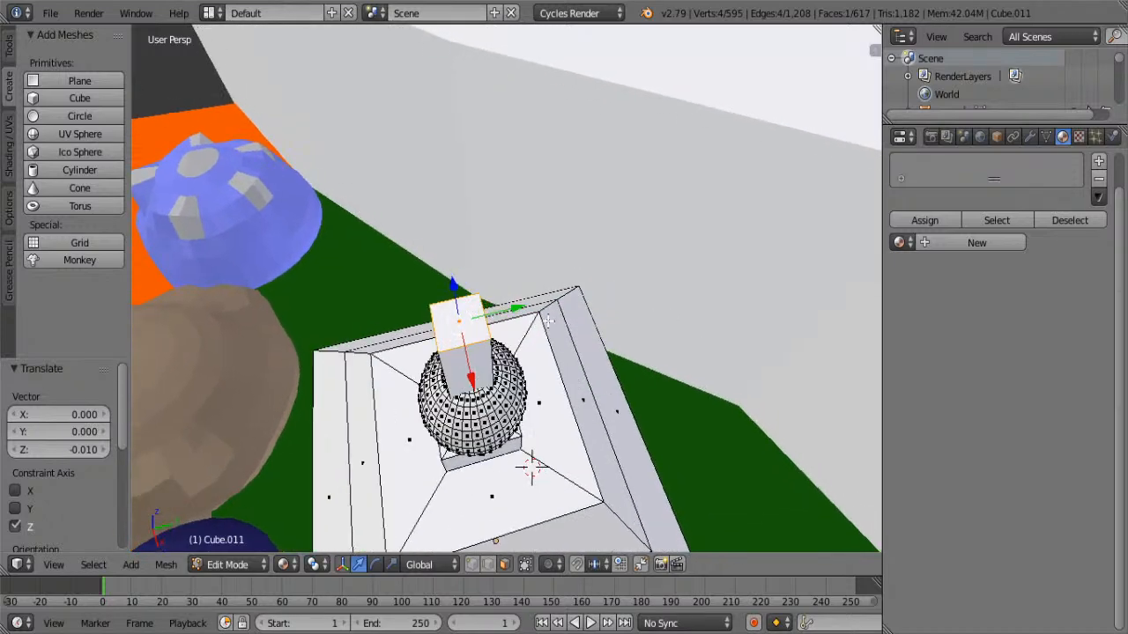
pyautogui.moveTo(521, 404); pyautogui.dragTo(522, 344, button='middle')
pyautogui.press('e')
pyautogui.rightClick(480, 330)
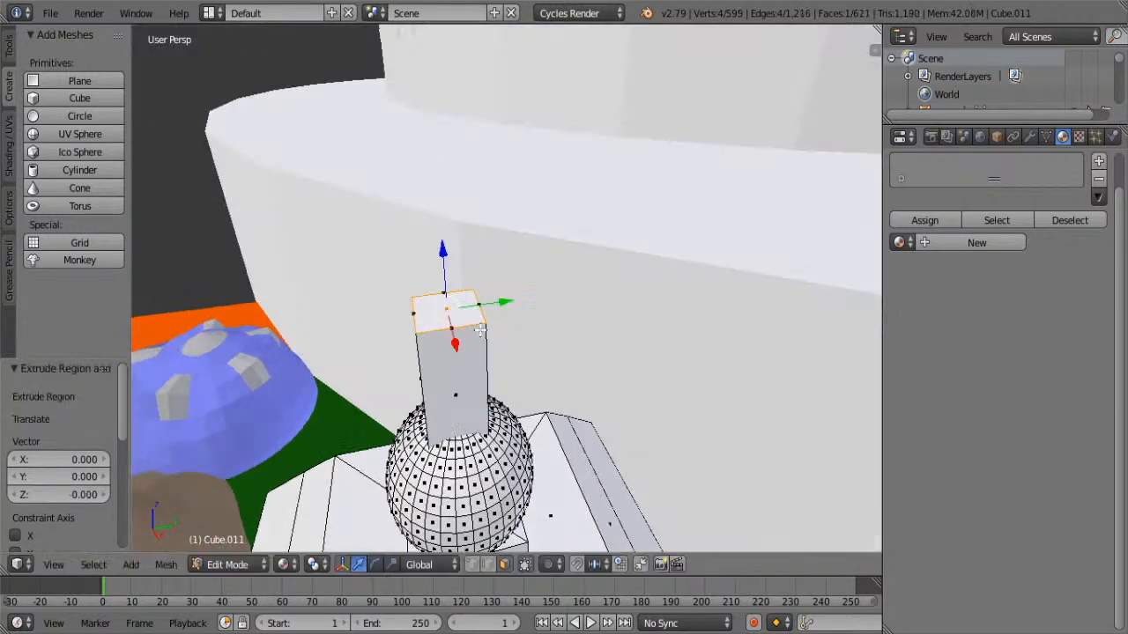
pyautogui.moveTo(442, 280); pyautogui.dragTo(445, 193)
pyautogui.press('e')
pyautogui.rightClick(436, 216)
pyautogui.press('e')
pyautogui.rightClick(554, 272)
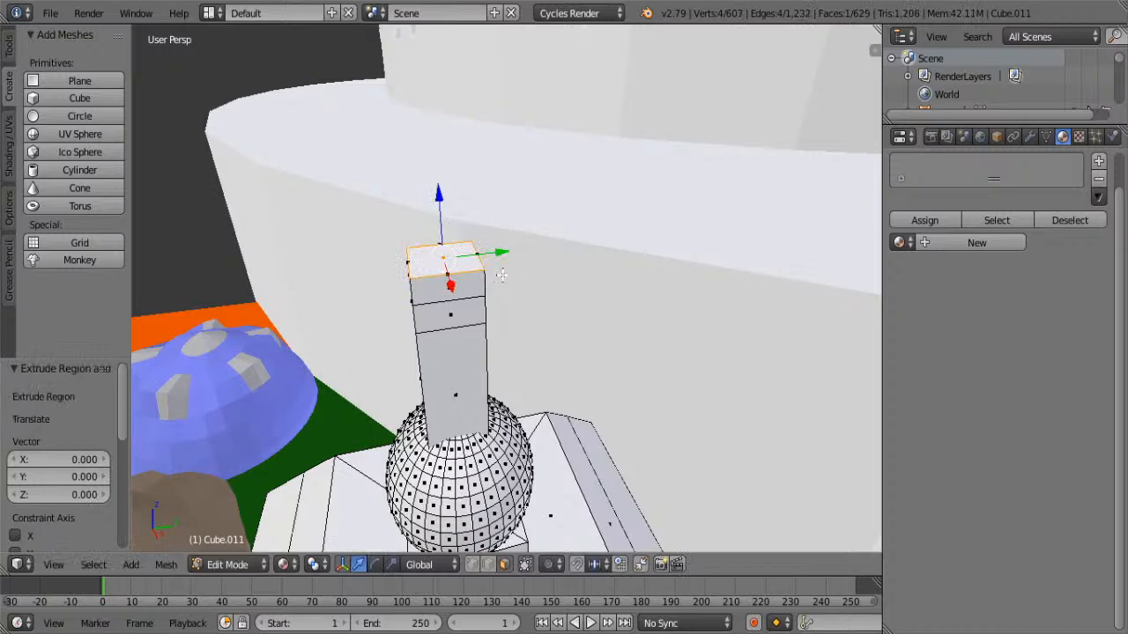
pyautogui.hotkey('ctrl', 'z')
pyautogui.moveTo(446, 220); pyautogui.dragTo(440, 202)
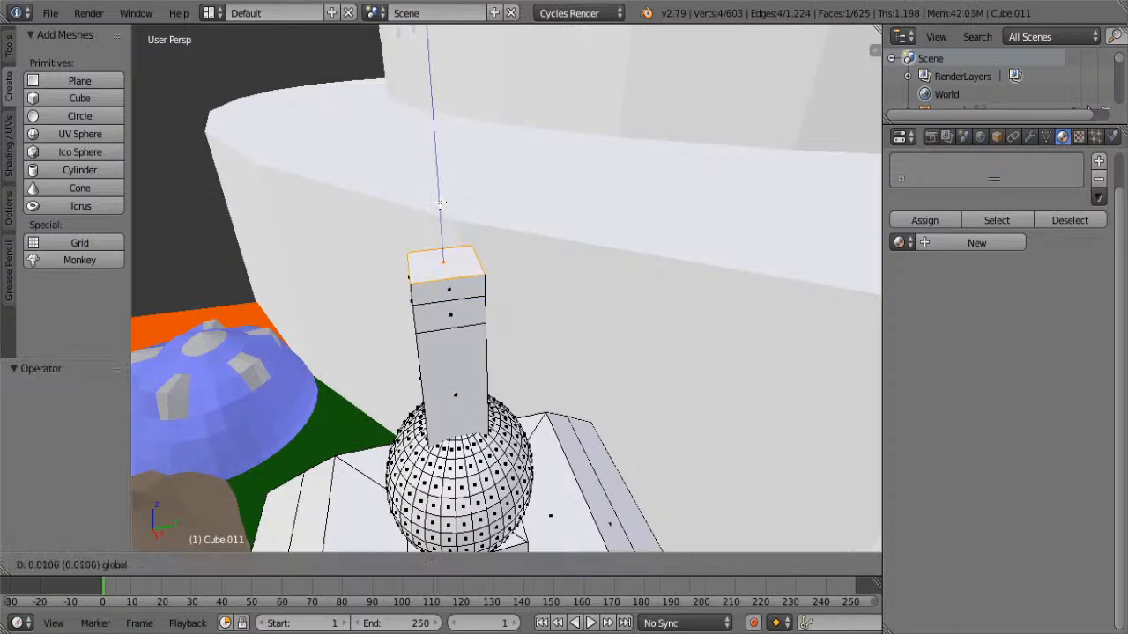
pyautogui.click(440, 203)
# Extrude five more short segments upward from the neck's top face to lengthen the column
pyautogui.press('e')
pyautogui.click(439, 165)
pyautogui.press('e')
pyautogui.click(440, 130)
pyautogui.press('e')
pyautogui.click(433, 101)
pyautogui.press('e')
pyautogui.click(434, 97)
pyautogui.press('g')
pyautogui.press('z')
pyautogui.click(432, 74)
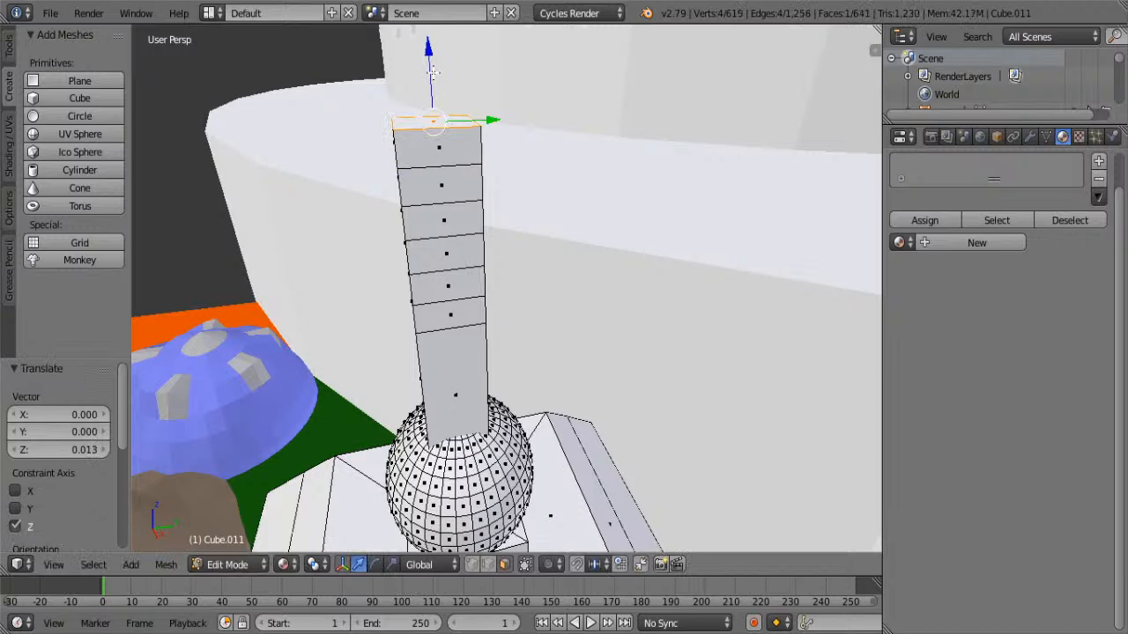
pyautogui.press('e')
pyautogui.click(432, 74)
pyautogui.press('e')
pyautogui.click(434, 49)
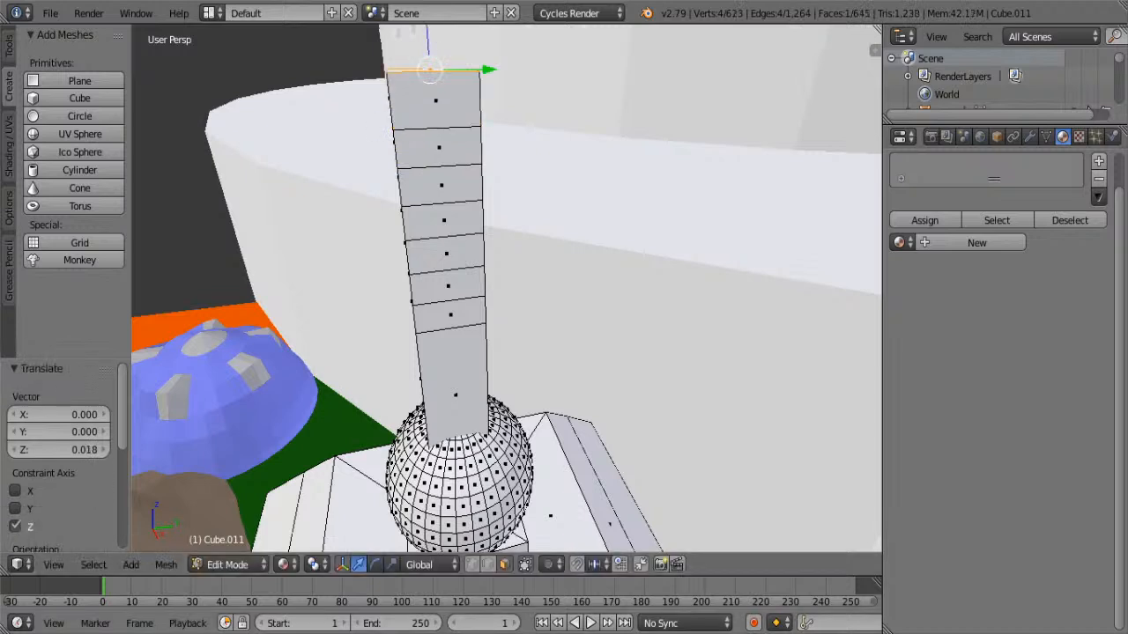
# In edge selection mode, select the edge loop between the two lowest short segments and scale it by 1.523
pyautogui.click(487, 563)
pyautogui.rightClick(450, 301)
pyautogui.moveTo(450, 301); pyautogui.dragTo(635, 337, button='middle')
pyautogui.keyDown('alt'); pyautogui.rightClick(503, 296); pyautogui.keyUp('alt')
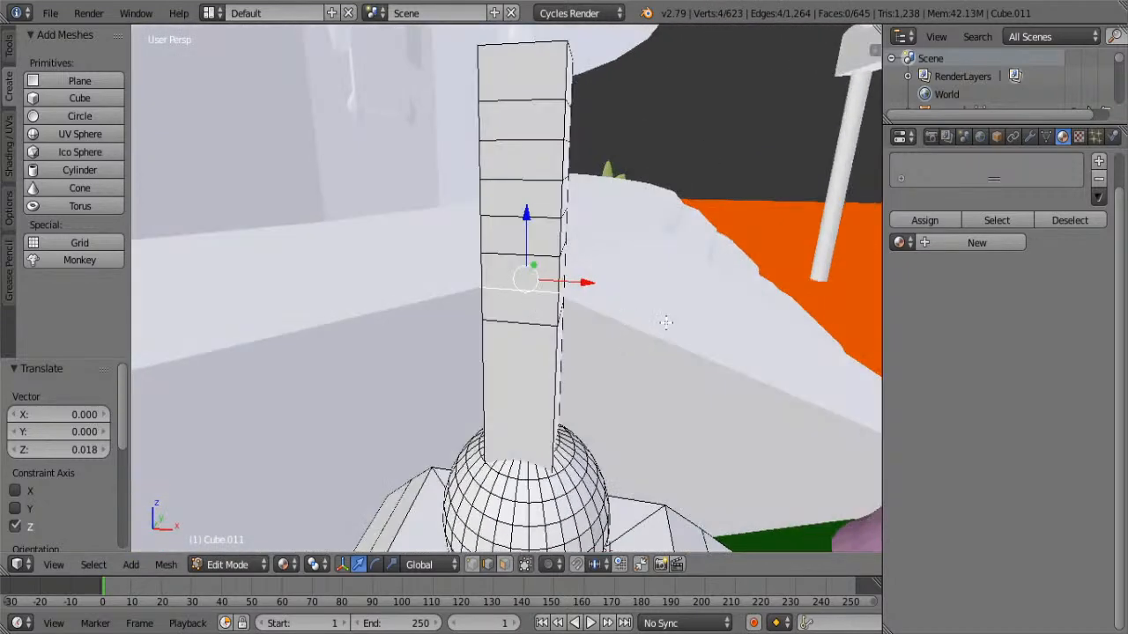
pyautogui.press('s')
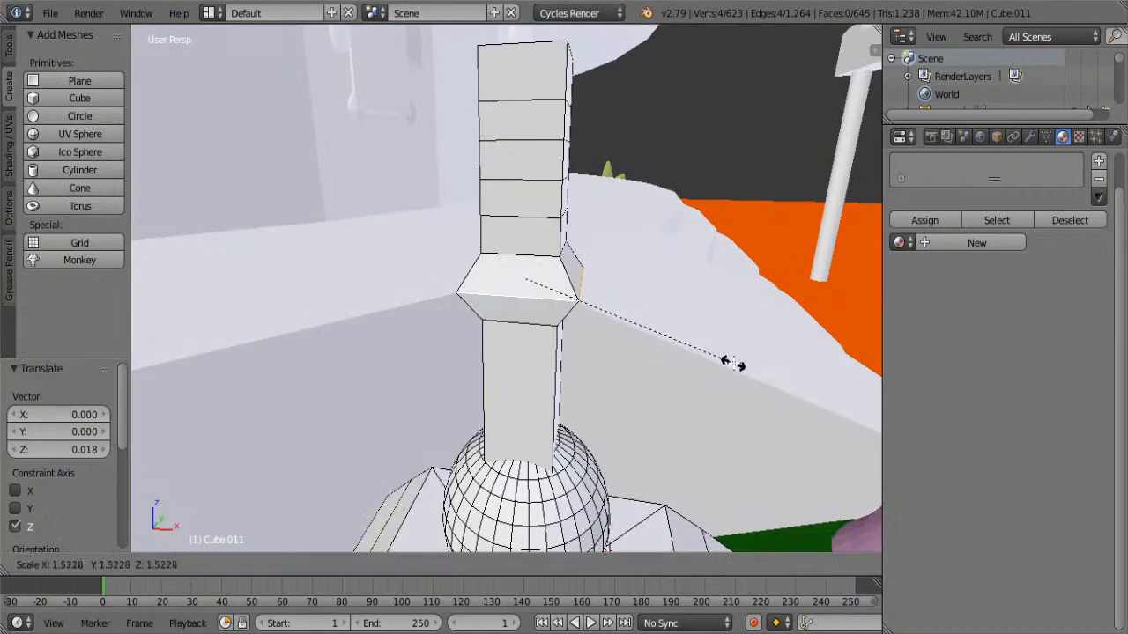
pyautogui.click(731, 363)
# Select the edge loop two segments above the first flared ring and scale it outward by 1.726
pyautogui.rightClick(564, 217)
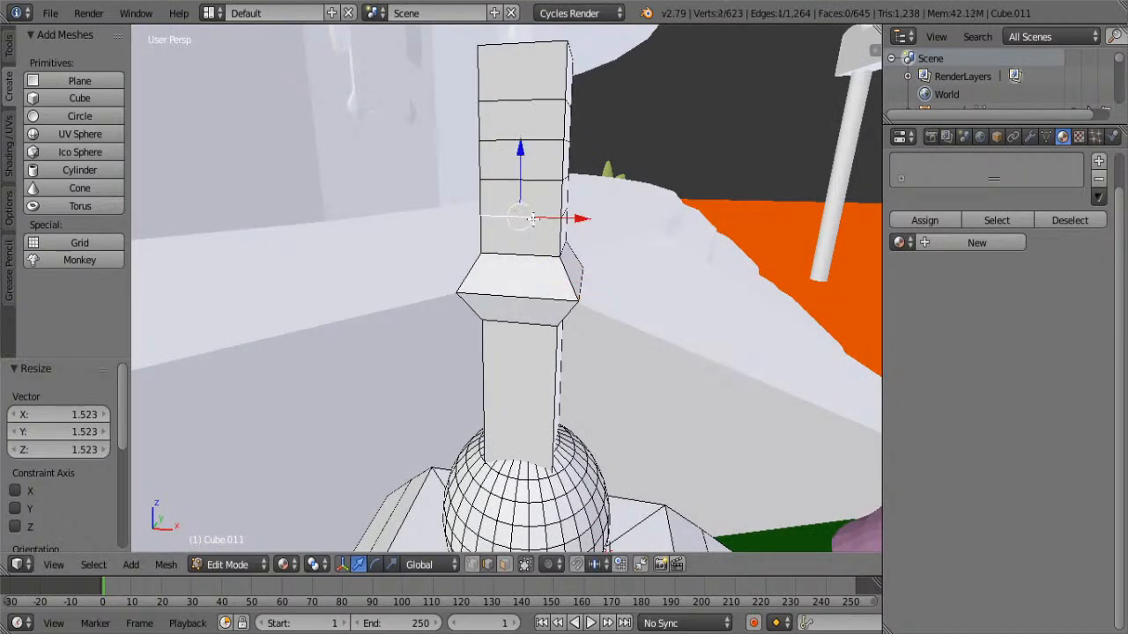
pyautogui.moveTo(572, 215); pyautogui.dragTo(532, 216, button='middle')
pyautogui.keyDown('alt'); pyautogui.rightClick(532, 215); pyautogui.keyUp('alt')
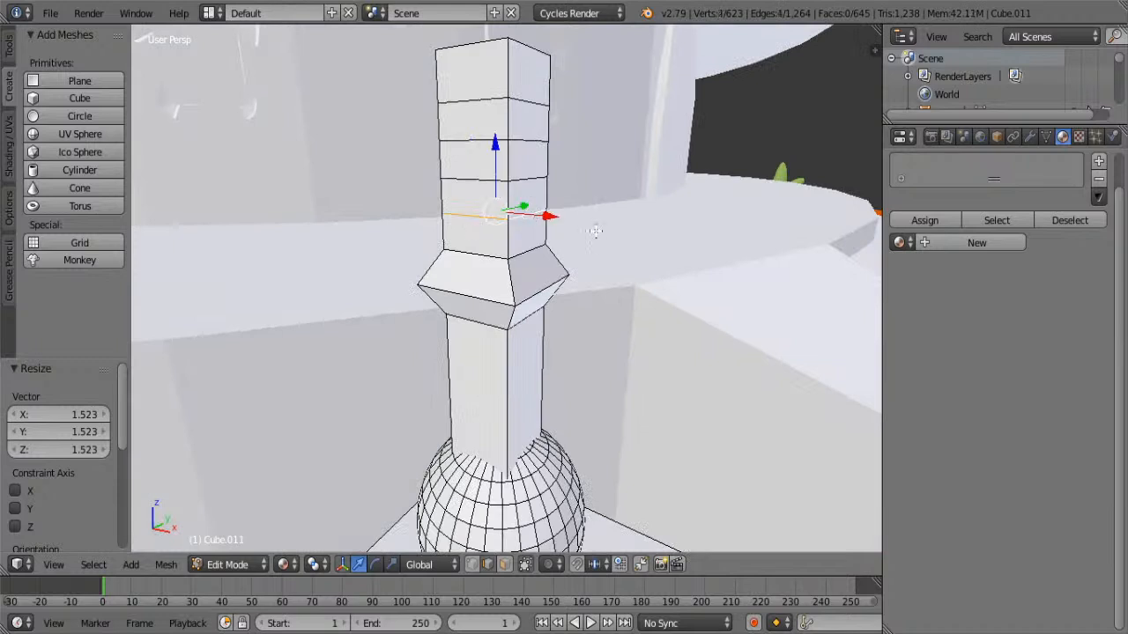
pyautogui.press('s')
pyautogui.click(675, 251)
# Select two adjacent edges two segments above the second flared ring and scale them outward by 1.654
pyautogui.rightClick(520, 144)
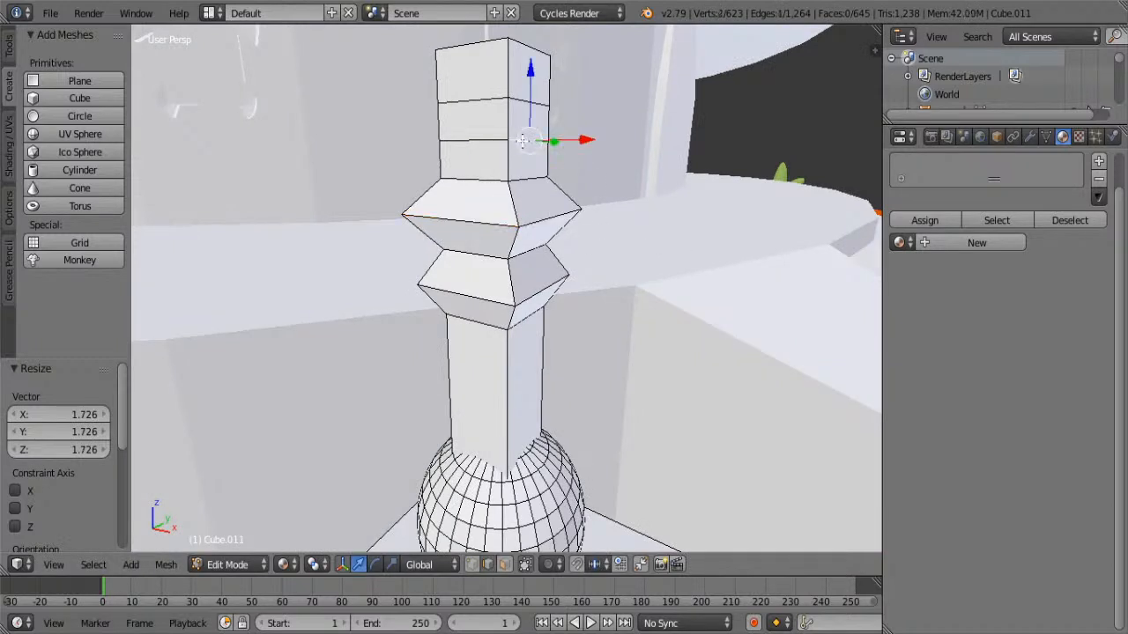
pyautogui.keyDown('shift'); pyautogui.rightClick(490, 137); pyautogui.keyUp('shift')
pyautogui.press('s')
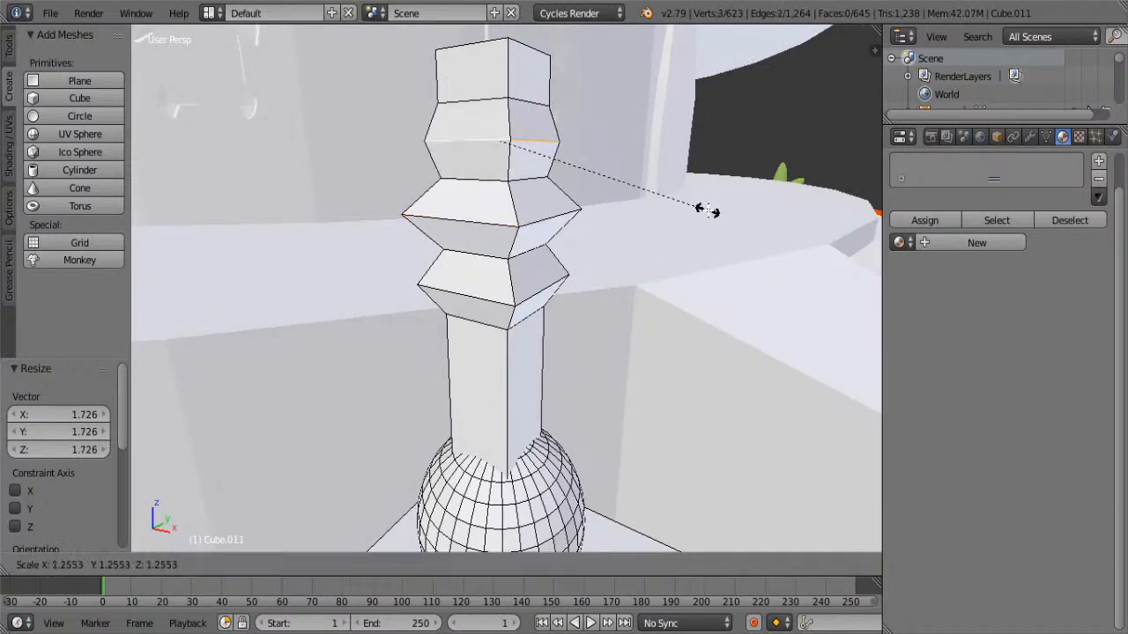
pyautogui.click(776, 239)
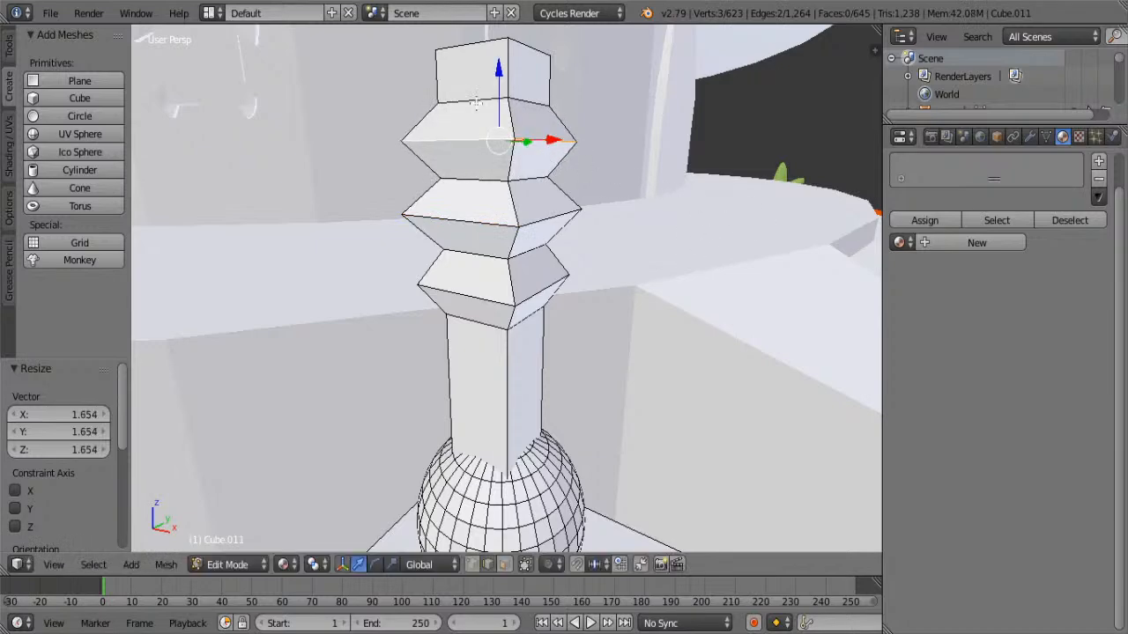
# In face selection mode, select the column's top face and subdivide it with one cut
pyautogui.rightClick(485, 55)
pyautogui.moveTo(484, 57); pyautogui.dragTo(581, 485, button='middle')
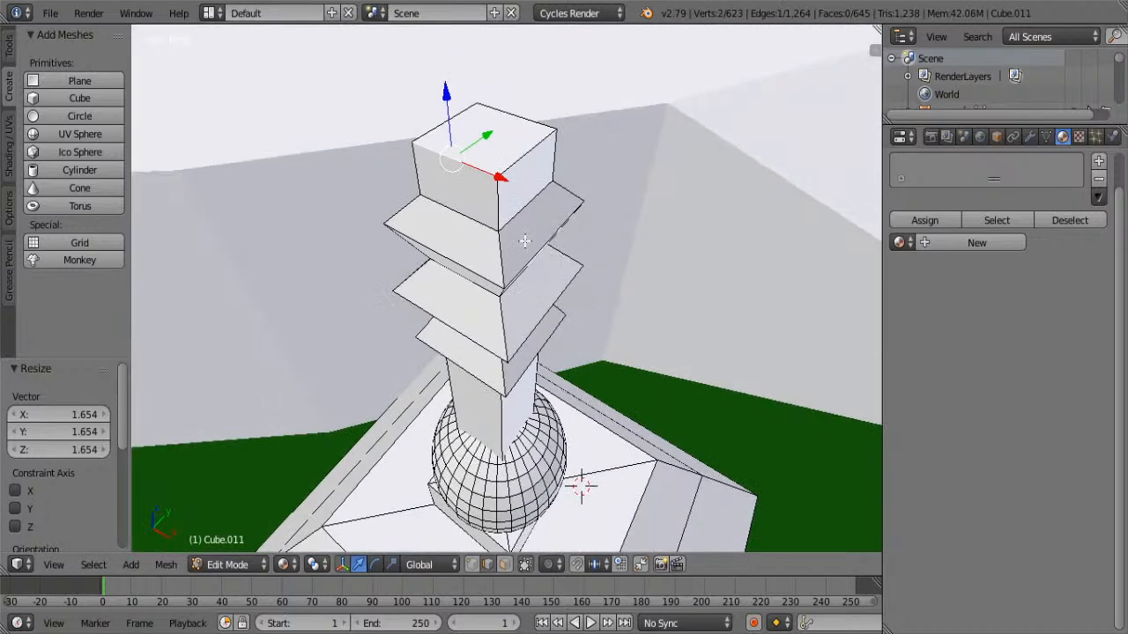
pyautogui.click(504, 567)
pyautogui.moveTo(475, 339); pyautogui.dragTo(472, 202, button='middle')
pyautogui.rightClick(543, 156)
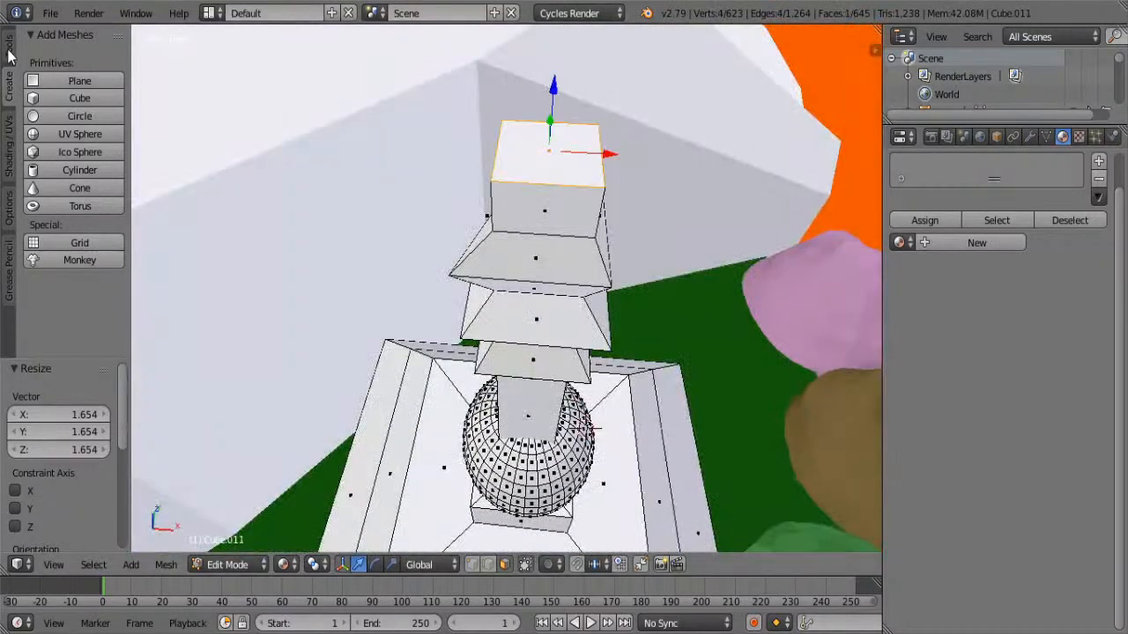
pyautogui.click(10, 49)
pyautogui.scroll(-3, 48, 278)
pyautogui.click(54, 283)
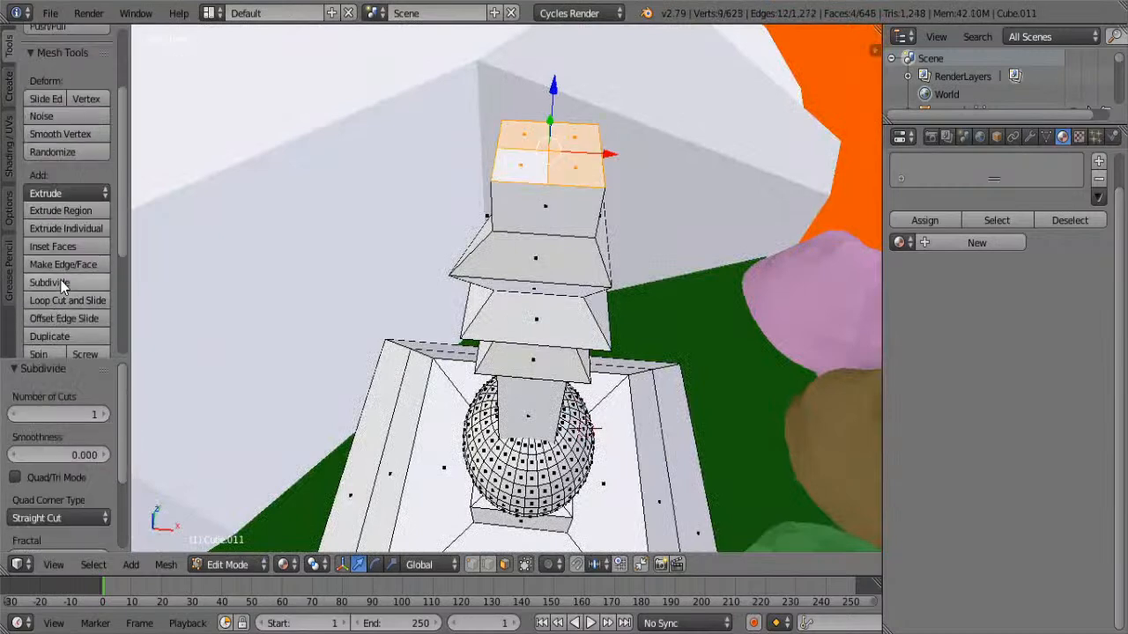
# In vertex selection mode, try raising the subdivided top face's centre vertex along Z into a tall point
pyautogui.click(472, 564)
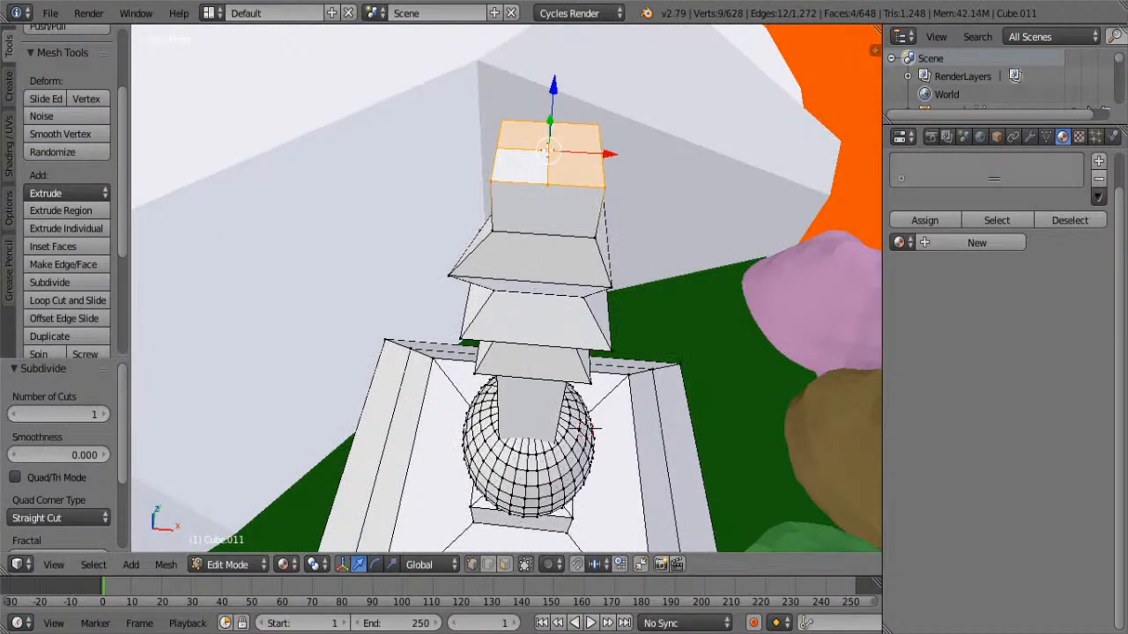
pyautogui.rightClick(549, 149)
pyautogui.moveTo(555, 92); pyautogui.dragTo(562, 40)
pyautogui.moveTo(562, 40); pyautogui.dragTo(484, 327, button='middle')
pyautogui.rightClick(387, 315)
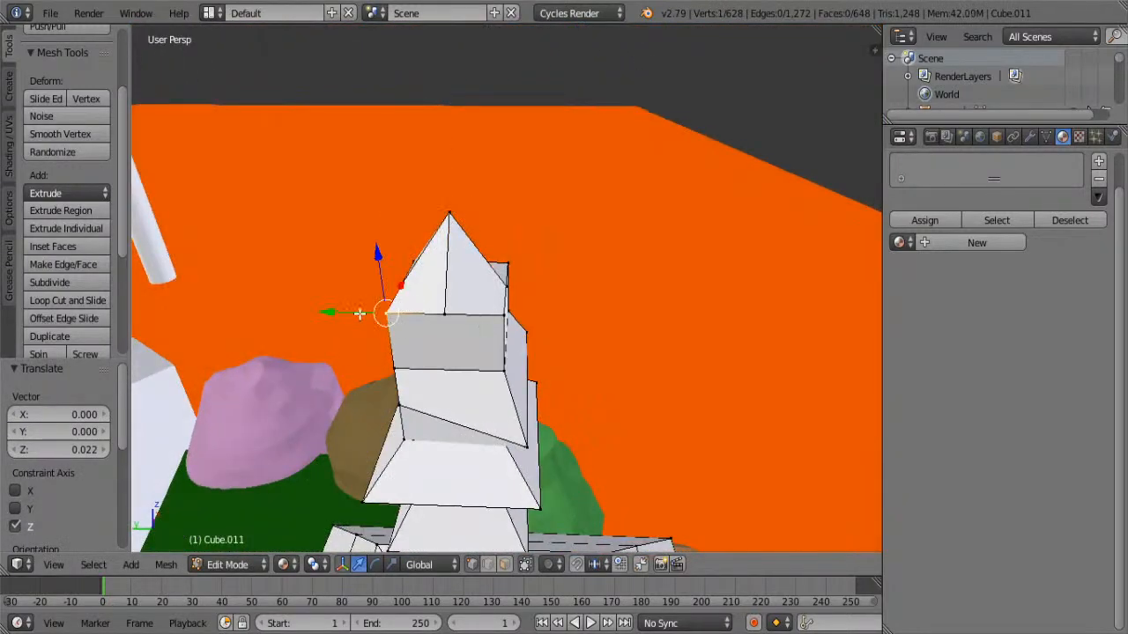
pyautogui.moveTo(347, 314); pyautogui.dragTo(491, 398, button='middle')
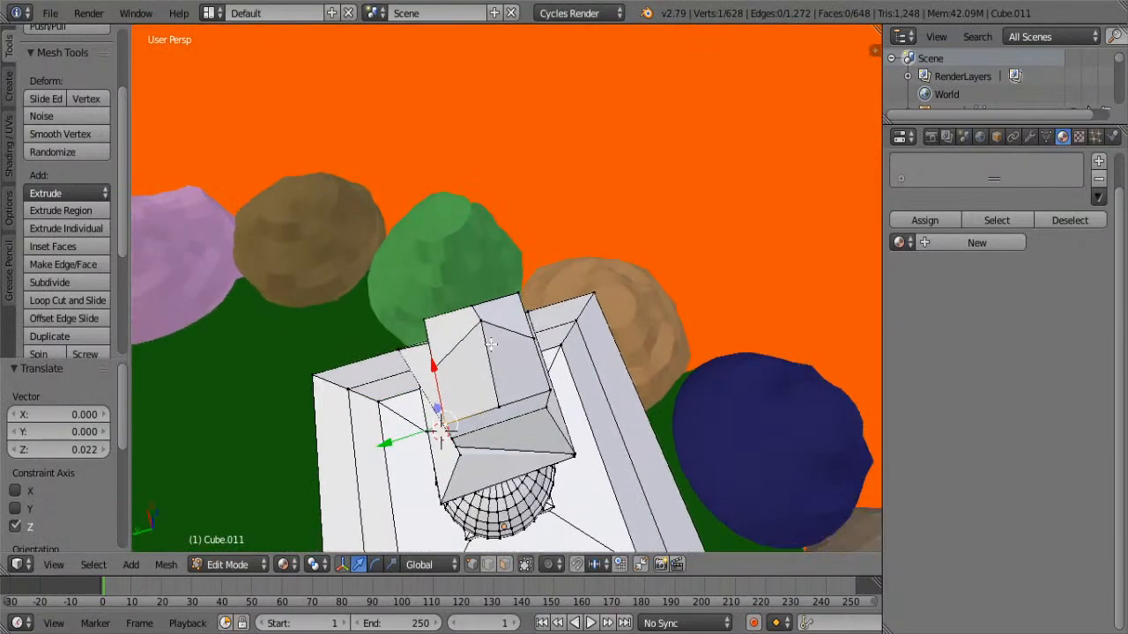
pyautogui.moveTo(491, 344); pyautogui.dragTo(480, 212, button='middle')
pyautogui.rightClick(481, 204)
pyautogui.moveTo(476, 155); pyautogui.dragTo(479, 39)
pyautogui.moveTo(519, 350); pyautogui.dragTo(493, 347, button='middle')
# Undo the raised tip and the subdivision of the column's top face
pyautogui.hotkey('ctrl', 'z')
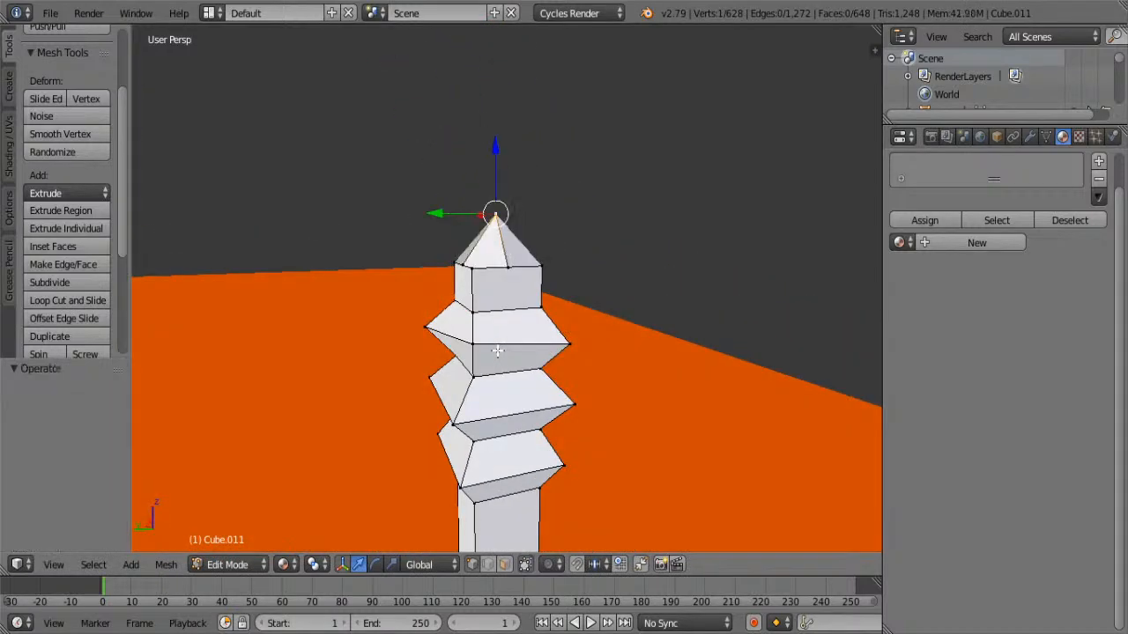
pyautogui.hotkey('ctrl', 'z')
pyautogui.hotkey('ctrl', 'z')
pyautogui.hotkey('ctrl', 'z')
pyautogui.hotkey('ctrl', 'z')
pyautogui.hotkey('ctrl', 'z')
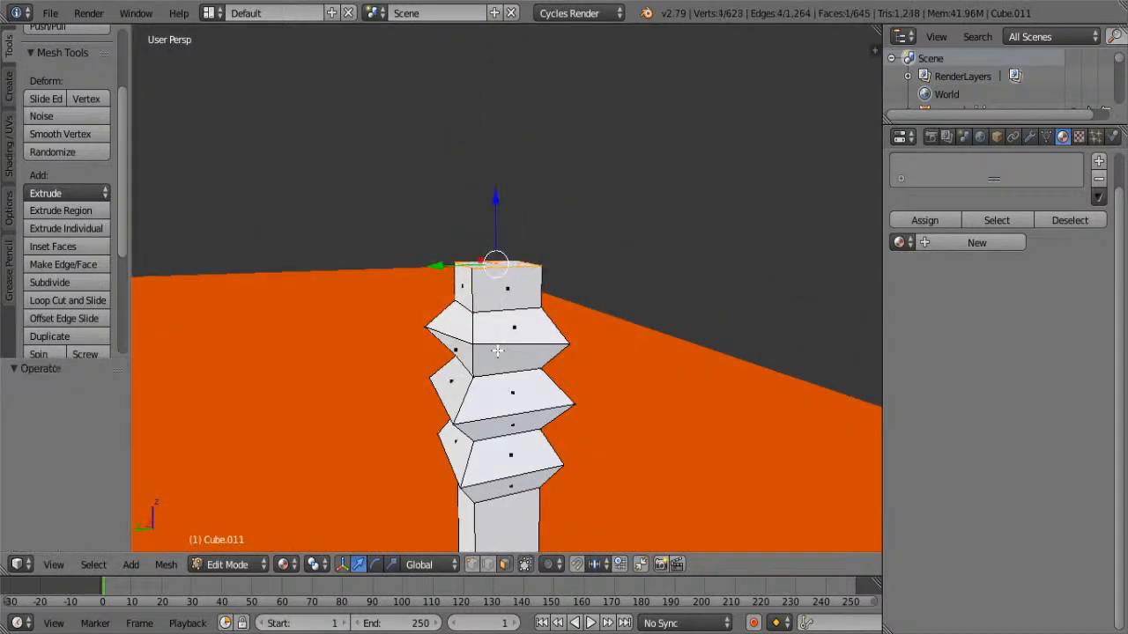
# Select the complete edge loop of the uppermost flared ring and scale it outward by 1.768
pyautogui.rightClick(492, 344)
pyautogui.keyDown('alt'); pyautogui.rightClick(462, 336); pyautogui.keyUp('alt')
pyautogui.moveTo(461, 336); pyautogui.dragTo(693, 448, button='middle')
pyautogui.press('s')
pyautogui.click(707, 496)
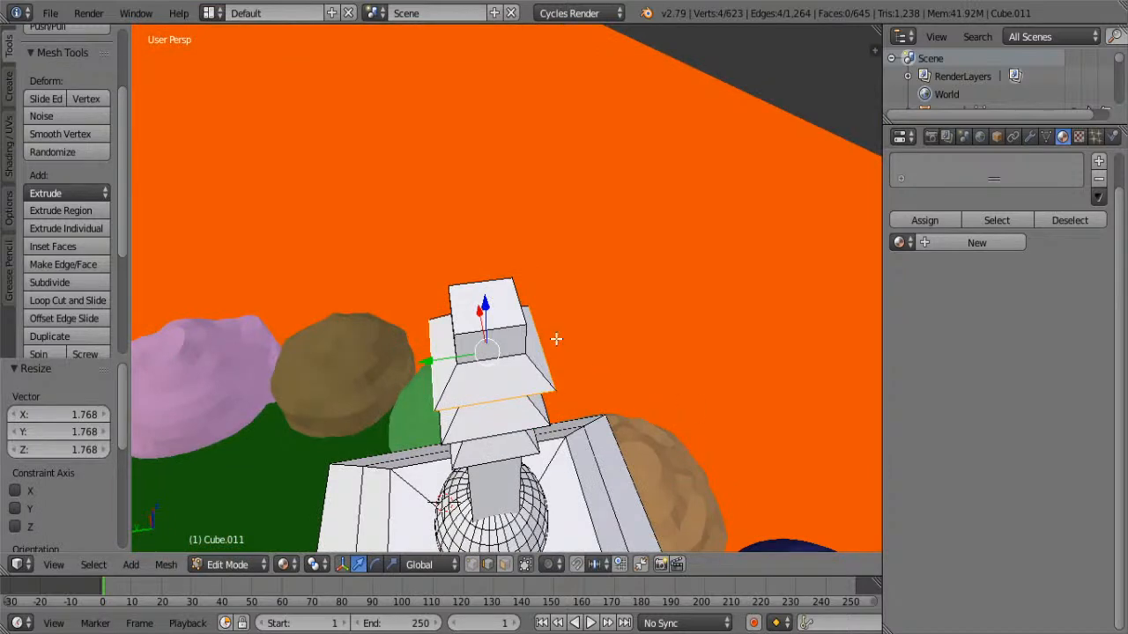
# Subdivide the column's top face with one cut and raise its centre vertex along Z into a pointed tip
pyautogui.click(509, 564)
pyautogui.rightClick(485, 299)
pyautogui.click(53, 282)
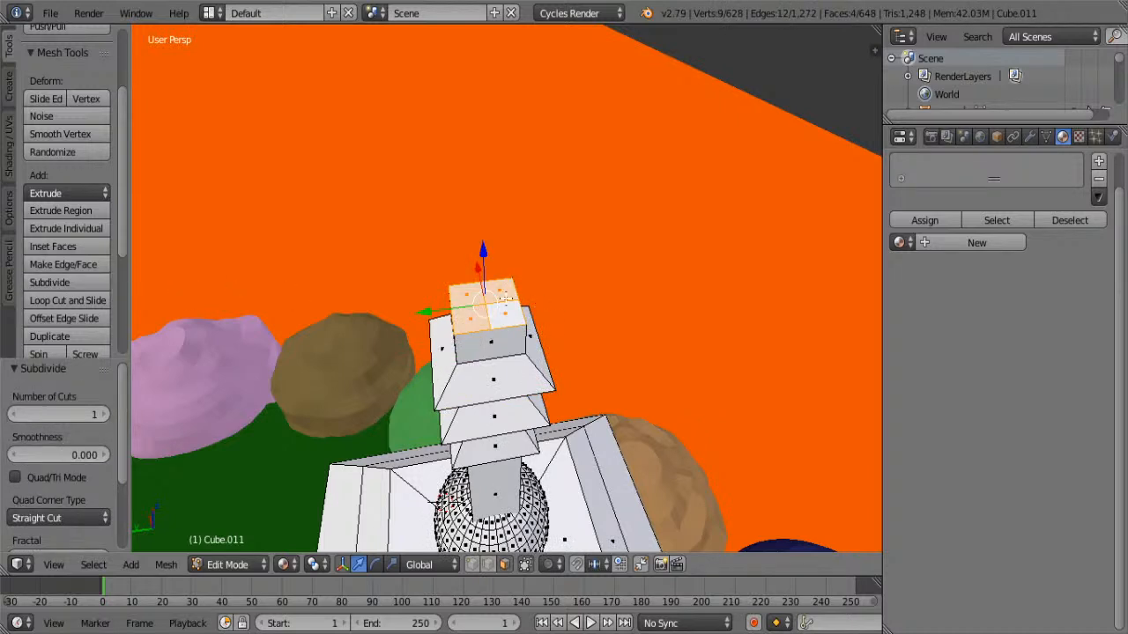
pyautogui.click(471, 565)
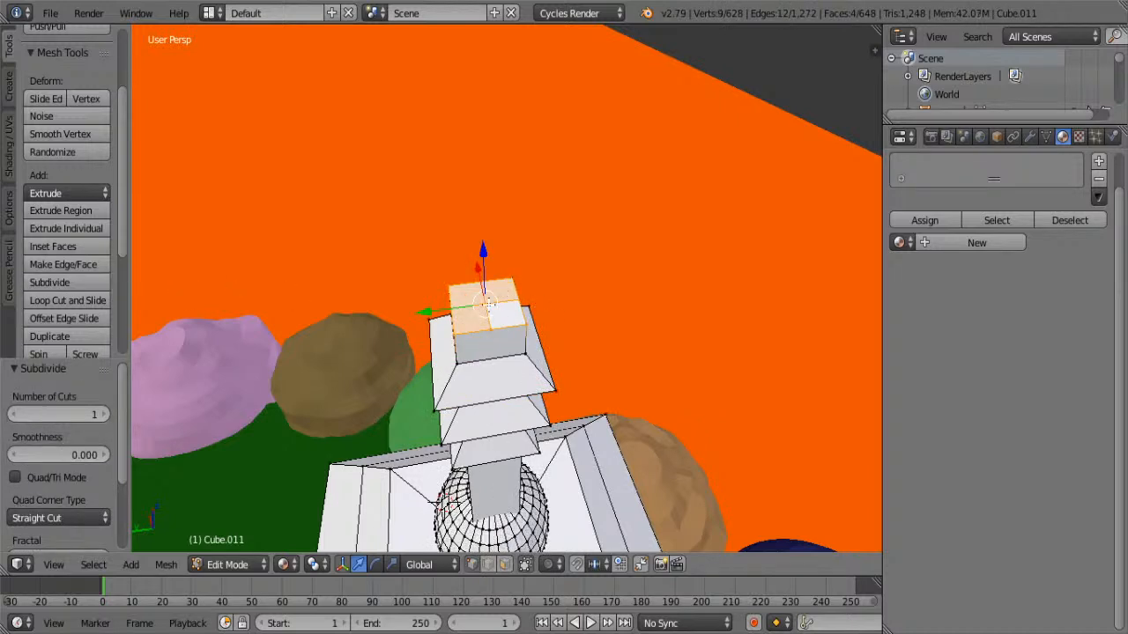
pyautogui.rightClick(485, 304)
pyautogui.moveTo(482, 264); pyautogui.dragTo(473, 141)
pyautogui.moveTo(673, 290); pyautogui.dragTo(537, 324, button='middle')
pyautogui.scroll(-5, 539, 322)
pyautogui.moveTo(560, 383); pyautogui.dragTo(621, 386, button='middle')
# Return to Object Mode and shorten the whole tower by scaling it down along Z
pyautogui.press('Tab')
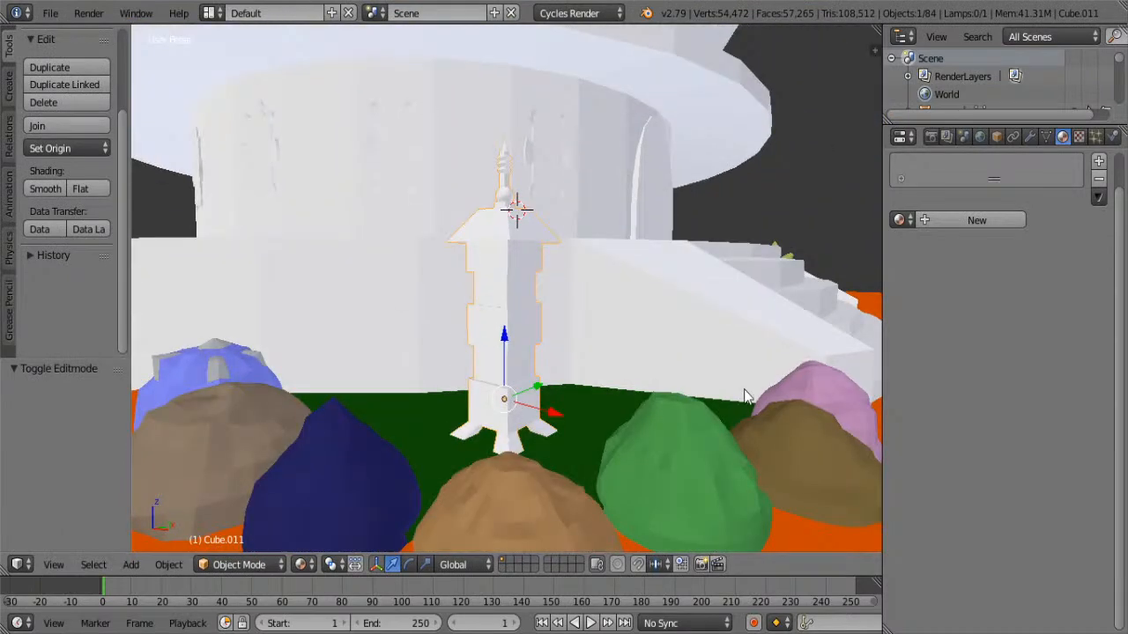
pyautogui.press('s')
pyautogui.press('z')
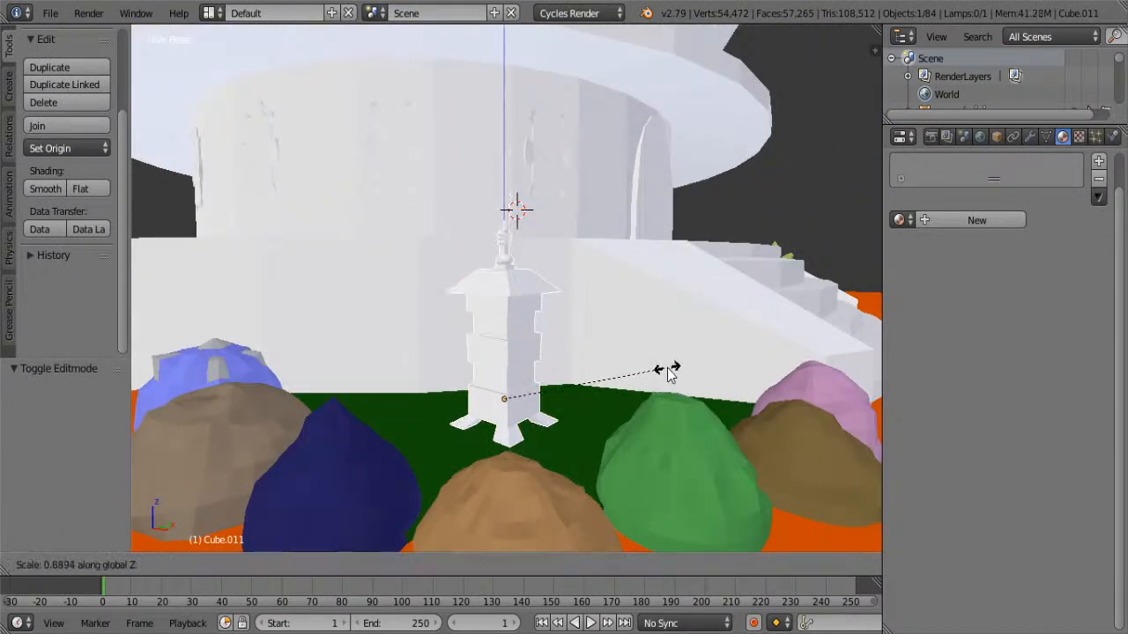
pyautogui.click(693, 374)
# Reposition the tower on the green ground, including a shift of -0.060 along Y
pyautogui.moveTo(619, 385); pyautogui.dragTo(500, 401, button='middle')
pyautogui.click(531, 399)
pyautogui.moveTo(524, 408)
pyautogui.mouseDown()
pyautogui.moveTo(522, 394)
pyautogui.moveTo(528, 401)
pyautogui.mouseUp()
pyautogui.moveTo(557, 351)
pyautogui.mouseDown()
pyautogui.moveTo(581, 341)
pyautogui.moveTo(564, 356)
pyautogui.mouseUp()
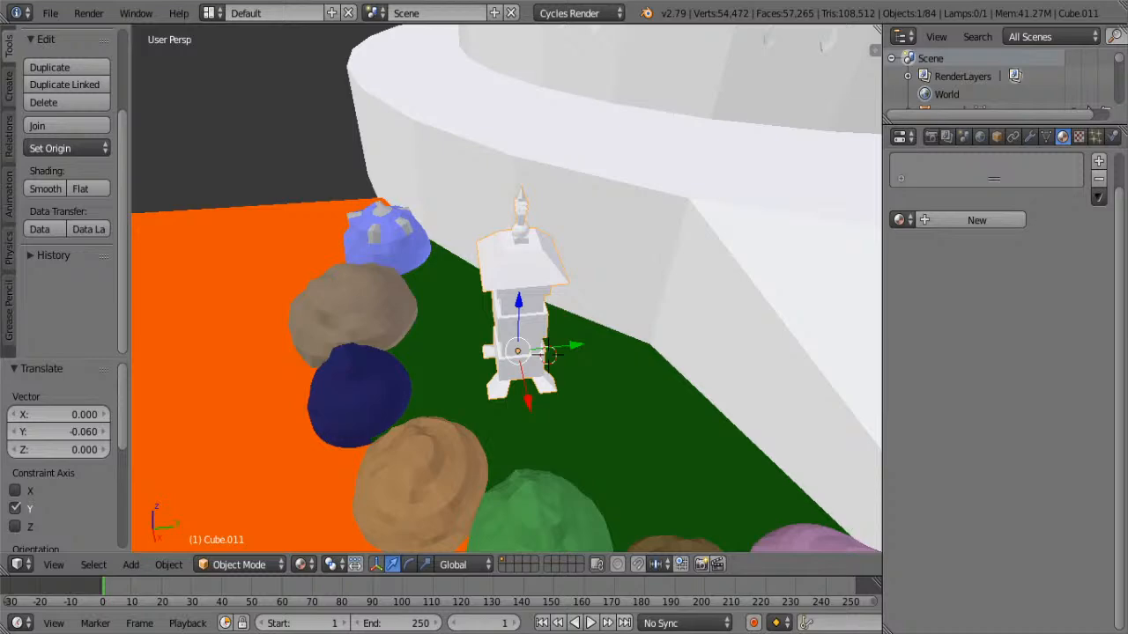
pyautogui.moveTo(538, 433); pyautogui.dragTo(514, 336, button='middle')
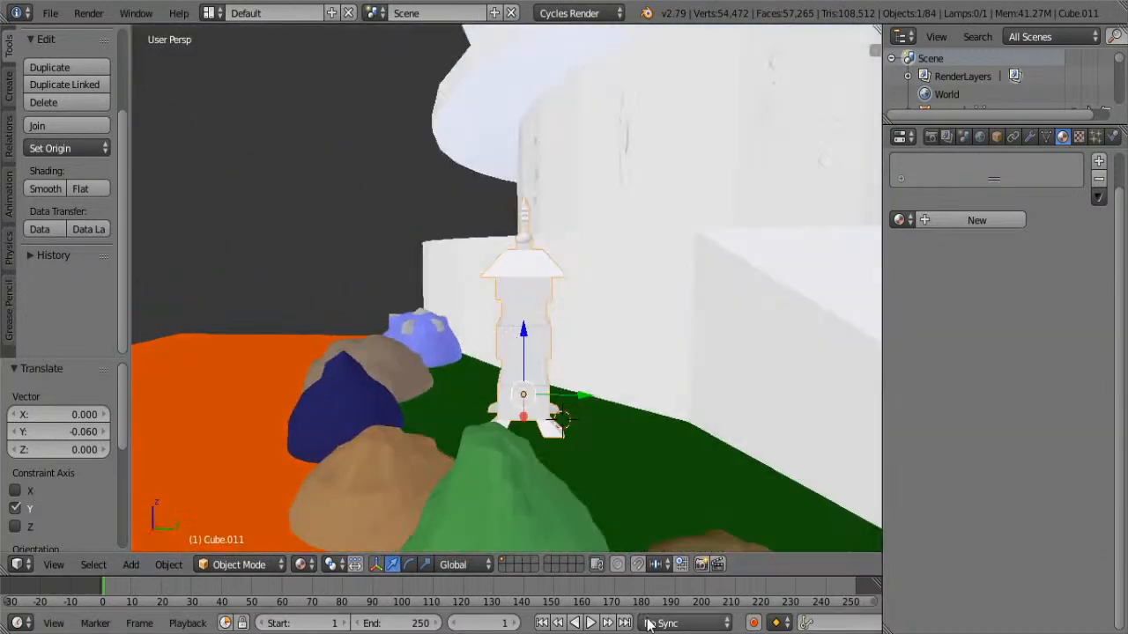
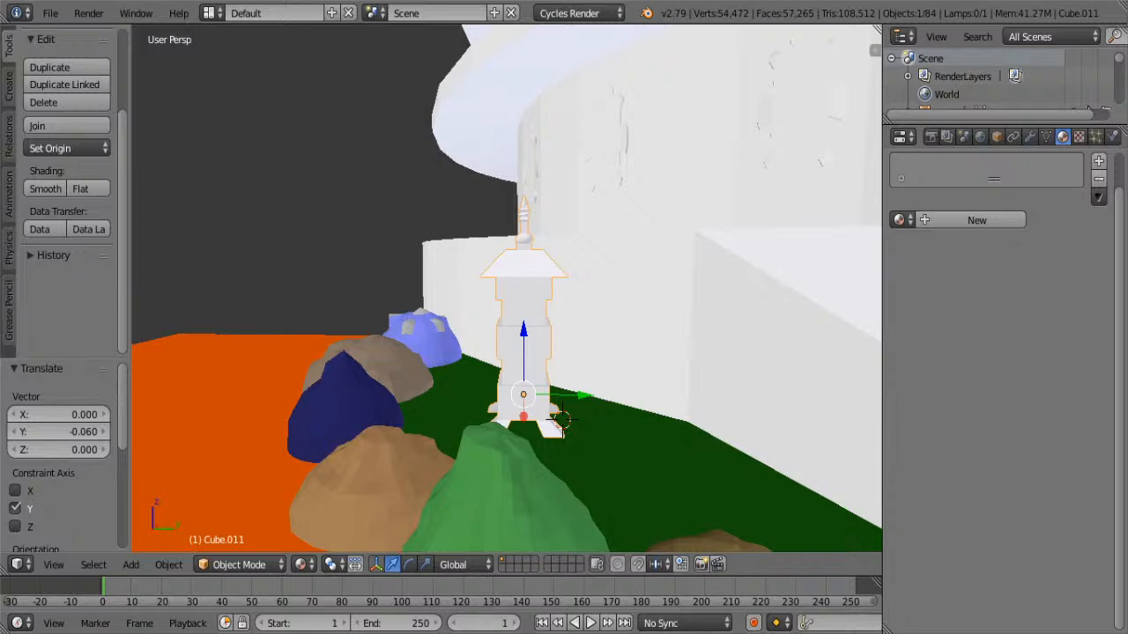
# Place the 3D cursor on the orange ground beside the boulders and add a 32-vertex circle of radius 1 there
pyautogui.click(448, 357)
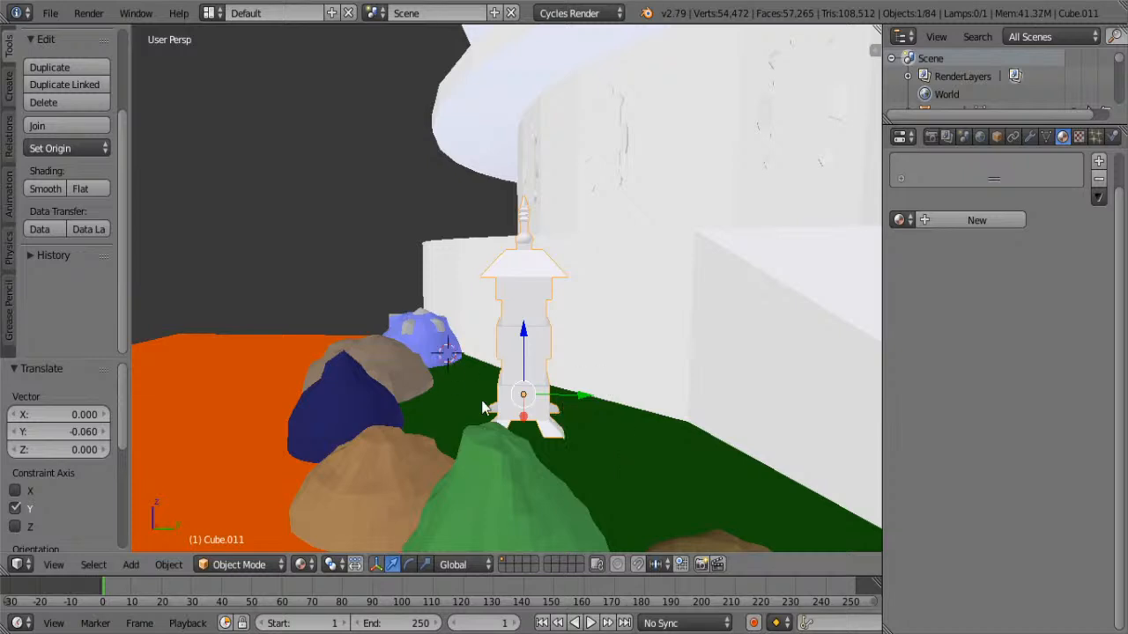
pyautogui.click(9, 104)
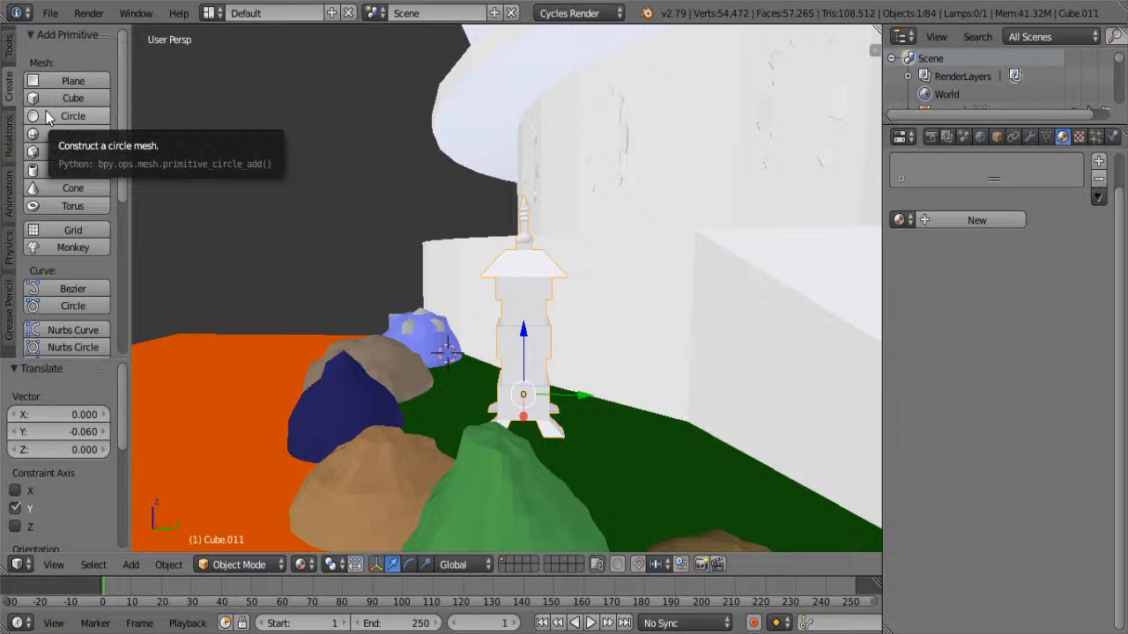
pyautogui.click(256, 403)
pyautogui.click(63, 120)
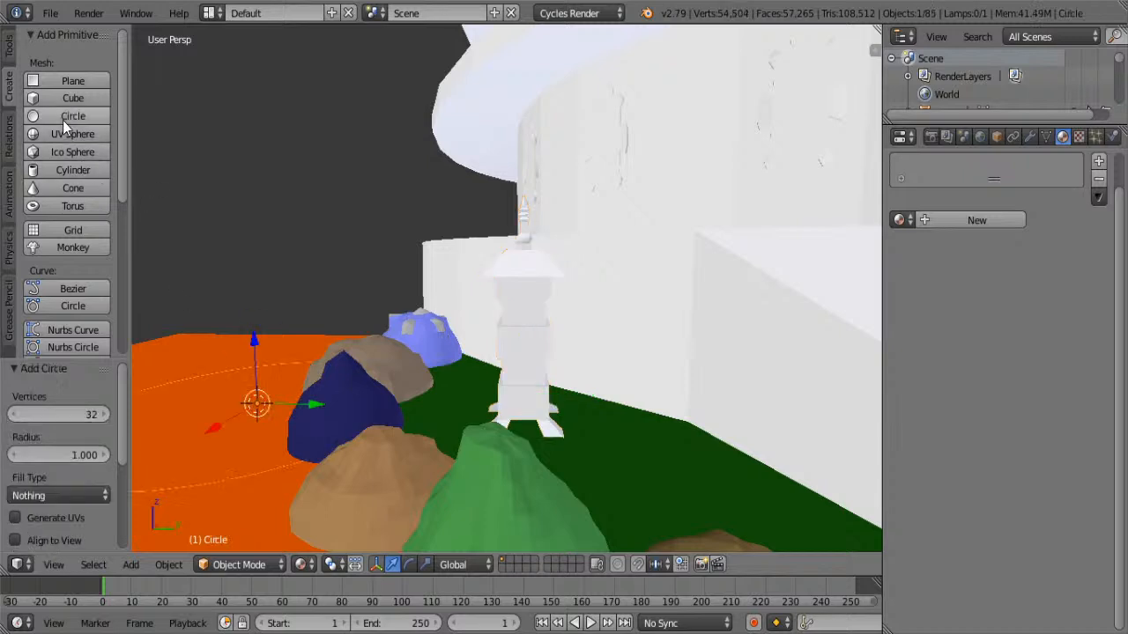
pyautogui.moveTo(252, 342); pyautogui.dragTo(702, 376, button='middle')
# In Edit Mode, move the circle along Y away from the boulders and along X toward the ground's far edge
pyautogui.press('Tab')
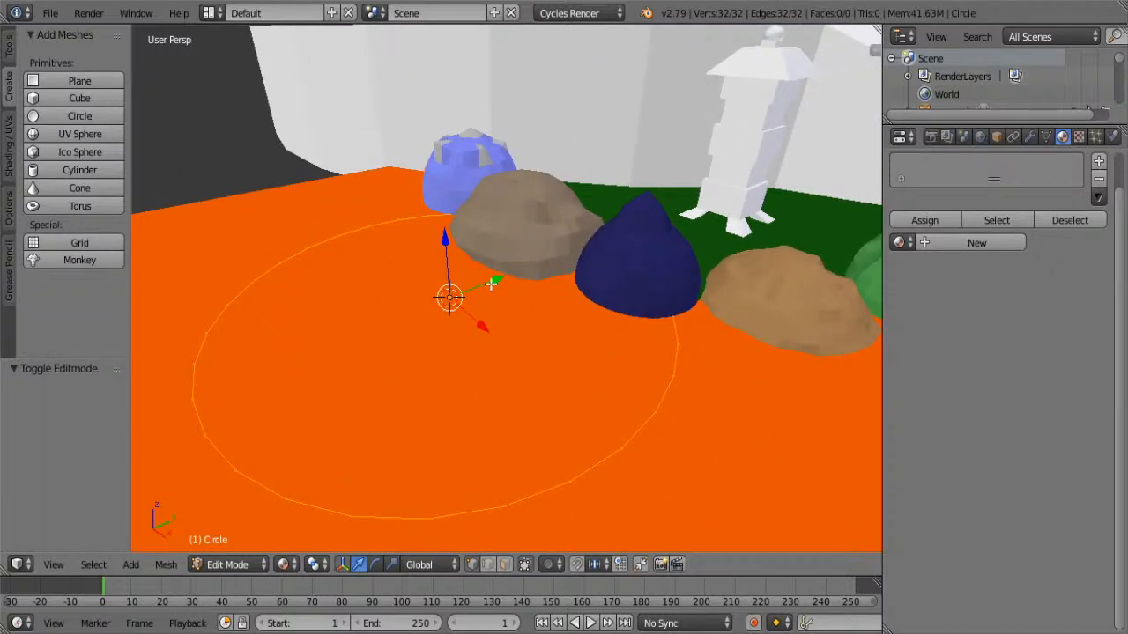
pyautogui.moveTo(492, 282); pyautogui.dragTo(356, 326)
pyautogui.moveTo(356, 326); pyautogui.dragTo(527, 404, button='middle')
pyautogui.moveTo(500, 374); pyautogui.dragTo(497, 301)
# Add two more circles of radius 1 to the mesh, moving one 0.218 and the other -1.546 along Y
pyautogui.click(61, 119)
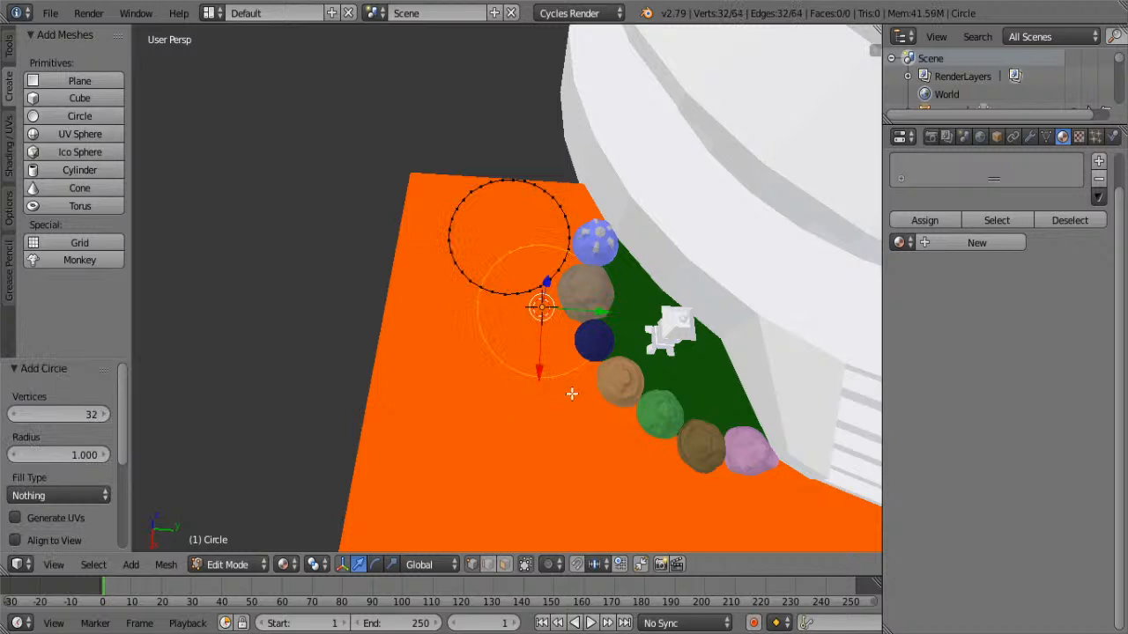
pyautogui.moveTo(618, 305); pyautogui.dragTo(594, 359)
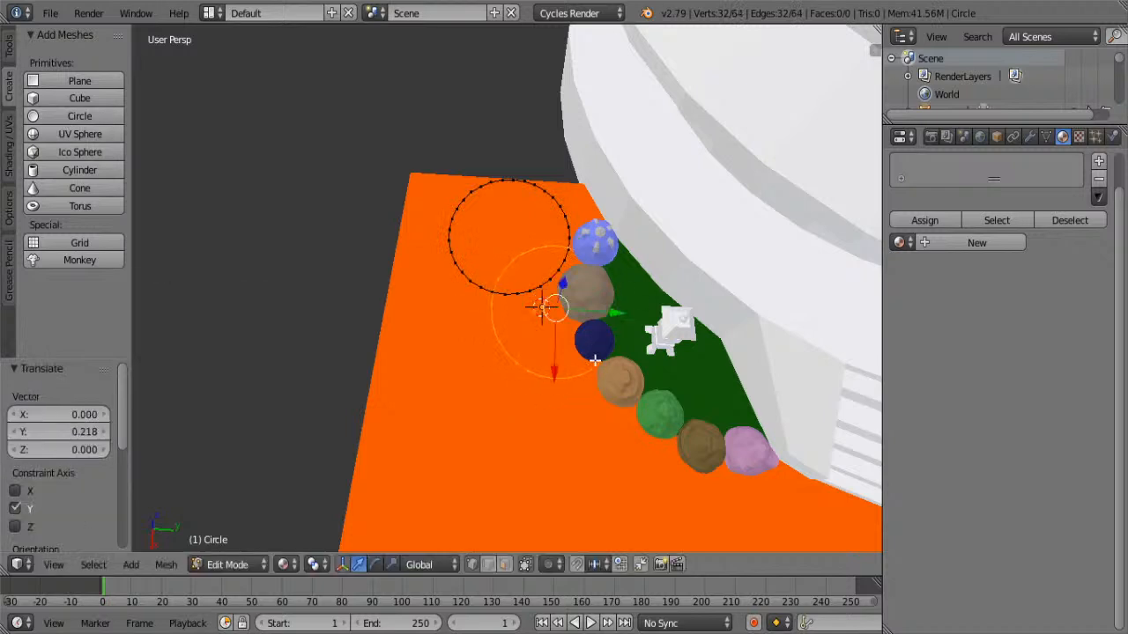
pyautogui.click(63, 135)
pyautogui.hotkey('ctrl', 'z')
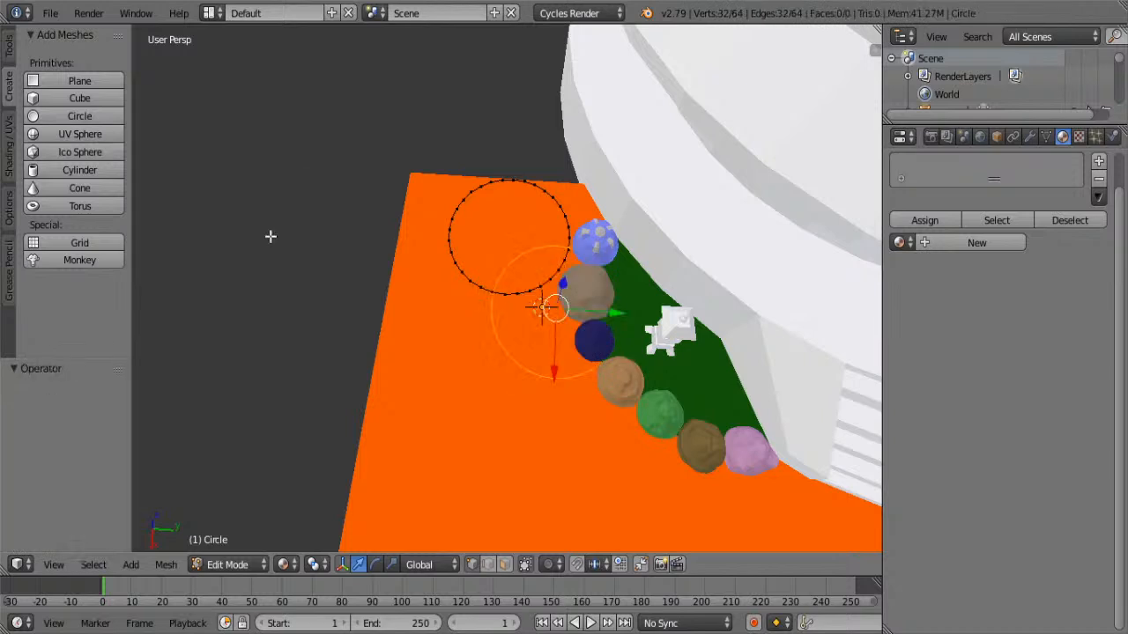
pyautogui.click(61, 116)
pyautogui.moveTo(603, 314); pyautogui.dragTo(500, 286)
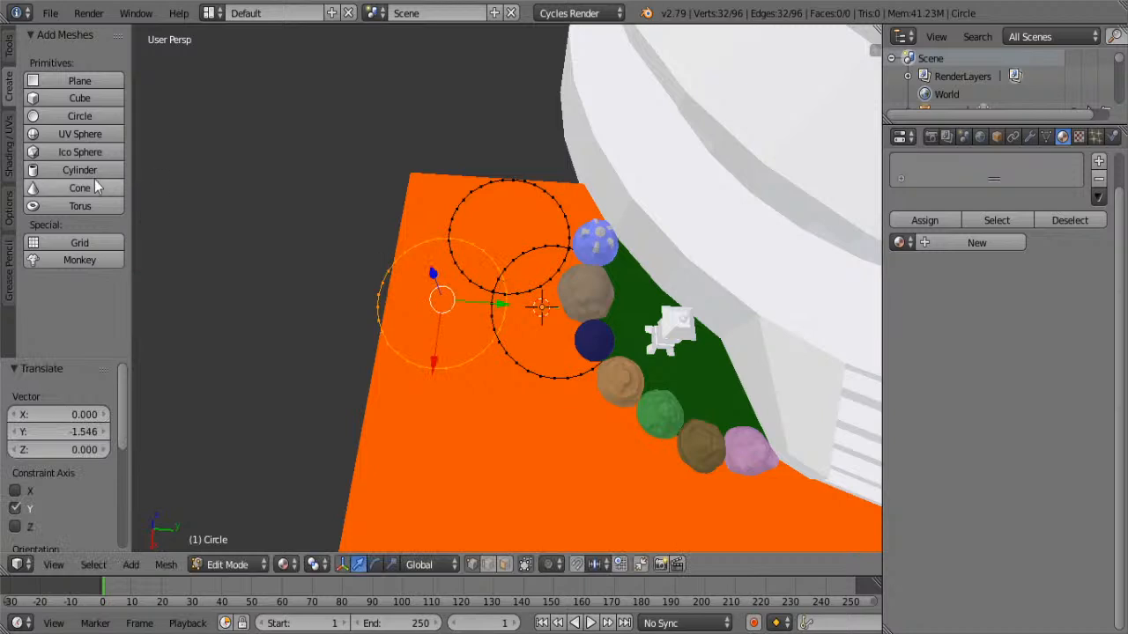
# Add a fourth circle opposite the first, shifting it along X and by -0.560 and -0.050 along Y to complete a cloverleaf
pyautogui.click(76, 116)
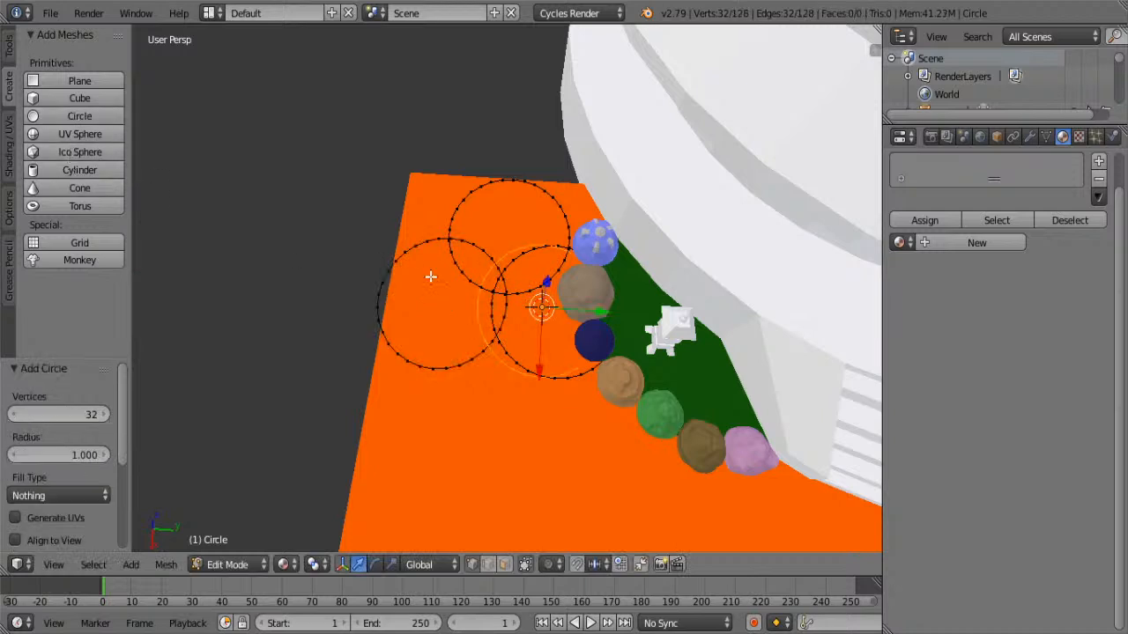
pyautogui.moveTo(546, 328); pyautogui.dragTo(534, 402)
pyautogui.moveTo(603, 380); pyautogui.dragTo(567, 366)
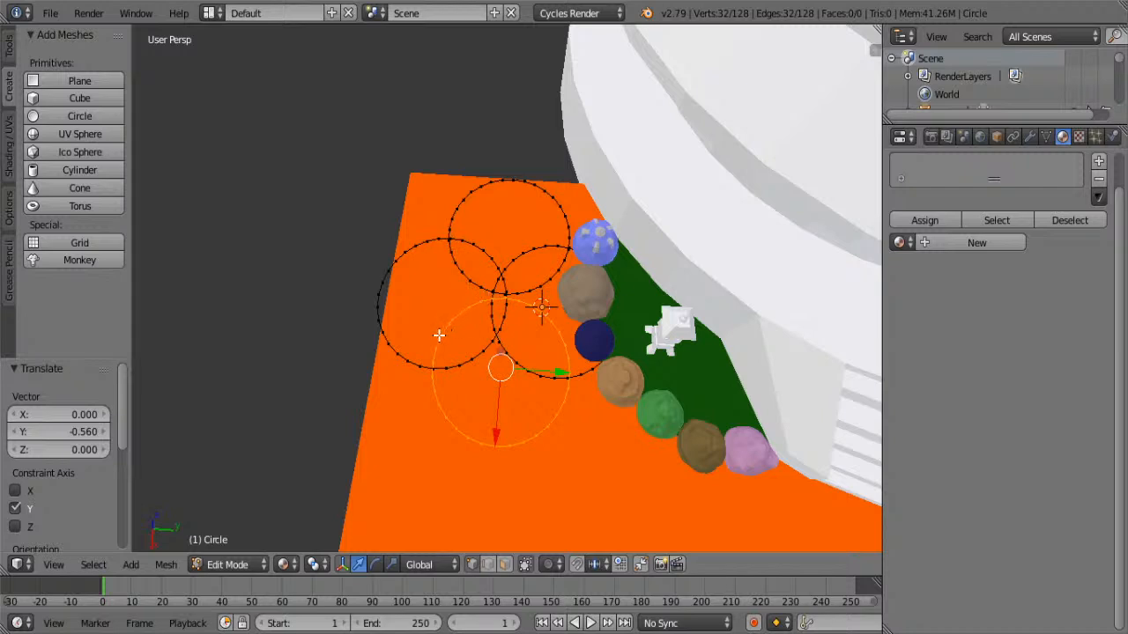
pyautogui.press('g')
pyautogui.press('x')
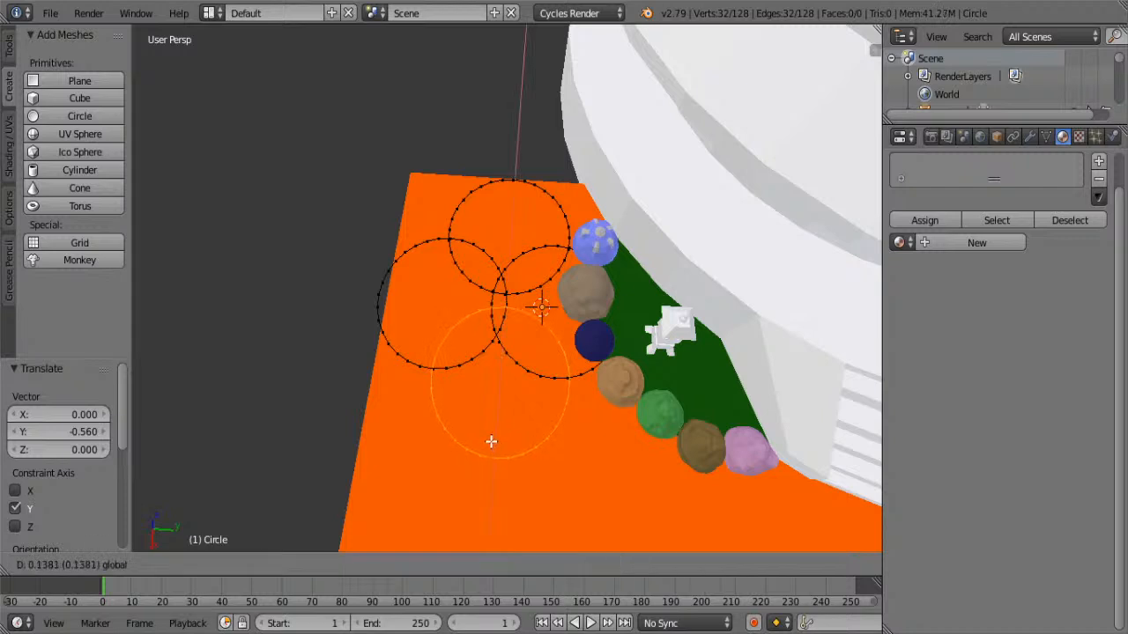
pyautogui.click(529, 433)
pyautogui.moveTo(552, 391); pyautogui.dragTo(542, 385)
pyautogui.moveTo(542, 385); pyautogui.dragTo(533, 382, button='middle')
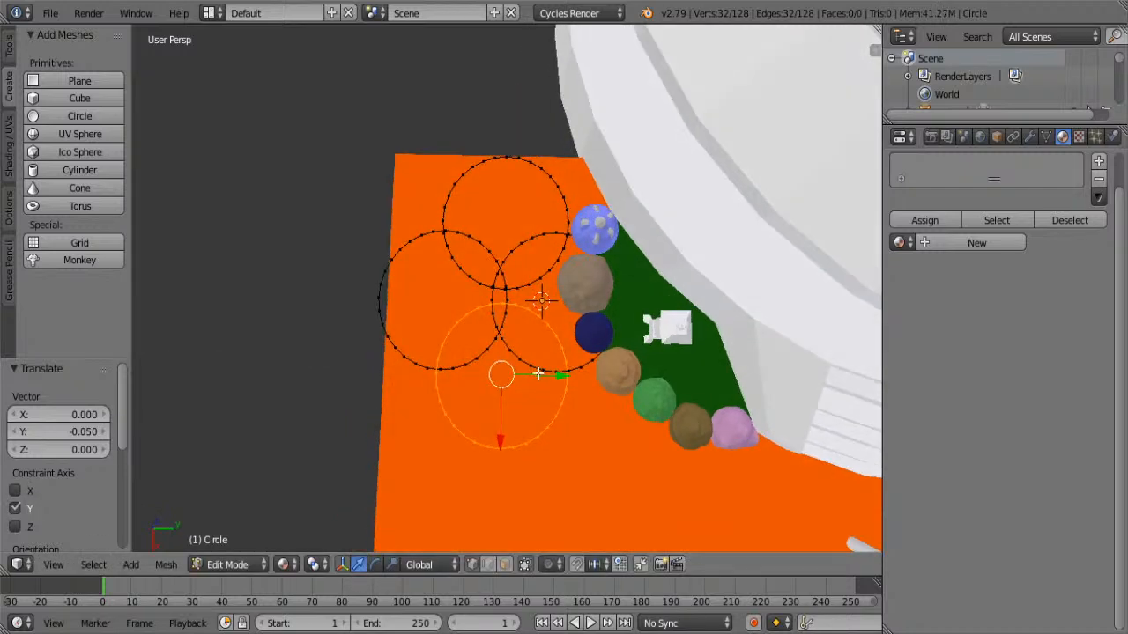
# Select all four circles' vertices, return to Object Mode, scale the cloverleaf down and move it along Y away from the boulders
pyautogui.press('a')
pyautogui.press('a')
pyautogui.press('Tab')
pyautogui.press('s')
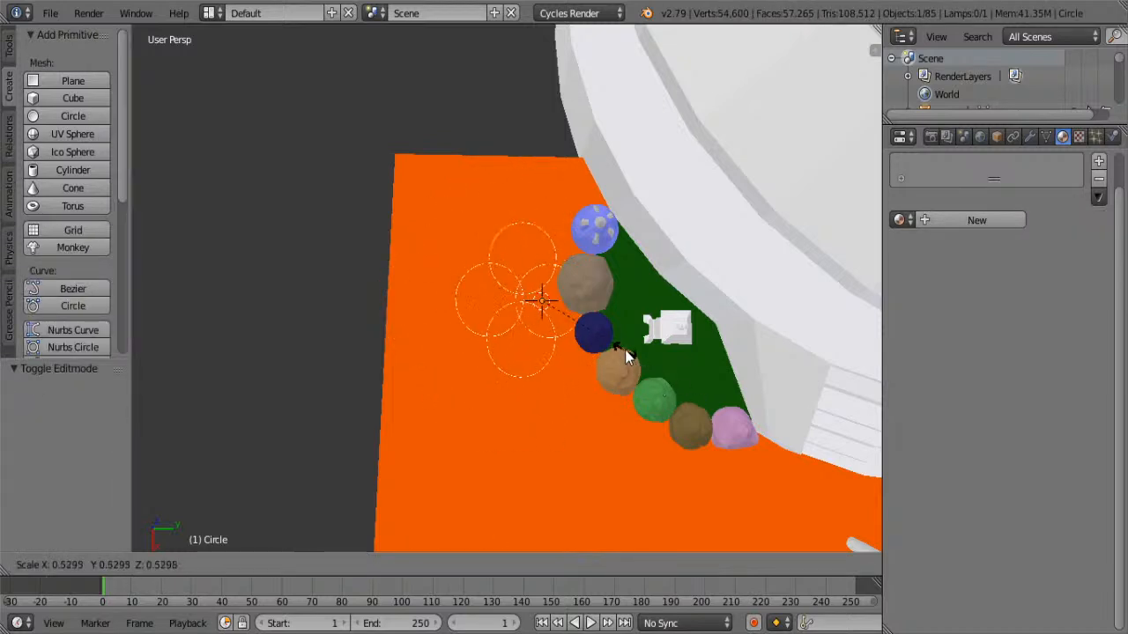
pyautogui.click(573, 302)
pyautogui.scroll(5, 608, 312)
pyautogui.scroll(2, 620, 323)
pyautogui.press('g')
pyautogui.press('y')
pyautogui.click(611, 329)
# Fill the four circles with faces and extrude them upward along Z into a solid clover block
pyautogui.press('Tab')
pyautogui.press('f')
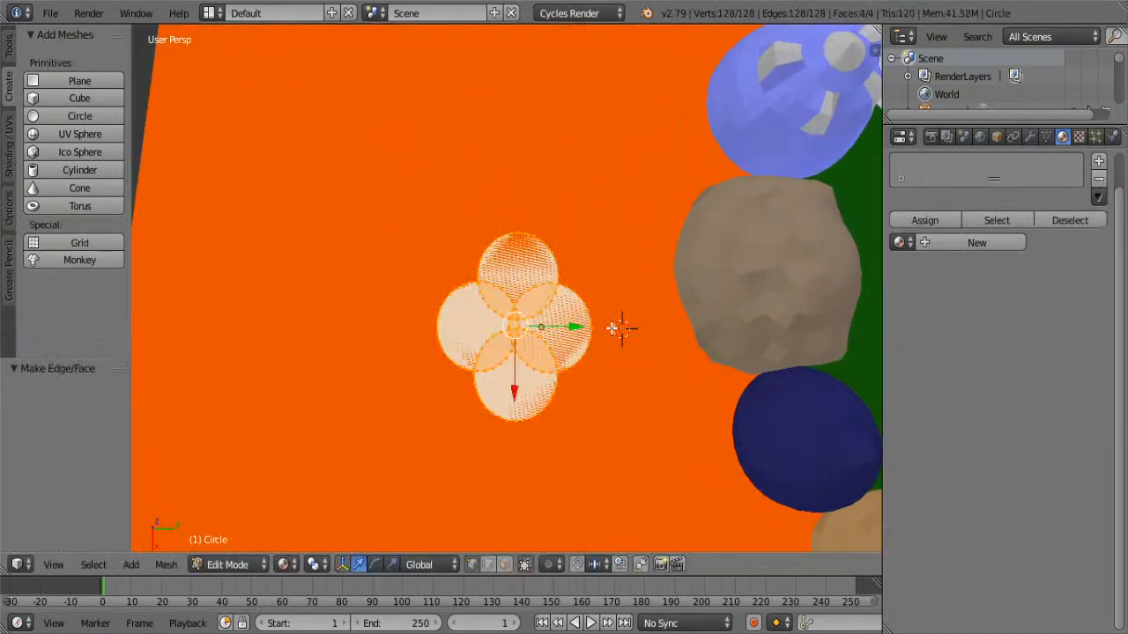
pyautogui.press('e')
pyautogui.rightClick(611, 329)
pyautogui.moveTo(611, 328); pyautogui.dragTo(550, 293, button='middle')
pyautogui.moveTo(536, 305); pyautogui.dragTo(535, 250)
pyautogui.press('Tab')
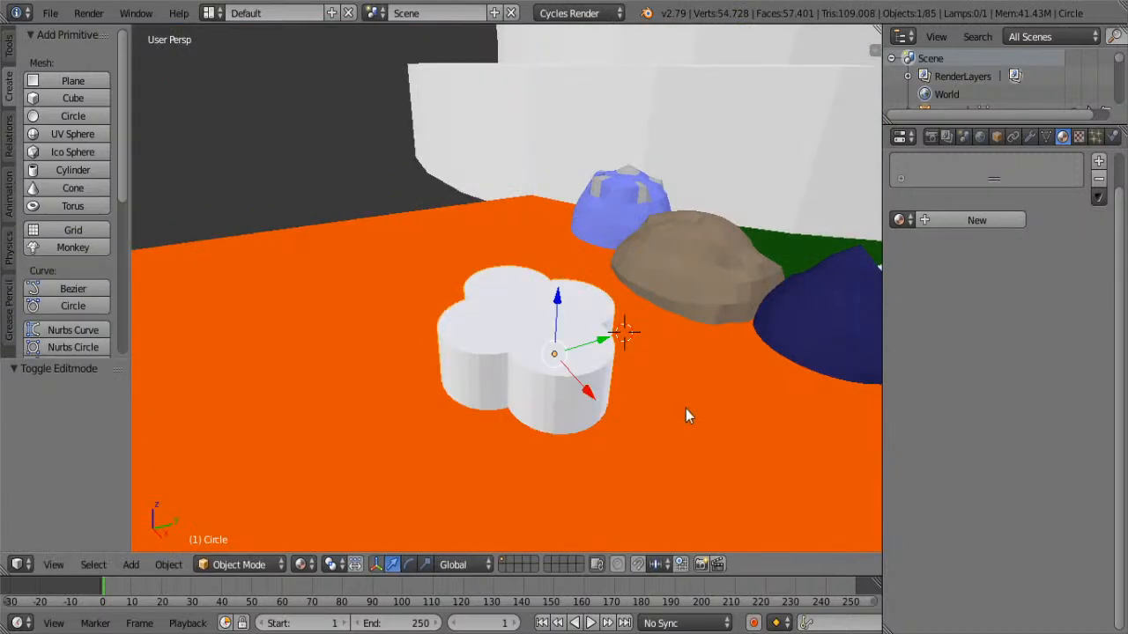
# Scale the clover block by 0.365 and raise it 0.926 along Z
pyautogui.press('s')
pyautogui.click(609, 365)
pyautogui.moveTo(610, 364); pyautogui.dragTo(555, 412, button='middle')
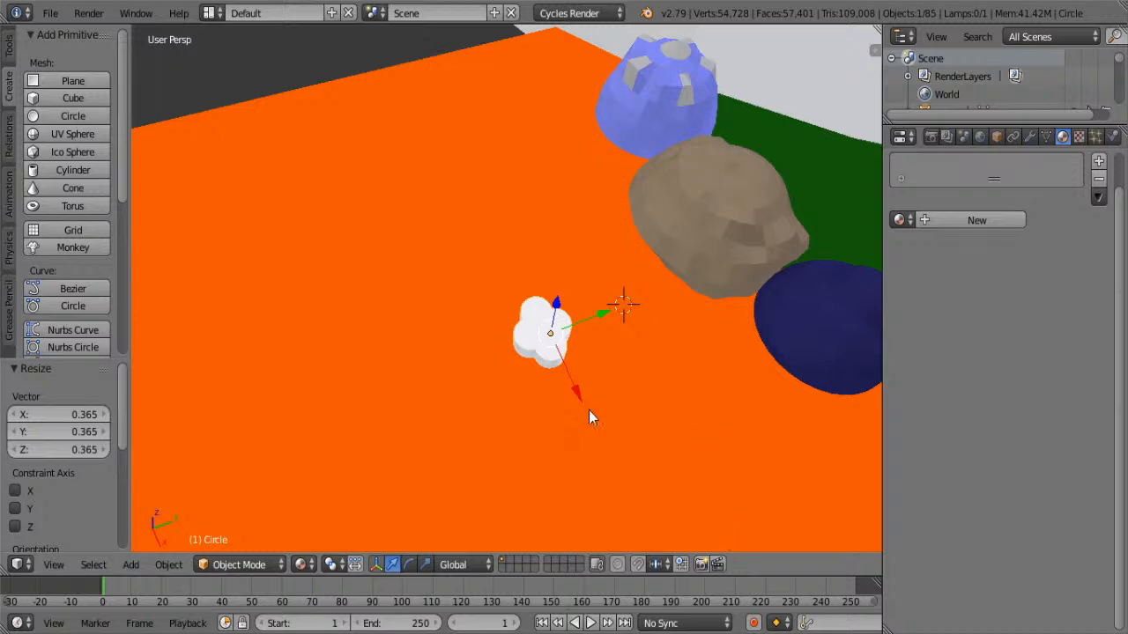
pyautogui.moveTo(557, 310); pyautogui.dragTo(573, 148)
# Rotate the clover block 90° about the global X axis so it stands upright
pyautogui.press('r')
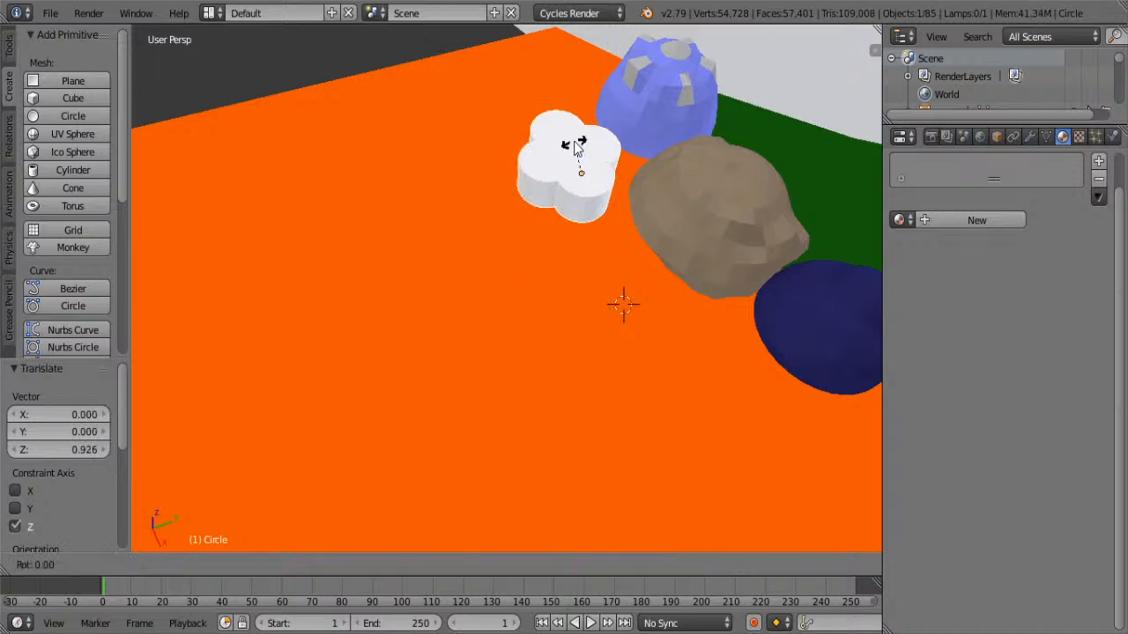
pyautogui.write('x90')
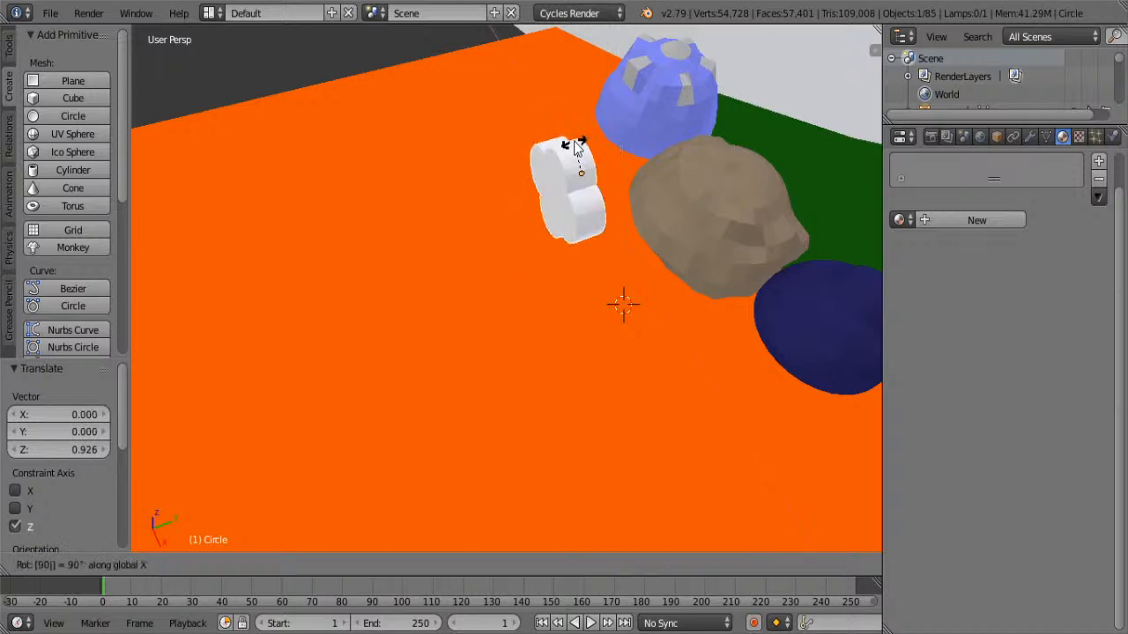
pyautogui.press('Return')
# Reposition the upright clover block and scale it by 0.449
pyautogui.moveTo(551, 107); pyautogui.dragTo(583, 198, button='middle')
pyautogui.moveTo(572, 188); pyautogui.dragTo(613, 201)
pyautogui.moveTo(632, 227); pyautogui.dragTo(567, 149, button='middle')
pyautogui.press('s')
pyautogui.click(630, 206)
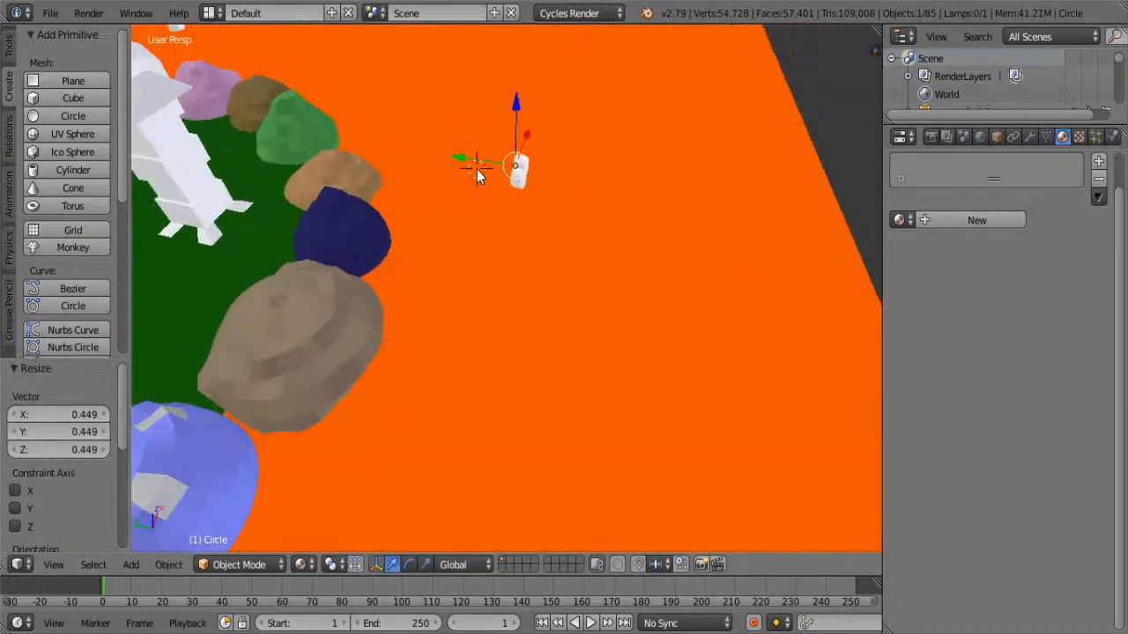
# Move the clover block toward the tower, shifting it 1.511 along Y and 0.281 along X
pyautogui.moveTo(459, 159); pyautogui.dragTo(345, 149)
pyautogui.moveTo(346, 150); pyautogui.dragTo(443, 258, button='middle')
pyautogui.scroll(4, 441, 253)
pyautogui.keyDown('shift'); pyautogui.moveTo(380, 191); pyautogui.dragTo(561, 548, button='middle'); pyautogui.keyUp('shift')
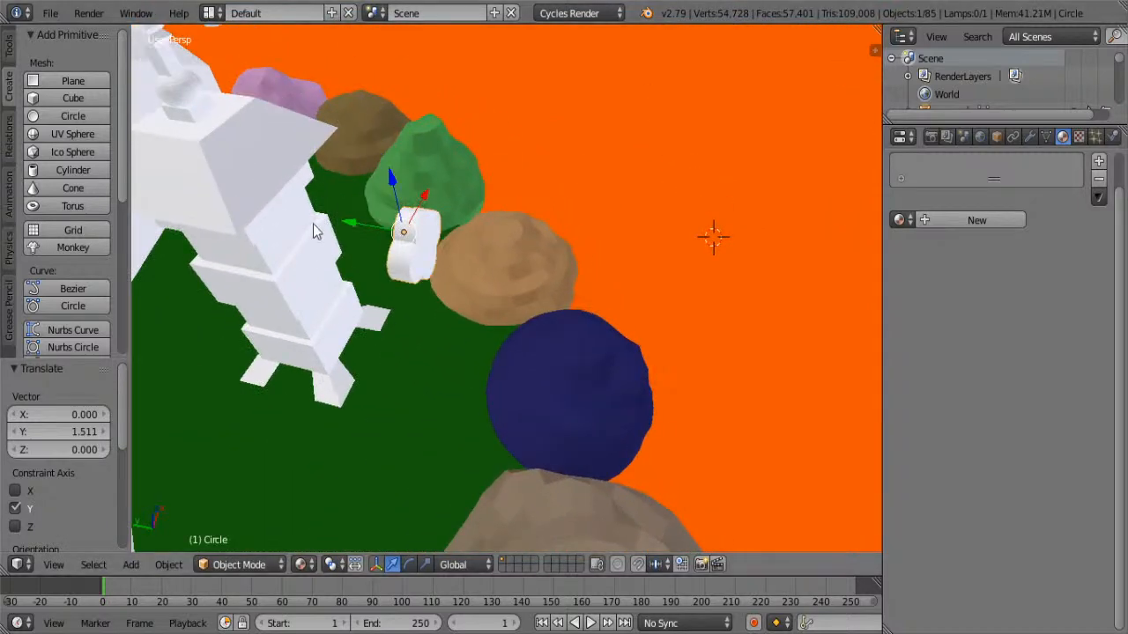
pyautogui.moveTo(384, 224); pyautogui.dragTo(285, 236)
pyautogui.moveTo(347, 254); pyautogui.dragTo(408, 173)
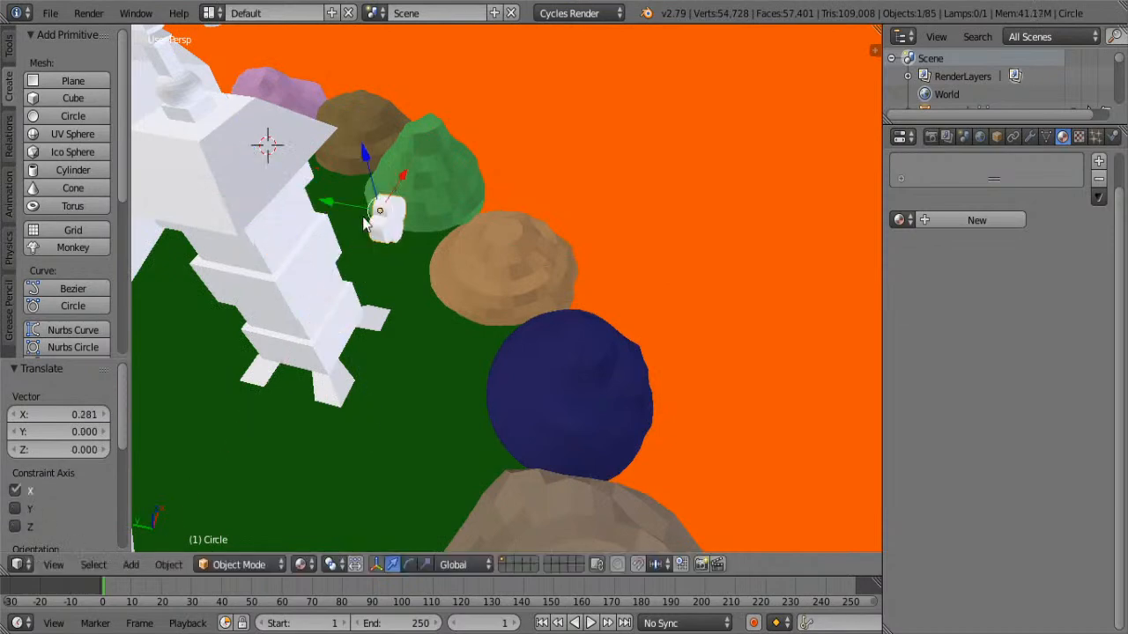
# Shift the clover block 0.123 along Y and lower it along Z in front of the tower's lower section
pyautogui.moveTo(364, 220); pyautogui.dragTo(249, 153, button='middle')
pyautogui.keyDown('shift'); pyautogui.moveTo(569, 266); pyautogui.dragTo(385, 139, button='middle'); pyautogui.keyUp('shift')
pyautogui.scroll(-3, 385, 139)
pyautogui.scroll(5, 385, 139)
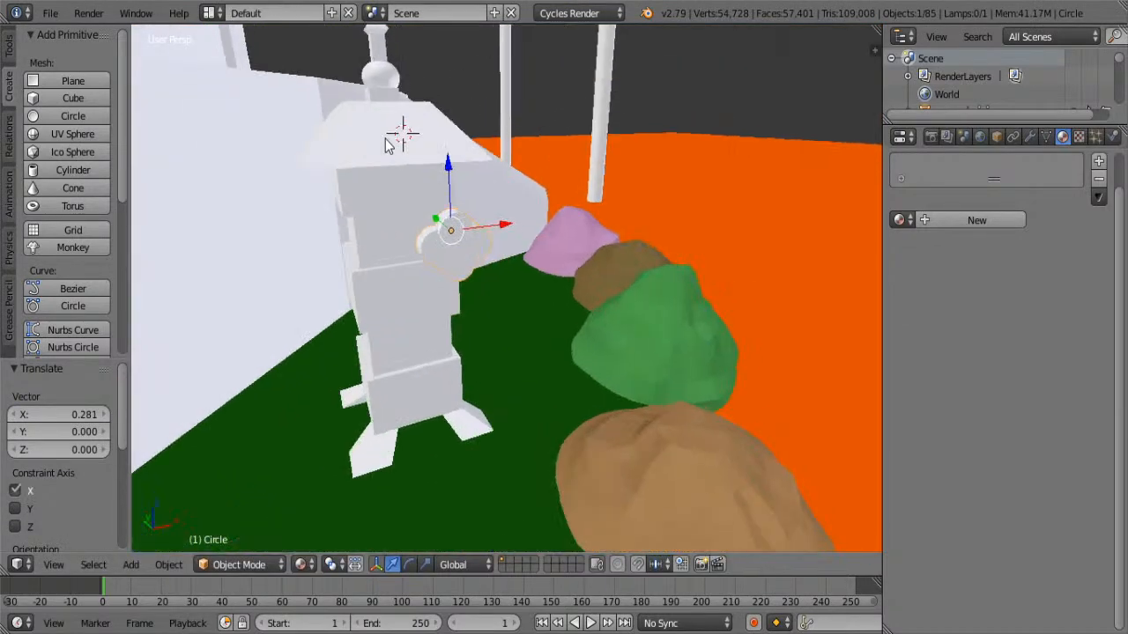
pyautogui.moveTo(435, 219); pyautogui.dragTo(414, 209)
pyautogui.moveTo(489, 231); pyautogui.dragTo(578, 220, button='middle')
pyautogui.press('g')
pyautogui.press('z')
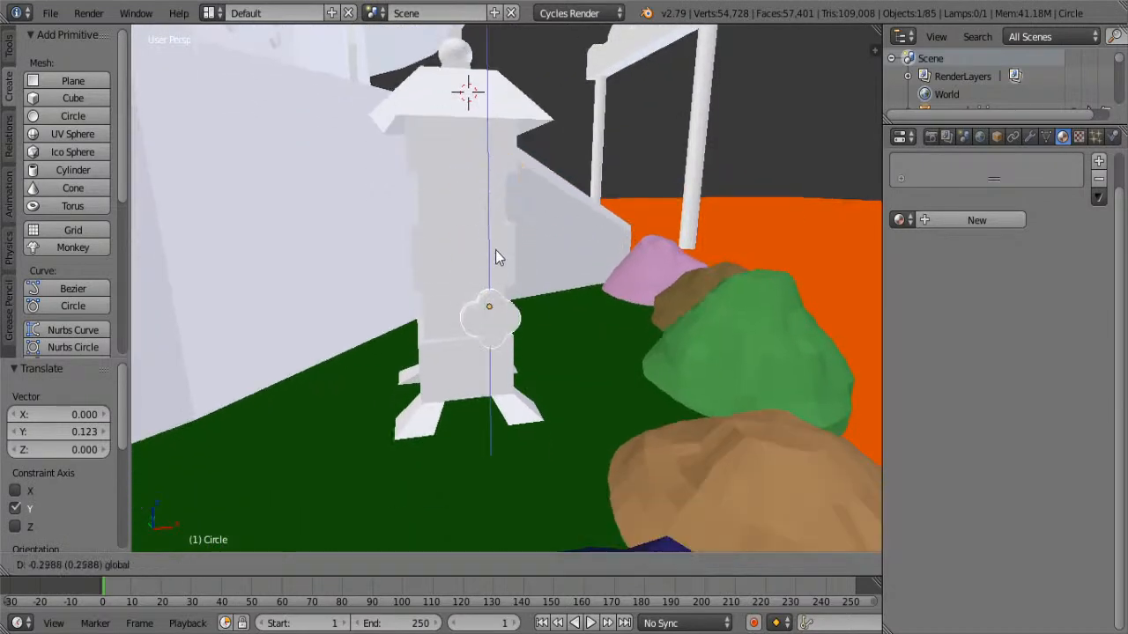
pyautogui.moveTo(495, 244); pyautogui.dragTo(495, 244)
# Rescale the clover block and shift it -0.080 along X in front of the tower
pyautogui.press('s')
pyautogui.click(583, 303)
pyautogui.scroll(1, 489, 322)
pyautogui.moveTo(402, 315); pyautogui.dragTo(529, 233, button='middle')
pyautogui.scroll(-6, 388, 321)
pyautogui.scroll(4, 441, 348)
pyautogui.moveTo(505, 233); pyautogui.dragTo(505, 234)
pyautogui.moveTo(535, 184); pyautogui.dragTo(554, 227)
# Align the clover with the tower's front face by nudging it along X and moving it -0.016 along Z
pyautogui.moveTo(436, 186); pyautogui.dragTo(661, 378, button='middle')
pyautogui.press('g')
pyautogui.press('x')
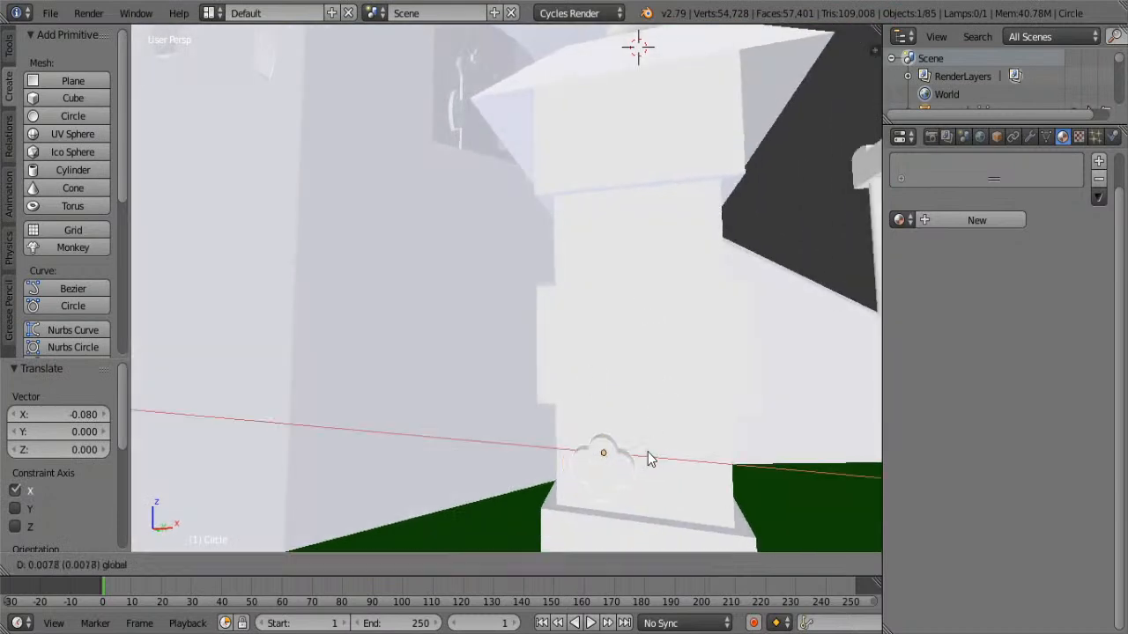
pyautogui.click(674, 454)
pyautogui.moveTo(674, 454); pyautogui.dragTo(730, 392, button='middle')
pyautogui.press('g')
pyautogui.press('z')
pyautogui.click(650, 393)
pyautogui.scroll(4, 541, 279)
pyautogui.scroll(-5, 542, 284)
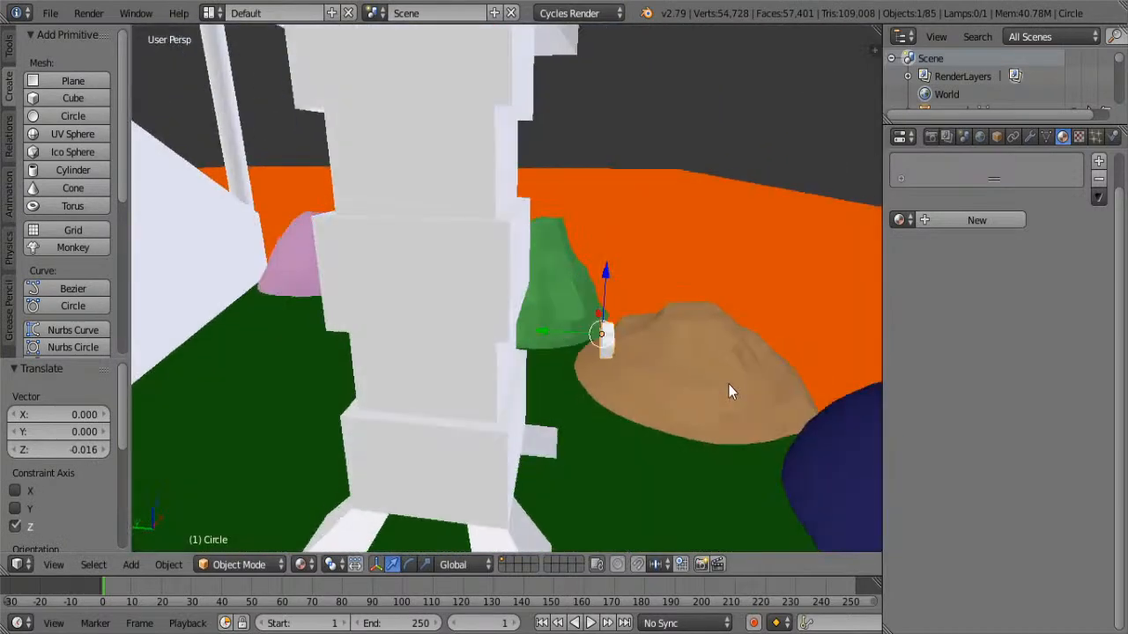
# Stretch the clover block along Y toward the tower by a scale factor of -6.629
pyautogui.press('Tab')
pyautogui.moveTo(660, 378); pyautogui.dragTo(727, 402, button='middle')
pyautogui.press('Tab')
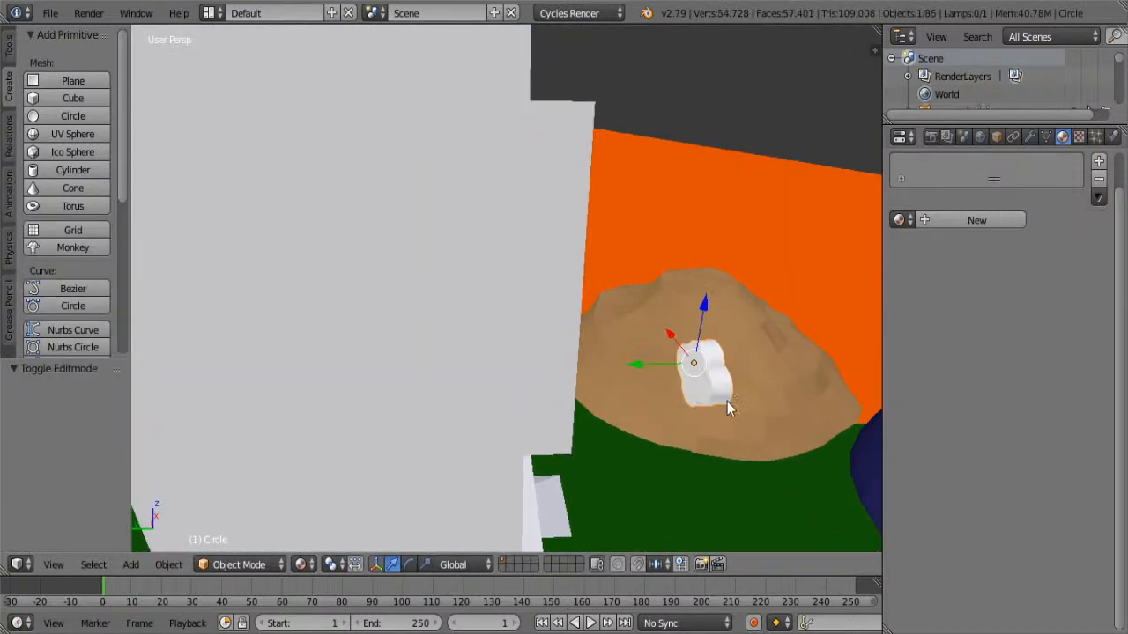
pyautogui.press('s')
pyautogui.press('y')
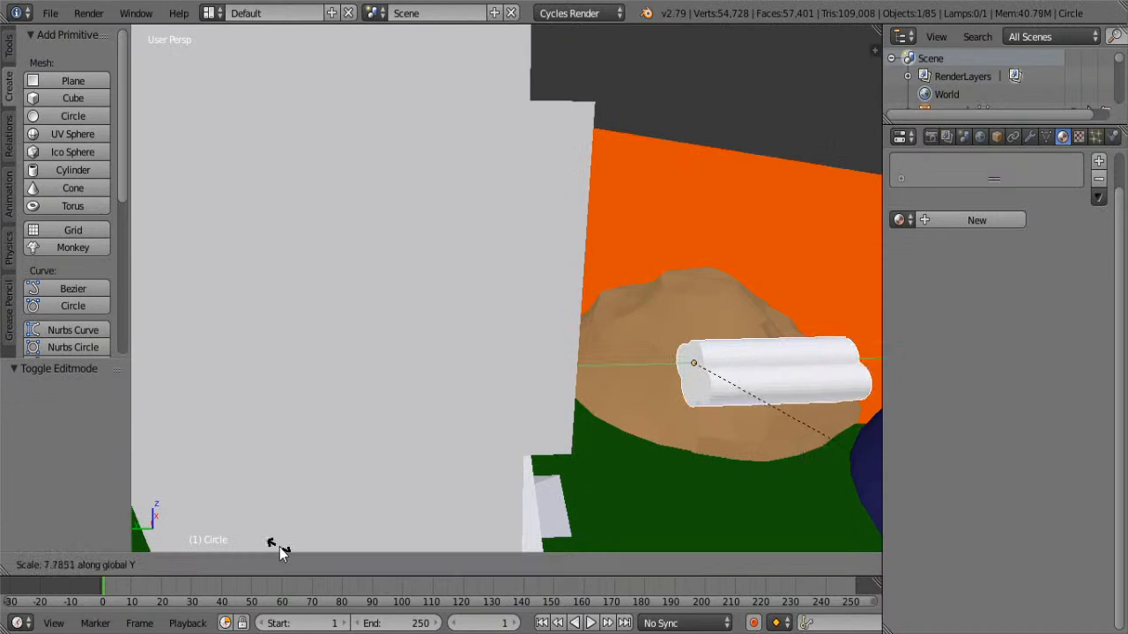
pyautogui.click(406, 222)
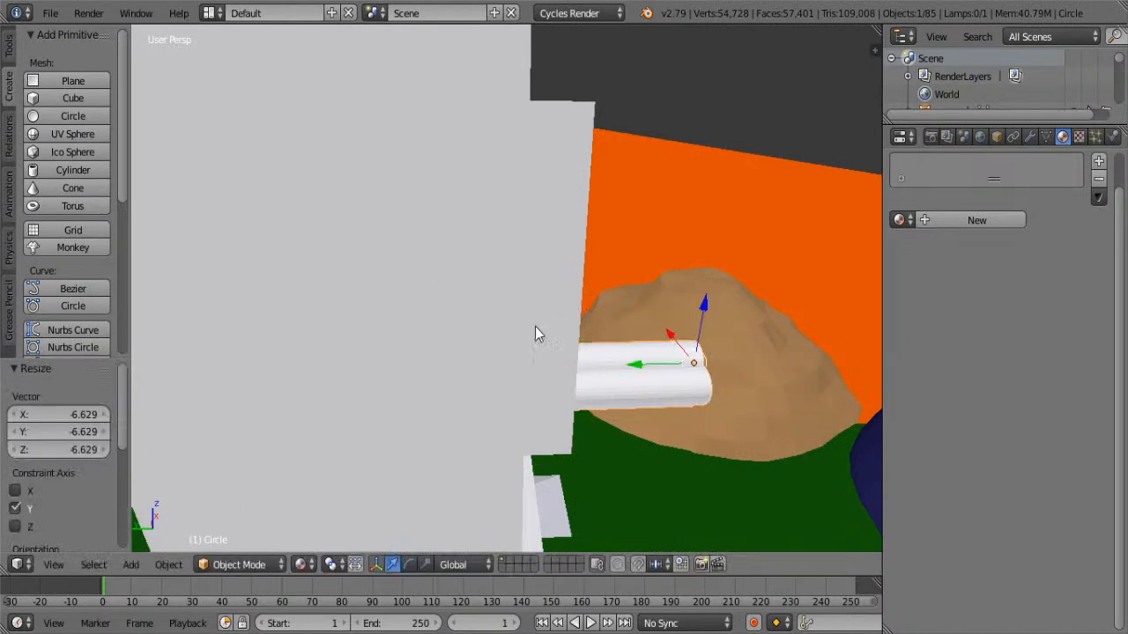
# Lengthen the clover bar along Y by 4.451 so it passes through the tower, and shift it 0.015 along Y
pyautogui.scroll(-5, 534, 328)
pyautogui.press('s')
pyautogui.press('y')
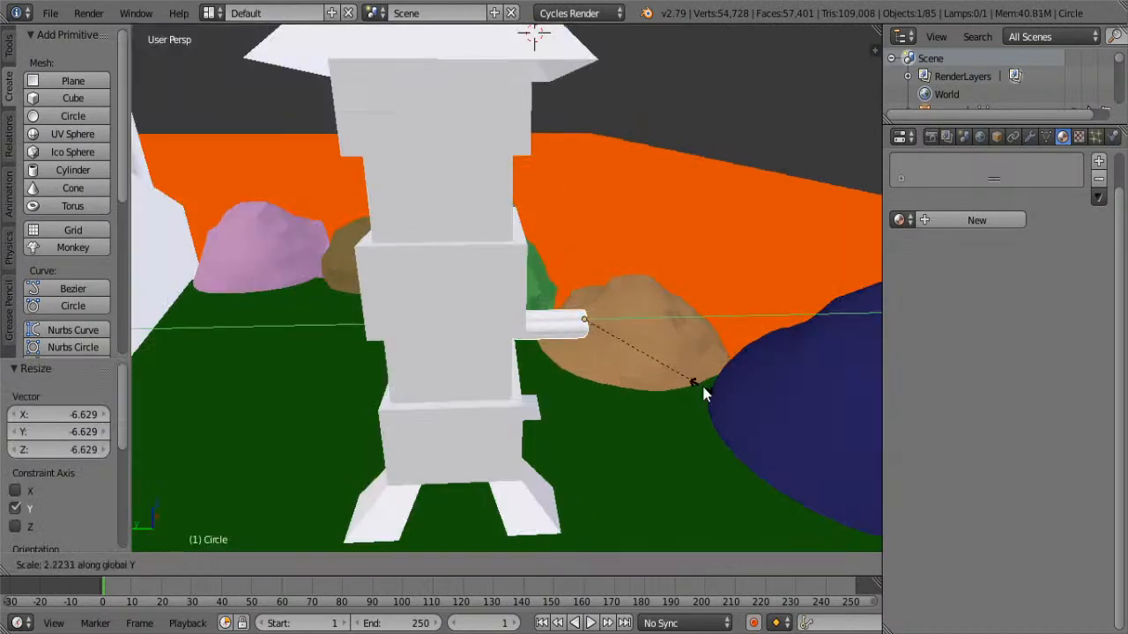
pyautogui.click(829, 438)
pyautogui.moveTo(798, 421); pyautogui.dragTo(579, 343, button='middle')
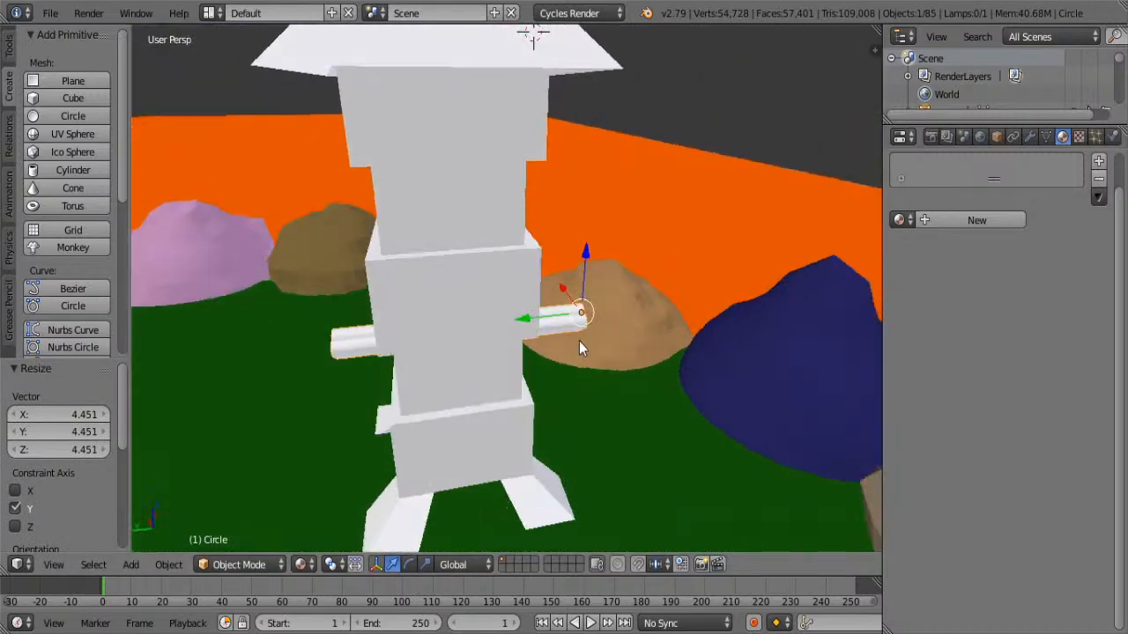
pyautogui.press('g')
pyautogui.press('y')
pyautogui.click(517, 308)
pyautogui.moveTo(517, 308); pyautogui.dragTo(482, 345, button='middle')
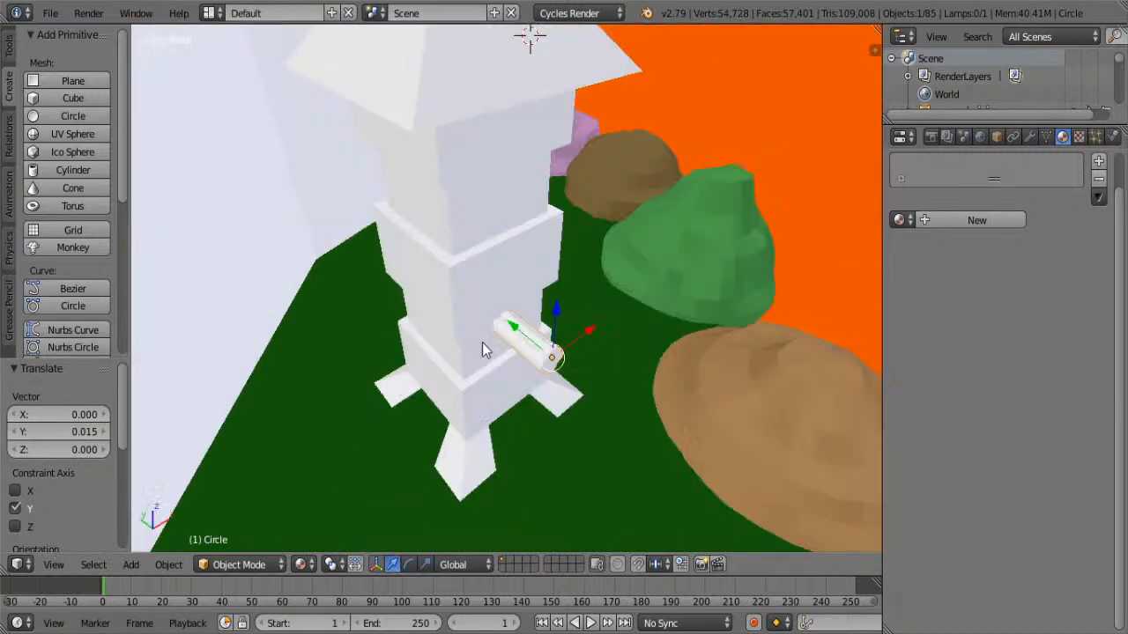
# Duplicate the clover bar within its mesh and rotate the copy 90° about Z so the bars cross inside the tower
pyautogui.press('Tab')
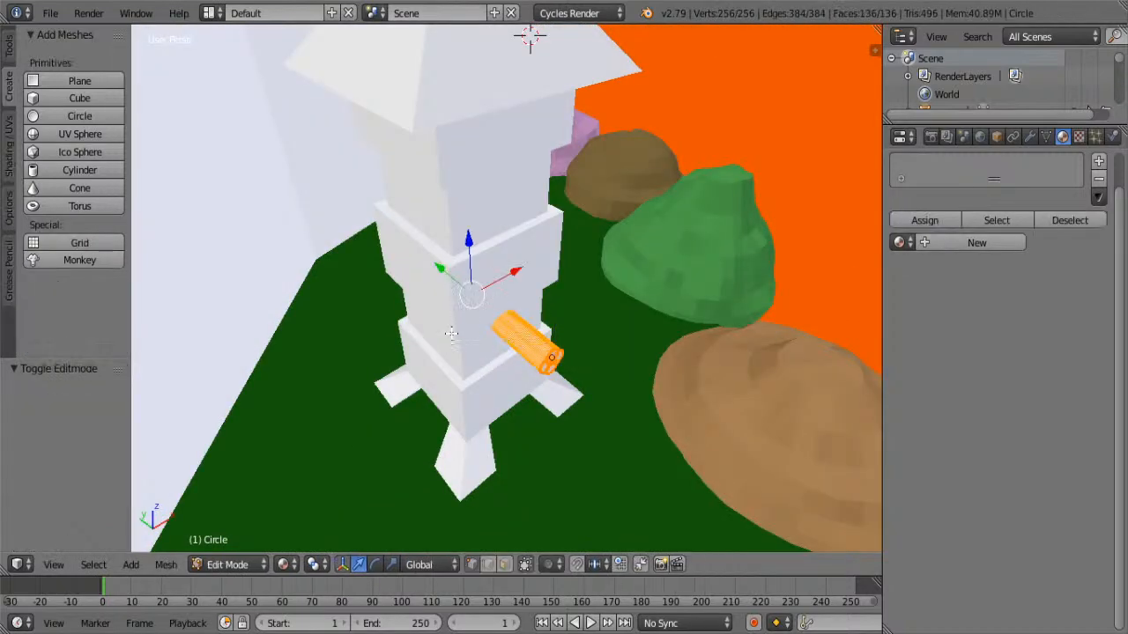
pyautogui.press('g')
pyautogui.rightClick(625, 353)
pyautogui.write('rz90')
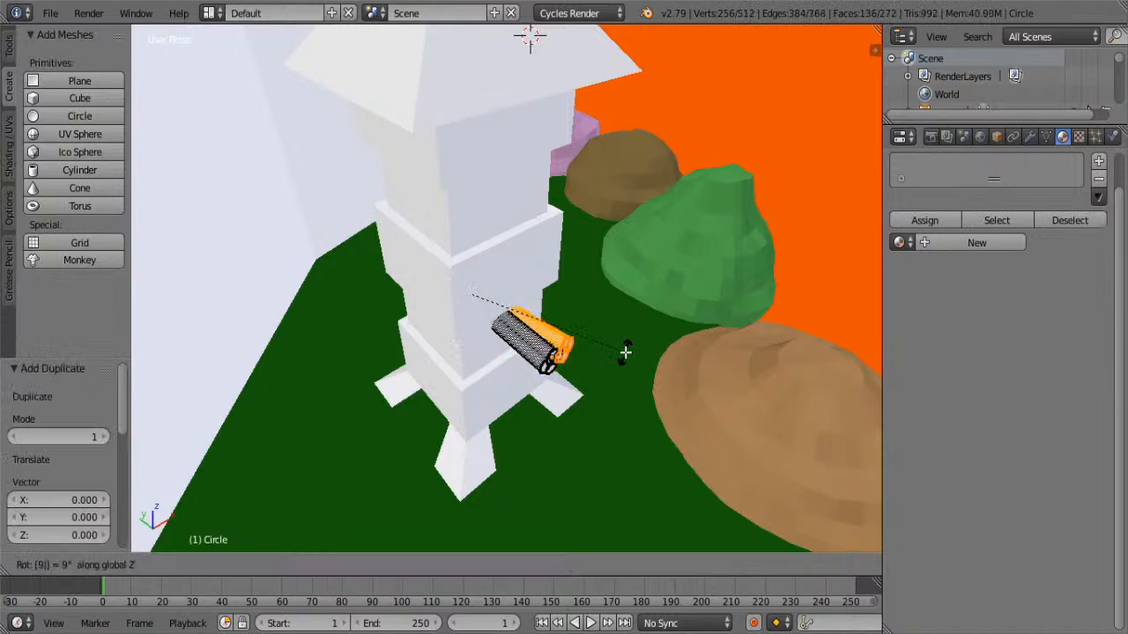
pyautogui.press('Return')
pyautogui.press('Tab')
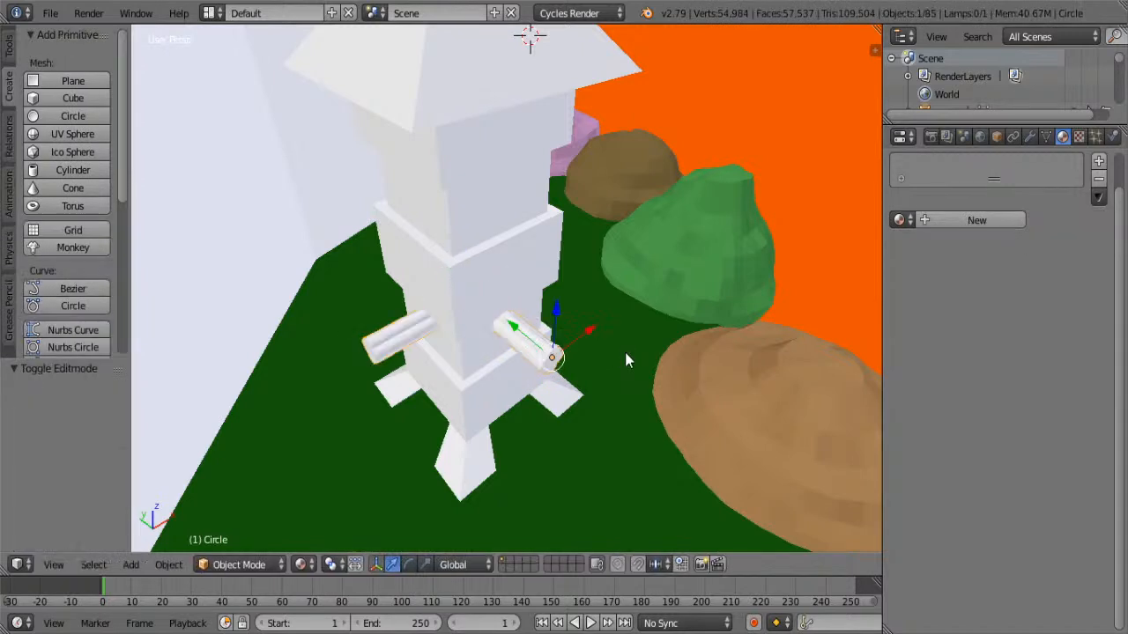
pyautogui.click(533, 348)
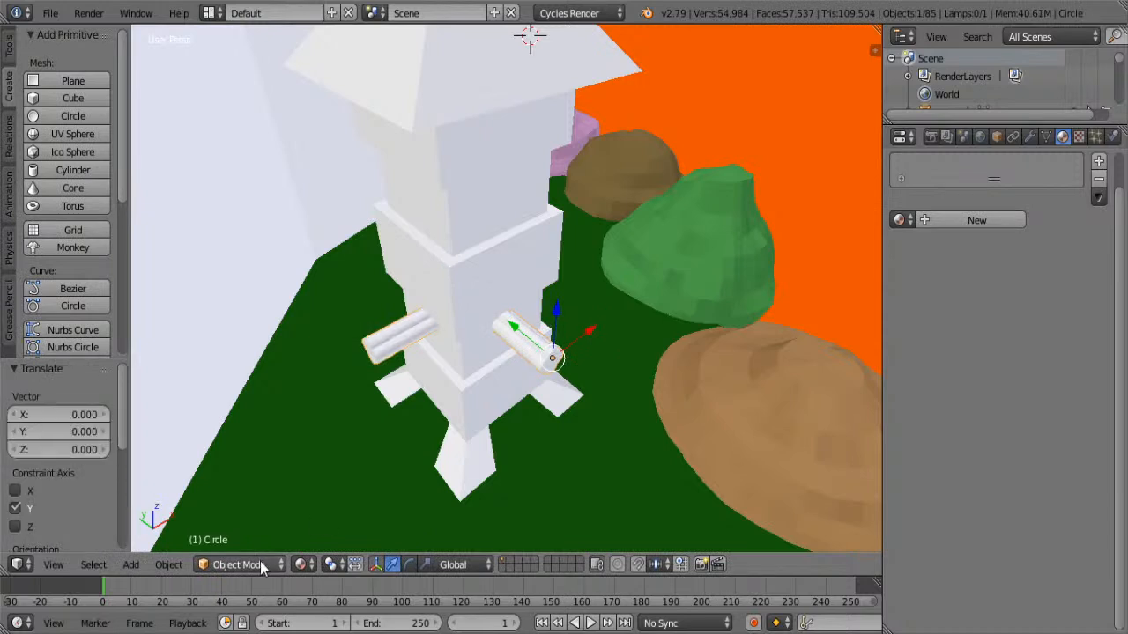
pyautogui.click(219, 541)
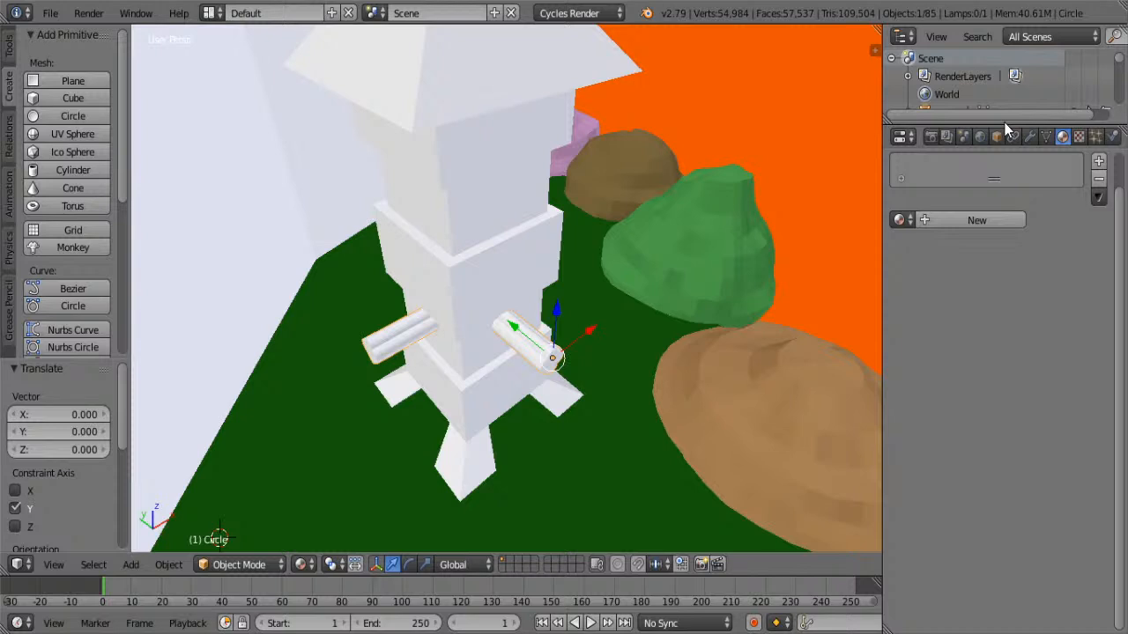
# Add a Boolean modifier to the tower, set it to Difference with the crossed clover bars as its object, and apply it
pyautogui.rightClick(515, 215)
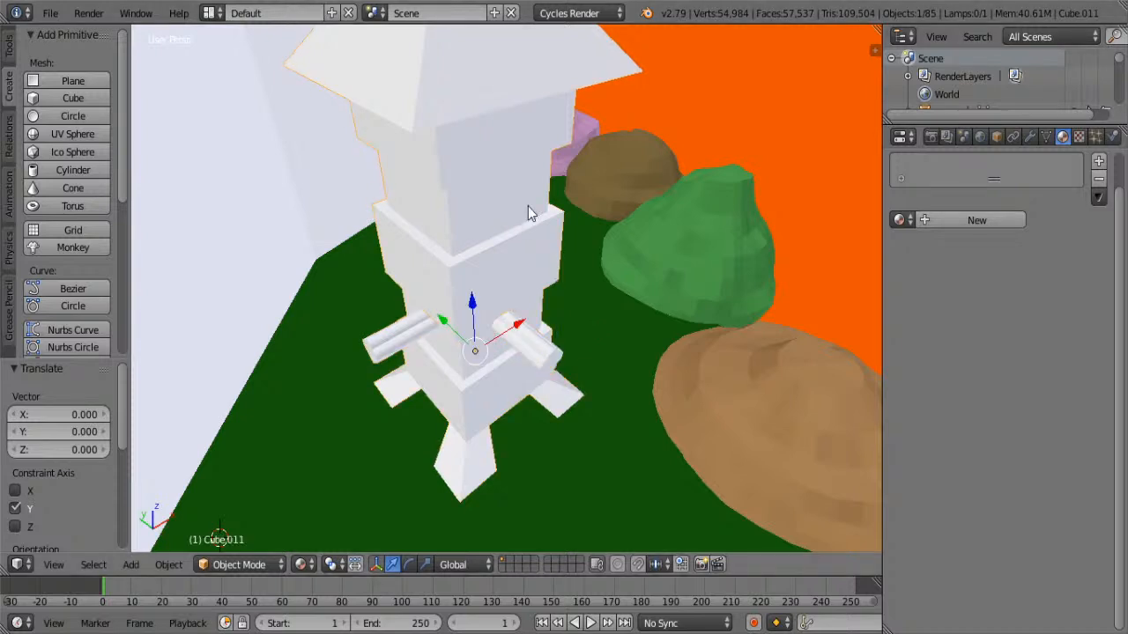
pyautogui.click(1029, 137)
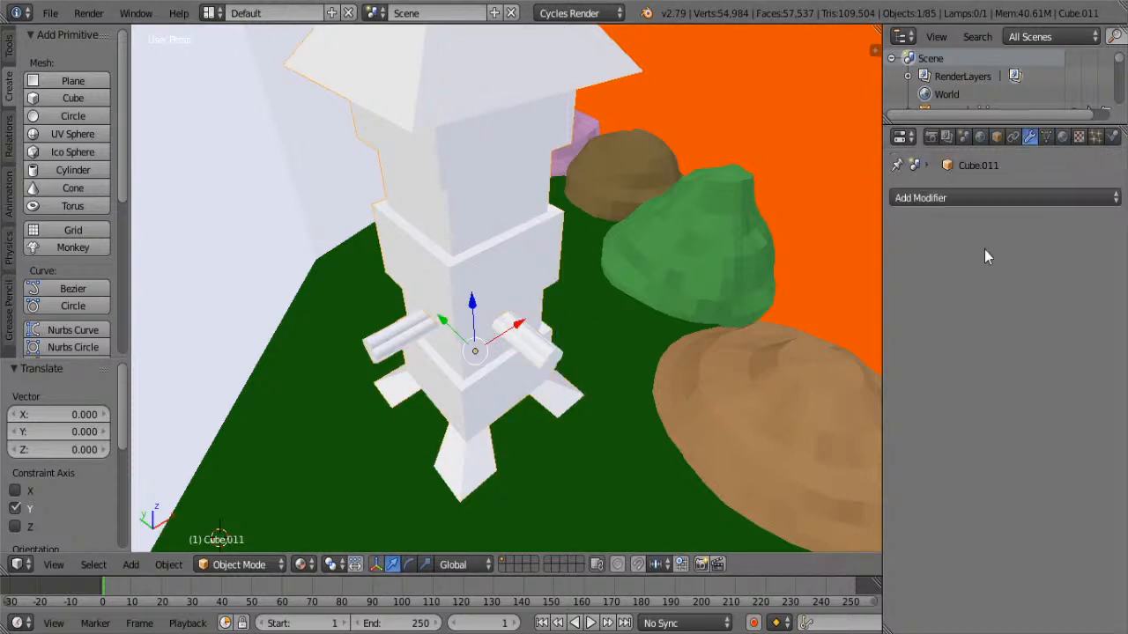
pyautogui.click(961, 195)
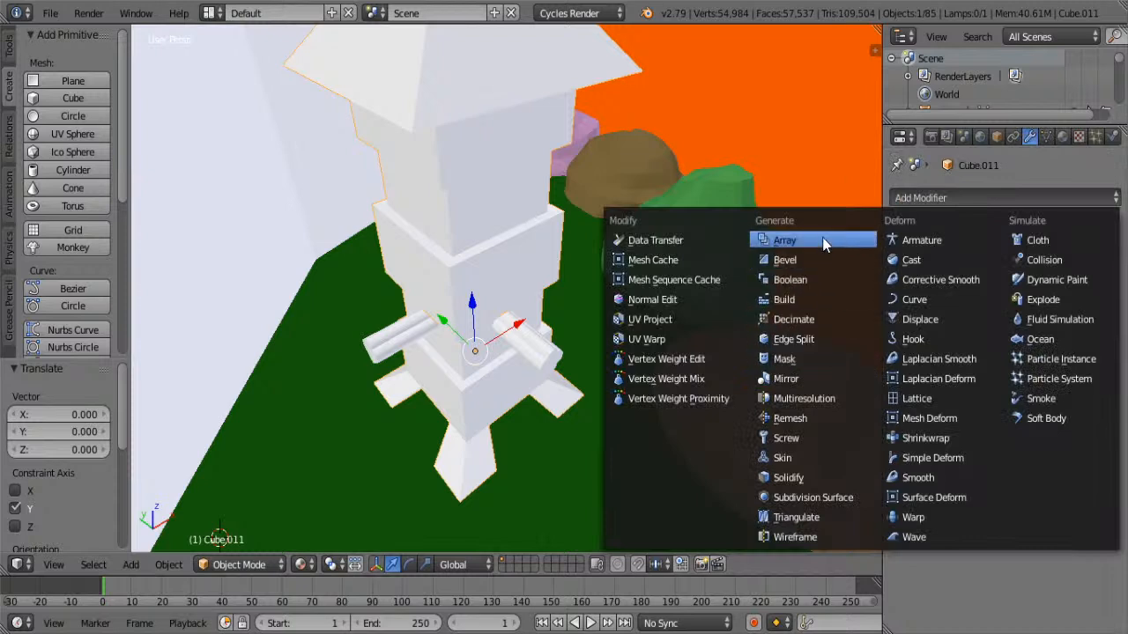
pyautogui.click(819, 279)
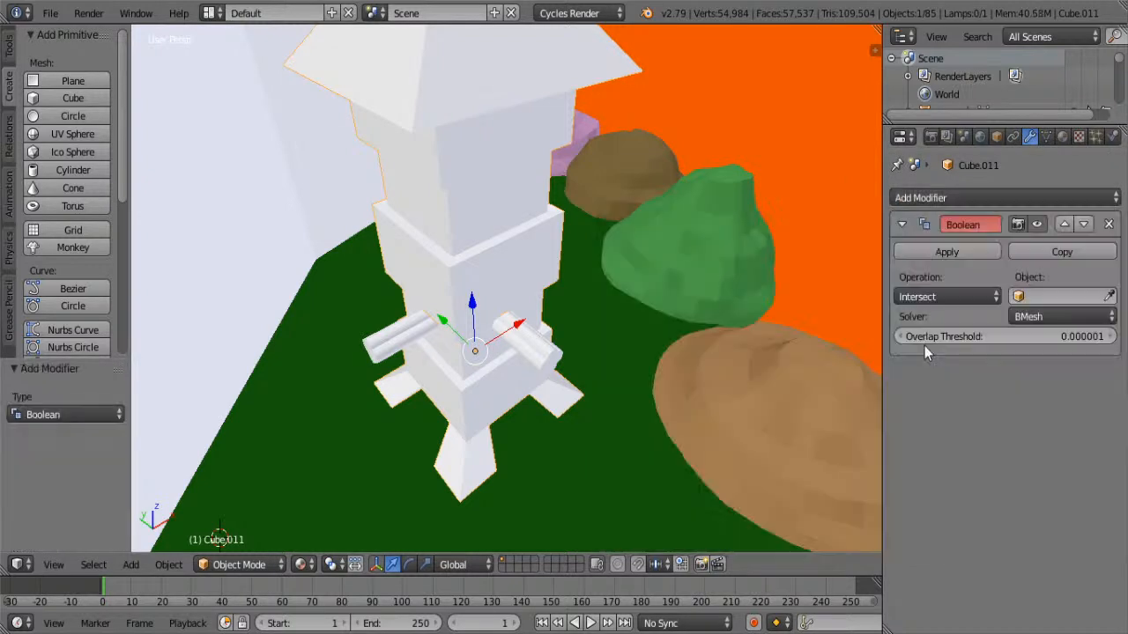
pyautogui.click(922, 294)
pyautogui.click(921, 232)
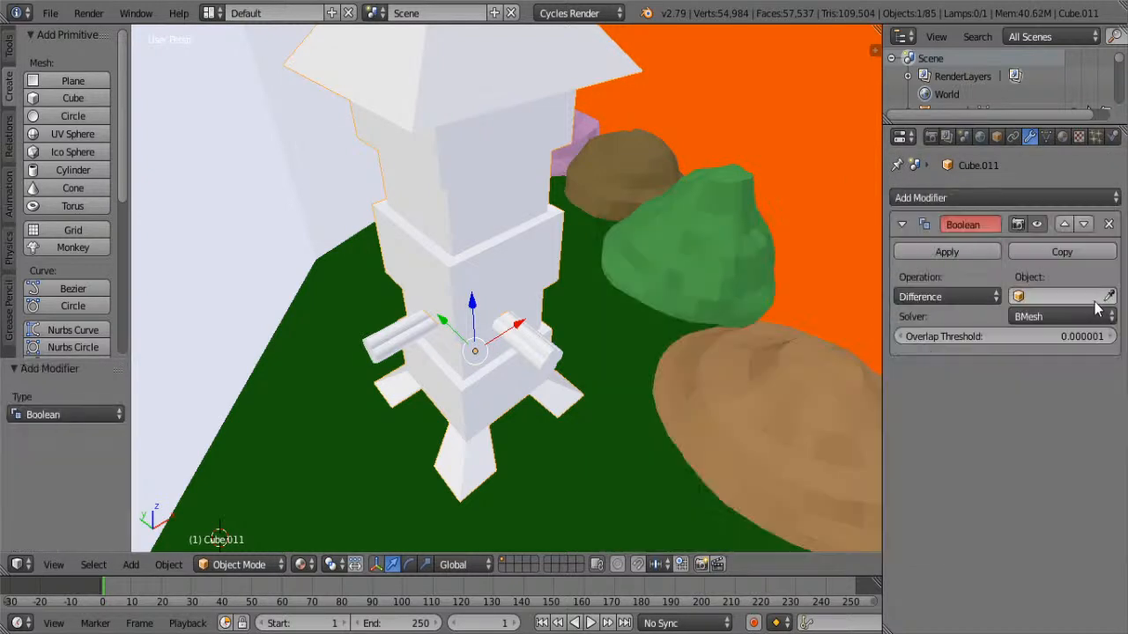
pyautogui.click(1108, 292)
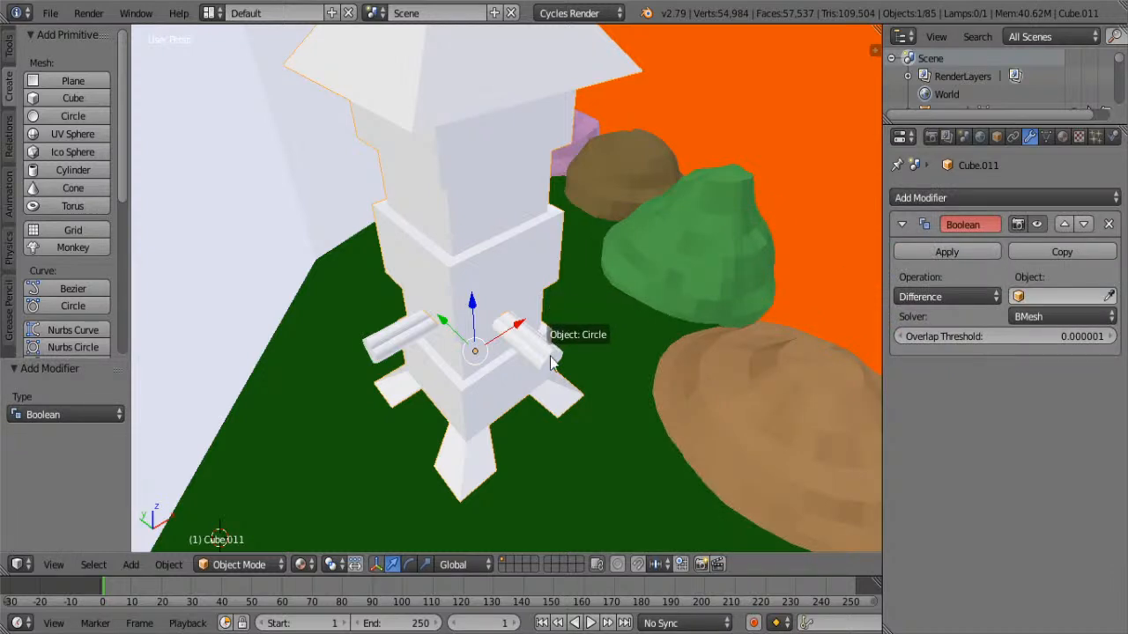
pyautogui.click(551, 349)
pyautogui.click(944, 252)
# Raise the tower 0.102 along Z to inspect the clover-shaped cuts
pyautogui.press('g')
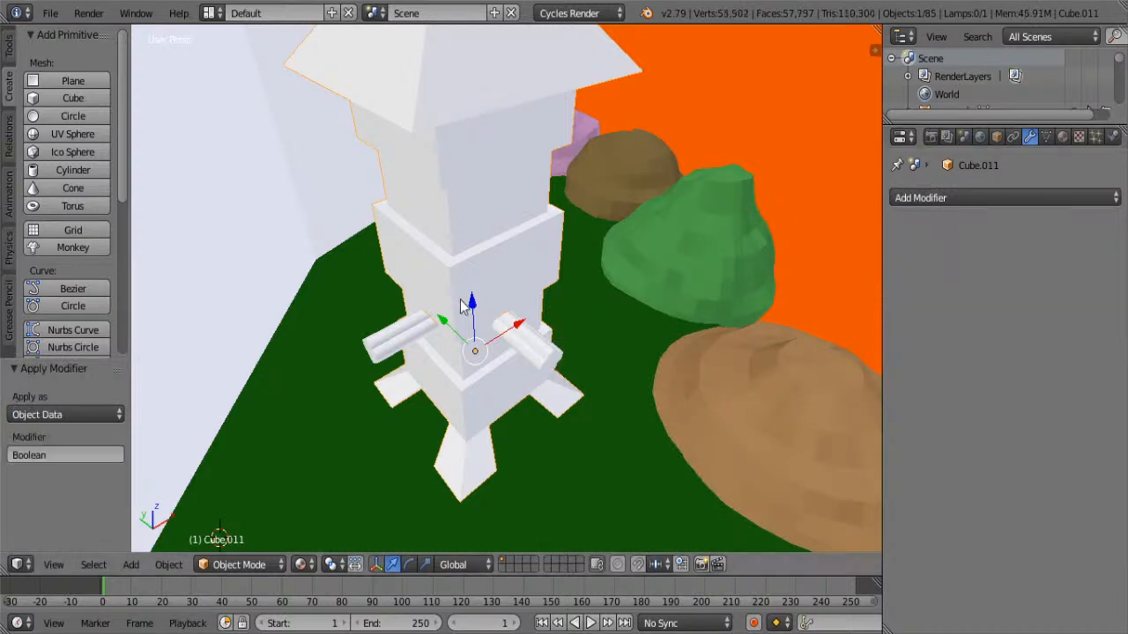
pyautogui.moveTo(471, 286); pyautogui.dragTo(477, 271)
pyautogui.moveTo(592, 308); pyautogui.dragTo(518, 256, button='middle')
pyautogui.scroll(5, 541, 275)
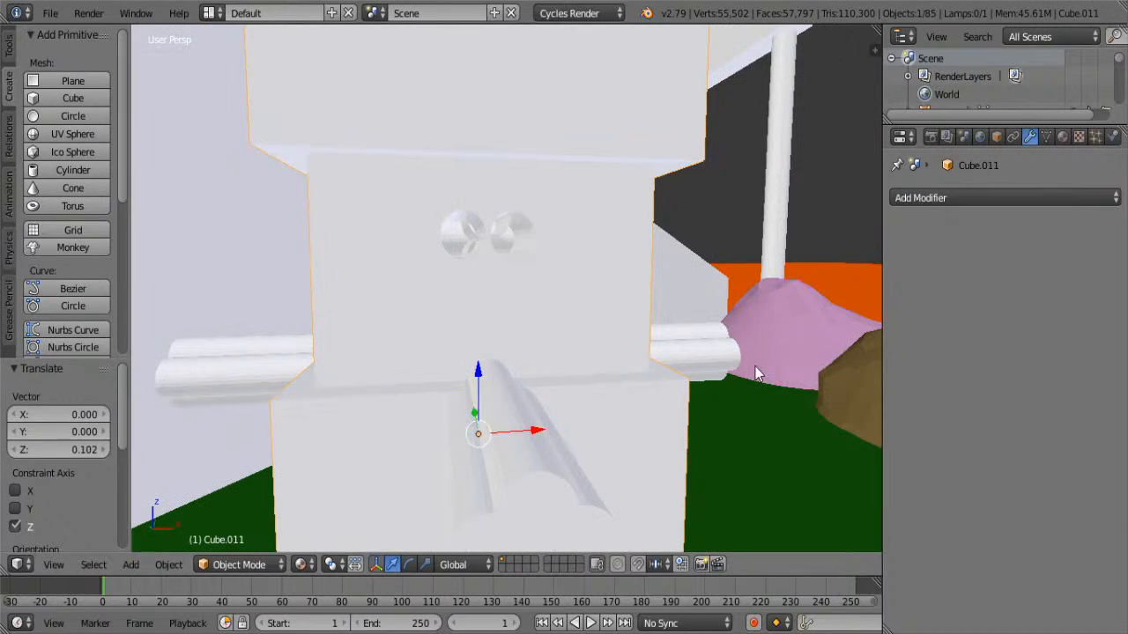
pyautogui.moveTo(586, 339); pyautogui.dragTo(675, 356, button='middle')
# Try an Intersect Boolean on the large wall with the clover bars as its object, and undo it
pyautogui.rightClick(491, 307)
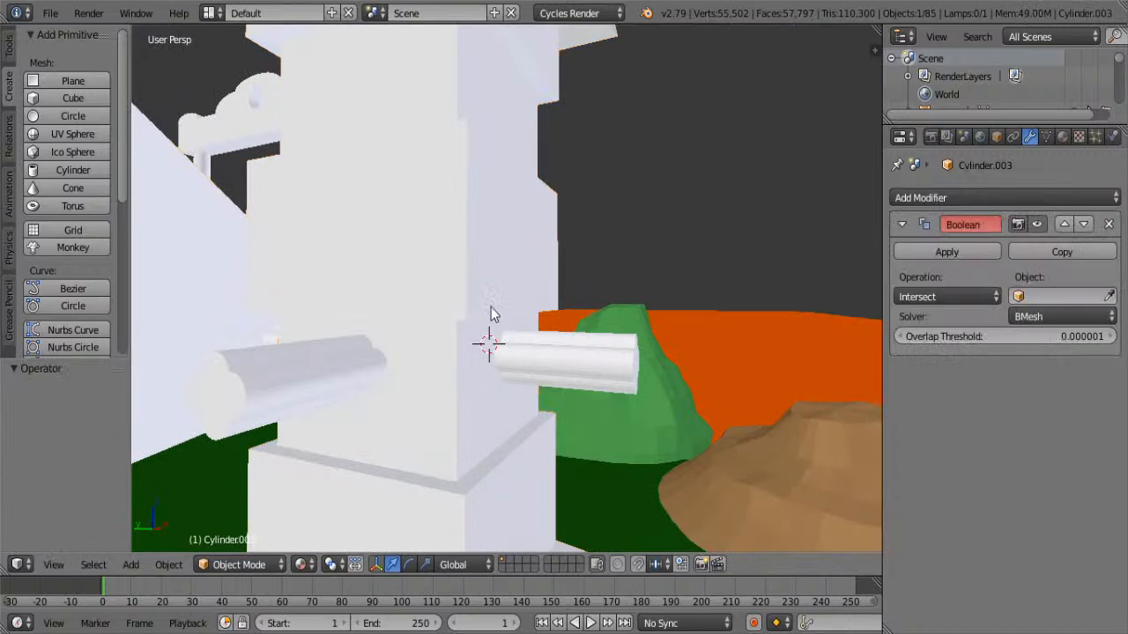
pyautogui.click(951, 297)
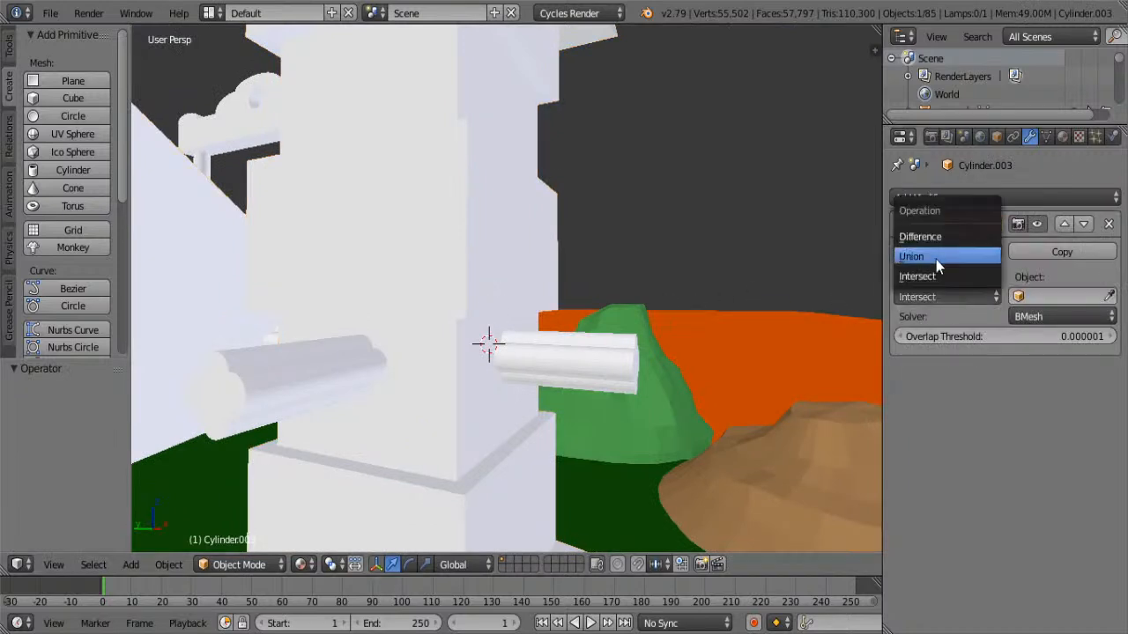
pyautogui.click(917, 276)
pyautogui.click(1108, 296)
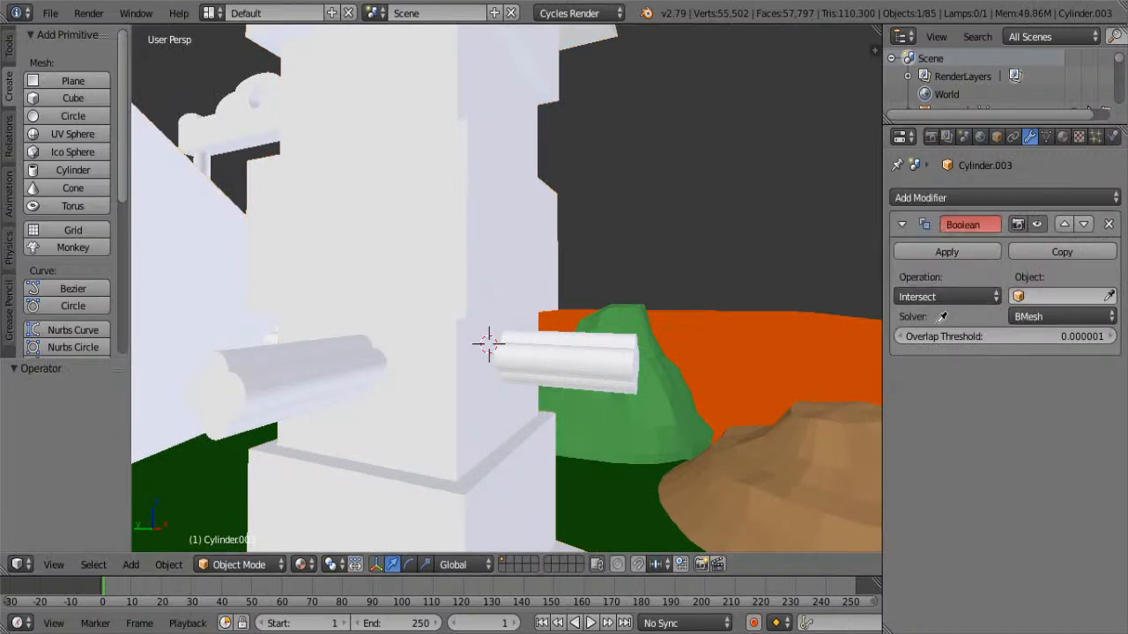
pyautogui.click(567, 348)
pyautogui.scroll(-5, 611, 356)
pyautogui.scroll(-2, 611, 356)
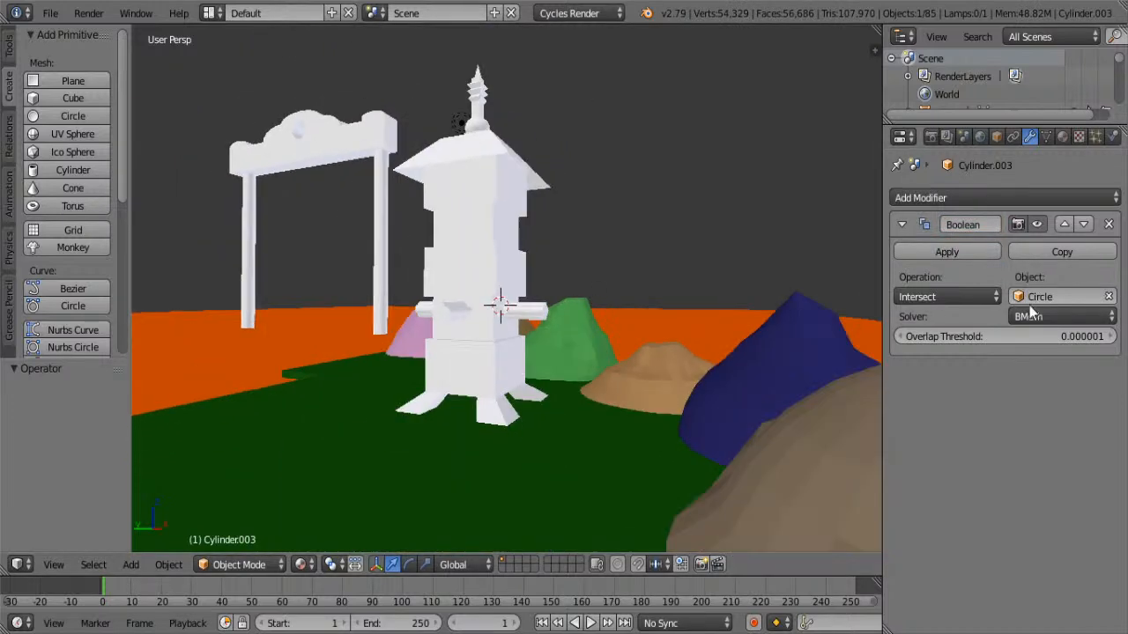
pyautogui.hotkey('ctrl', 'z')
pyautogui.press('Tab')
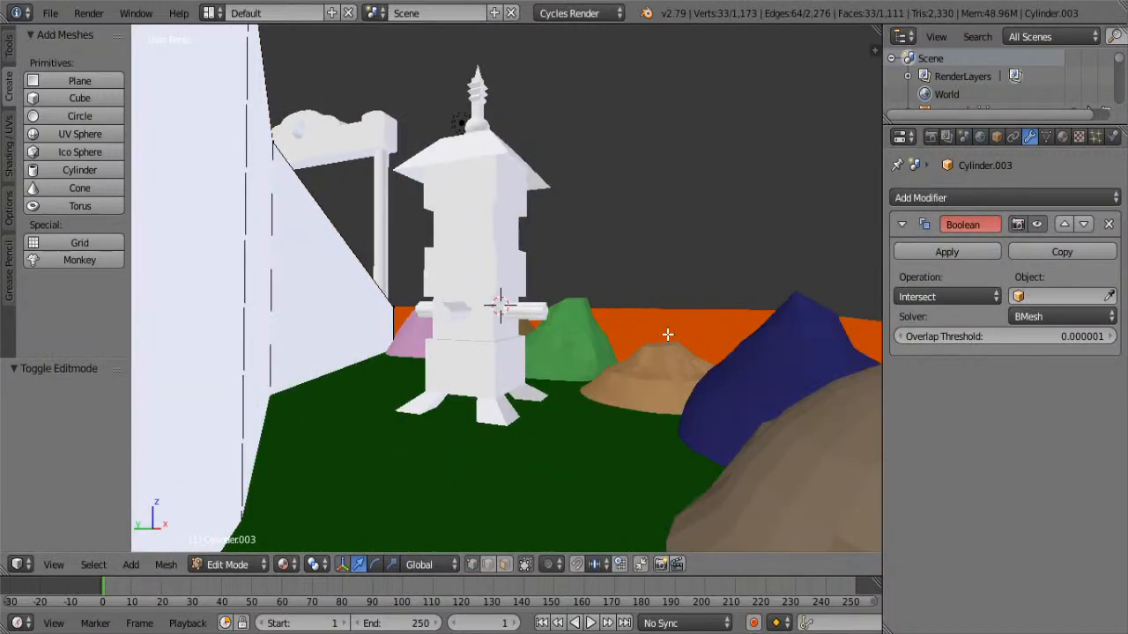
pyautogui.moveTo(667, 335); pyautogui.dragTo(550, 337, button='middle')
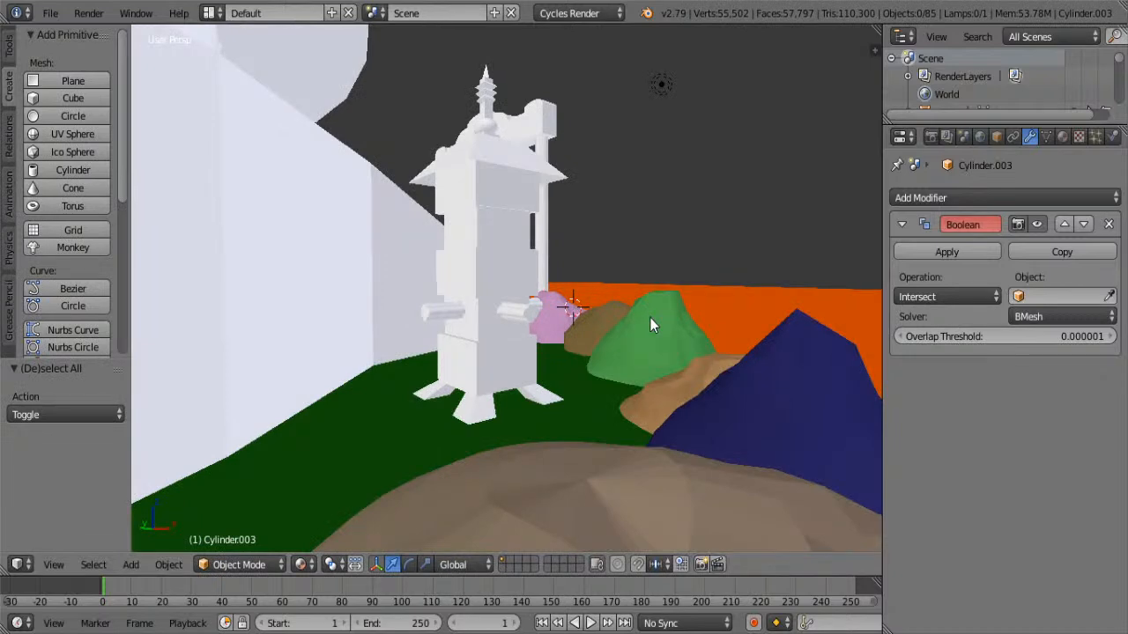
pyautogui.hotkey('ctrl', 'z')
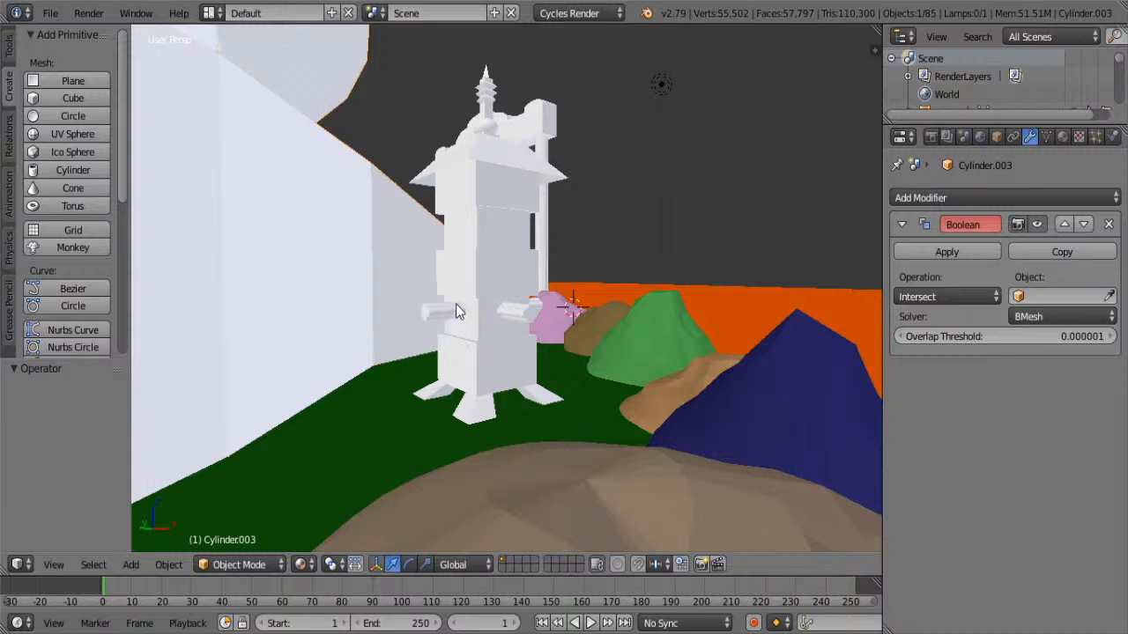
# Raise the clover bars 0.097 along Z to inspect the holes in the tower, and undo the move
pyautogui.rightClick(485, 285)
pyautogui.scroll(4, 476, 264)
pyautogui.scroll(-2, 463, 255)
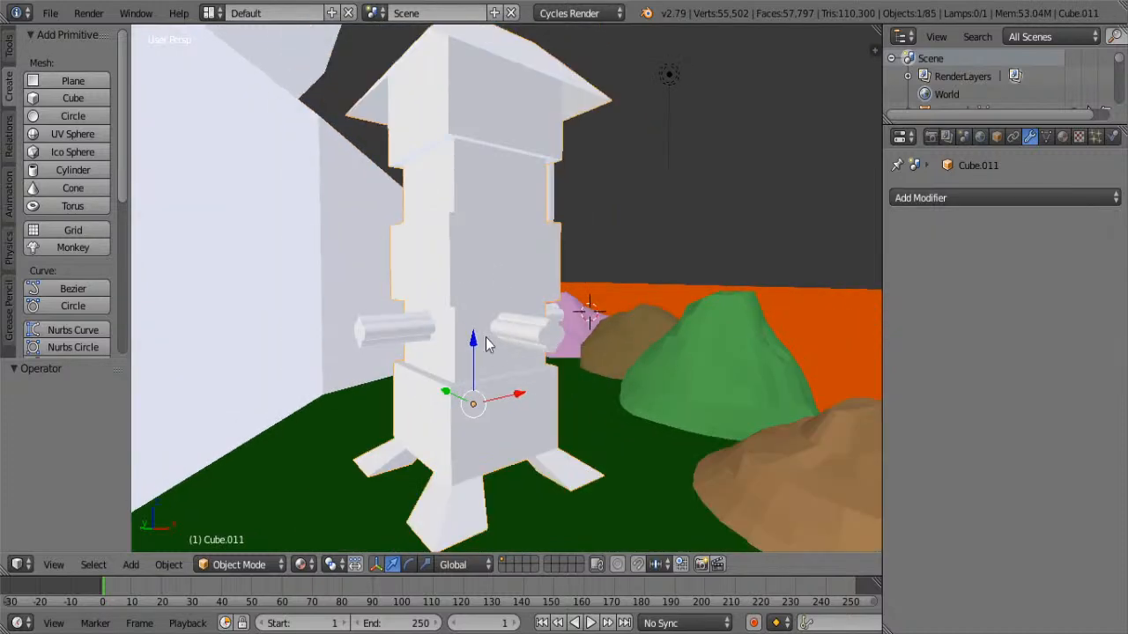
pyautogui.rightClick(531, 328)
pyautogui.moveTo(552, 287); pyautogui.dragTo(551, 229)
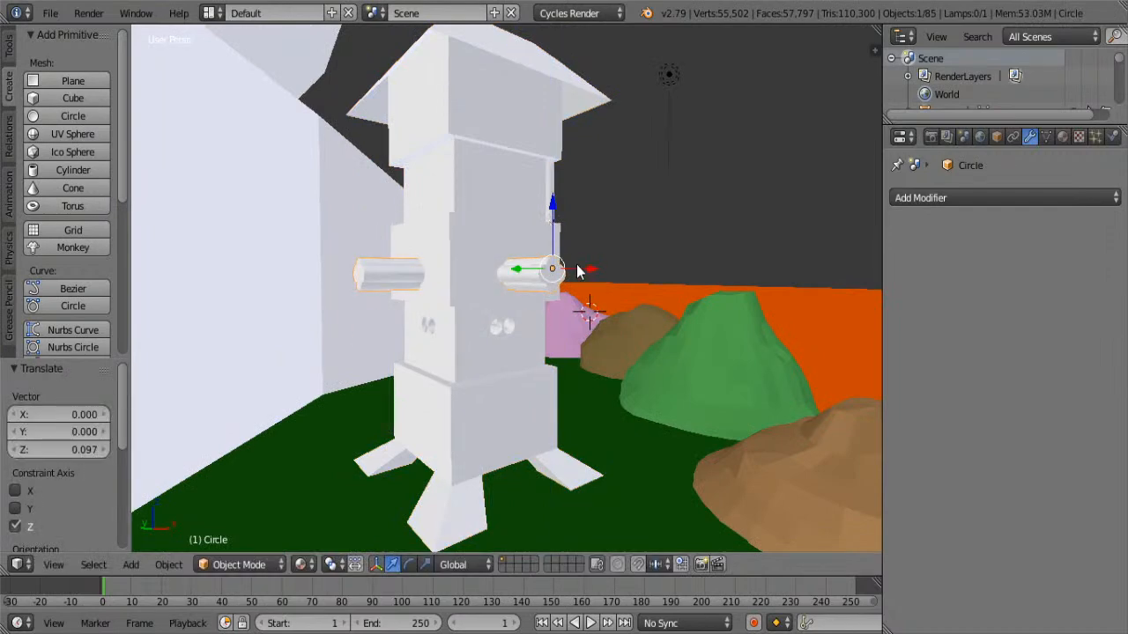
pyautogui.hotkey('ctrl', 'z')
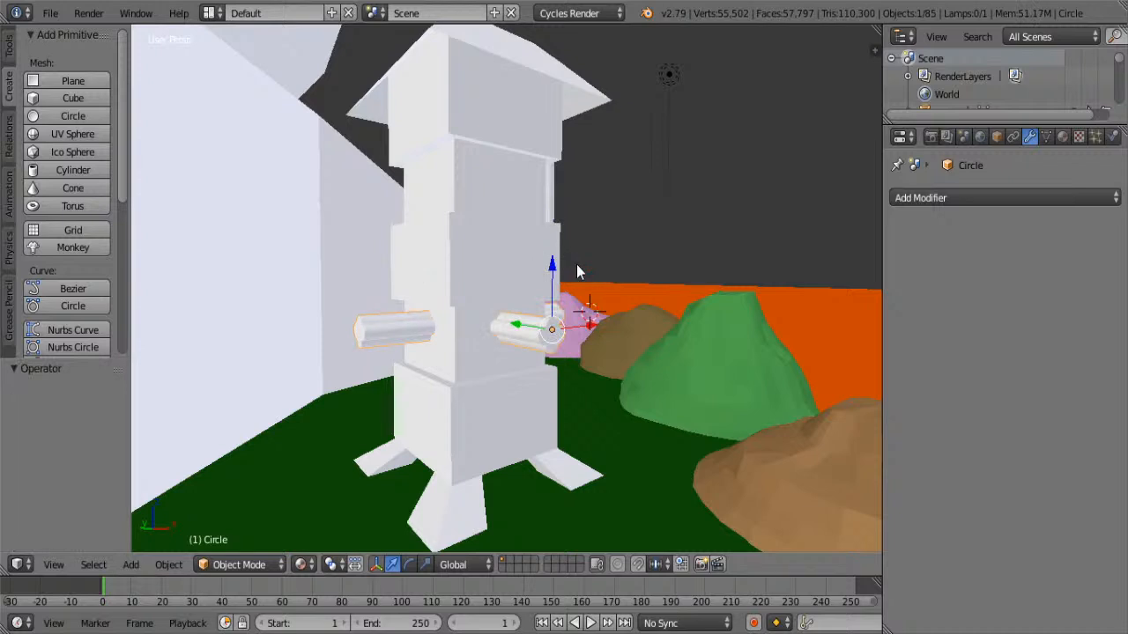
# Step back through the latest changes made to the clover bars and the tower
pyautogui.hotkey('ctrl', 'z')
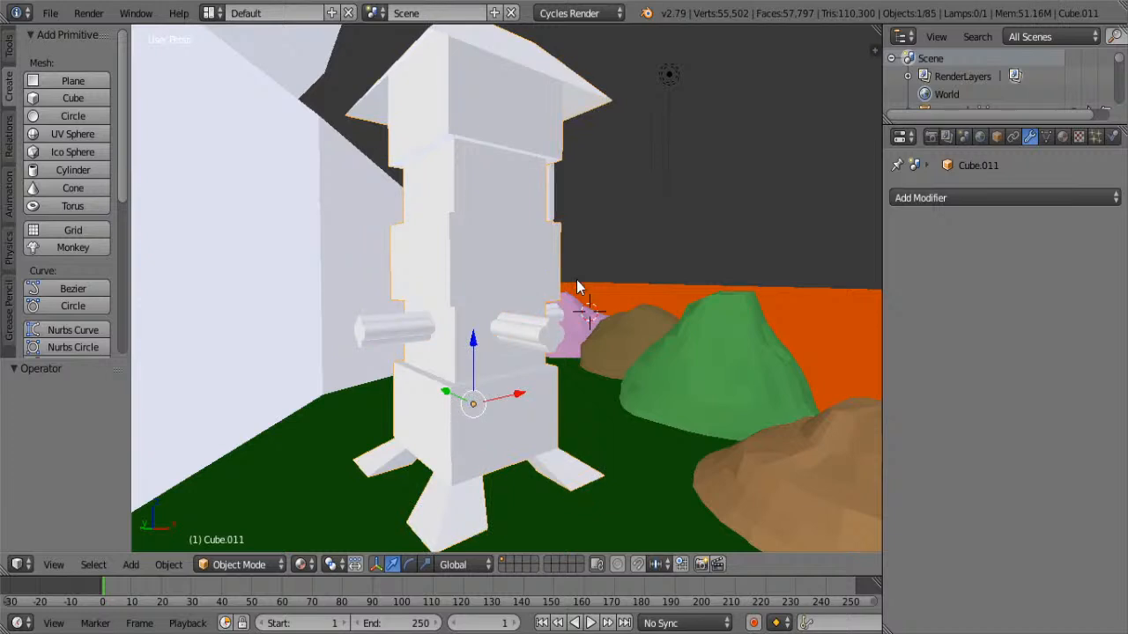
pyautogui.hotkey('ctrl', 'z')
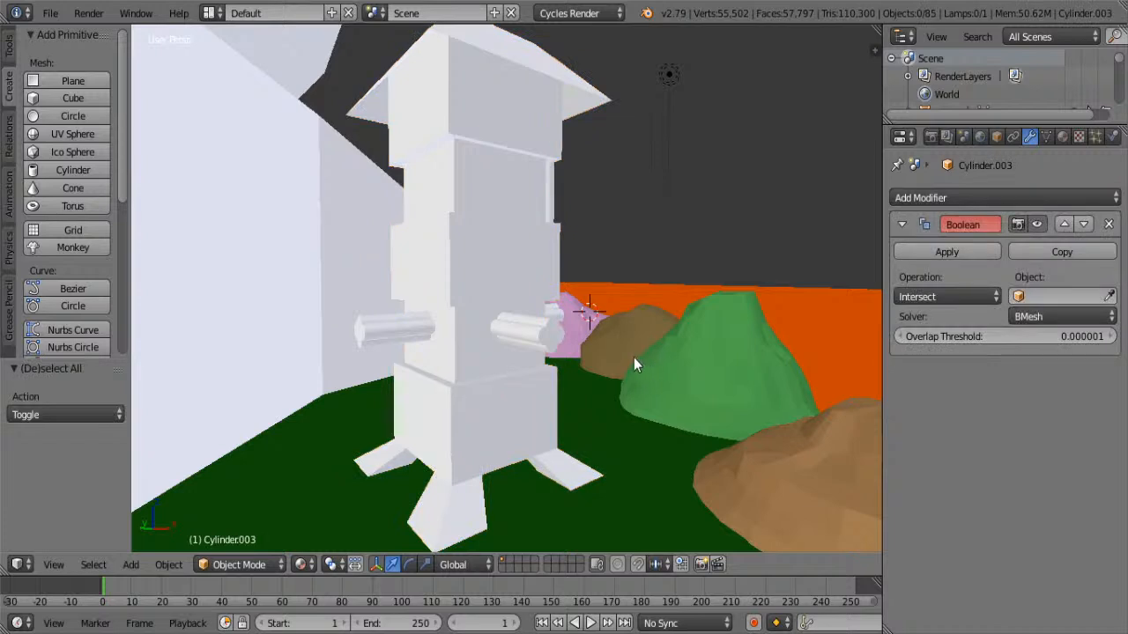
pyautogui.hotkey('ctrl', 'shift', 'z')
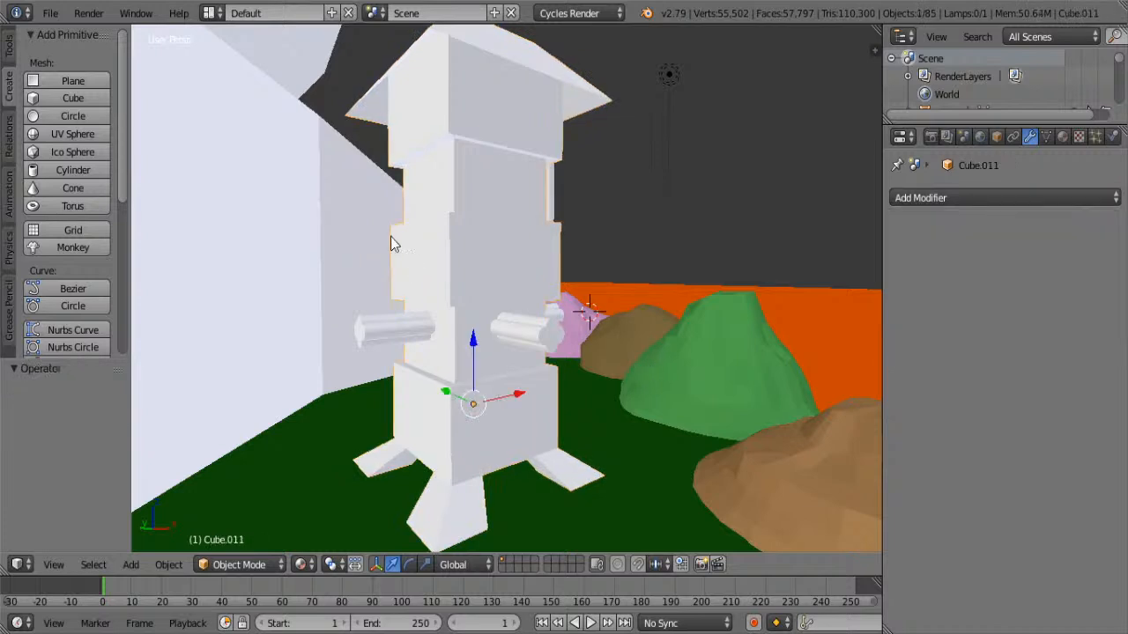
pyautogui.hotkey('ctrl', 'z')
# Raise the tower 0.108 along Z to inspect the clover cuts, and undo the move
pyautogui.moveTo(443, 218); pyautogui.dragTo(590, 324, button='middle')
pyautogui.scroll(3, 591, 324)
pyautogui.rightClick(461, 224)
pyautogui.scroll(2, 465, 264)
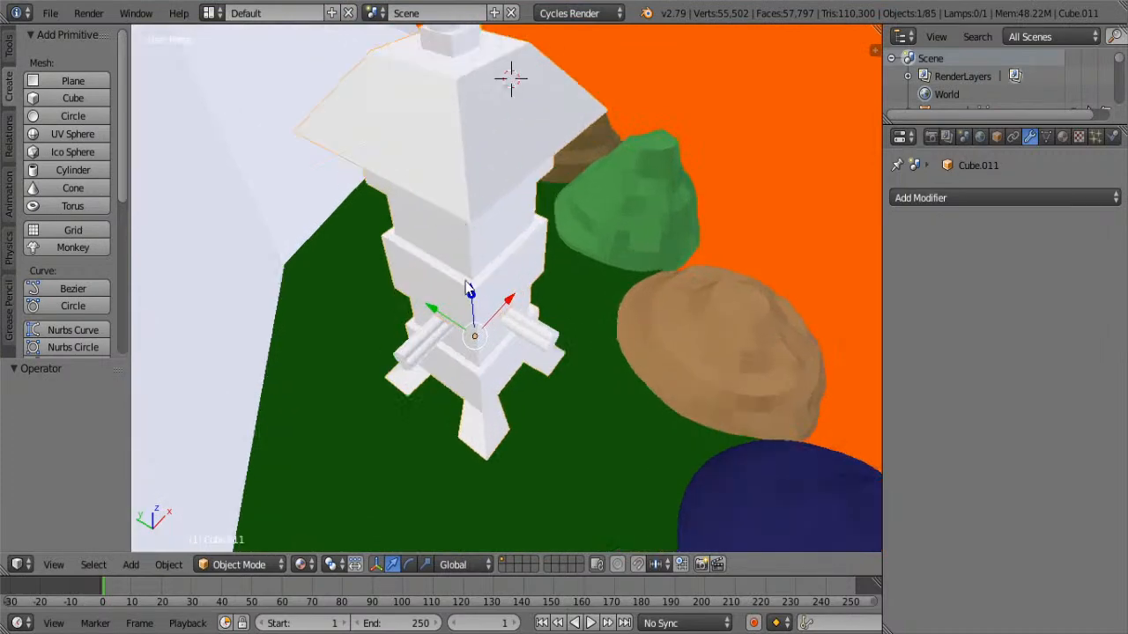
pyautogui.press('g')
pyautogui.click(475, 271)
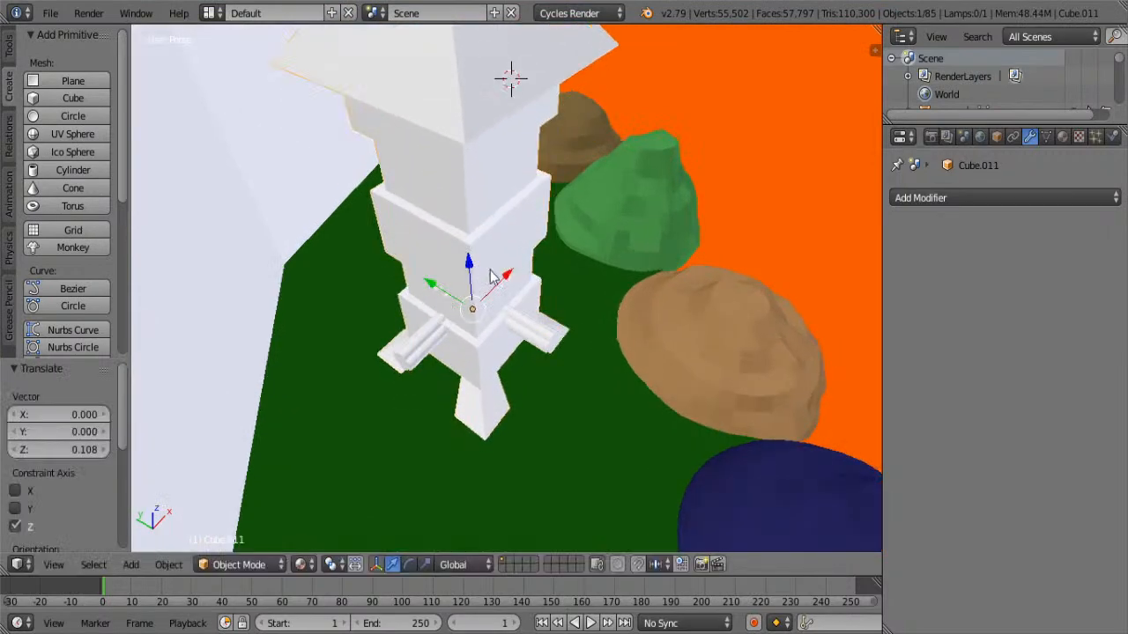
pyautogui.hotkey('ctrl', 'z')
pyautogui.hotkey('ctrl', 'z')
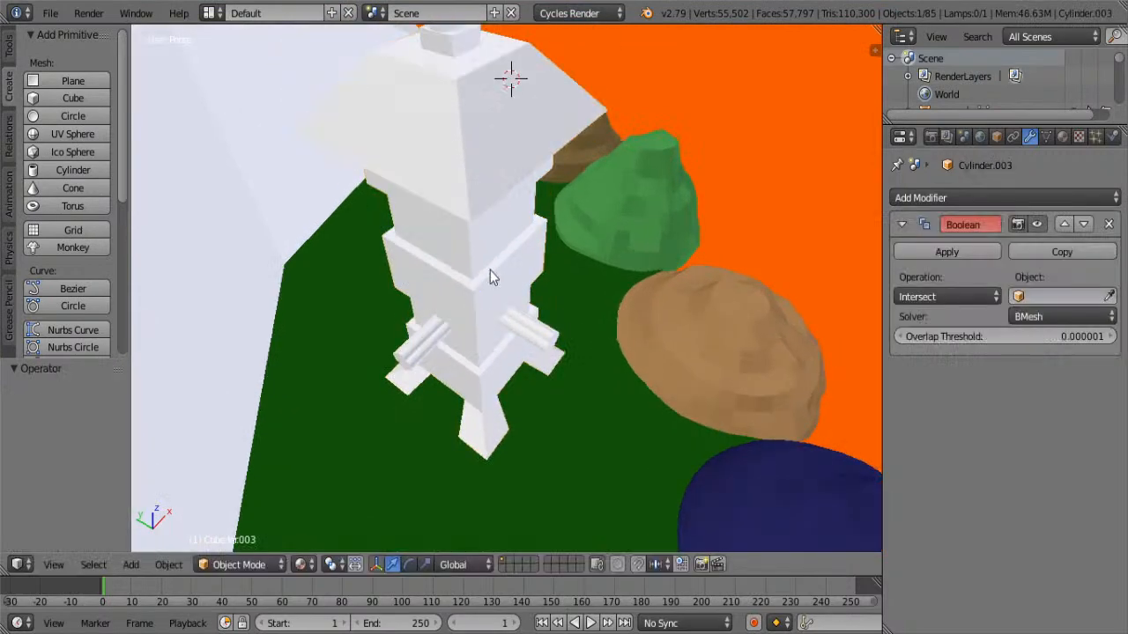
# Return to the state before the tower's Difference Boolean was given an object and applied
pyautogui.hotkey('ctrl', 'shift', 'z')
pyautogui.hotkey('ctrl', 'shift', 'z')
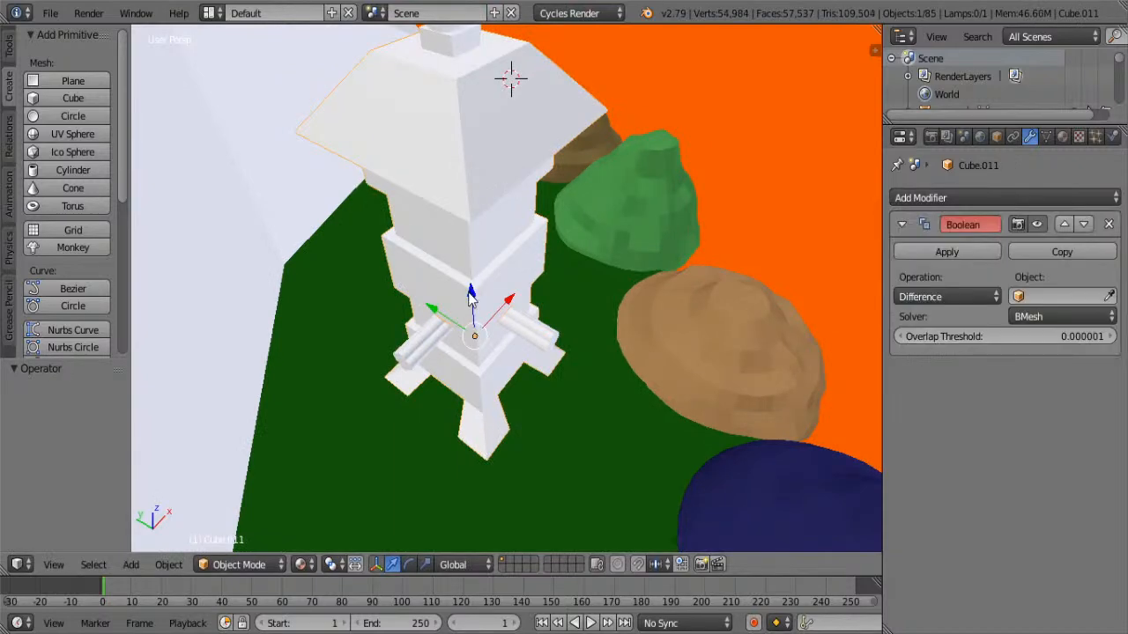
pyautogui.hotkey('ctrl', 'shift', 'z')
pyautogui.hotkey('ctrl', 'z')
# Move the crossed clover bars -0.002 along Y so that they still pass through the tower
pyautogui.rightClick(531, 322)
pyautogui.press('g')
pyautogui.press('y')
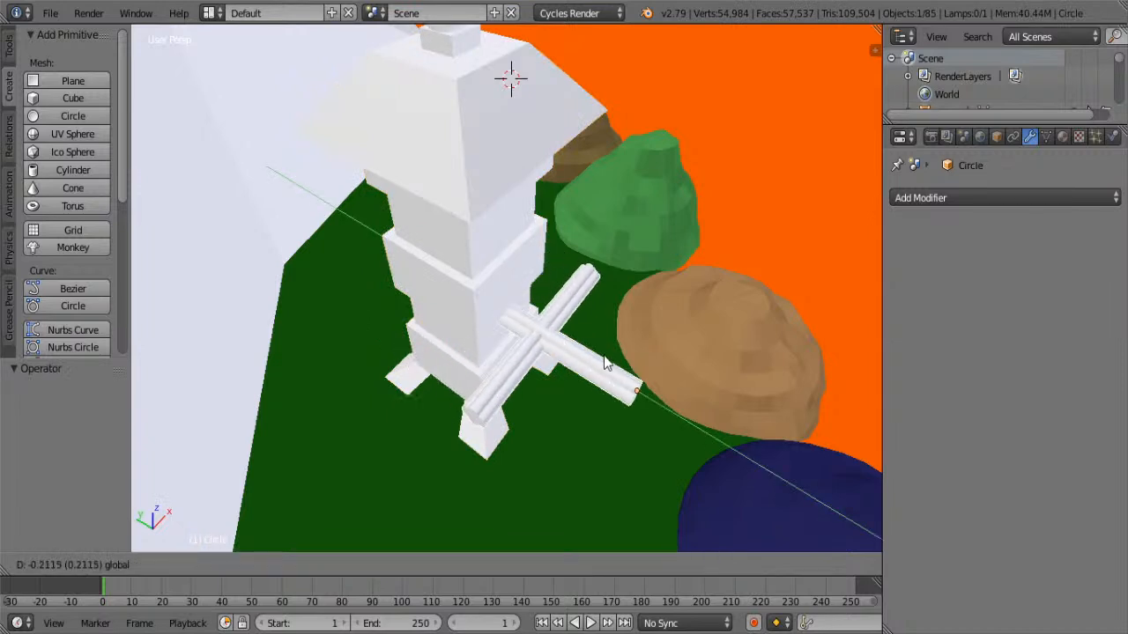
pyautogui.click(522, 325)
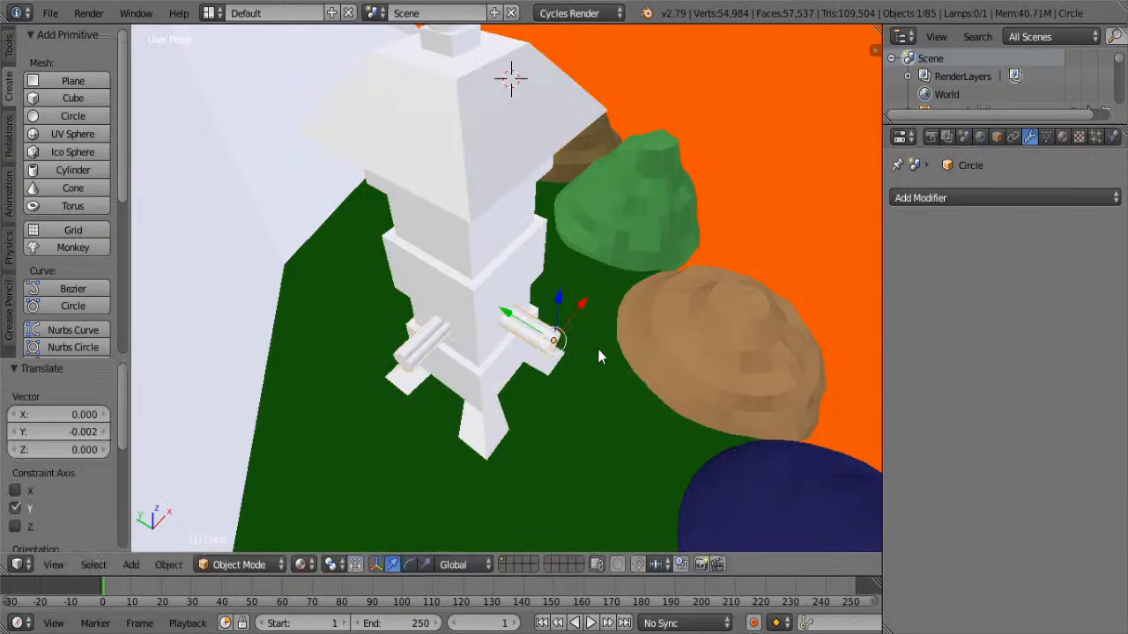
# Try the tower's Boolean as Intersect with the clover bars as its object, and undo it
pyautogui.moveTo(532, 333); pyautogui.dragTo(499, 242, button='middle')
pyautogui.rightClick(500, 242)
pyautogui.rightClick(500, 249)
pyautogui.click(969, 296)
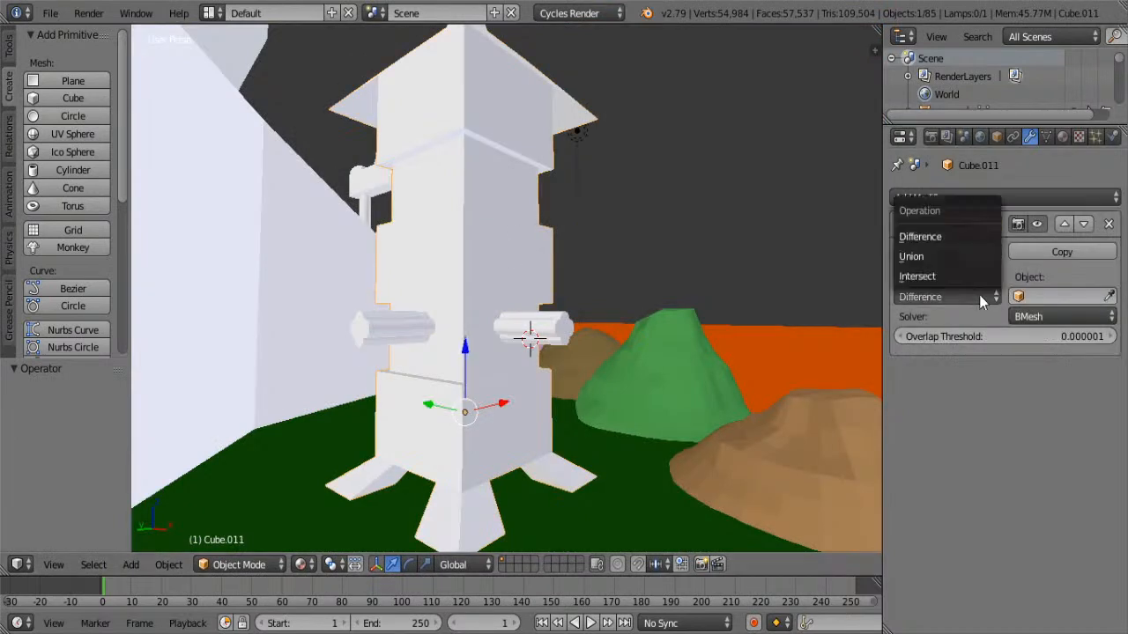
pyautogui.click(965, 276)
pyautogui.click(1108, 296)
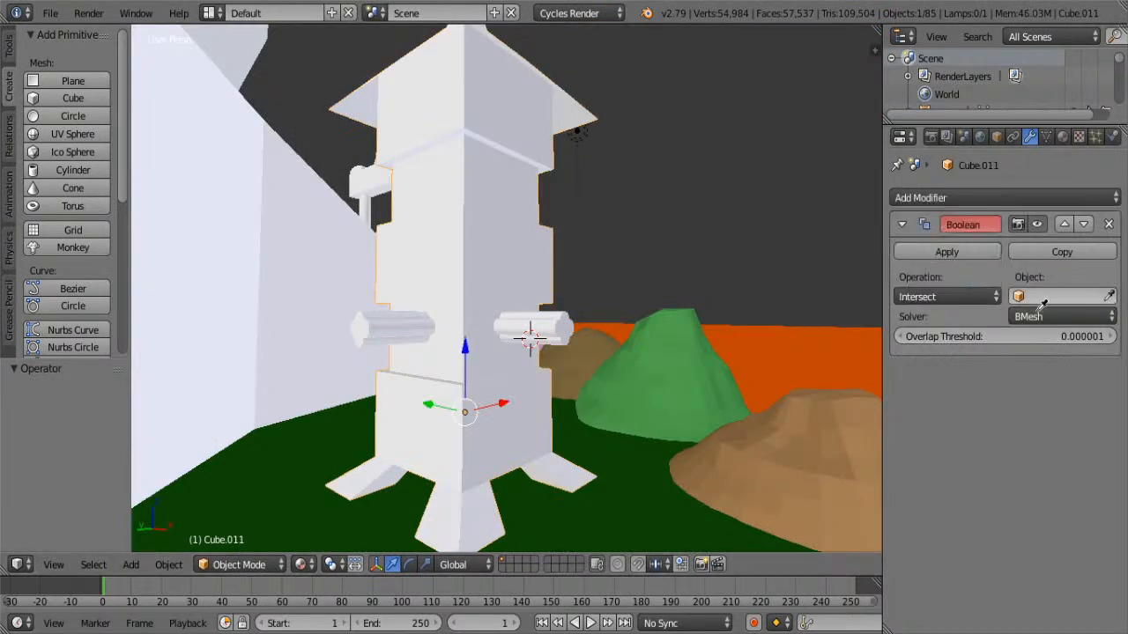
pyautogui.click(569, 326)
pyautogui.moveTo(623, 339); pyautogui.dragTo(821, 324, button='middle')
pyautogui.hotkey('ctrl', 'z')
pyautogui.hotkey('ctrl', 'z')
# Set the clover bars as the object of the tower's Difference Boolean and apply the modifier
pyautogui.click(1112, 293)
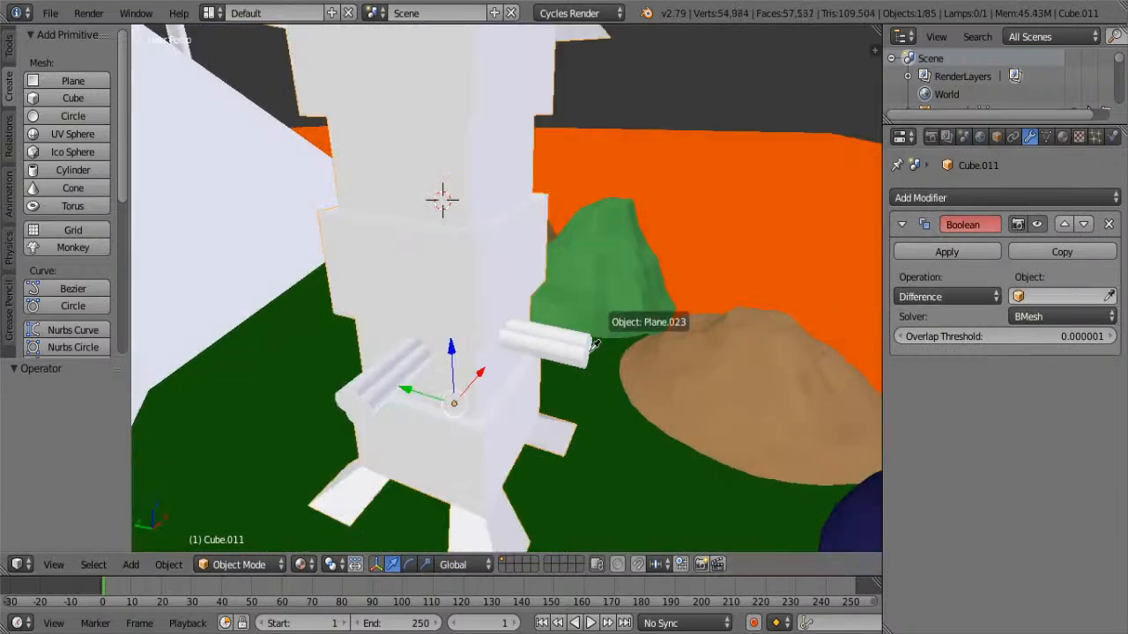
pyautogui.click(575, 361)
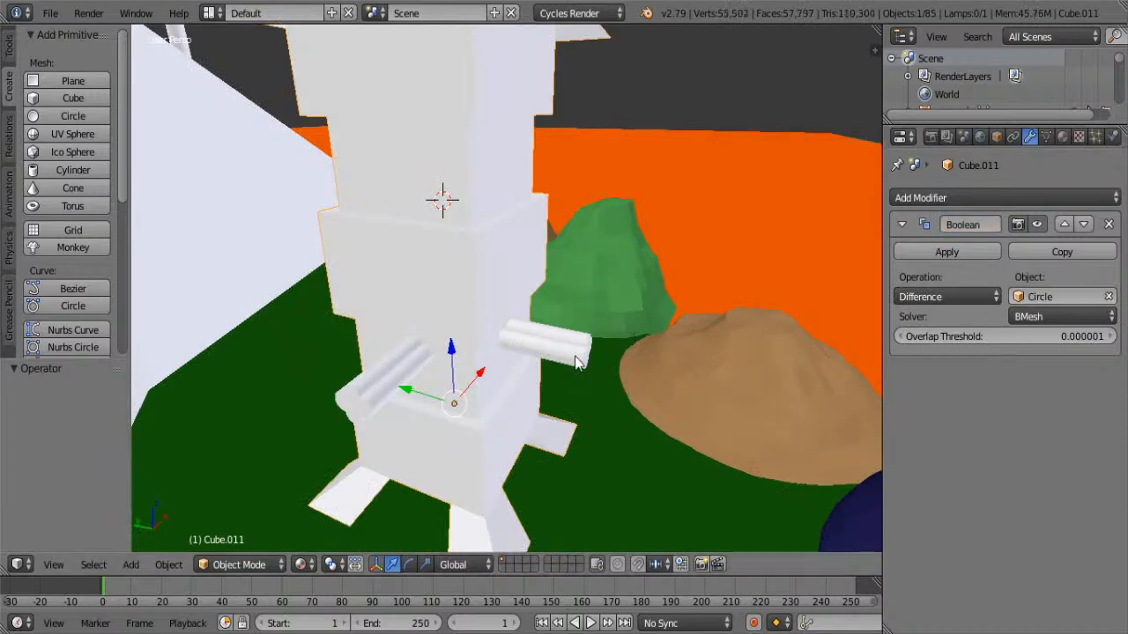
pyautogui.click(946, 252)
# Move the clover bars -0.369 along Y and examine the holes cut into the tower
pyautogui.rightClick(334, 366)
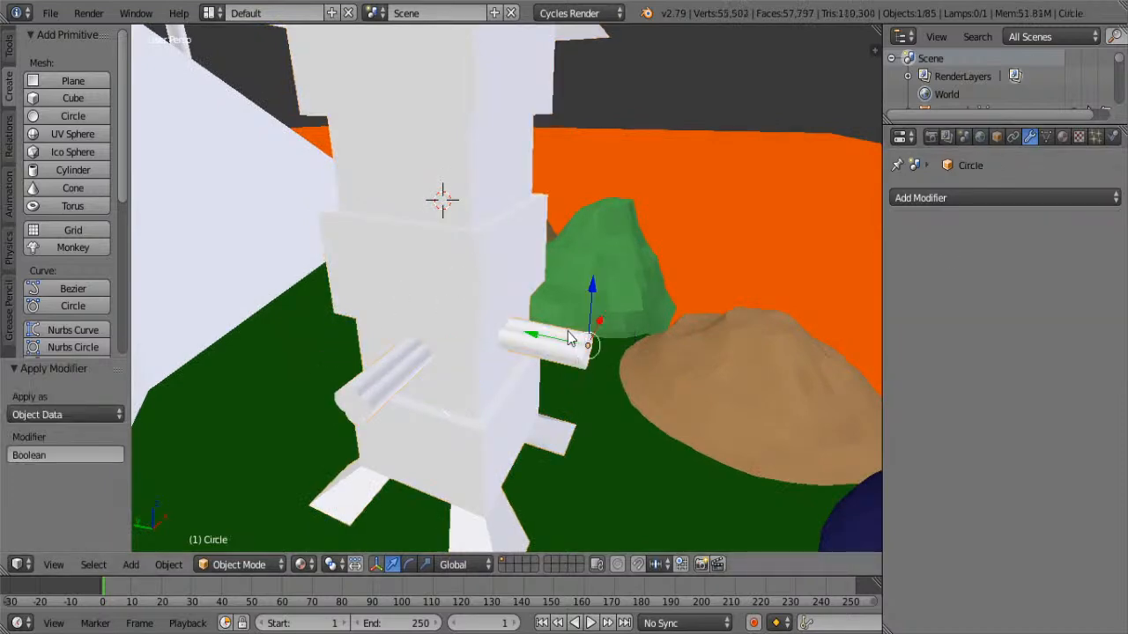
pyautogui.moveTo(546, 340); pyautogui.dragTo(802, 415)
pyautogui.moveTo(421, 357); pyautogui.dragTo(483, 291, button='middle')
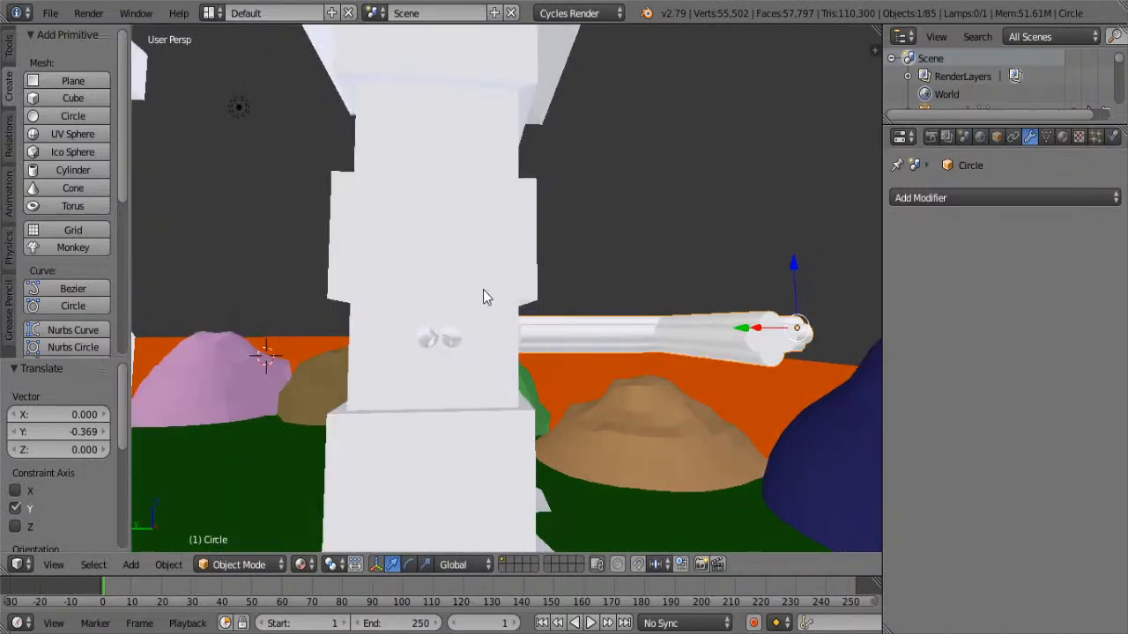
pyautogui.scroll(3, 483, 291)
pyautogui.moveTo(400, 327); pyautogui.dragTo(470, 283, button='middle')
pyautogui.scroll(5, 471, 277)
pyautogui.scroll(-6, 469, 283)
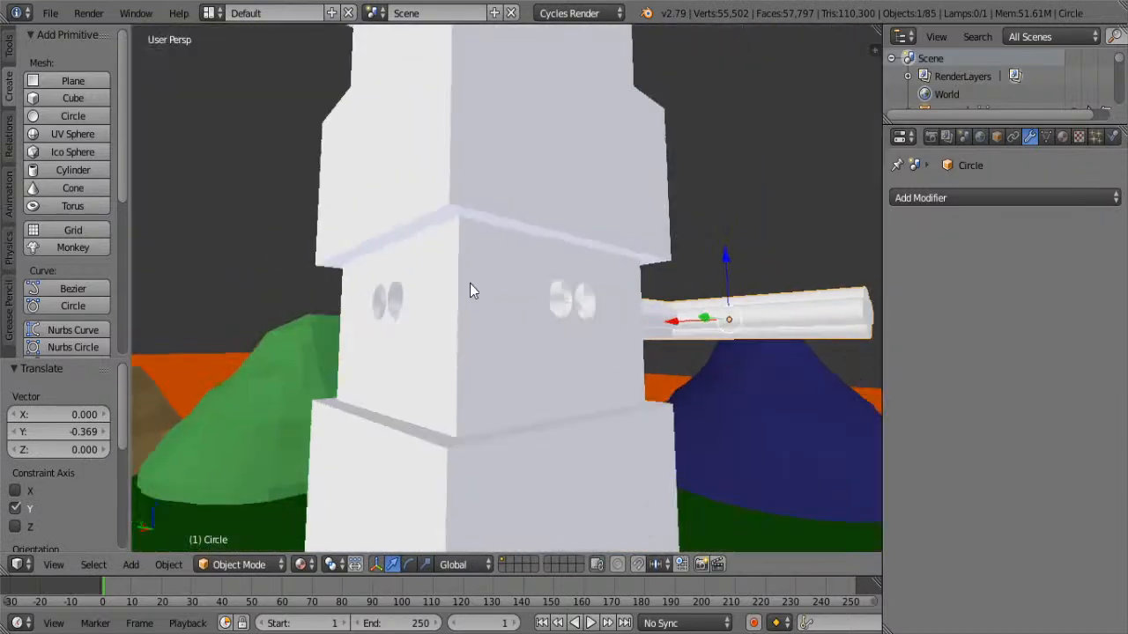
# Undo the clover bars' move and the tower's applied Boolean, keeping the modifier's operation at Difference
pyautogui.hotkey('ctrl', 'z')
pyautogui.rightClick(674, 287)
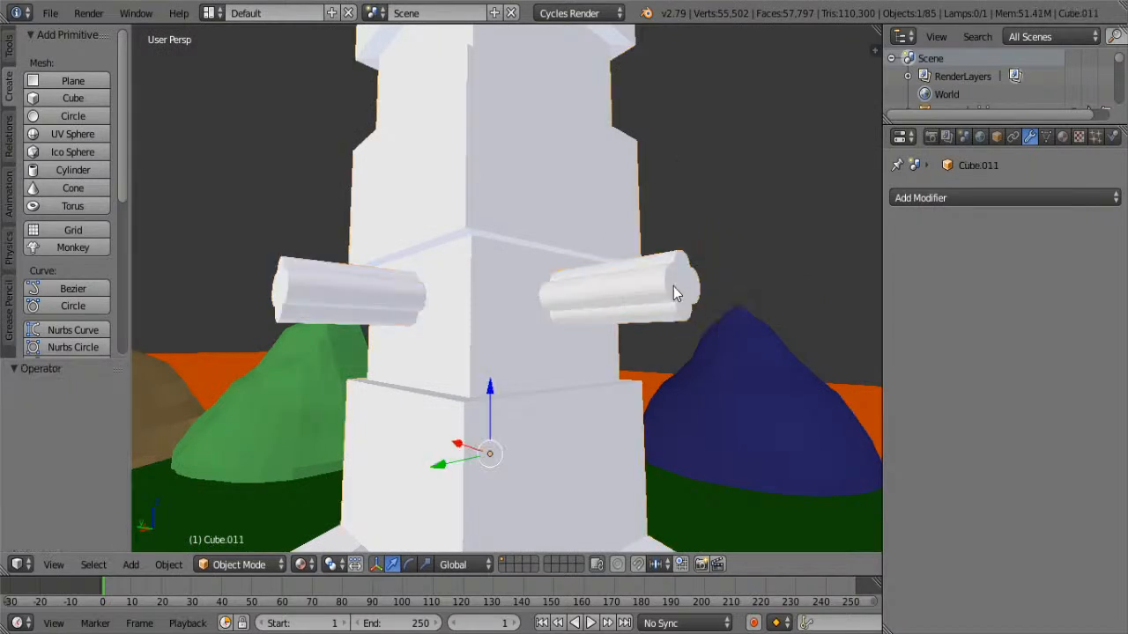
pyautogui.moveTo(674, 286); pyautogui.dragTo(605, 308, button='middle')
pyautogui.hotkey('ctrl', 'z')
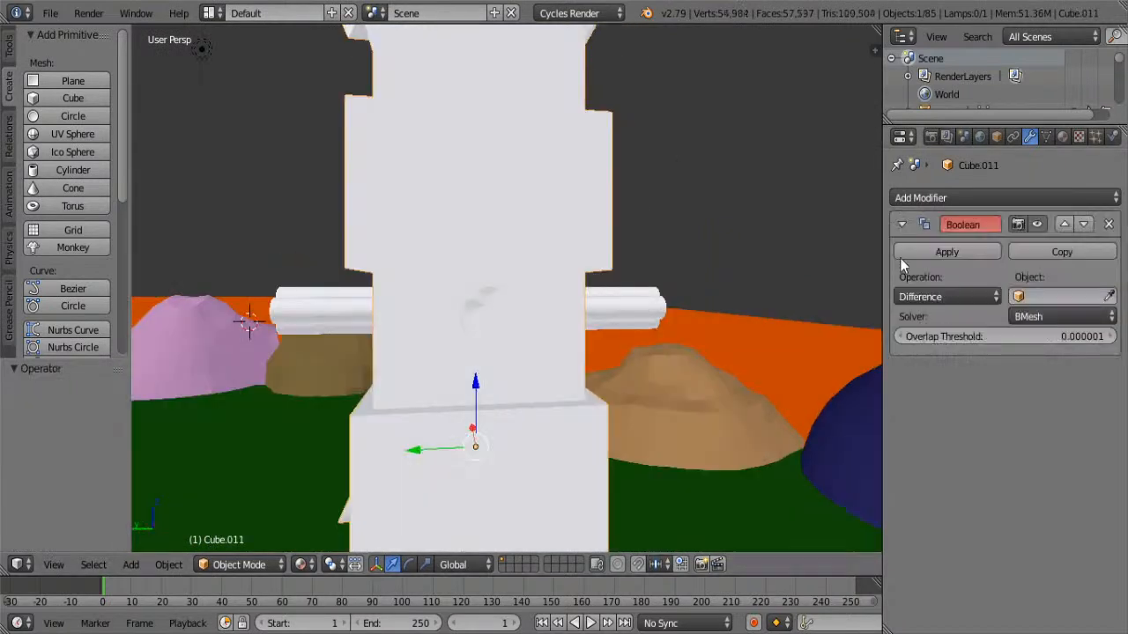
pyautogui.click(984, 299)
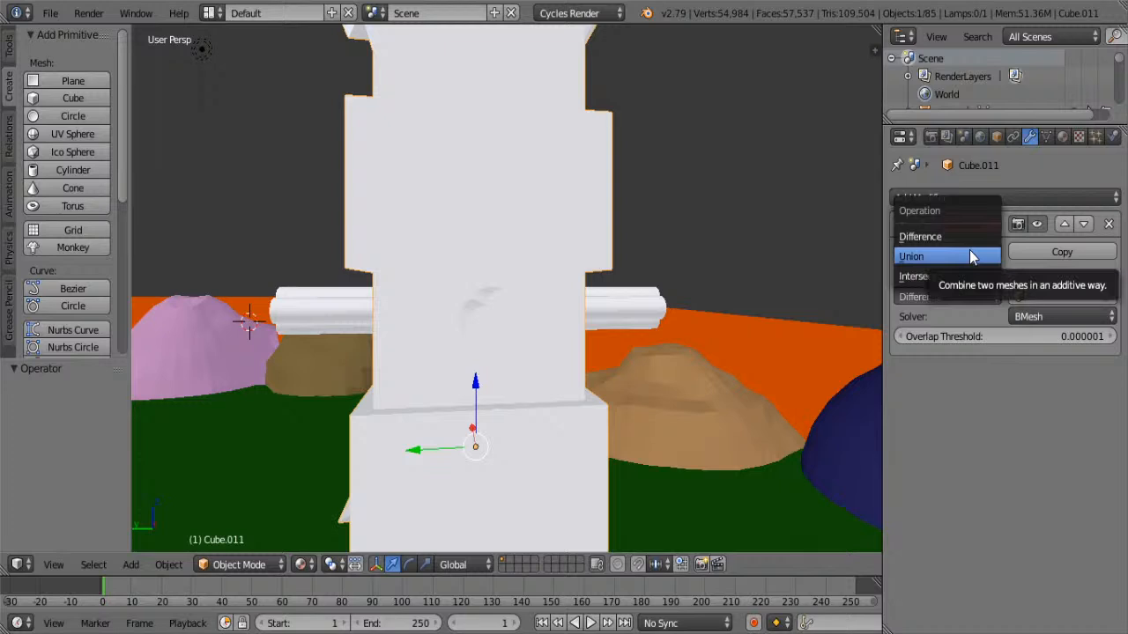
pyautogui.click(965, 300)
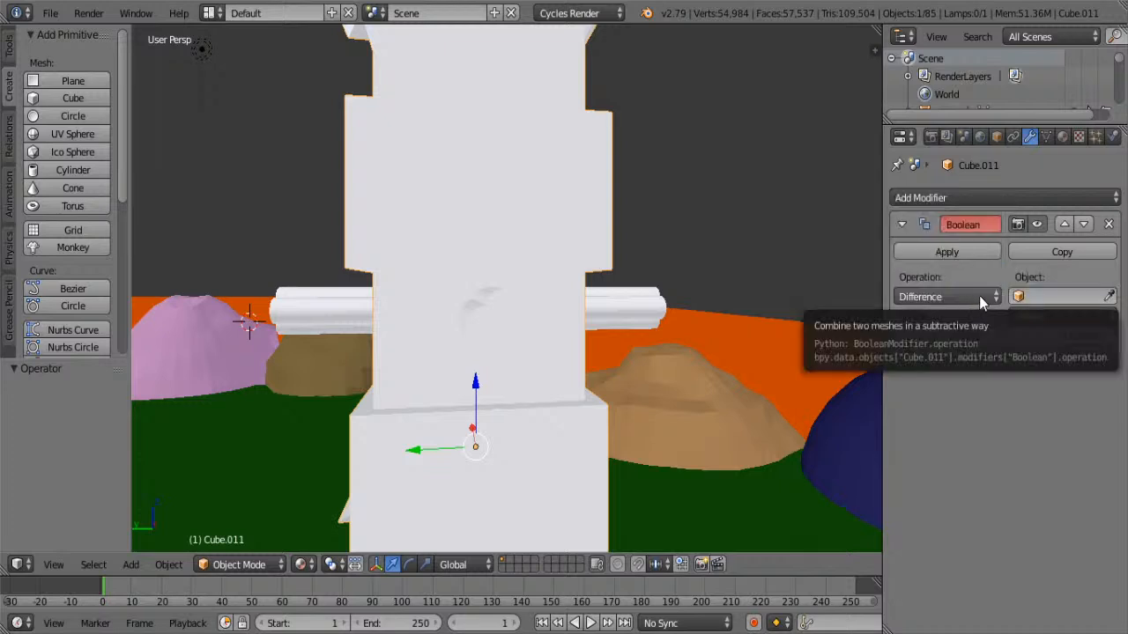
# Add a Boolean modifier to the clover bars with the tower as its object
pyautogui.moveTo(724, 336); pyautogui.dragTo(938, 286, button='middle')
pyautogui.rightClick(633, 325)
pyautogui.rightClick(587, 329)
pyautogui.click(1055, 199)
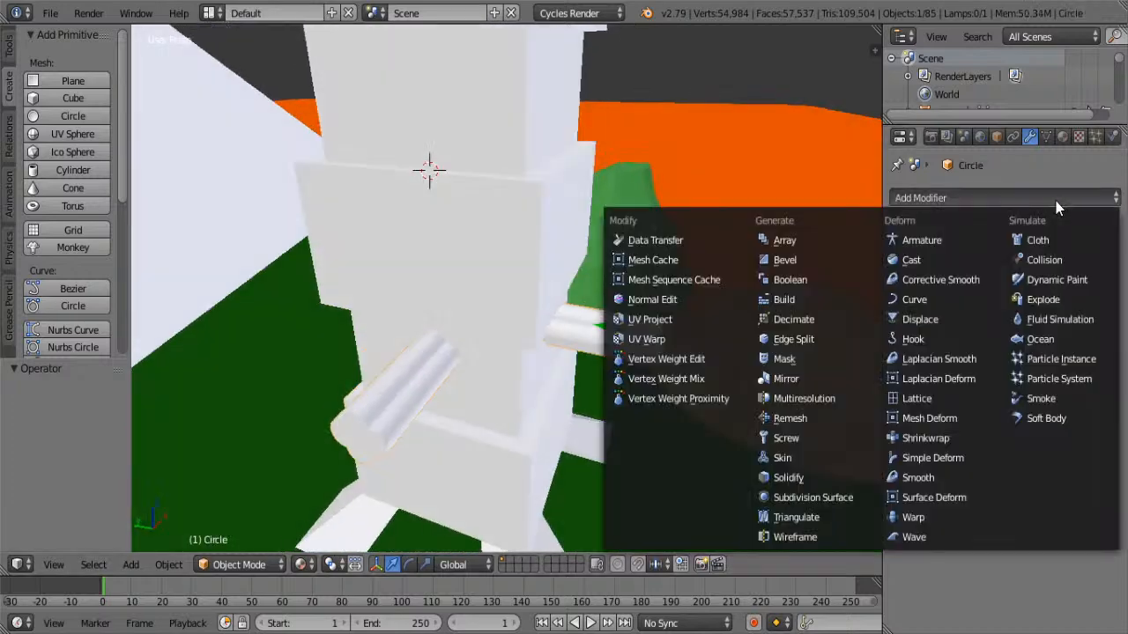
pyautogui.click(798, 280)
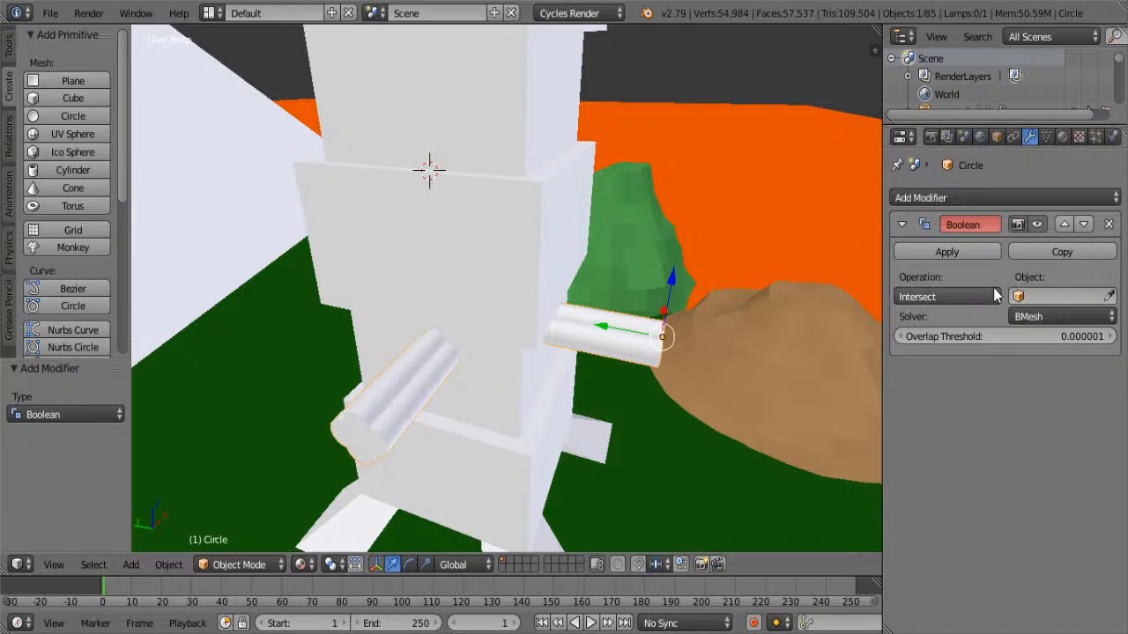
pyautogui.click(537, 260)
# Try Union and Difference on the clover bars' Boolean, and apply it as Intersect
pyautogui.click(942, 296)
pyautogui.click(938, 256)
pyautogui.click(945, 296)
pyautogui.click(925, 235)
pyautogui.click(932, 296)
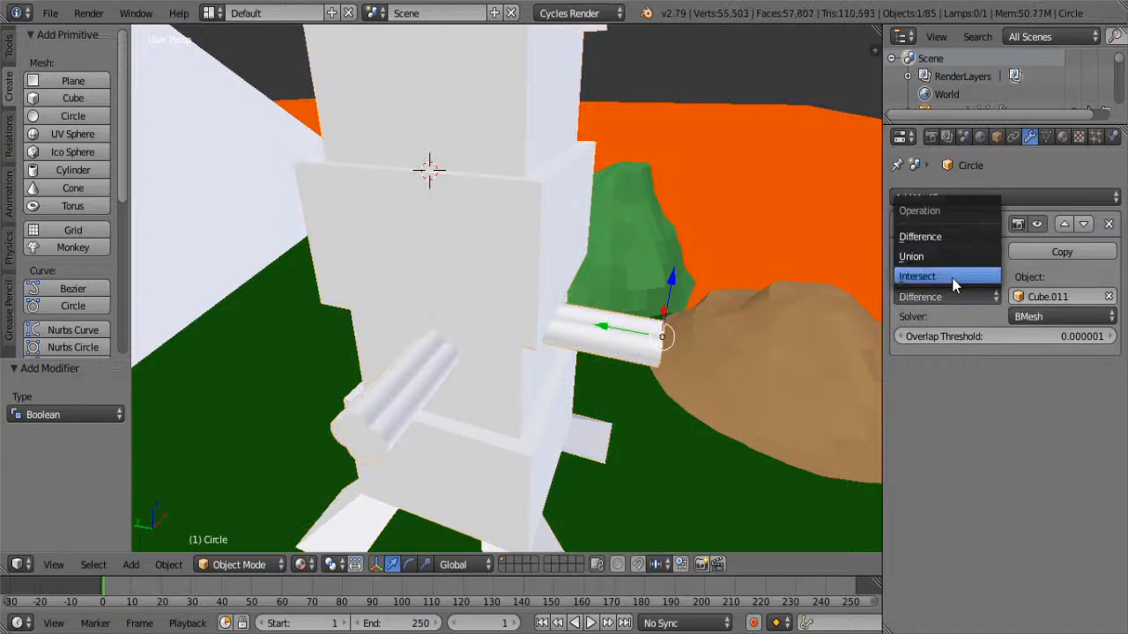
pyautogui.click(943, 274)
pyautogui.click(946, 252)
# Move the clover bars -0.199 along Y to inspect the Intersect result, and undo the move
pyautogui.moveTo(846, 295); pyautogui.dragTo(630, 287, button='middle')
pyautogui.click(717, 299)
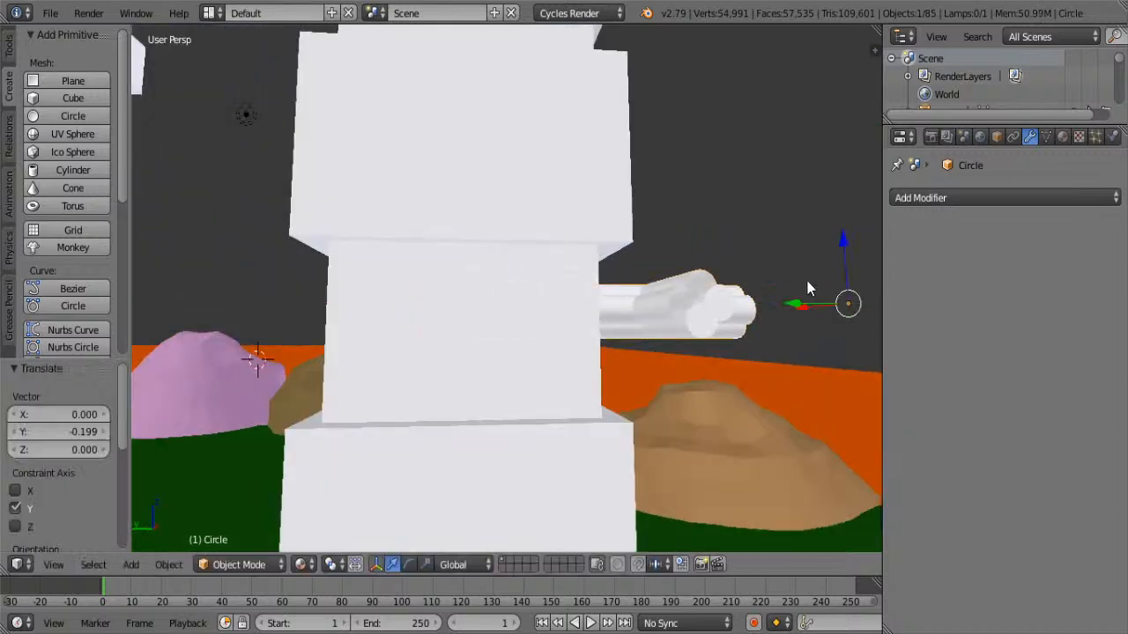
pyautogui.moveTo(717, 298); pyautogui.dragTo(683, 302, button='middle')
pyautogui.hotkey('ctrl', 'z')
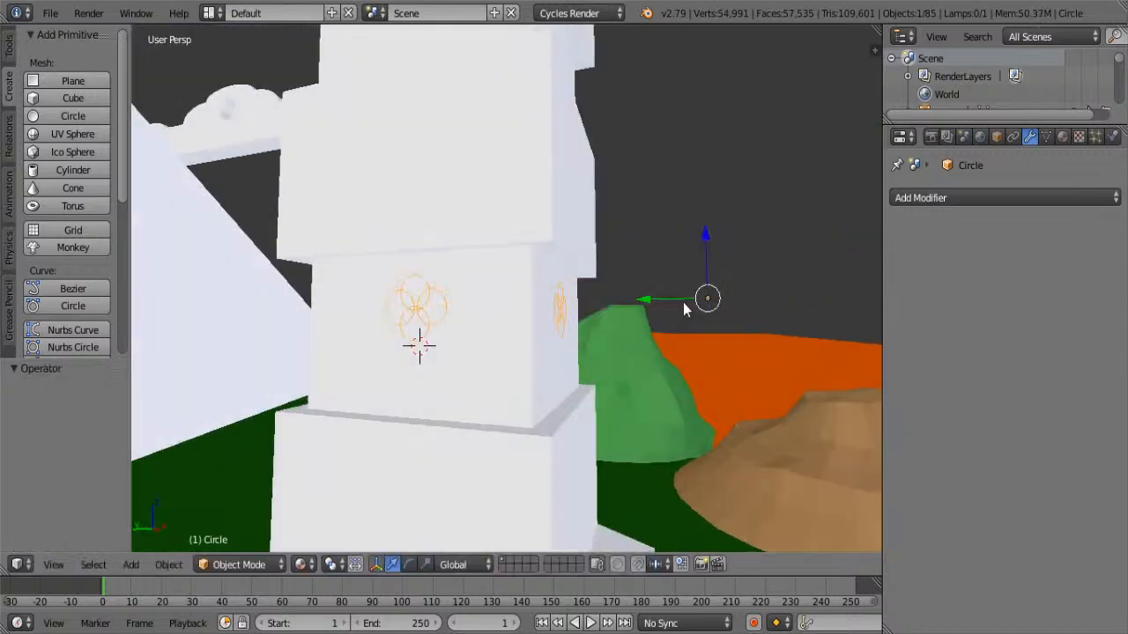
# Undo the Intersect Boolean applied to the clover bars
pyautogui.hotkey('ctrl', 'shift', 'z')
pyautogui.hotkey('ctrl', 'shift', 'z')
pyautogui.hotkey('ctrl', 'z')
pyautogui.hotkey('ctrl', 'z')
pyautogui.hotkey('ctrl', 'z')
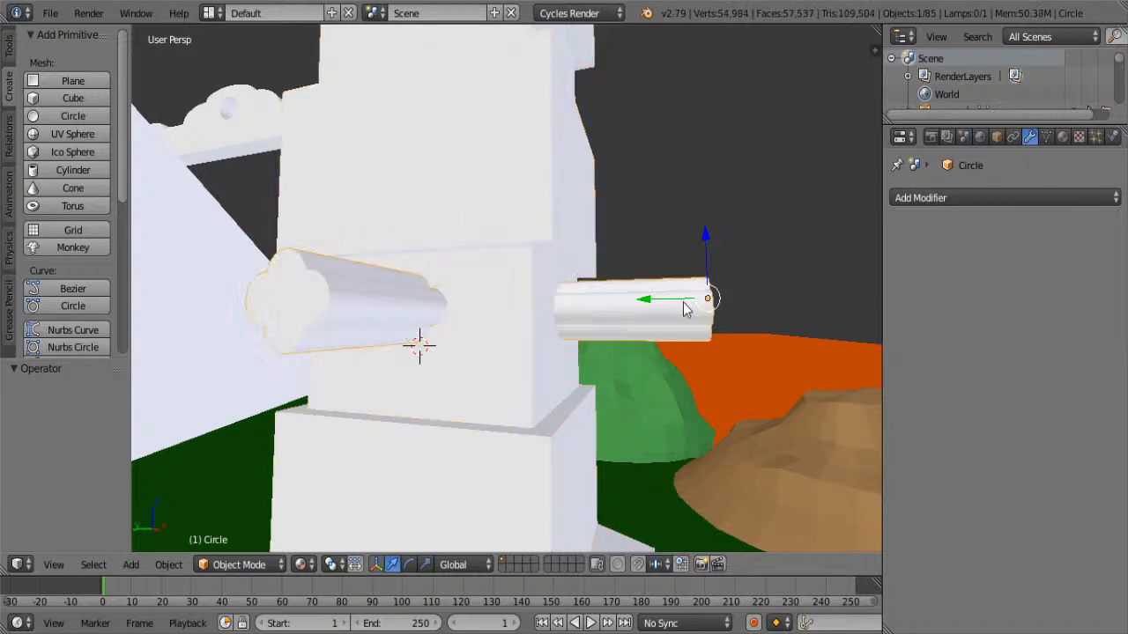
# Lower the crossed clover bars 0.015 along Z on the tower's lower section
pyautogui.moveTo(685, 308); pyautogui.dragTo(626, 340, button='middle')
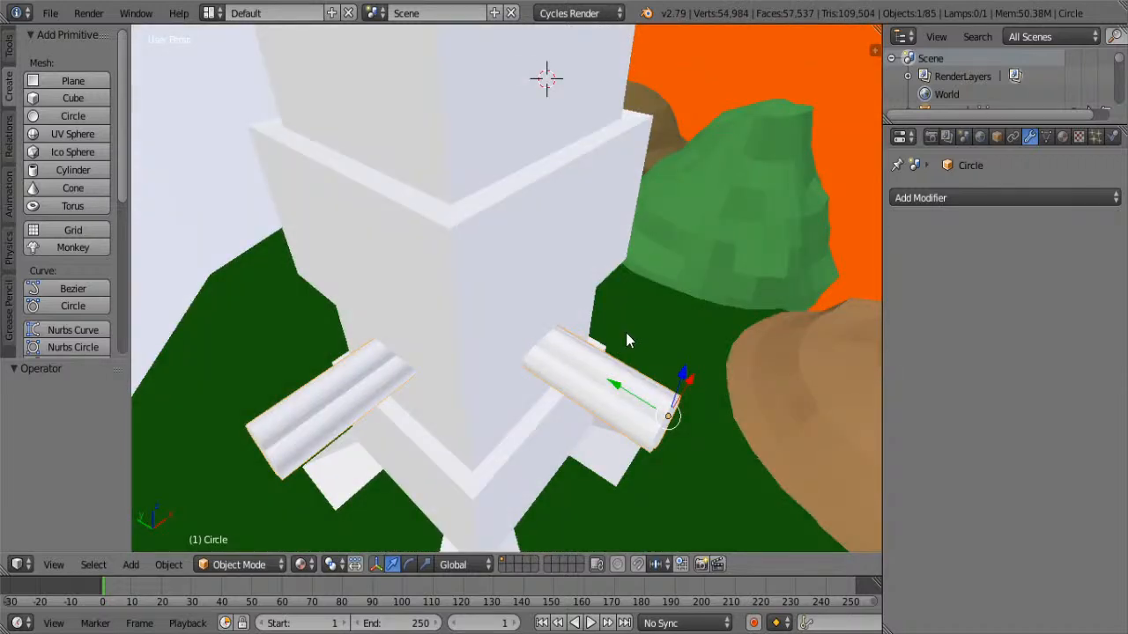
pyautogui.rightClick(621, 374)
pyautogui.click(624, 380)
pyautogui.moveTo(623, 381); pyautogui.dragTo(620, 291, button='middle')
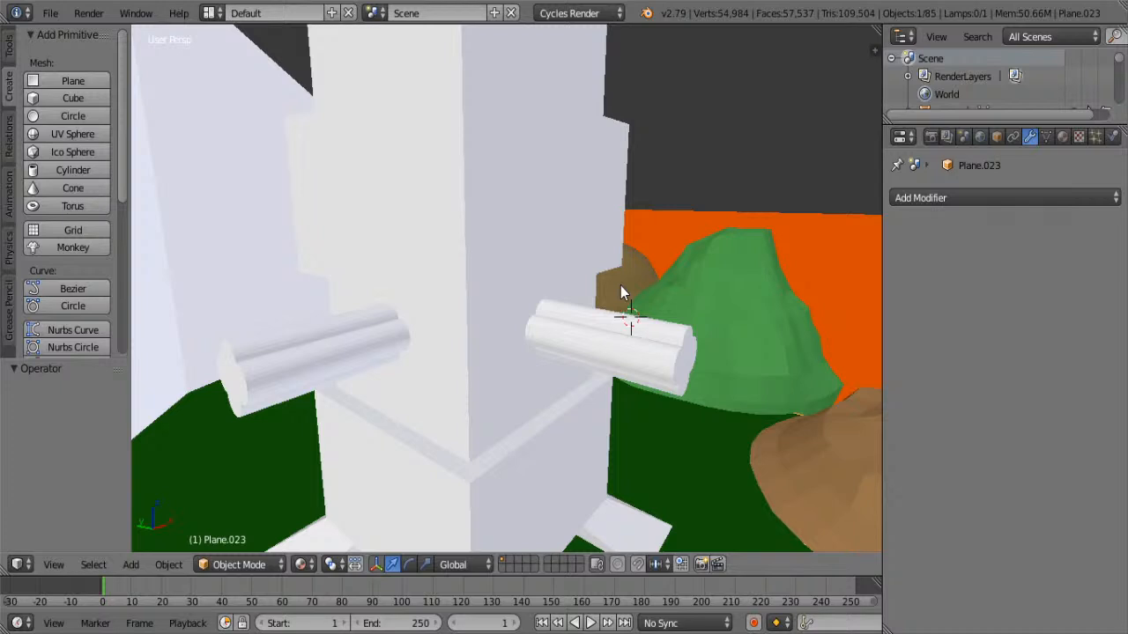
pyautogui.rightClick(608, 326)
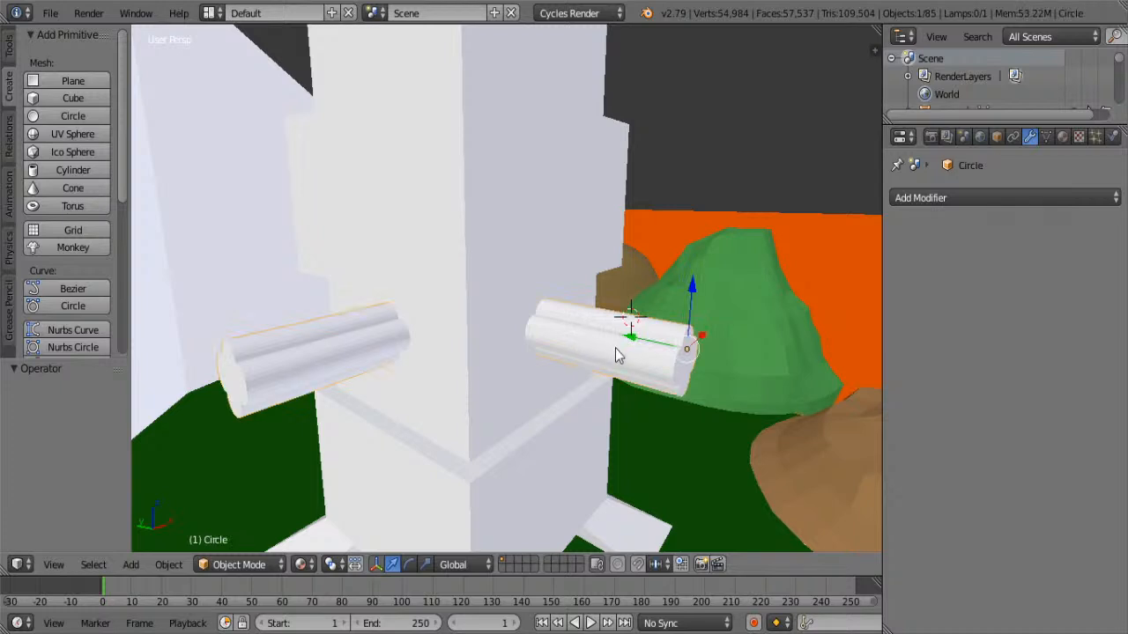
pyautogui.moveTo(692, 295); pyautogui.dragTo(667, 319)
pyautogui.moveTo(496, 378); pyautogui.dragTo(425, 351, button='middle')
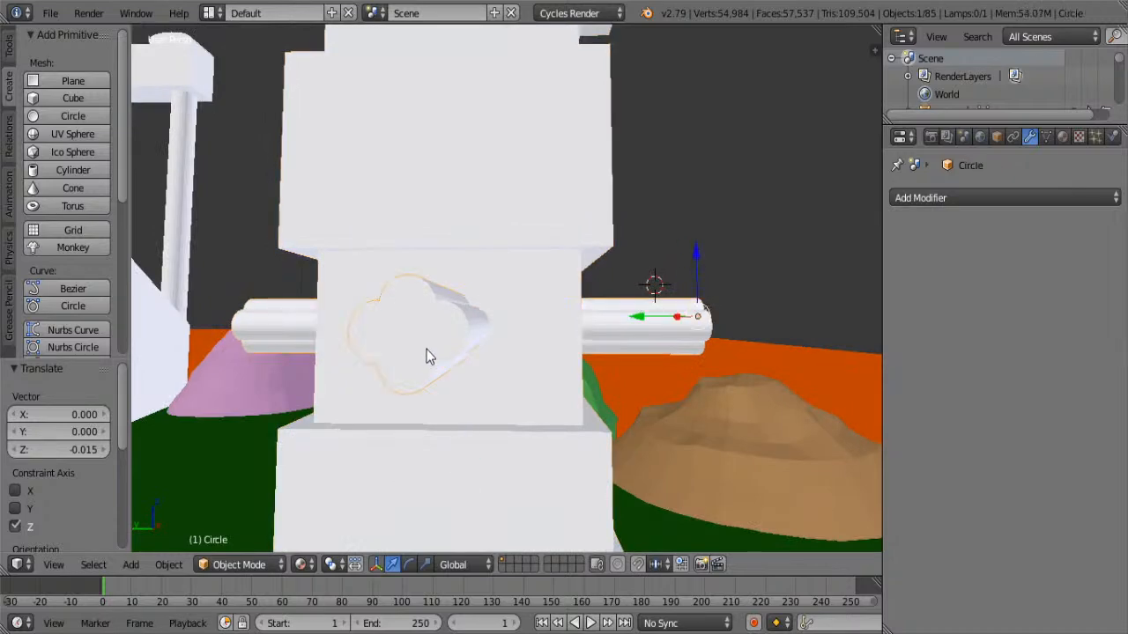
# Scale the whole mesh of the crossed clover bars by 1.504 in Edit Mode
pyautogui.press('Tab')
pyautogui.moveTo(430, 350); pyautogui.dragTo(536, 376, button='middle')
pyautogui.press('a')
pyautogui.press('s')
pyautogui.click(543, 335)
pyautogui.scroll(-6, 575, 338)
pyautogui.scroll(1, 536, 376)
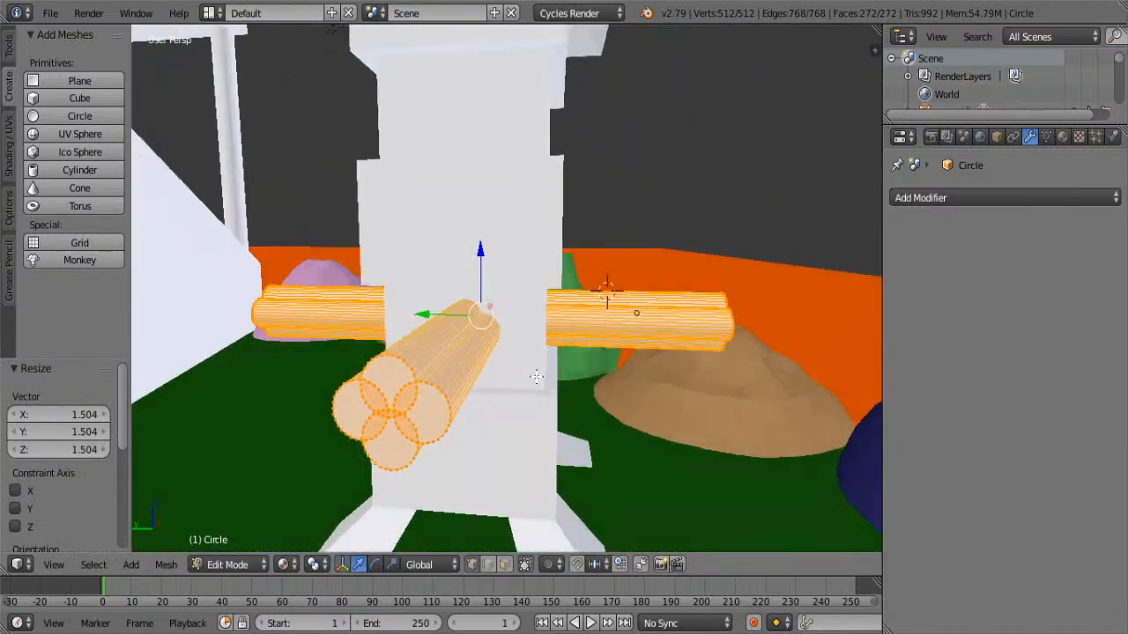
pyautogui.press('Tab')
# Return to Object Mode, select the tower body and remove its leftover Boolean modifier
pyautogui.rightClick(564, 293)
pyautogui.rightClick(548, 268)
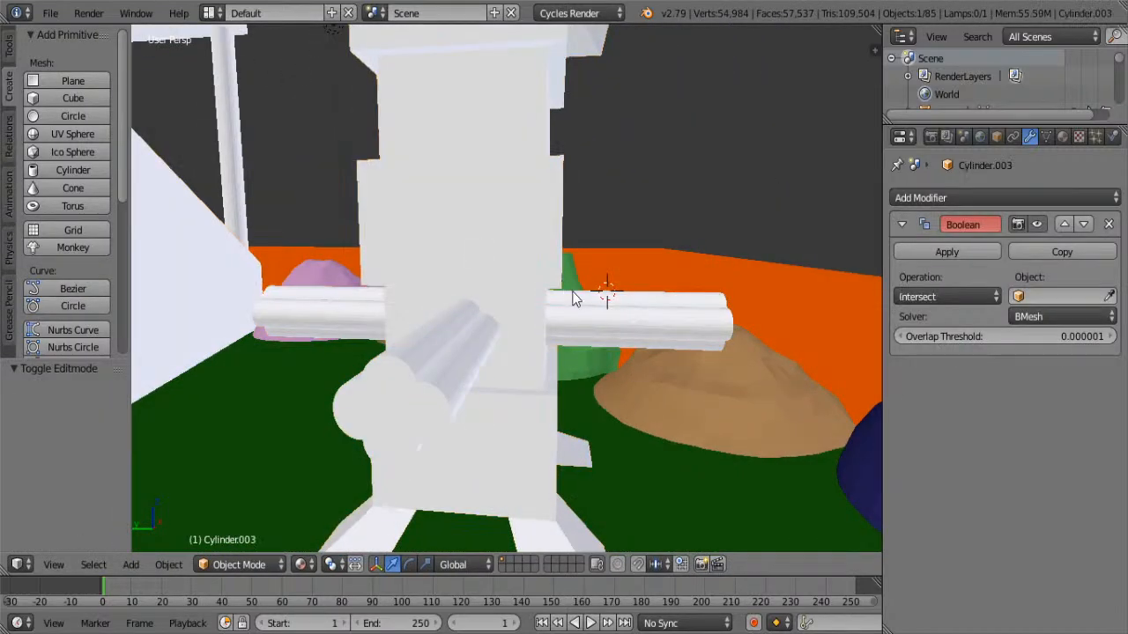
pyautogui.rightClick(546, 274)
pyautogui.moveTo(546, 274); pyautogui.dragTo(617, 370, button='middle')
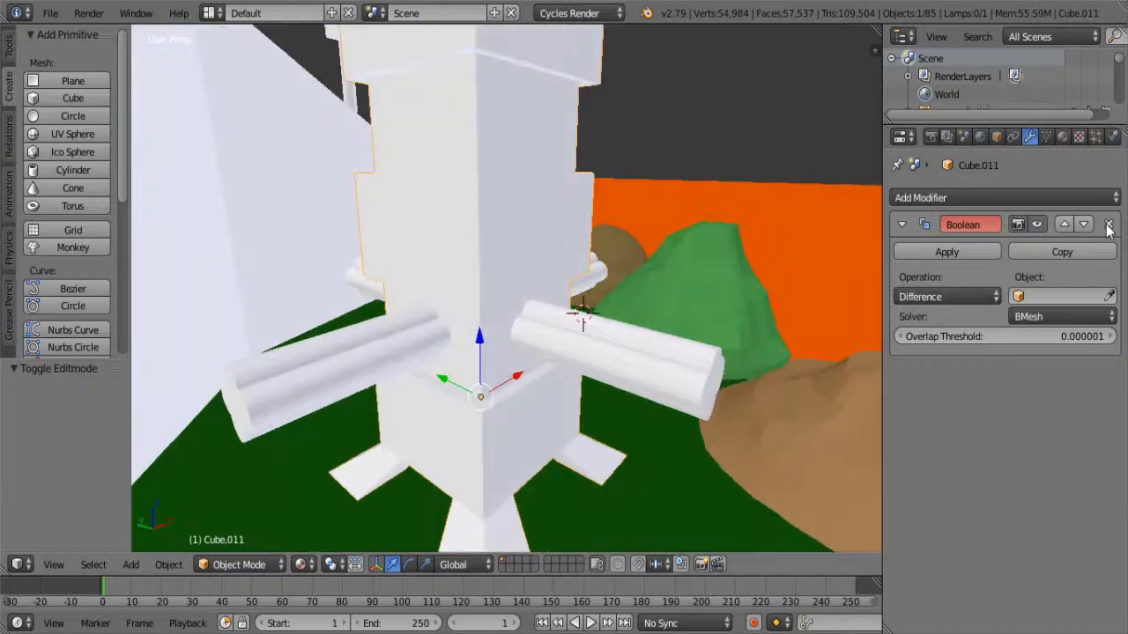
pyautogui.moveTo(696, 394); pyautogui.dragTo(688, 367, button='middle')
pyautogui.click(688, 366)
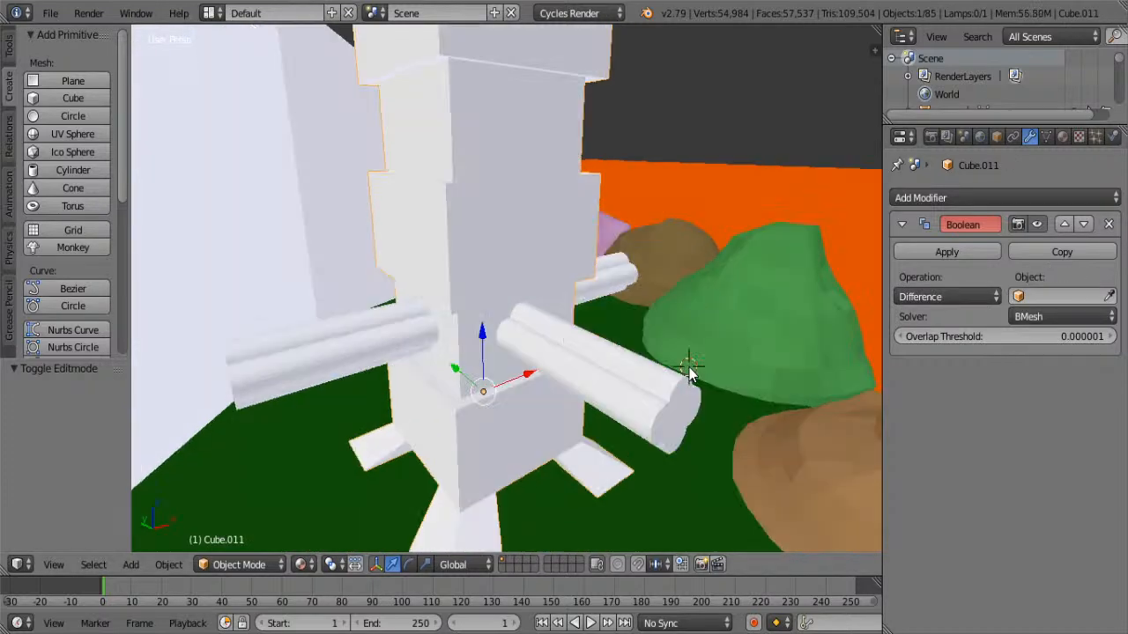
pyautogui.click(1110, 224)
pyautogui.click(1093, 199)
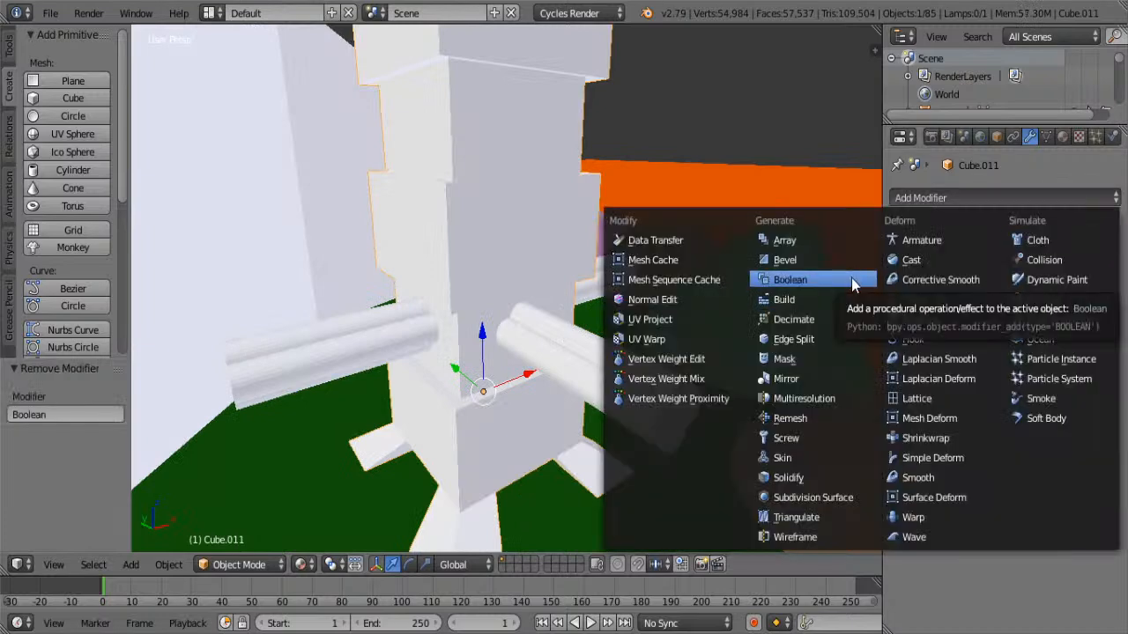
pyautogui.click(786, 260)
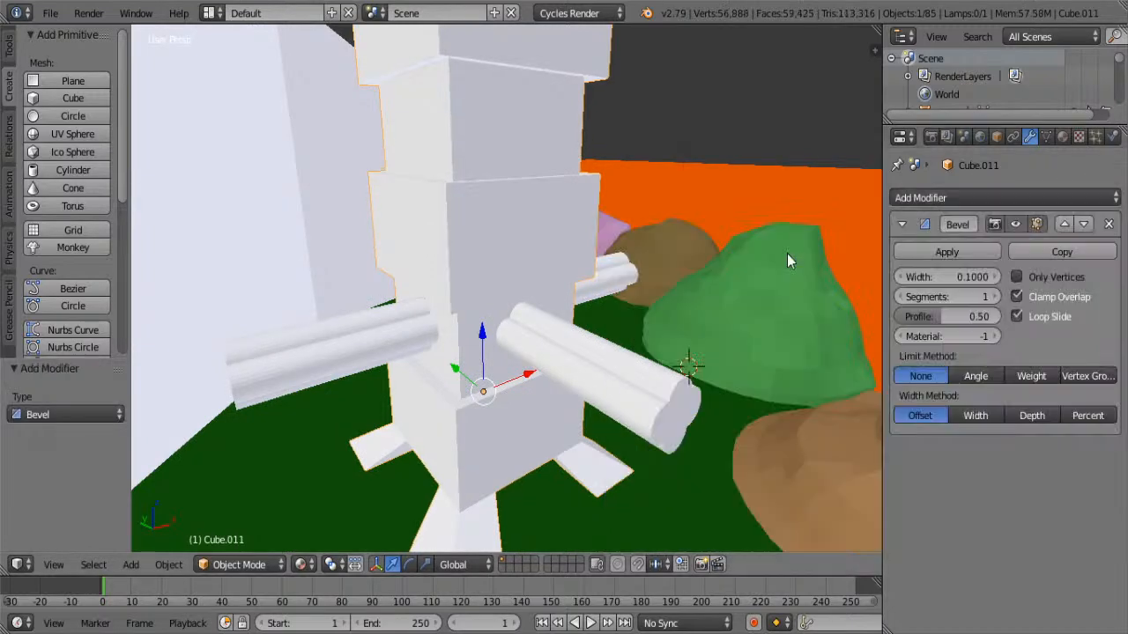
pyautogui.click(1108, 223)
# Cut the crossed clover bars out of the tower body with an applied Boolean Difference modifier, setting the overlap threshold to 0.00013
pyautogui.click(1071, 199)
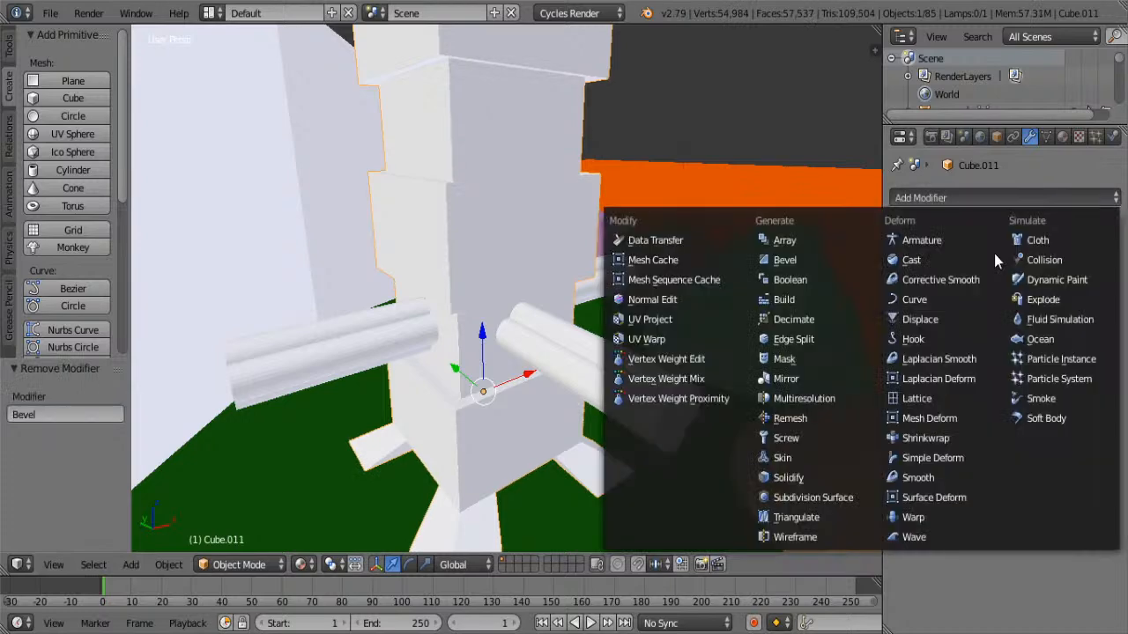
pyautogui.click(786, 281)
pyautogui.click(956, 296)
pyautogui.click(920, 236)
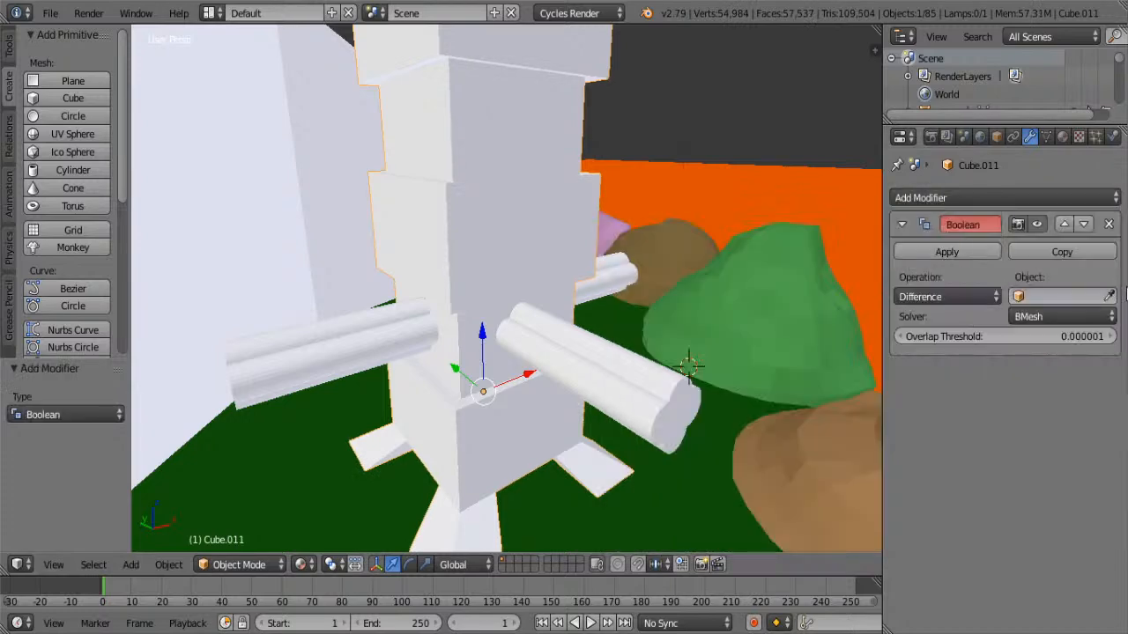
pyautogui.click(1108, 296)
pyautogui.click(686, 370)
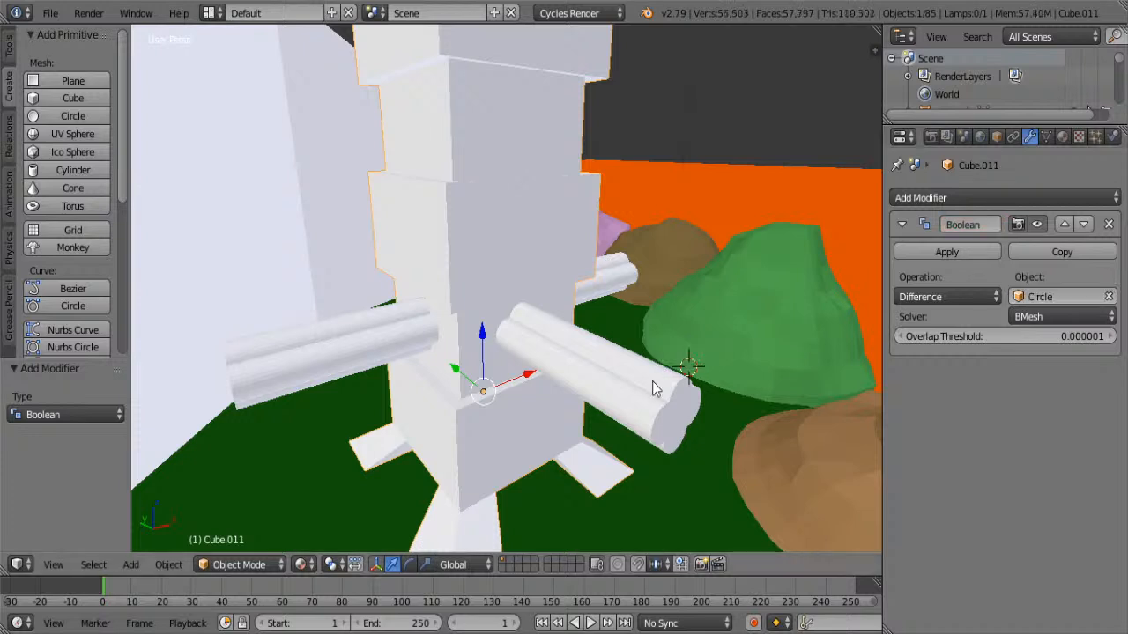
pyautogui.moveTo(1033, 340); pyautogui.dragTo(1047, 340)
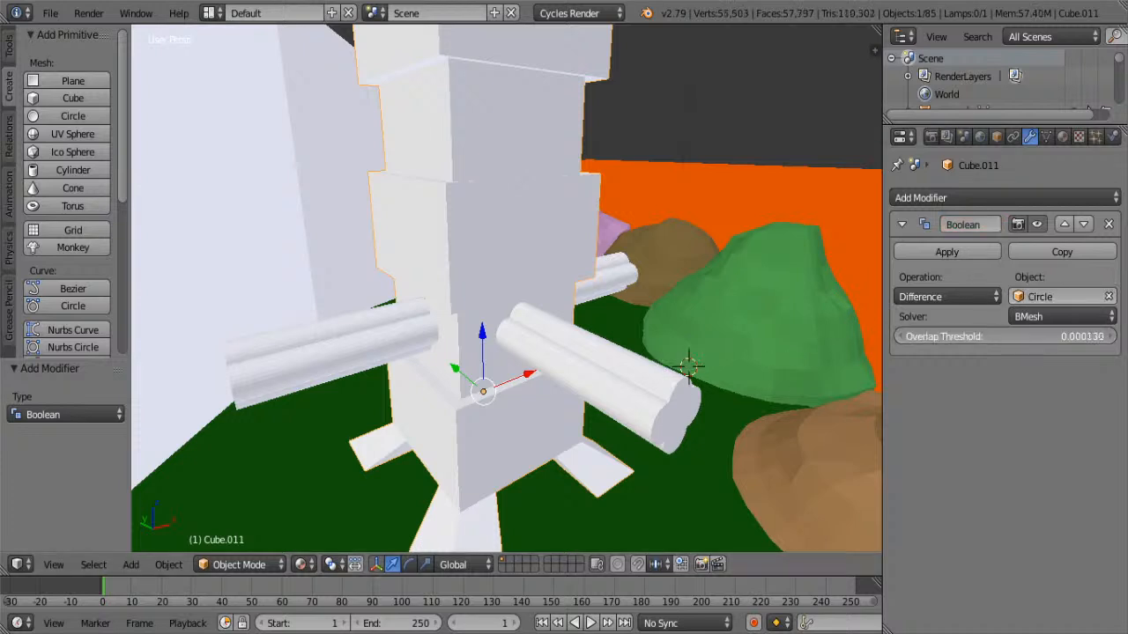
pyautogui.click(934, 252)
# Raise the clover bars 0.157 along Z to inspect the cut openings in the tower, and undo the move
pyautogui.rightClick(591, 359)
pyautogui.press('g')
pyautogui.press('z')
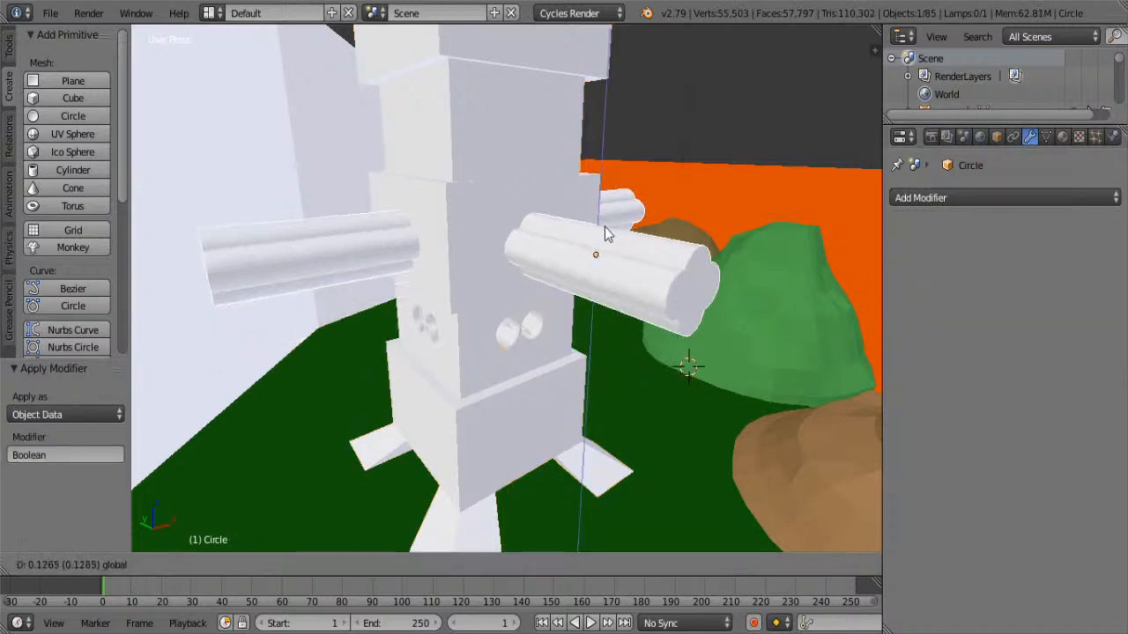
pyautogui.click(604, 227)
pyautogui.moveTo(586, 314); pyautogui.dragTo(529, 369, button='middle')
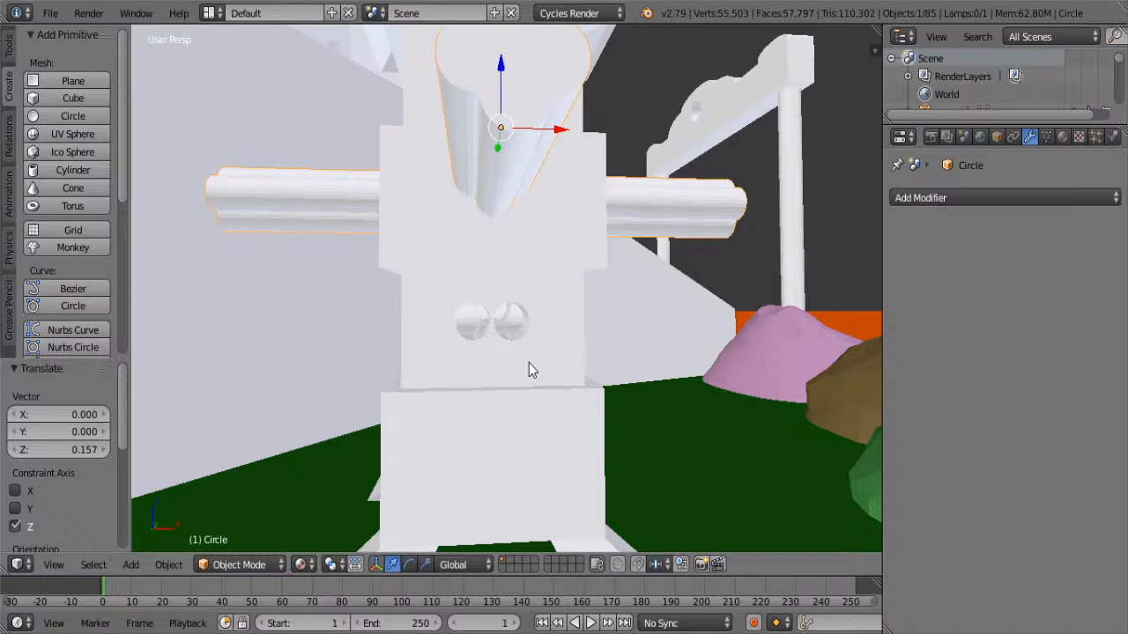
pyautogui.hotkey('ctrl', 'z')
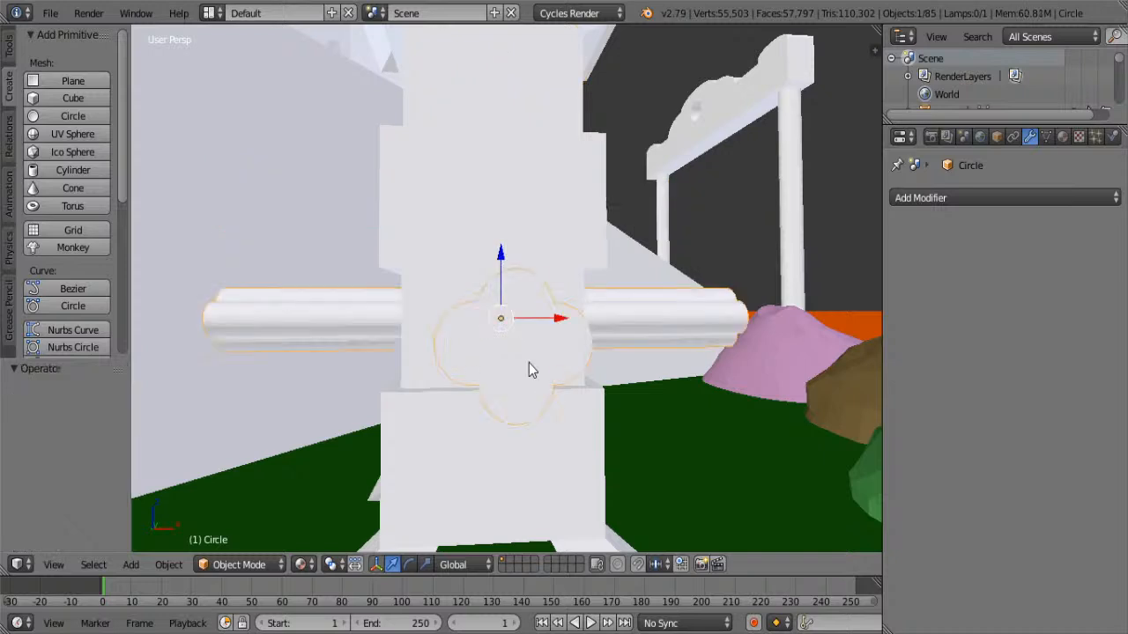
# Deselect everything and examine the small tower and rock border within the whole building scene
pyautogui.rightClick(778, 222)
pyautogui.moveTo(763, 201); pyautogui.dragTo(596, 222, button='middle')
pyautogui.scroll(-5, 604, 227)
pyautogui.scroll(-5, 599, 234)
pyautogui.scroll(-3, 576, 236)
pyautogui.press('a')
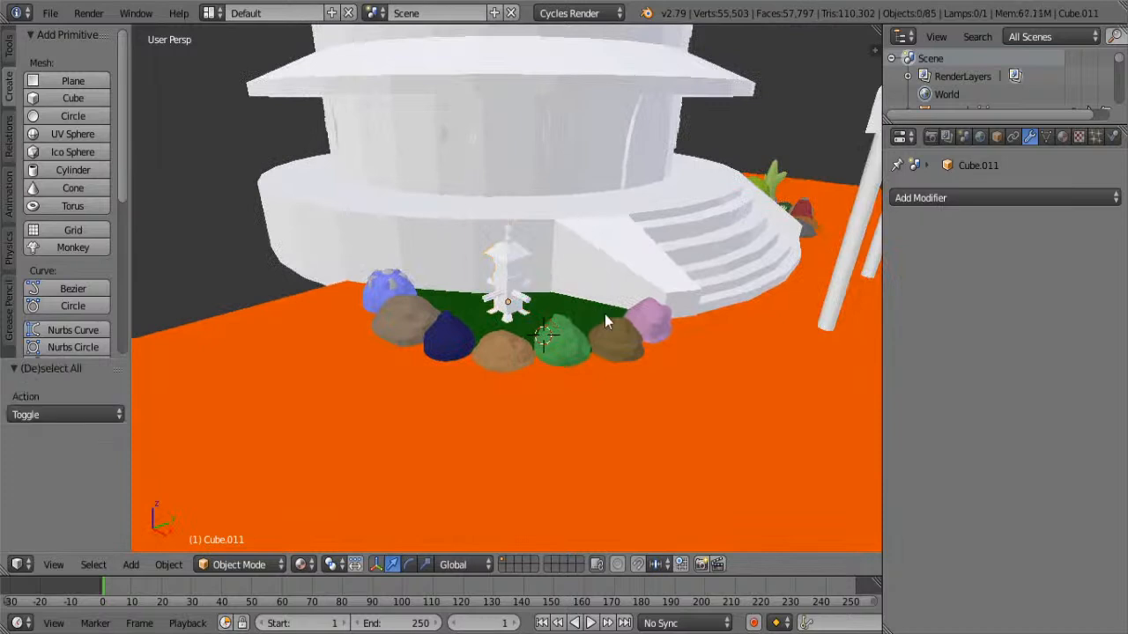
pyautogui.moveTo(758, 165); pyautogui.dragTo(713, 323, button='middle')
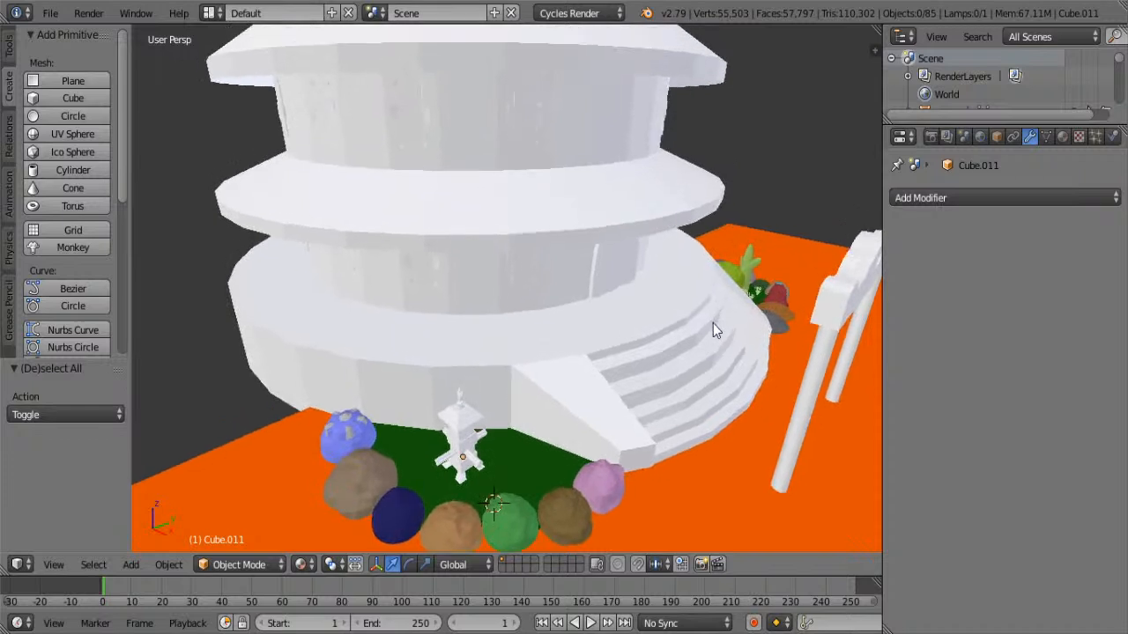
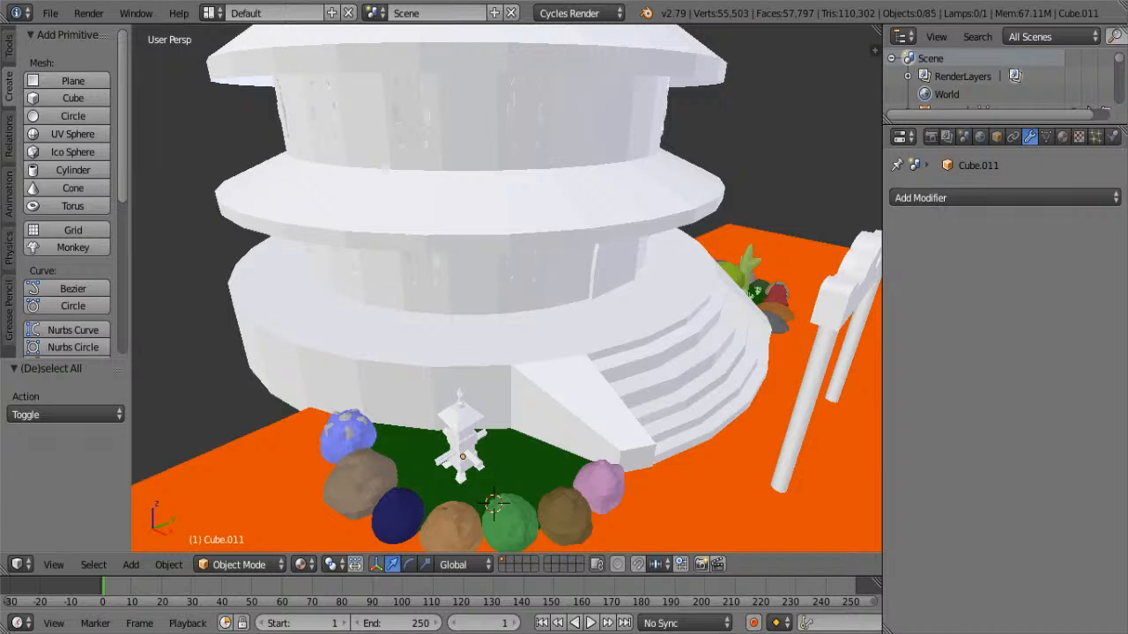
# Add a circle mesh on the orange ground beside the grey-brown rock and enter Edit Mode
pyautogui.scroll(2, 452, 450)
pyautogui.scroll(-4, 452, 450)
pyautogui.click(332, 467)
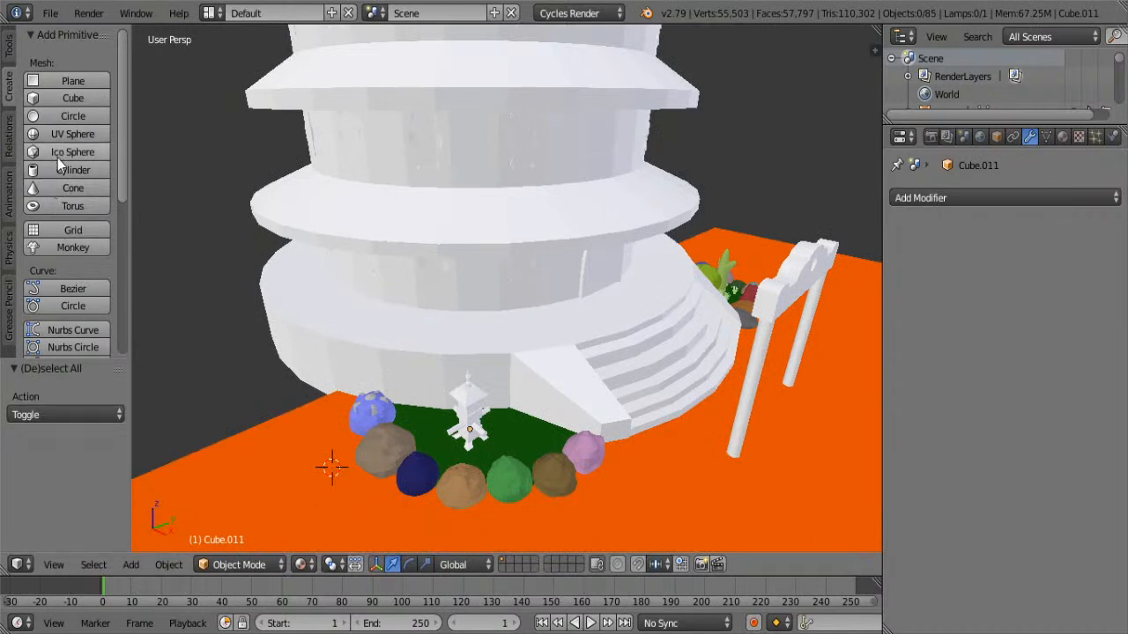
pyautogui.click(56, 115)
pyautogui.moveTo(319, 346); pyautogui.dragTo(578, 238, button='middle')
pyautogui.press('Tab')
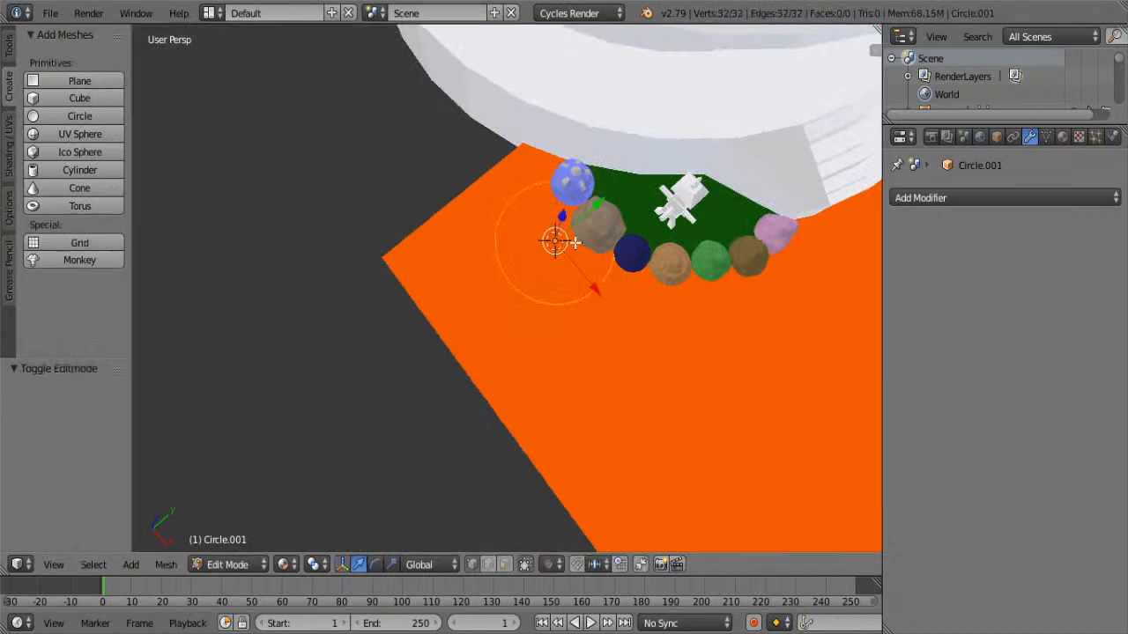
# Add a second 32-vertex circle of radius 1 to the mesh and move it about -1.43 along Y
pyautogui.click(84, 117)
pyautogui.press('g')
pyautogui.press('y')
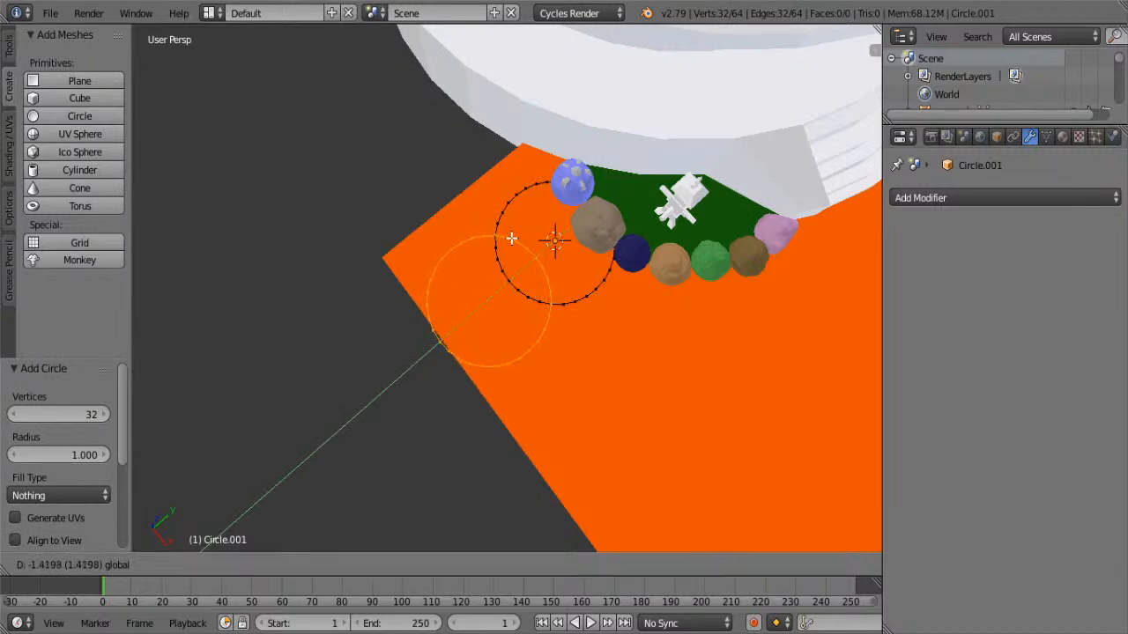
pyautogui.click(511, 238)
# Add a third 32-vertex circle of radius 1 and move it about -0.873 along Y and 1.301 along X
pyautogui.moveTo(511, 237); pyautogui.dragTo(458, 312, button='middle')
pyautogui.scroll(3, 452, 307)
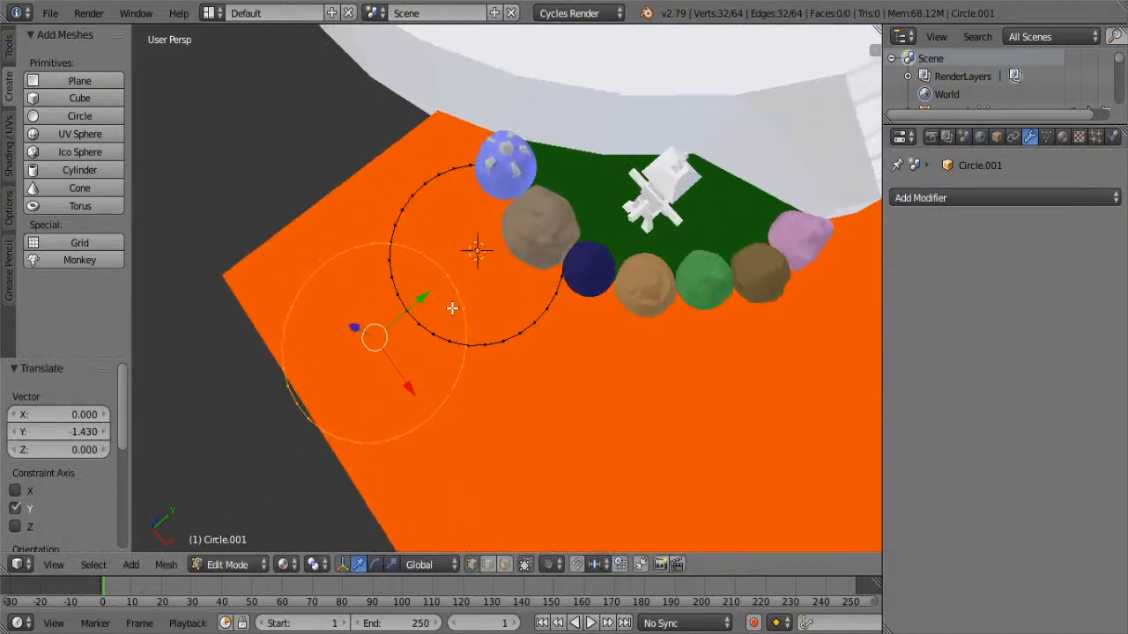
pyautogui.click(64, 116)
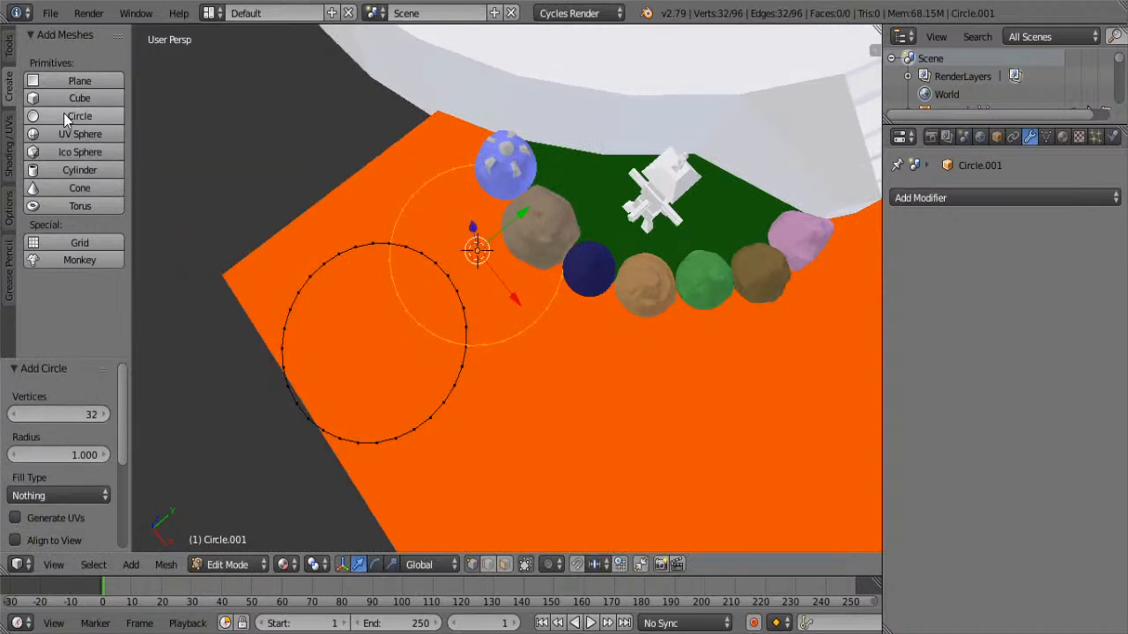
pyautogui.press('g')
pyautogui.press('y')
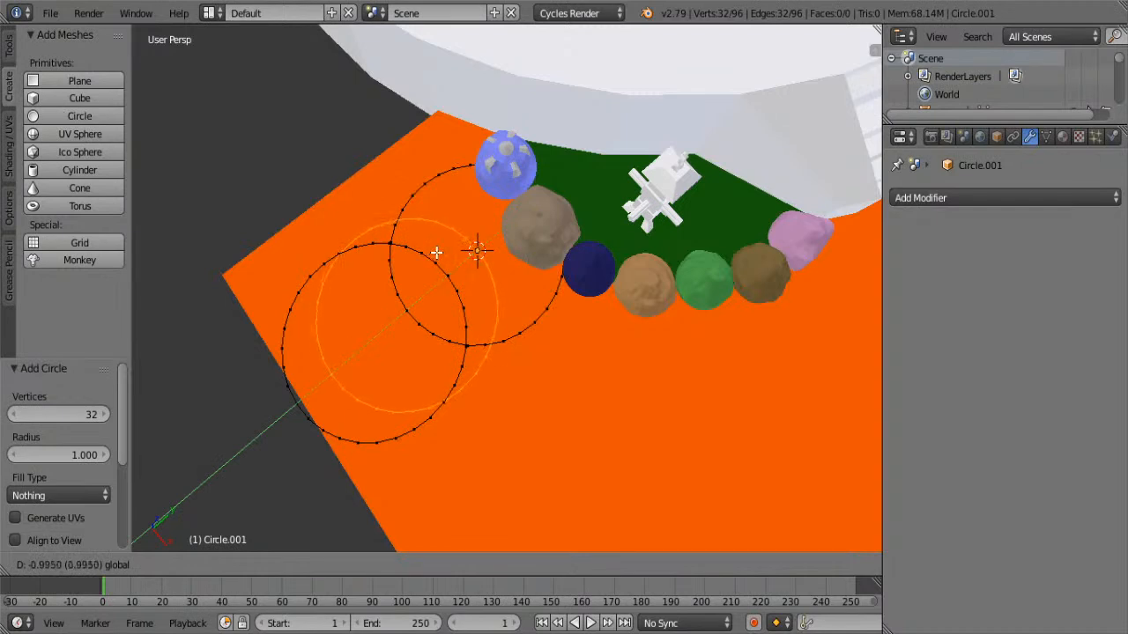
pyautogui.click(444, 273)
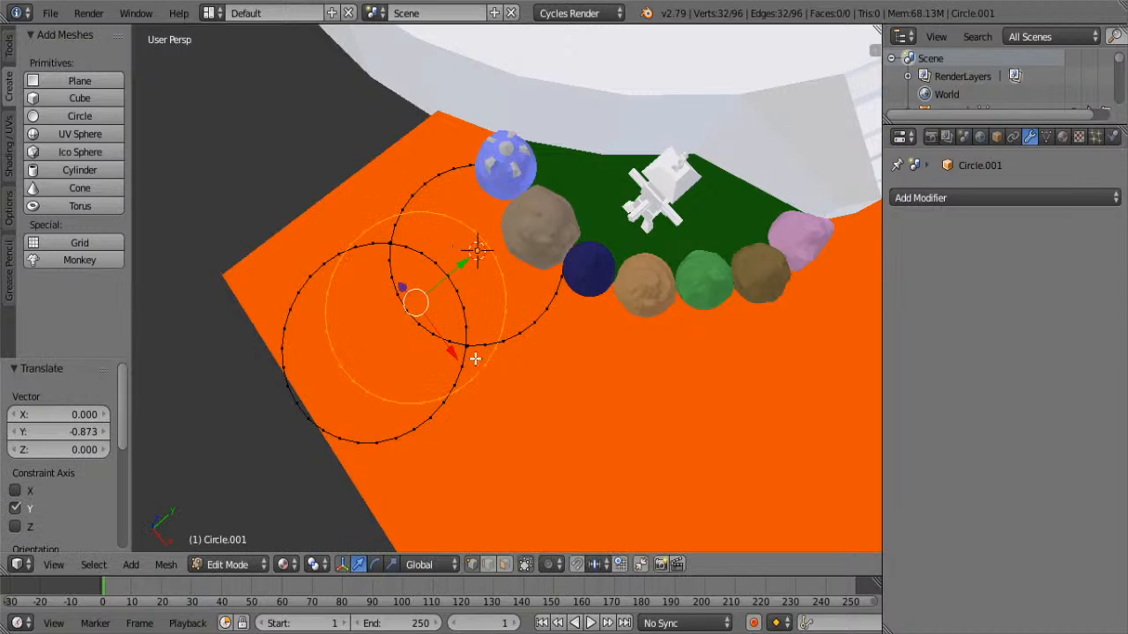
pyautogui.press('g')
pyautogui.press('x')
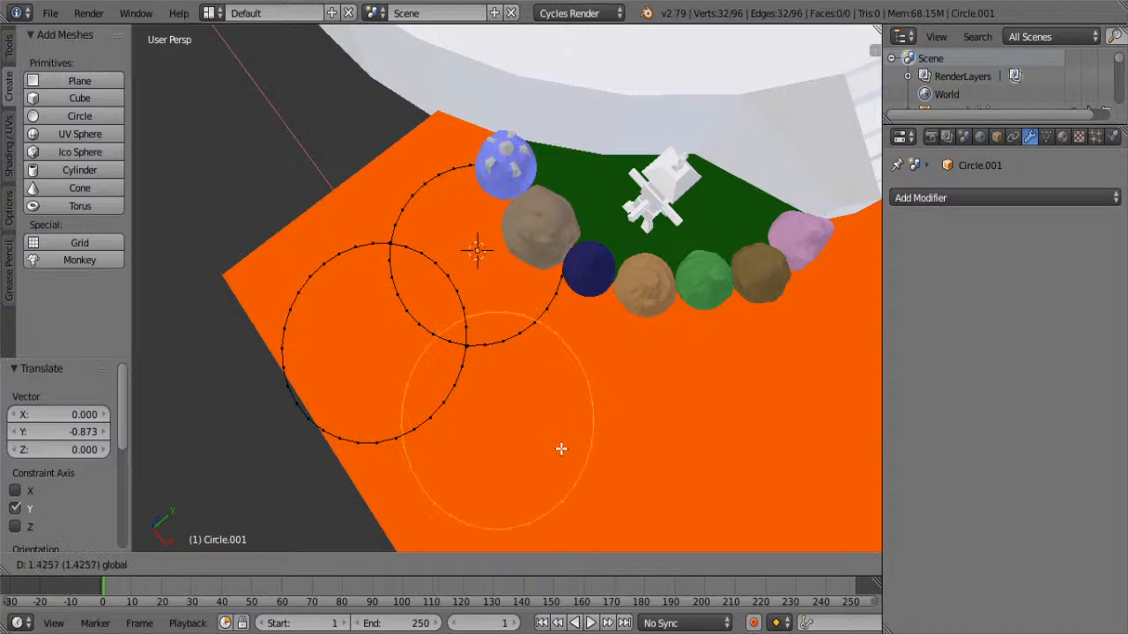
pyautogui.click(549, 440)
# Adjust the third circle's overlap with the other two by moving it about -0.32 along X and 0.068 along Y
pyautogui.moveTo(533, 378); pyautogui.dragTo(637, 423, button='middle')
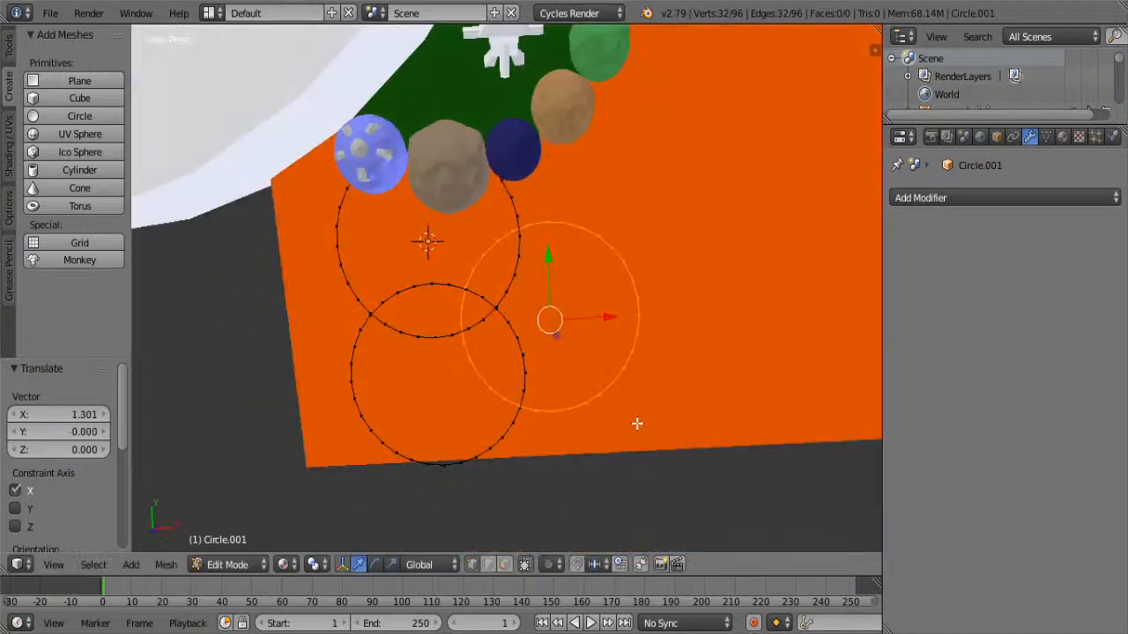
pyautogui.moveTo(562, 279); pyautogui.dragTo(556, 267, button='middle')
pyautogui.press('g')
pyautogui.press('x')
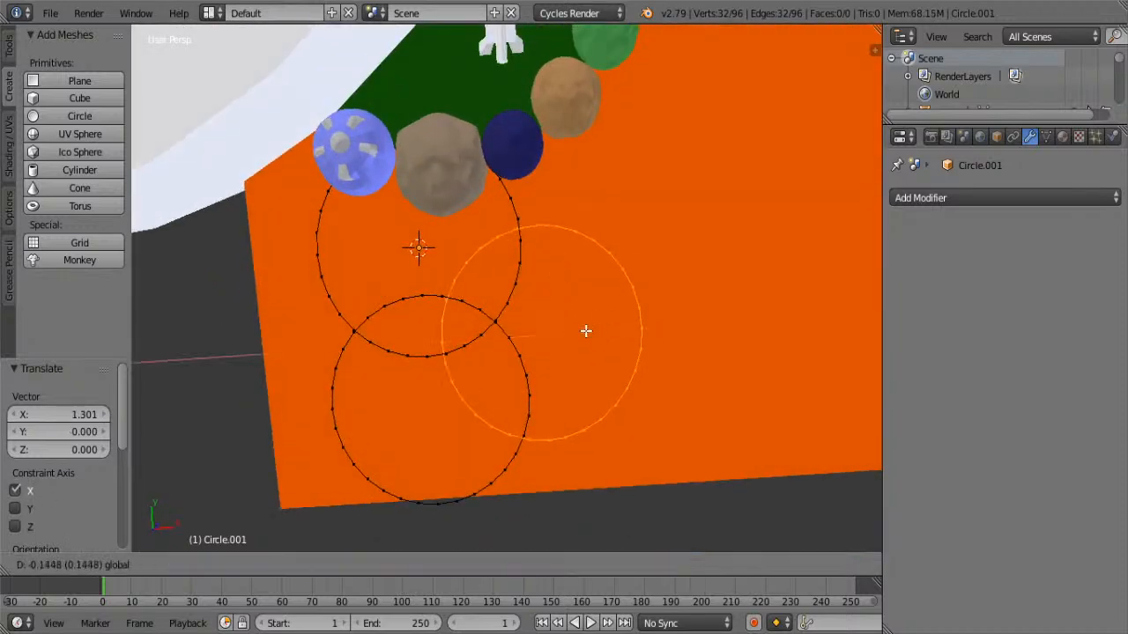
pyautogui.click(567, 320)
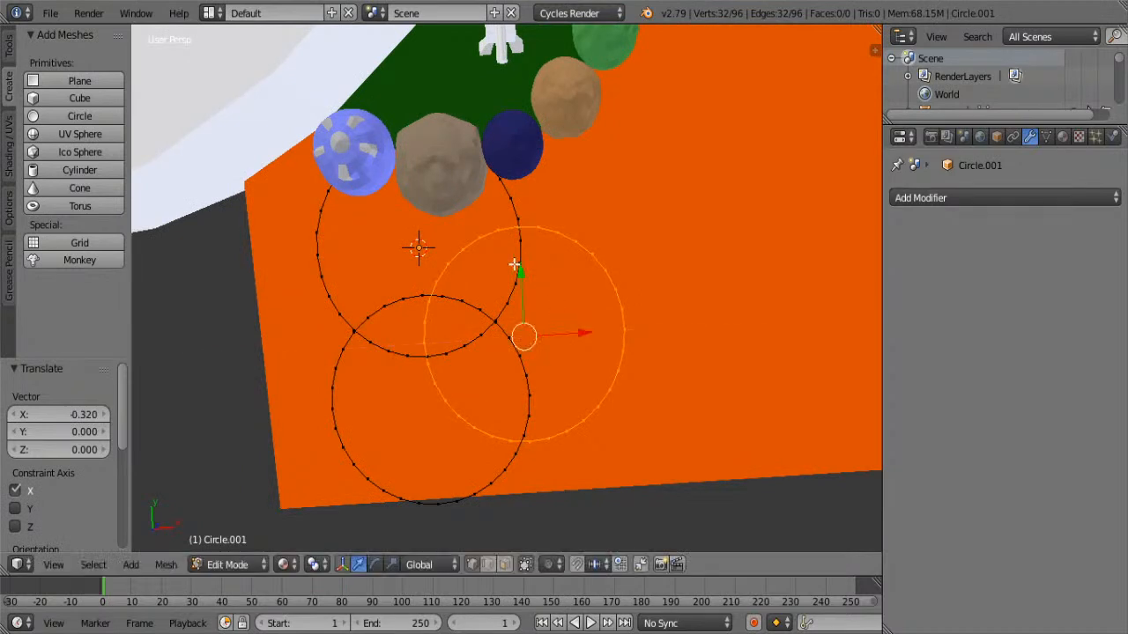
pyautogui.press('g')
pyautogui.press('y')
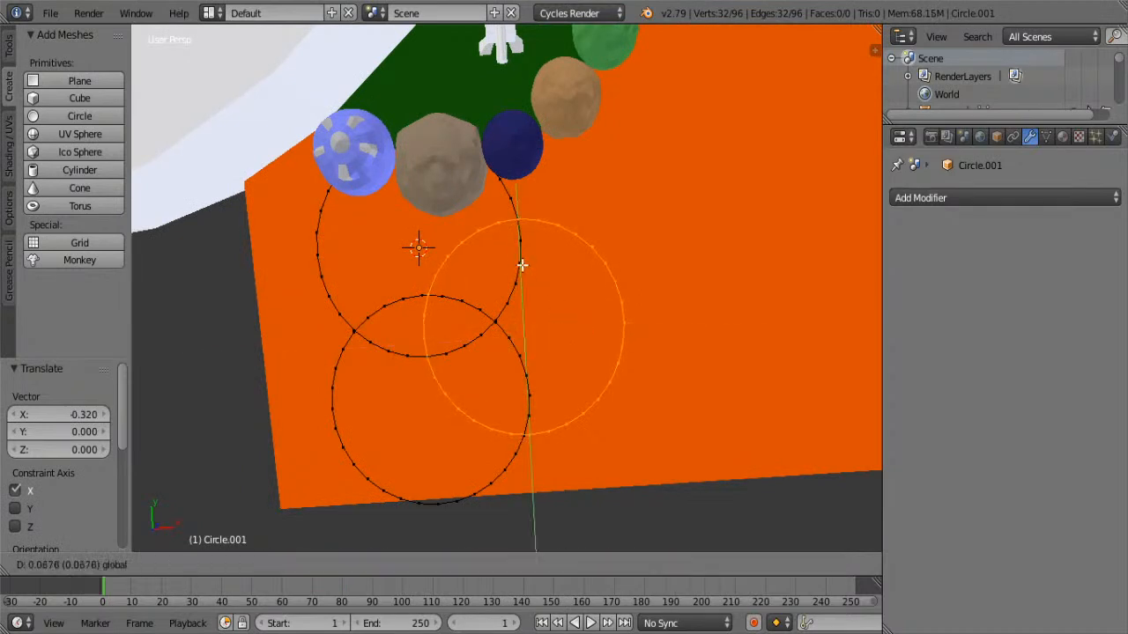
pyautogui.click(521, 261)
# Duplicate the third circle and move the copy about -1.979 along X to form the fourth clover lobe
pyautogui.hotkey('shift', 'd')
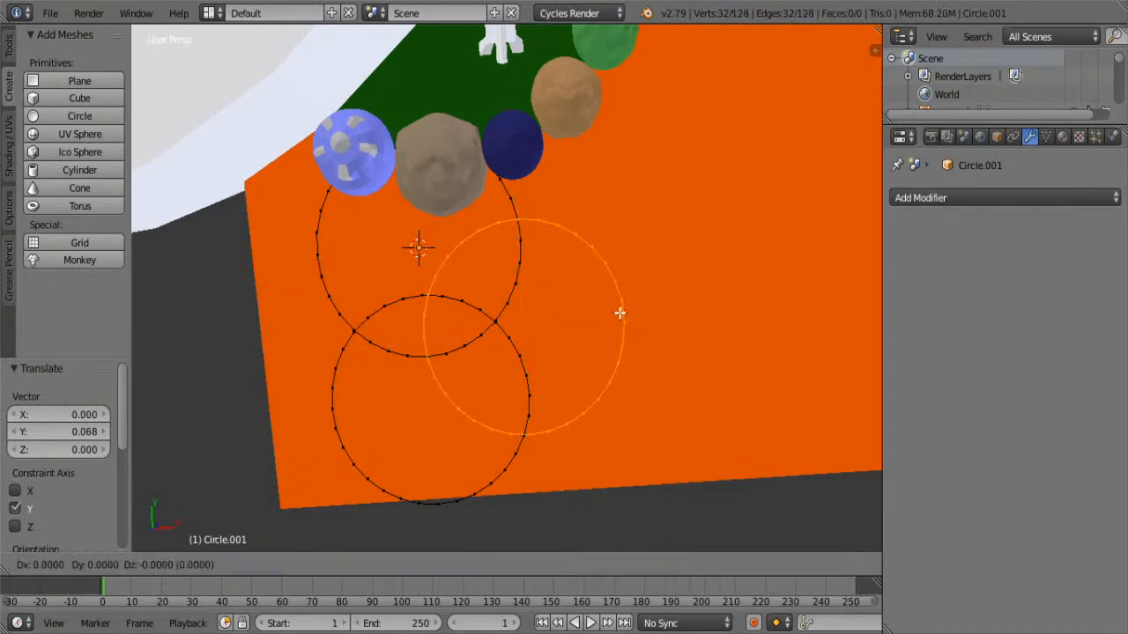
pyautogui.rightClick(619, 313)
pyautogui.moveTo(569, 325); pyautogui.dragTo(390, 326)
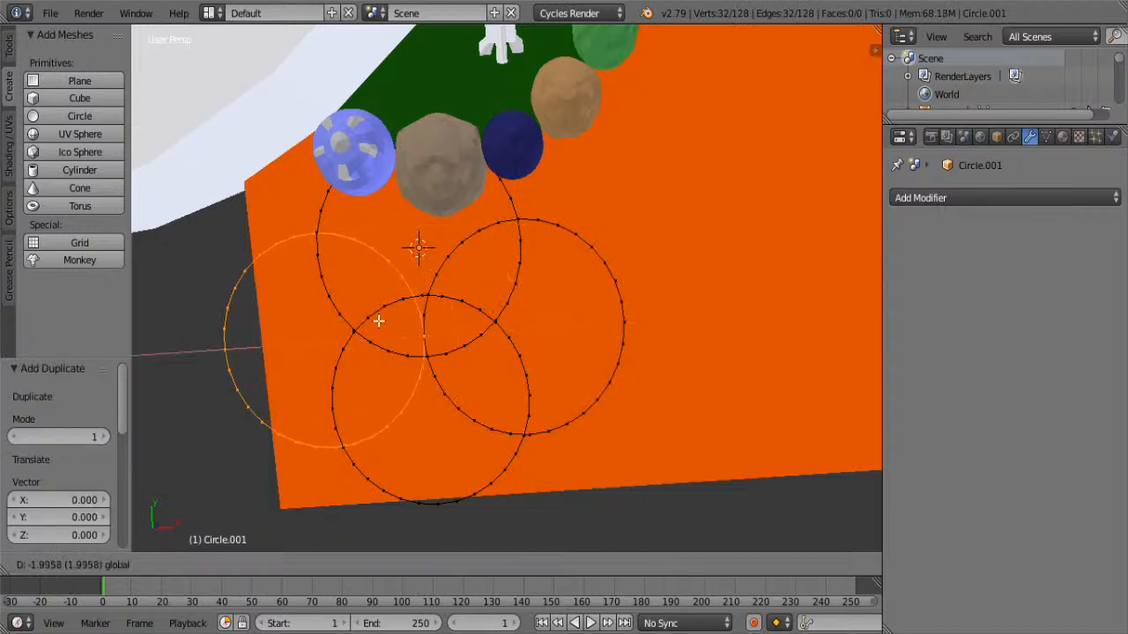
pyautogui.click(381, 320)
# Select the vertices of the overlapping inner arcs of the four circles and delete them, leaving the outer clover outline
pyautogui.rightClick(337, 293)
pyautogui.scroll(2, 337, 293)
pyautogui.keyDown('shift'); pyautogui.moveTo(337, 294); pyautogui.dragTo(573, 192, button='middle'); pyautogui.keyUp('shift')
pyautogui.rightClick(377, 186)
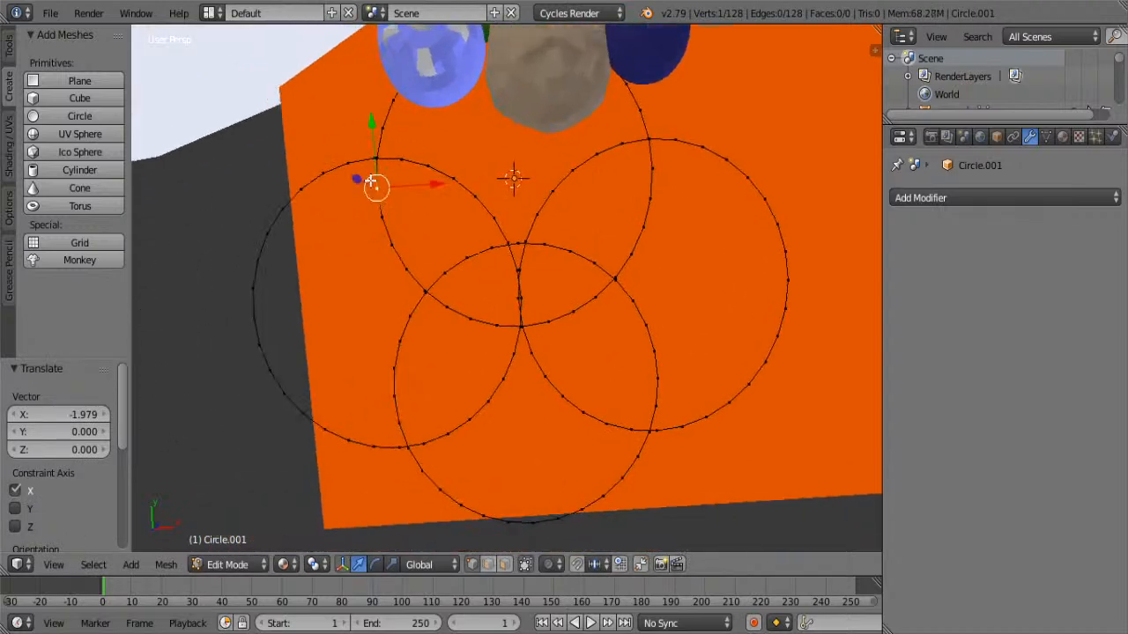
pyautogui.press('b')
pyautogui.moveTo(352, 197); pyautogui.dragTo(463, 335)
pyautogui.press('b')
pyautogui.moveTo(430, 238); pyautogui.dragTo(517, 294)
pyautogui.press('b')
pyautogui.moveTo(520, 152); pyautogui.dragTo(410, 257)
pyautogui.press('b')
pyautogui.moveTo(432, 167); pyautogui.dragTo(390, 148)
pyautogui.press('b')
pyautogui.moveTo(622, 128); pyautogui.dragTo(544, 210)
pyautogui.press('b')
pyautogui.moveTo(564, 151); pyautogui.dragTo(455, 313)
pyautogui.press('b')
pyautogui.moveTo(606, 240); pyautogui.dragTo(525, 305)
pyautogui.press('b')
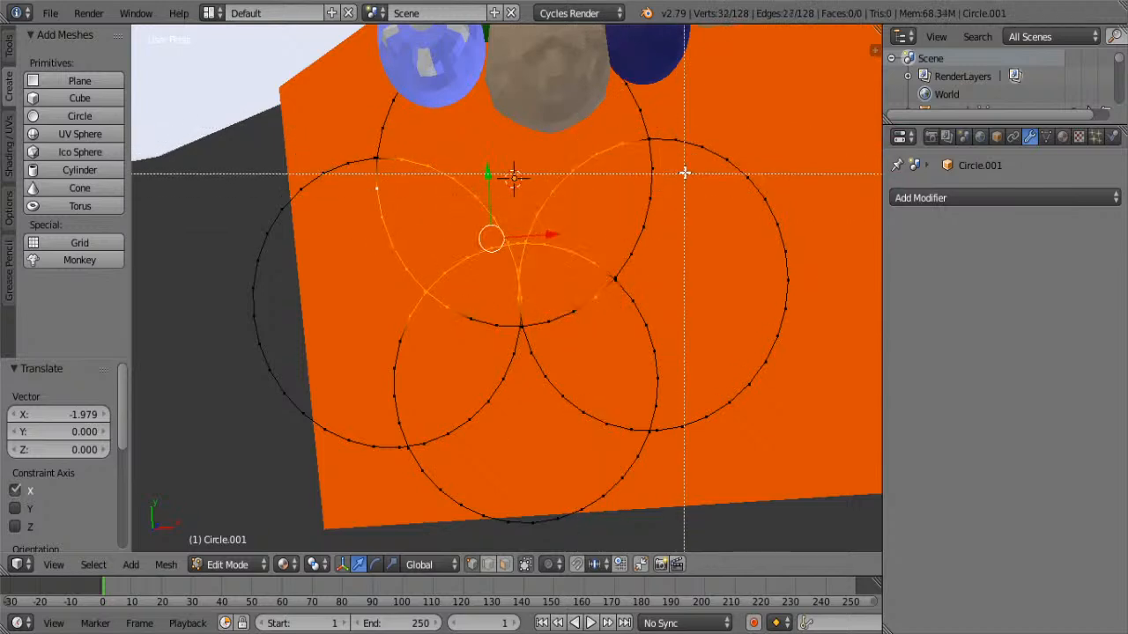
pyautogui.moveTo(689, 175); pyautogui.dragTo(591, 300)
pyautogui.press('b')
pyautogui.moveTo(516, 242); pyautogui.dragTo(390, 382)
pyautogui.press('b')
pyautogui.moveTo(578, 317); pyautogui.dragTo(384, 377)
pyautogui.press('b')
pyautogui.moveTo(518, 369); pyautogui.dragTo(357, 433)
pyautogui.press('b')
pyautogui.moveTo(658, 279); pyautogui.dragTo(443, 395)
pyautogui.press('b')
pyautogui.moveTo(692, 330); pyautogui.dragTo(517, 411, button='middle')
pyautogui.press('b')
pyautogui.moveTo(624, 390); pyautogui.dragTo(593, 440)
pyautogui.keyDown('ctrl'); pyautogui.rightClick(425, 449); pyautogui.keyUp('ctrl')
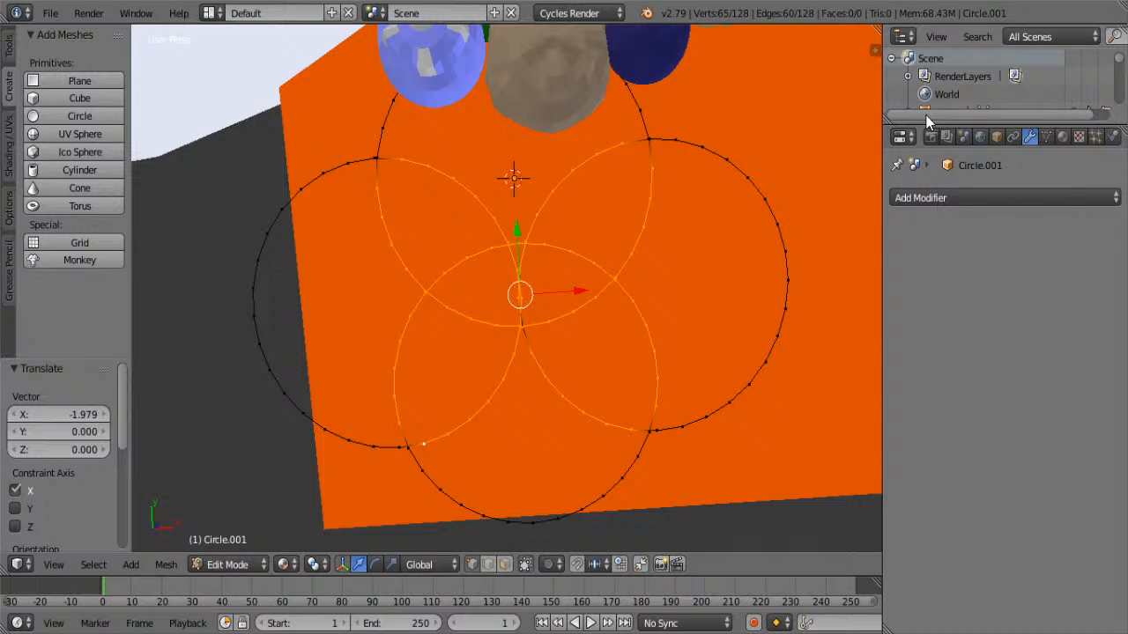
pyautogui.press('x')
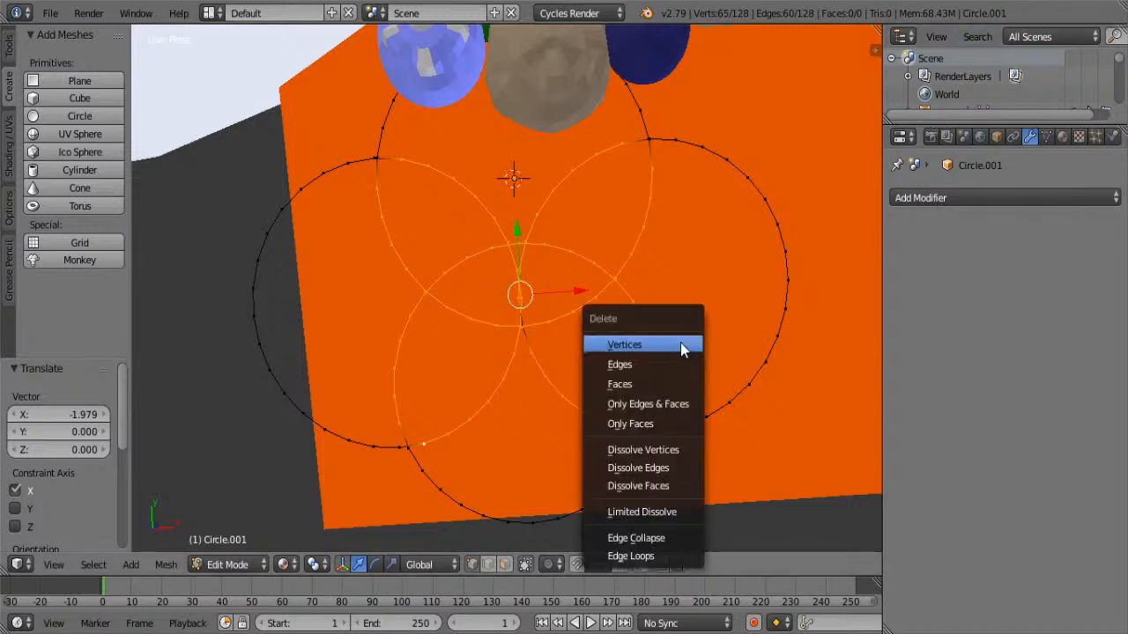
pyautogui.click(681, 344)
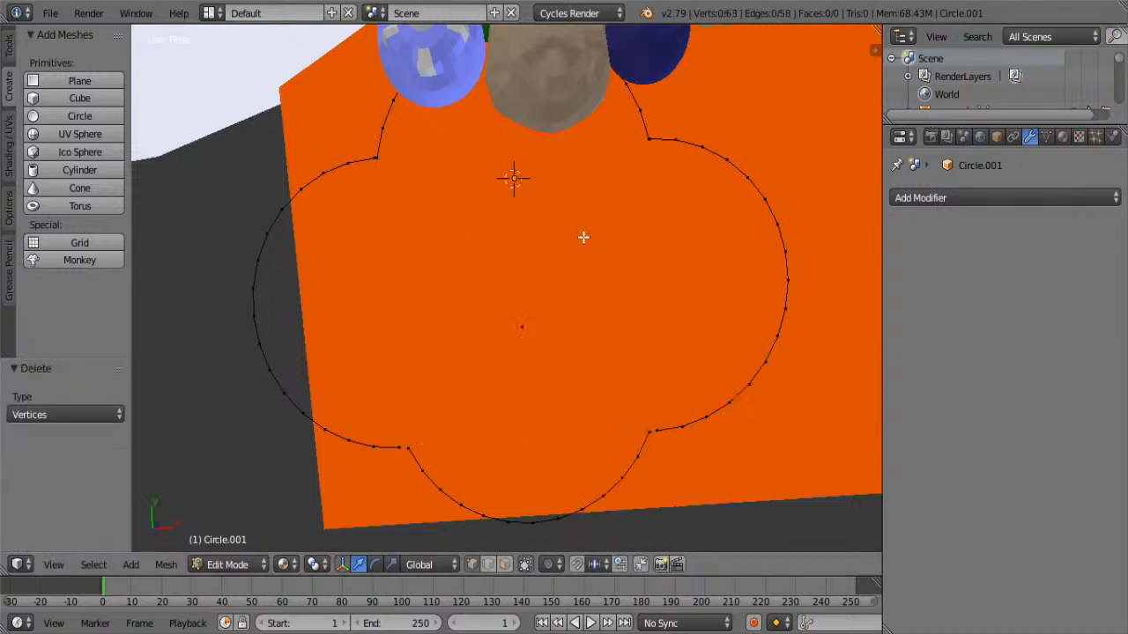
pyautogui.scroll(1, 425, 457)
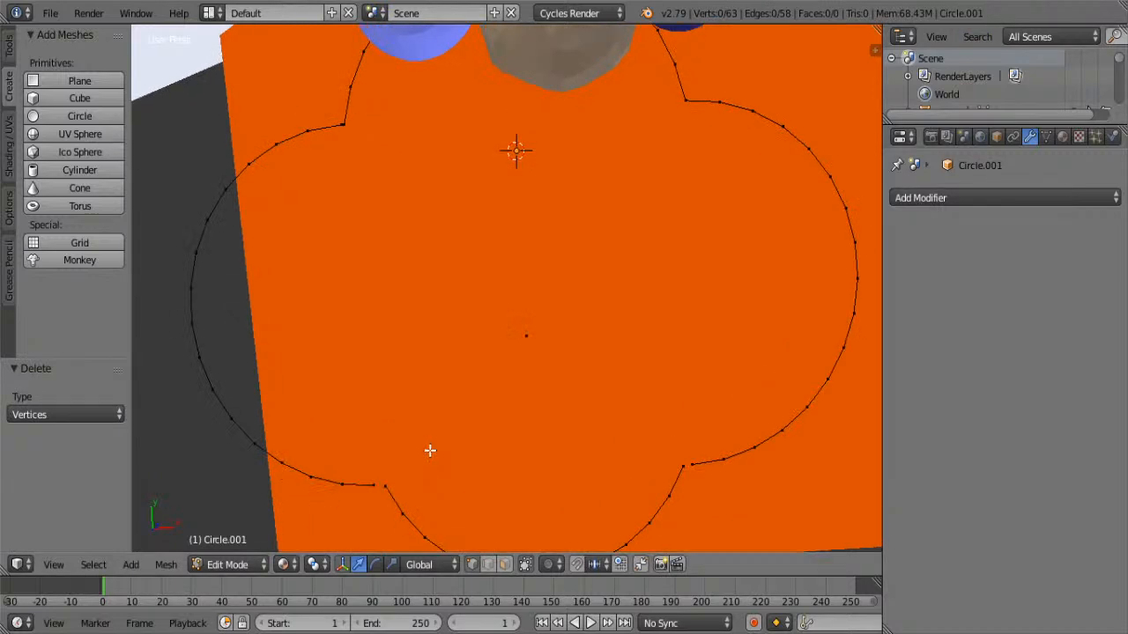
# Close the two lower gaps in the clover outline by moving one end vertex about 0.072 along X and 0.014 along Z, the other along X
pyautogui.keyDown('shift'); pyautogui.moveTo(434, 447); pyautogui.dragTo(481, 460, button='middle'); pyautogui.keyUp('shift')
pyautogui.rightClick(421, 430)
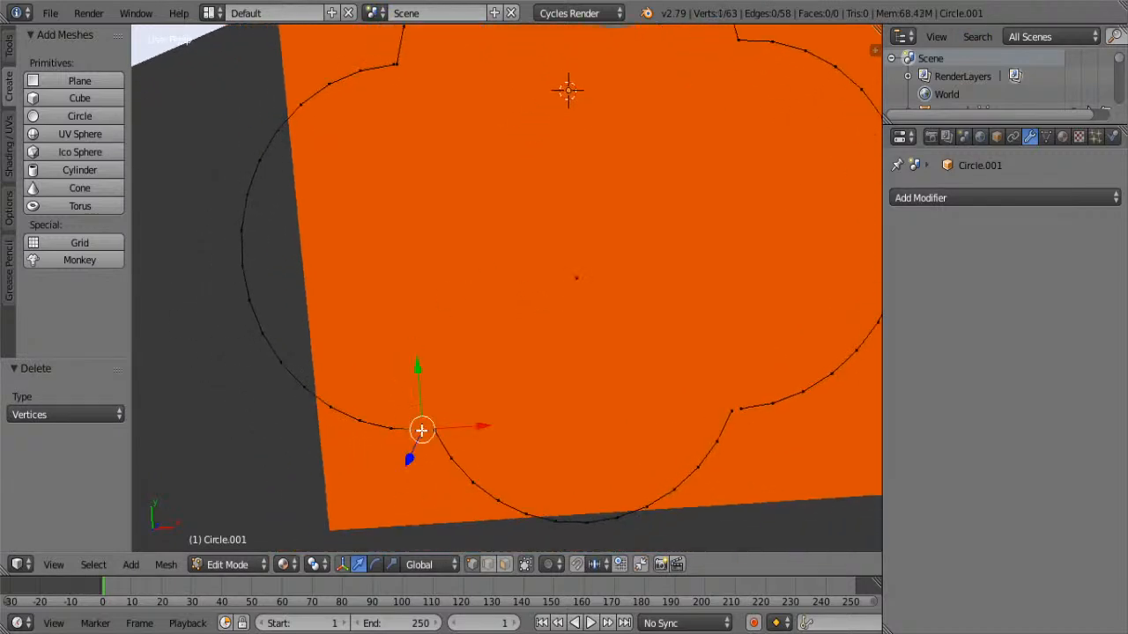
pyautogui.press('g')
pyautogui.press('x')
pyautogui.press('z')
pyautogui.click(494, 429)
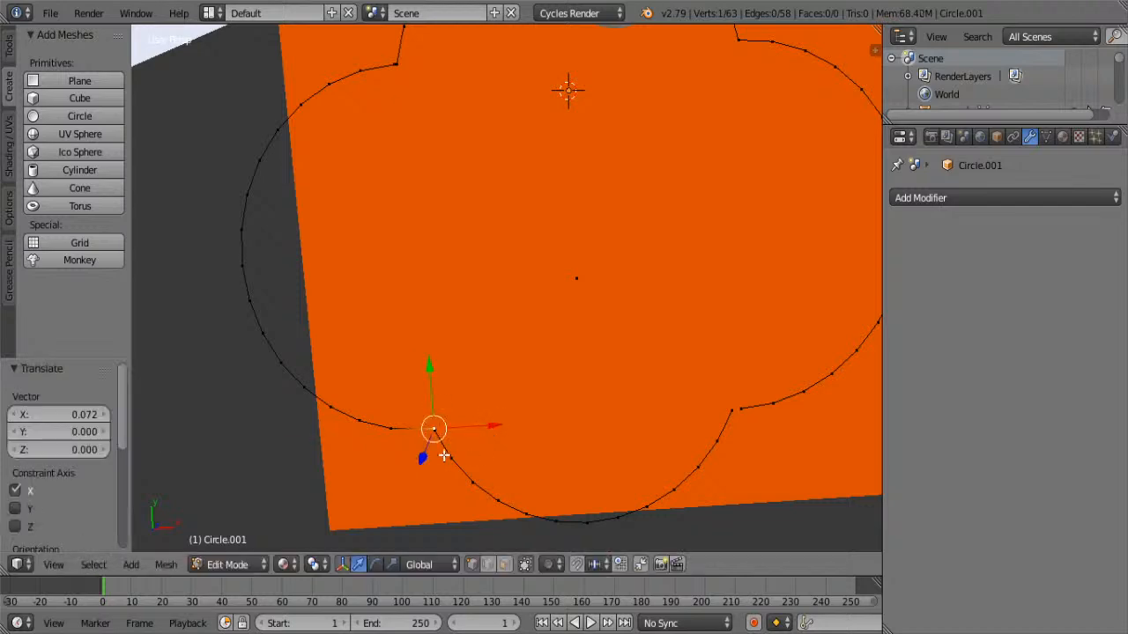
pyautogui.rightClick(736, 412)
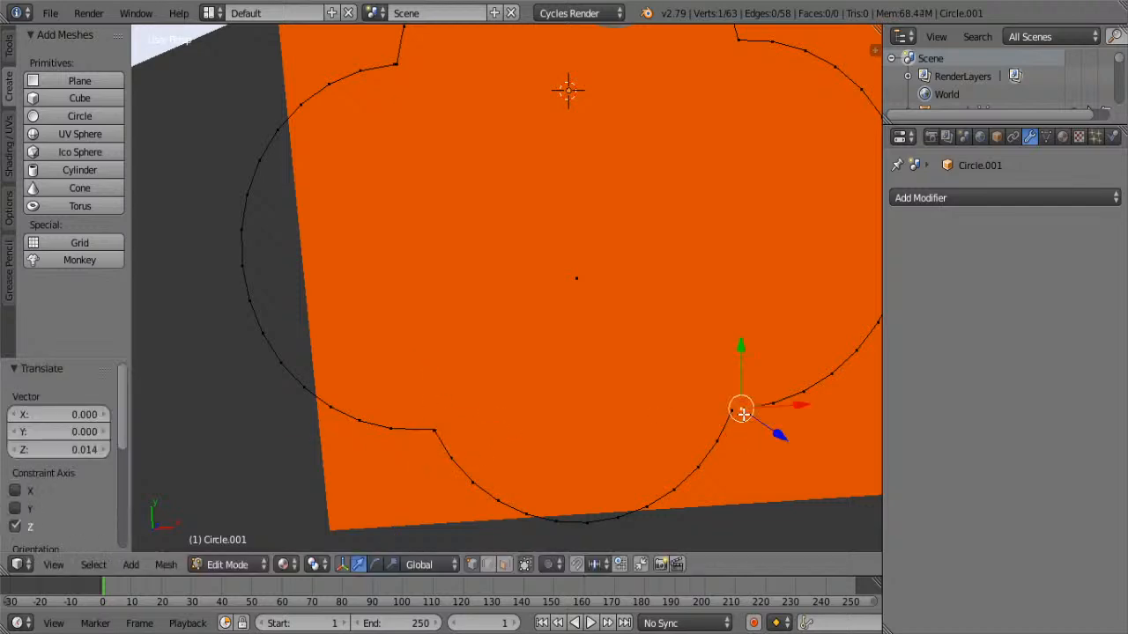
pyautogui.press('g')
pyautogui.press('x')
pyautogui.click(786, 411)
# Try to fill the entire clover outline with a face
pyautogui.moveTo(513, 238); pyautogui.dragTo(606, 375, button='middle')
pyautogui.scroll(-5, 624, 292)
pyautogui.press('a')
pyautogui.press('f')
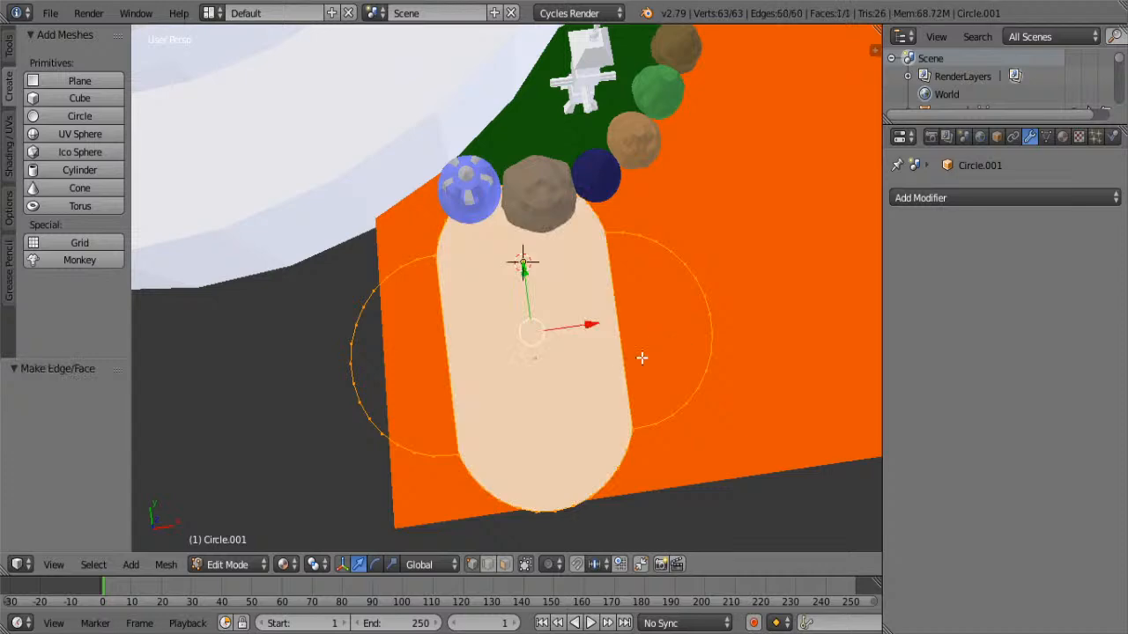
# Undo the face fill, the gap-closing vertex moves and the deletion of the circles' inner arcs
pyautogui.hotkey('ctrl', 'z')
pyautogui.hotkey('ctrl', 'z')
pyautogui.hotkey('ctrl', 'z')
pyautogui.hotkey('ctrl', 'z')
pyautogui.hotkey('ctrl', 'z')
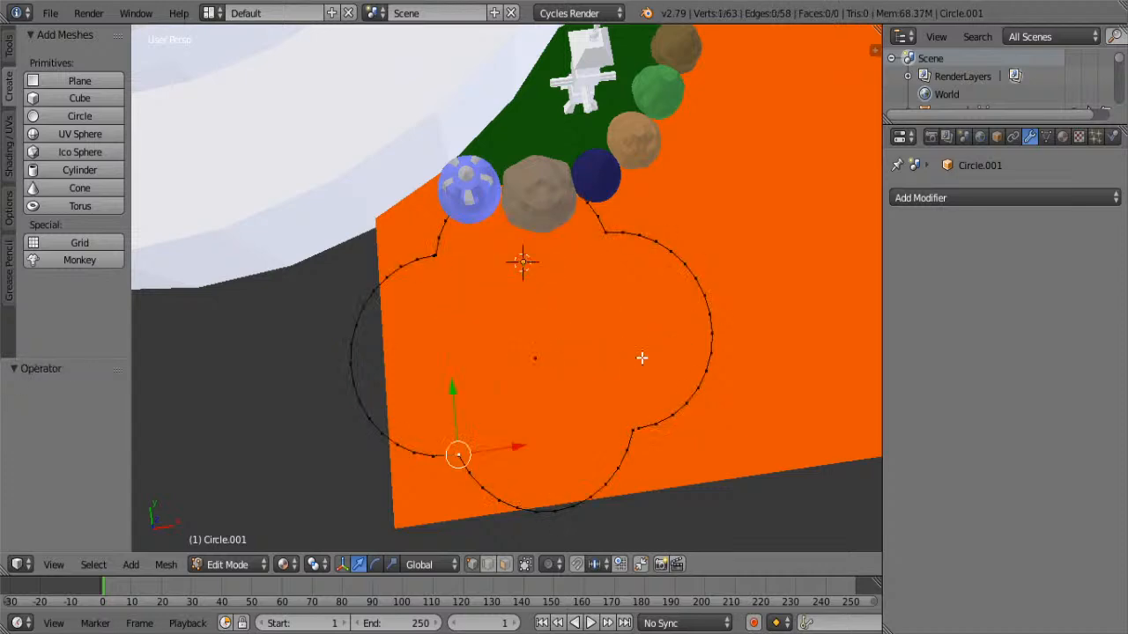
pyautogui.hotkey('ctrl', 'z')
pyautogui.hotkey('ctrl', 'z')
pyautogui.hotkey('ctrl', 'z')
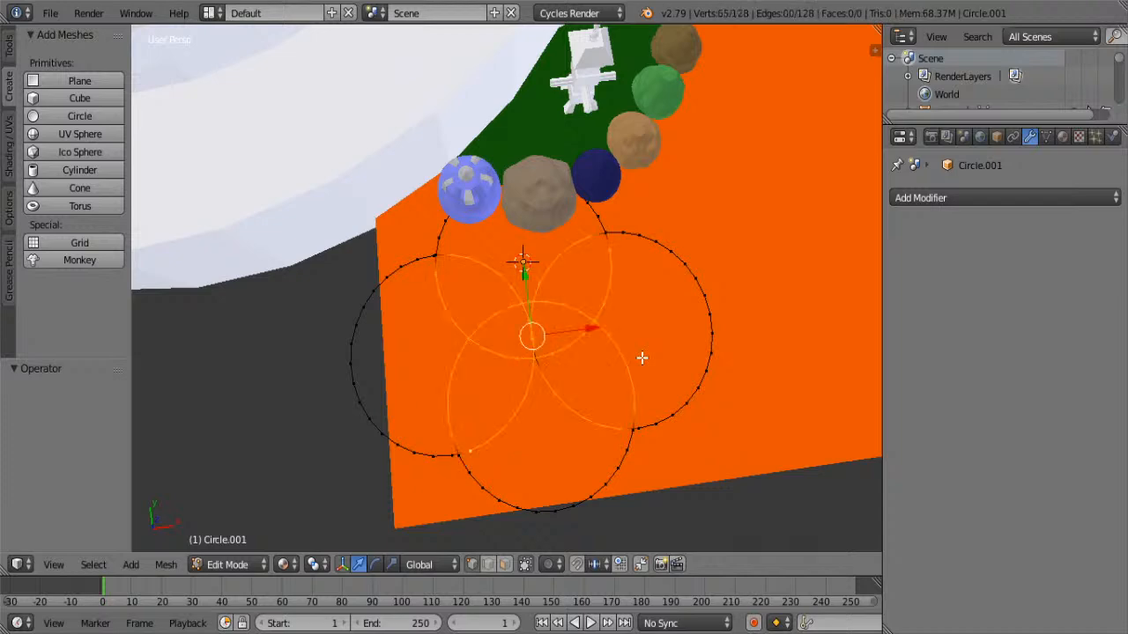
# Deselect the inner-arc end vertices at the two lower lobe junctions and delete the remaining selected vertices
pyautogui.scroll(2, 407, 456)
pyautogui.moveTo(455, 477); pyautogui.dragTo(447, 488, button='middle')
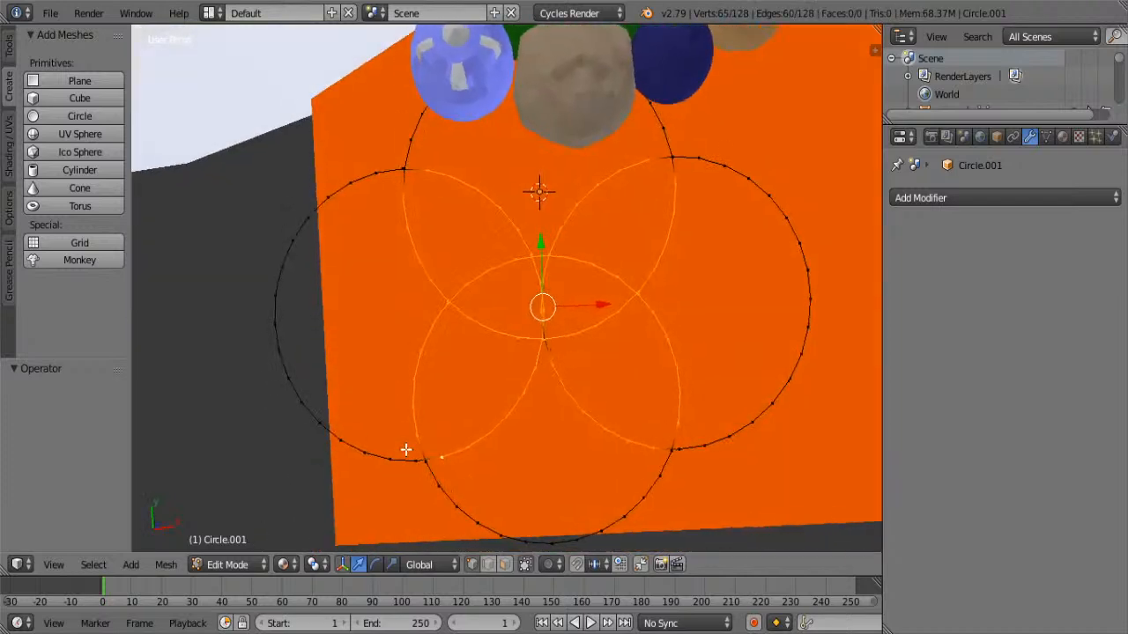
pyautogui.keyDown('shift'); pyautogui.rightClick(418, 436); pyautogui.keyUp('shift')
pyautogui.keyDown('shift'); pyautogui.rightClick(438, 460); pyautogui.keyUp('shift')
pyautogui.keyDown('shift'); pyautogui.rightClick(652, 451); pyautogui.keyUp('shift')
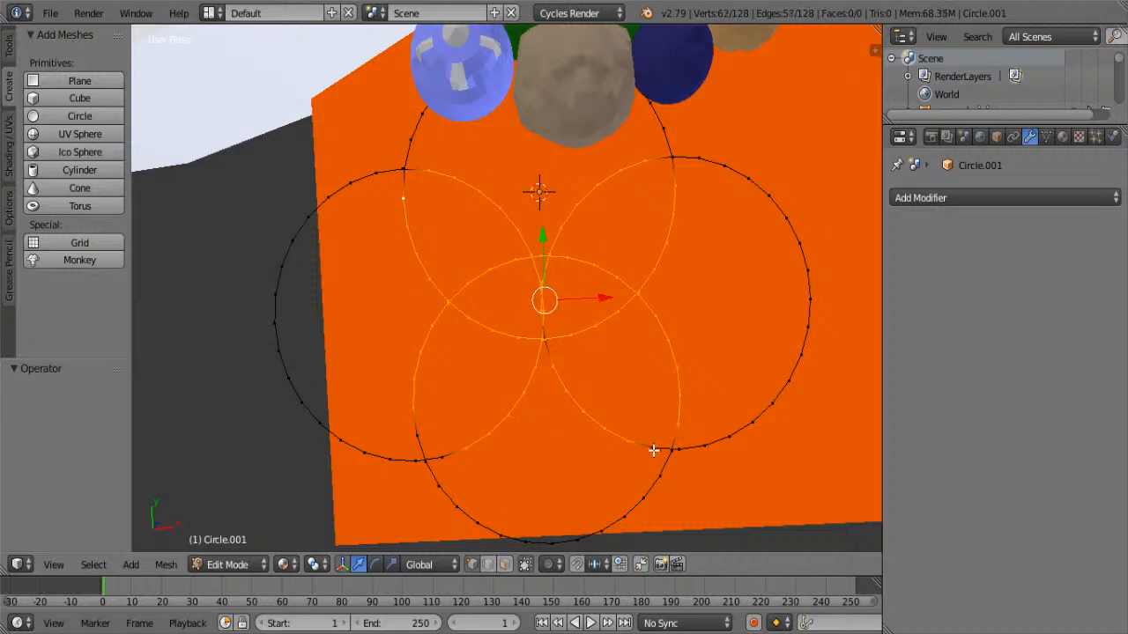
pyautogui.keyDown('shift'); pyautogui.rightClick(680, 429); pyautogui.keyUp('shift')
pyautogui.press('x')
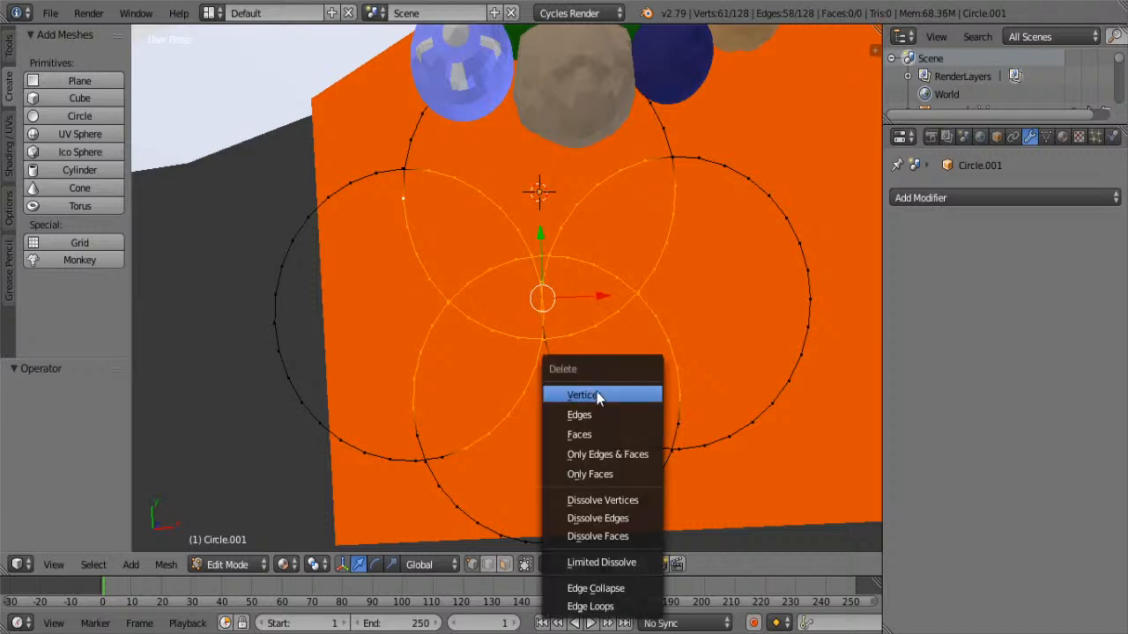
pyautogui.click(597, 396)
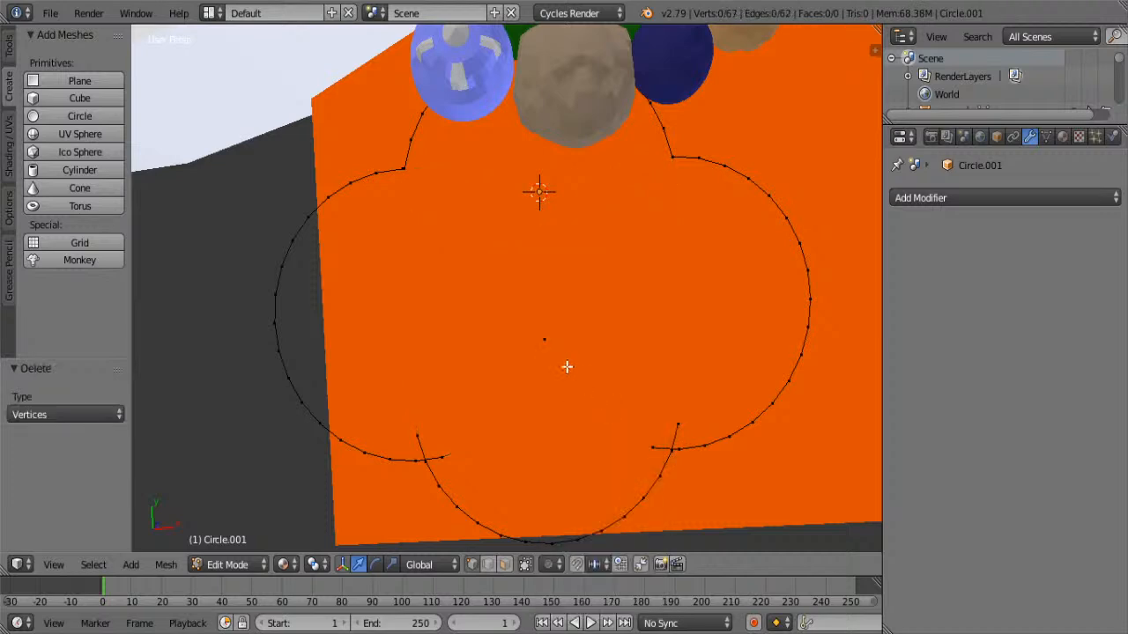
# Fill the clover outline and its side lobes with faces, and return to Object Mode
pyautogui.press('a')
pyautogui.press('f')
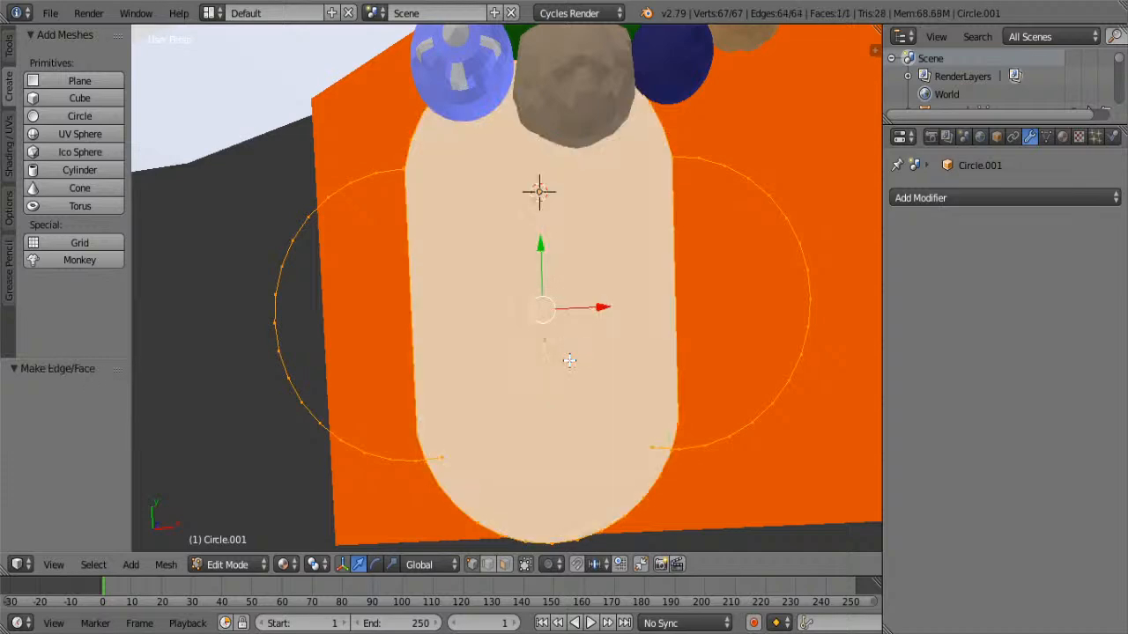
pyautogui.press('f')
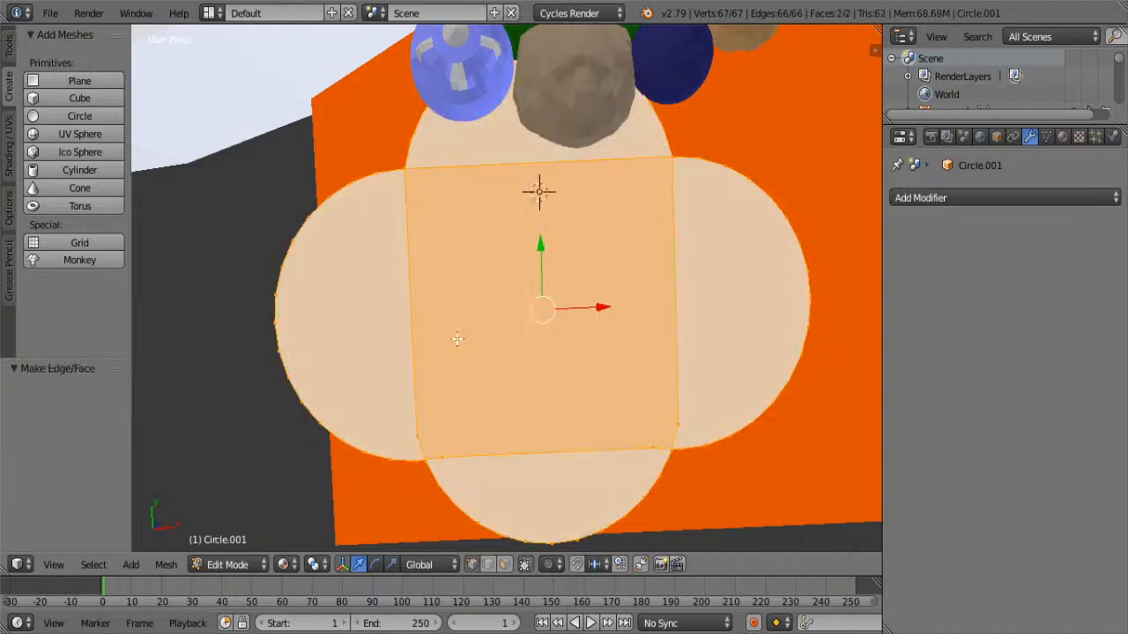
pyautogui.press('Tab')
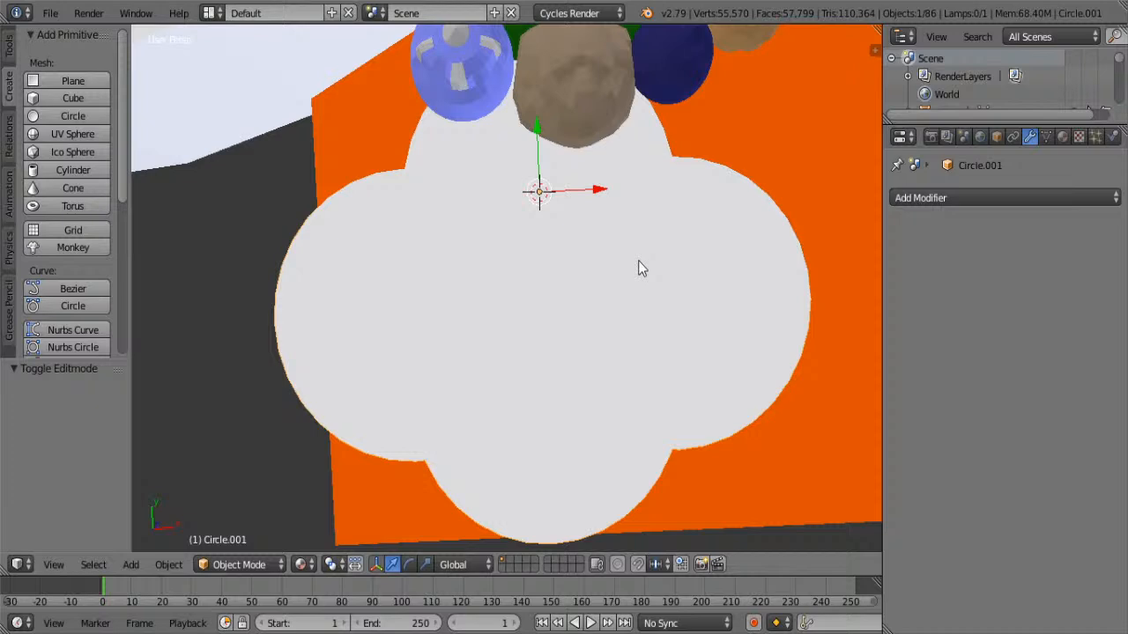
# Scale the clover down, rotate it 90 degrees about X and raise it about 0.542 along Z
pyautogui.moveTo(639, 265); pyautogui.dragTo(767, 381, button='middle')
pyautogui.press('s')
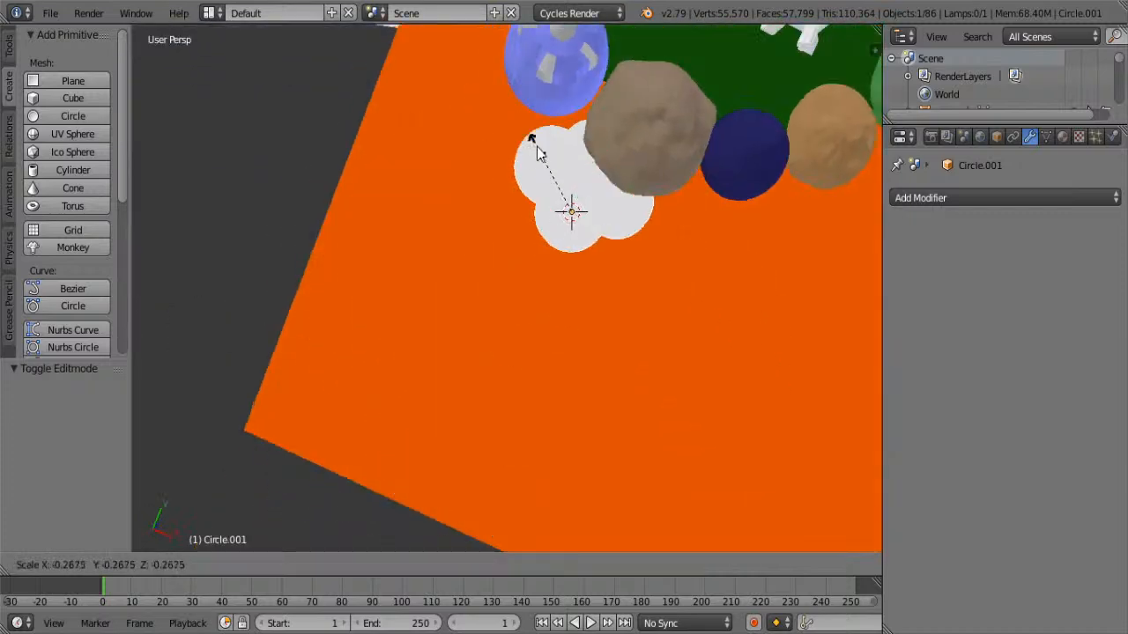
pyautogui.click(605, 215)
pyautogui.moveTo(623, 234); pyautogui.dragTo(550, 227, button='middle')
pyautogui.write('rx90')
pyautogui.press('Return')
pyautogui.press('g')
pyautogui.press('z')
pyautogui.click(233, 196)
# Try moving the crossed bars on the small lantern tower about -2.655 along Y, and undo the move
pyautogui.rightClick(262, 162)
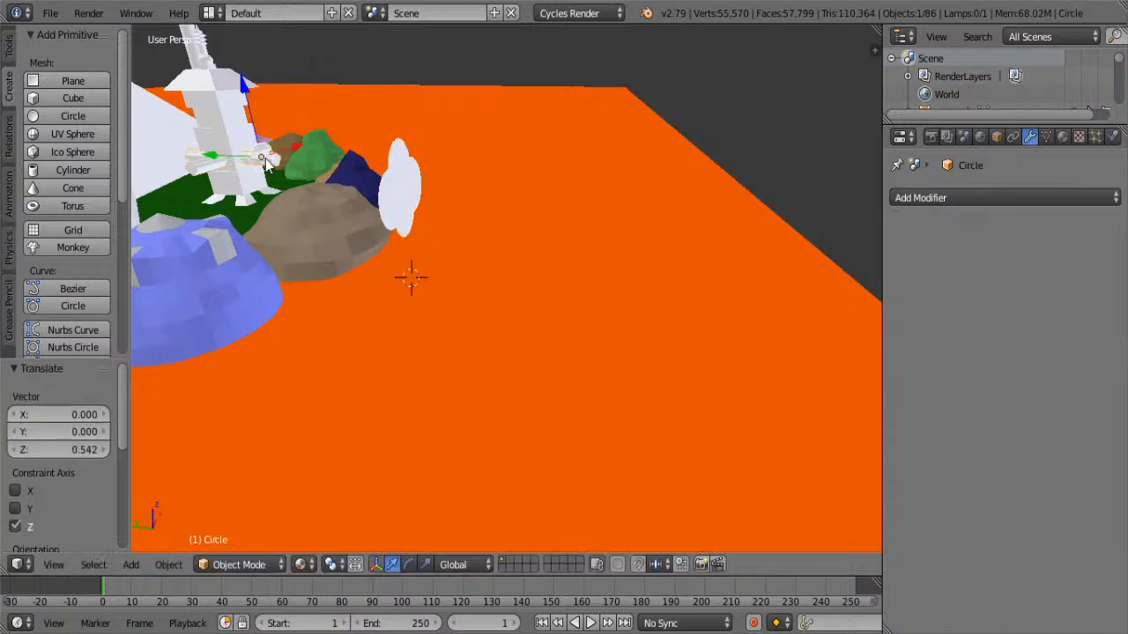
pyautogui.moveTo(253, 168); pyautogui.dragTo(401, 146, button='middle')
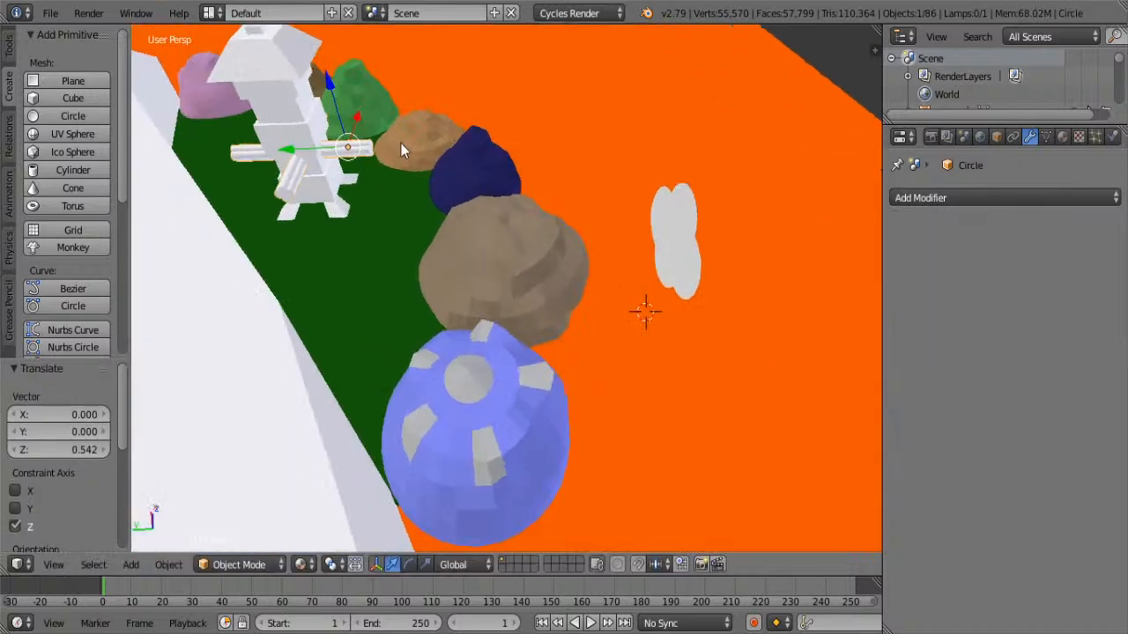
pyautogui.moveTo(283, 139); pyautogui.dragTo(736, 166)
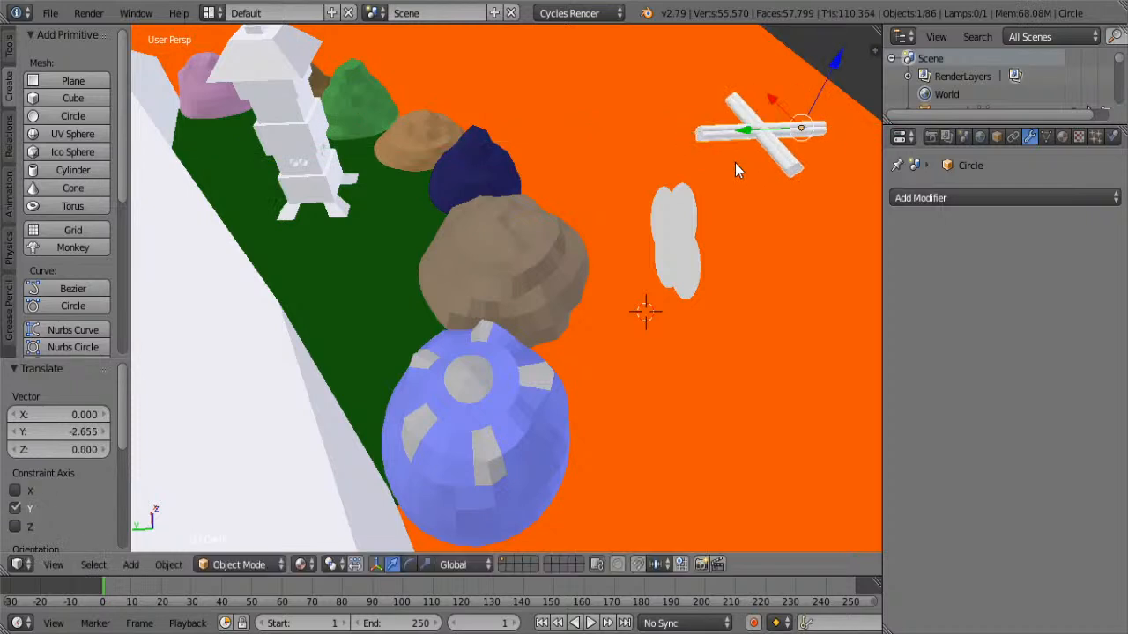
pyautogui.hotkey('ctrl', 'z')
pyautogui.hotkey('ctrl', 'z')
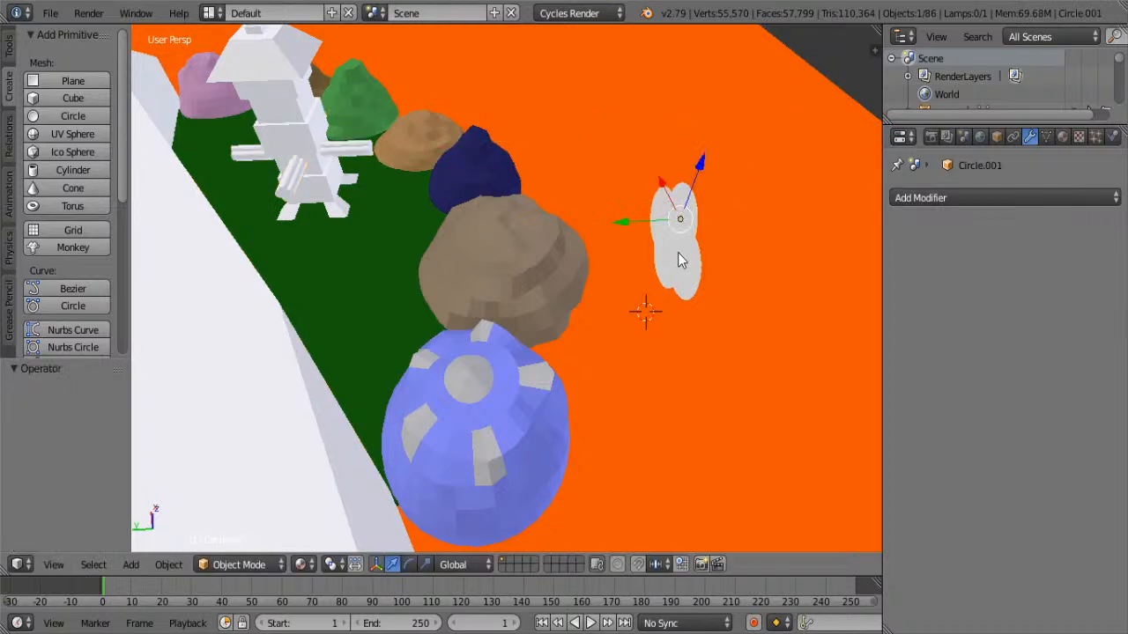
# Delete the clover object beside the row of rocks
pyautogui.rightClick(299, 133)
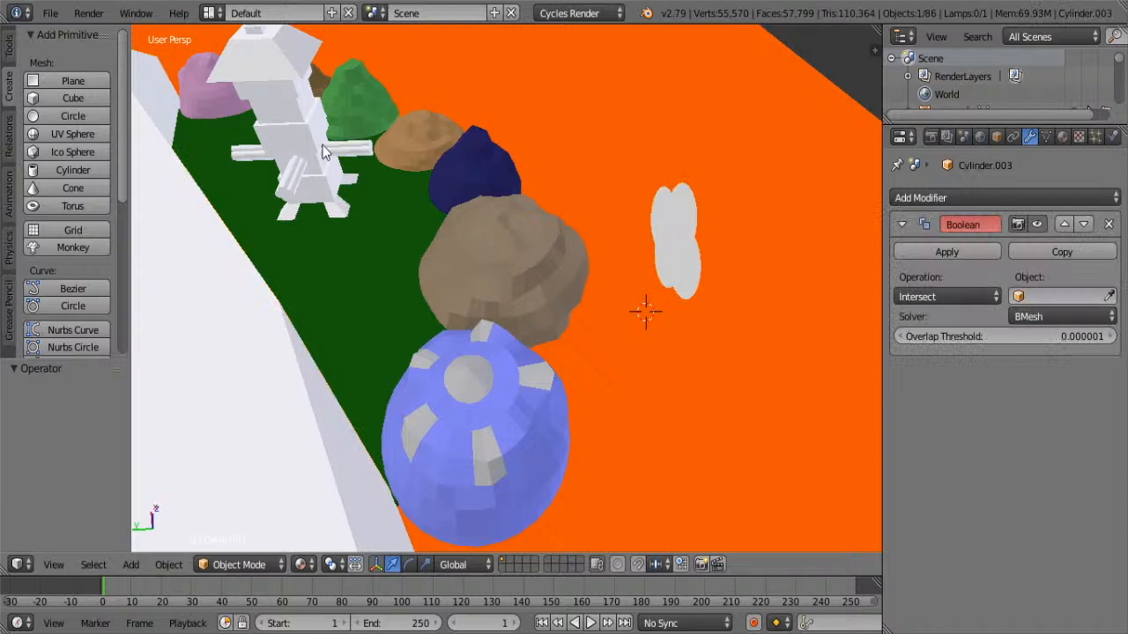
pyautogui.rightClick(357, 151)
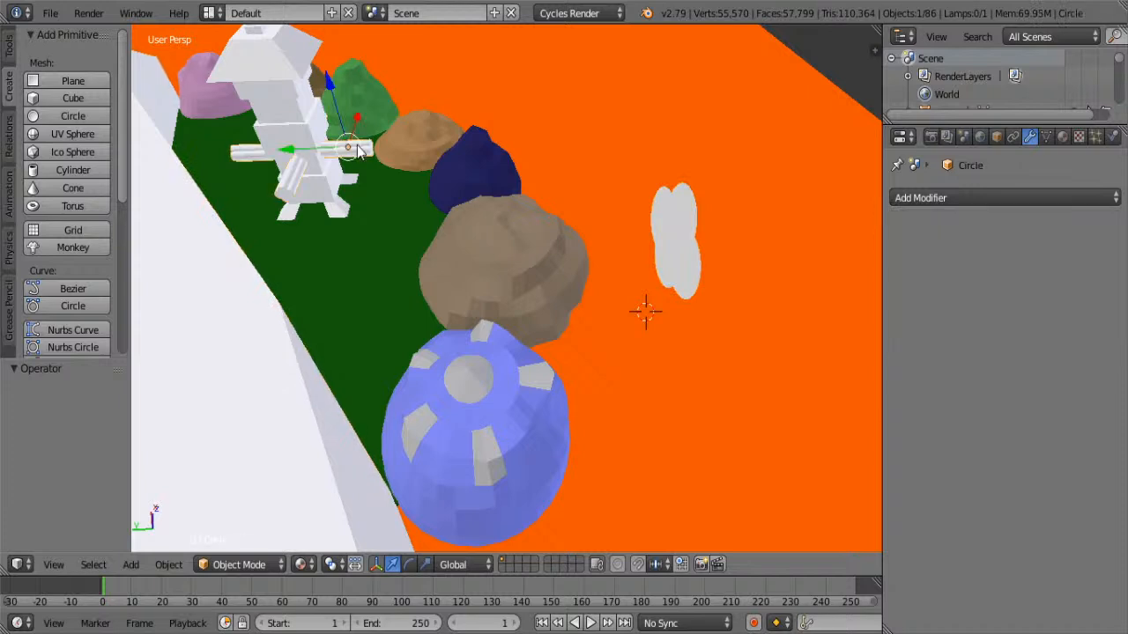
pyautogui.rightClick(357, 152)
pyautogui.rightClick(357, 151)
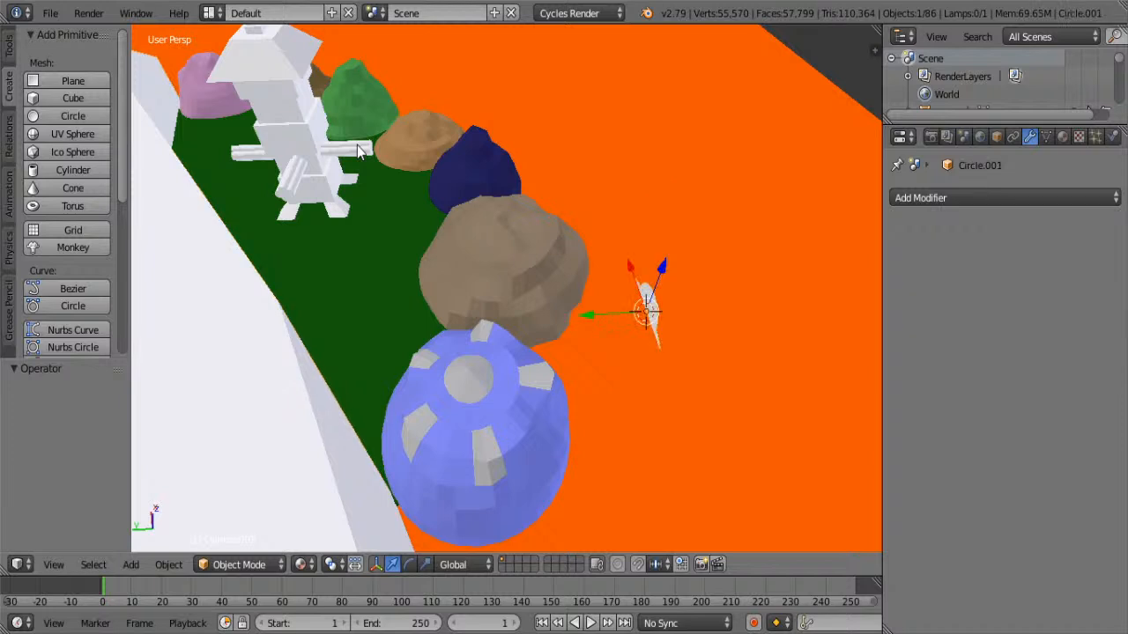
pyautogui.hotkey('ctrl', 'z')
pyautogui.press('Delete')
pyautogui.rightClick(357, 151)
pyautogui.hotkey('ctrl', 'z')
pyautogui.hotkey('ctrl', 'z')
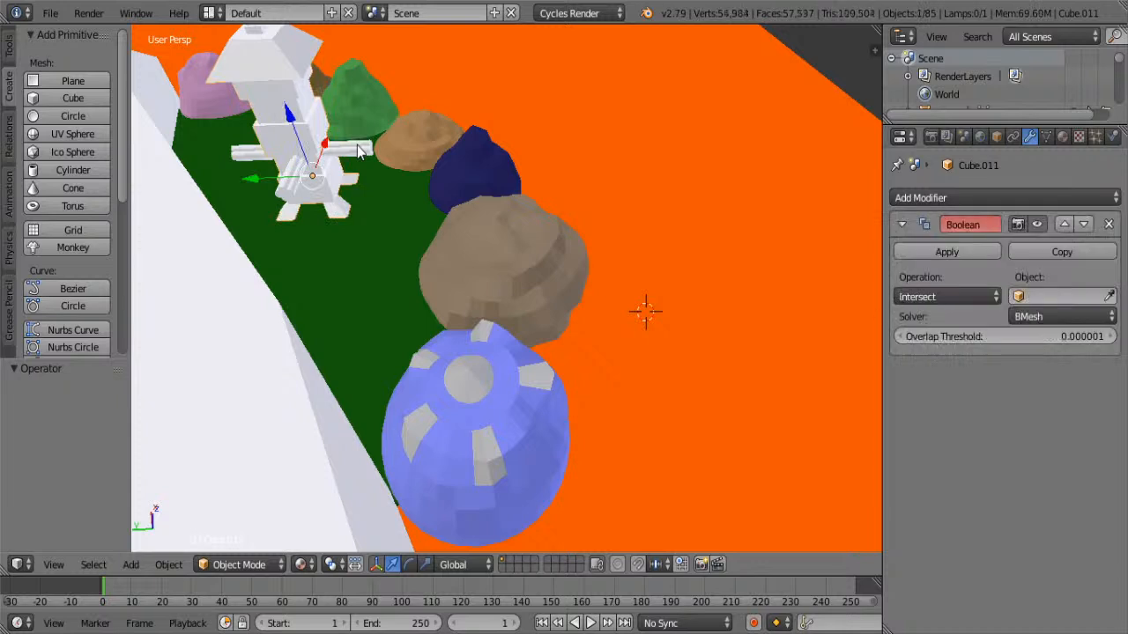
pyautogui.rightClick(322, 154)
pyautogui.rightClick(292, 168)
pyautogui.rightClick(292, 122)
pyautogui.moveTo(292, 120); pyautogui.dragTo(291, 95)
pyautogui.hotkey('ctrl', 'z')
# Delete the crossed bars that pass through the small lantern tower
pyautogui.click(365, 147)
pyautogui.rightClick(365, 147)
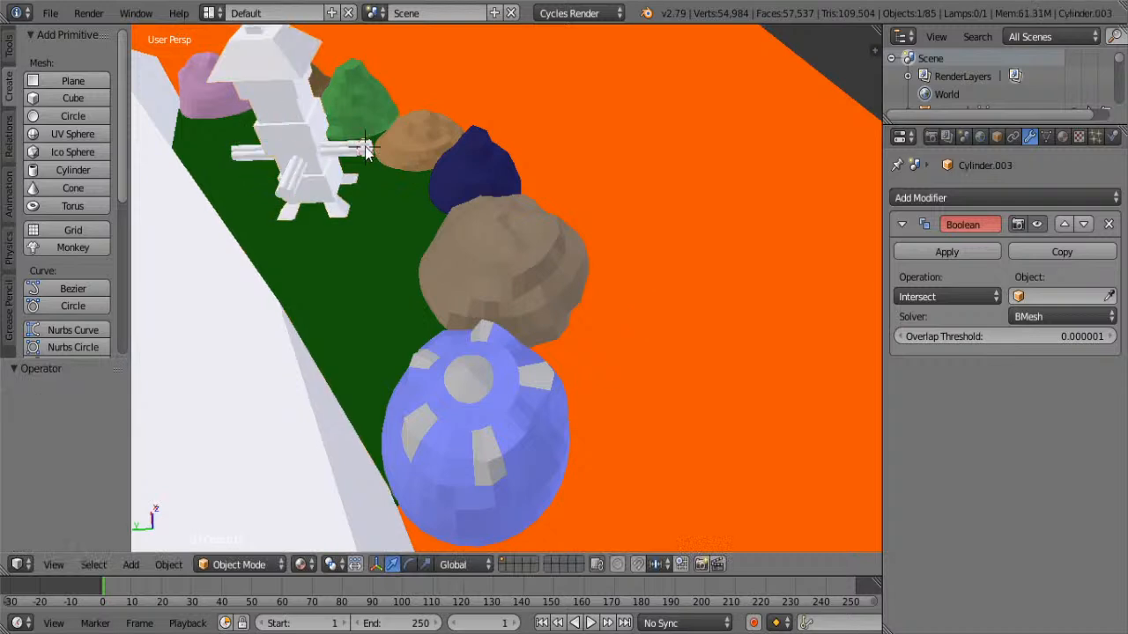
pyautogui.press('x')
pyautogui.click(365, 149)
# Place the 3D cursor on the orange ground beside the rocks and add a 32-vertex circle of radius 1
pyautogui.click(759, 315)
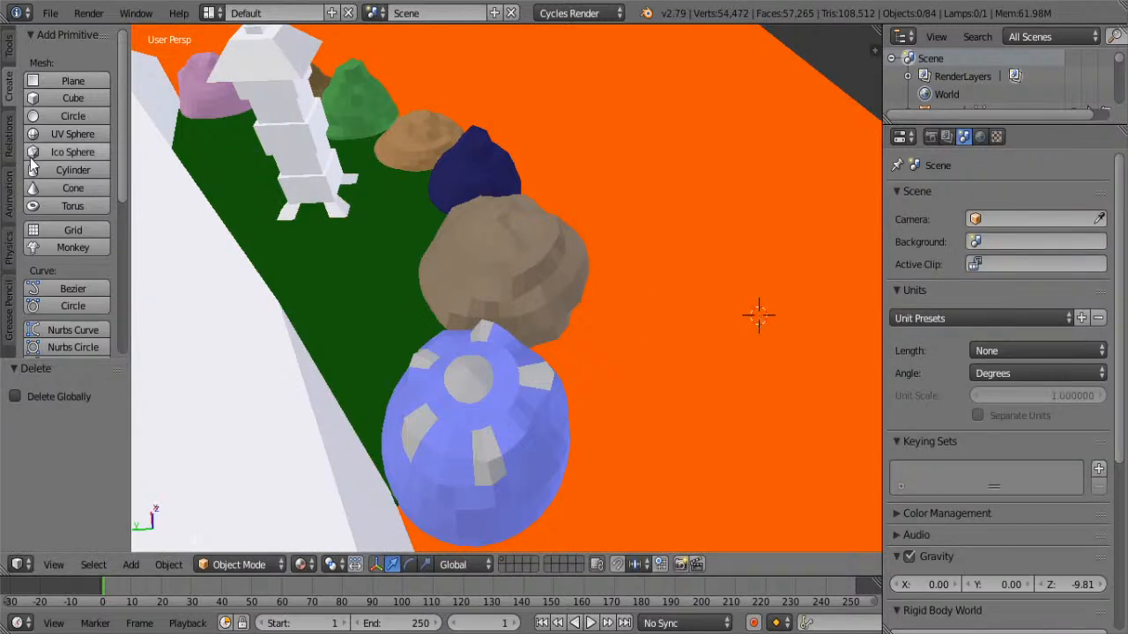
pyautogui.click(66, 115)
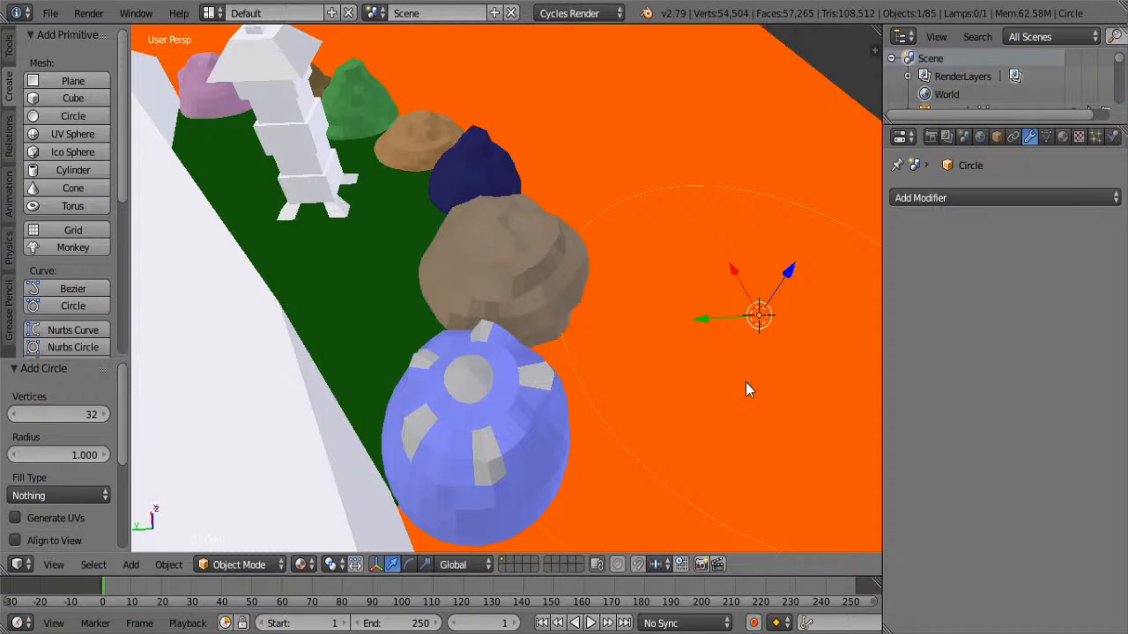
pyautogui.scroll(2, 746, 385)
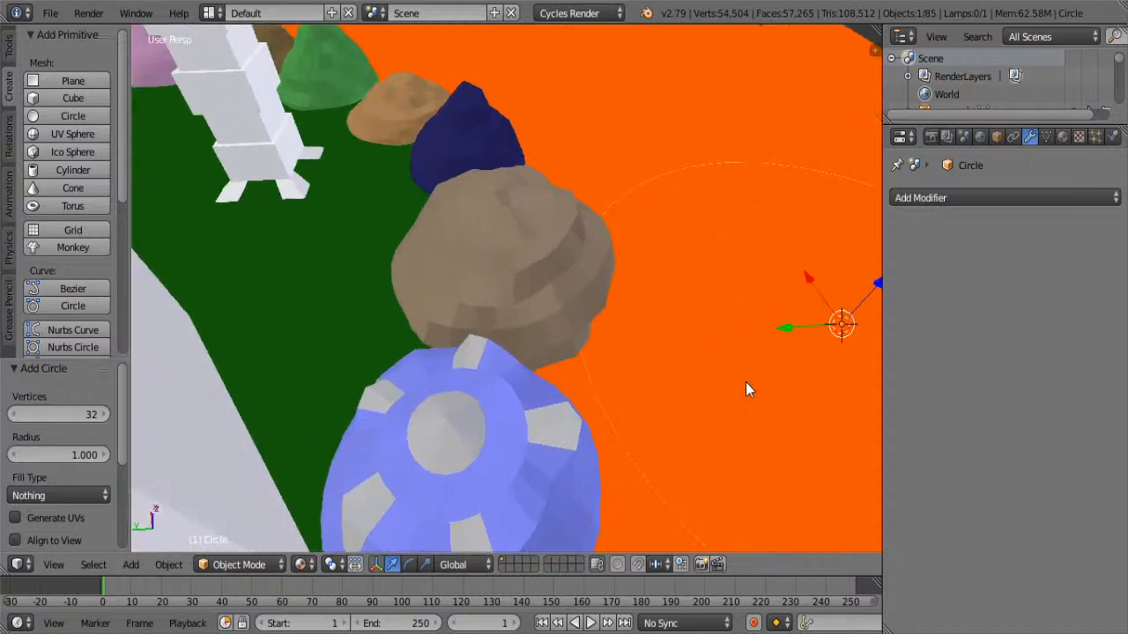
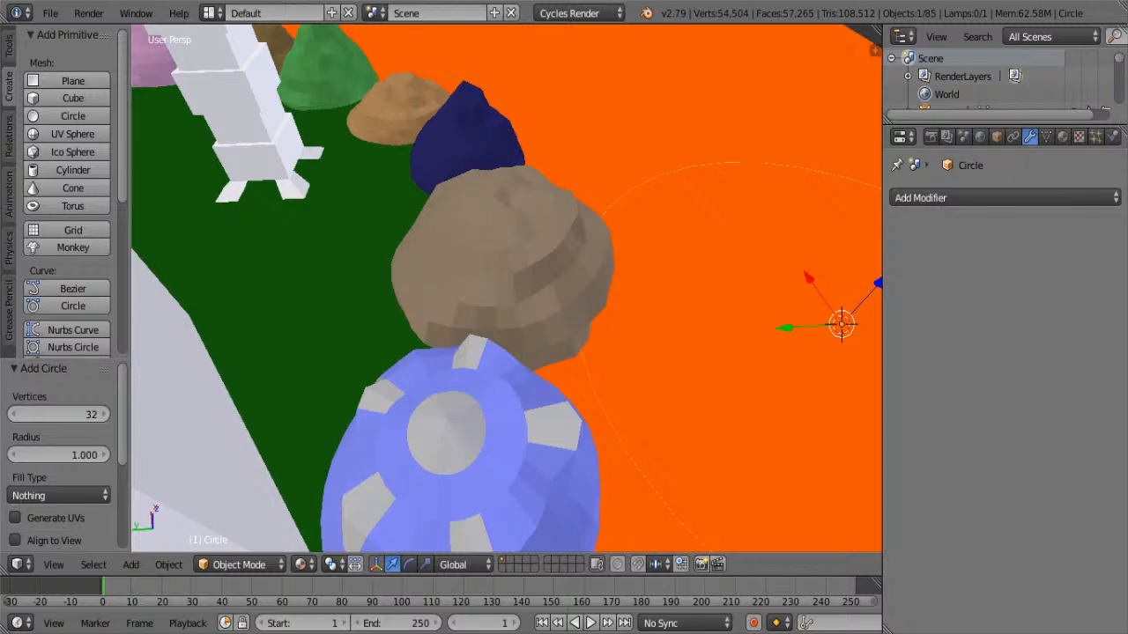
# Delete the newly added circle from the orange ground
pyautogui.moveTo(717, 337); pyautogui.dragTo(783, 329, button='middle')
pyautogui.press('x')
pyautogui.click(731, 354)
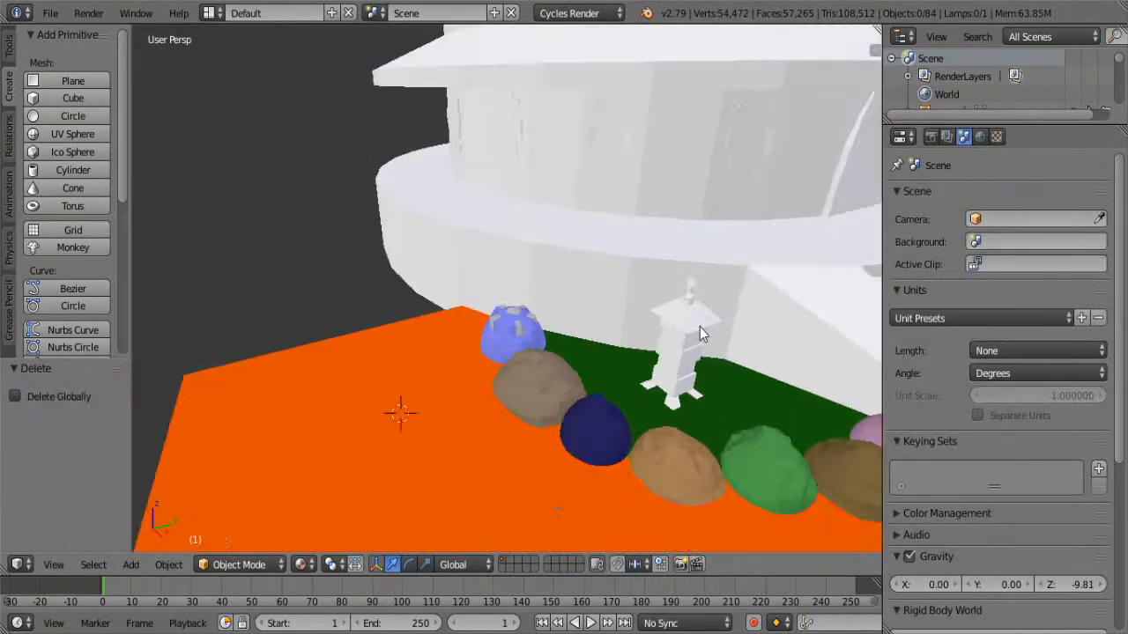
pyautogui.moveTo(698, 325); pyautogui.dragTo(750, 298, button='middle')
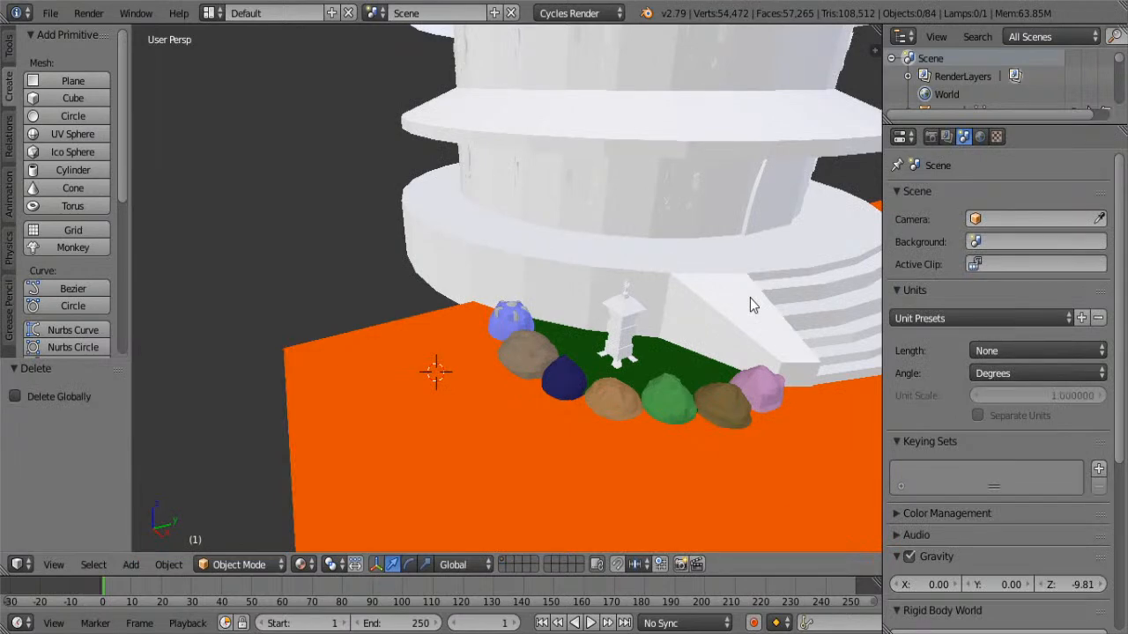
pyautogui.moveTo(751, 287)
pyautogui.mouseDown(button='middle')
pyautogui.moveTo(688, 262)
pyautogui.moveTo(763, 276)
pyautogui.mouseUp(button='middle')
pyautogui.scroll(-2, 712, 262)
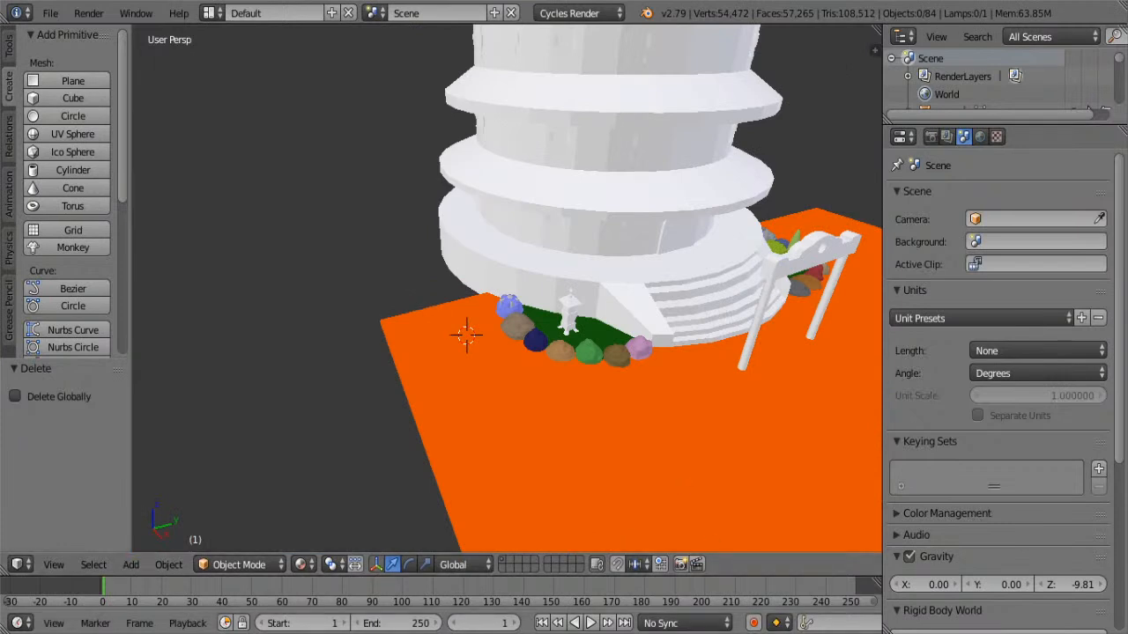